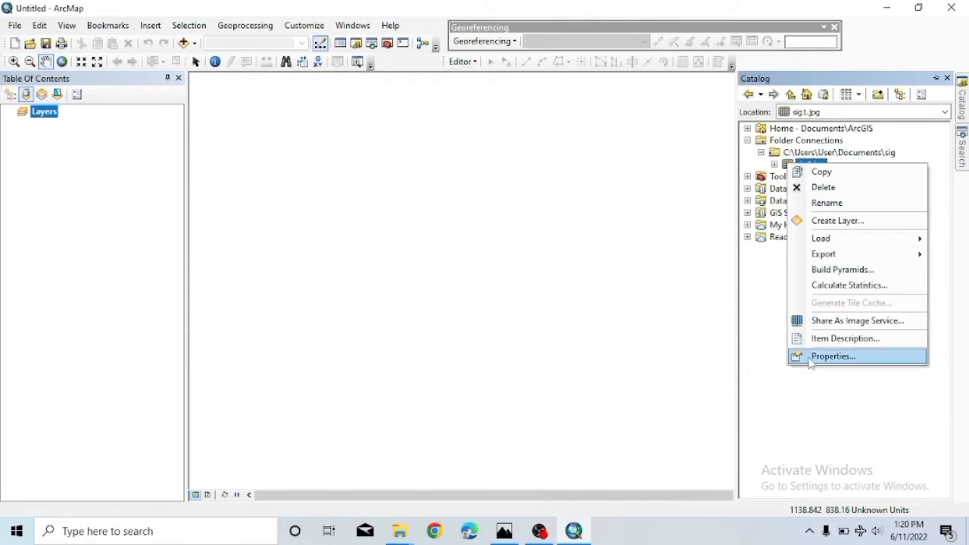
In sig1.jpg's properties, choose Geographic Coordinate Systems > World > WGS 1984 as its spatial reference.
{"action": "left_click", "coordinate": [812, 356]}
{"action": "scroll", "coordinate": [450, 233], "scroll_direction": "down", "scroll_amount": 3}
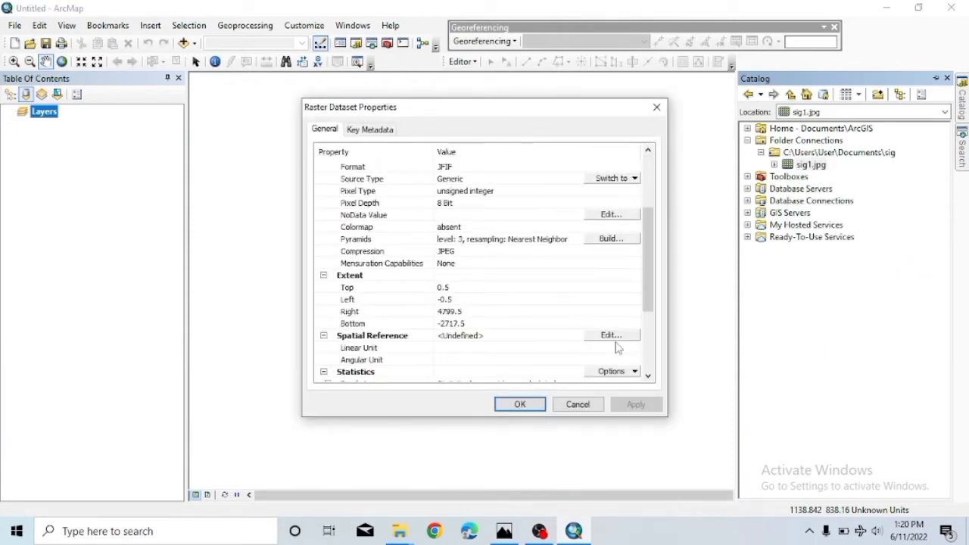
{"action": "left_click", "coordinate": [606, 338]}
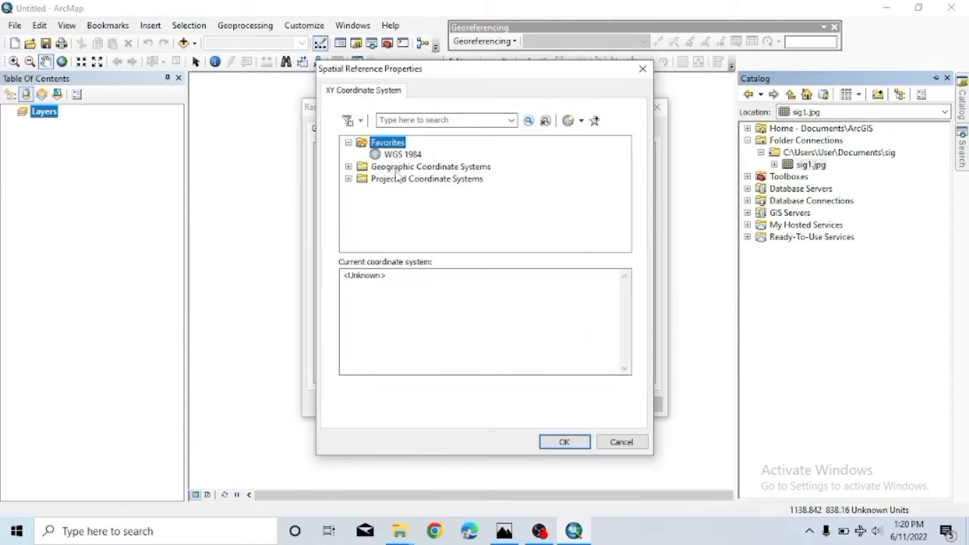
{"action": "left_click", "coordinate": [397, 169]}
{"action": "double_click", "coordinate": [394, 171]}
{"action": "scroll", "coordinate": [390, 180], "scroll_direction": "down", "scroll_amount": 3}
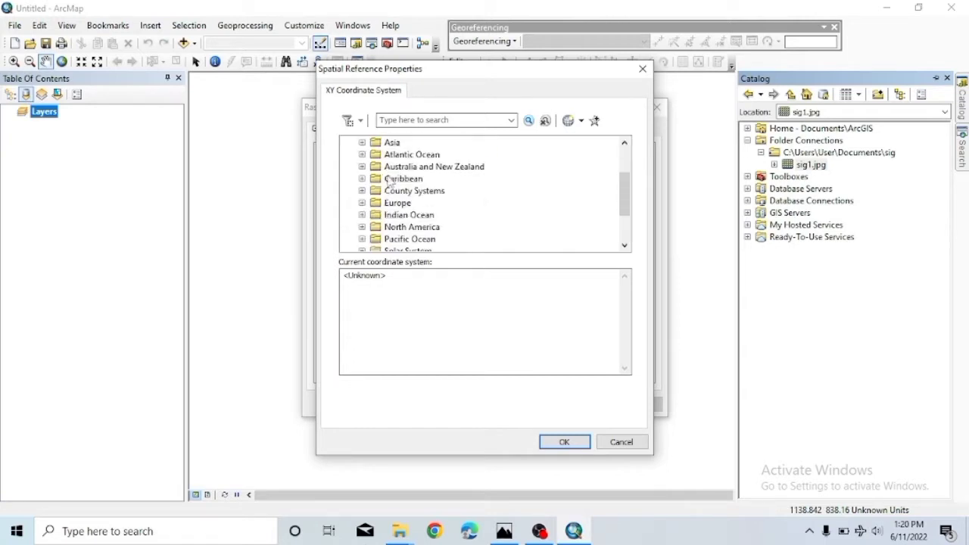
{"action": "double_click", "coordinate": [397, 229]}
{"action": "scroll", "coordinate": [408, 238], "scroll_direction": "down", "scroll_amount": 3}
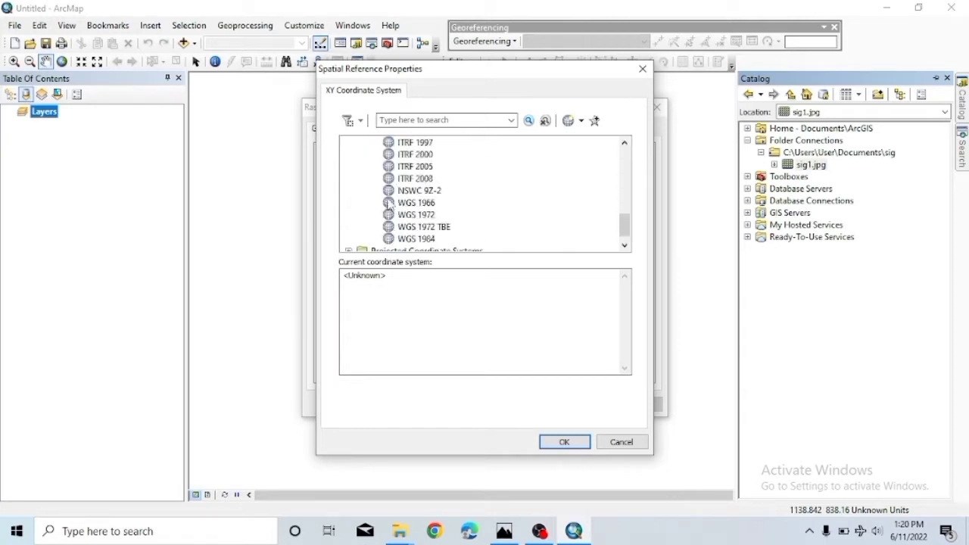
{"action": "double_click", "coordinate": [418, 227]}
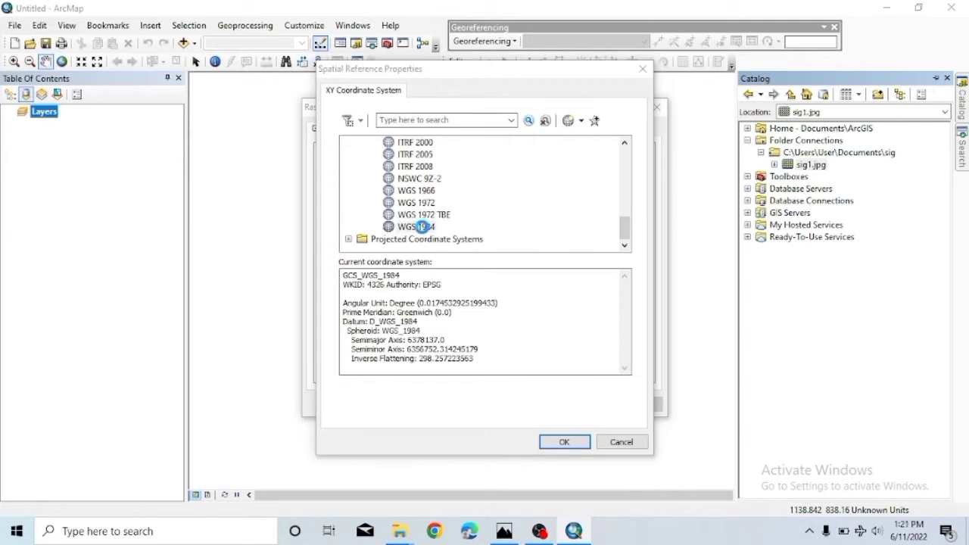
Confirm GCS_WGS_1984 for sig1.jpg and close the raster properties.
{"action": "left_click", "coordinate": [601, 74]}
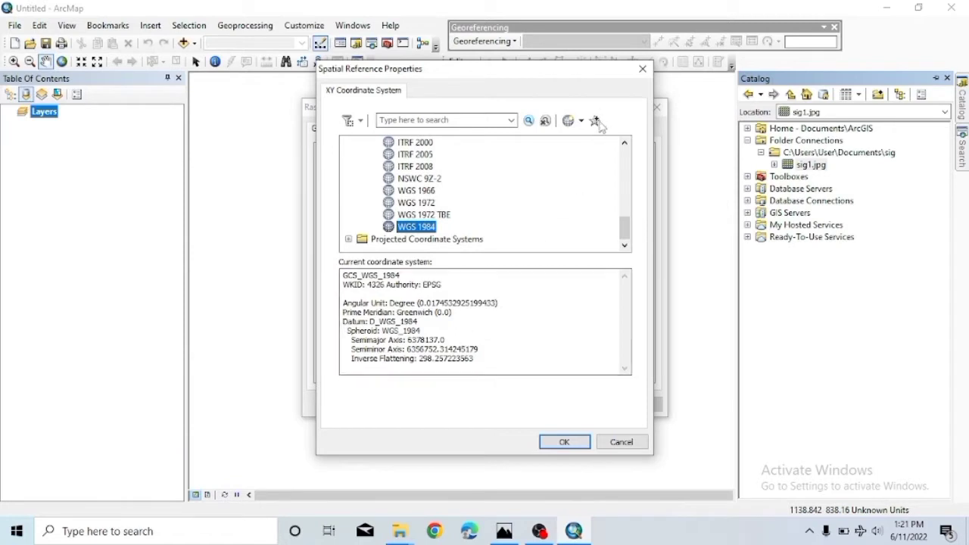
{"action": "left_click", "coordinate": [558, 443]}
{"action": "left_click", "coordinate": [532, 409]}
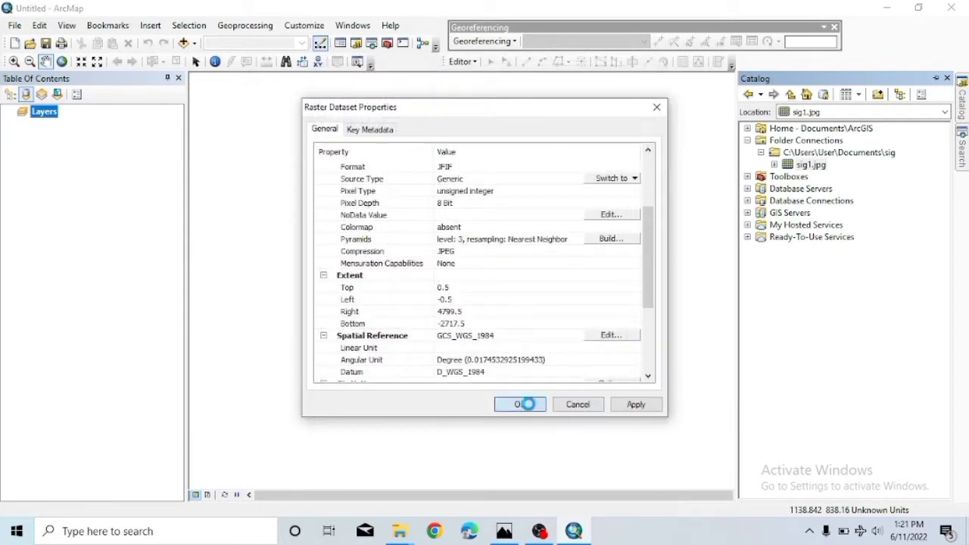
{"action": "left_click", "coordinate": [961, 95]}
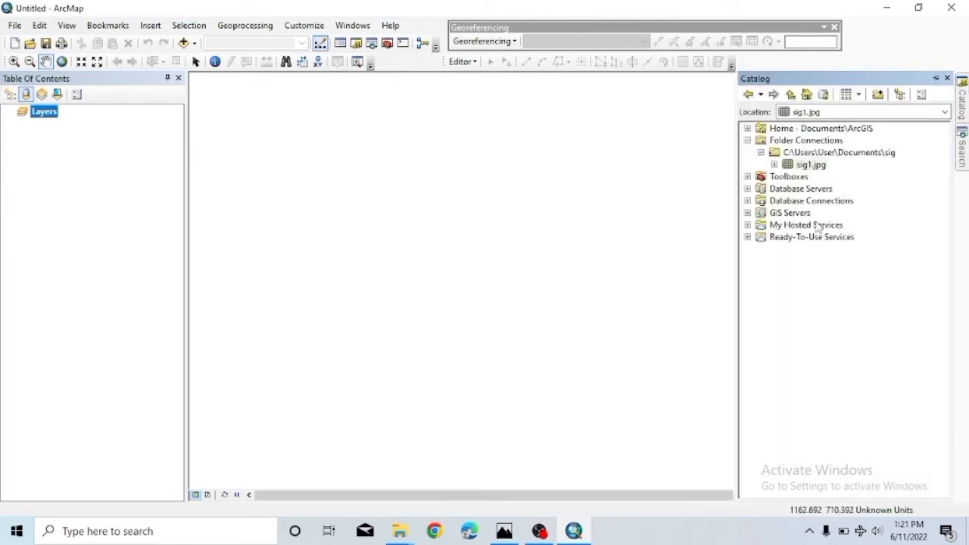
Add sig1.jpg to the map from Catalog and dismiss the inconsistent extent warning.
{"action": "left_click_drag", "start_coordinate": [803, 164], "coordinate": [423, 214]}
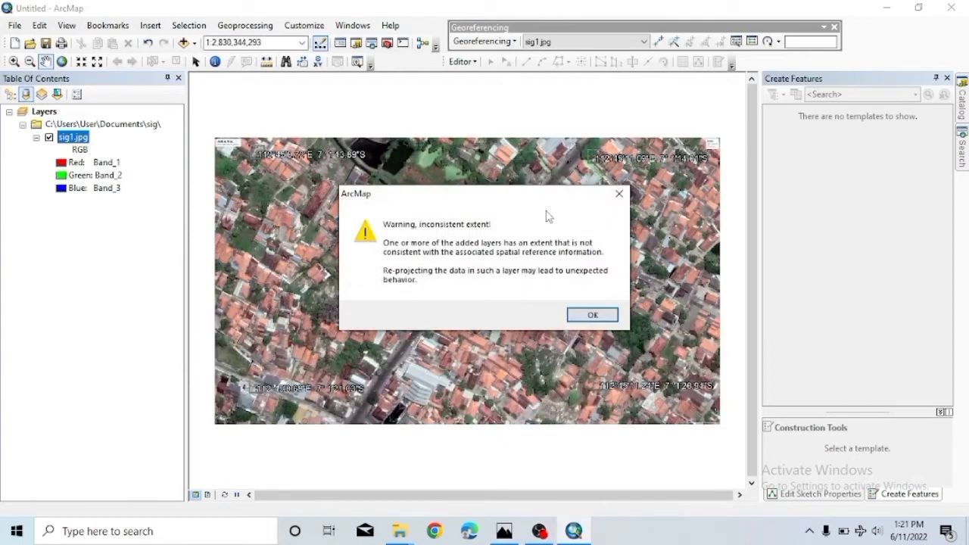
{"action": "left_click", "coordinate": [613, 192]}
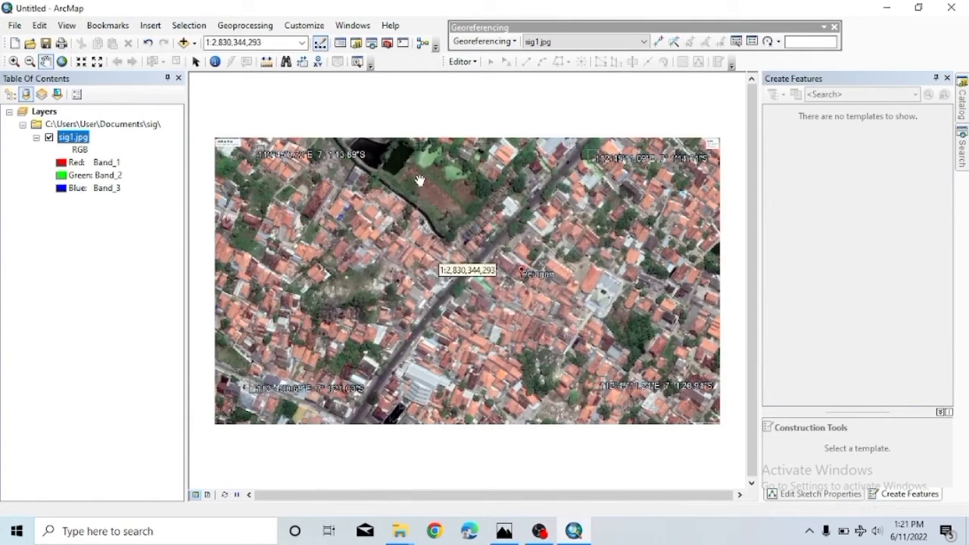
{"action": "left_click", "coordinate": [305, 28]}
{"action": "mouse_move", "coordinate": [311, 41]}
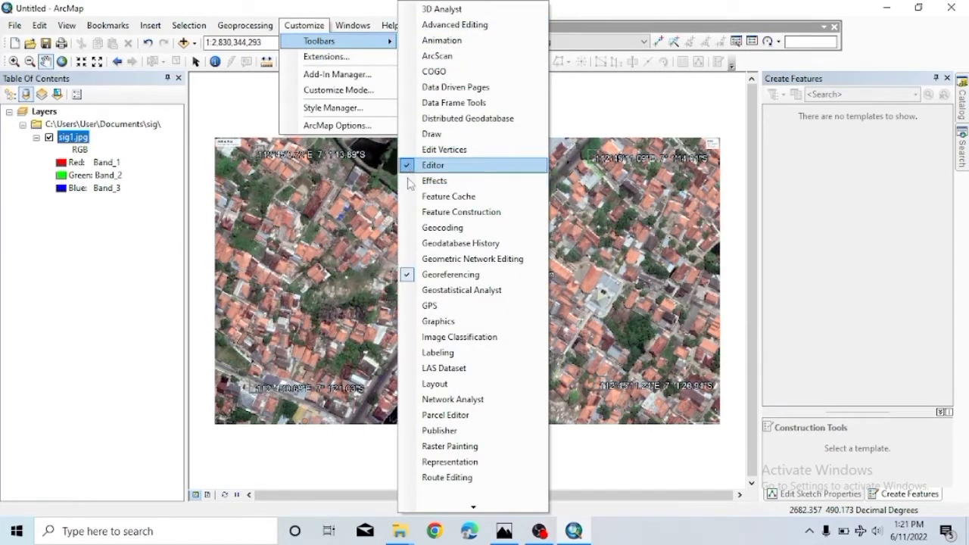
{"action": "left_click", "coordinate": [607, 105]}
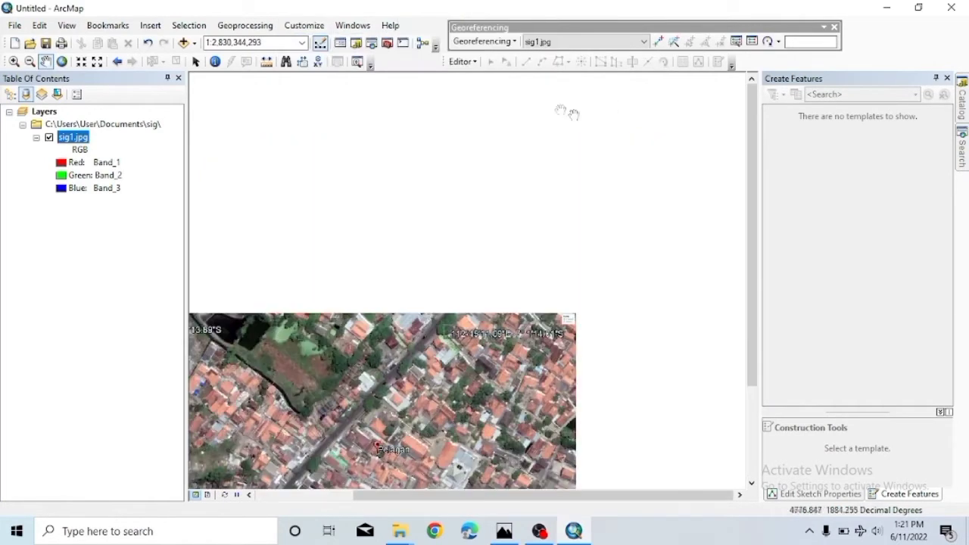
Zoom to the sig1.jpg layer so the whole image fills the view.
{"action": "right_click", "coordinate": [79, 129]}
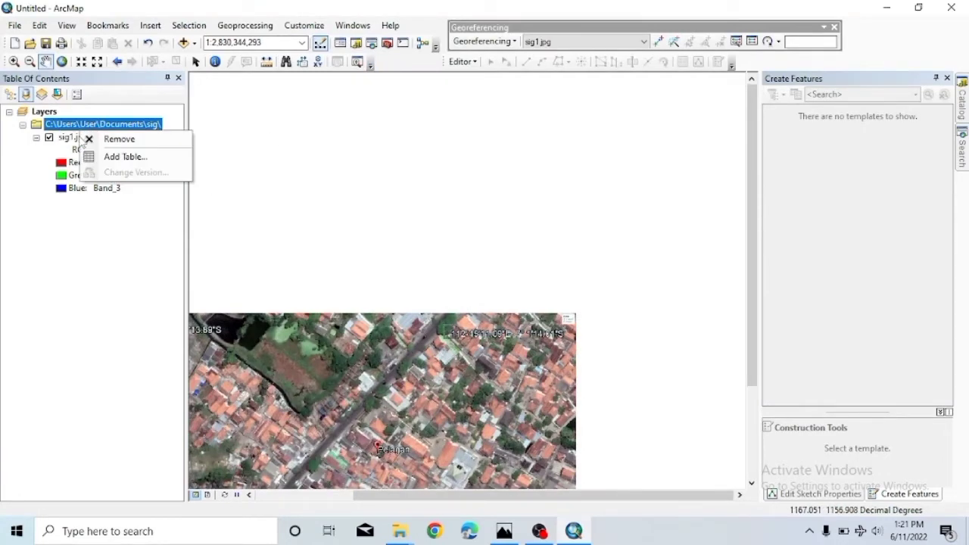
{"action": "left_click", "coordinate": [73, 138]}
{"action": "right_click", "coordinate": [72, 137]}
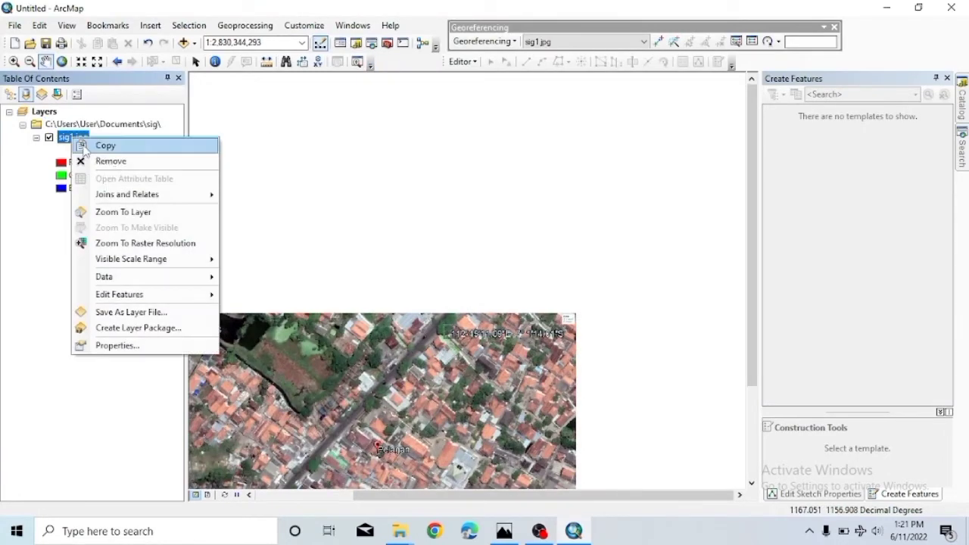
{"action": "left_click", "coordinate": [118, 212]}
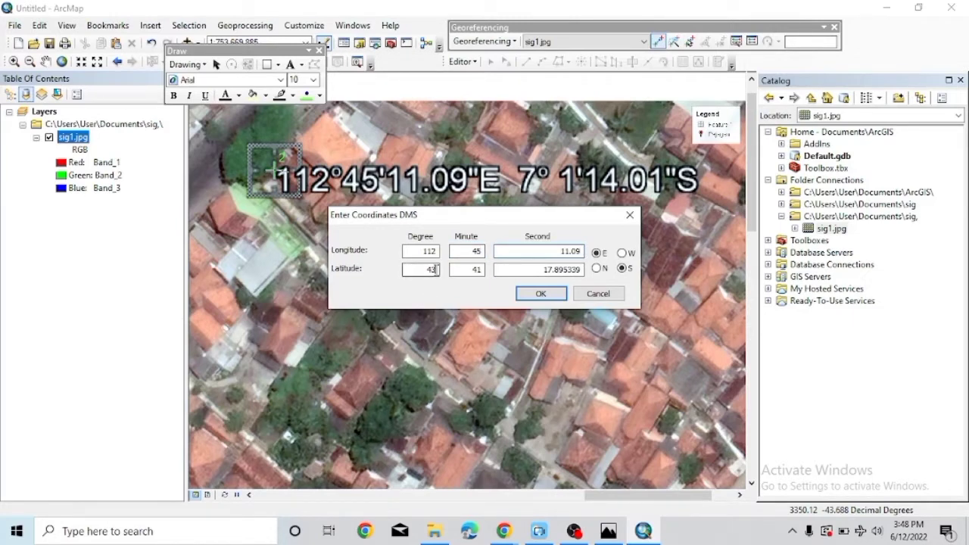
Correct the first control point's latitude to 7° 1' 14.01" S, keeping longitude 112° 45' 11.09" E.
{"action": "key", "text": "BackSpace"}
{"action": "key", "text": "BackSpace"}
{"action": "type", "text": "7"}
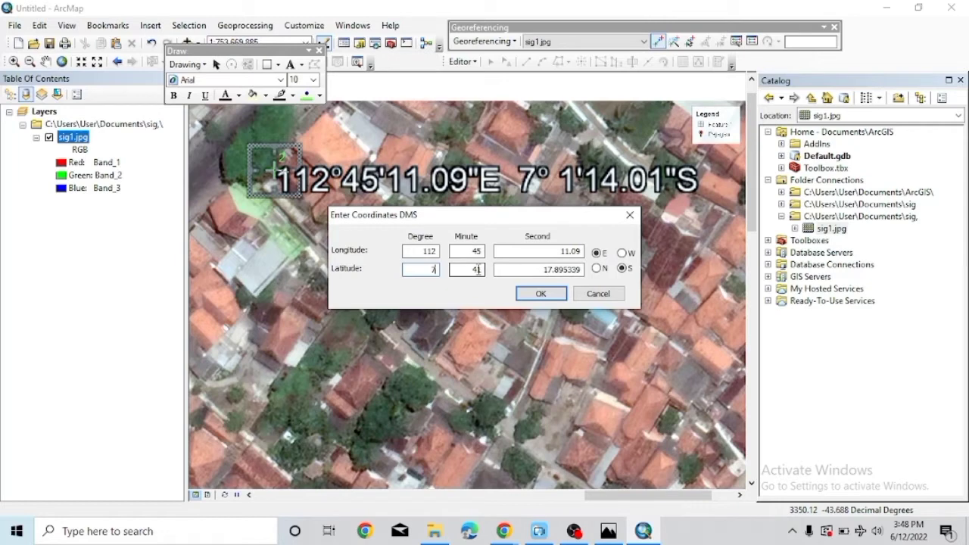
{"action": "left_click", "coordinate": [476, 270]}
{"action": "key", "text": "BackSpace"}
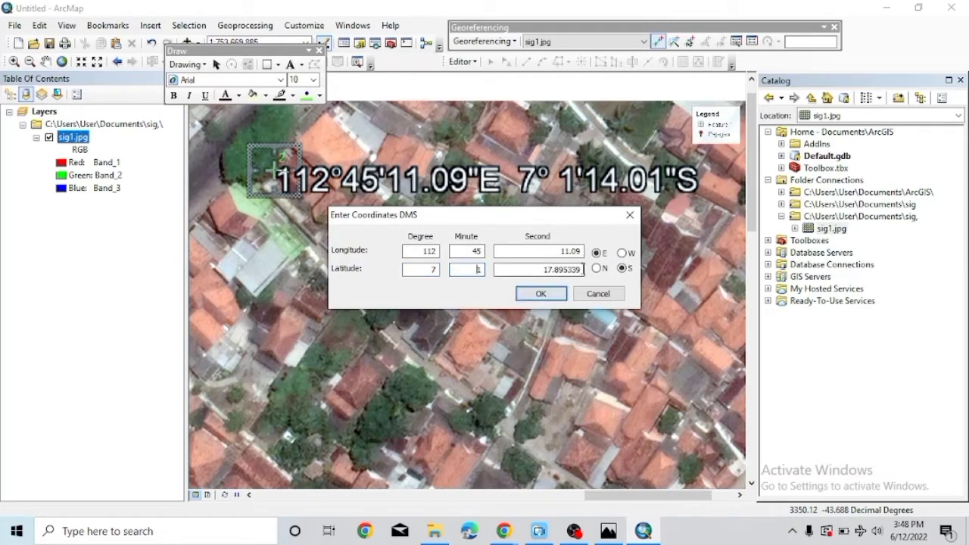
{"action": "left_click", "coordinate": [582, 269]}
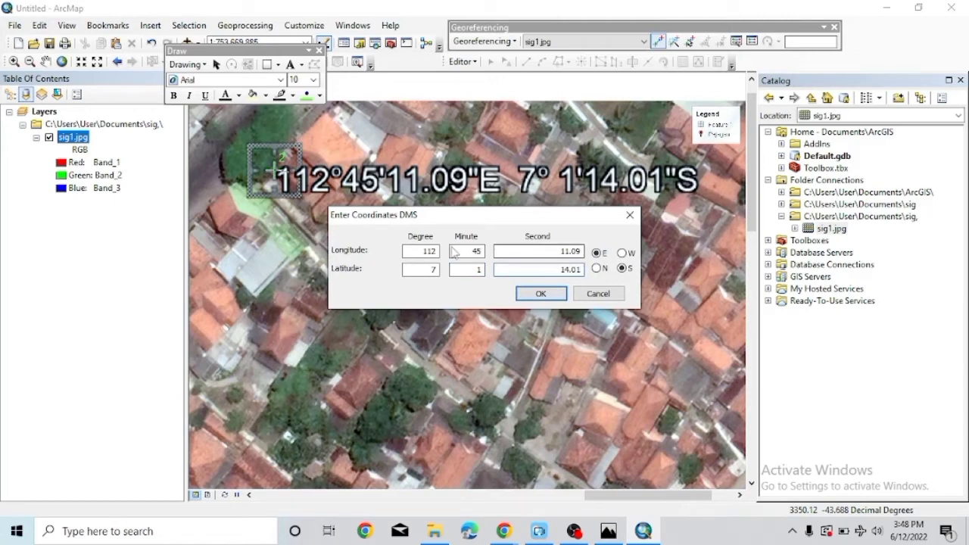
{"action": "left_click", "coordinate": [540, 294]}
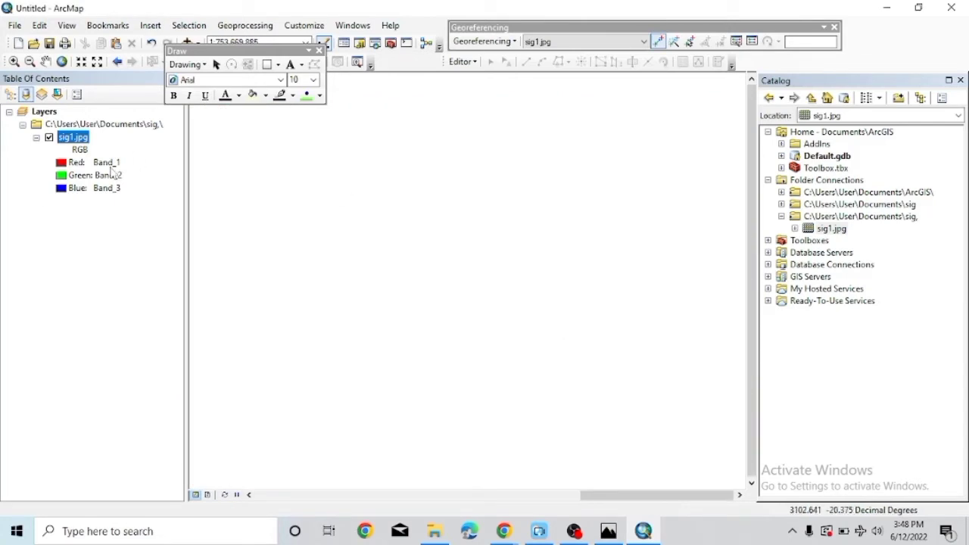
Zoom to the sig1.jpg layer and pan to the lower-right coordinate label.
{"action": "right_click", "coordinate": [61, 144]}
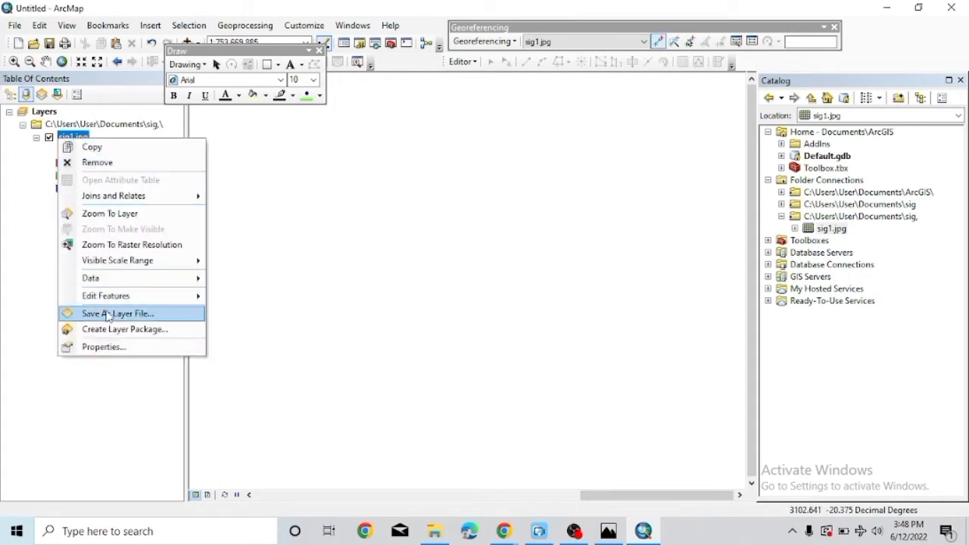
{"action": "left_click", "coordinate": [110, 220]}
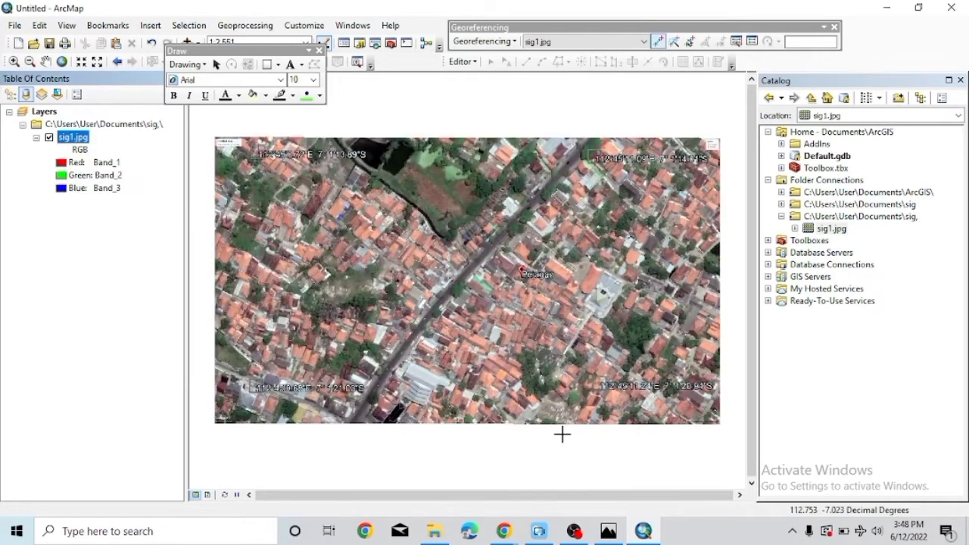
{"action": "scroll", "coordinate": [517, 424], "scroll_direction": "up", "scroll_amount": 1}
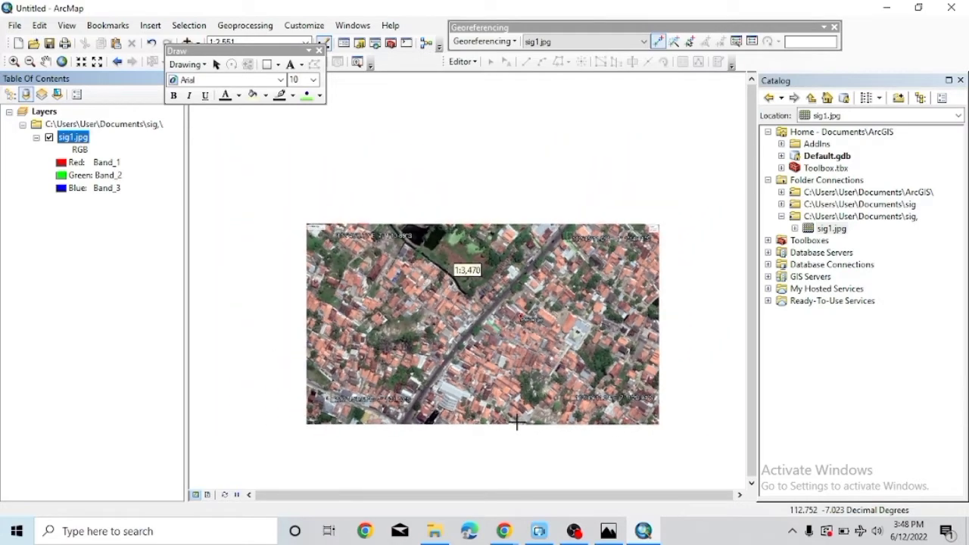
{"action": "scroll", "coordinate": [517, 424], "scroll_direction": "down", "scroll_amount": 3}
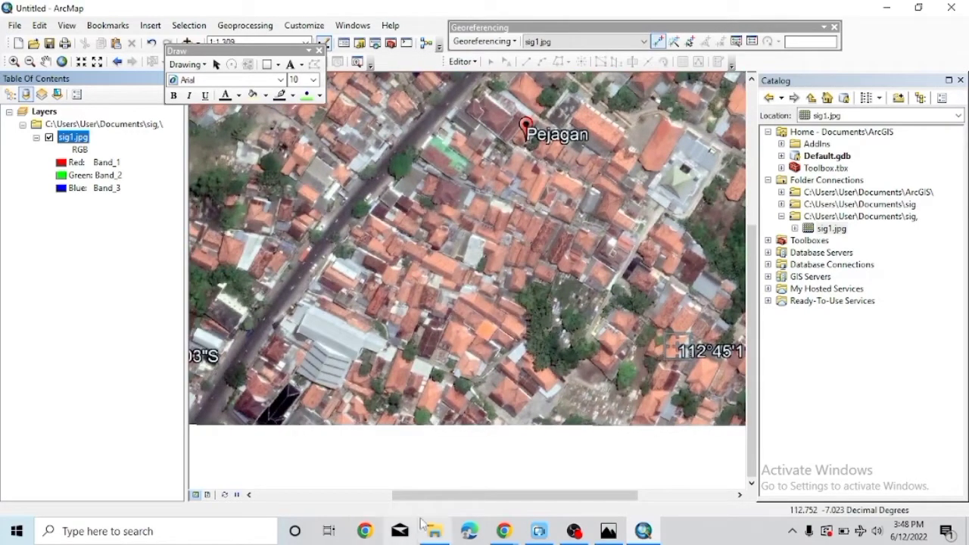
{"action": "left_click_drag", "start_coordinate": [448, 498], "coordinate": [566, 506]}
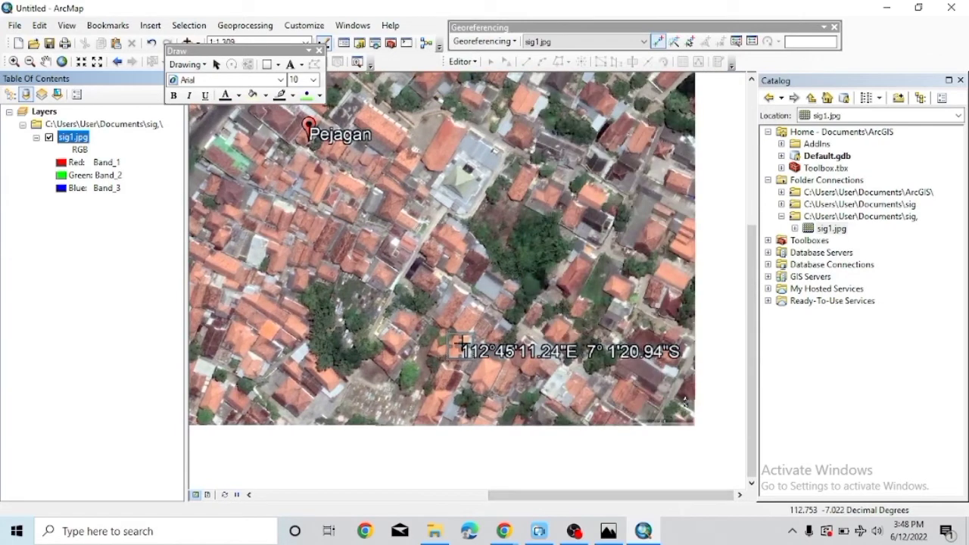
Place a control point on the lower-right label at 112°45'11.24"E, 7°1'20.94"S.
{"action": "left_click", "coordinate": [460, 346]}
{"action": "right_click", "coordinate": [460, 347]}
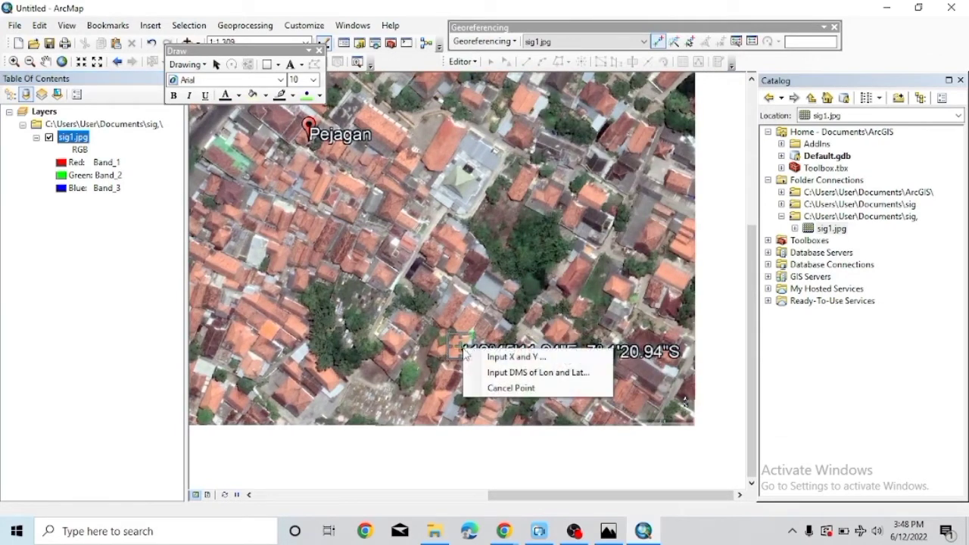
{"action": "left_click", "coordinate": [547, 371]}
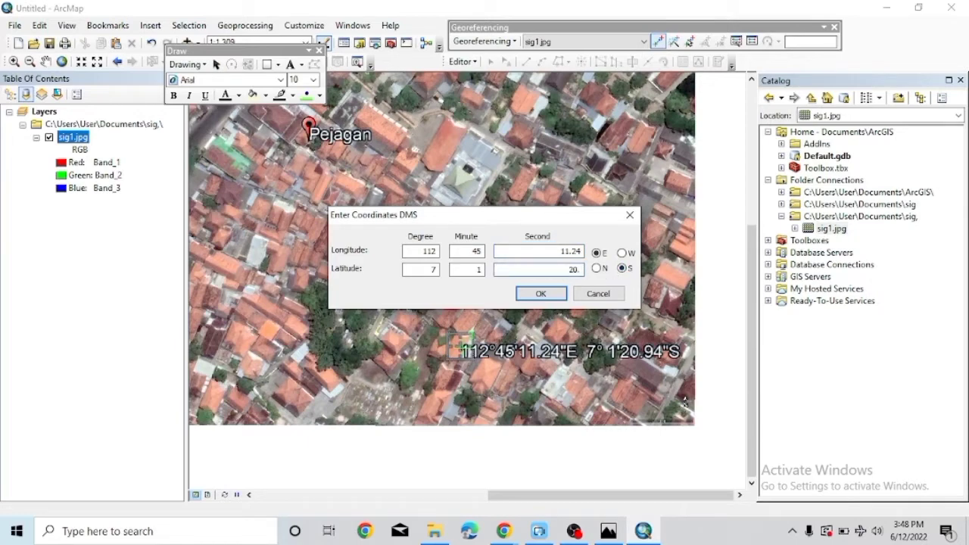
{"action": "left_click", "coordinate": [540, 294]}
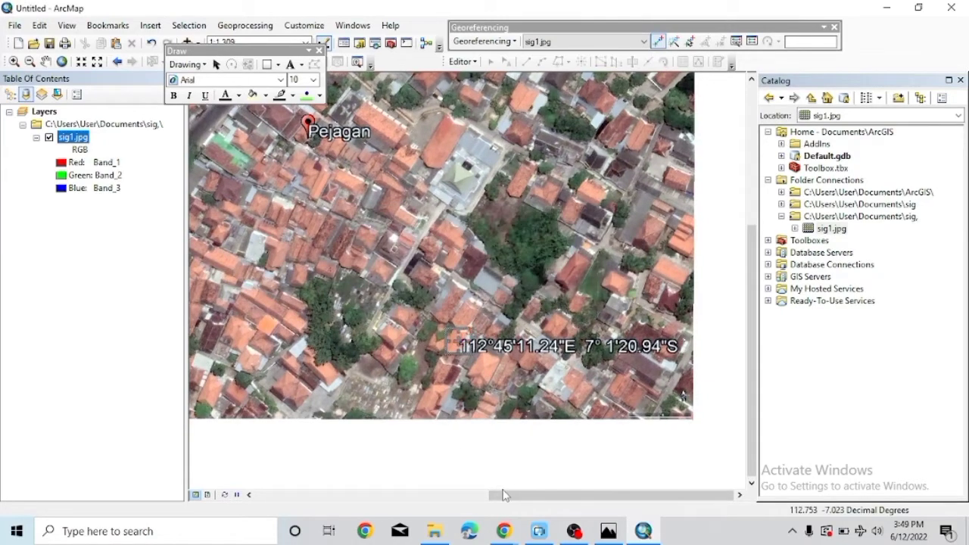
Place a control point on the lower-left label at 112°45'0.68"E, 7°1'21.03"S.
{"action": "left_click_drag", "start_coordinate": [504, 495], "coordinate": [314, 496]}
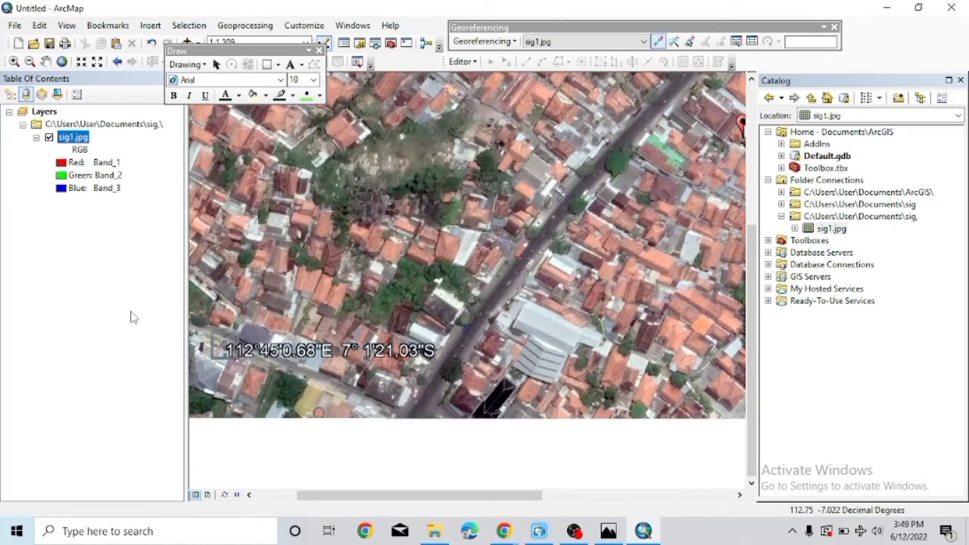
{"action": "left_click", "coordinate": [225, 334]}
{"action": "right_click", "coordinate": [226, 347]}
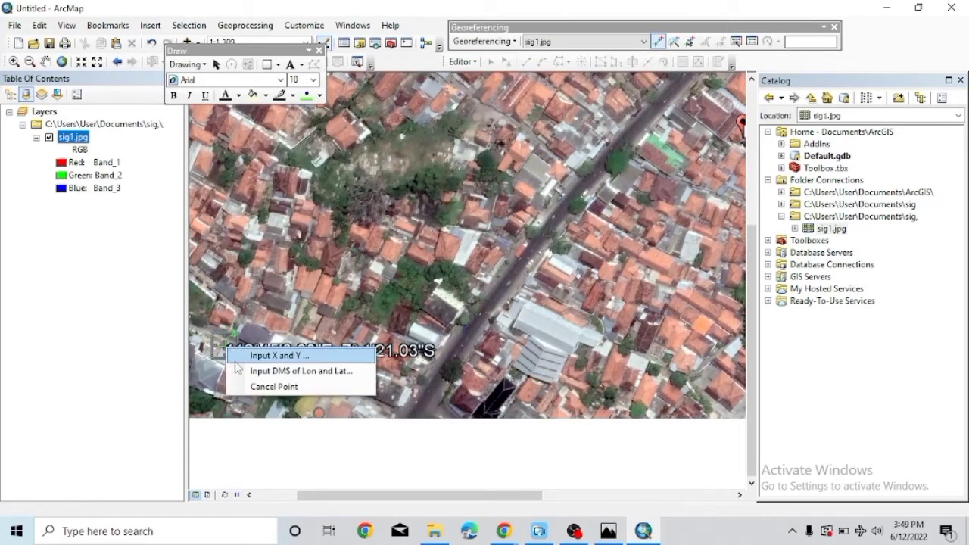
{"action": "left_click", "coordinate": [242, 372]}
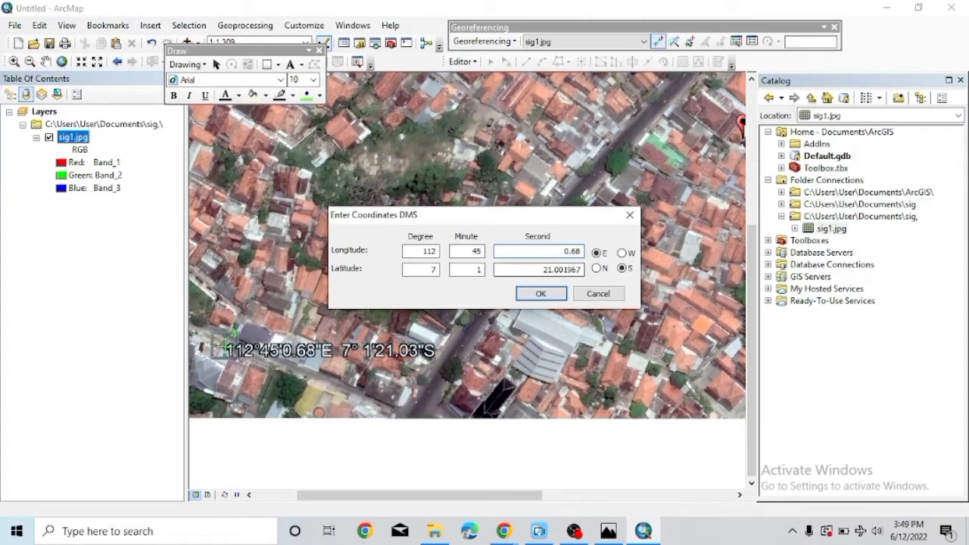
{"action": "left_click", "coordinate": [581, 269]}
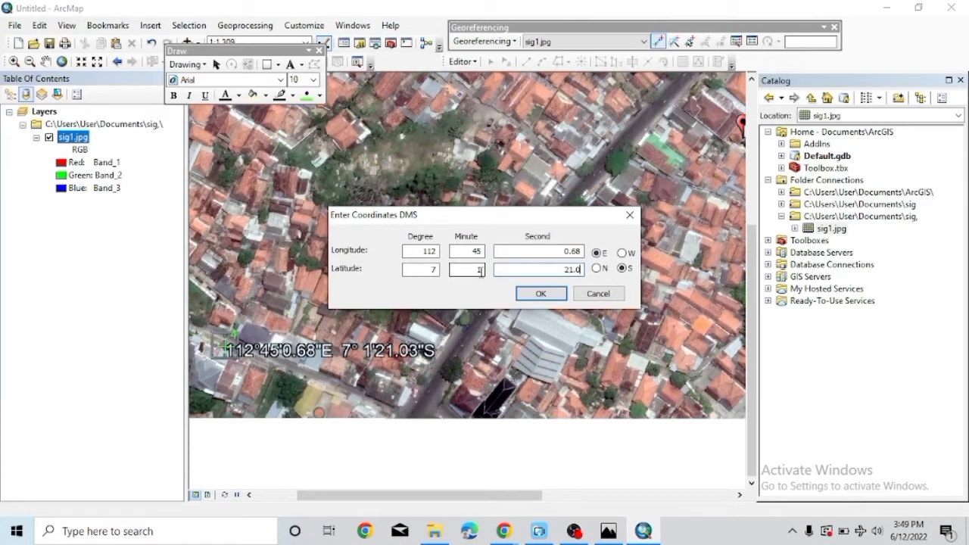
{"action": "left_click", "coordinate": [539, 293]}
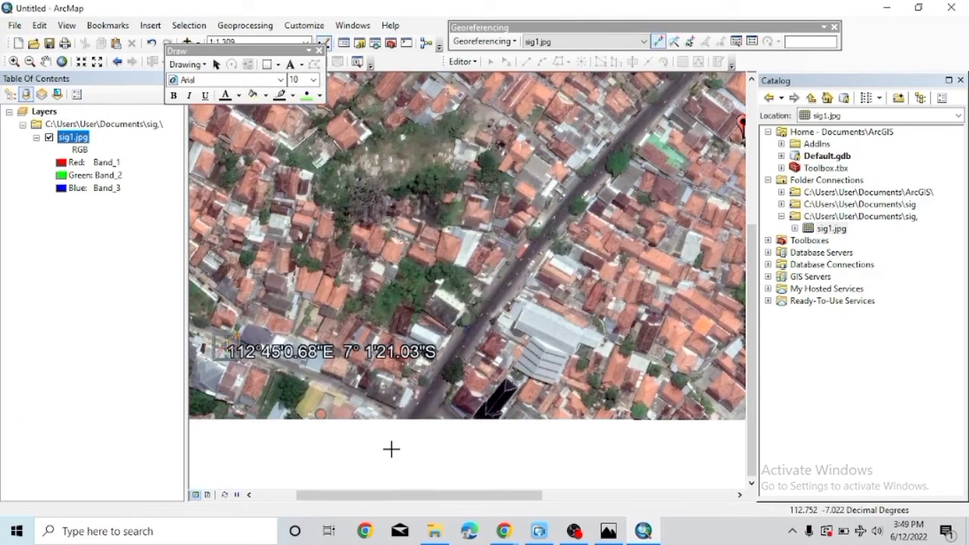
Save the link table as 'titik ikat' in the Documents 'sig,' folder, then close it.
{"action": "scroll", "coordinate": [317, 424], "scroll_direction": "down", "scroll_amount": 3}
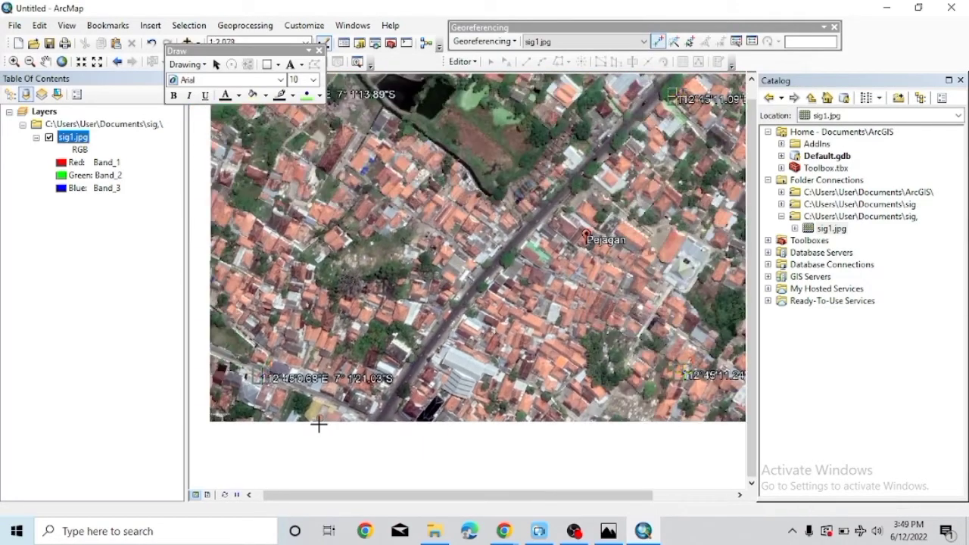
{"action": "left_click", "coordinate": [751, 41]}
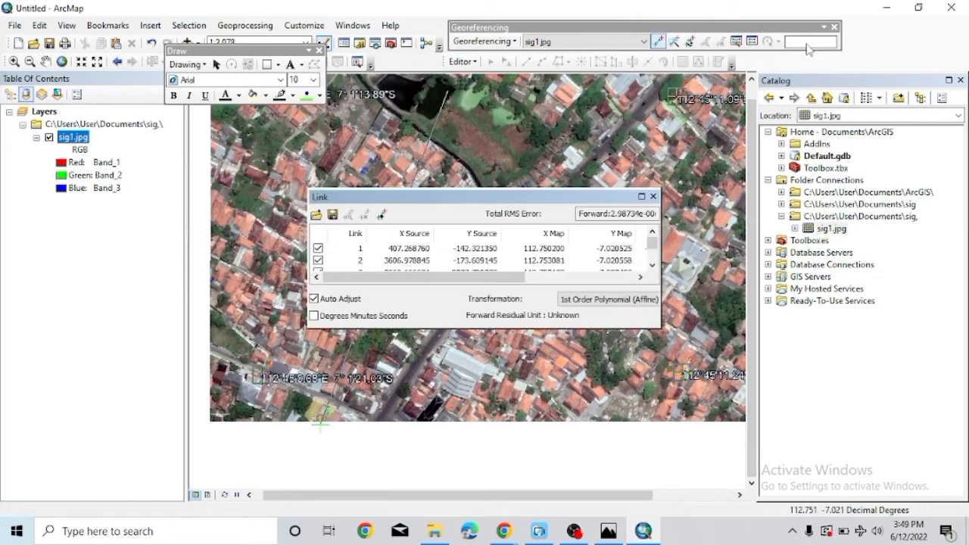
{"action": "left_click", "coordinate": [332, 215]}
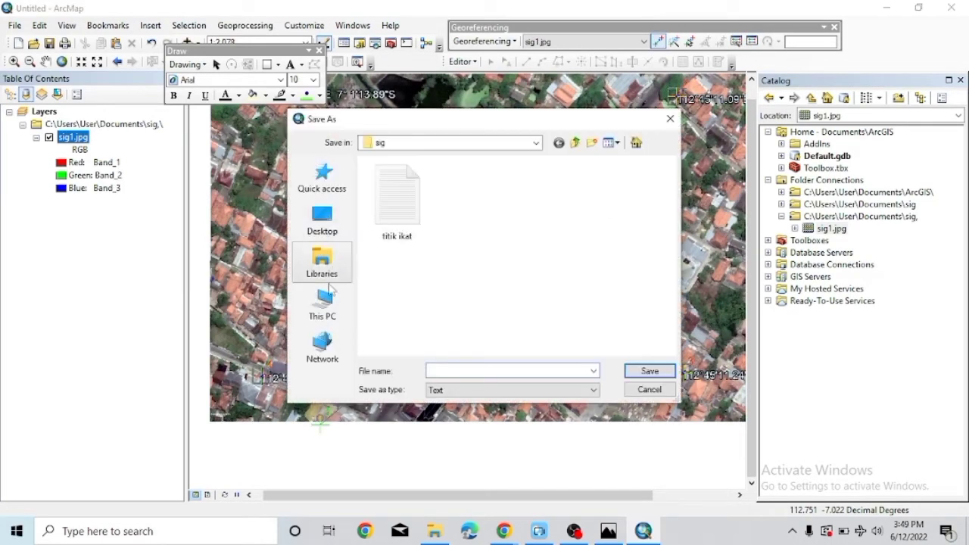
{"action": "left_click", "coordinate": [326, 306]}
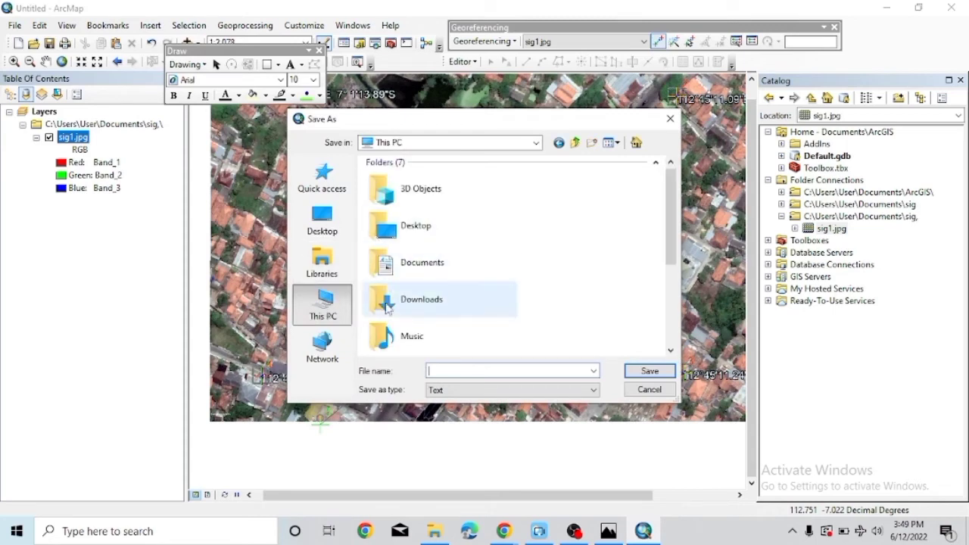
{"action": "double_click", "coordinate": [385, 265]}
{"action": "left_click", "coordinate": [382, 233]}
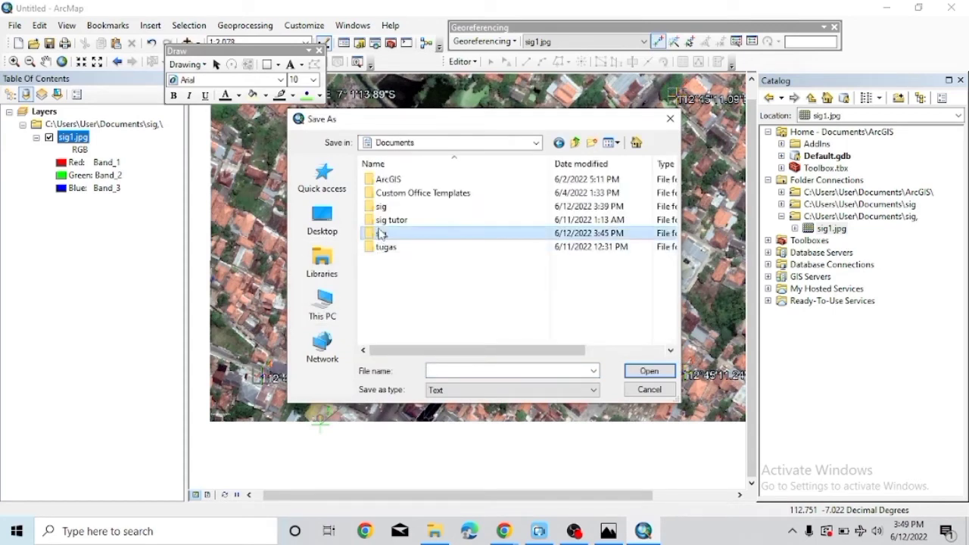
{"action": "left_click", "coordinate": [382, 233]}
{"action": "key", "text": "Return"}
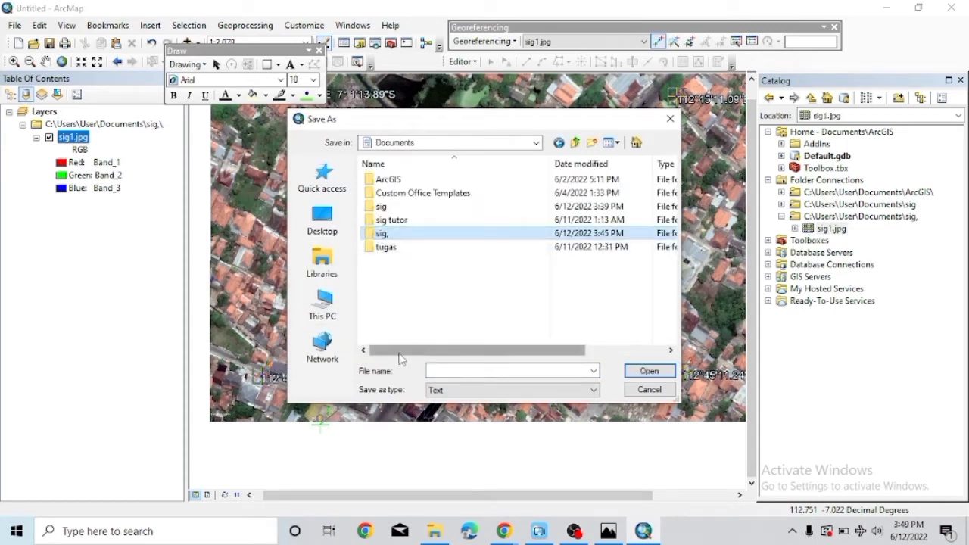
{"action": "key", "text": "Return"}
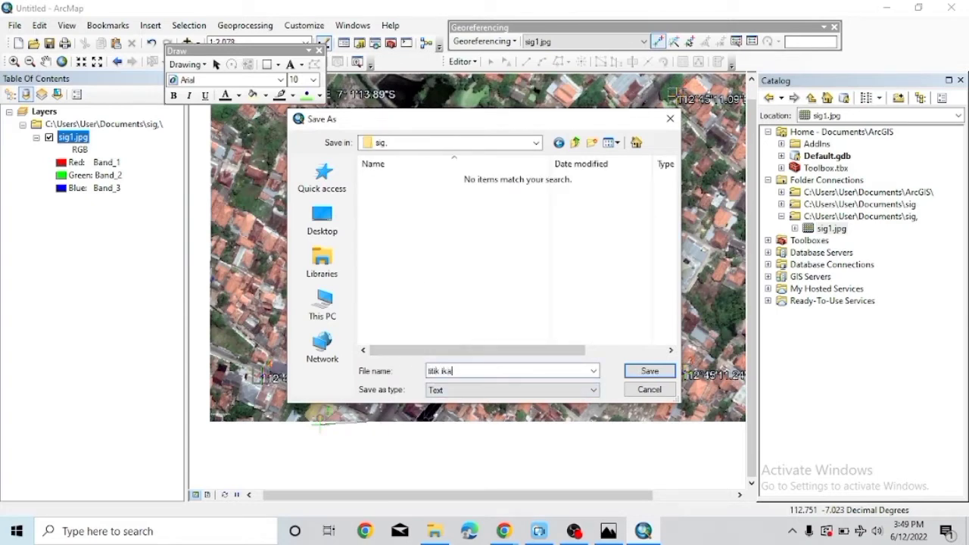
{"action": "left_click", "coordinate": [649, 371]}
{"action": "left_click", "coordinate": [653, 197]}
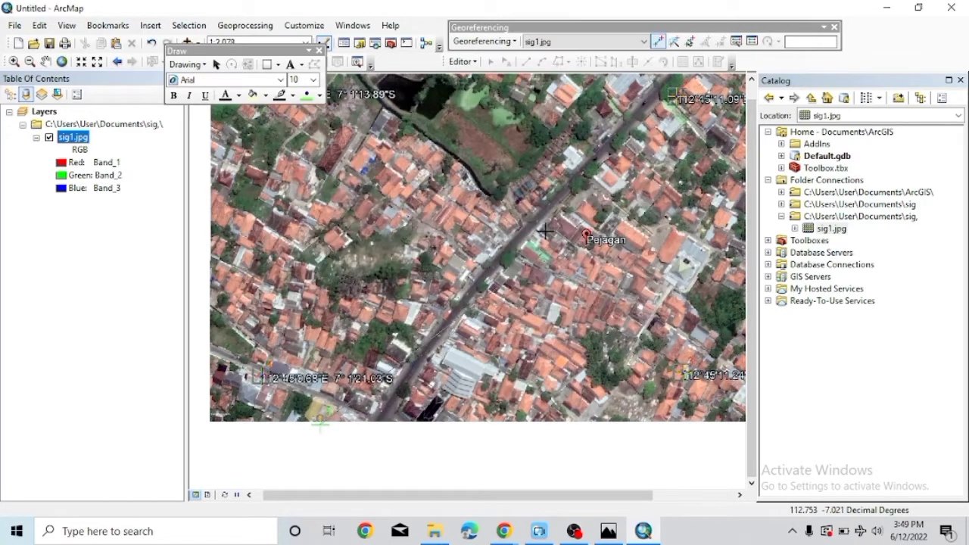
Cancel the pending control point and view the 'sig,' folder's properties in Catalog.
{"action": "right_click", "coordinate": [303, 426]}
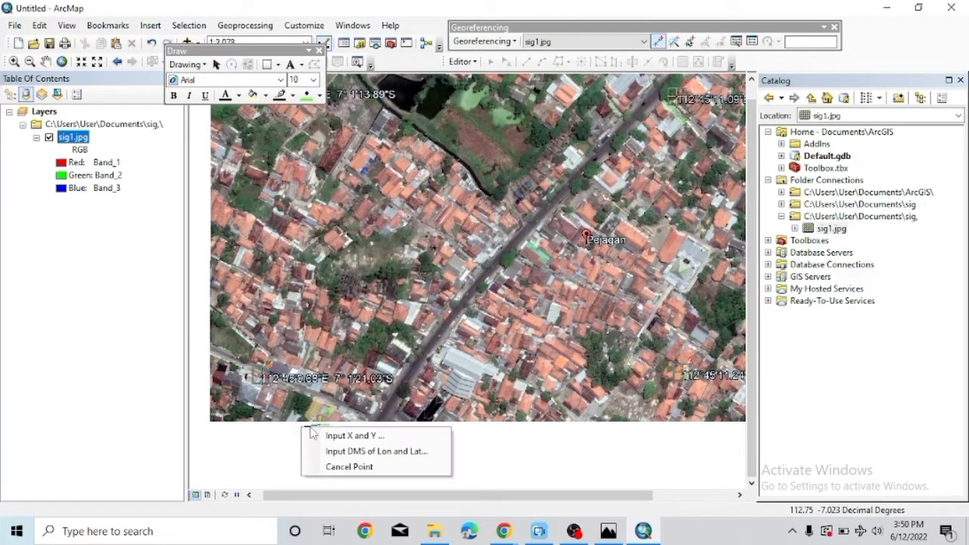
{"action": "left_click", "coordinate": [333, 467]}
{"action": "left_click", "coordinate": [793, 219]}
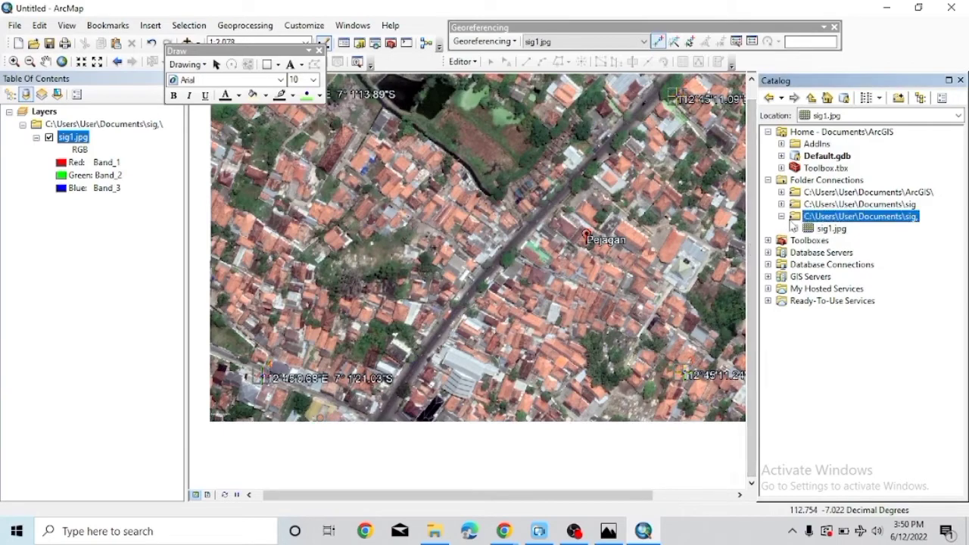
{"action": "right_click", "coordinate": [797, 223]}
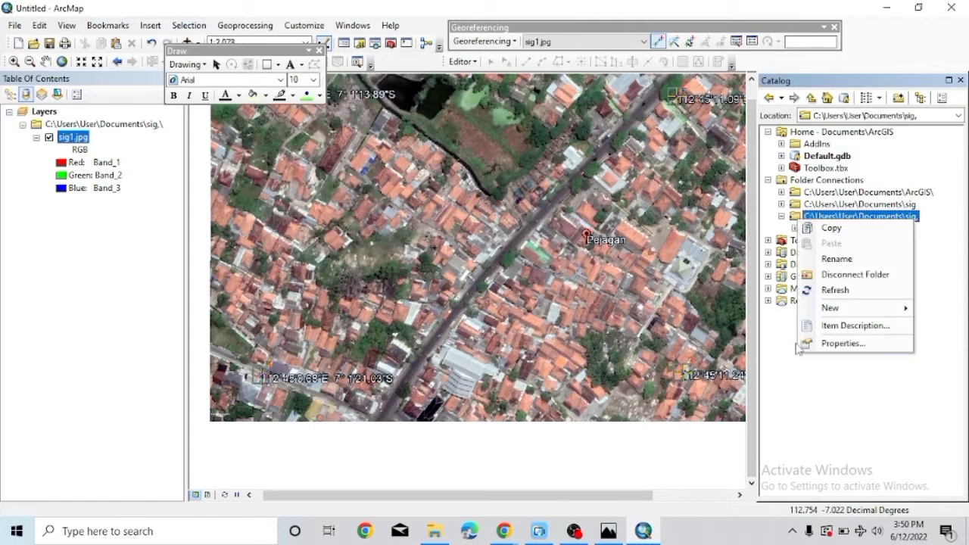
{"action": "left_click", "coordinate": [825, 342]}
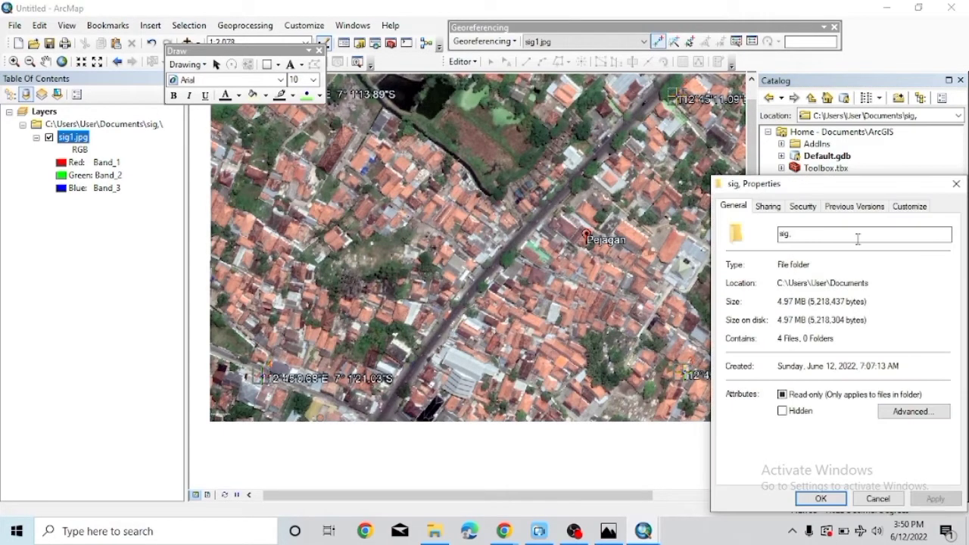
{"action": "left_click", "coordinate": [956, 183]}
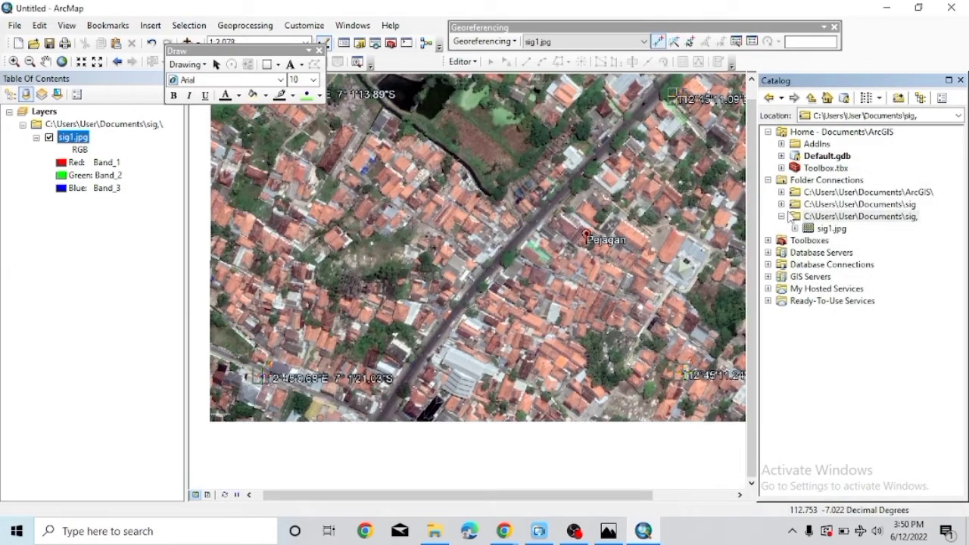
{"action": "right_click", "coordinate": [797, 220]}
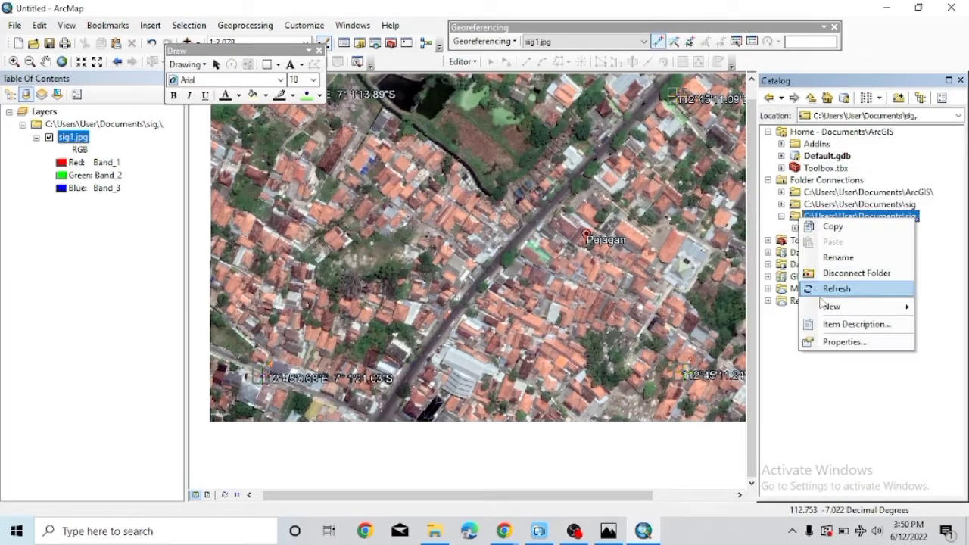
Create a polyline shapefile named 'batas' with WGS 1984 coordinates in the 'sig,' folder.
{"action": "mouse_move", "coordinate": [830, 307]}
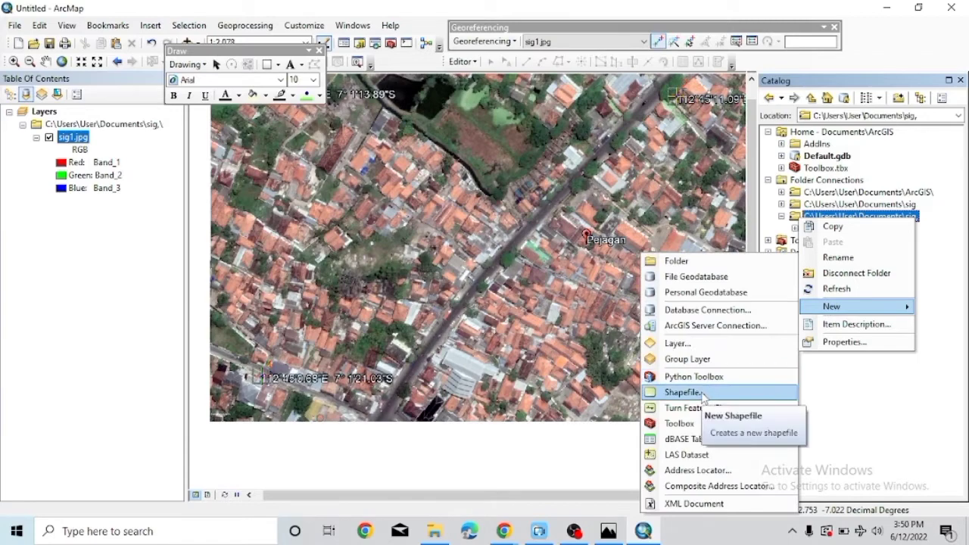
{"action": "left_click", "coordinate": [691, 392]}
{"action": "left_click", "coordinate": [512, 137]}
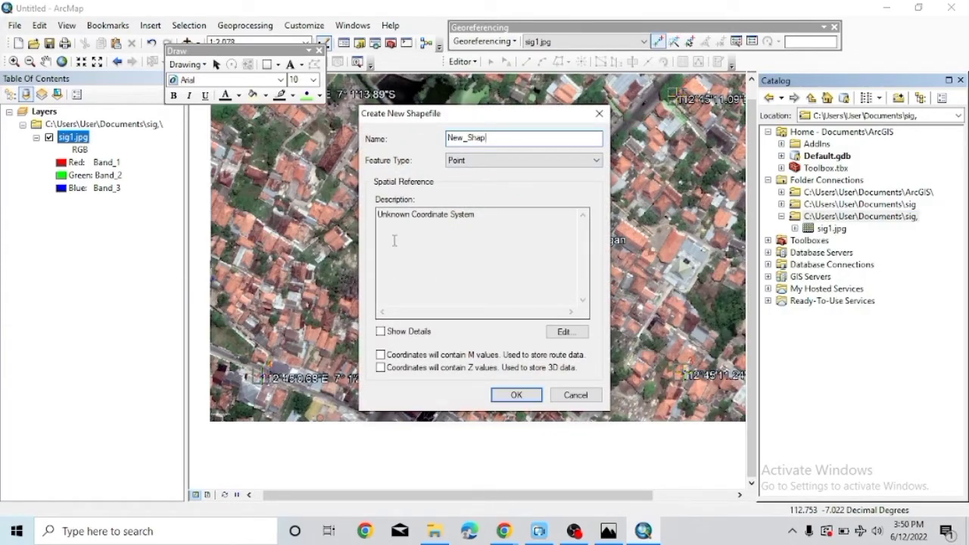
{"action": "key", "text": "BackSpace"}
{"action": "type", "text": "batas"}
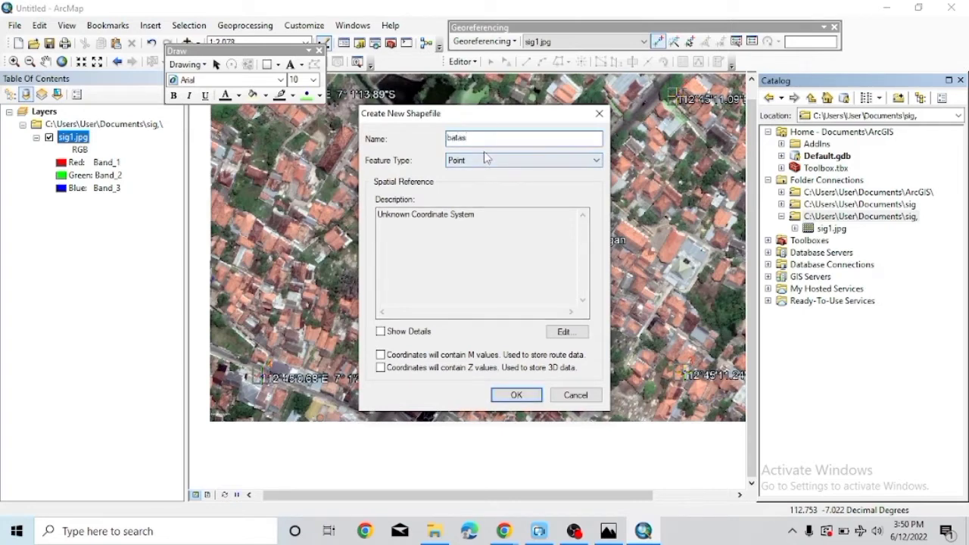
{"action": "left_click", "coordinate": [483, 160]}
{"action": "left_click", "coordinate": [468, 183]}
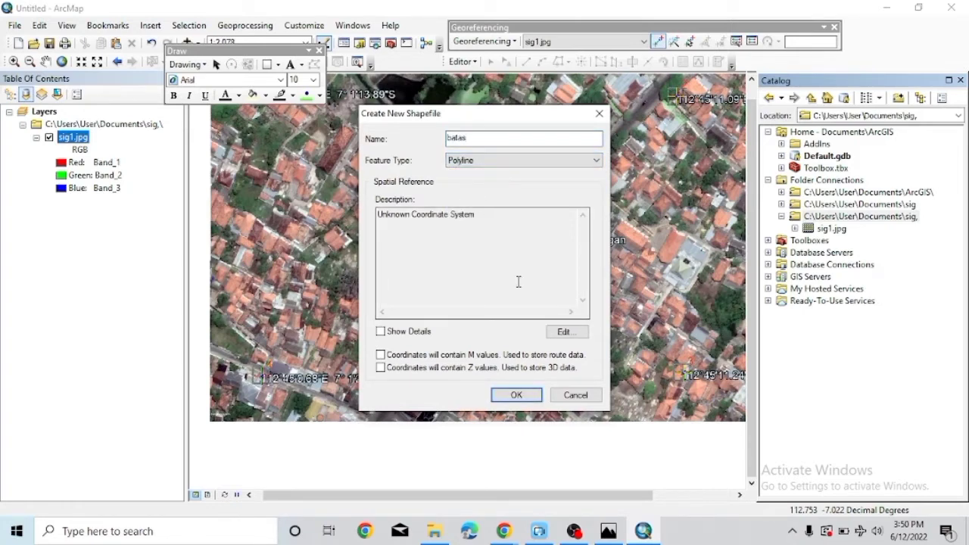
{"action": "left_click", "coordinate": [566, 332]}
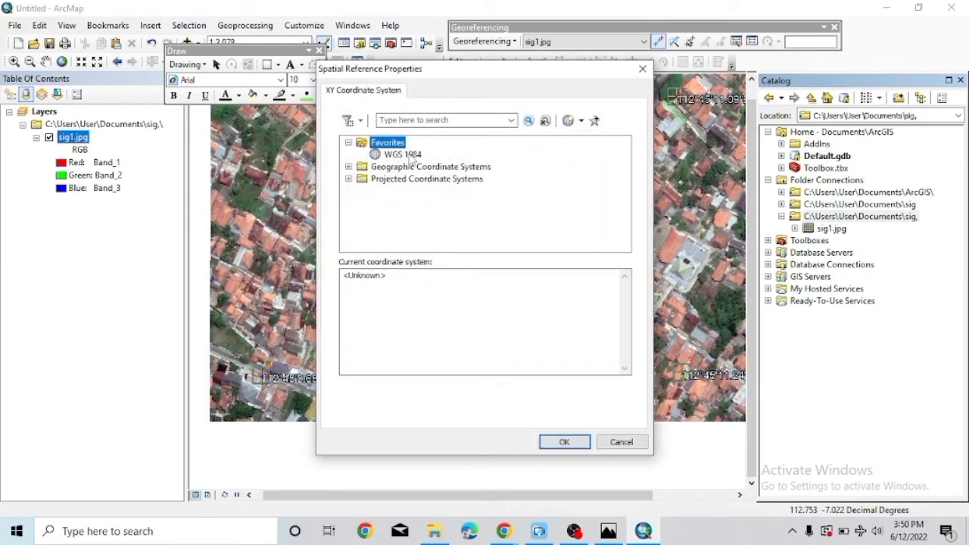
{"action": "left_click", "coordinate": [409, 154]}
{"action": "left_click", "coordinate": [552, 440]}
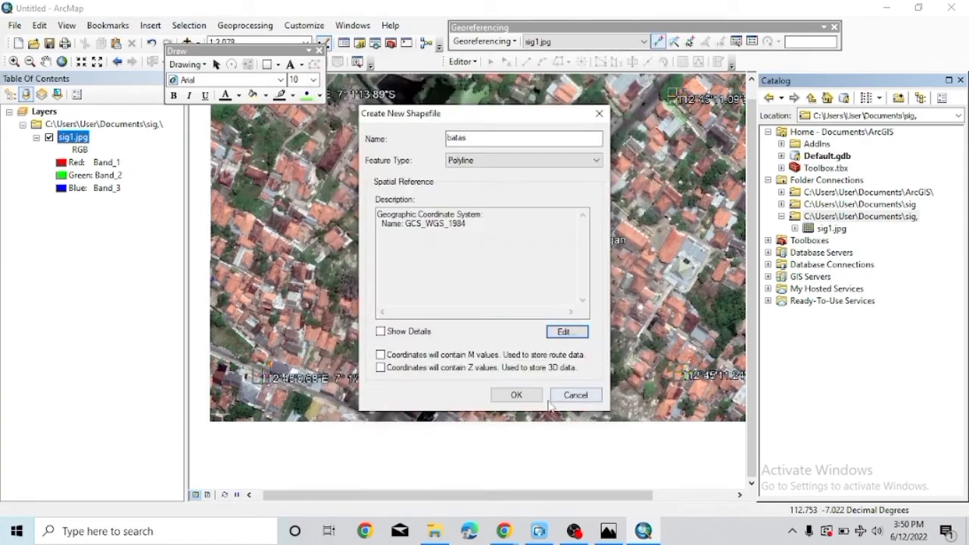
{"action": "left_click", "coordinate": [520, 395]}
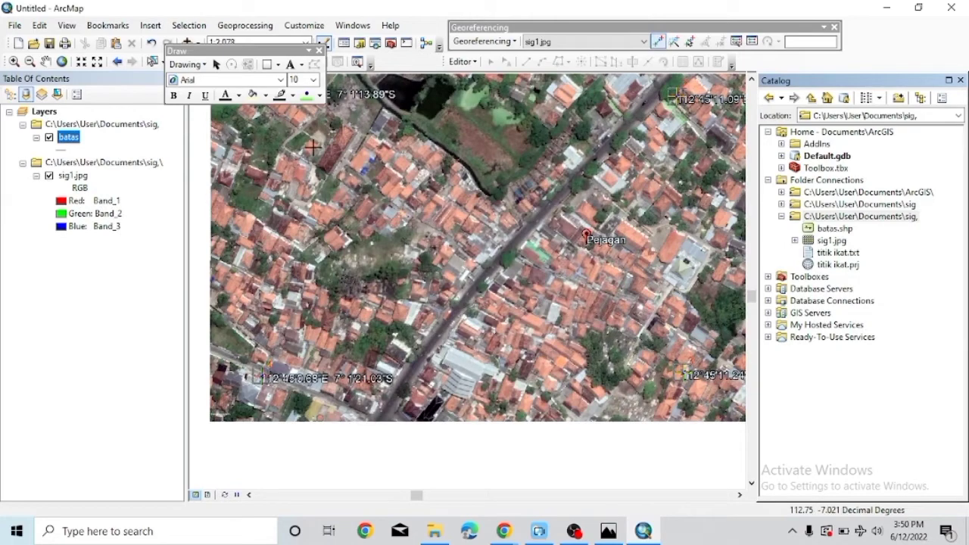
Start an editing session despite the spatial reference warning, drawing batas features as lines.
{"action": "left_click", "coordinate": [462, 61]}
{"action": "left_click", "coordinate": [459, 79]}
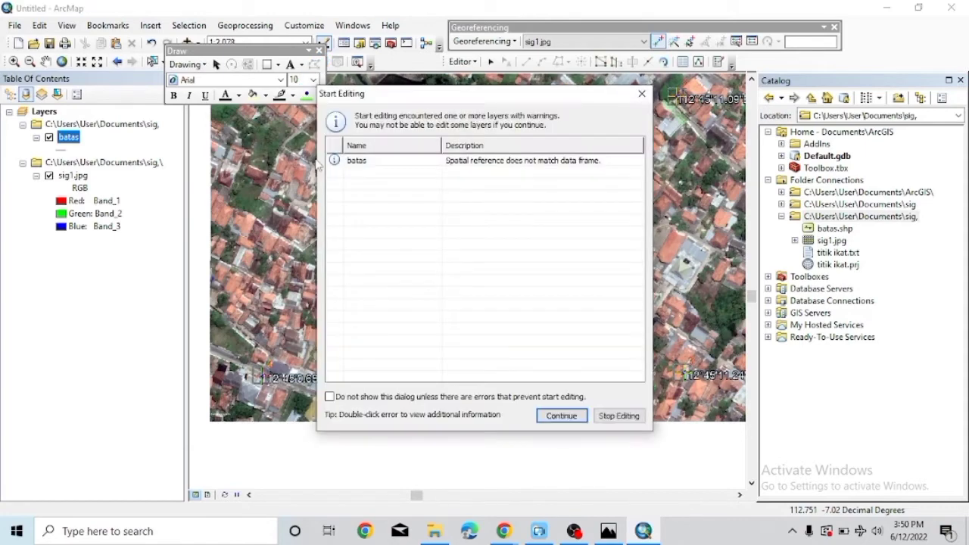
{"action": "left_click", "coordinate": [339, 162]}
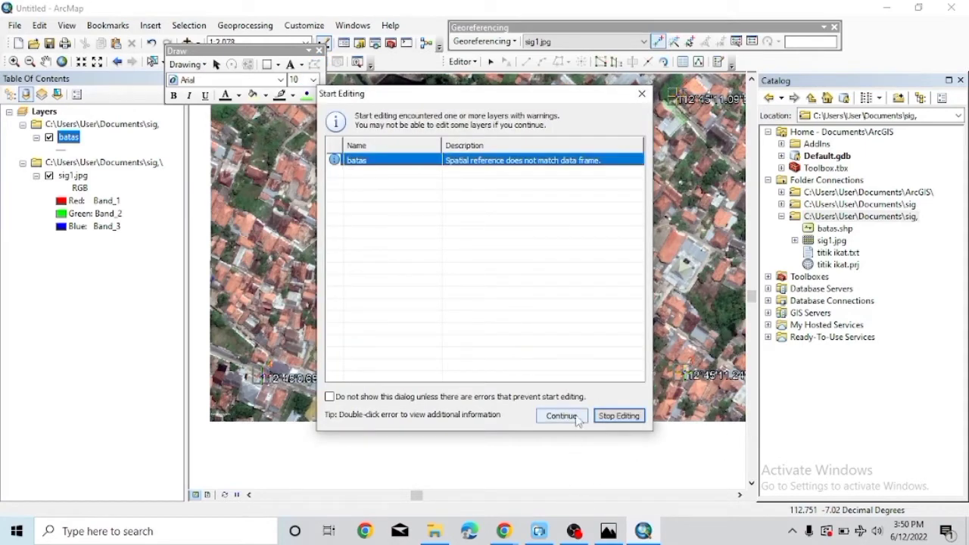
{"action": "left_click", "coordinate": [561, 416]}
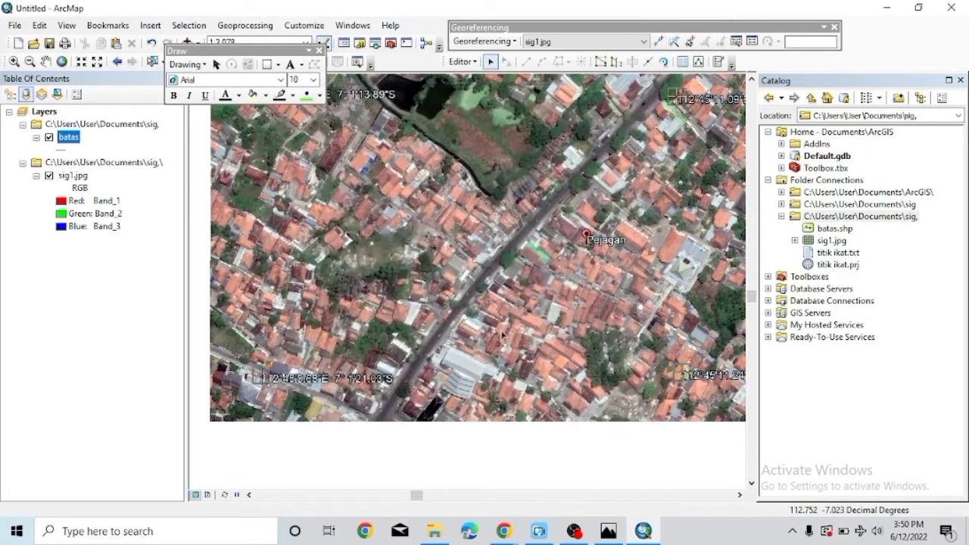
{"action": "left_click", "coordinate": [960, 81]}
{"action": "left_click", "coordinate": [787, 126]}
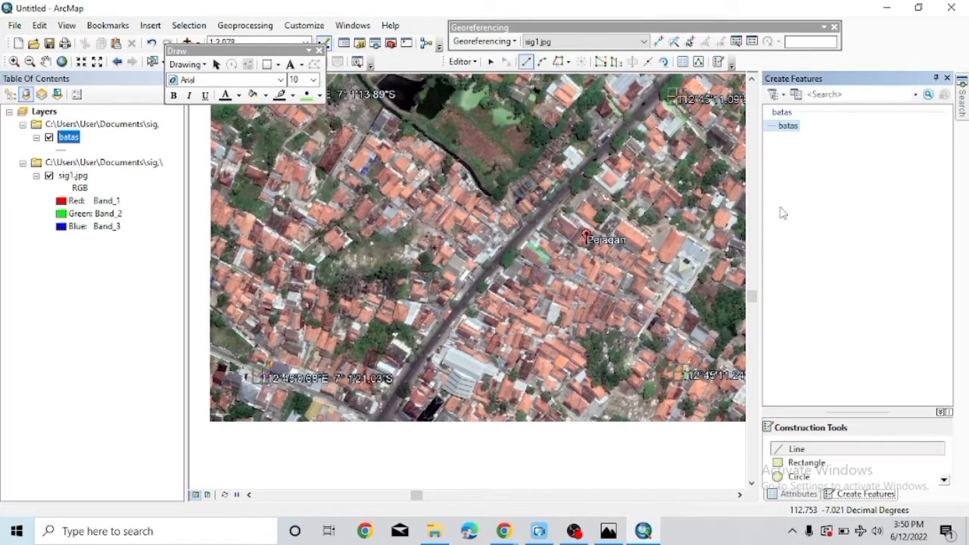
{"action": "left_click", "coordinate": [794, 450]}
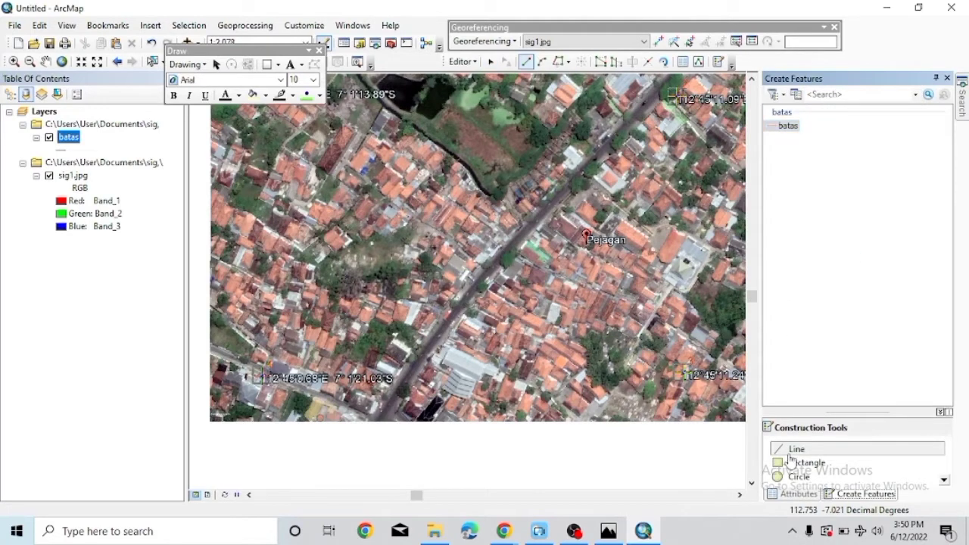
{"action": "left_click", "coordinate": [319, 50]}
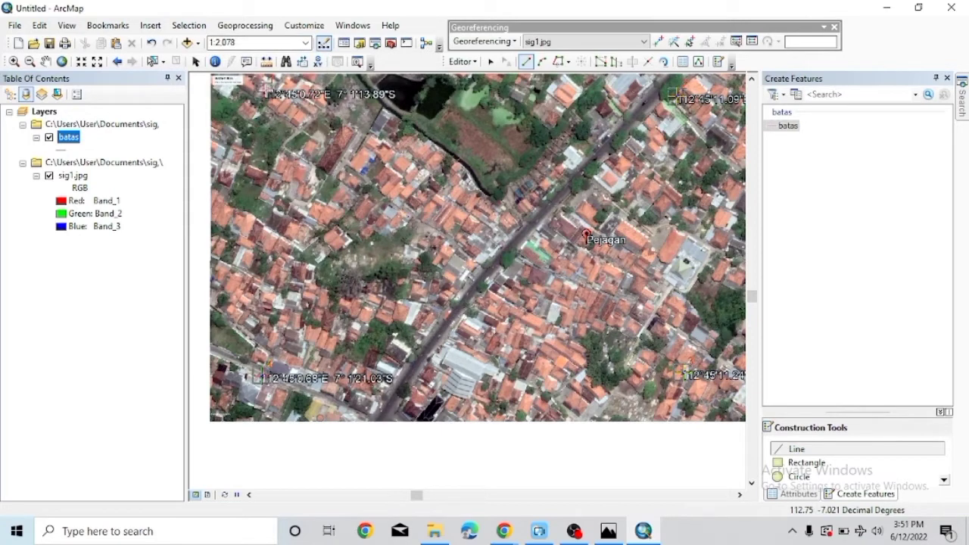
Draw a rectangular batas boundary joining the image's four corner coordinate labels.
{"action": "left_click", "coordinate": [263, 94]}
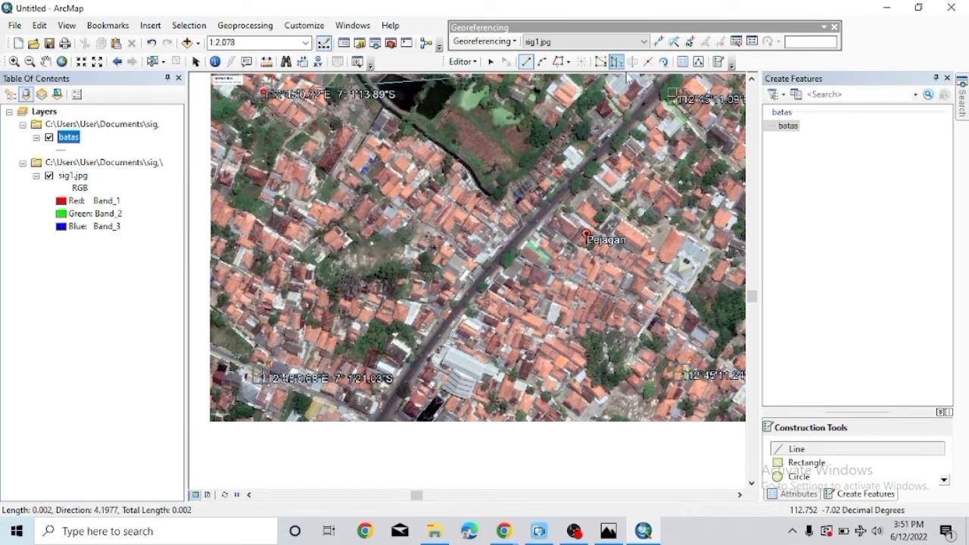
{"action": "left_click", "coordinate": [676, 96]}
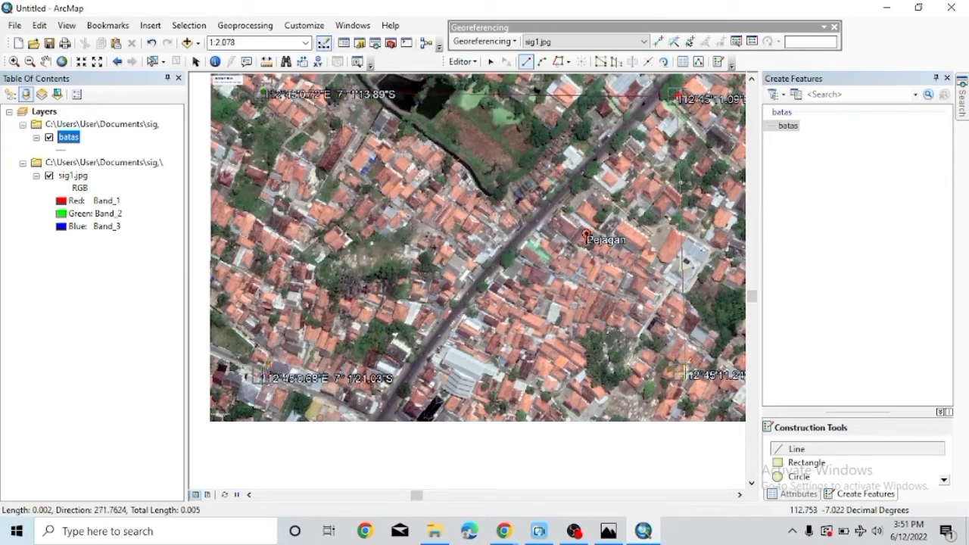
{"action": "left_click", "coordinate": [685, 373]}
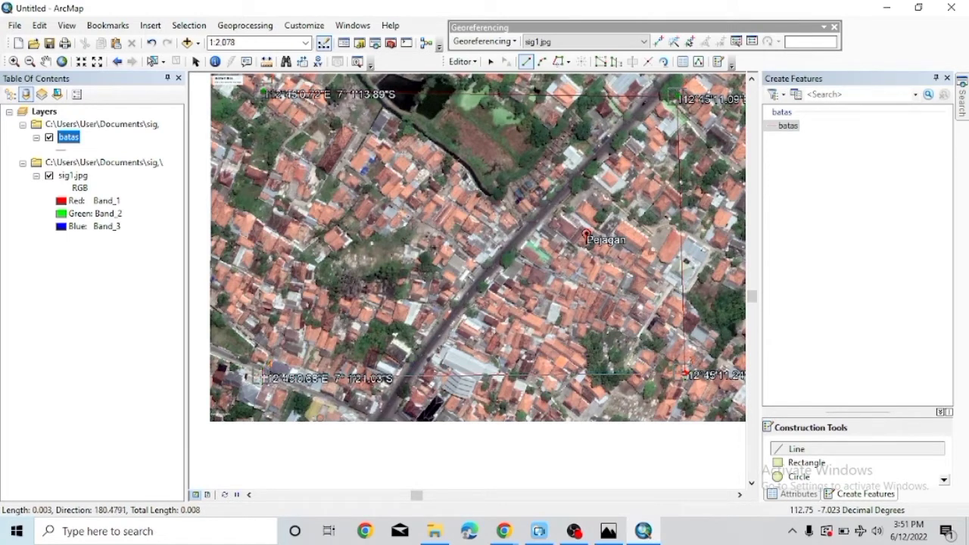
{"action": "left_click", "coordinate": [259, 376]}
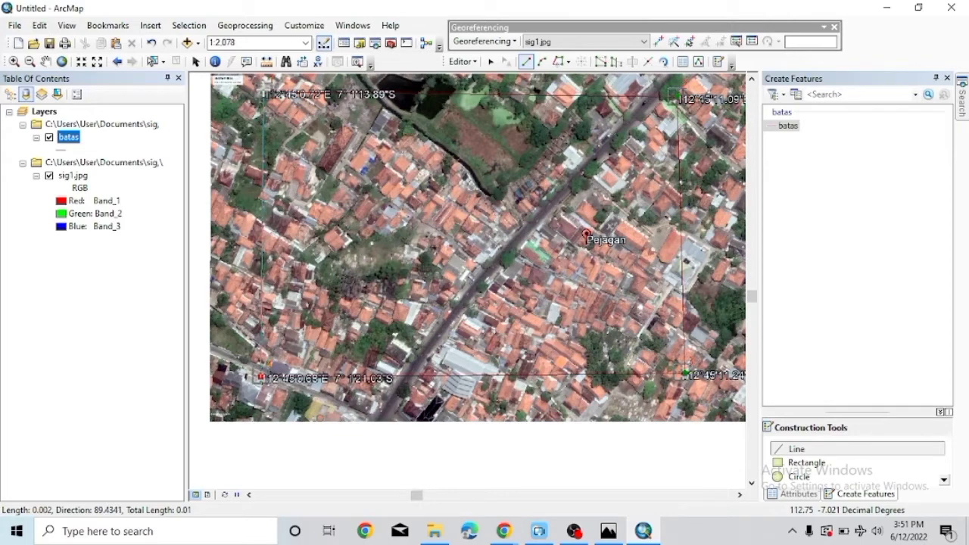
{"action": "double_click", "coordinate": [261, 94]}
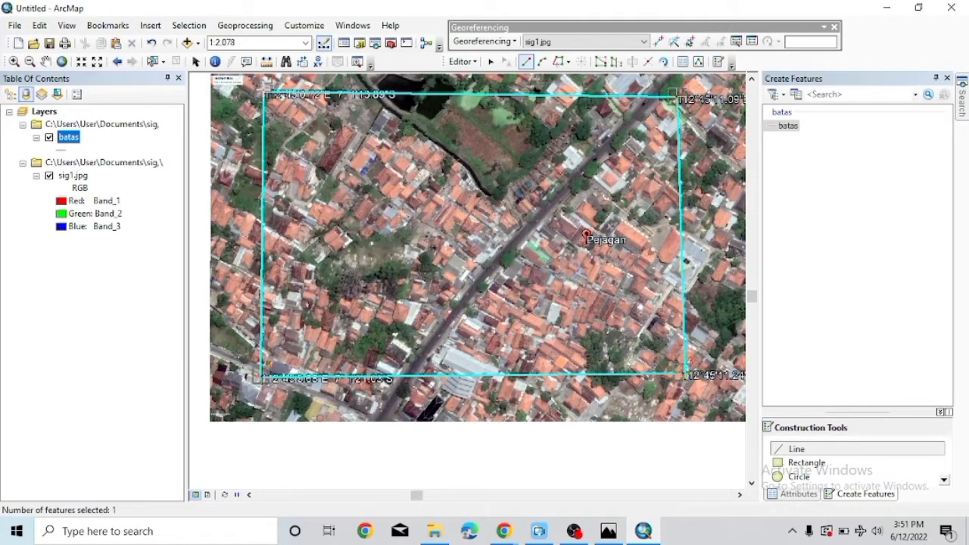
{"action": "left_click", "coordinate": [69, 150]}
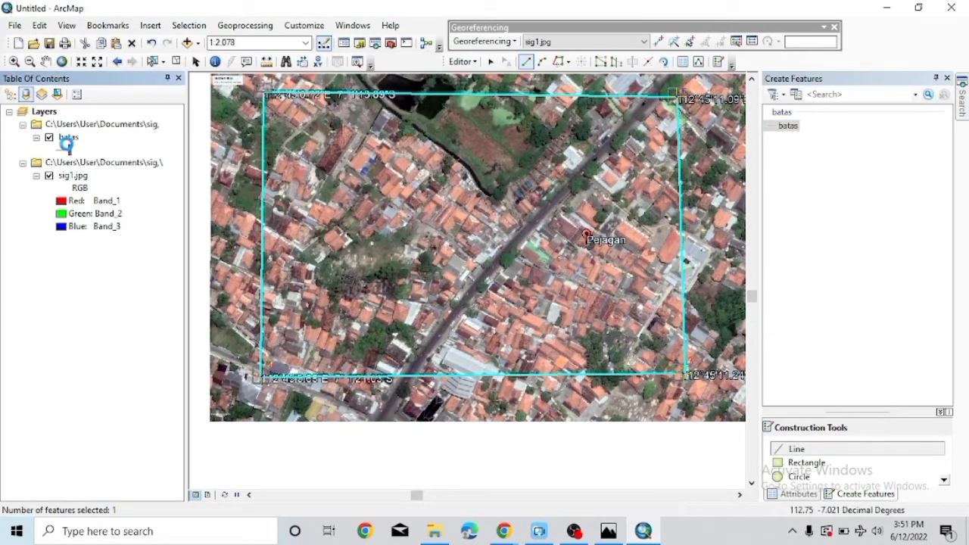
Give batas the red Highway Ramp line symbol, then stop editing and save the edits.
{"action": "left_click", "coordinate": [428, 184]}
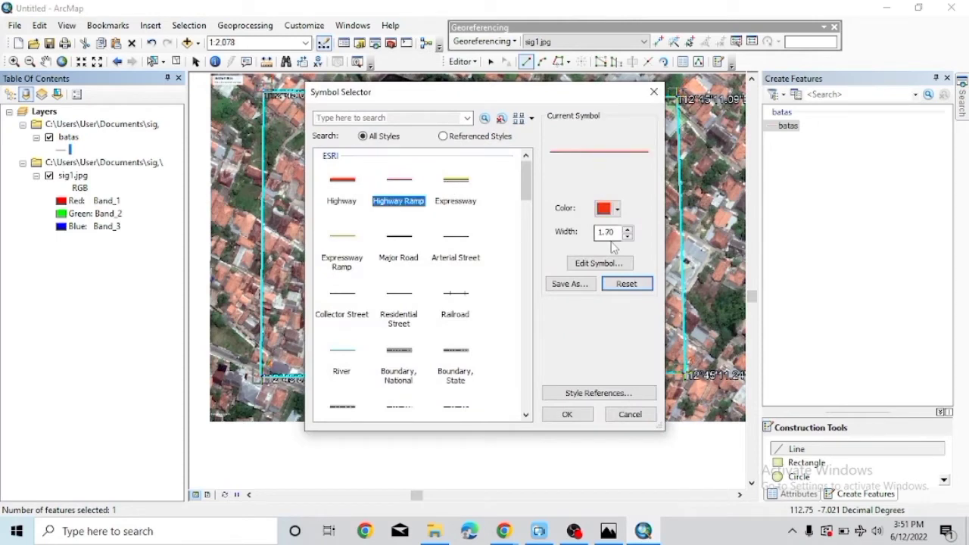
{"action": "left_click", "coordinate": [567, 414]}
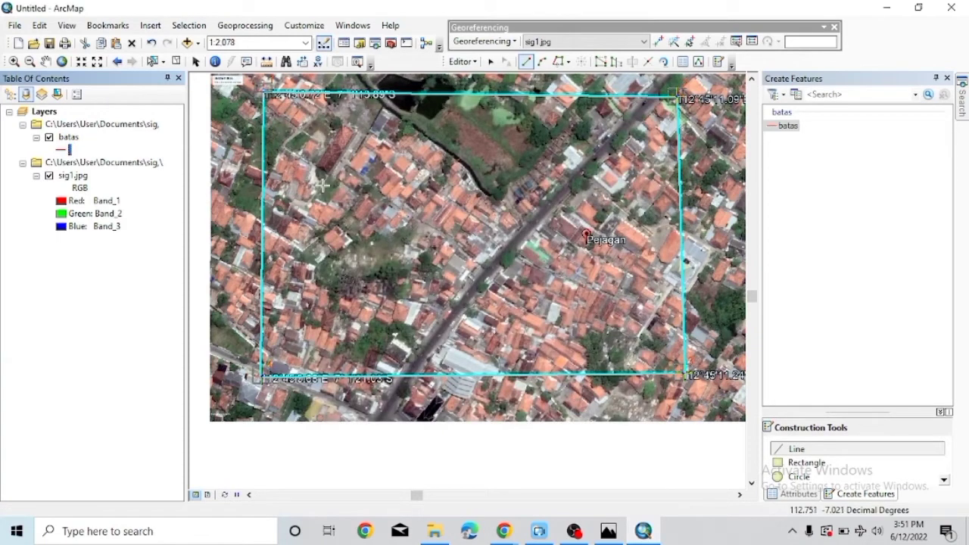
{"action": "left_click", "coordinate": [463, 62]}
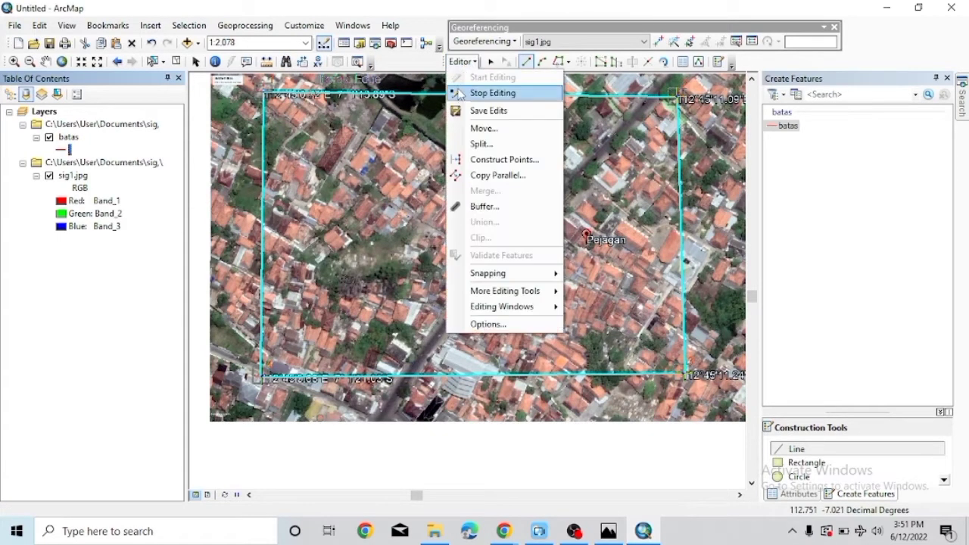
{"action": "left_click", "coordinate": [462, 93]}
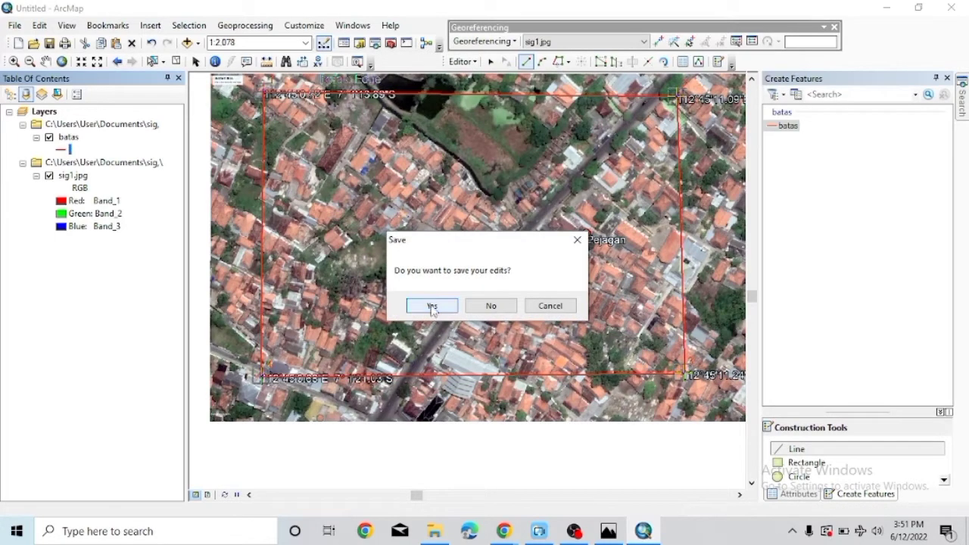
{"action": "left_click", "coordinate": [432, 306]}
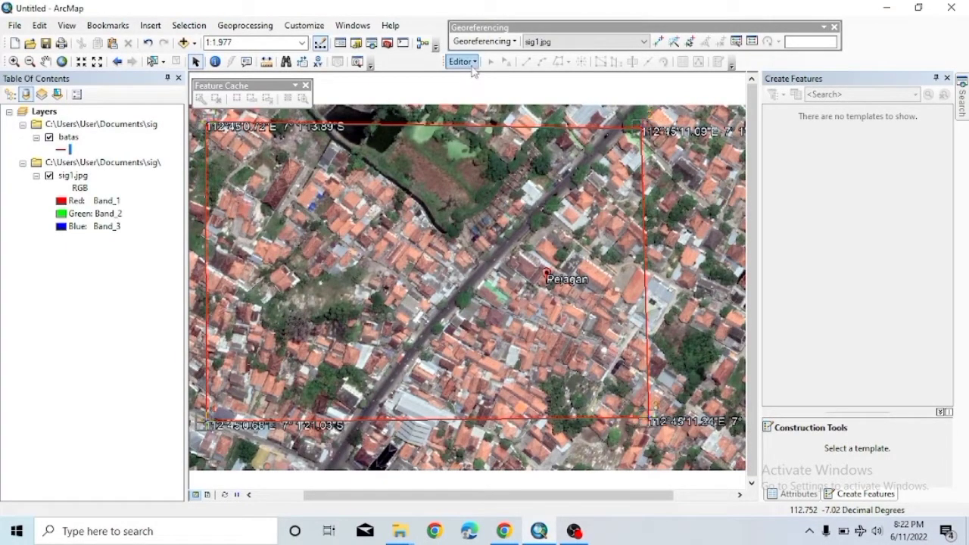
Start an editing session, continuing past the batas spatial-reference warning.
{"action": "left_click", "coordinate": [463, 63]}
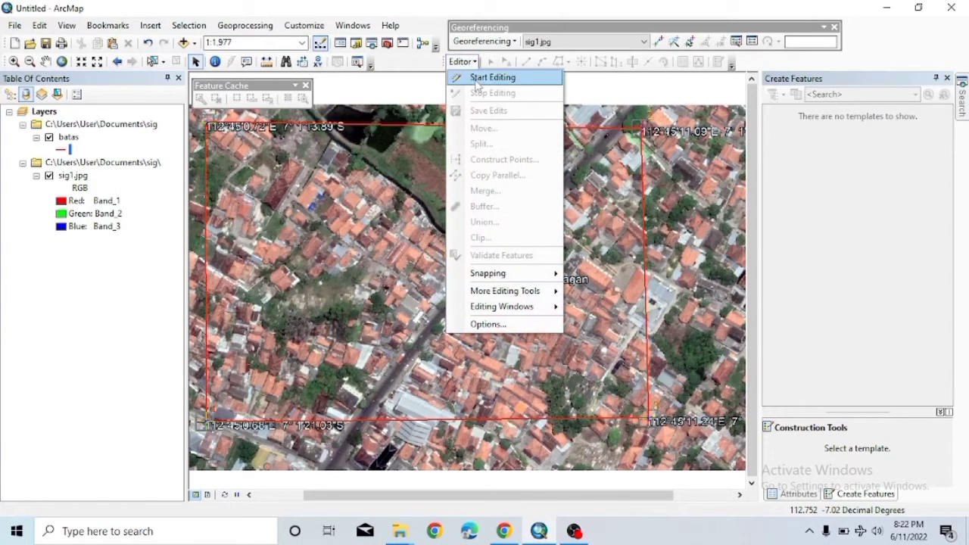
{"action": "left_click", "coordinate": [484, 77]}
{"action": "left_click", "coordinate": [482, 161]}
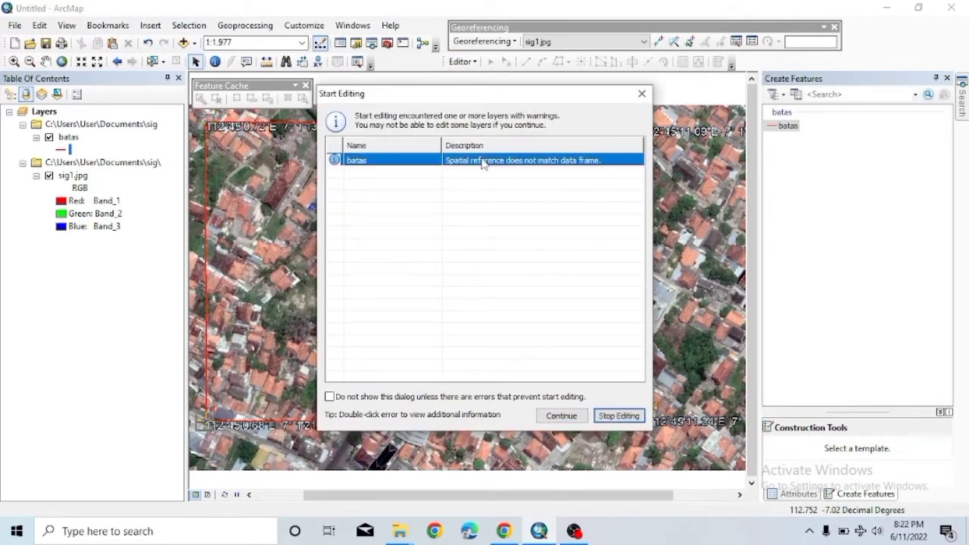
{"action": "left_click", "coordinate": [563, 417]}
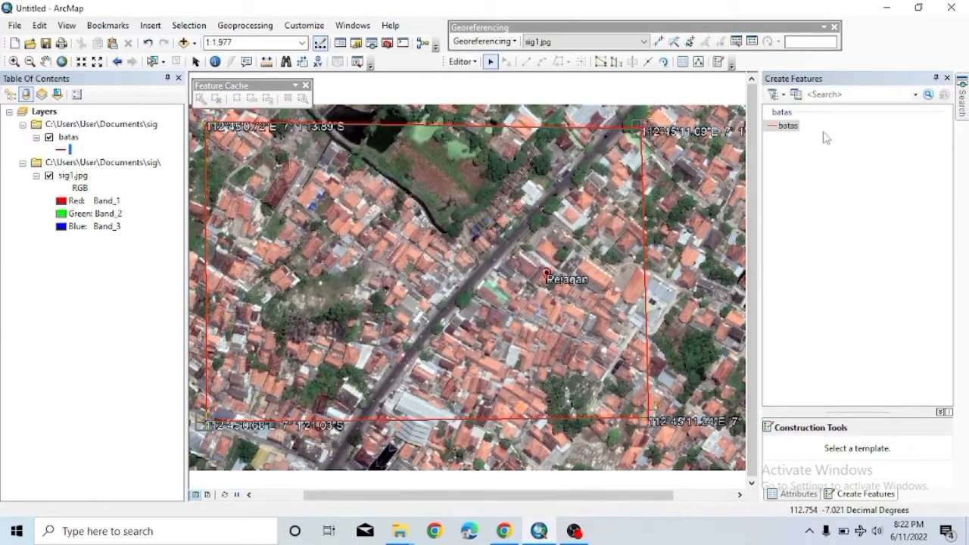
Select the batas template in Create Features and zoom to the boundary's upper-left corner.
{"action": "left_click", "coordinate": [773, 128]}
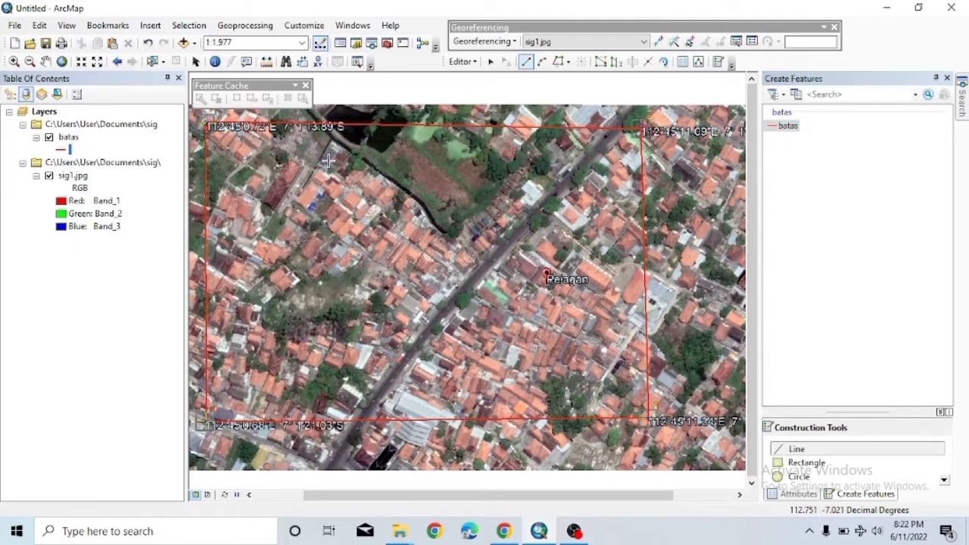
{"action": "scroll", "coordinate": [327, 160], "scroll_direction": "down", "scroll_amount": 1}
{"action": "scroll", "coordinate": [327, 161], "scroll_direction": "up", "scroll_amount": 3}
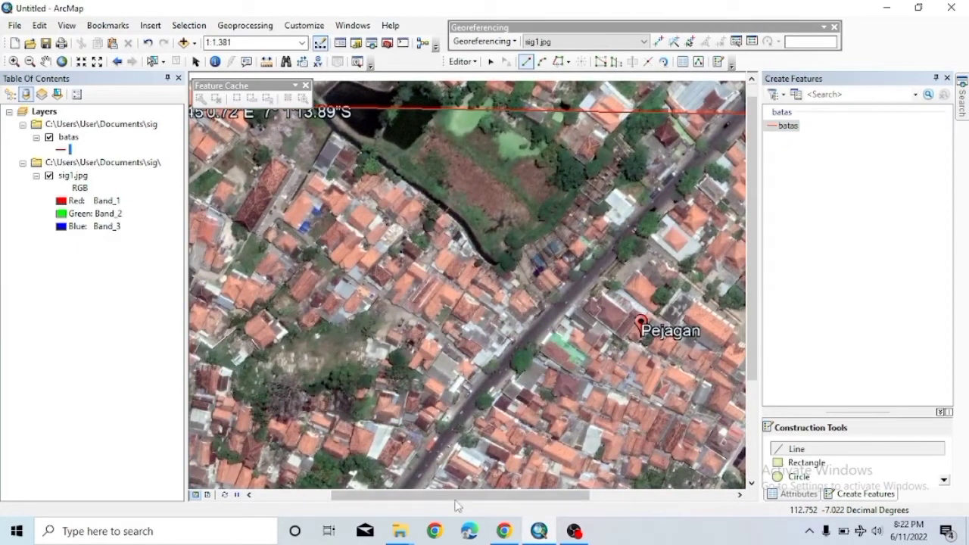
{"action": "left_click_drag", "start_coordinate": [457, 495], "coordinate": [403, 491]}
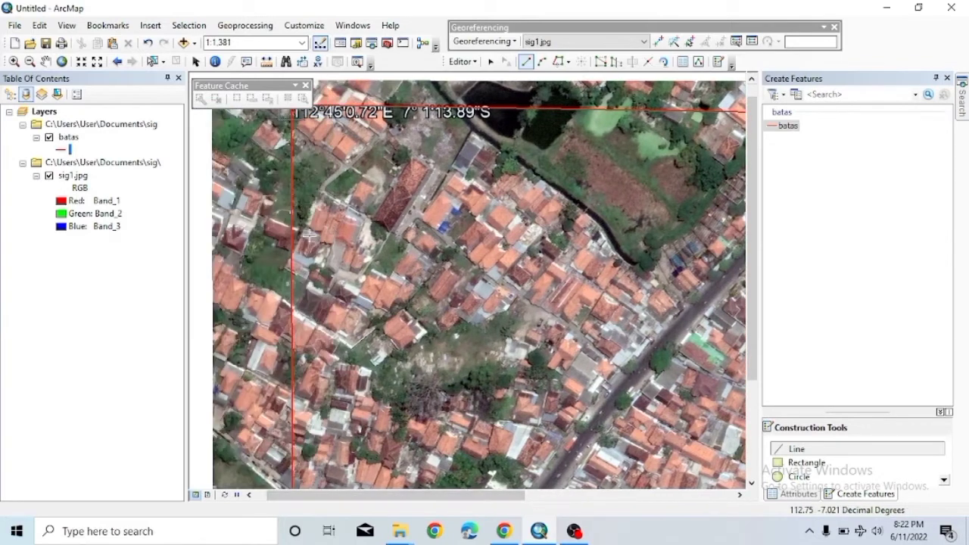
Draw a short batas parcel line near the top-left corner of the boundary.
{"action": "left_click", "coordinate": [296, 135]}
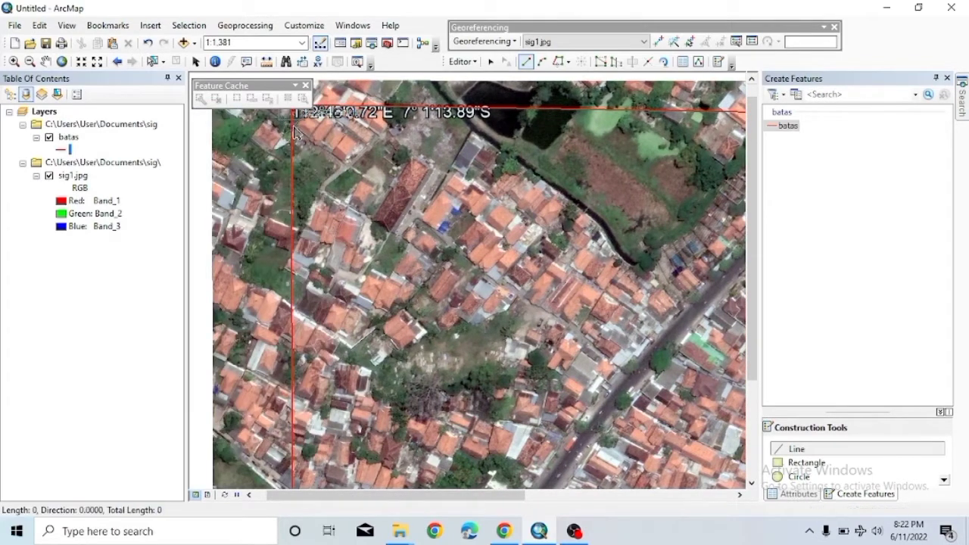
{"action": "double_click", "coordinate": [347, 168]}
{"action": "left_click", "coordinate": [401, 127]}
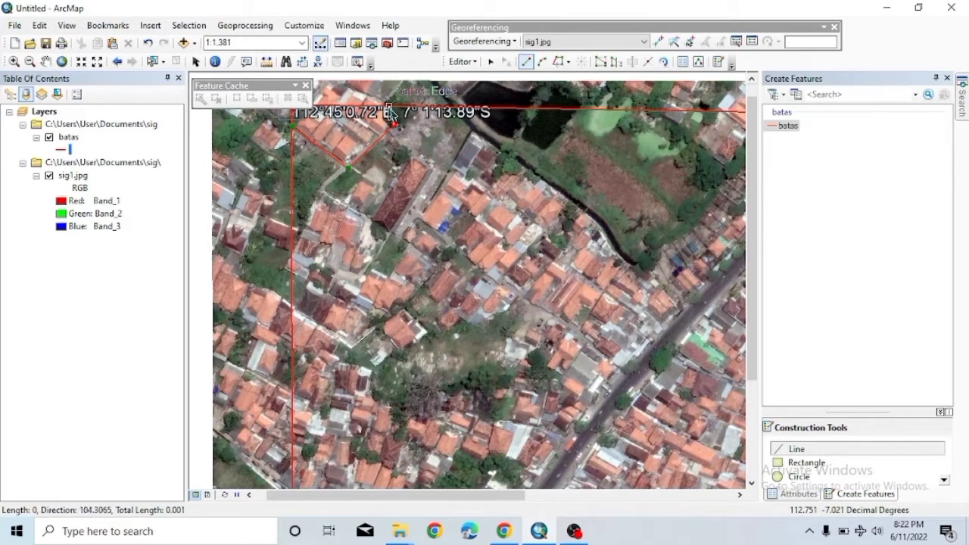
{"action": "double_click", "coordinate": [388, 117]}
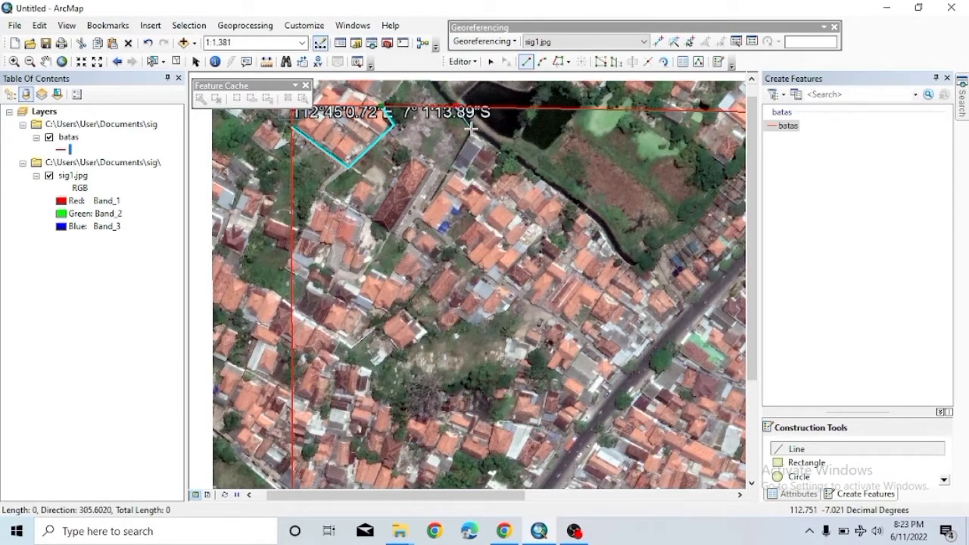
Outline the dark-roofed parcel, then add a line from its corner toward the left boundary.
{"action": "left_click", "coordinate": [469, 128]}
{"action": "left_click", "coordinate": [437, 194]}
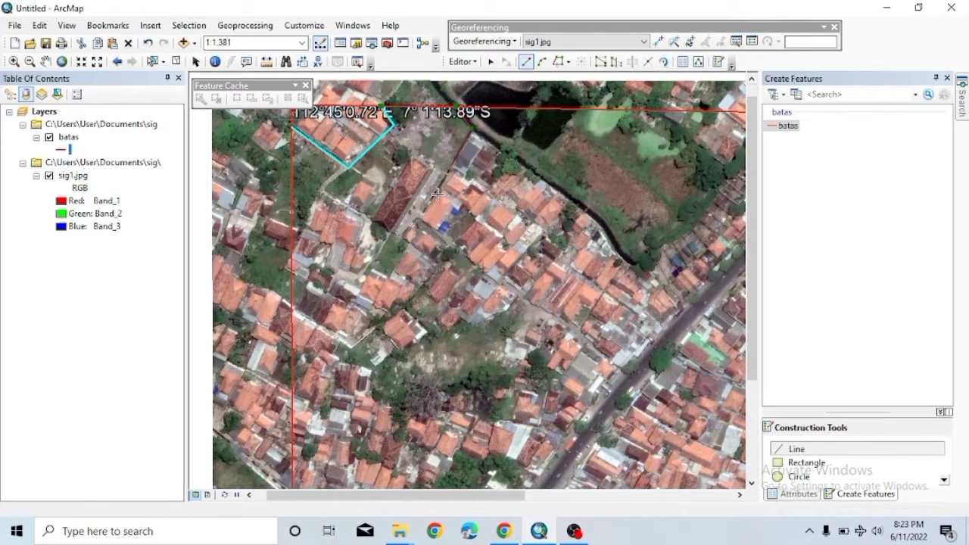
{"action": "left_click", "coordinate": [408, 228]}
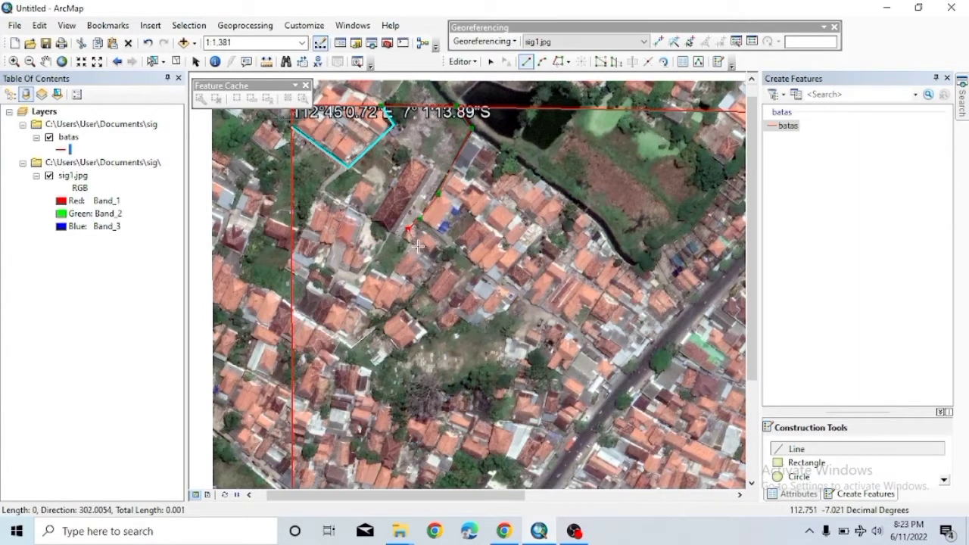
{"action": "left_click", "coordinate": [384, 277]}
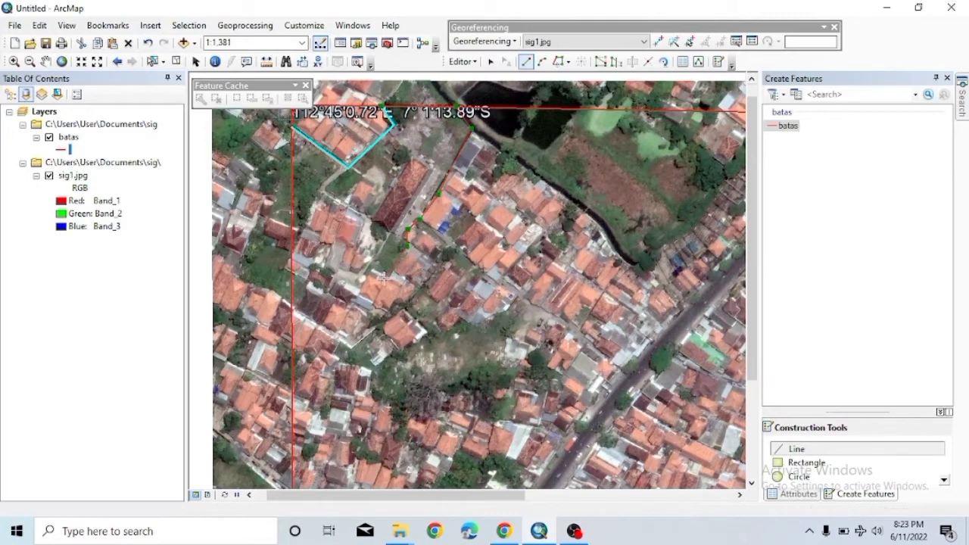
{"action": "left_click", "coordinate": [398, 218]}
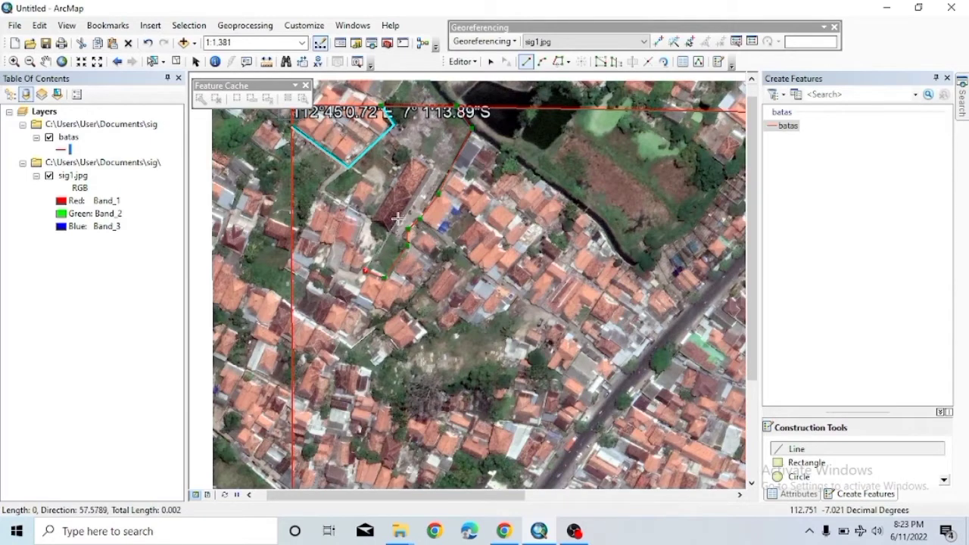
{"action": "left_click", "coordinate": [433, 170]}
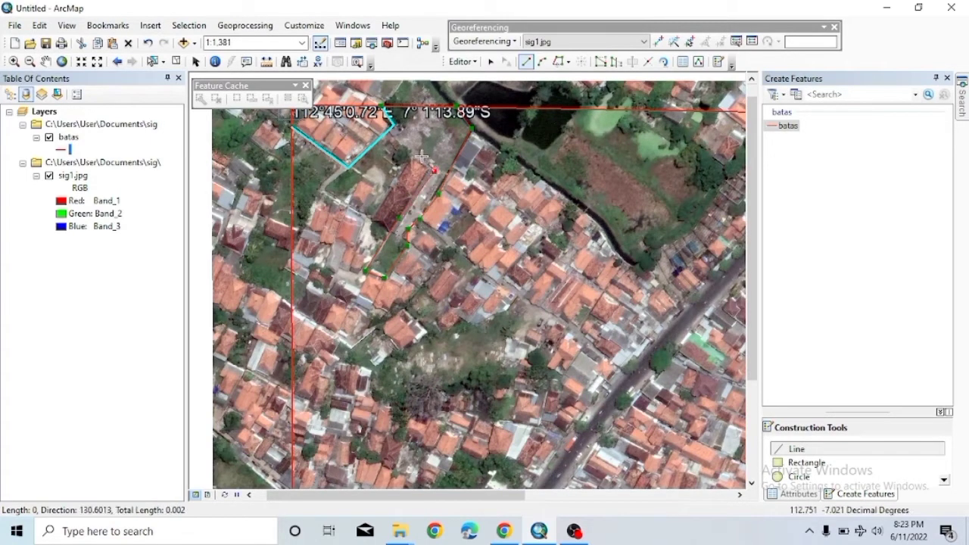
{"action": "left_click", "coordinate": [410, 161]}
{"action": "left_click", "coordinate": [372, 219]}
{"action": "double_click", "coordinate": [354, 175]}
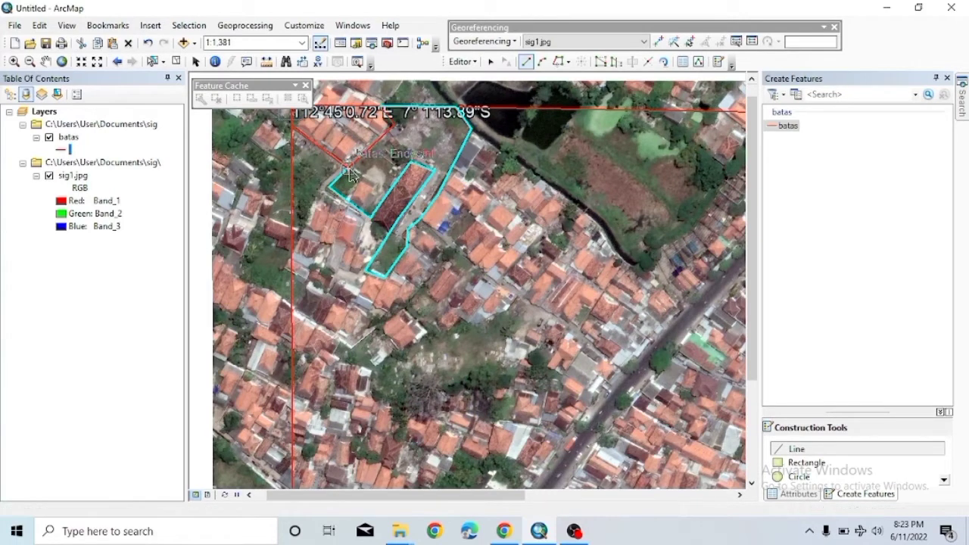
{"action": "left_click", "coordinate": [329, 185]}
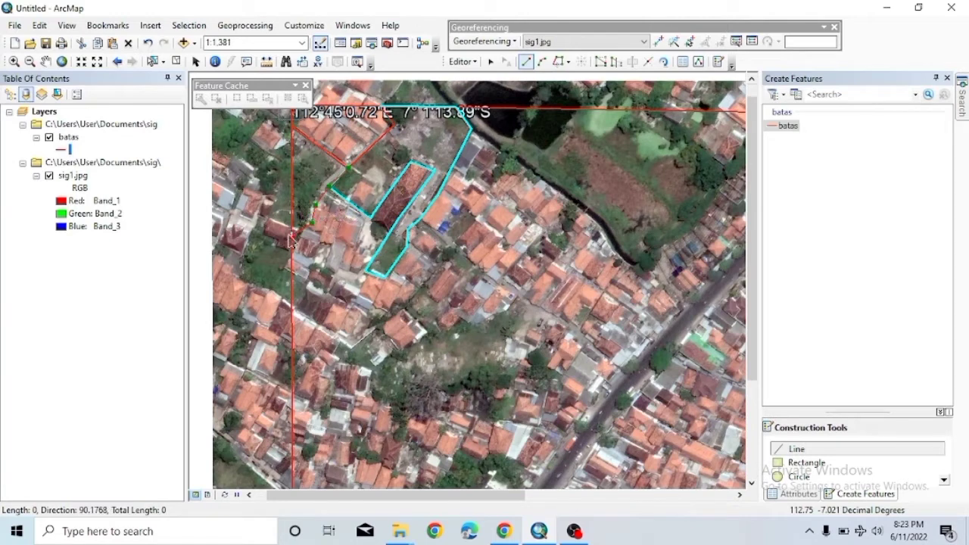
{"action": "double_click", "coordinate": [292, 236]}
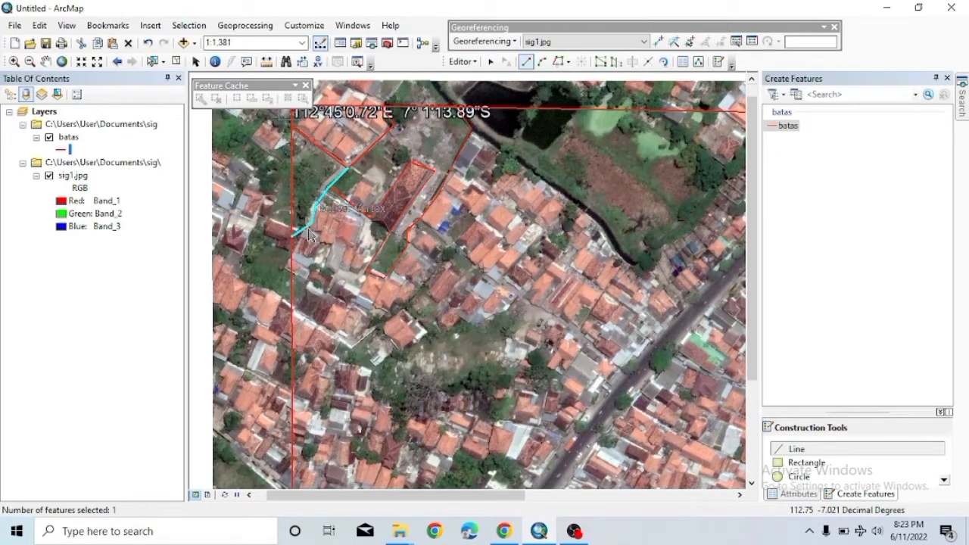
Delete the misdrawn batas line west of the parcel and restart it at the existing vertex.
{"action": "left_click", "coordinate": [491, 63]}
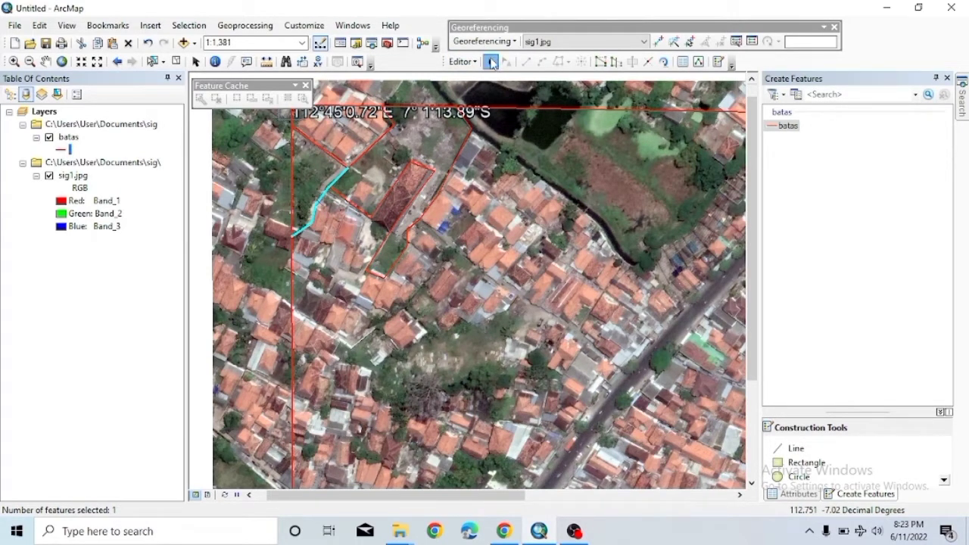
{"action": "right_click", "coordinate": [490, 60]}
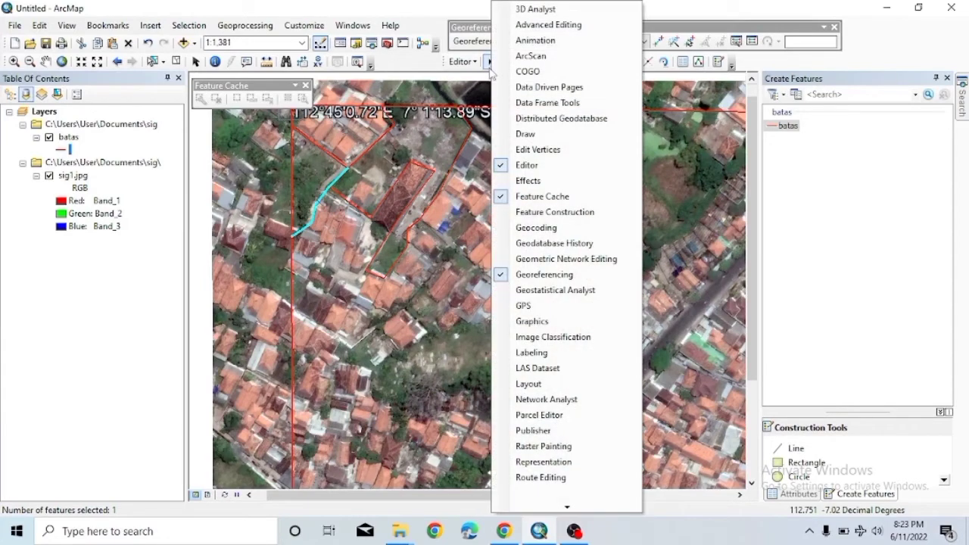
{"action": "key", "text": "Escape"}
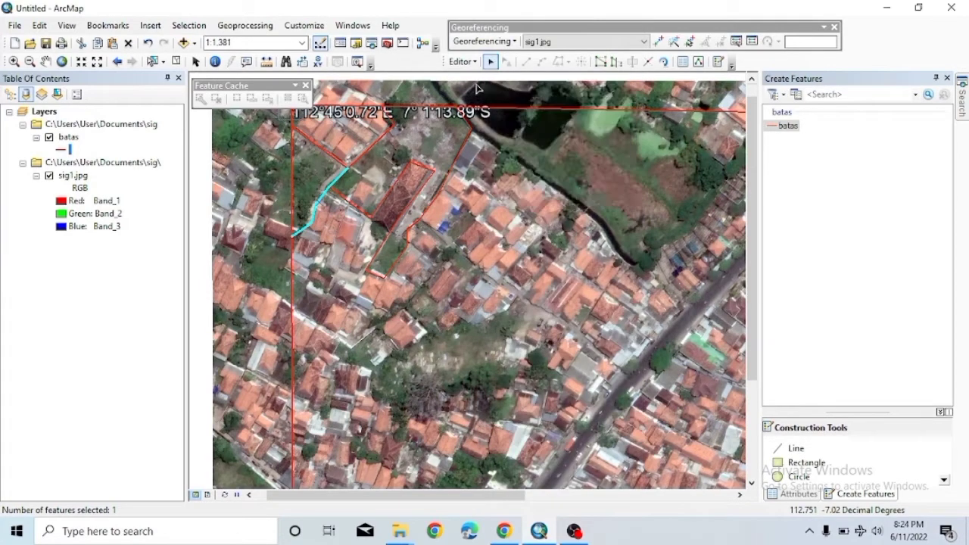
{"action": "right_click", "coordinate": [311, 224]}
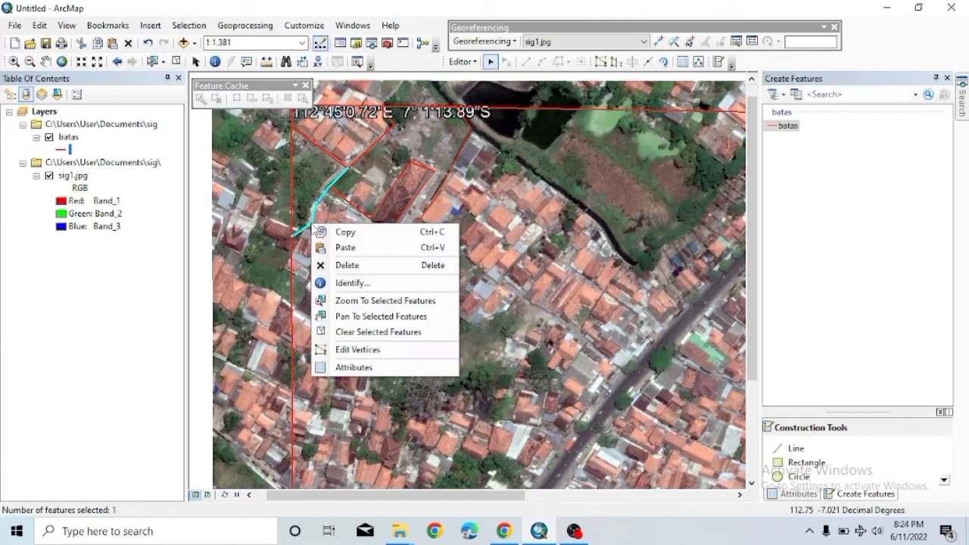
{"action": "left_click", "coordinate": [340, 266]}
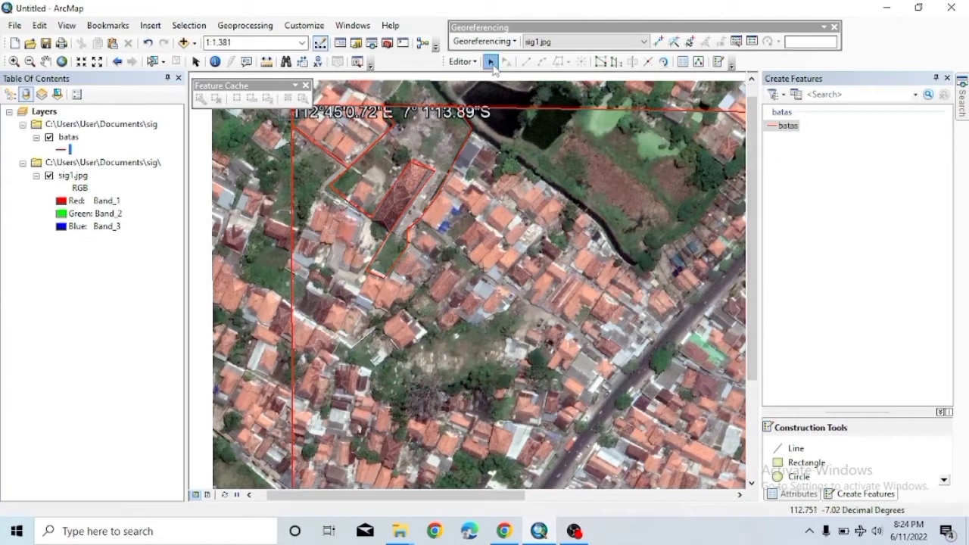
{"action": "left_click", "coordinate": [784, 126]}
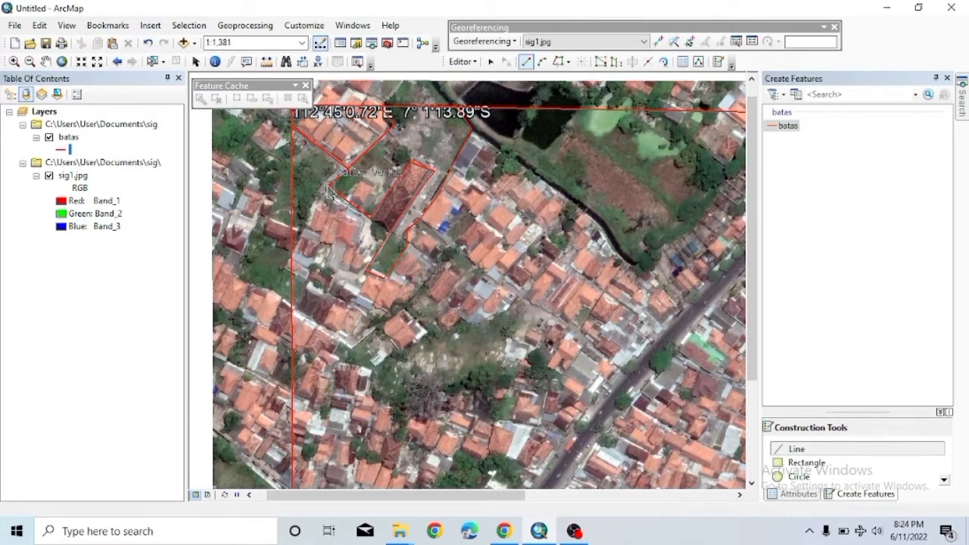
{"action": "left_click", "coordinate": [331, 193]}
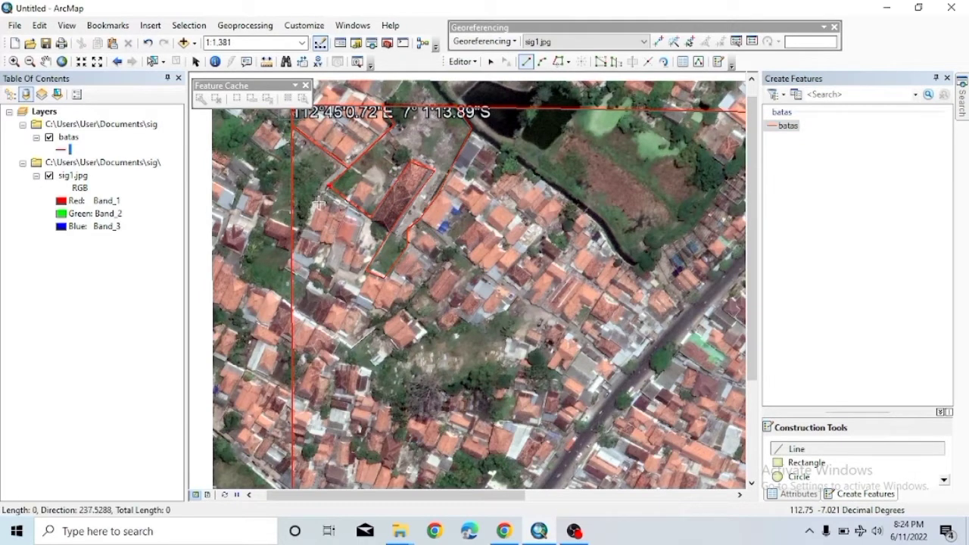
Finish the redrawn western line, discard the following unfinished sketch, and zoom out slightly.
{"action": "double_click", "coordinate": [293, 245]}
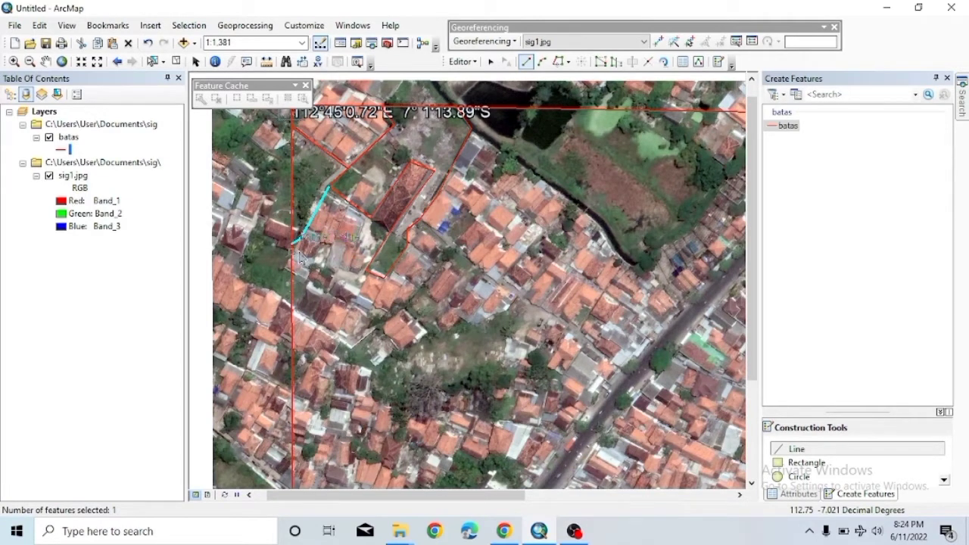
{"action": "left_click", "coordinate": [293, 246]}
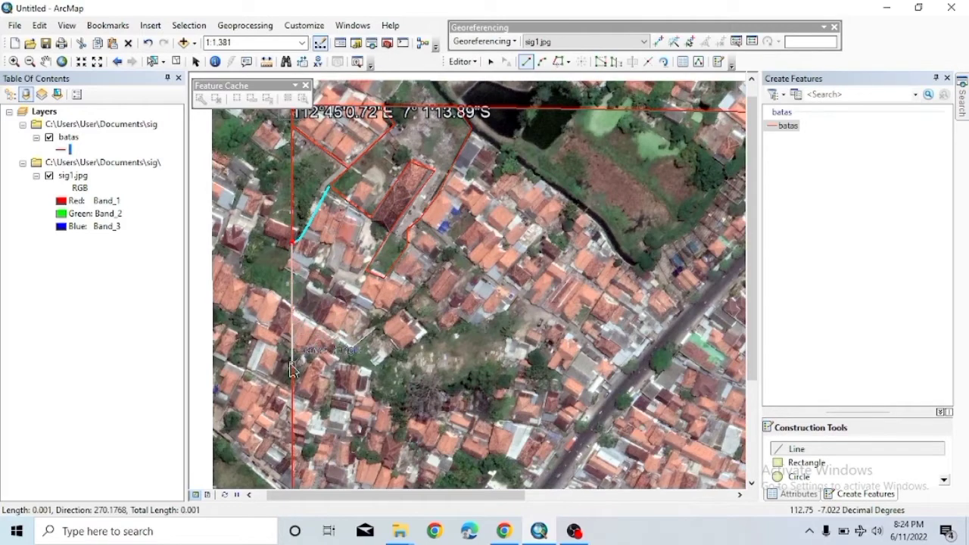
{"action": "right_click", "coordinate": [297, 402]}
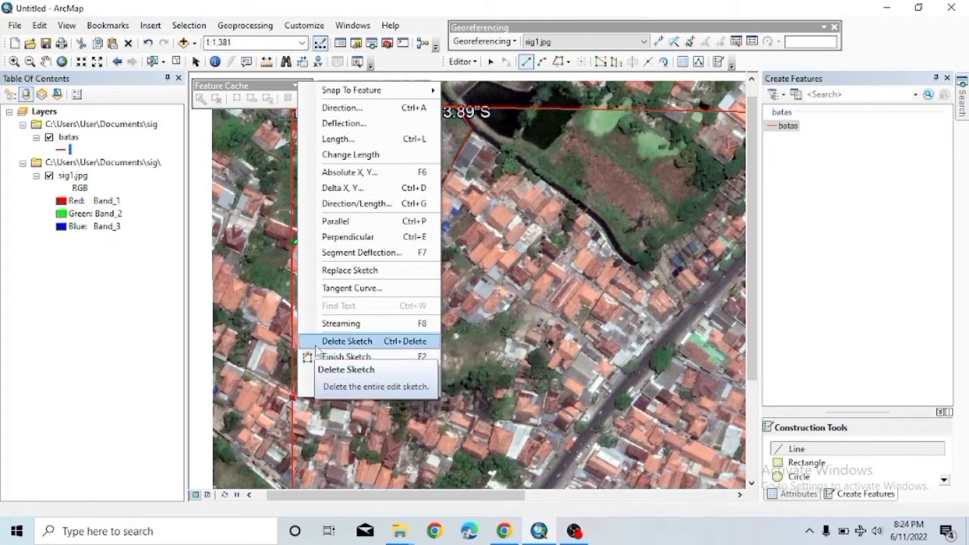
{"action": "left_click", "coordinate": [364, 342]}
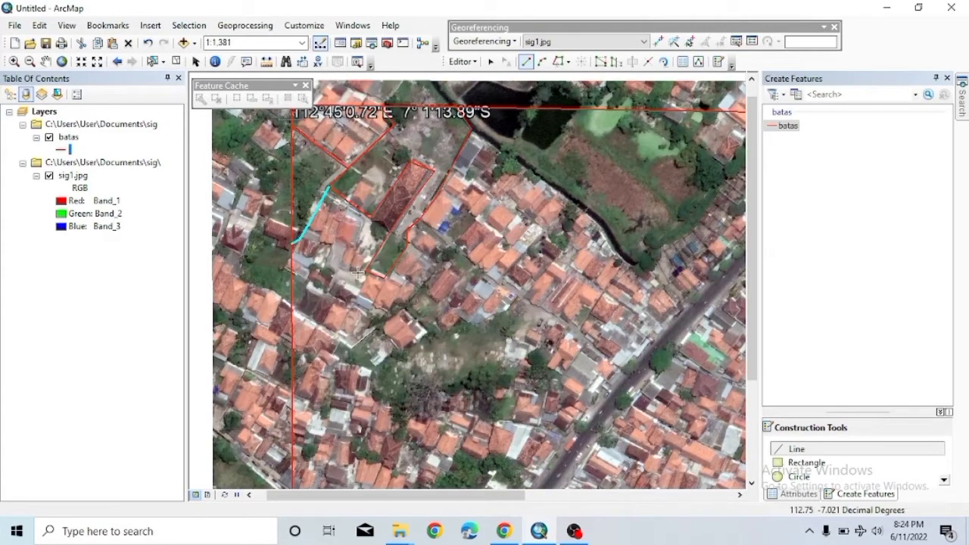
{"action": "scroll", "coordinate": [498, 214], "scroll_direction": "up", "scroll_amount": 1}
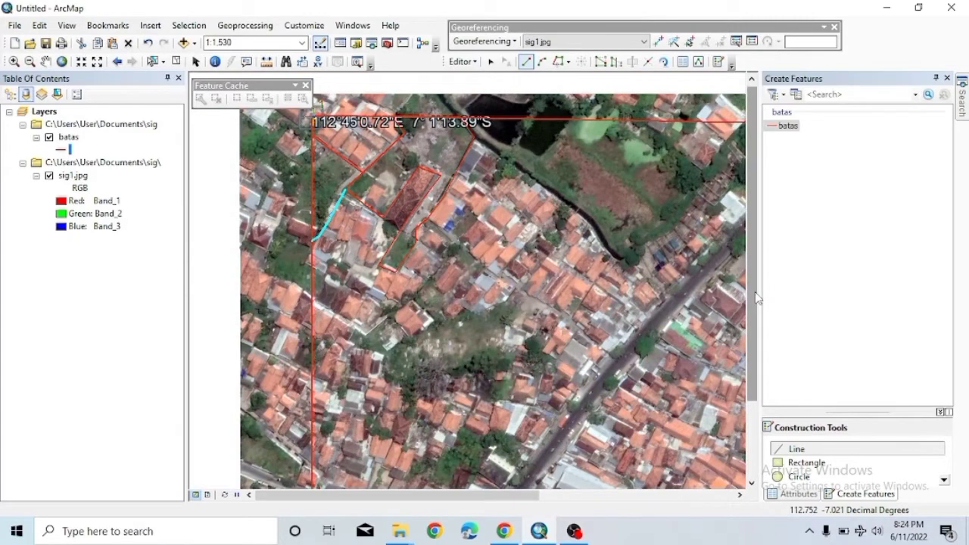
Sketch a boundary line down from the parcel corner, then discard it as a mistake.
{"action": "left_click_drag", "start_coordinate": [755, 284], "coordinate": [759, 337]}
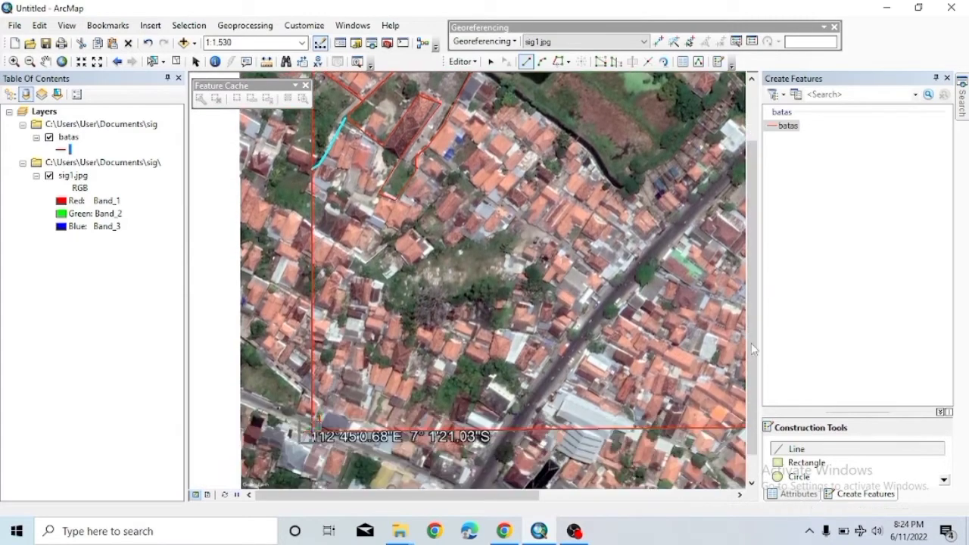
{"action": "left_click", "coordinate": [395, 202]}
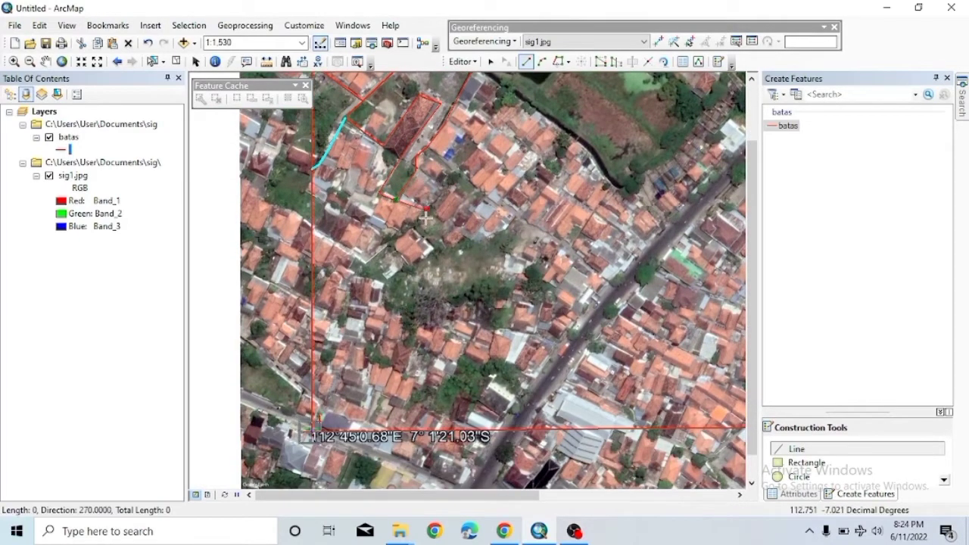
{"action": "left_click", "coordinate": [441, 247]}
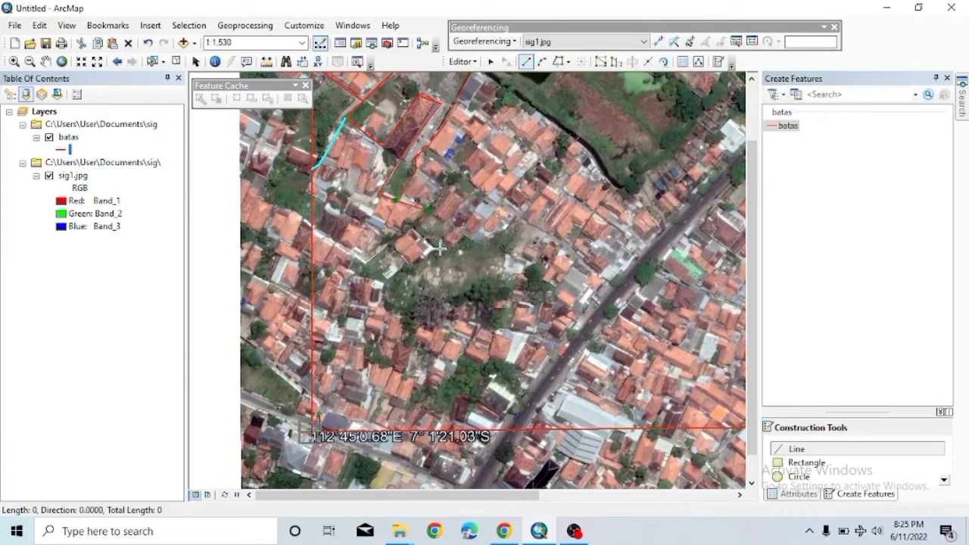
{"action": "left_click", "coordinate": [415, 270]}
{"action": "left_click", "coordinate": [391, 248]}
{"action": "left_click", "coordinate": [361, 268]}
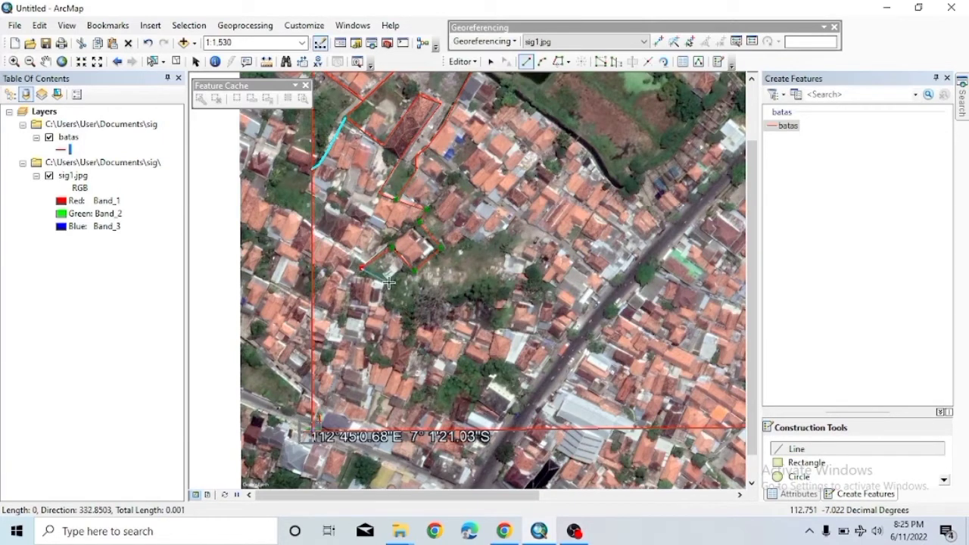
{"action": "left_click", "coordinate": [394, 325]}
{"action": "left_click", "coordinate": [374, 354]}
{"action": "left_click", "coordinate": [365, 376]}
{"action": "left_click", "coordinate": [381, 391]}
{"action": "left_click", "coordinate": [371, 421]}
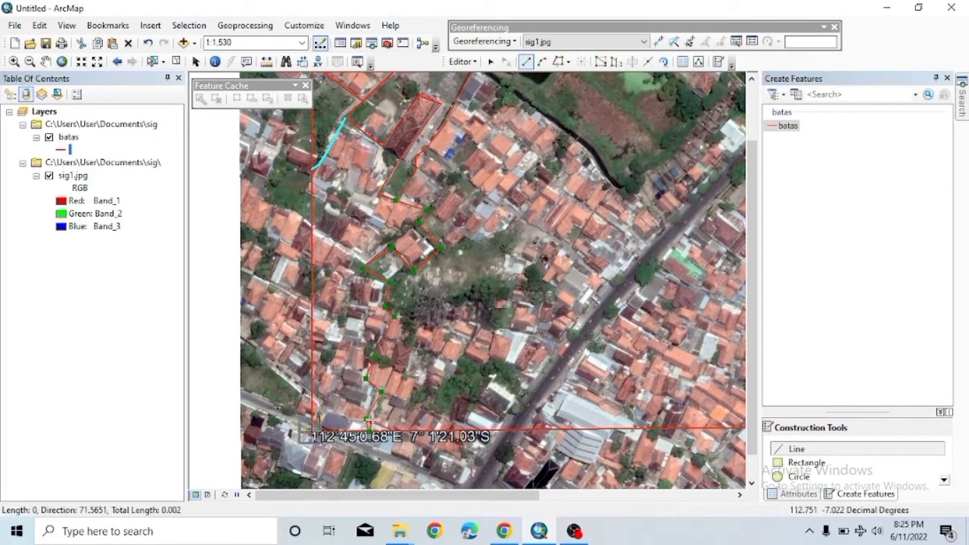
{"action": "right_click", "coordinate": [361, 443]}
{"action": "left_click", "coordinate": [401, 417]}
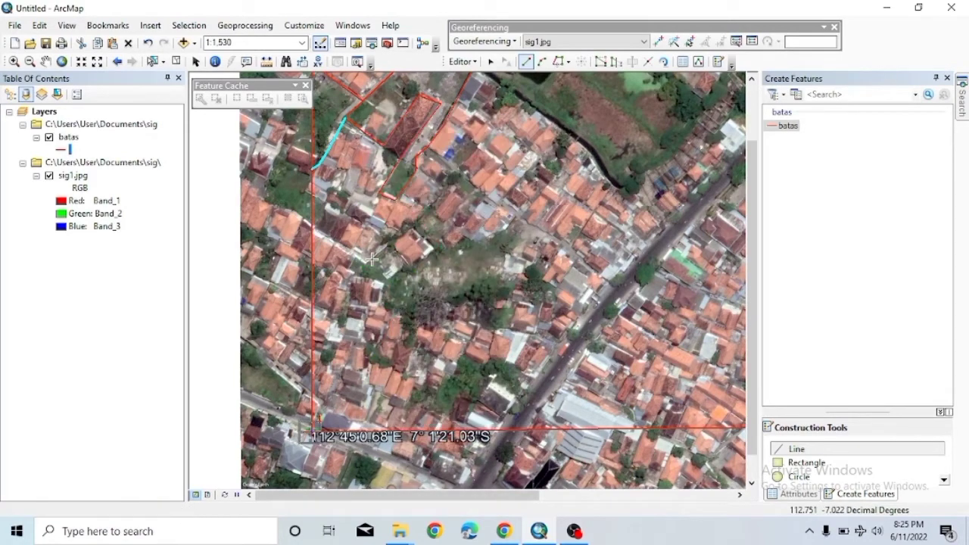
Draw a zigzag batas line from the upper parcel corner down to the bottom boundary.
{"action": "left_click", "coordinate": [377, 193]}
{"action": "left_click", "coordinate": [369, 219]}
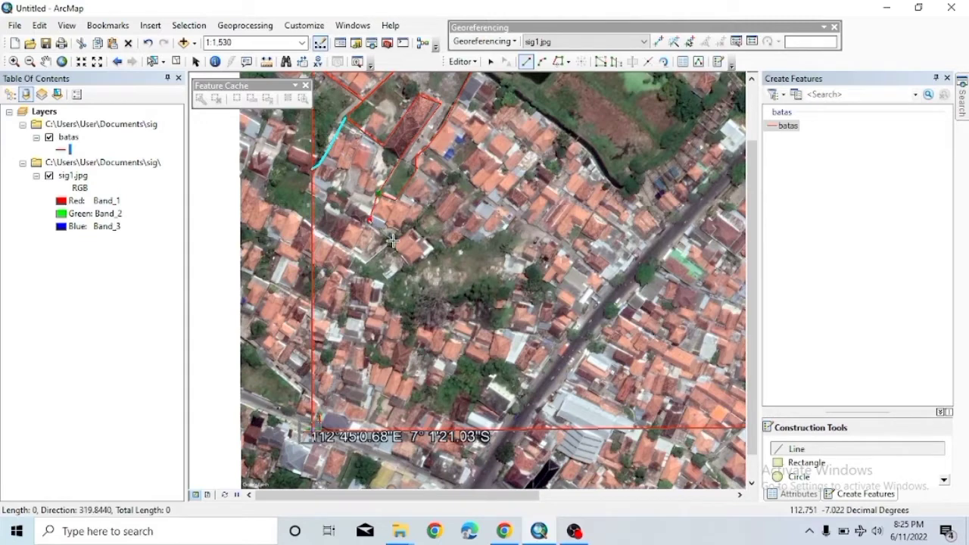
{"action": "left_click", "coordinate": [394, 241]}
{"action": "left_click", "coordinate": [352, 272]}
{"action": "left_click", "coordinate": [383, 284]}
{"action": "left_click", "coordinate": [385, 302]}
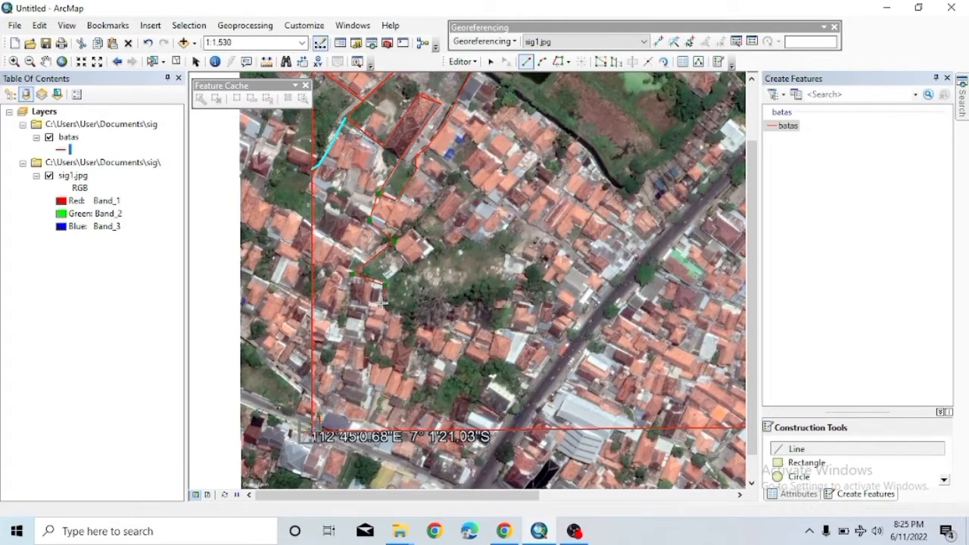
{"action": "left_click", "coordinate": [378, 342]}
{"action": "left_click", "coordinate": [379, 384]}
{"action": "left_click", "coordinate": [368, 407]}
{"action": "double_click", "coordinate": [361, 428]}
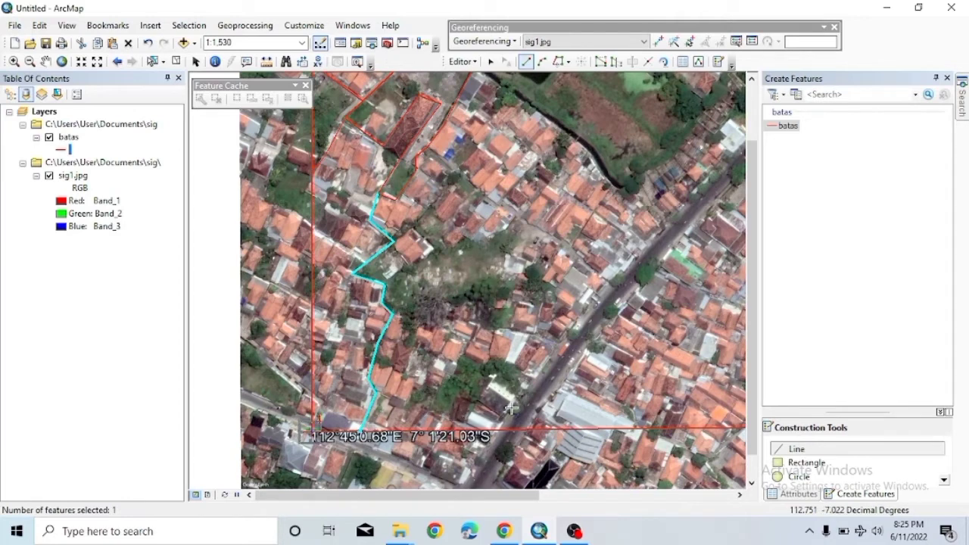
Outline the green plot beside the road with a closed batas line.
{"action": "left_click", "coordinate": [527, 386]}
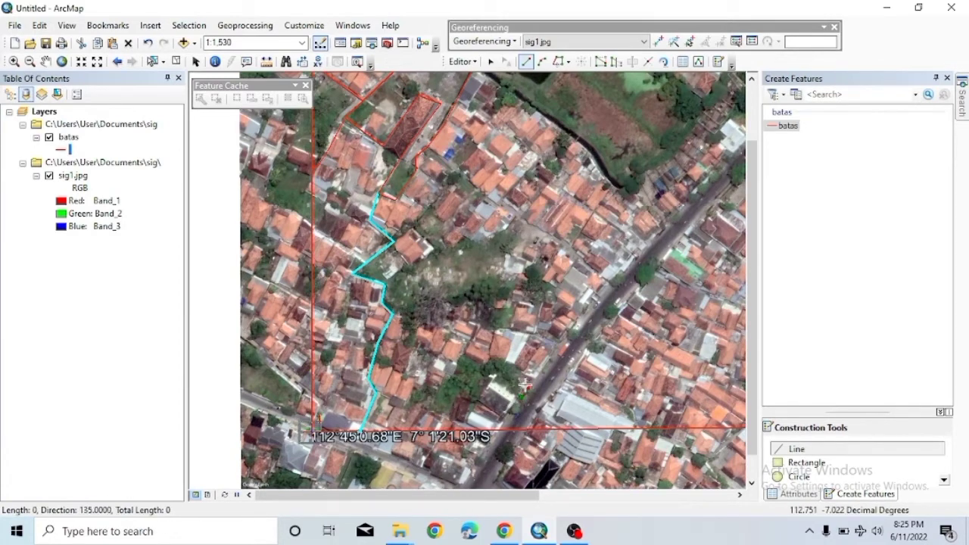
{"action": "left_click", "coordinate": [496, 355]}
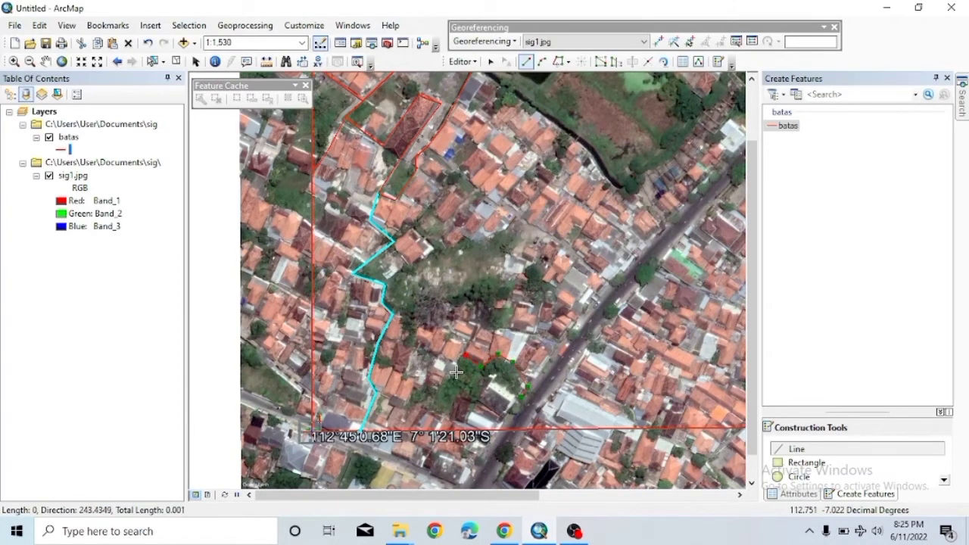
{"action": "left_click", "coordinate": [415, 390]}
{"action": "left_click", "coordinate": [446, 420]}
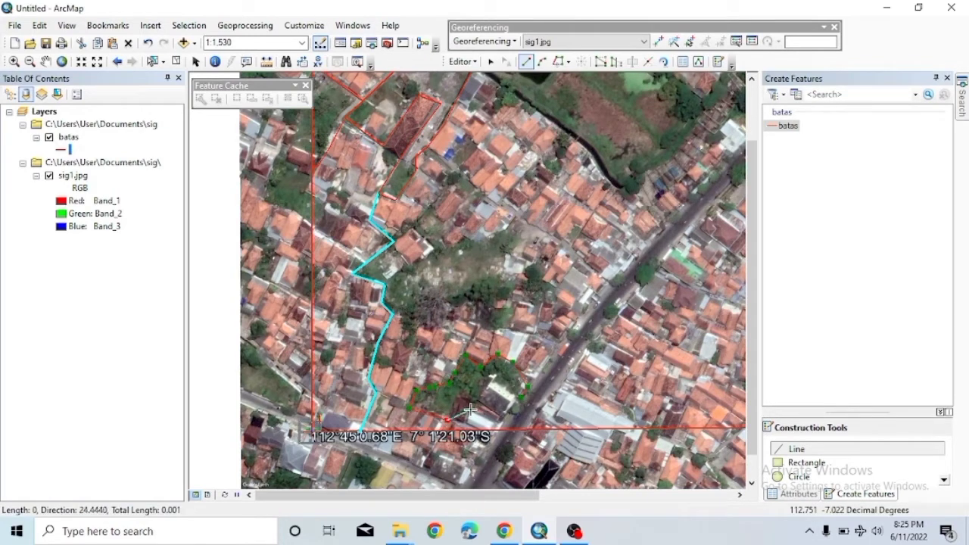
{"action": "double_click", "coordinate": [519, 401]}
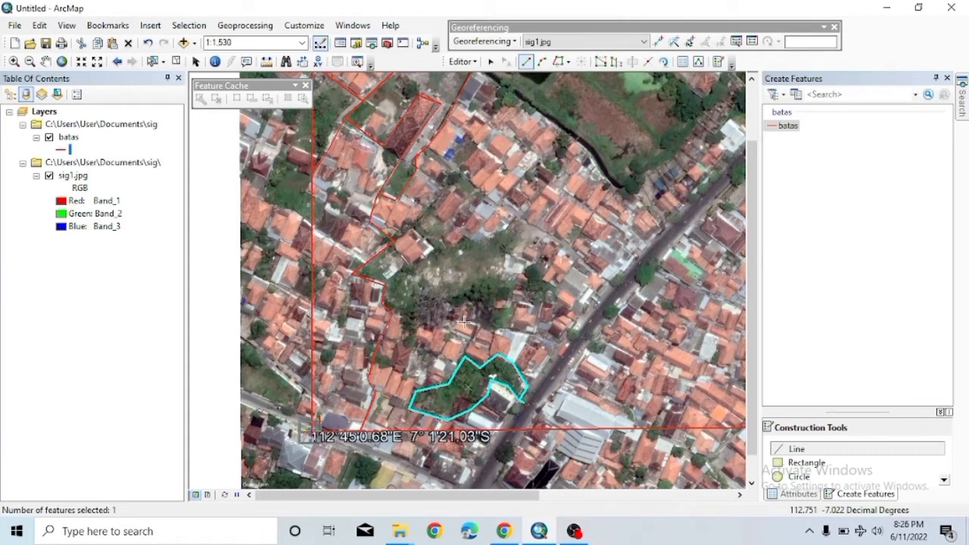
Start a batas line at the existing boundary and trace the open field's top edge.
{"action": "left_click", "coordinate": [395, 241]}
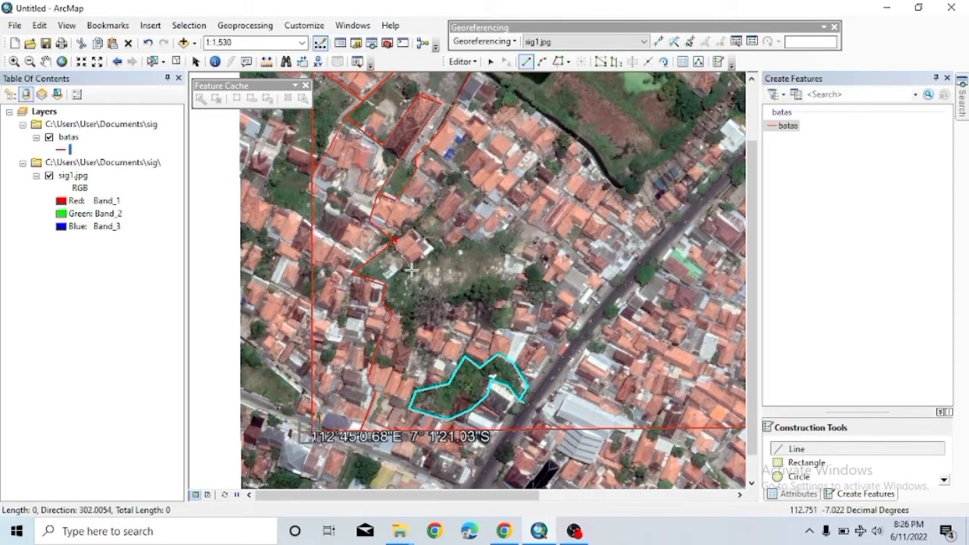
{"action": "left_click", "coordinate": [412, 268]}
{"action": "left_click", "coordinate": [419, 228]}
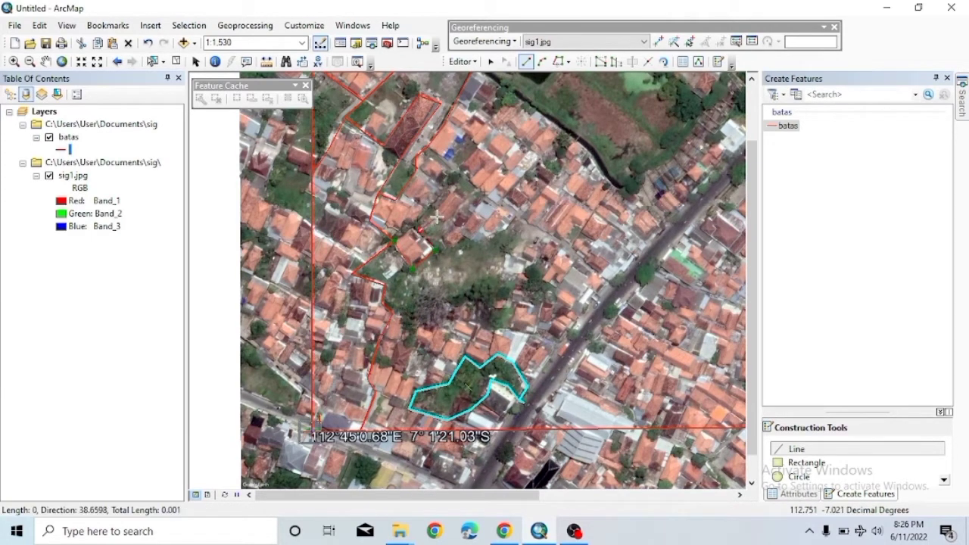
{"action": "left_click", "coordinate": [438, 217]}
{"action": "left_click", "coordinate": [467, 238]}
{"action": "left_click", "coordinate": [485, 240]}
{"action": "left_click", "coordinate": [499, 235]}
{"action": "left_click", "coordinate": [514, 227]}
{"action": "left_click", "coordinate": [525, 223]}
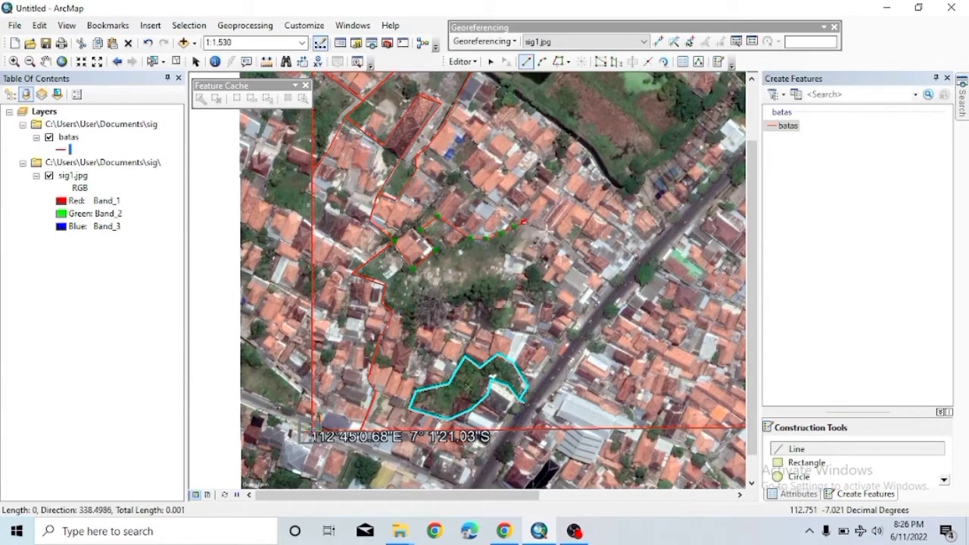
{"action": "left_click", "coordinate": [546, 234]}
Continue the line down the field's east side and west along its south edge, finishing it.
{"action": "left_click", "coordinate": [542, 255]}
{"action": "left_click", "coordinate": [555, 295]}
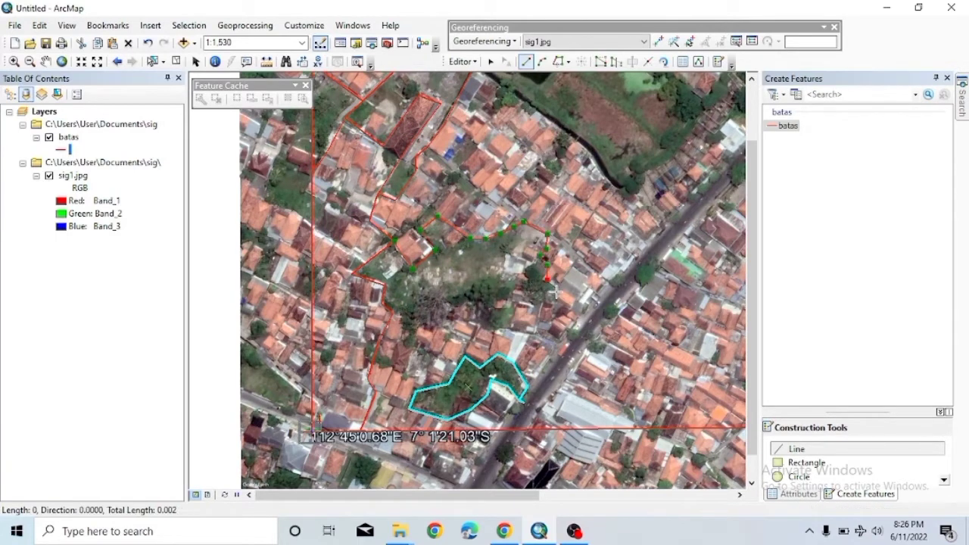
{"action": "left_click", "coordinate": [521, 305]}
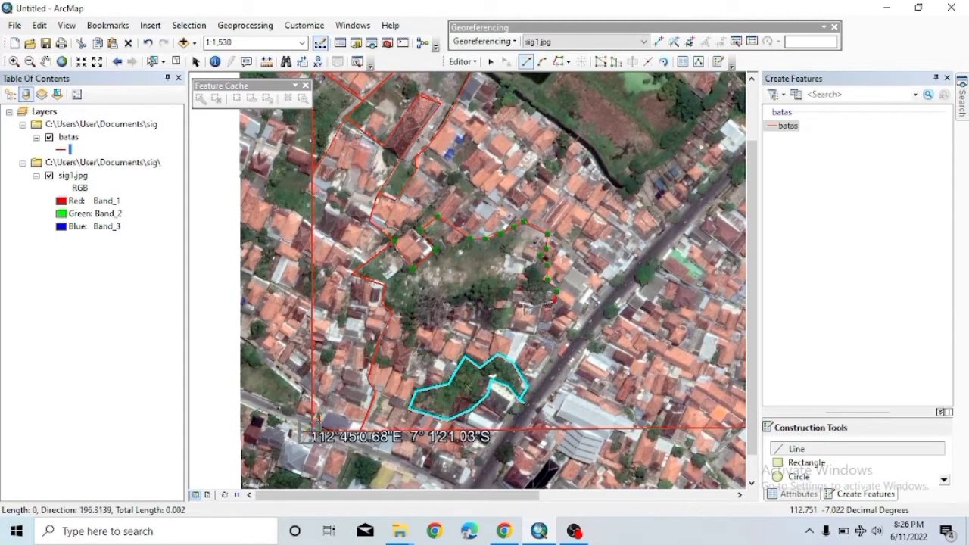
{"action": "left_click", "coordinate": [468, 321]}
{"action": "left_click", "coordinate": [415, 327]}
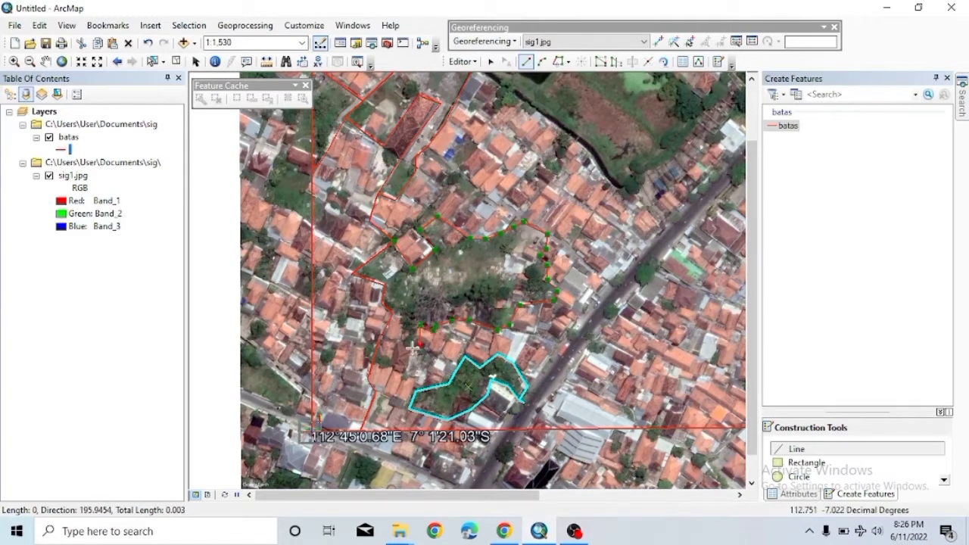
{"action": "left_click", "coordinate": [406, 344]}
{"action": "double_click", "coordinate": [401, 316]}
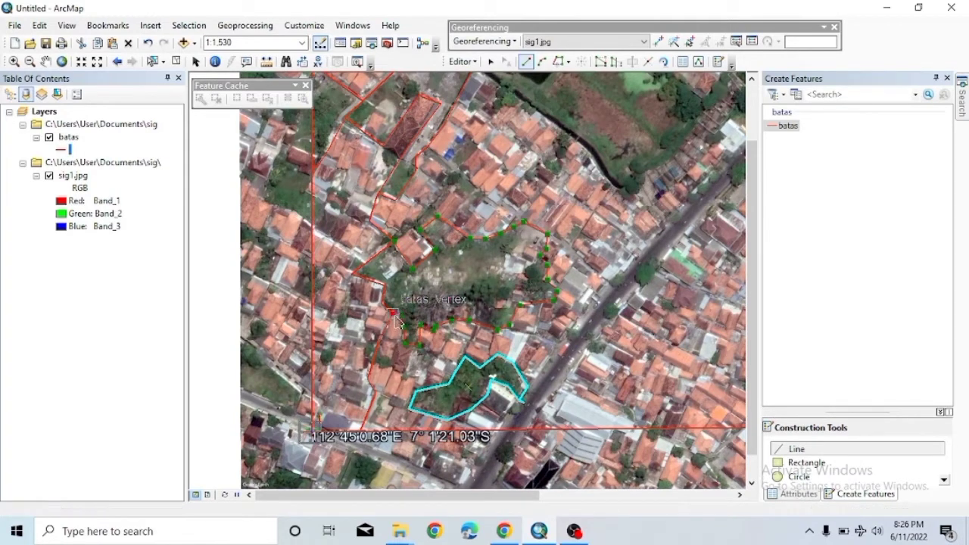
{"action": "right_click", "coordinate": [388, 333]}
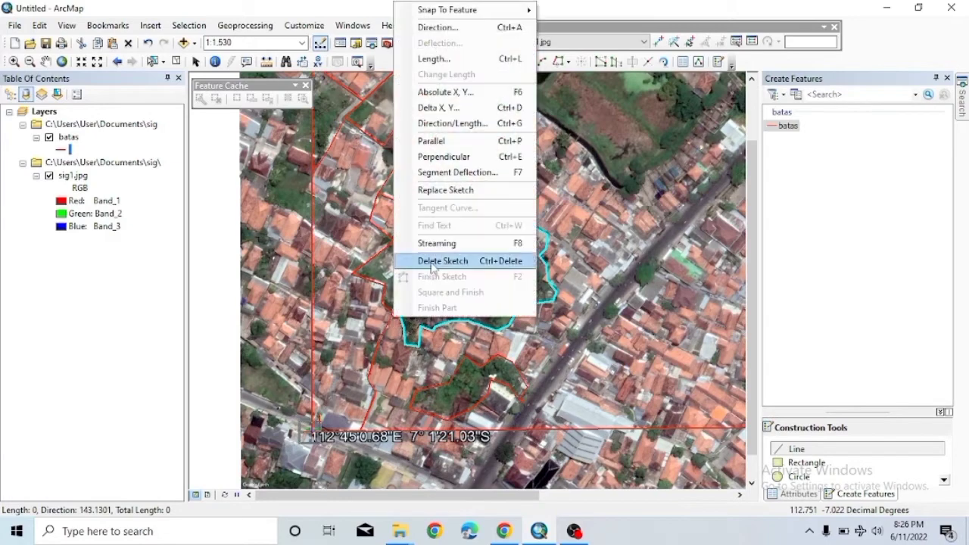
{"action": "key", "text": "Escape"}
Draw a line from the field's northeast corner down toward the road.
{"action": "left_click", "coordinate": [546, 236]}
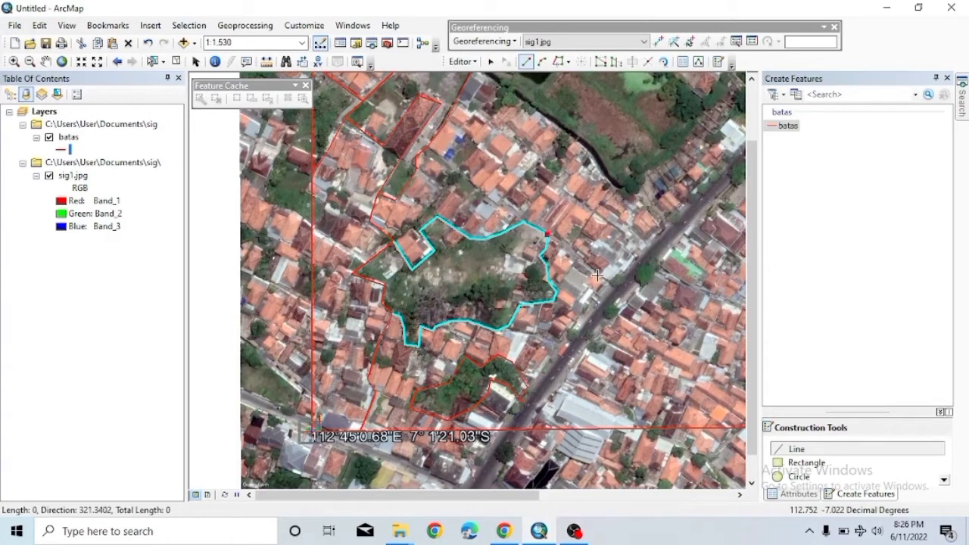
{"action": "left_click", "coordinate": [615, 284]}
{"action": "left_click", "coordinate": [558, 343]}
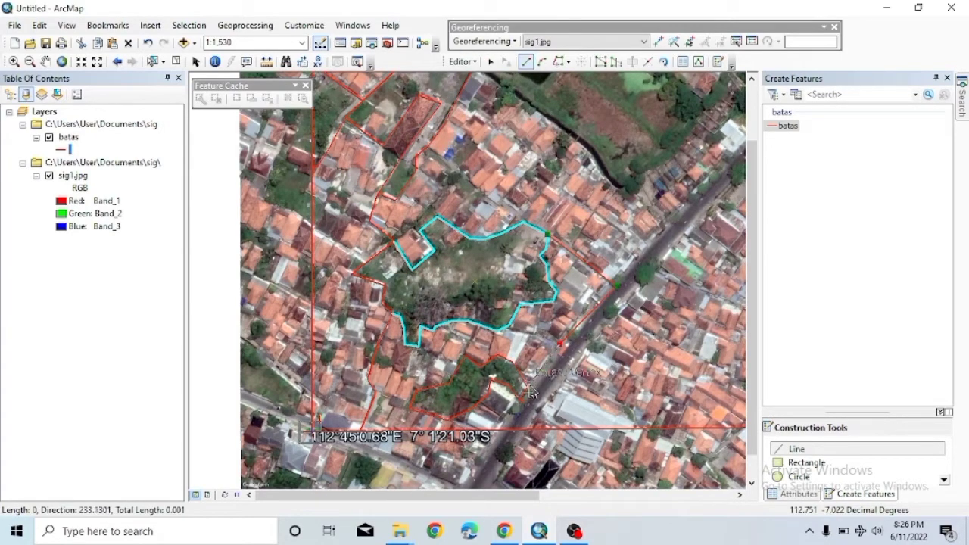
{"action": "left_click", "coordinate": [528, 388]}
{"action": "left_click", "coordinate": [515, 362]}
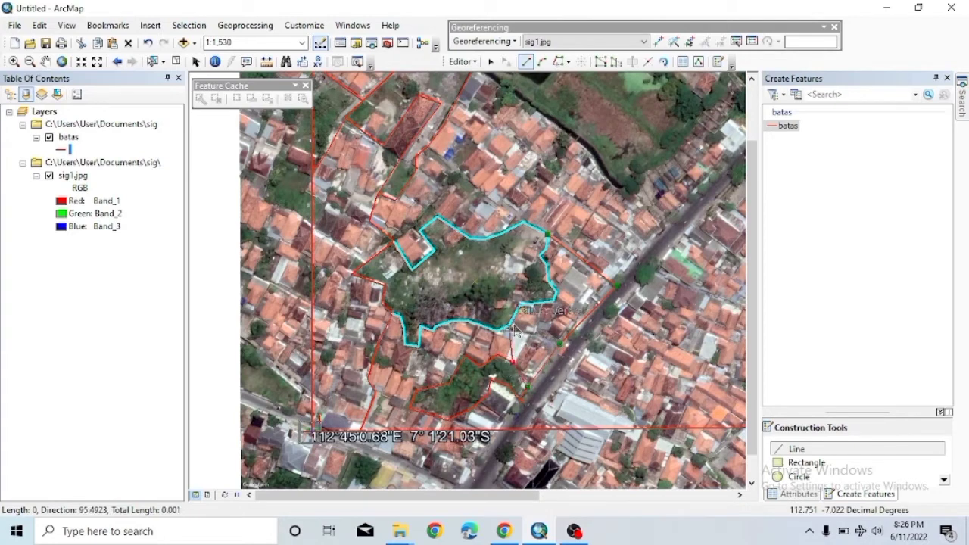
{"action": "double_click", "coordinate": [515, 323]}
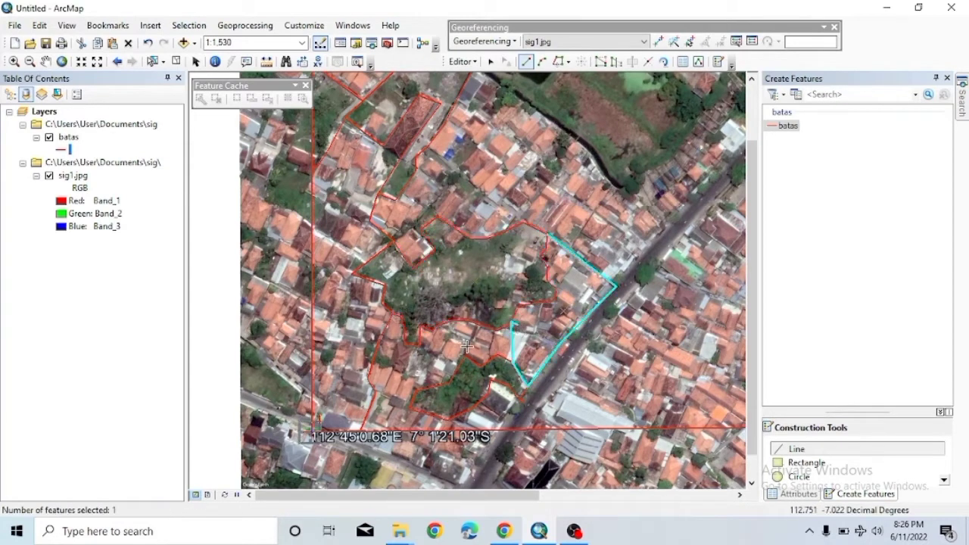
Draw a line along the bottom boundary and begin a new line along the road edge.
{"action": "left_click", "coordinate": [515, 396]}
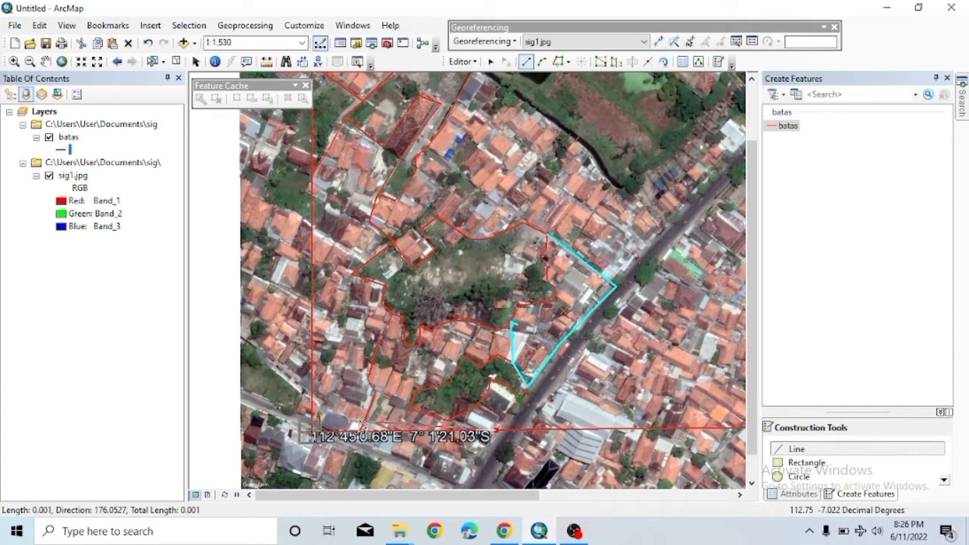
{"action": "double_click", "coordinate": [363, 430]}
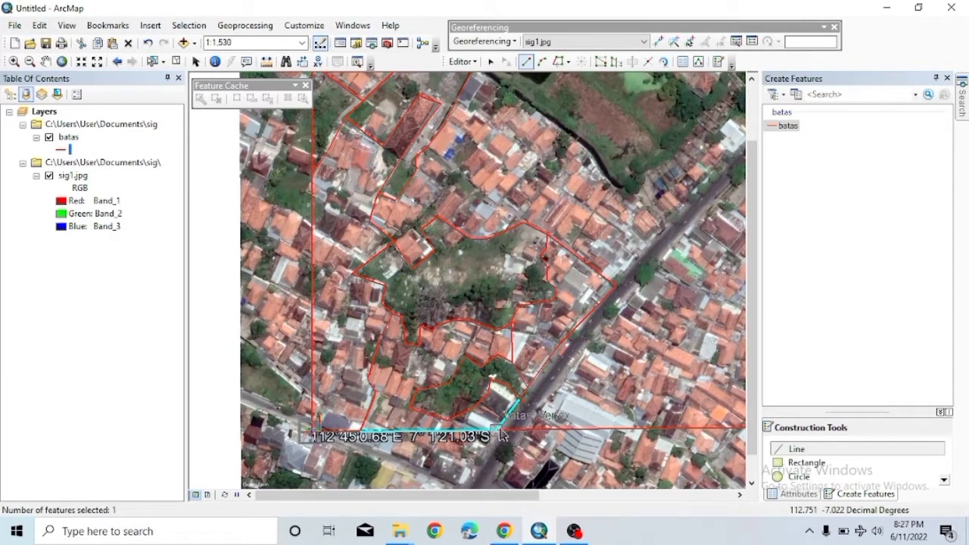
{"action": "left_click", "coordinate": [532, 371]}
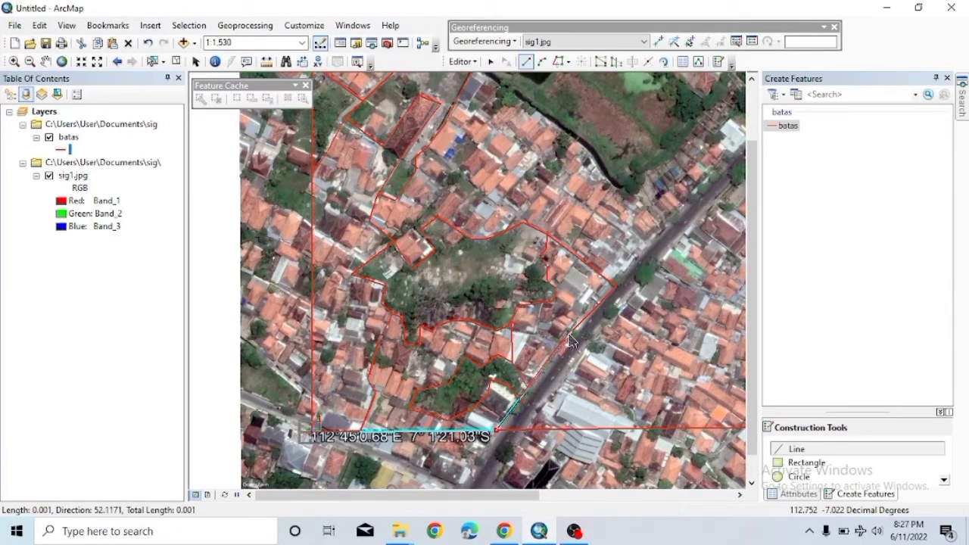
{"action": "left_click", "coordinate": [617, 285]}
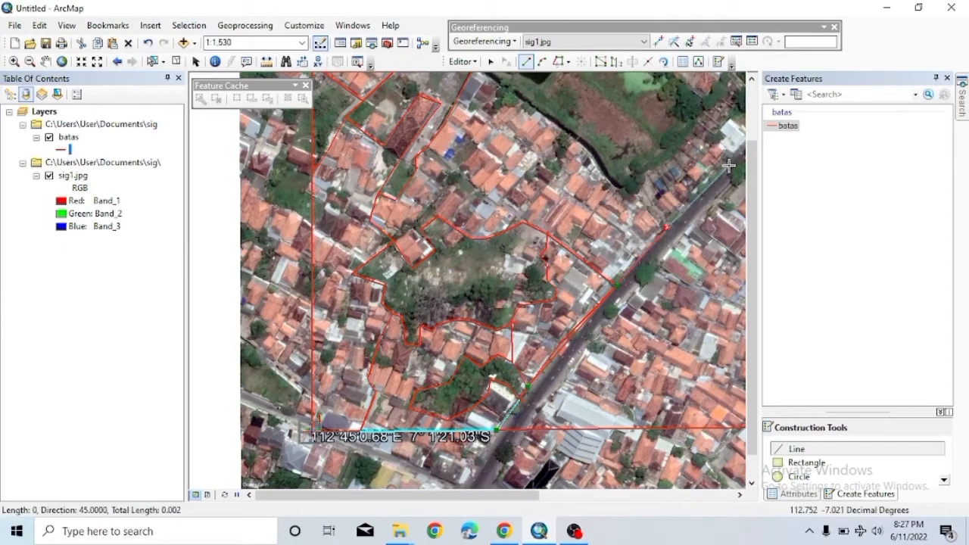
{"action": "scroll", "coordinate": [729, 163], "scroll_direction": "down", "scroll_amount": 1}
Delete the unfinished road sketch and zoom back into the road area.
{"action": "scroll", "coordinate": [728, 161], "scroll_direction": "down", "scroll_amount": 3}
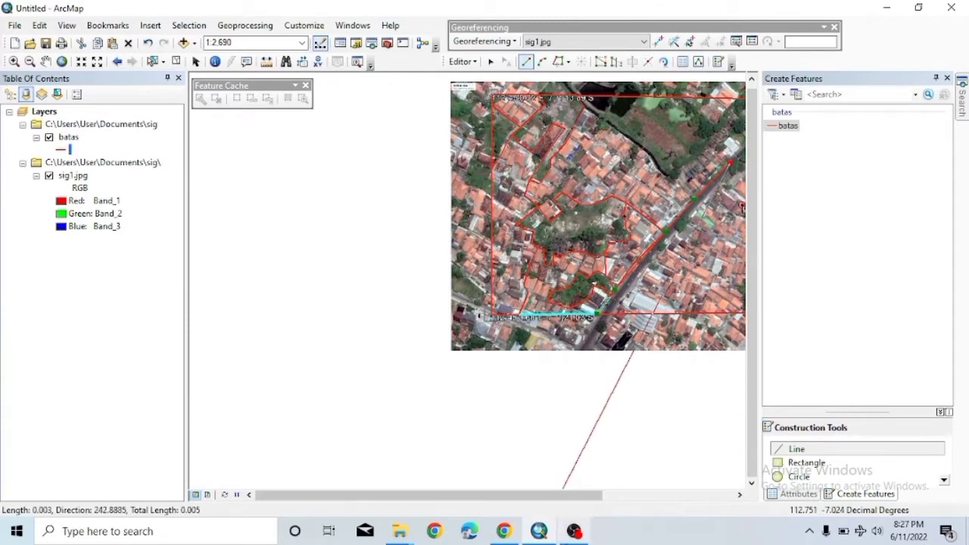
{"action": "left_click_drag", "start_coordinate": [562, 496], "coordinate": [693, 496]}
{"action": "right_click", "coordinate": [544, 244]}
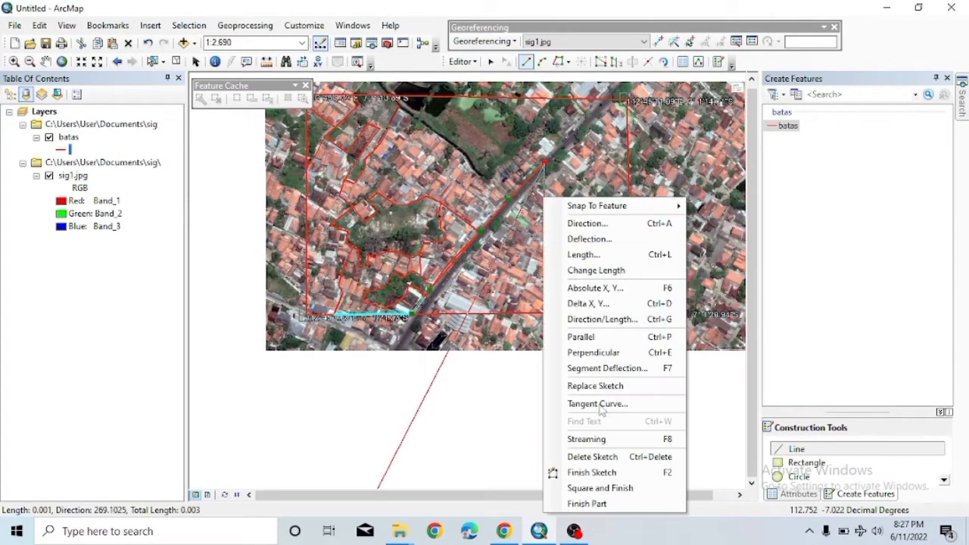
{"action": "left_click", "coordinate": [597, 473]}
{"action": "scroll", "coordinate": [482, 271], "scroll_direction": "down", "scroll_amount": 1}
{"action": "scroll", "coordinate": [482, 272], "scroll_direction": "up", "scroll_amount": 3}
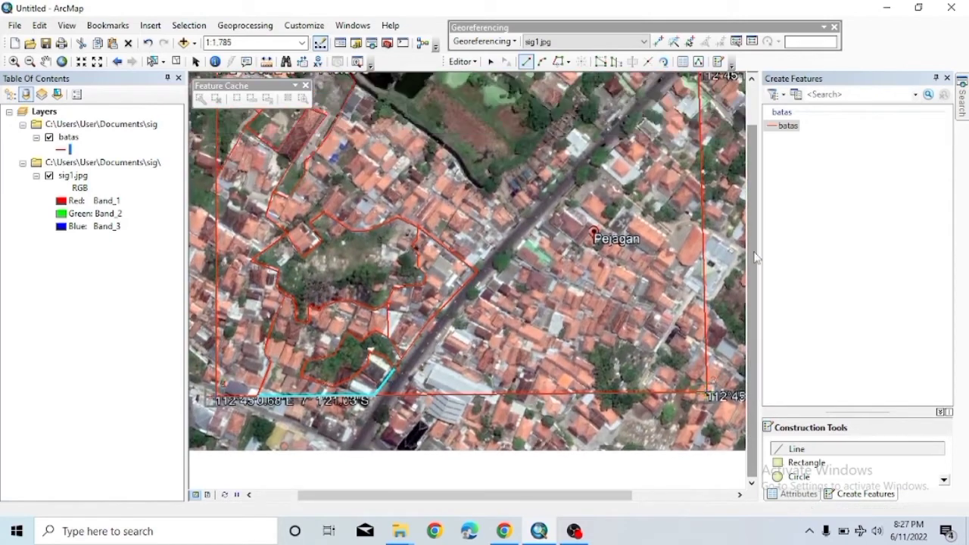
{"action": "left_click_drag", "start_coordinate": [755, 257], "coordinate": [763, 217]}
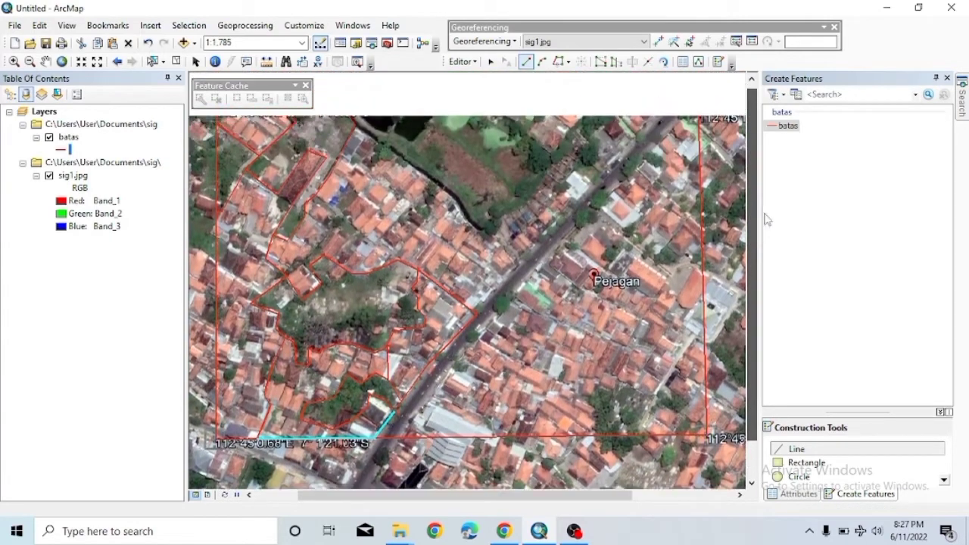
Digitise a batas line along the diagonal road edge up to its top end.
{"action": "left_click", "coordinate": [625, 160]}
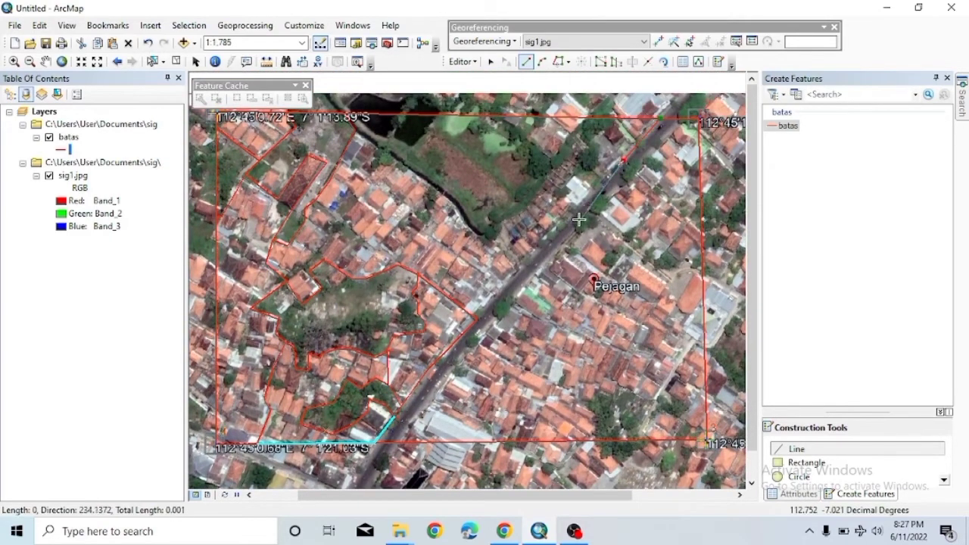
{"action": "left_click", "coordinate": [559, 221]}
{"action": "left_click", "coordinate": [509, 286]}
{"action": "left_click", "coordinate": [478, 318]}
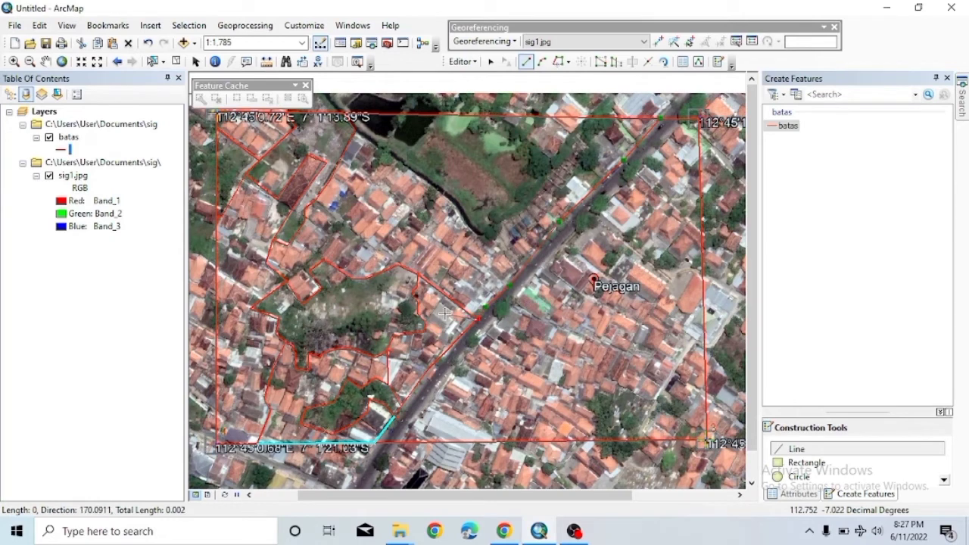
{"action": "left_click", "coordinate": [429, 368]}
{"action": "left_click", "coordinate": [396, 413]}
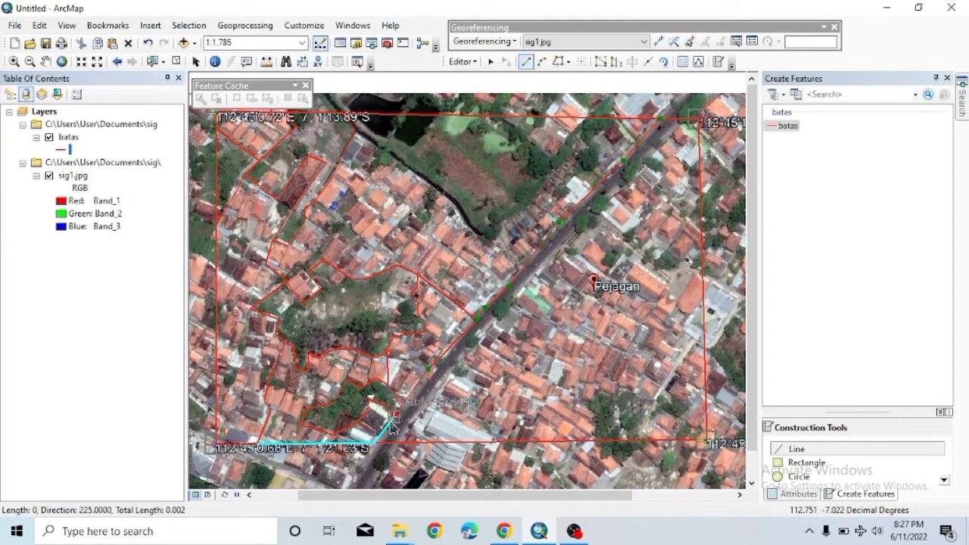
{"action": "left_click", "coordinate": [401, 445]}
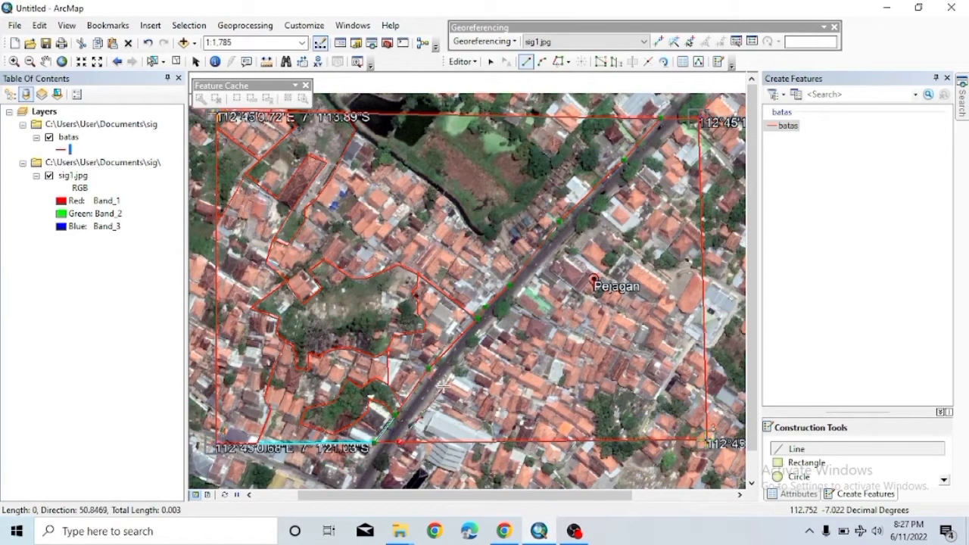
{"action": "left_click", "coordinate": [522, 295]}
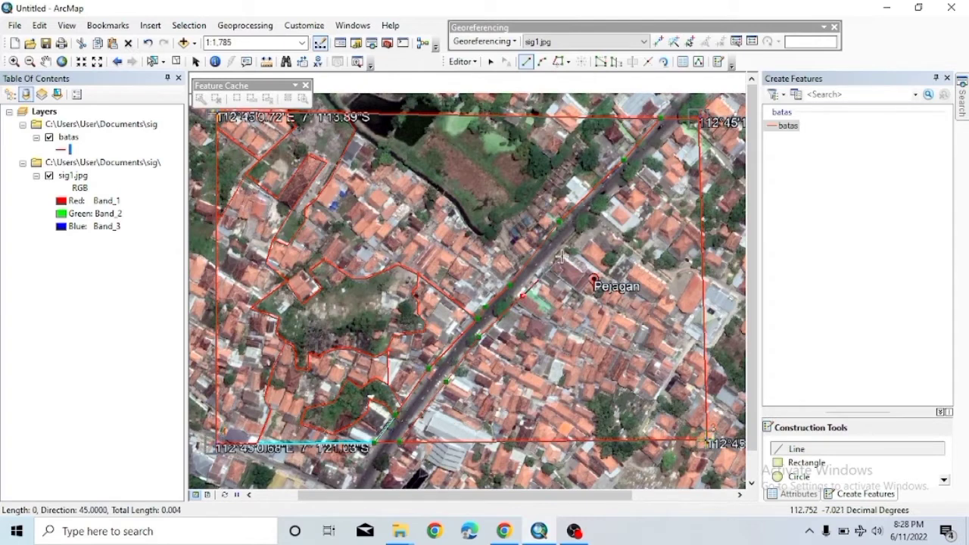
{"action": "left_click", "coordinate": [598, 209]}
{"action": "double_click", "coordinate": [681, 120]}
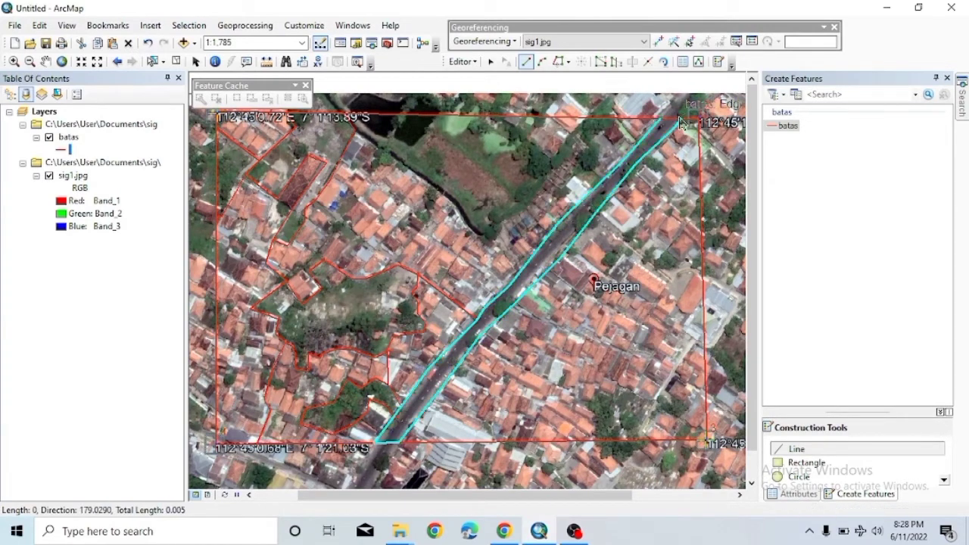
Add a short pond-edge line and a line outlining the green field from it.
{"action": "left_click", "coordinate": [365, 121]}
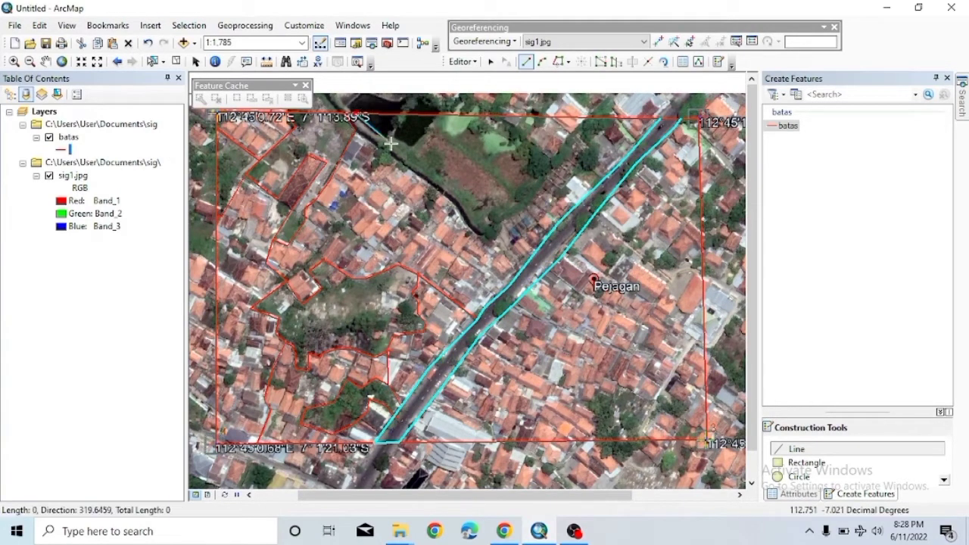
{"action": "left_click", "coordinate": [415, 145]}
{"action": "double_click", "coordinate": [437, 121]}
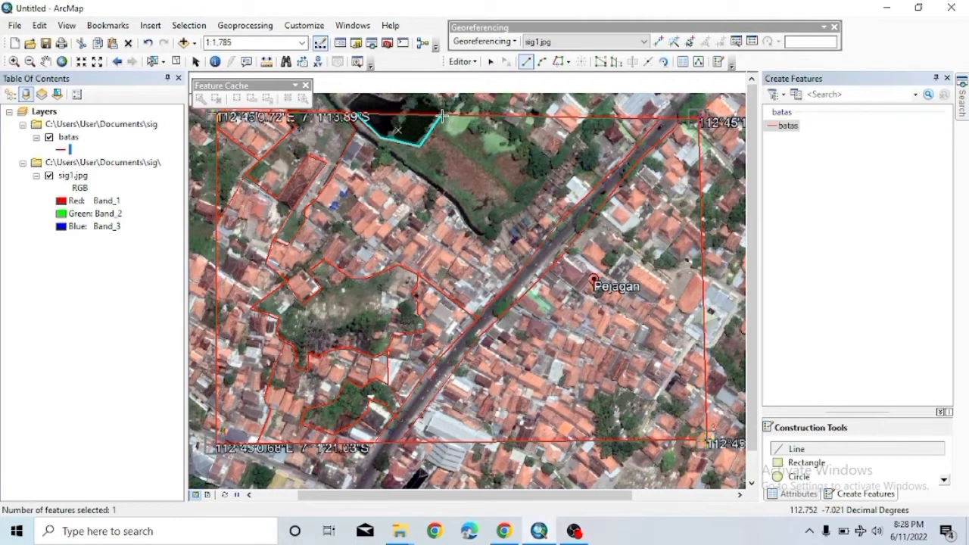
{"action": "left_click", "coordinate": [434, 140]}
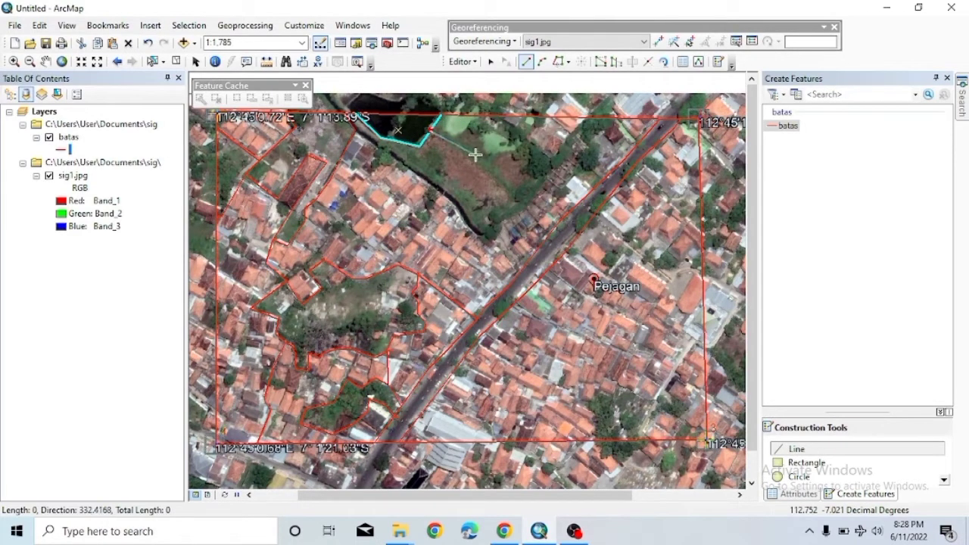
{"action": "left_click", "coordinate": [522, 156]}
{"action": "double_click", "coordinate": [492, 119]}
Draw a line near the top right and end it with Finish Sketch.
{"action": "left_click", "coordinate": [553, 159]}
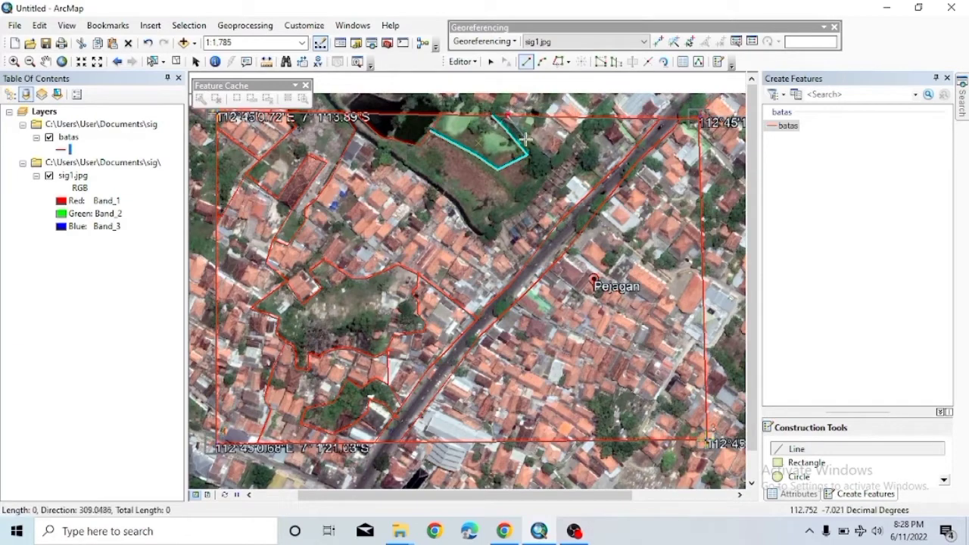
{"action": "left_click", "coordinate": [584, 117]}
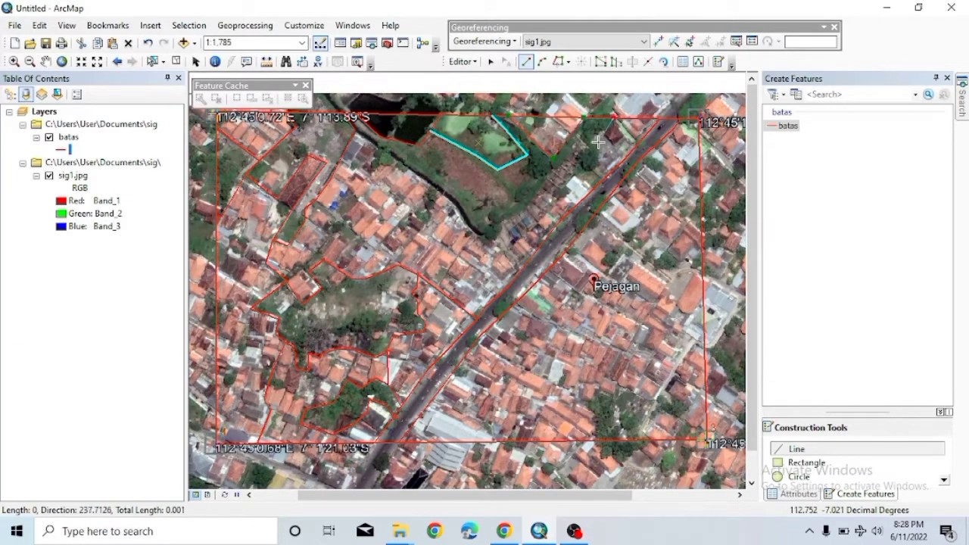
{"action": "left_click", "coordinate": [609, 169]}
{"action": "right_click", "coordinate": [591, 171]}
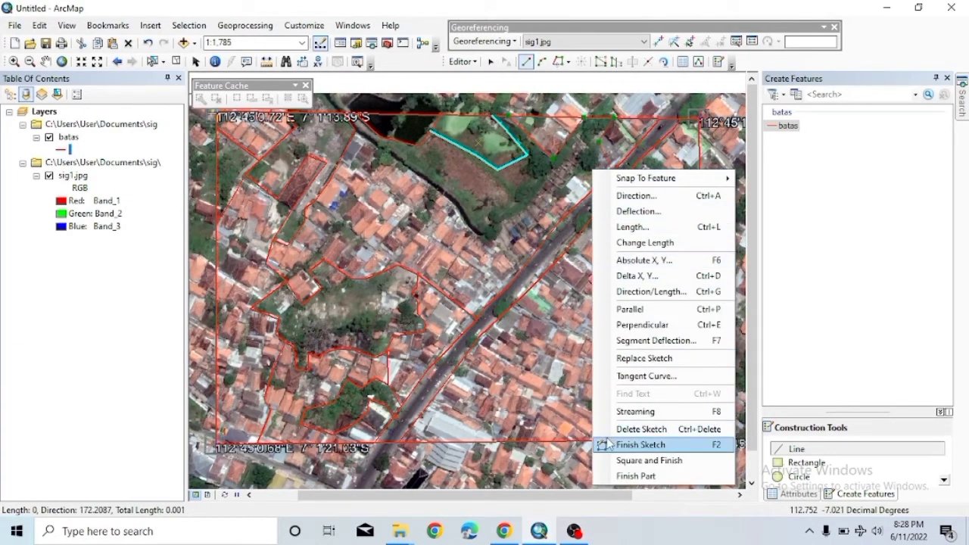
{"action": "left_click", "coordinate": [617, 445]}
Draw a line from the existing line's end running down beside the road.
{"action": "left_click", "coordinate": [507, 123]}
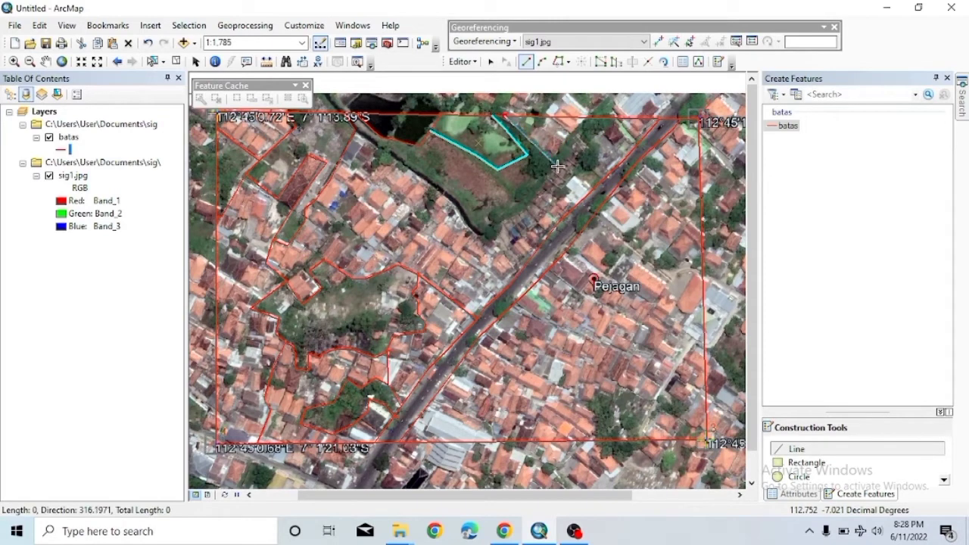
{"action": "left_click", "coordinate": [579, 118]}
{"action": "left_click", "coordinate": [600, 157]}
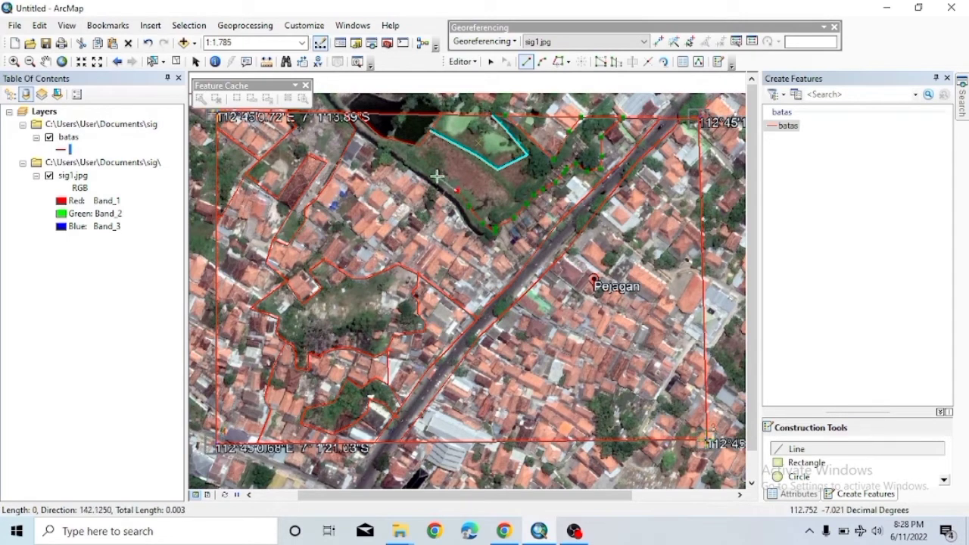
{"action": "double_click", "coordinate": [379, 138]}
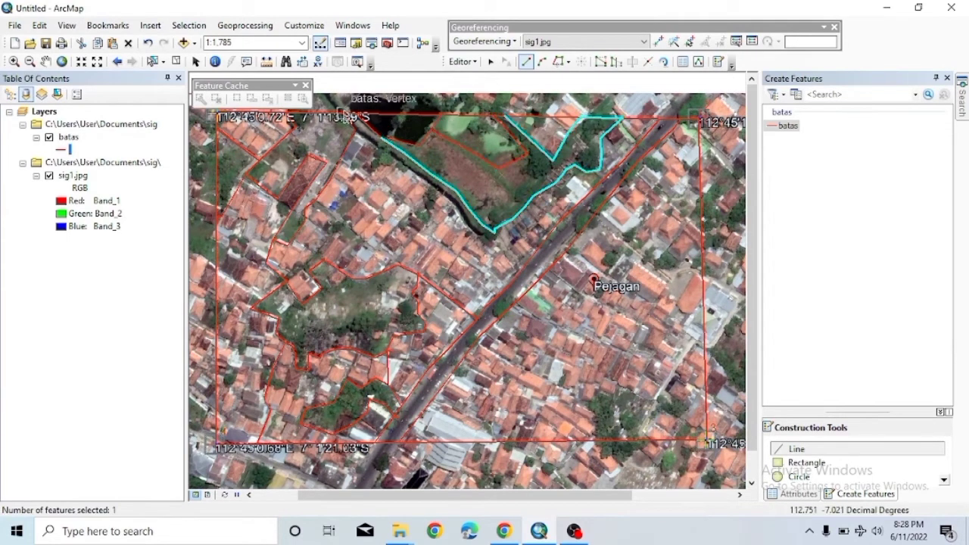
Add canal-side lines running northwest to the existing endpoint.
{"action": "left_click", "coordinate": [362, 137]}
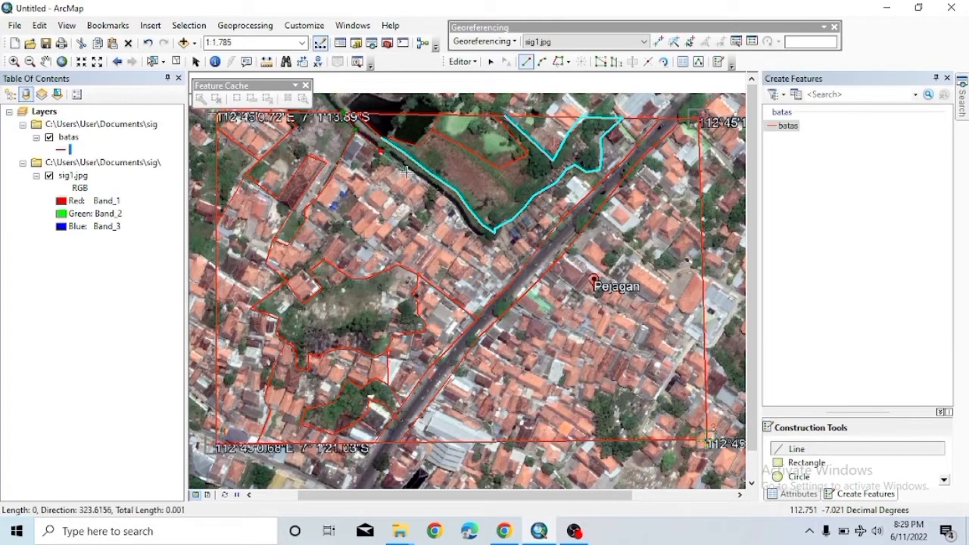
{"action": "left_click", "coordinate": [447, 202]}
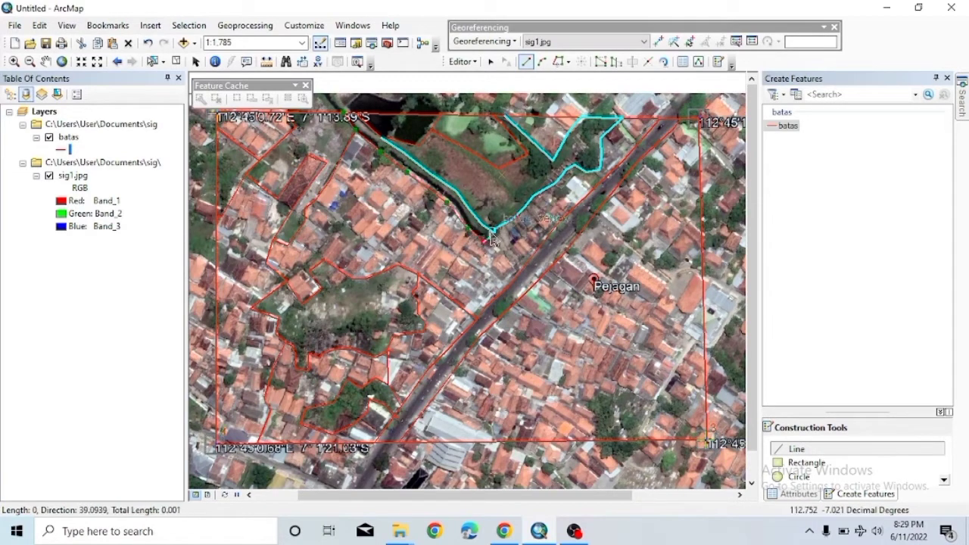
{"action": "double_click", "coordinate": [467, 206]}
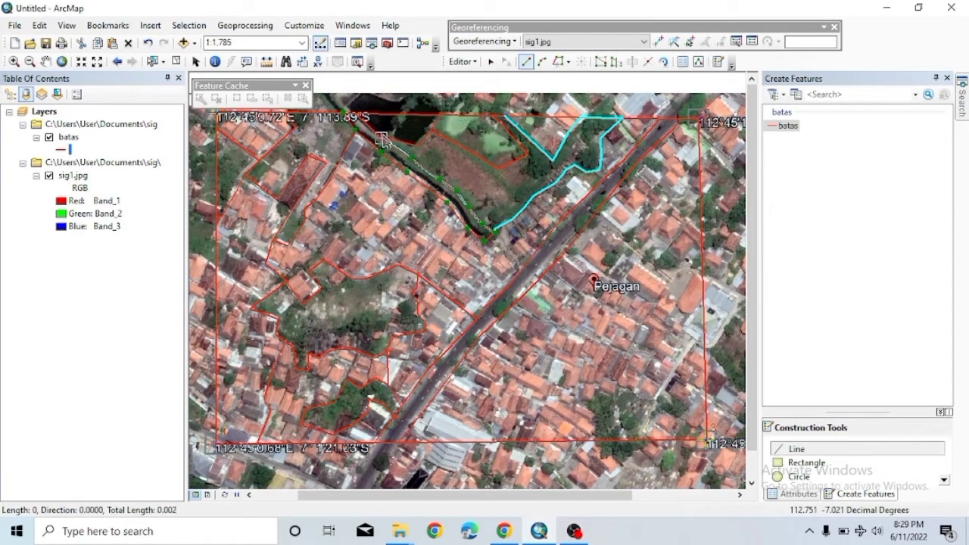
{"action": "double_click", "coordinate": [352, 115]}
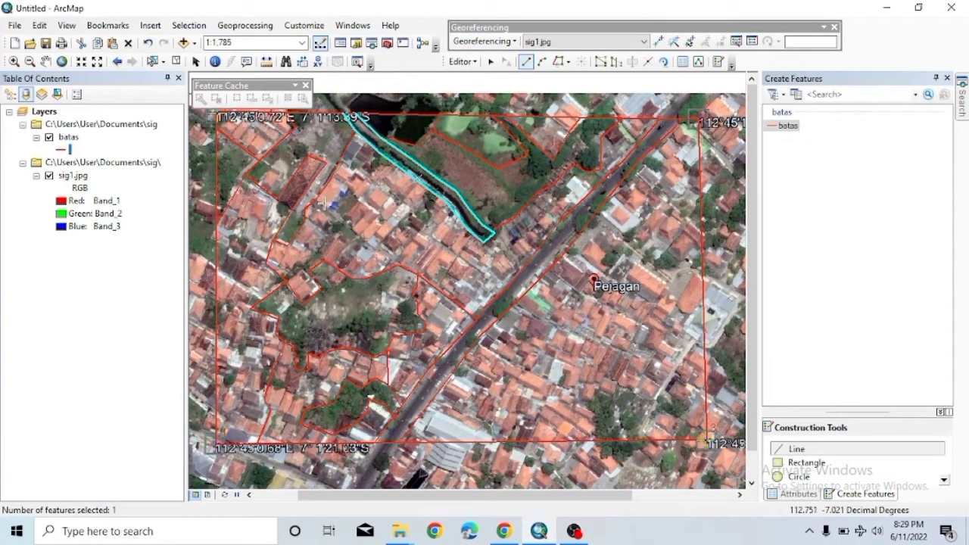
Outline the tree cluster at the bottom right as a new batas line.
{"action": "left_click", "coordinate": [595, 439]}
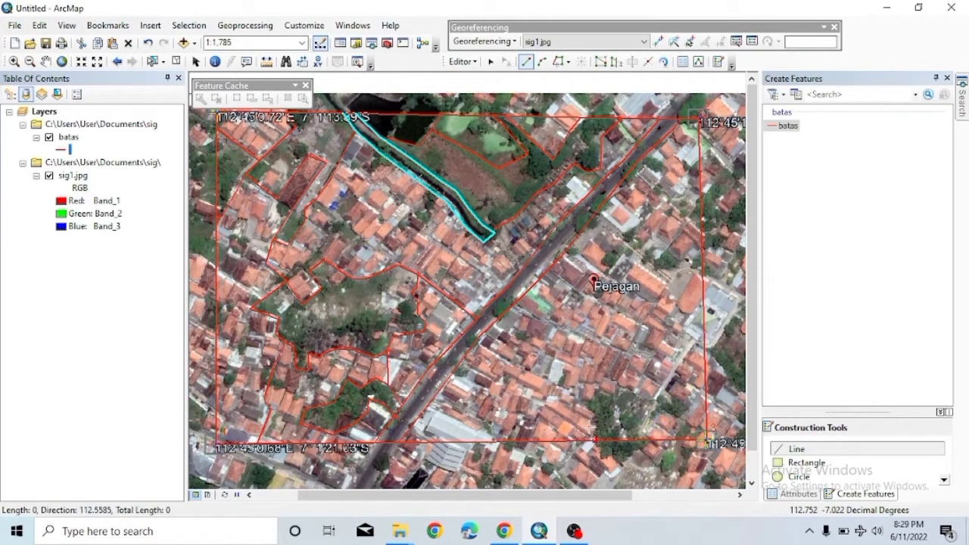
{"action": "left_click", "coordinate": [583, 395]}
{"action": "left_click", "coordinate": [609, 389]}
{"action": "left_click", "coordinate": [627, 392]}
{"action": "left_click", "coordinate": [641, 392]}
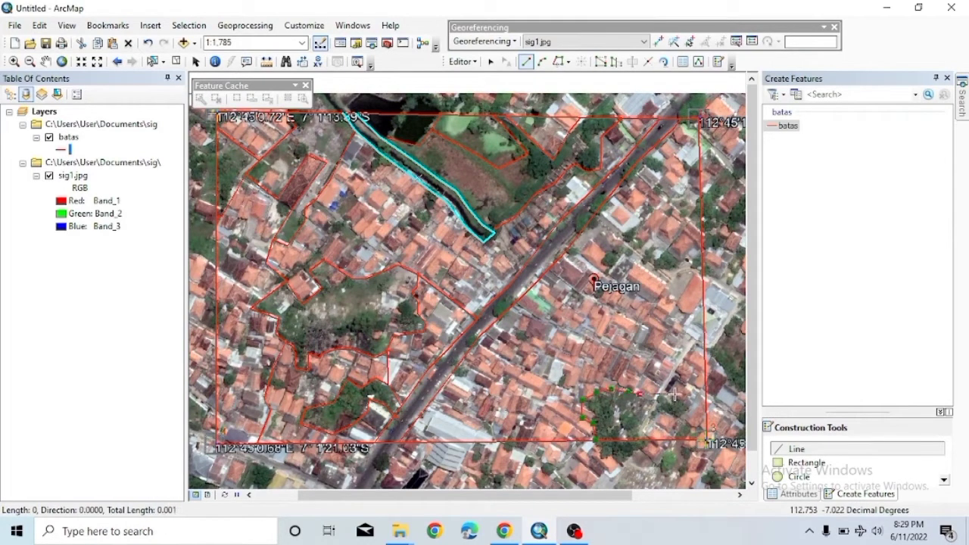
{"action": "left_click", "coordinate": [660, 398]}
{"action": "left_click", "coordinate": [672, 397]}
{"action": "left_click", "coordinate": [695, 407]}
{"action": "left_click", "coordinate": [649, 415]}
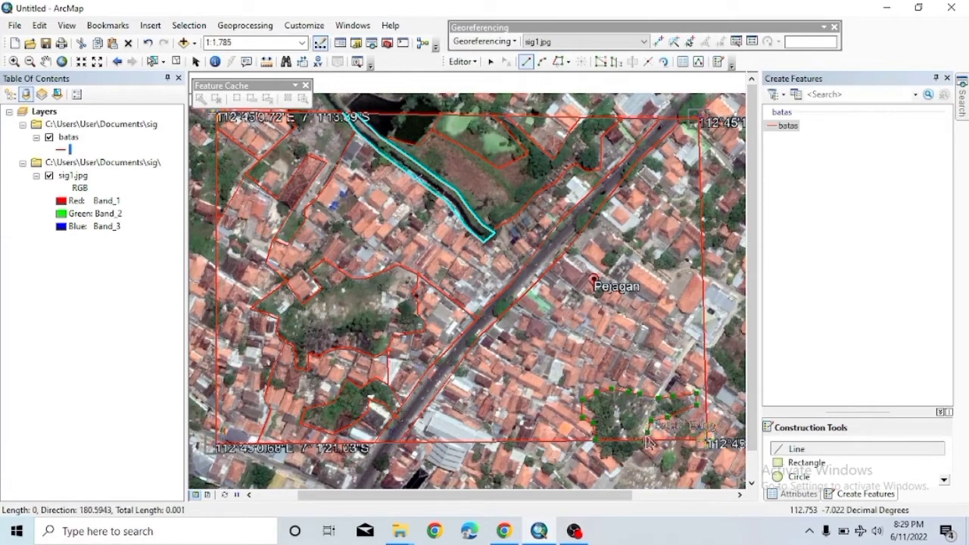
{"action": "double_click", "coordinate": [647, 437]}
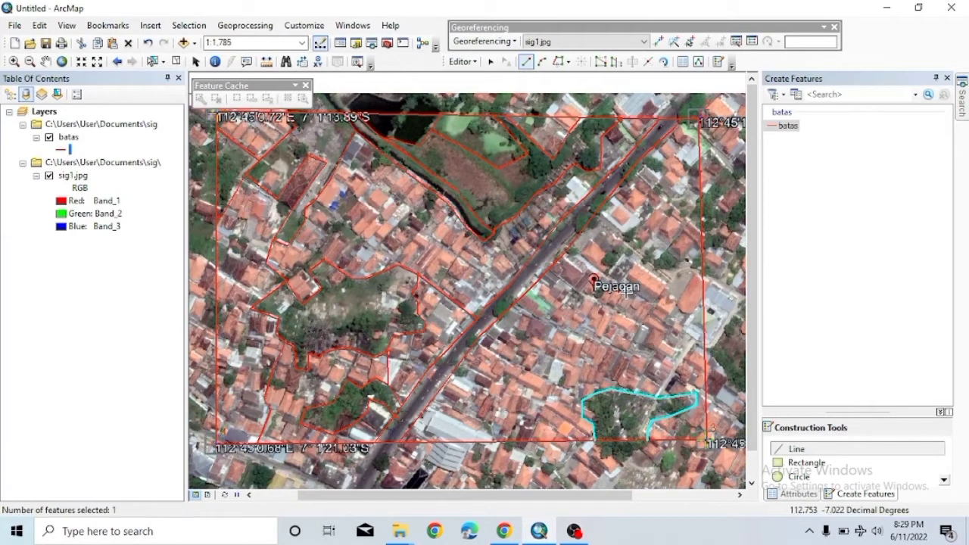
Sketch a line east of the road toward the right boundary, then discard that sketch.
{"action": "left_click", "coordinate": [598, 211]}
{"action": "left_click", "coordinate": [648, 248]}
{"action": "left_click", "coordinate": [666, 257]}
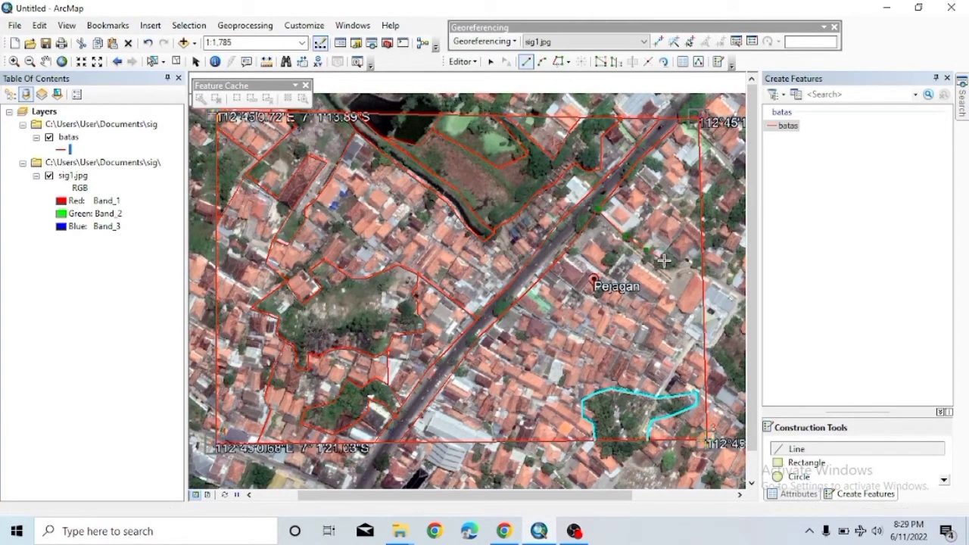
{"action": "left_click", "coordinate": [687, 260]}
{"action": "left_click", "coordinate": [703, 272]}
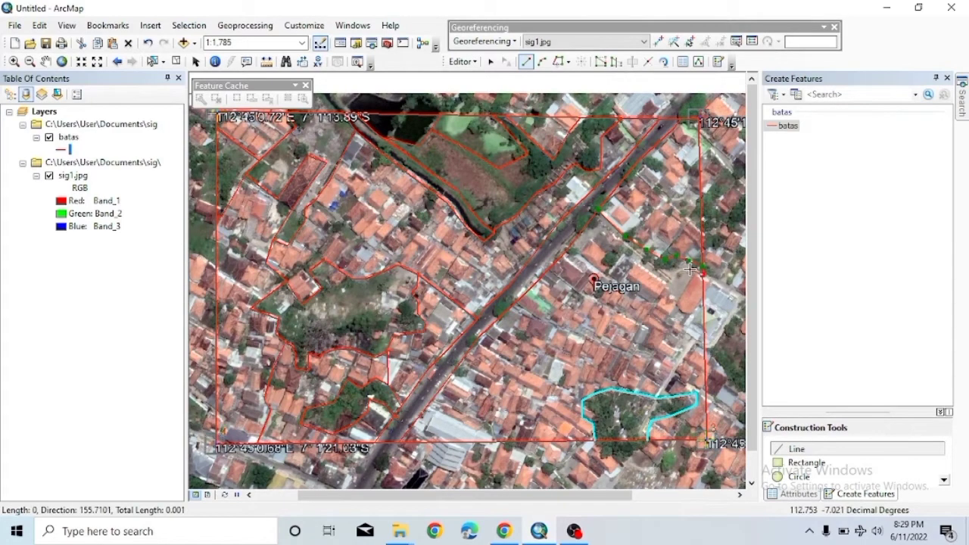
{"action": "left_click", "coordinate": [670, 285]}
{"action": "double_click", "coordinate": [615, 203]}
{"action": "right_click", "coordinate": [582, 252]}
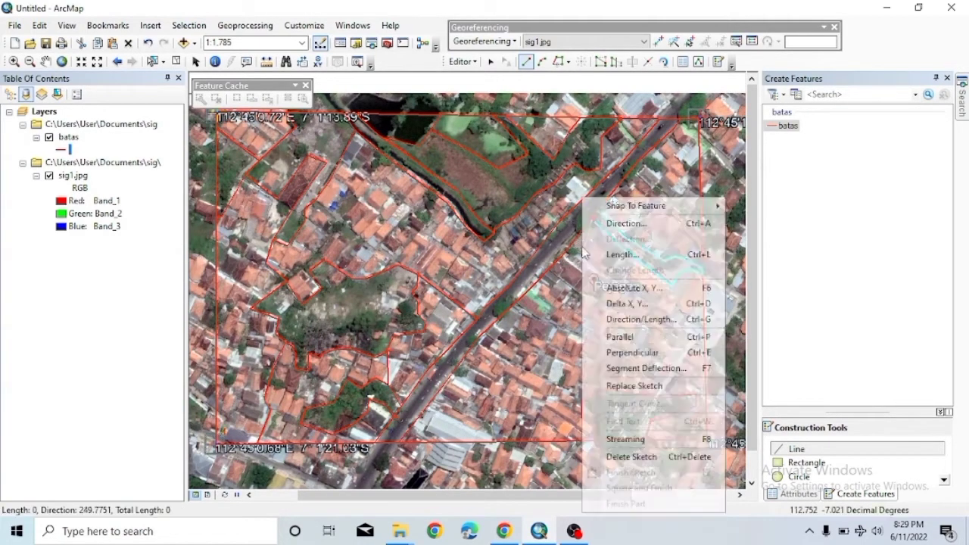
{"action": "left_click", "coordinate": [642, 456]}
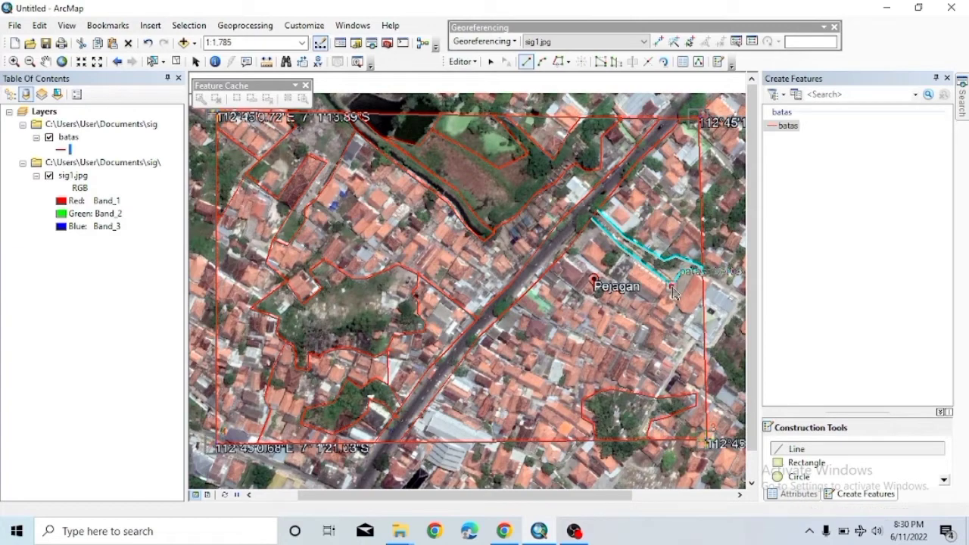
Draw a new boundary line from the cyan line's end down to the lower parcel.
{"action": "left_click", "coordinate": [671, 286]}
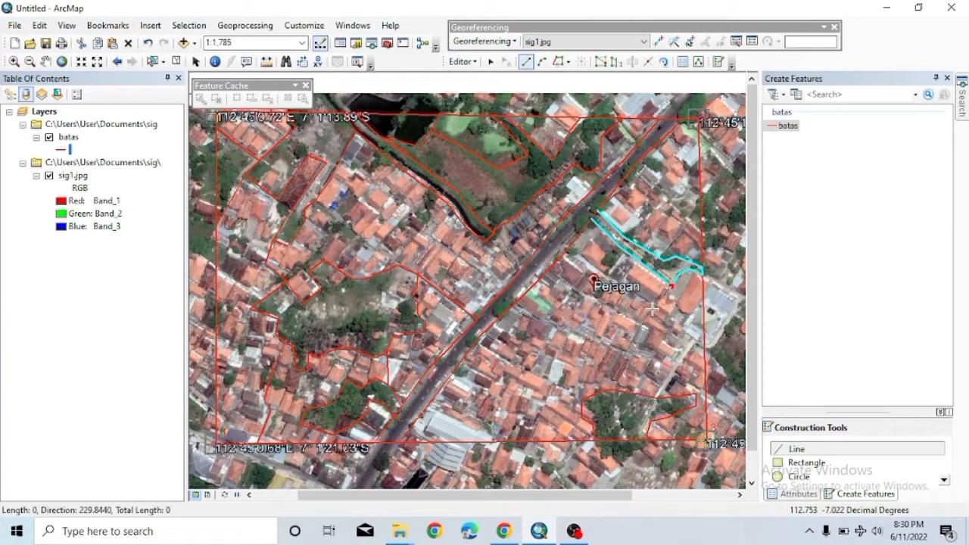
{"action": "double_click", "coordinate": [619, 384]}
{"action": "right_click", "coordinate": [619, 387]}
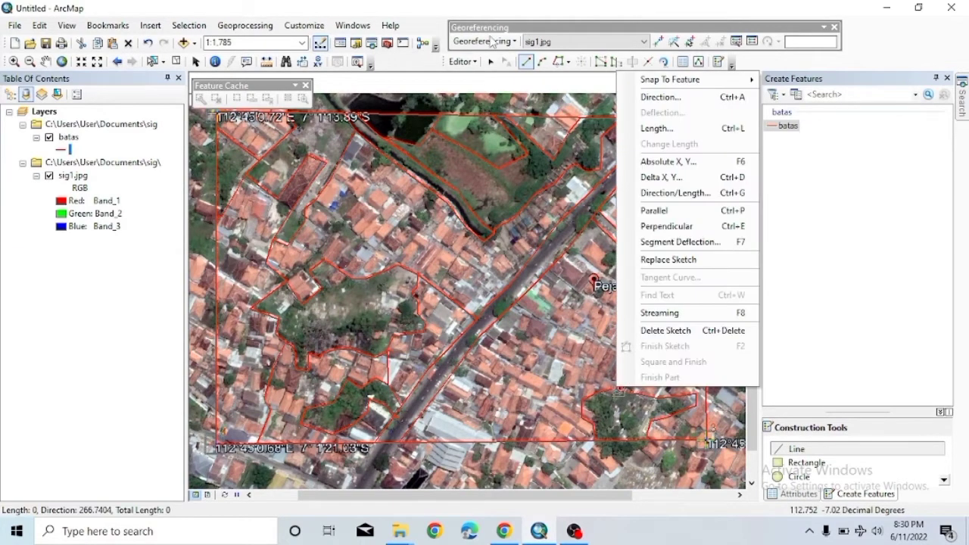
Stop the editing session and save the batas boundary edits.
{"action": "left_click", "coordinate": [474, 62]}
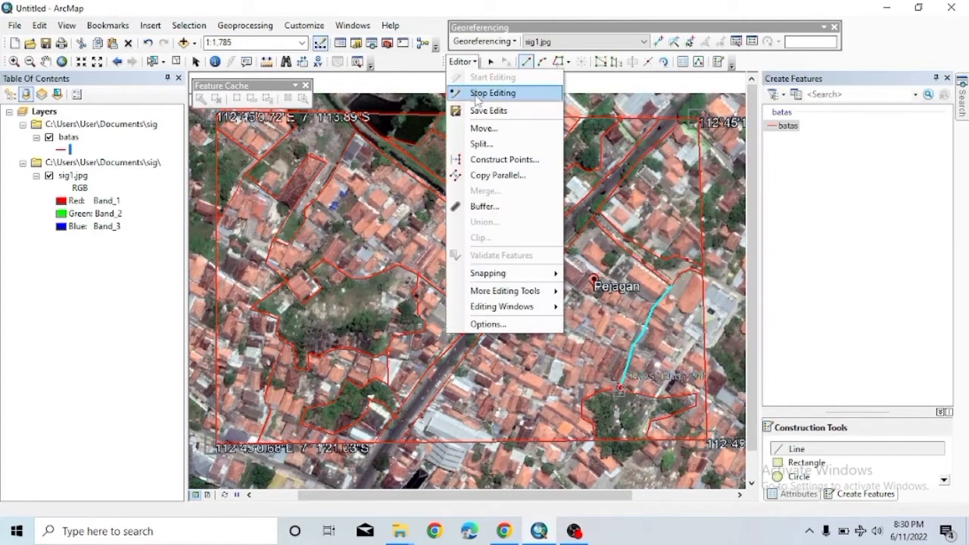
{"action": "left_click", "coordinate": [479, 91]}
{"action": "left_click", "coordinate": [432, 305]}
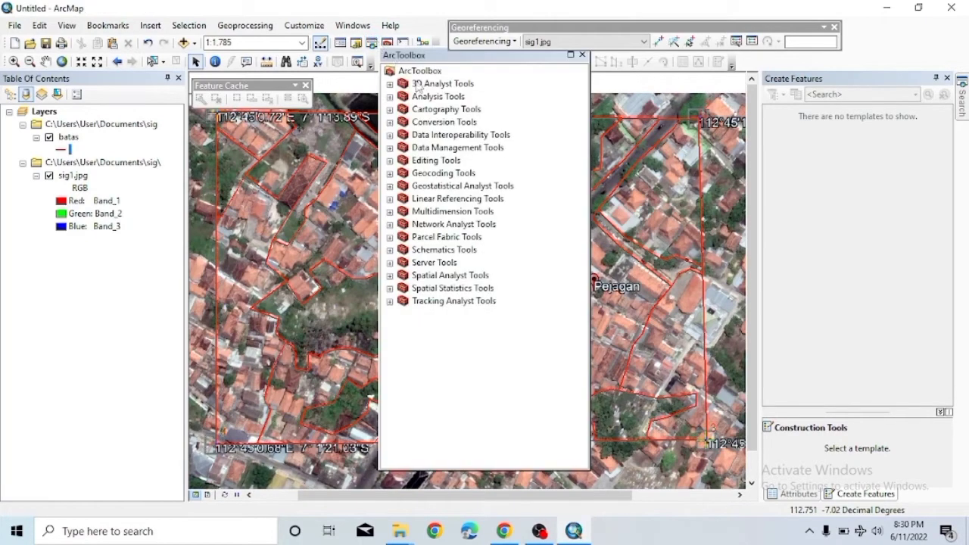
Run Data Management > Features > Feature To Polygon with batas as the input lines.
{"action": "double_click", "coordinate": [452, 148]}
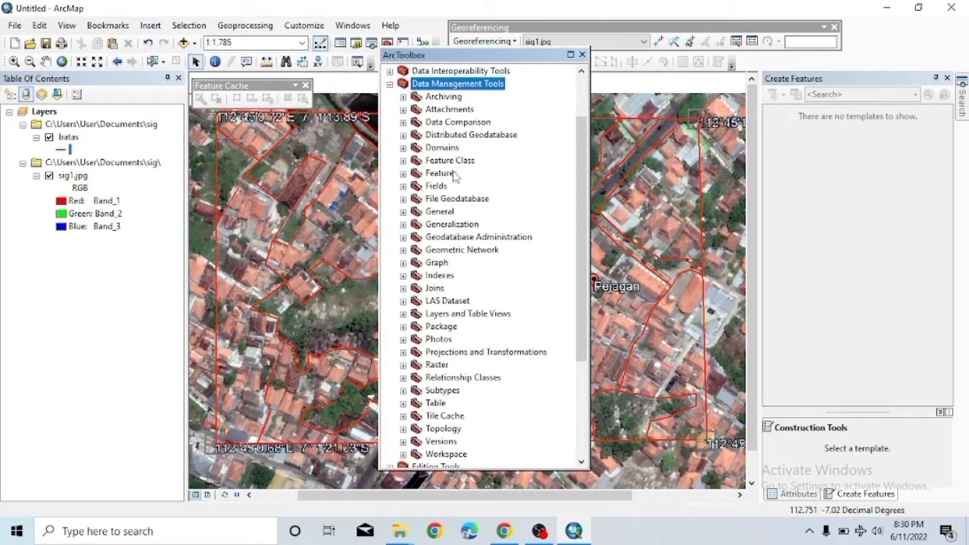
{"action": "double_click", "coordinate": [453, 173]}
{"action": "double_click", "coordinate": [475, 301]}
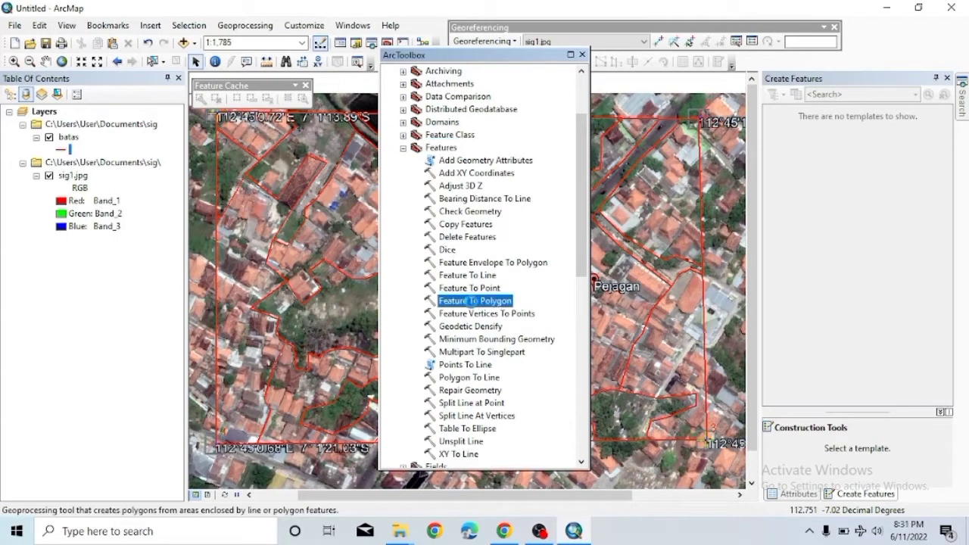
{"action": "left_click", "coordinate": [370, 68]}
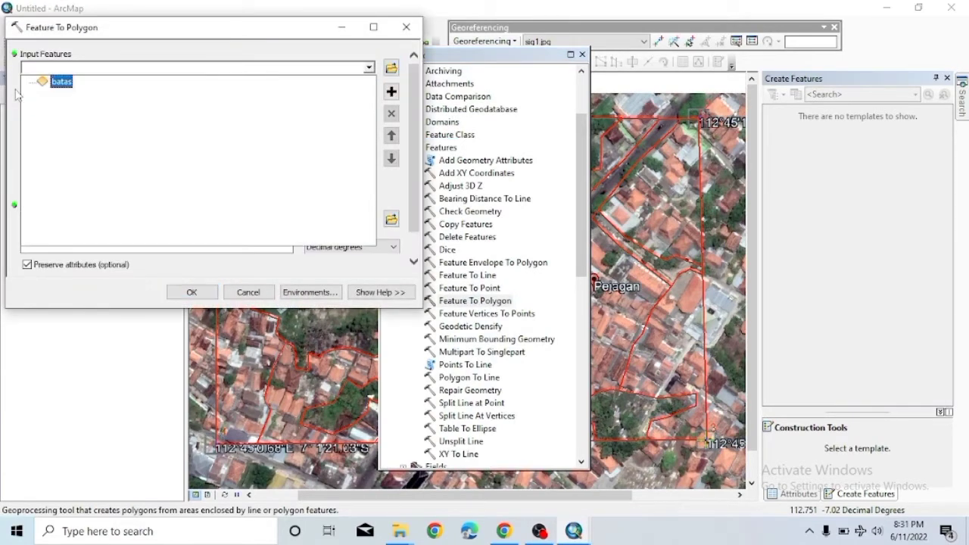
{"action": "left_click", "coordinate": [55, 80]}
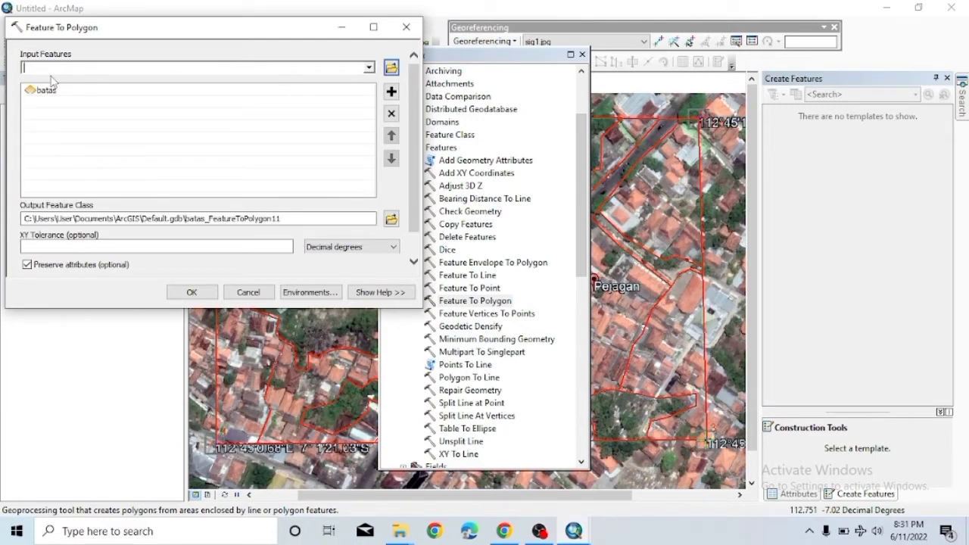
{"action": "left_click", "coordinate": [187, 292]}
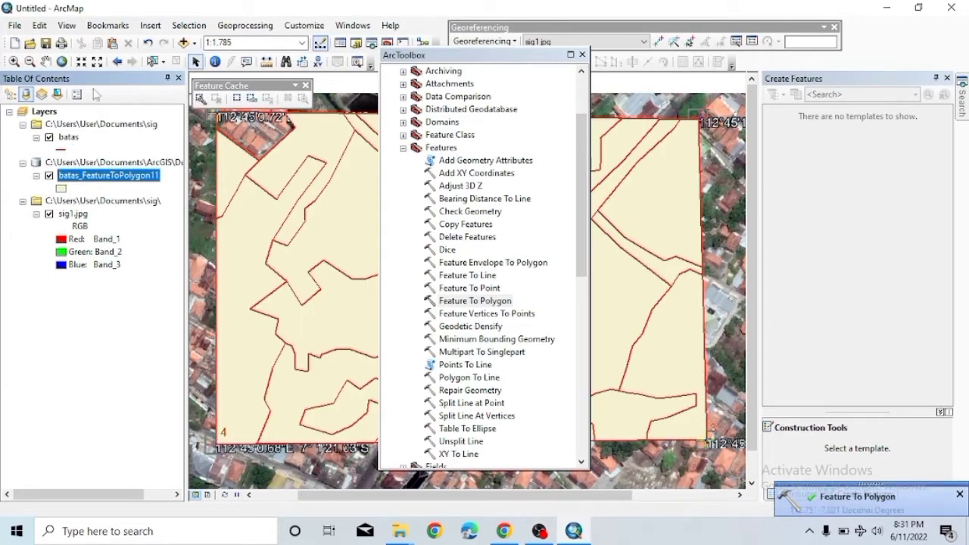
Close ArcToolbox and choose a command from the Editor menu.
{"action": "left_click", "coordinate": [582, 55]}
{"action": "left_click", "coordinate": [463, 62]}
{"action": "left_click", "coordinate": [485, 76]}
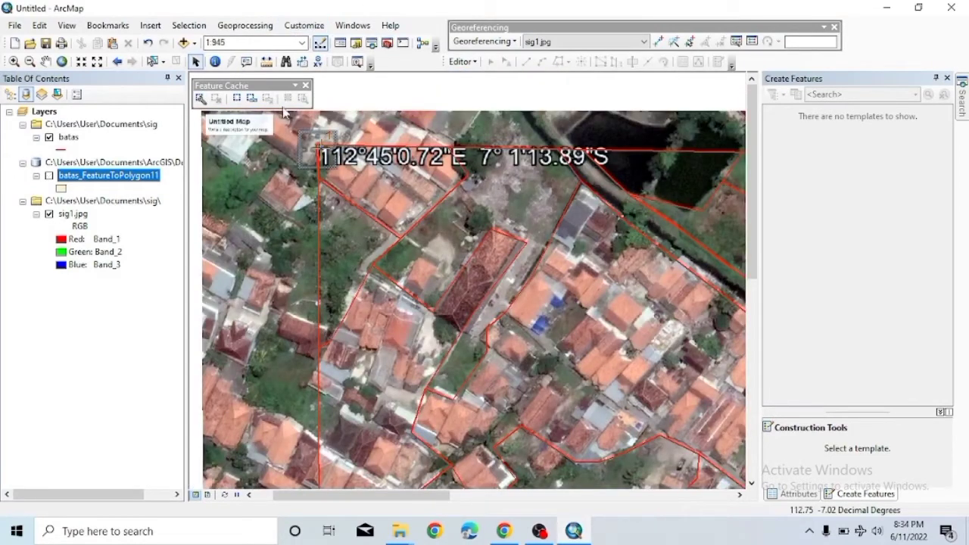
Remove the Default.gdb FeatureToPolygon11 output and rerun Feature To Polygon on batas.
{"action": "right_click", "coordinate": [146, 162]}
{"action": "left_click", "coordinate": [174, 167]}
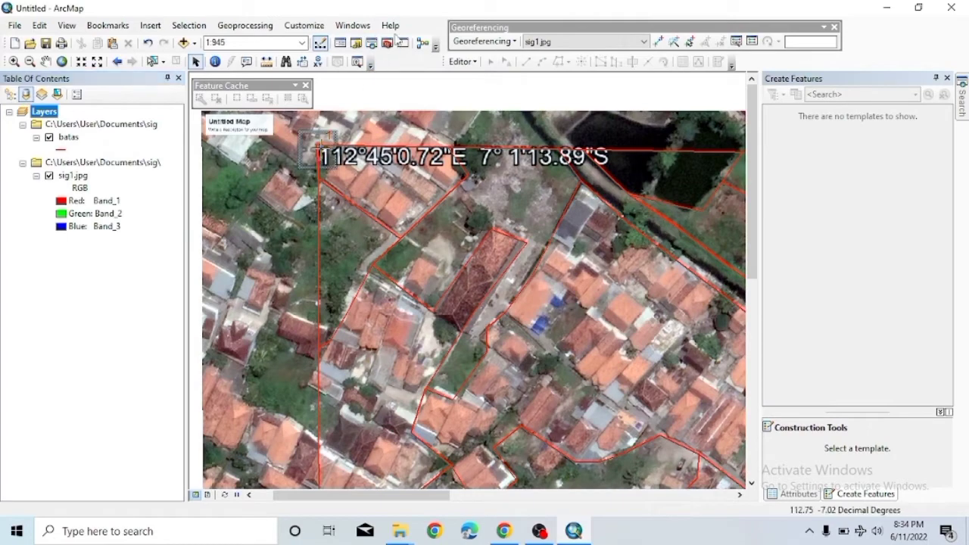
{"action": "left_click", "coordinate": [386, 42]}
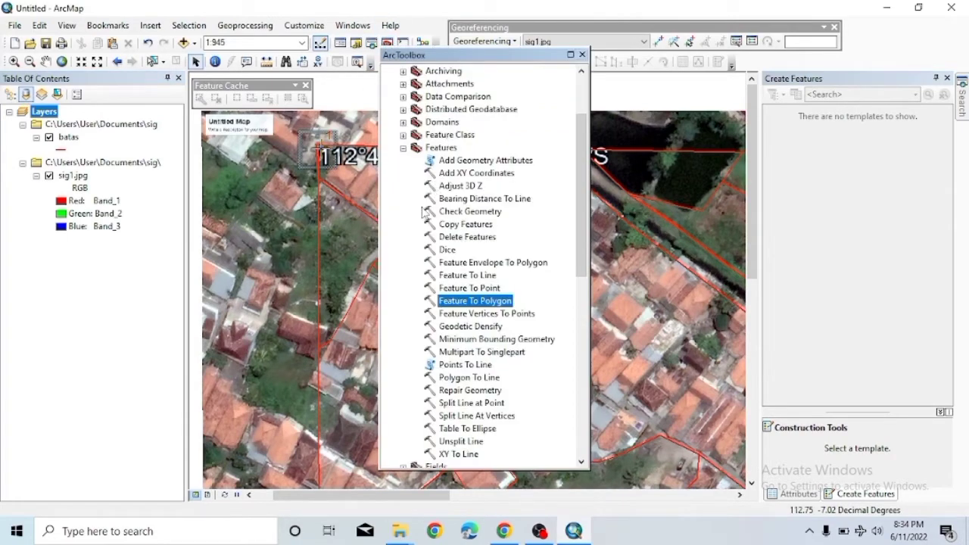
{"action": "double_click", "coordinate": [482, 301]}
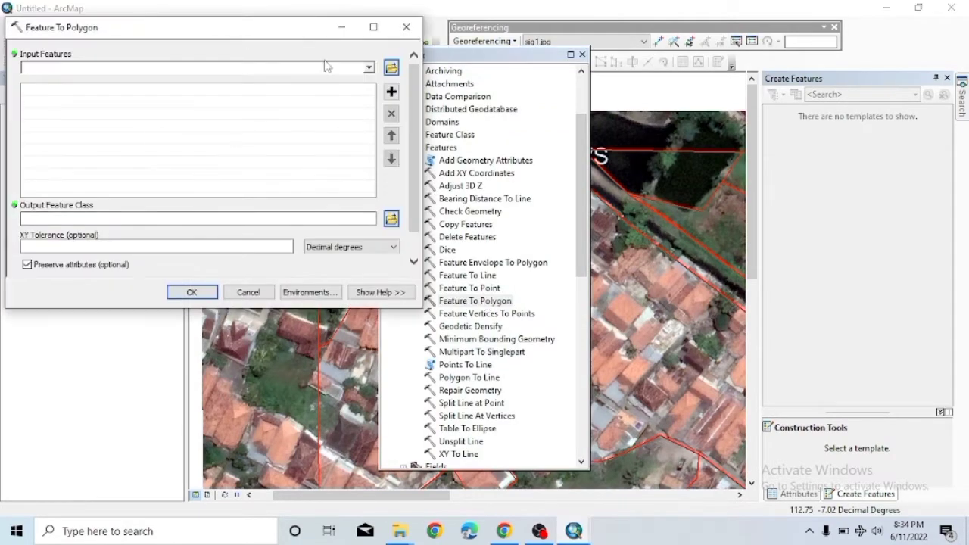
{"action": "left_click", "coordinate": [368, 68]}
{"action": "left_click", "coordinate": [44, 89]}
{"action": "left_click", "coordinate": [192, 292]}
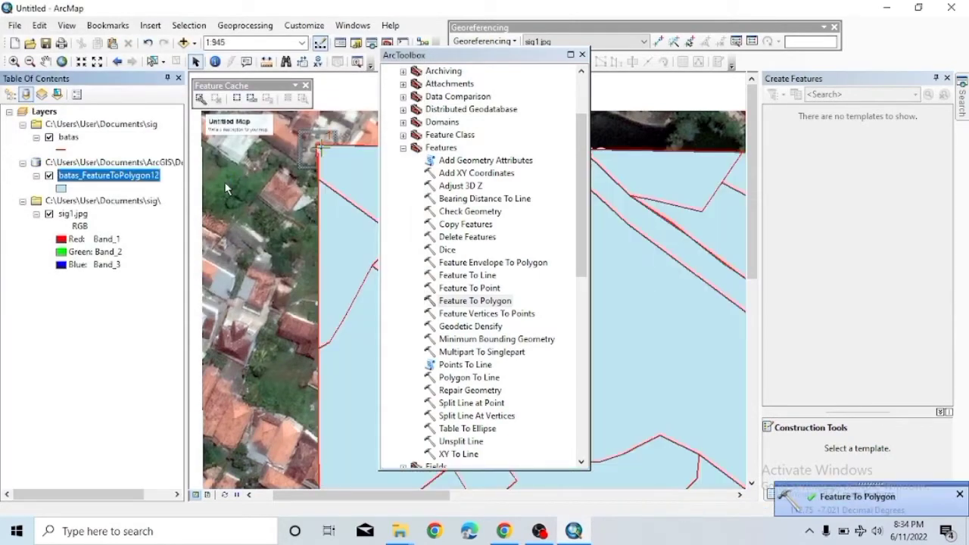
Close ArcToolbox and zoom out until all batas_FeatureToPolygon12 parcels are visible.
{"action": "left_click", "coordinate": [582, 55]}
{"action": "scroll", "coordinate": [538, 239], "scroll_direction": "up", "scroll_amount": 2}
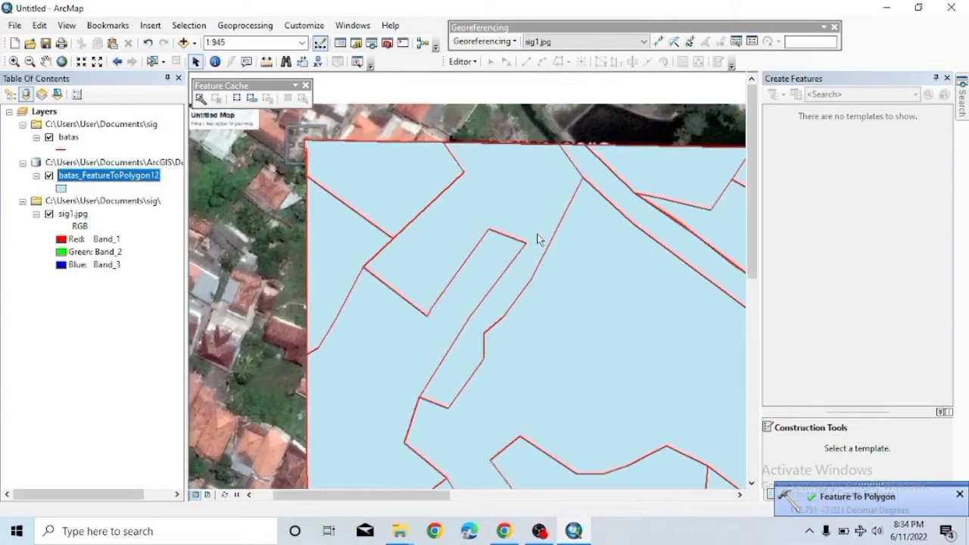
{"action": "scroll", "coordinate": [537, 237], "scroll_direction": "up", "scroll_amount": 2}
{"action": "left_click_drag", "start_coordinate": [417, 495], "coordinate": [509, 490]}
{"action": "left_click_drag", "start_coordinate": [753, 320], "coordinate": [753, 355]}
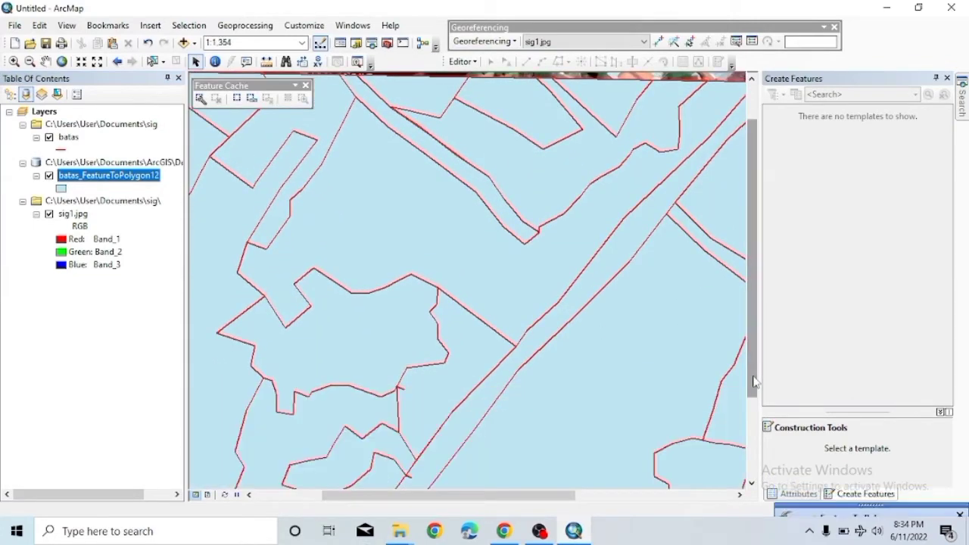
{"action": "right_click", "coordinate": [755, 382]}
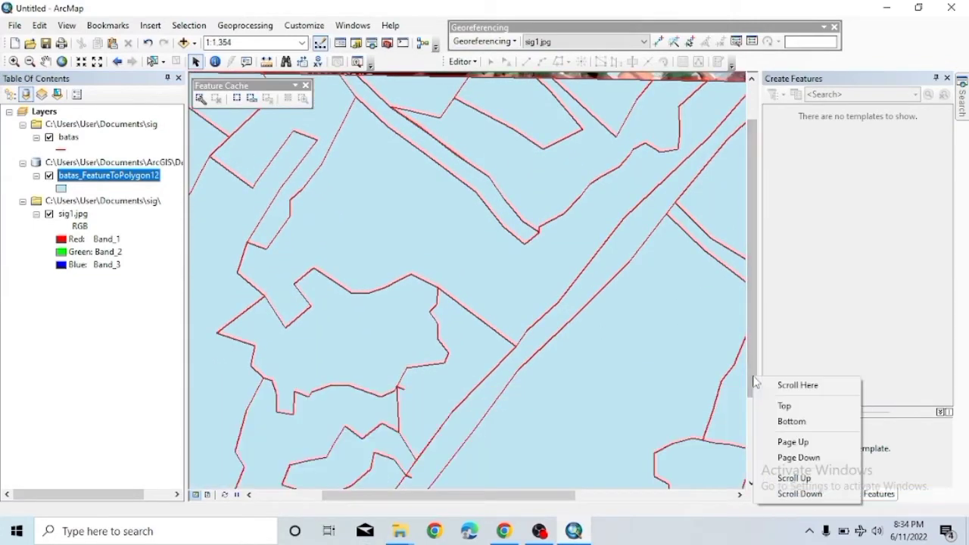
{"action": "left_click", "coordinate": [577, 436]}
{"action": "scroll", "coordinate": [577, 436], "scroll_direction": "up", "scroll_amount": 1}
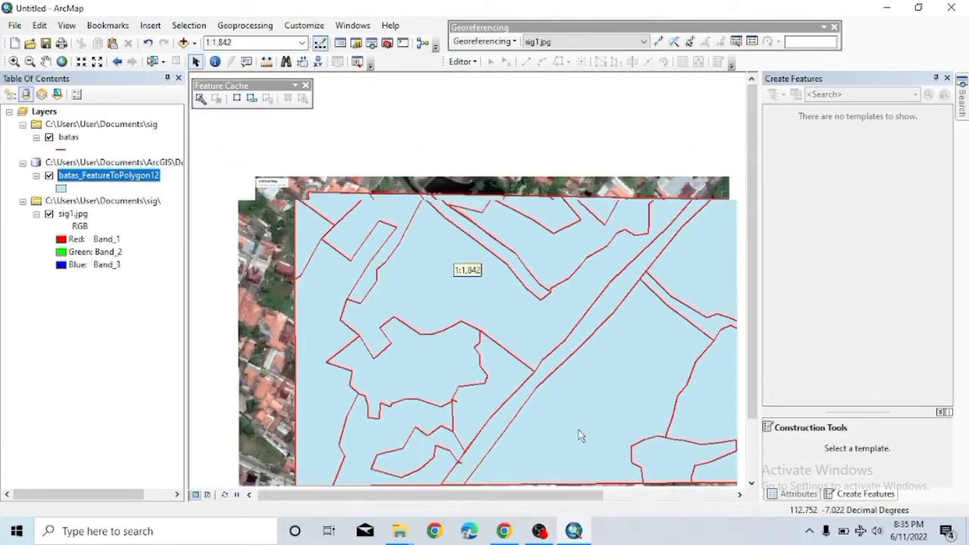
{"action": "scroll", "coordinate": [577, 436], "scroll_direction": "up", "scroll_amount": 1}
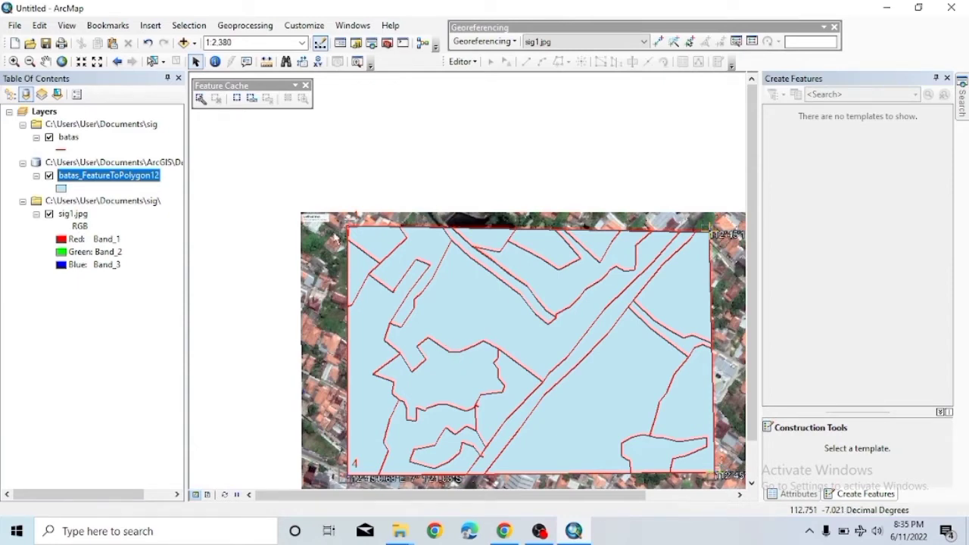
Start Export Data on batas_FeatureToPolygon12, saving to the ArcGIS documents folder.
{"action": "right_click", "coordinate": [109, 177]}
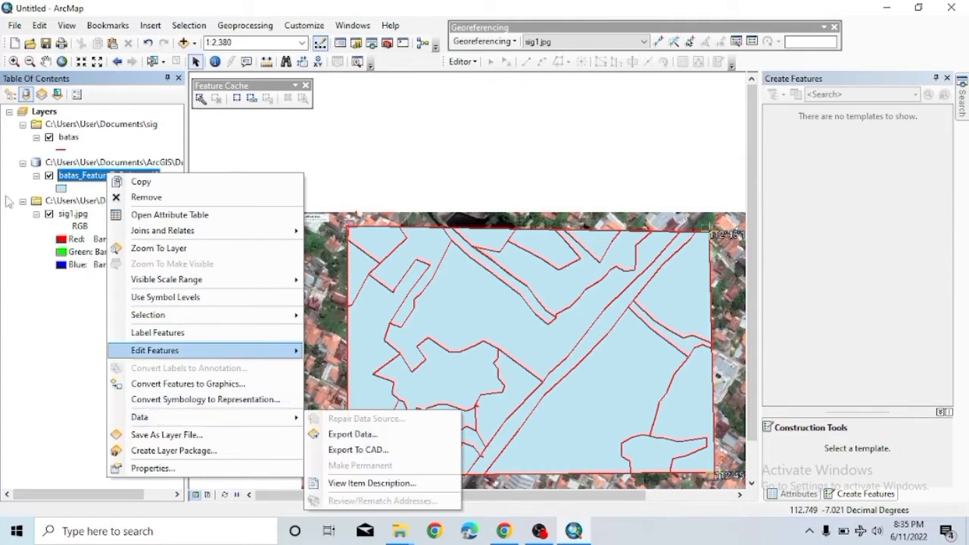
{"action": "mouse_move", "coordinate": [155, 417]}
{"action": "left_click", "coordinate": [338, 432]}
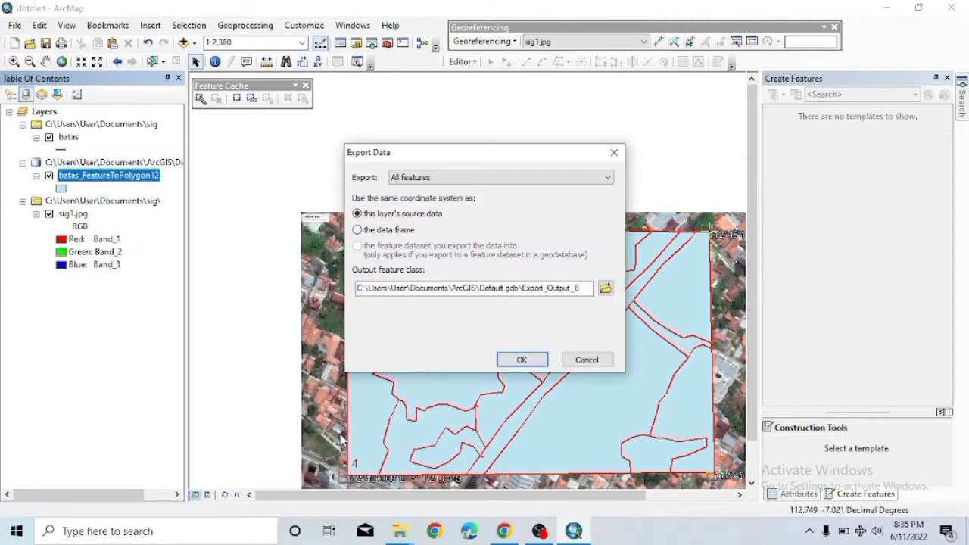
{"action": "left_click", "coordinate": [606, 287]}
{"action": "left_click", "coordinate": [389, 171]}
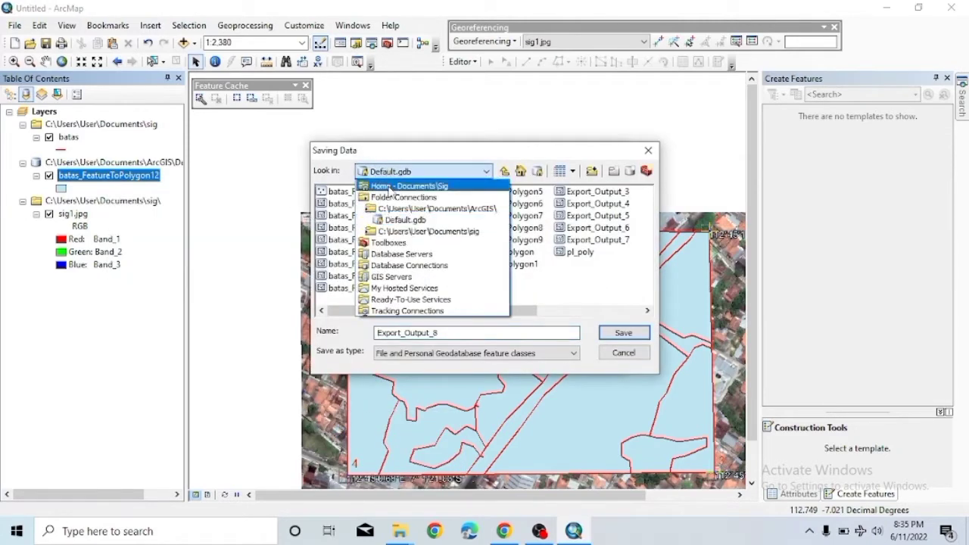
{"action": "left_click", "coordinate": [384, 209]}
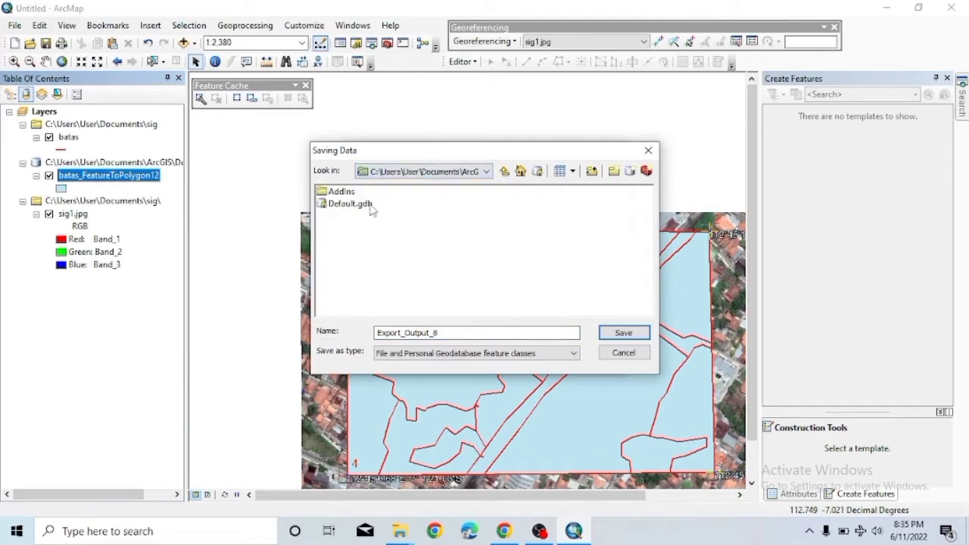
{"action": "left_click", "coordinate": [473, 173]}
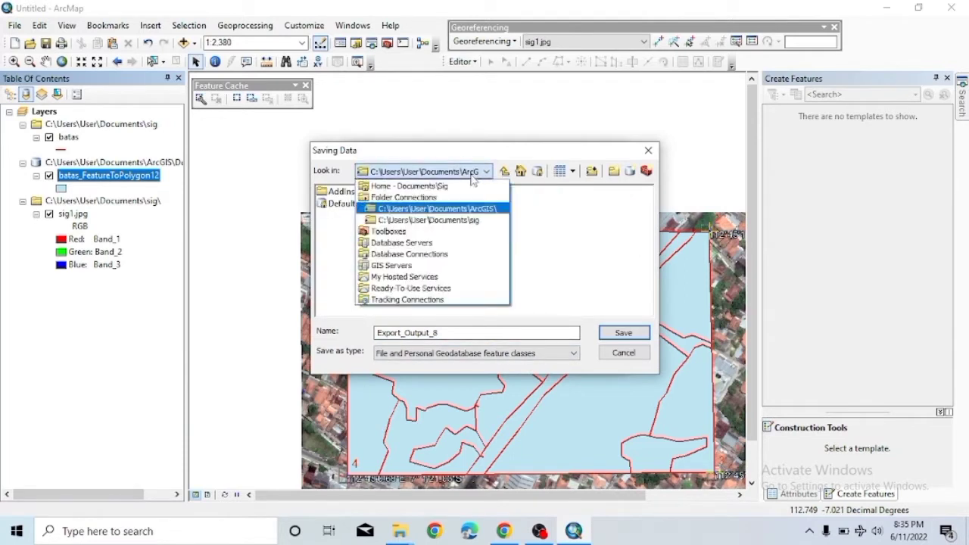
{"action": "left_click", "coordinate": [457, 210]}
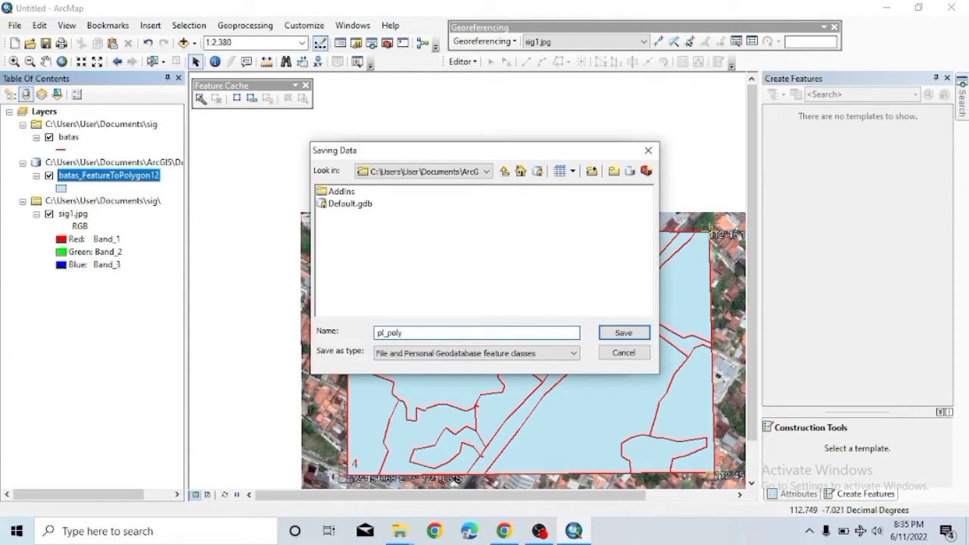
After the pl_poly name fails, export with the default name and add Export_Output_8 to the map.
{"action": "left_click", "coordinate": [623, 333]}
{"action": "left_click", "coordinate": [567, 305]}
{"action": "left_click", "coordinate": [605, 352]}
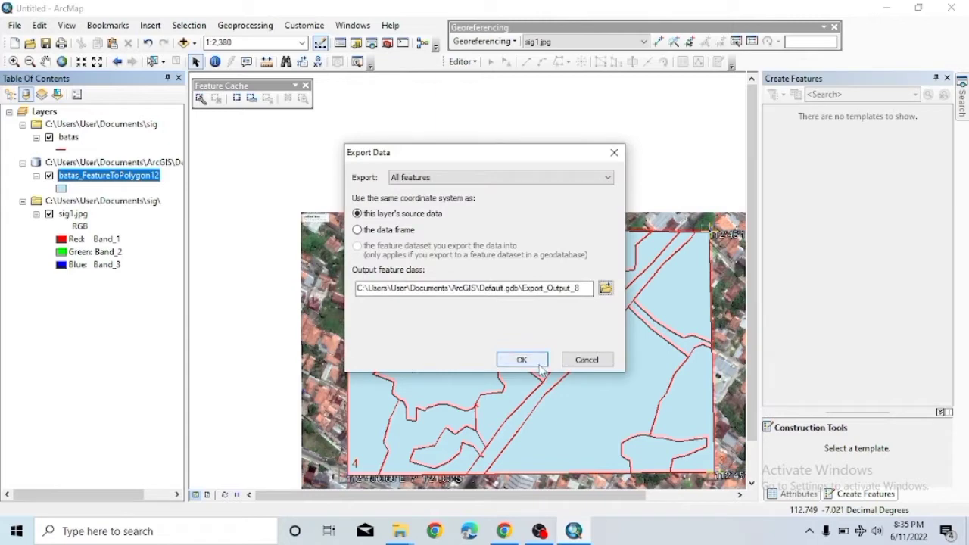
{"action": "left_click", "coordinate": [534, 361]}
{"action": "left_click", "coordinate": [541, 318]}
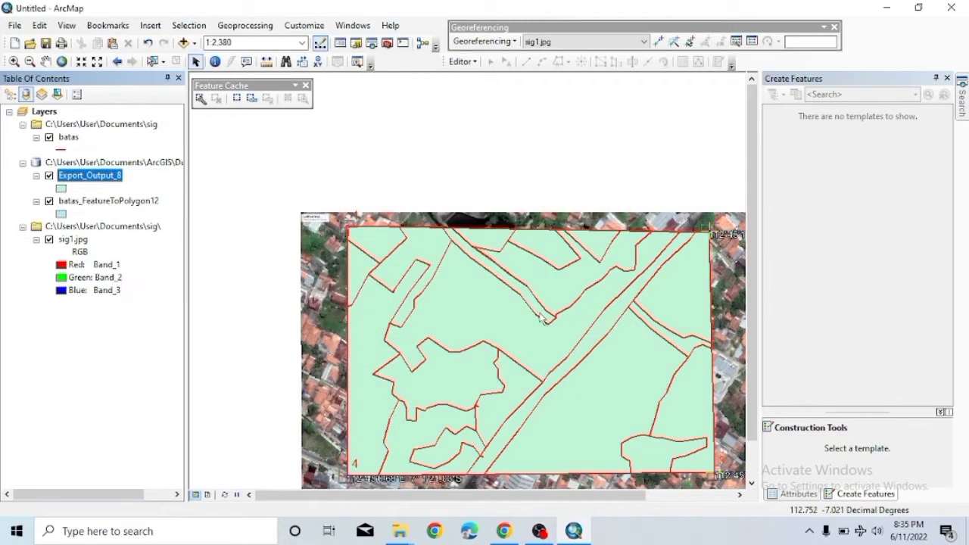
Rename the Export_Output_8 layer to pl_poly.
{"action": "double_click", "coordinate": [84, 175]}
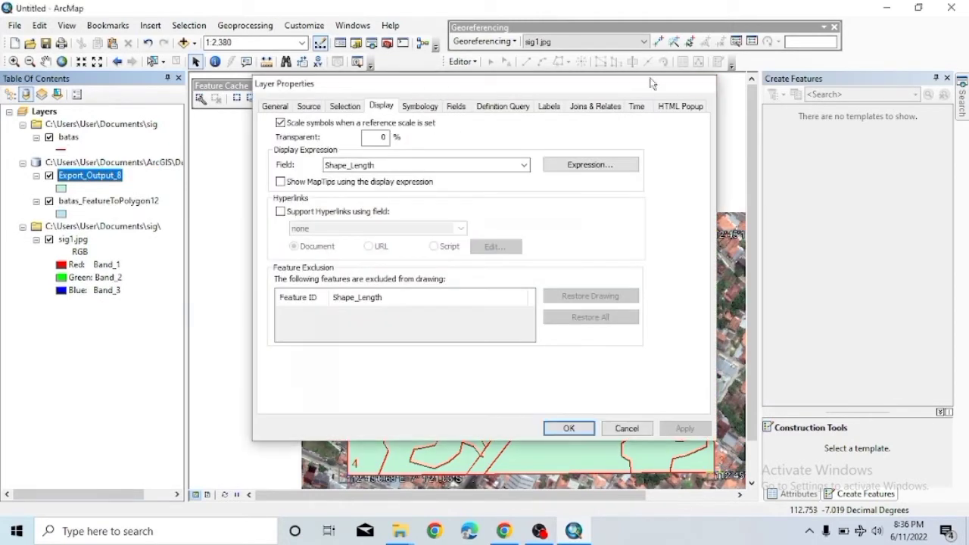
{"action": "key", "text": "Escape"}
{"action": "left_click", "coordinate": [106, 174]}
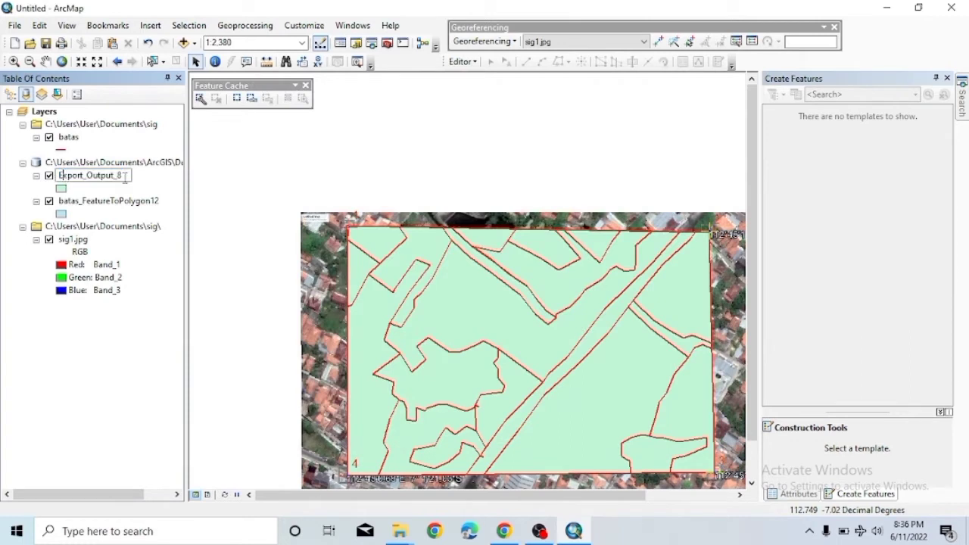
{"action": "double_click", "coordinate": [125, 175]}
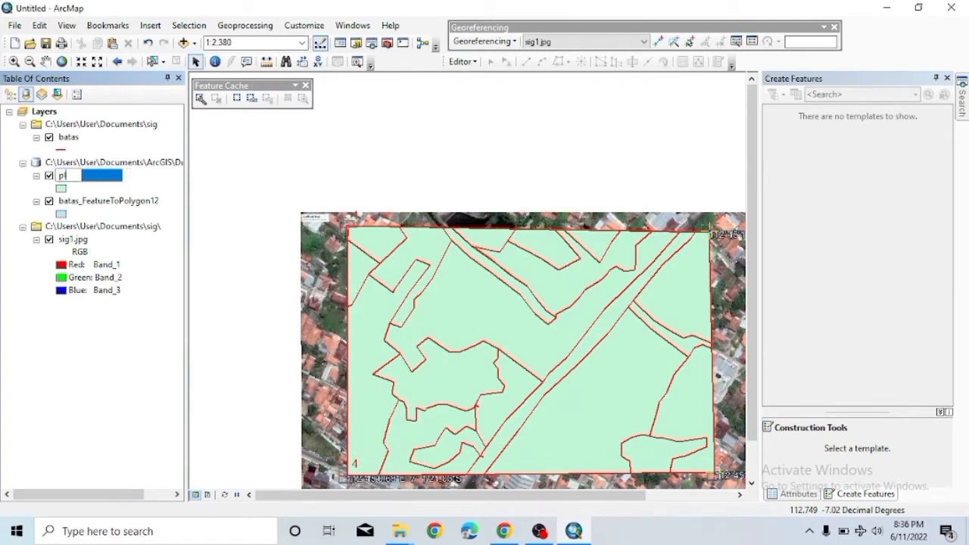
{"action": "key", "text": "Return"}
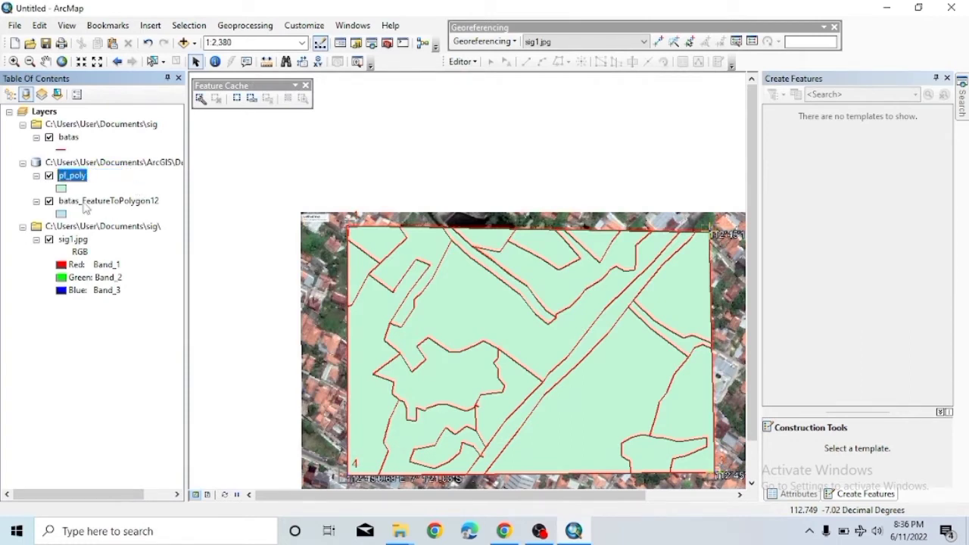
Remove the batas_FeatureToPolygon12 layer from the map.
{"action": "left_click", "coordinate": [63, 202]}
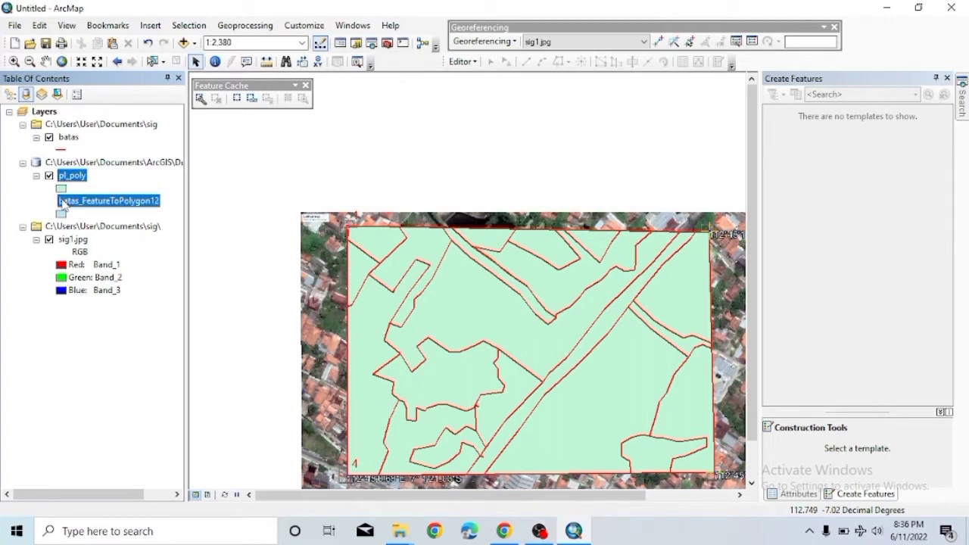
{"action": "right_click", "coordinate": [64, 203]}
{"action": "left_click", "coordinate": [80, 221]}
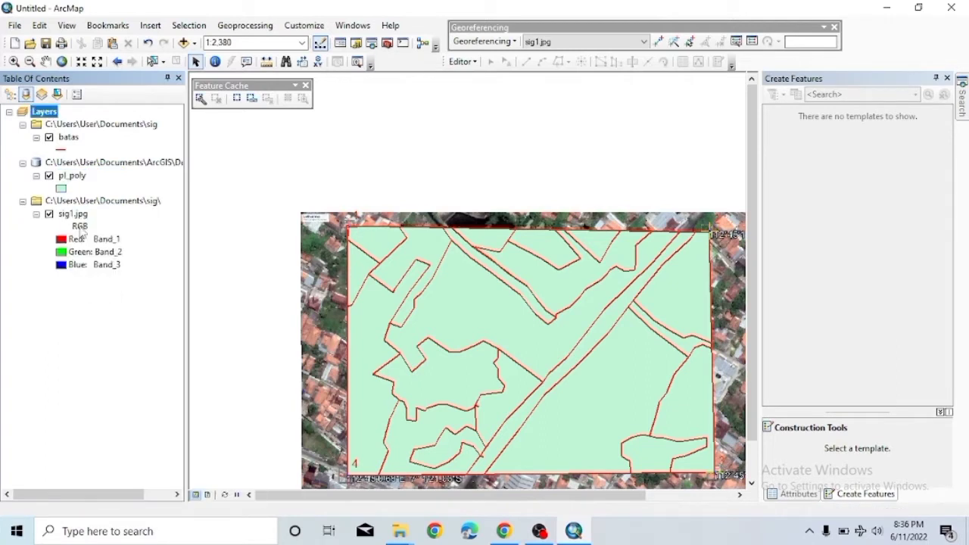
Set the pl_poly layer's display transparency to 70%.
{"action": "left_click", "coordinate": [69, 177]}
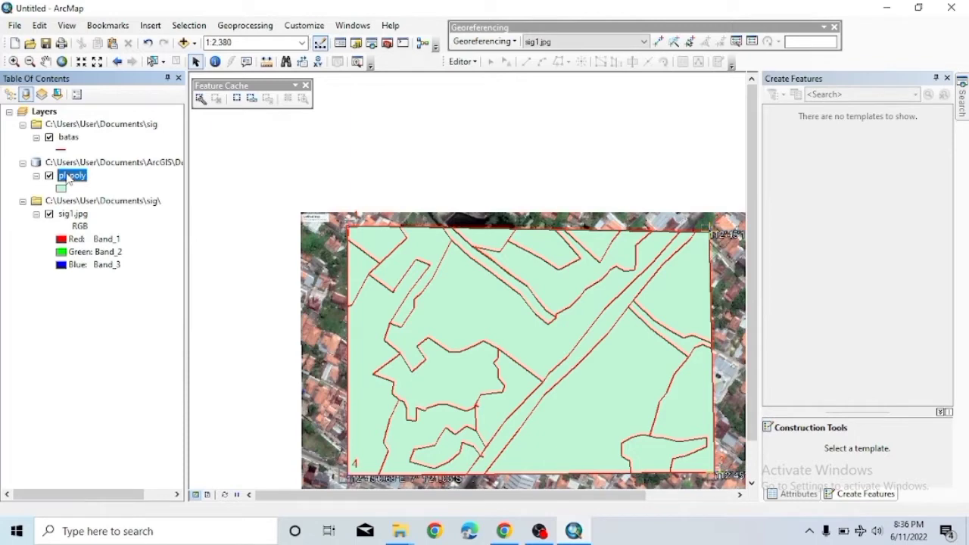
{"action": "right_click", "coordinate": [68, 177]}
{"action": "left_click", "coordinate": [106, 469]}
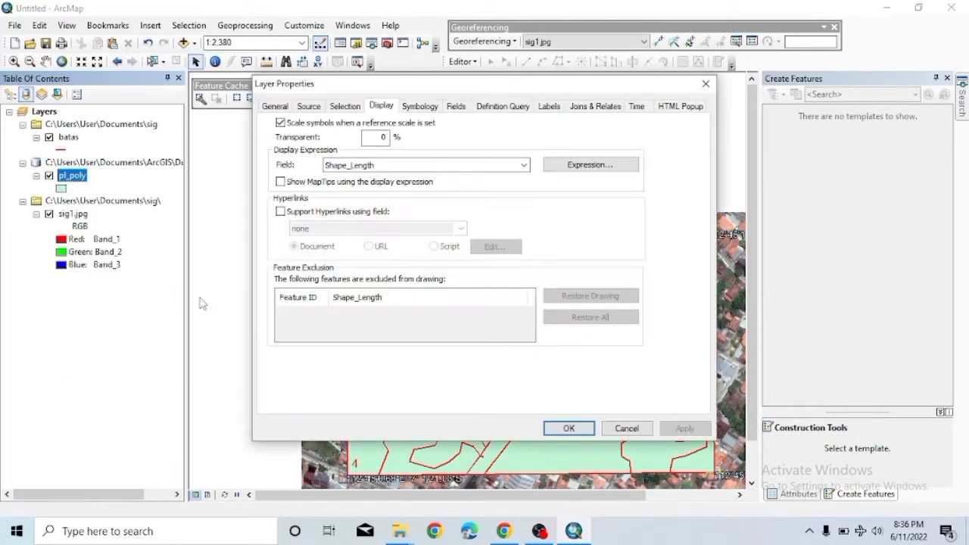
{"action": "key", "text": "BackSpace"}
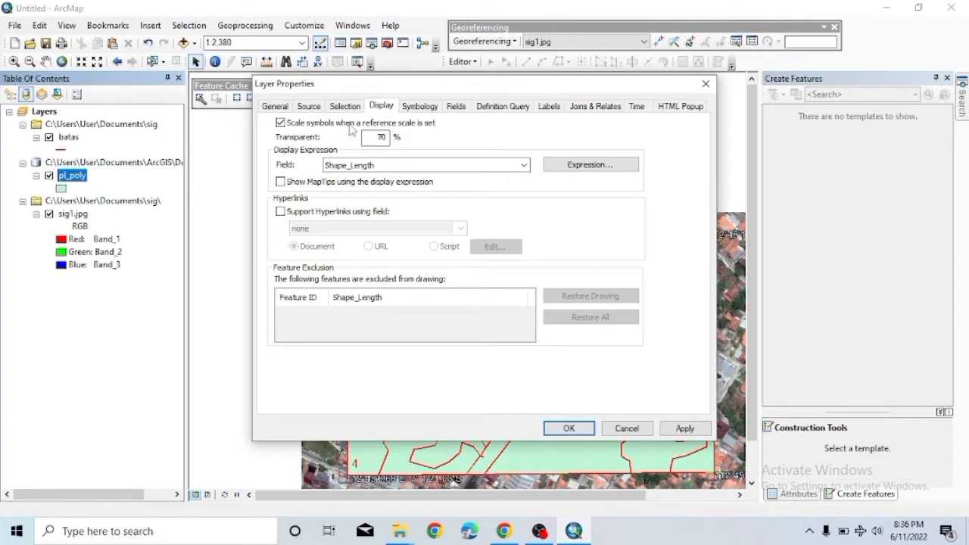
{"action": "left_click", "coordinate": [568, 428]}
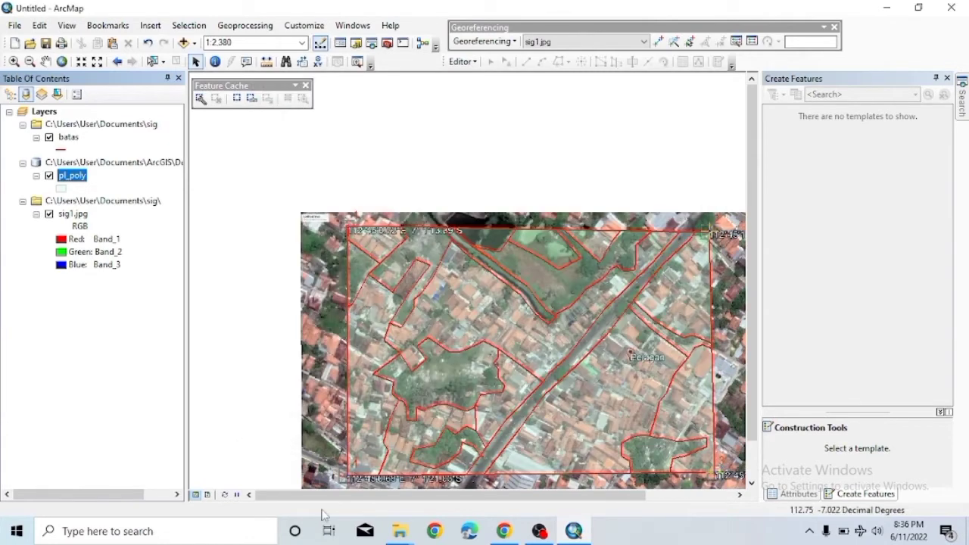
{"action": "left_click", "coordinate": [63, 179]}
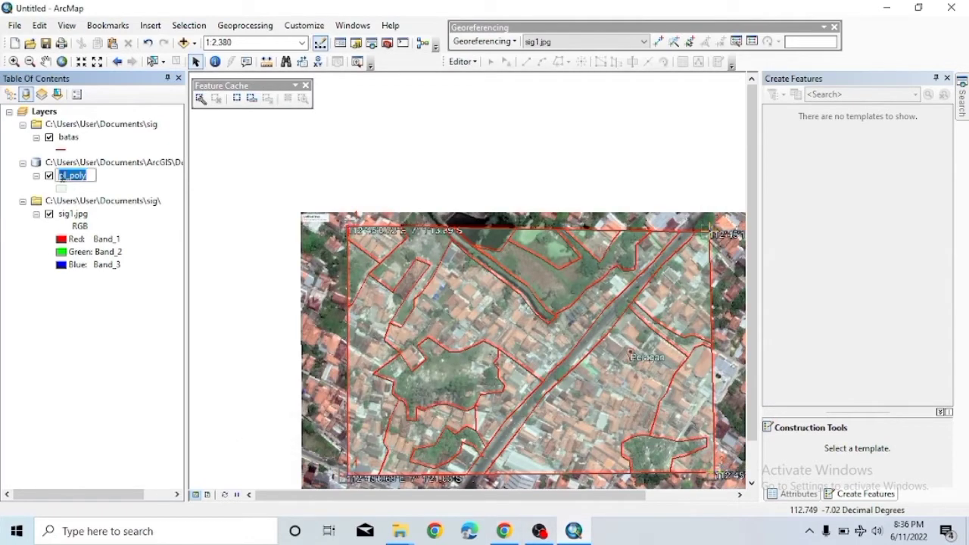
Open the pl_poly attribute table.
{"action": "right_click", "coordinate": [93, 177]}
{"action": "left_click", "coordinate": [115, 172]}
{"action": "right_click", "coordinate": [87, 176]}
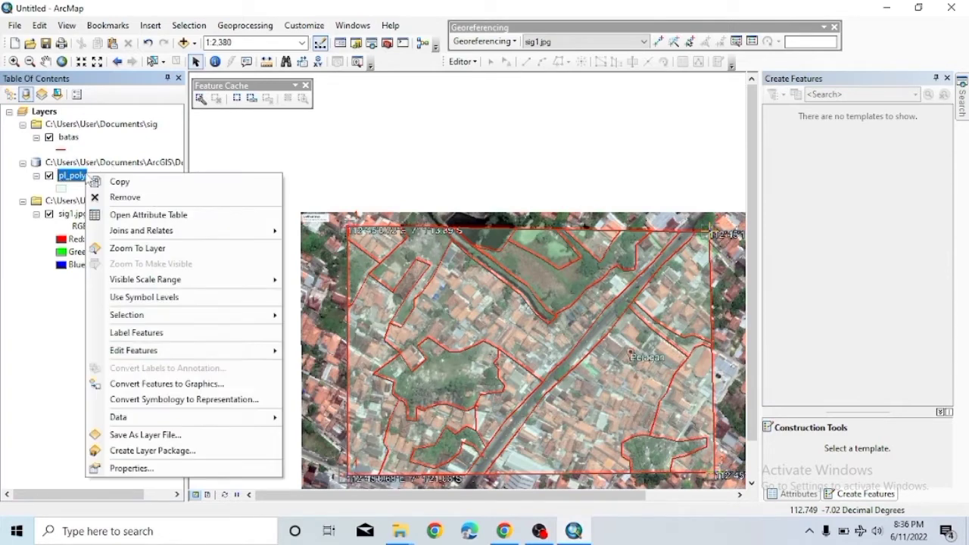
{"action": "left_click", "coordinate": [144, 214]}
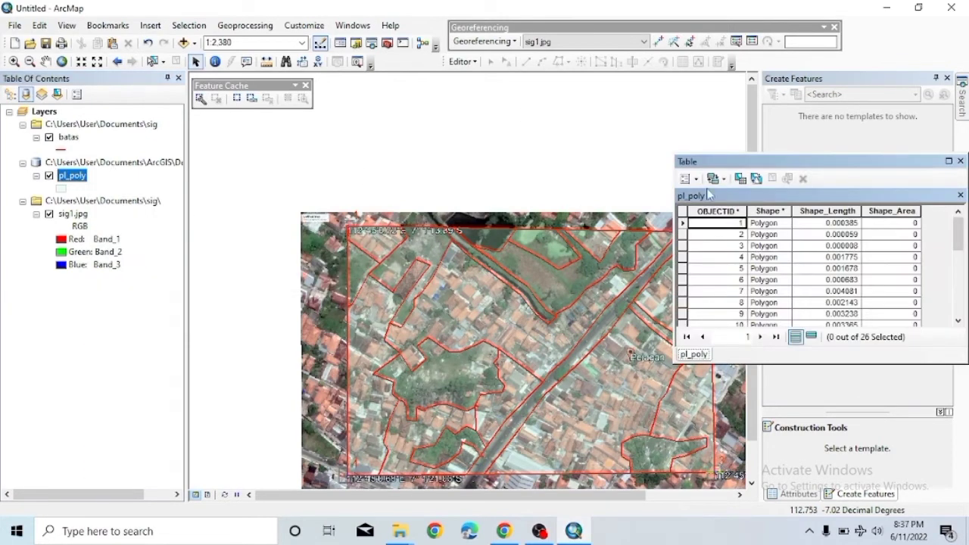
{"action": "scroll", "coordinate": [776, 281], "scroll_direction": "down", "scroll_amount": 5}
{"action": "scroll", "coordinate": [776, 282], "scroll_direction": "up", "scroll_amount": 5}
Add a Text field named keterangan to the table.
{"action": "left_click", "coordinate": [695, 180]}
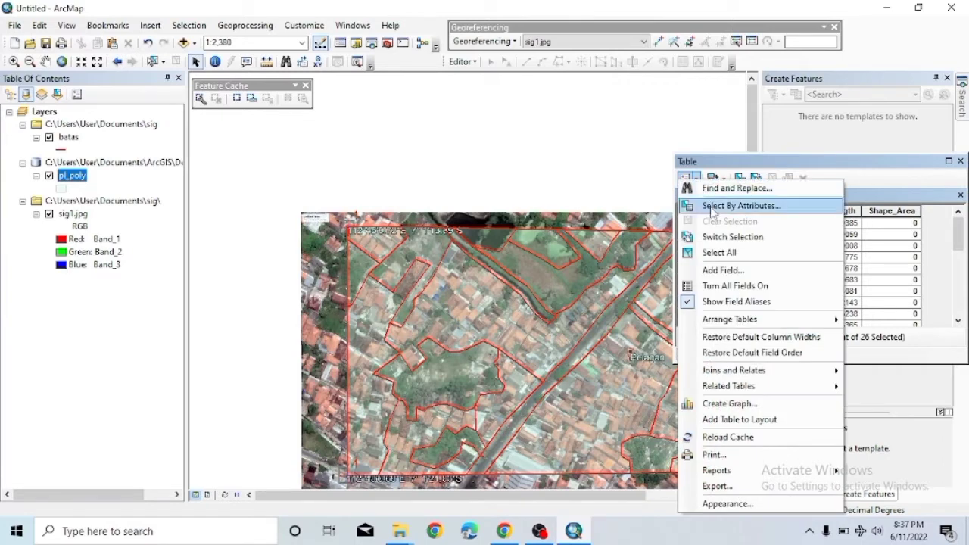
{"action": "left_click", "coordinate": [719, 270]}
{"action": "type", "text": "k"}
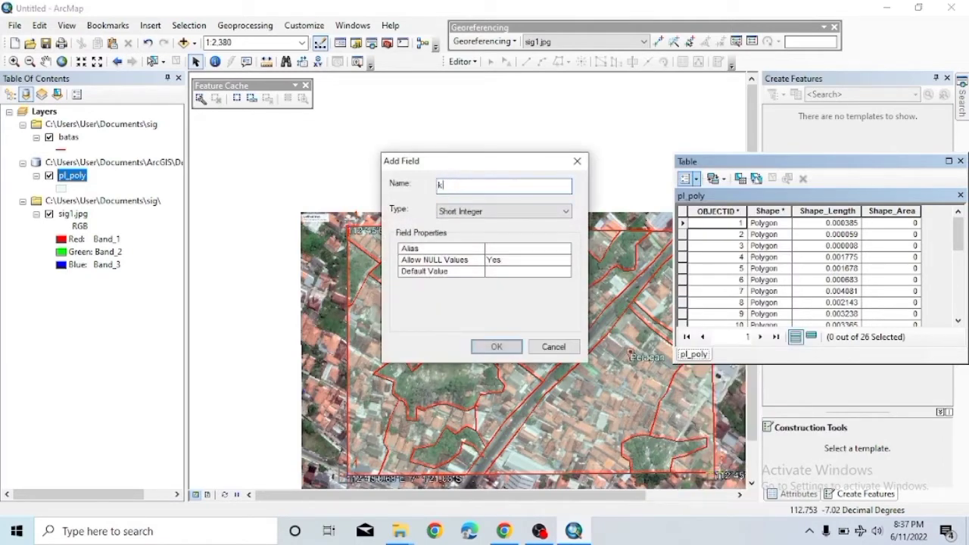
{"action": "type", "text": "eterangan"}
{"action": "left_click", "coordinate": [503, 212]}
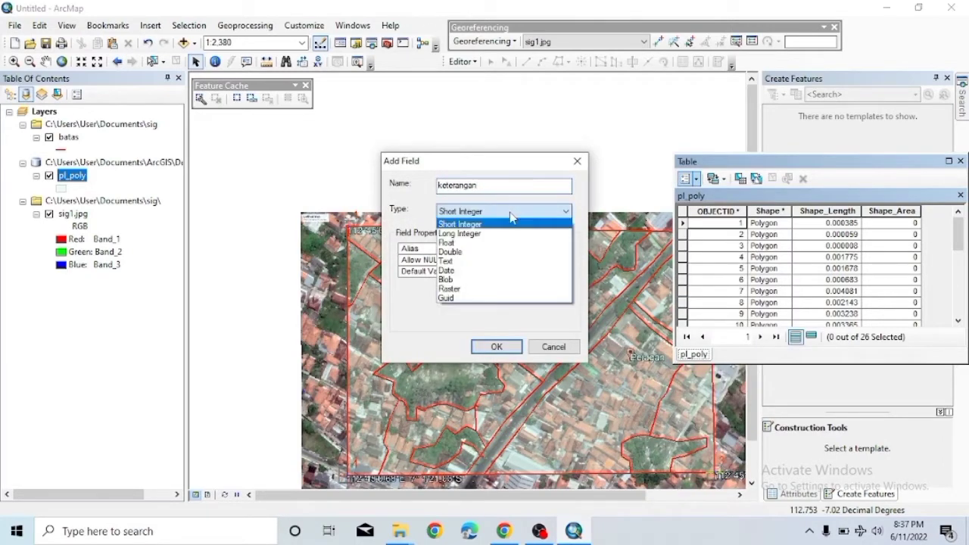
{"action": "left_click", "coordinate": [484, 262]}
{"action": "left_click", "coordinate": [501, 348]}
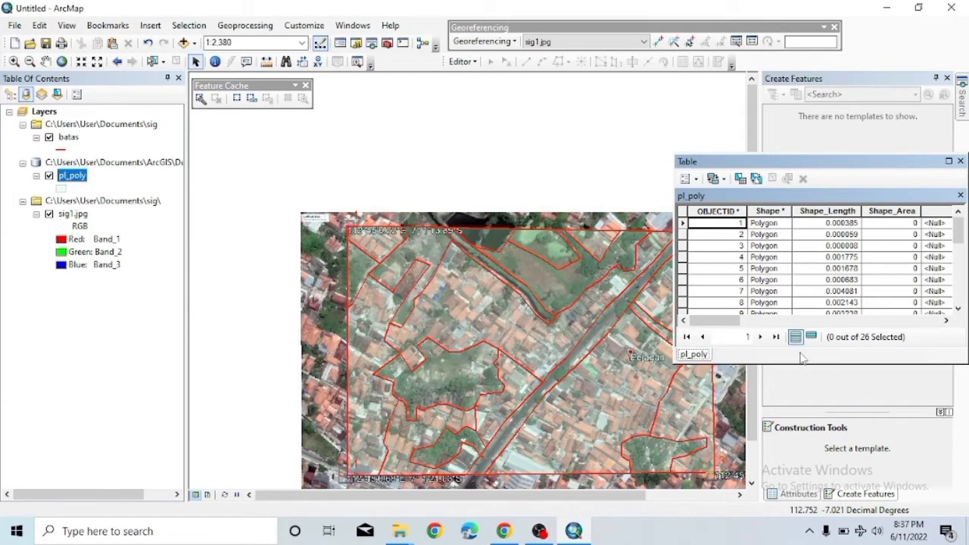
{"action": "left_click_drag", "start_coordinate": [725, 320], "coordinate": [927, 320]}
{"action": "left_click", "coordinate": [938, 256]}
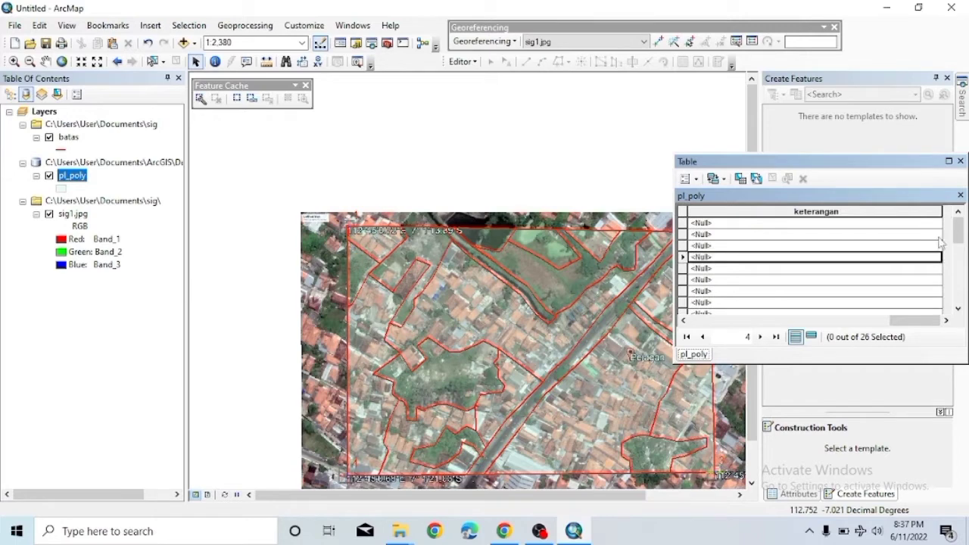
{"action": "left_click_drag", "start_coordinate": [913, 320], "coordinate": [805, 321]}
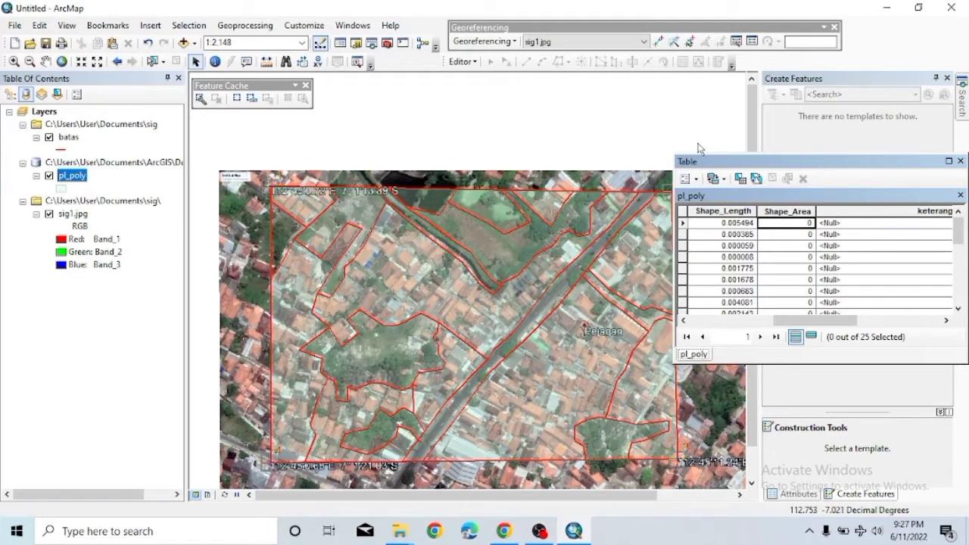
Start an editing session on pl_poly, continuing past the spatial reference warnings.
{"action": "left_click", "coordinate": [462, 61]}
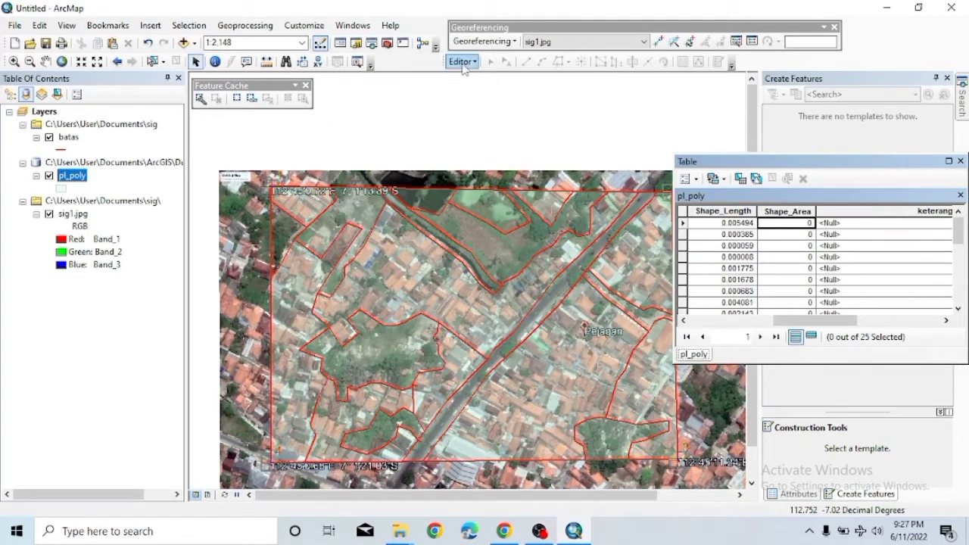
{"action": "left_click", "coordinate": [485, 75]}
{"action": "double_click", "coordinate": [353, 155]}
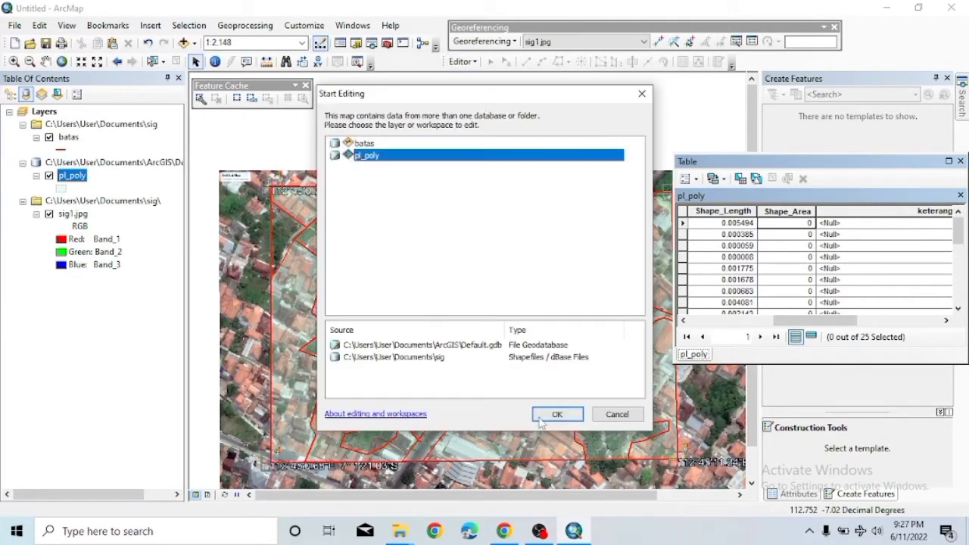
{"action": "left_click", "coordinate": [345, 174]}
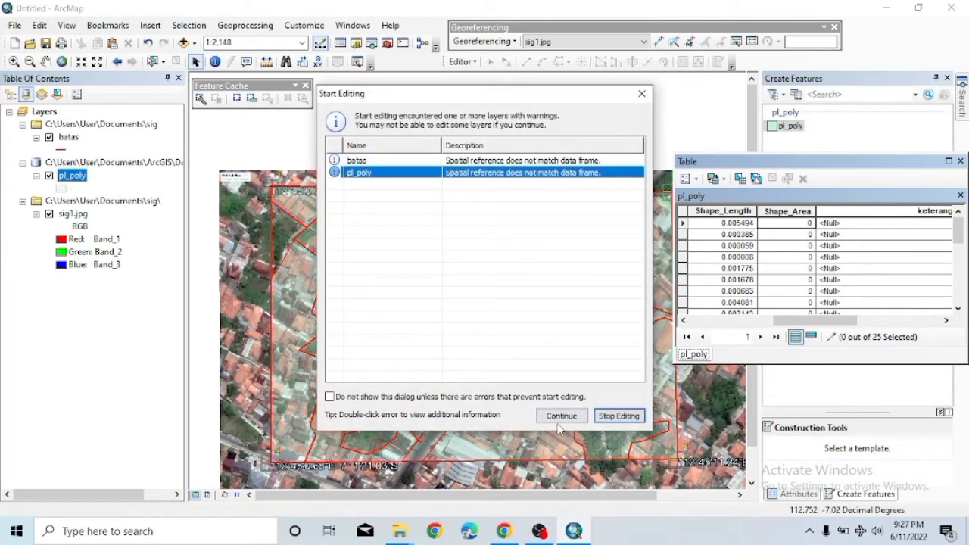
{"action": "left_click", "coordinate": [562, 416]}
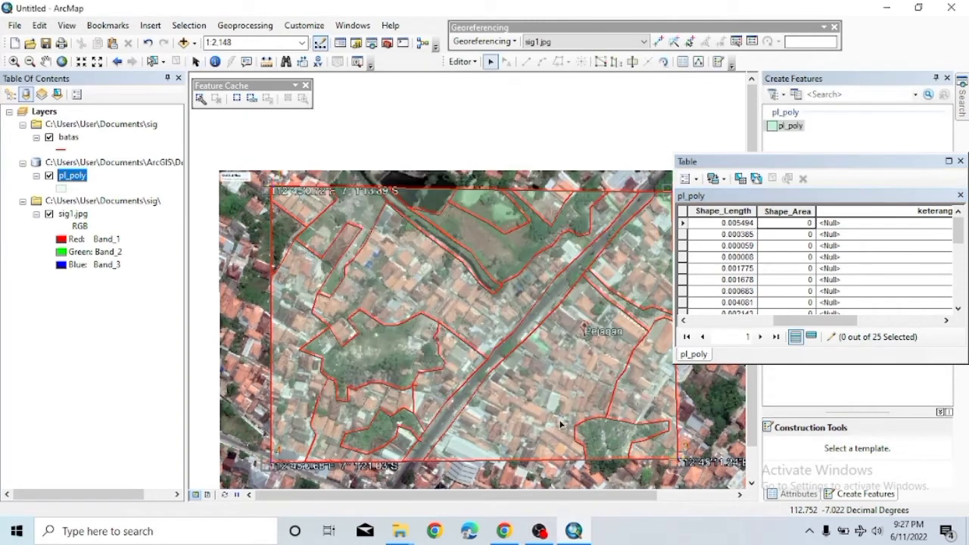
Select the eight parcels on the map and open Field Calculator for the keterangan column.
{"action": "left_click", "coordinate": [297, 392]}
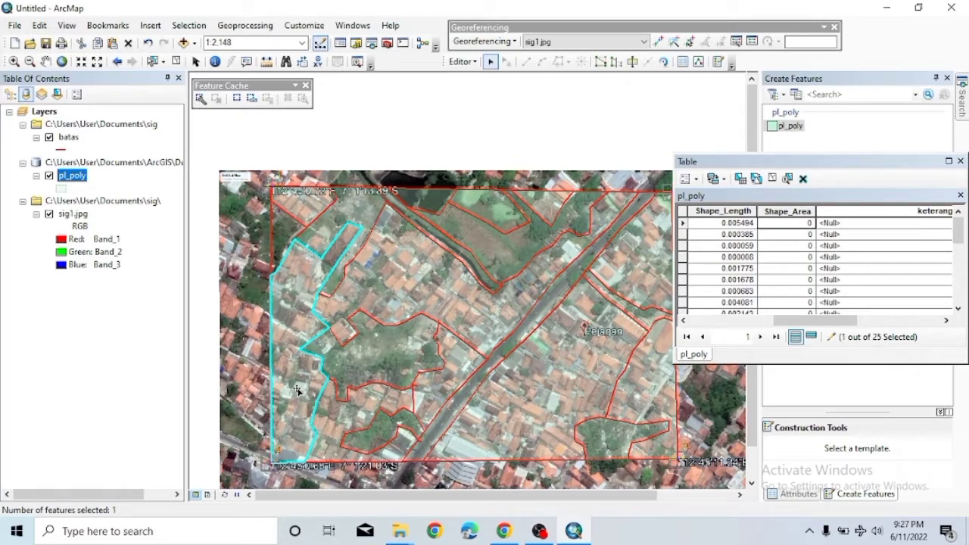
{"action": "left_click", "coordinate": [397, 410], "text": "shift"}
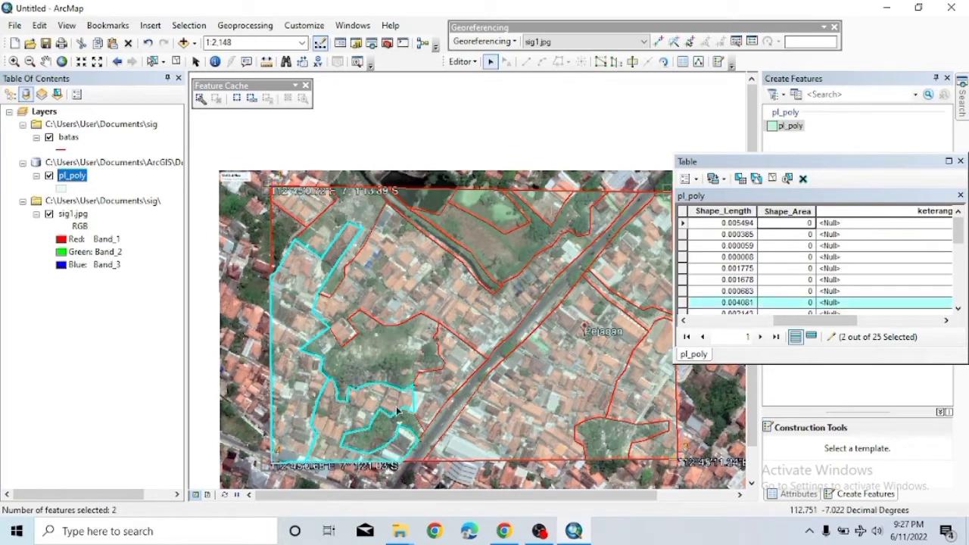
{"action": "left_click", "coordinate": [442, 390], "text": "shift"}
{"action": "left_click", "coordinate": [483, 313], "text": "shift"}
{"action": "left_click", "coordinate": [509, 361], "text": "shift"}
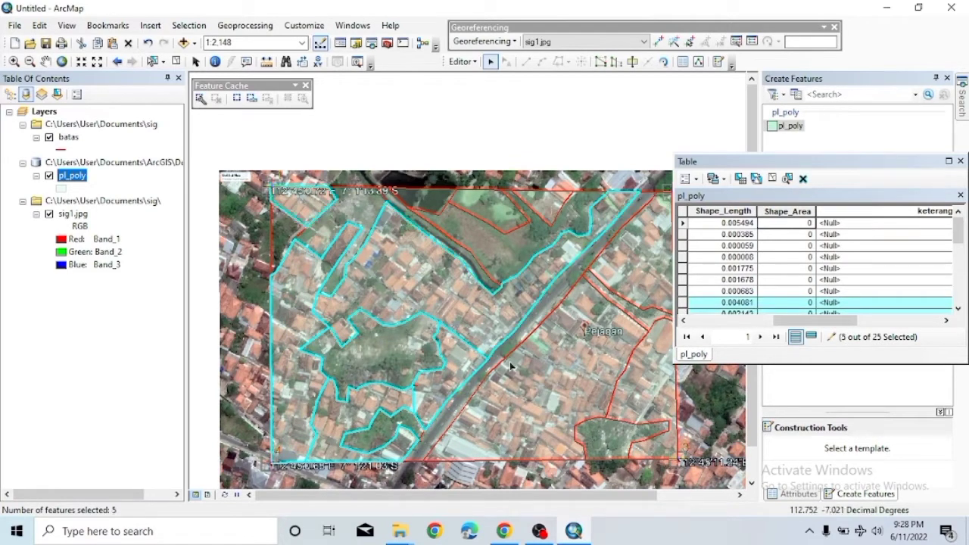
{"action": "left_click", "coordinate": [535, 413], "text": "shift"}
{"action": "left_click", "coordinate": [647, 403], "text": "shift"}
{"action": "left_click", "coordinate": [617, 277], "text": "shift"}
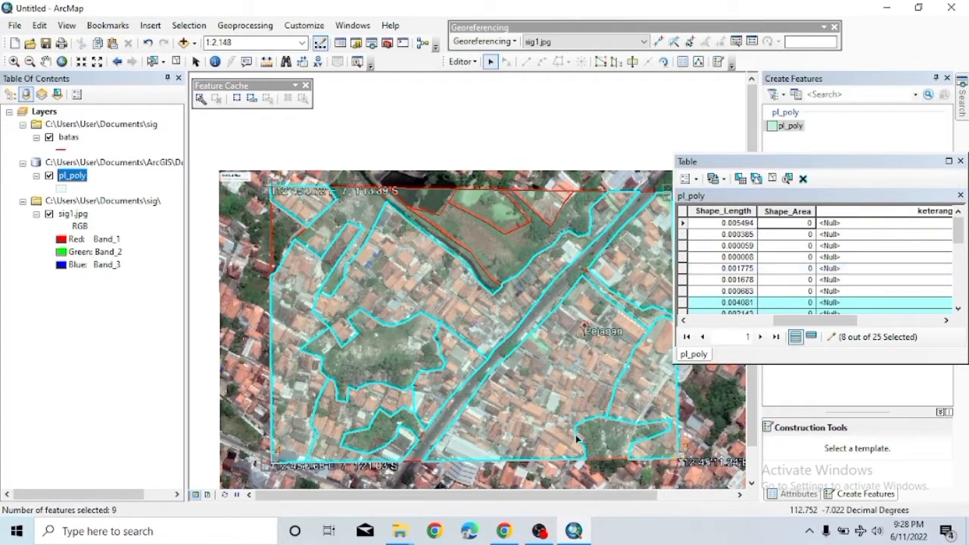
{"action": "left_click", "coordinate": [574, 398], "text": "shift"}
{"action": "left_click", "coordinate": [574, 398], "text": "shift"}
{"action": "left_click", "coordinate": [654, 414], "text": "shift"}
{"action": "left_click", "coordinate": [654, 414], "text": "shift"}
{"action": "right_click", "coordinate": [860, 213]}
{"action": "left_click", "coordinate": [863, 303]}
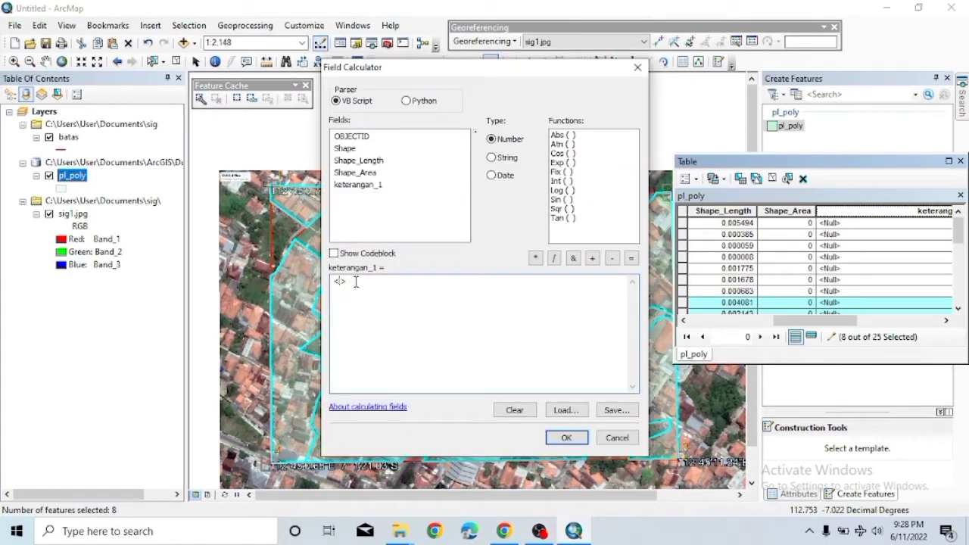
Calculate keterangan_1 as "pemukiman" for the eight selected parcels.
{"action": "key", "text": "BackSpace"}
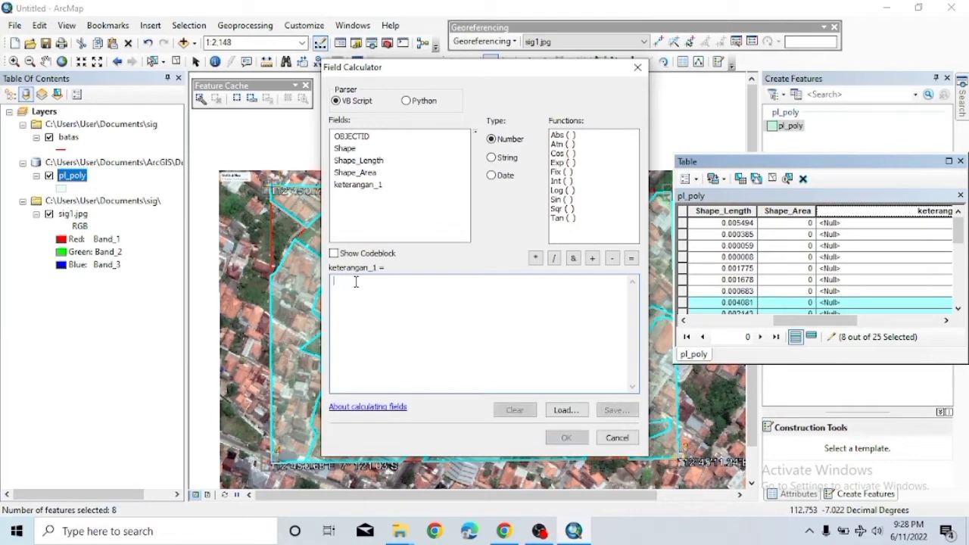
{"action": "type", "text": "\"pemukiman"}
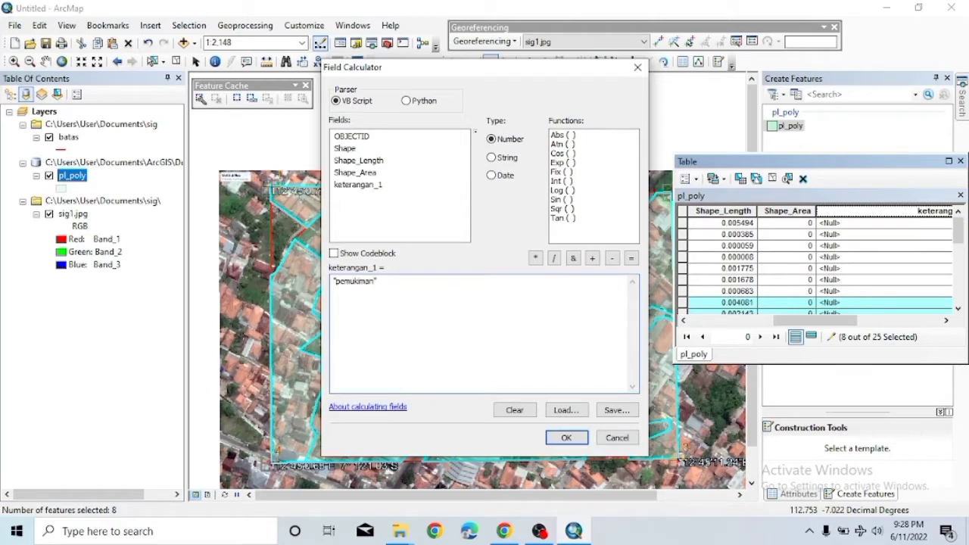
{"action": "left_click", "coordinate": [566, 437]}
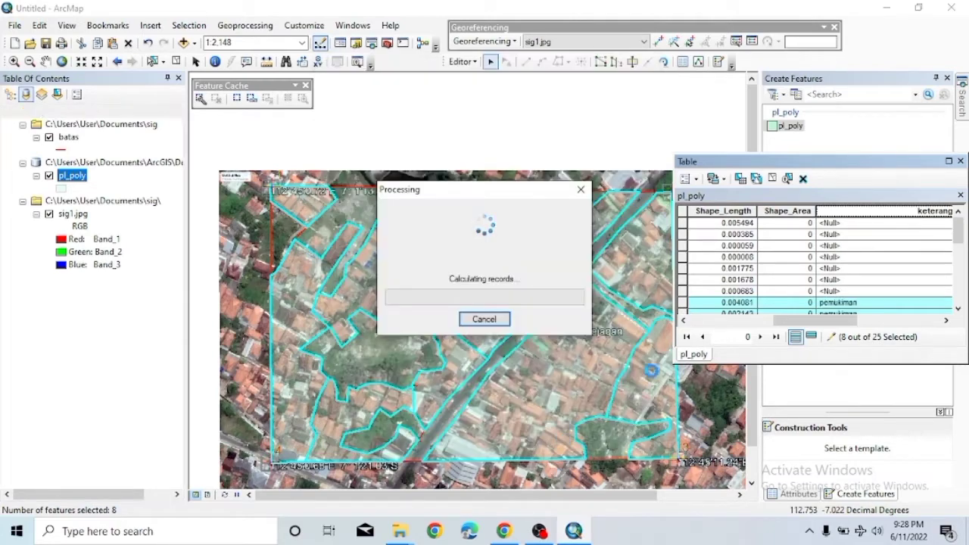
{"action": "scroll", "coordinate": [830, 282], "scroll_direction": "down", "scroll_amount": 5}
{"action": "scroll", "coordinate": [836, 276], "scroll_direction": "up", "scroll_amount": 5}
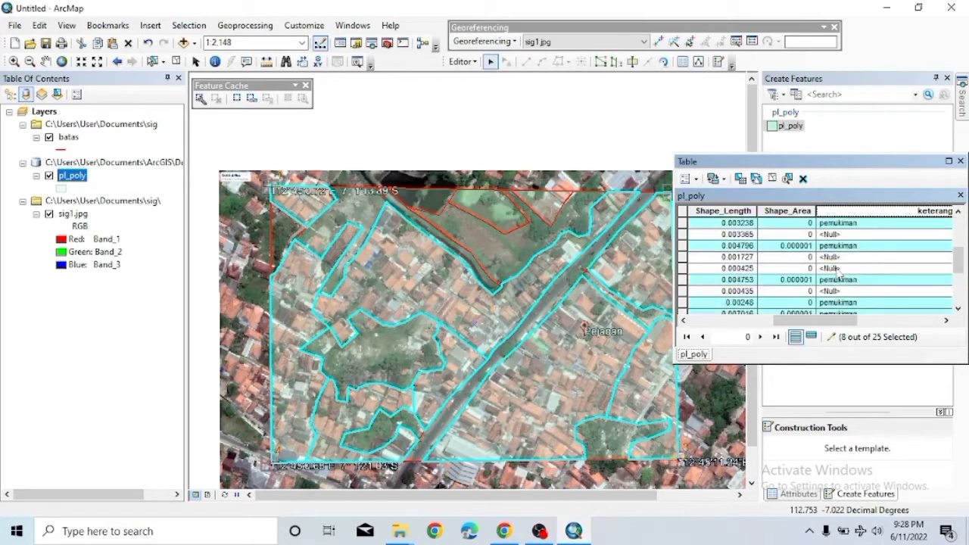
{"action": "left_click", "coordinate": [369, 206]}
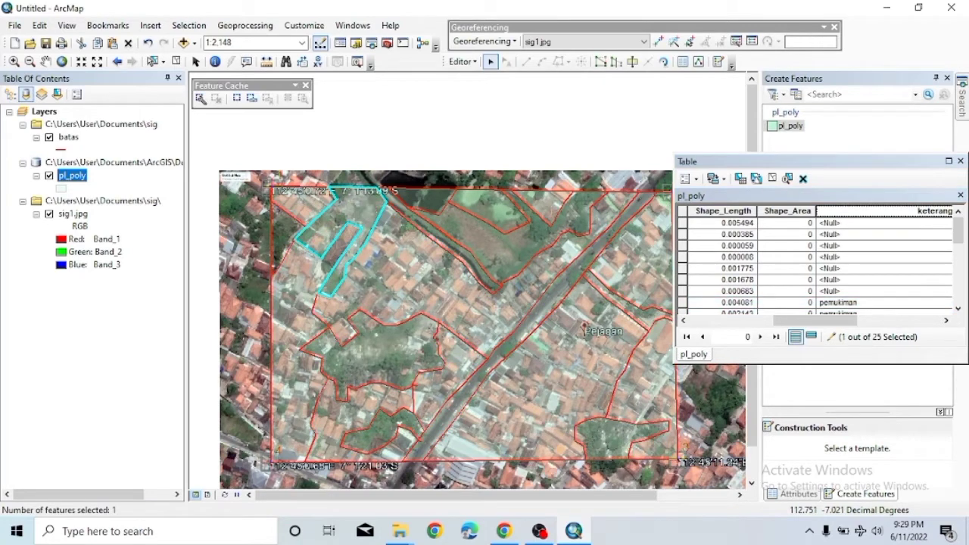
Calculate keterangan_1 as 'lahan kosong' for the two western parcels, then clear the selection.
{"action": "double_click", "coordinate": [370, 205]}
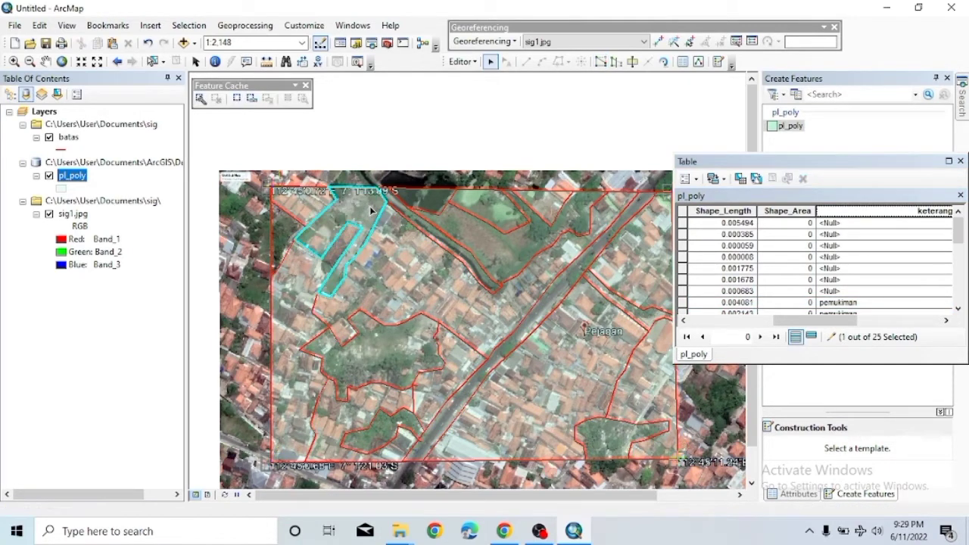
{"action": "left_click", "coordinate": [387, 347], "text": "shift"}
{"action": "right_click", "coordinate": [877, 212]}
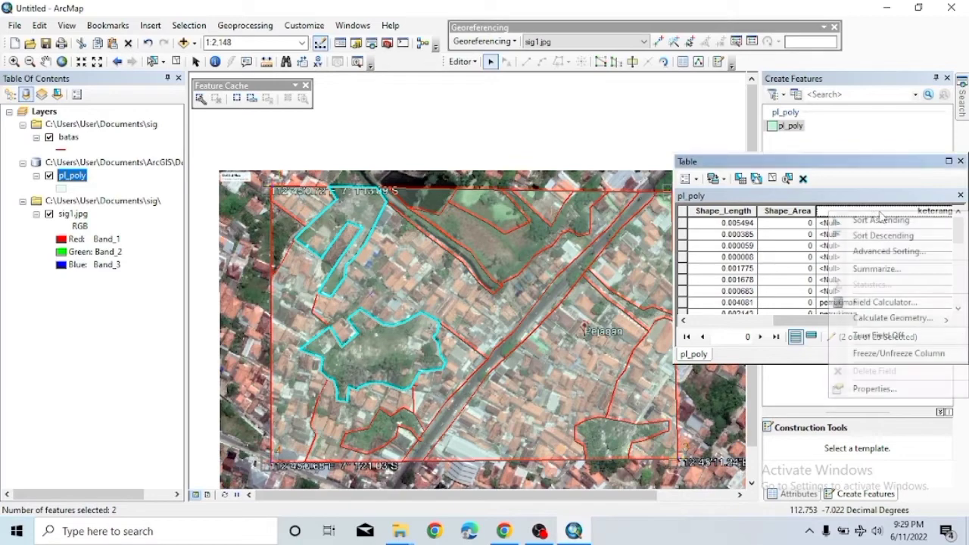
{"action": "left_click", "coordinate": [870, 300]}
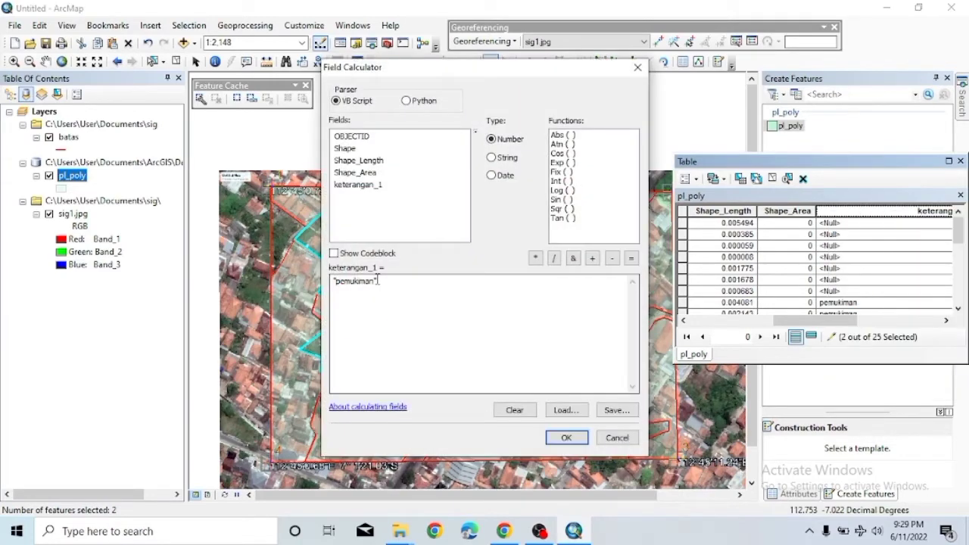
{"action": "left_click", "coordinate": [378, 280]}
{"action": "key", "text": "BackSpace"}
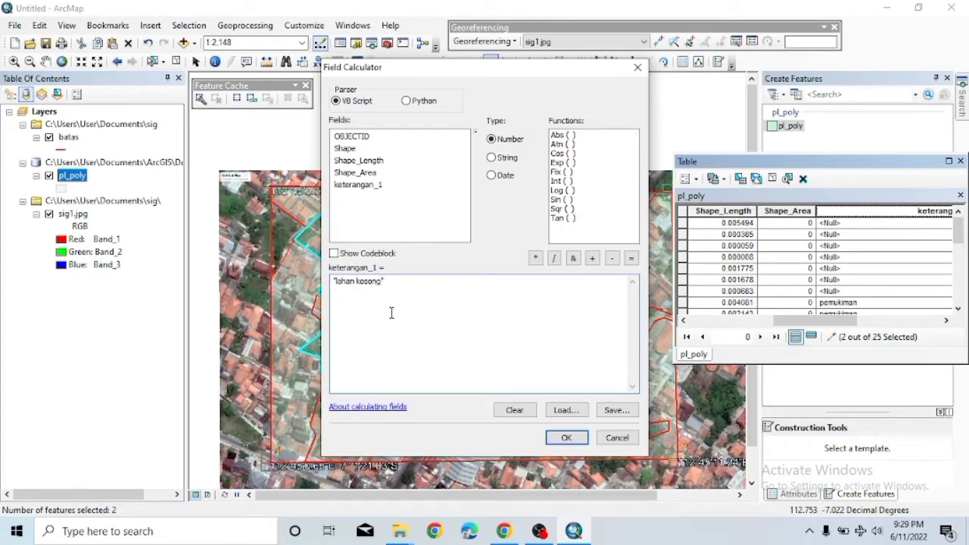
{"action": "left_click", "coordinate": [566, 437]}
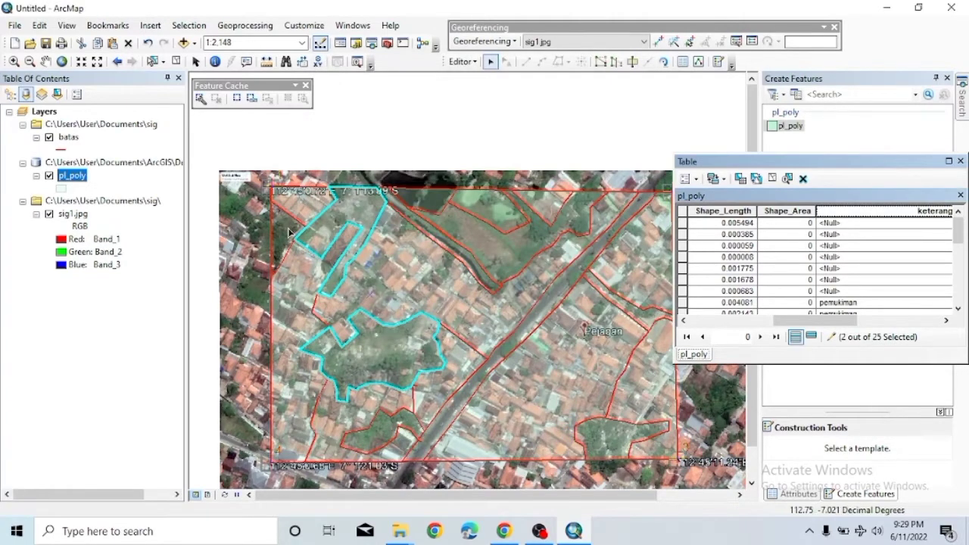
{"action": "left_click", "coordinate": [288, 234]}
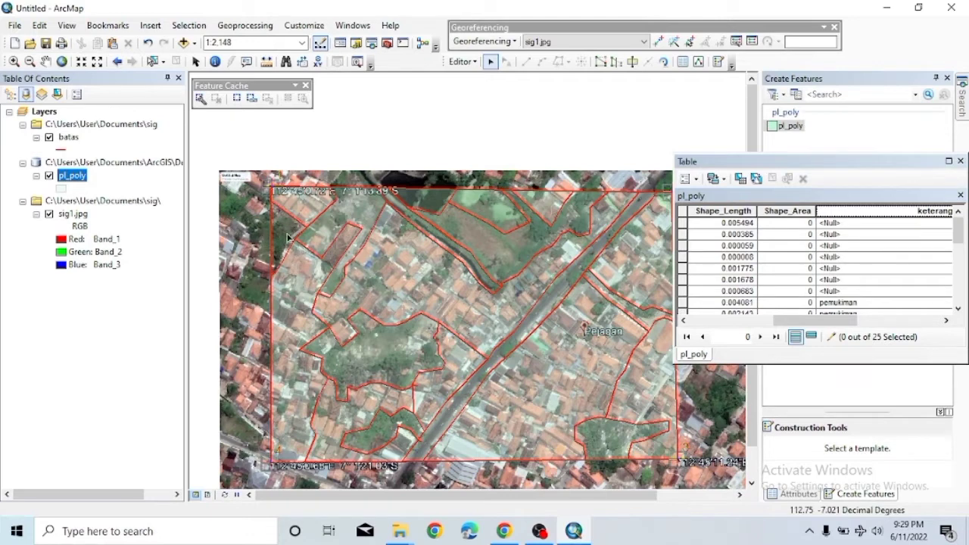
Select the two small green parcels in the lower part of the map.
{"action": "left_click", "coordinate": [522, 244]}
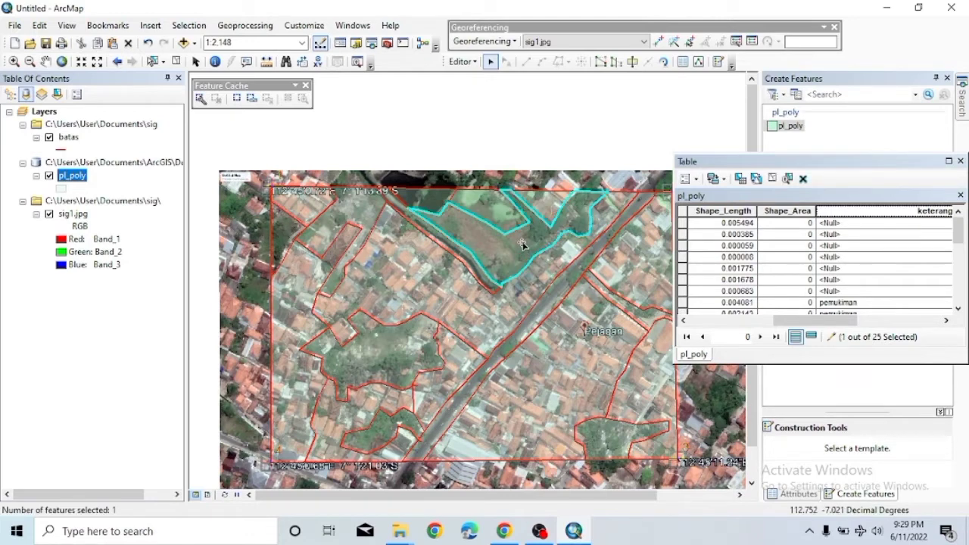
{"action": "left_click", "coordinate": [522, 245]}
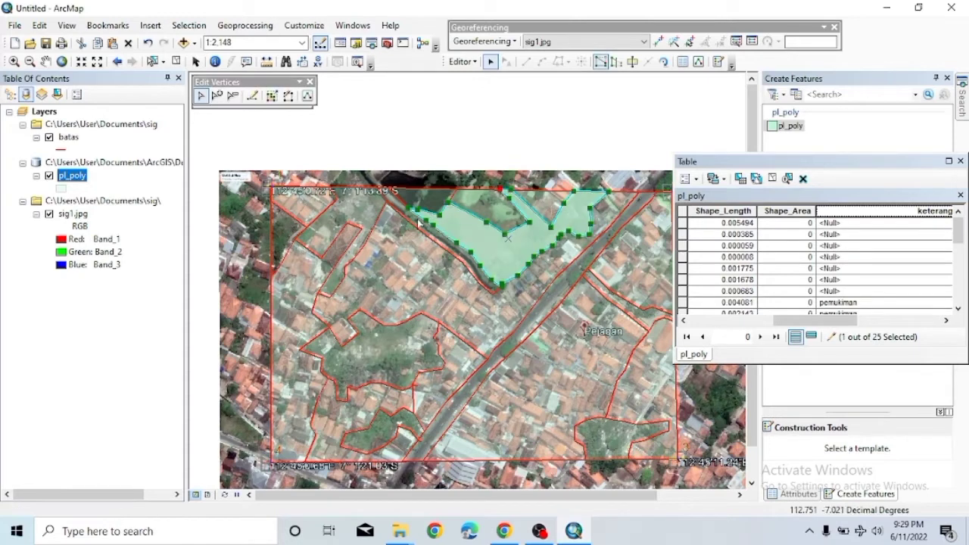
{"action": "left_click", "coordinate": [531, 242]}
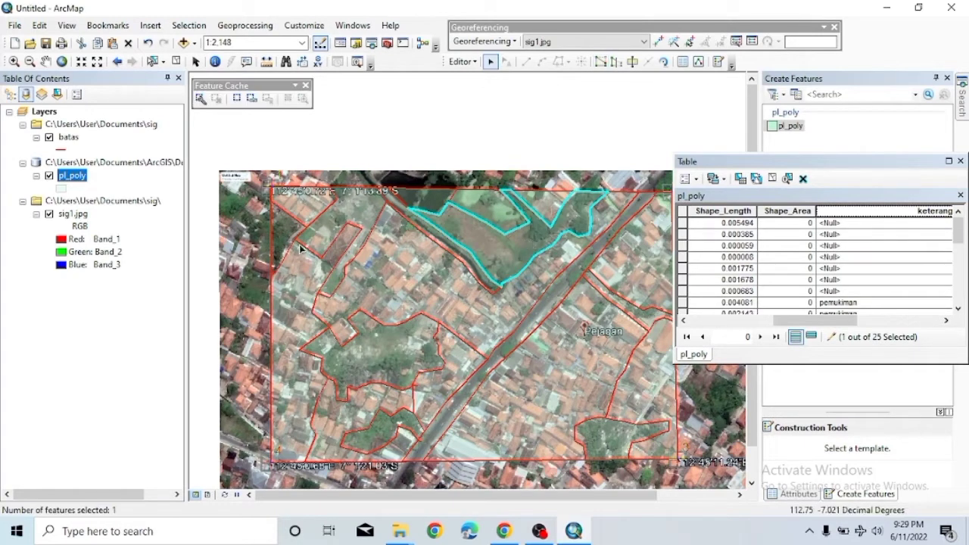
{"action": "left_click", "coordinate": [403, 360]}
{"action": "left_click", "coordinate": [603, 448]}
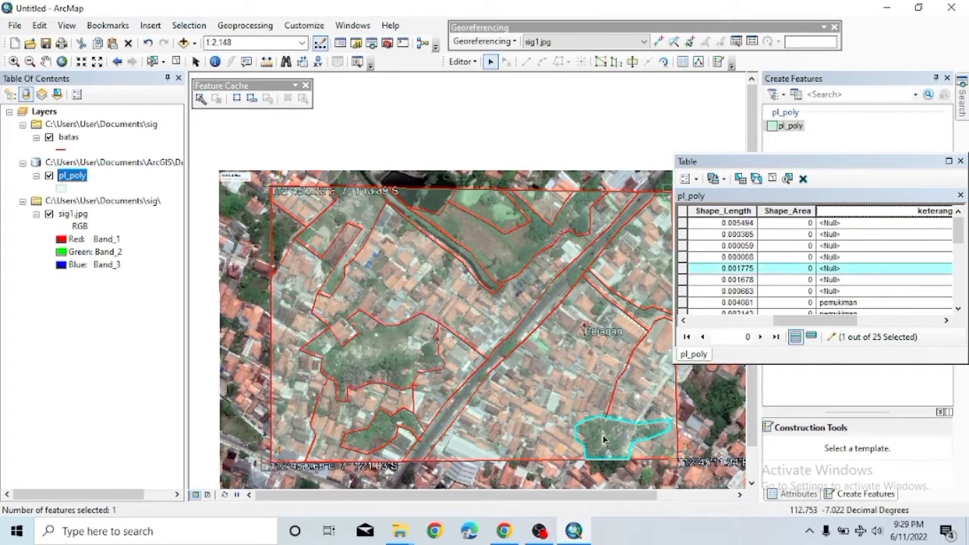
{"action": "left_click", "coordinate": [600, 445]}
{"action": "left_click", "coordinate": [387, 346], "text": "shift"}
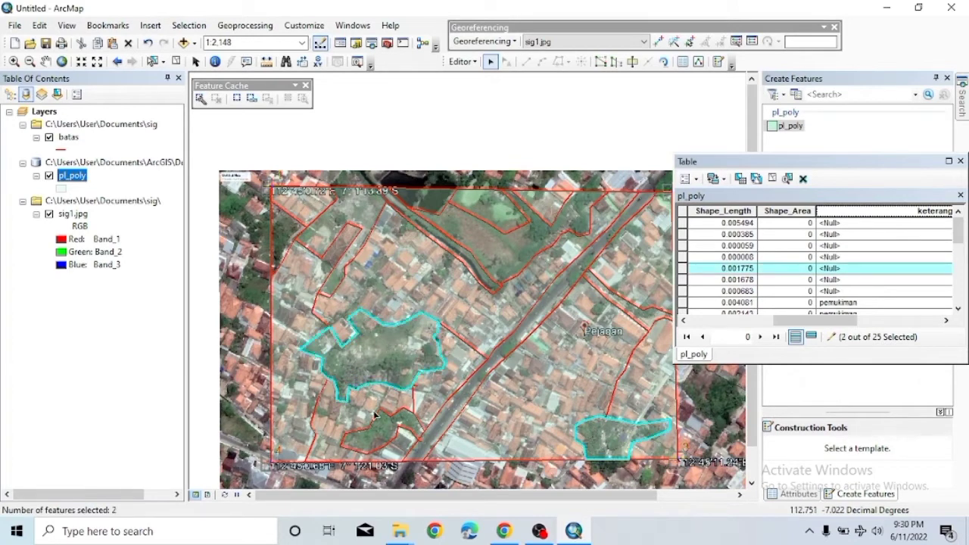
{"action": "left_click", "coordinate": [373, 432], "text": "shift"}
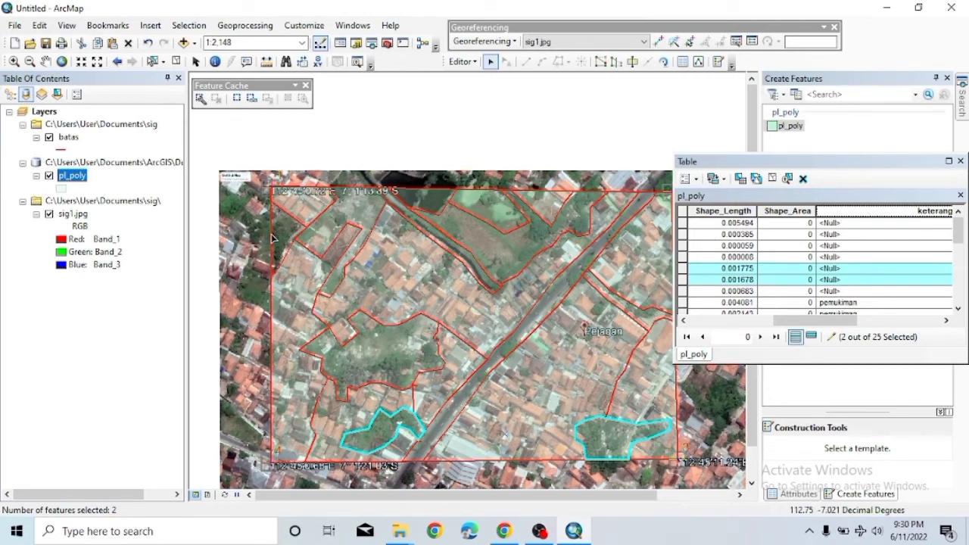
{"action": "left_click", "coordinate": [367, 421], "text": "shift"}
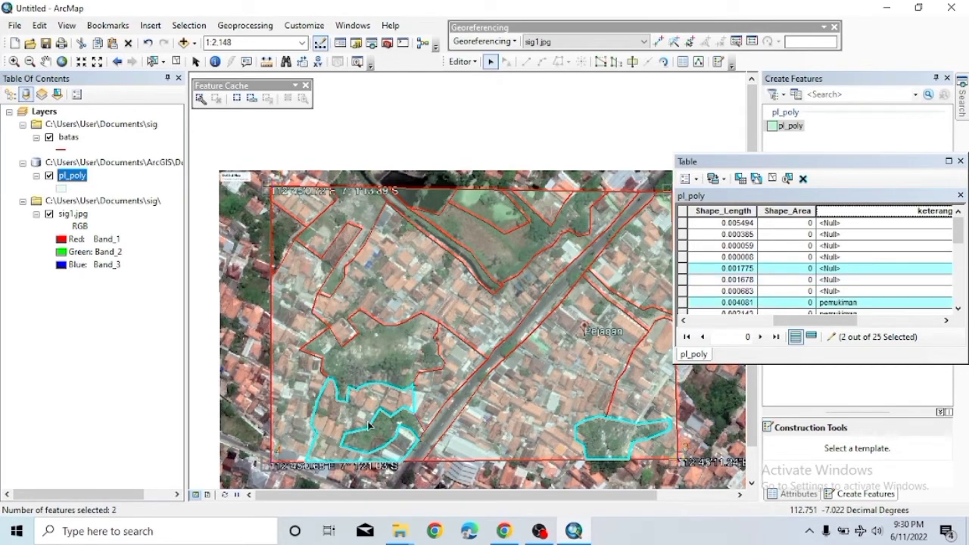
{"action": "left_click", "coordinate": [379, 430], "text": "ctrl"}
{"action": "left_click", "coordinate": [379, 429], "text": "shift"}
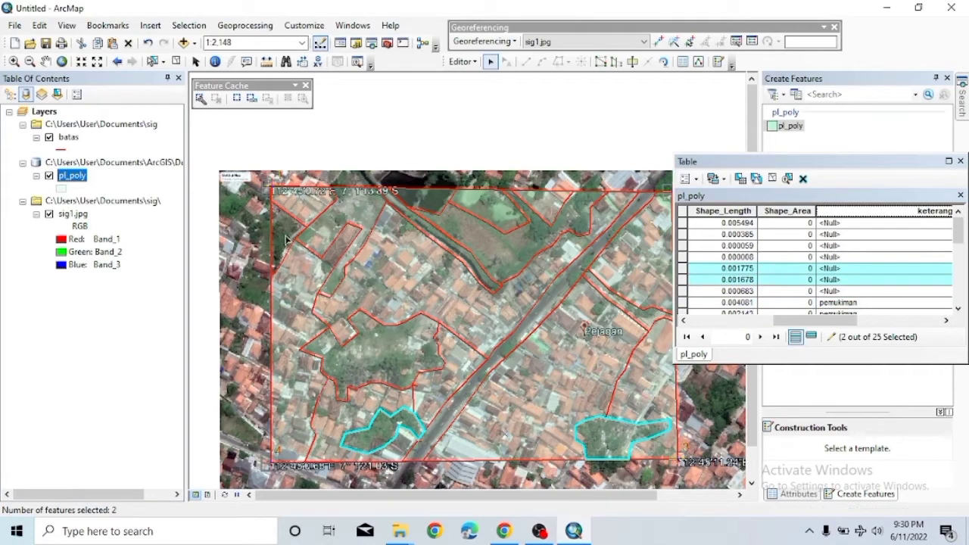
Calculate keterangan_1 as 'lahan terbuka hijau' for those two parcels and clear the selection.
{"action": "right_click", "coordinate": [892, 212]}
{"action": "left_click", "coordinate": [867, 299]}
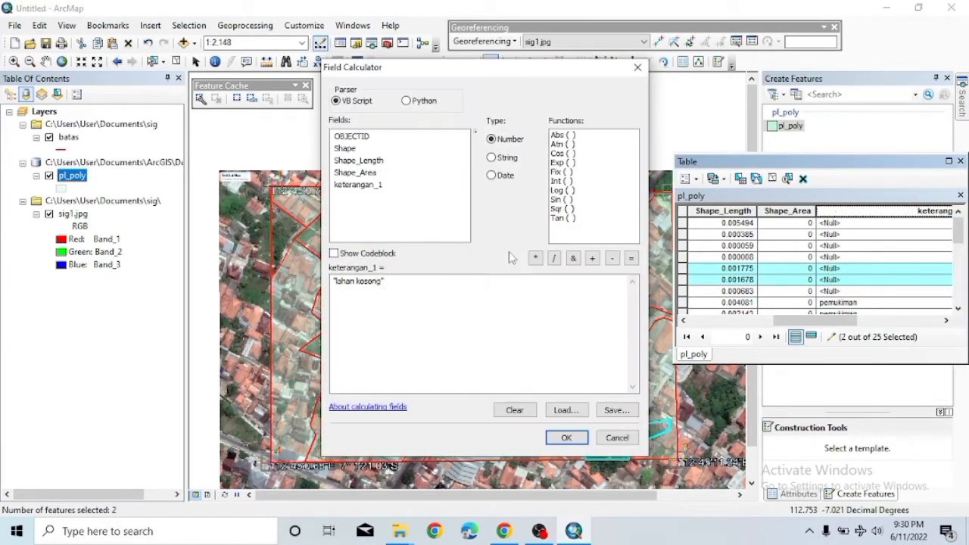
{"action": "type", "text": "\"lahan kosong\""}
{"action": "left_click", "coordinate": [566, 438]}
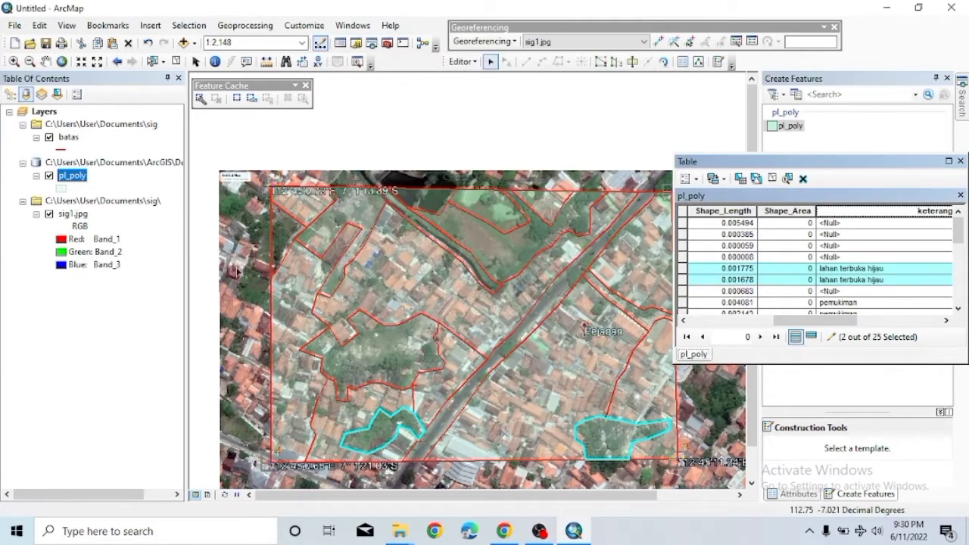
{"action": "left_click", "coordinate": [282, 240]}
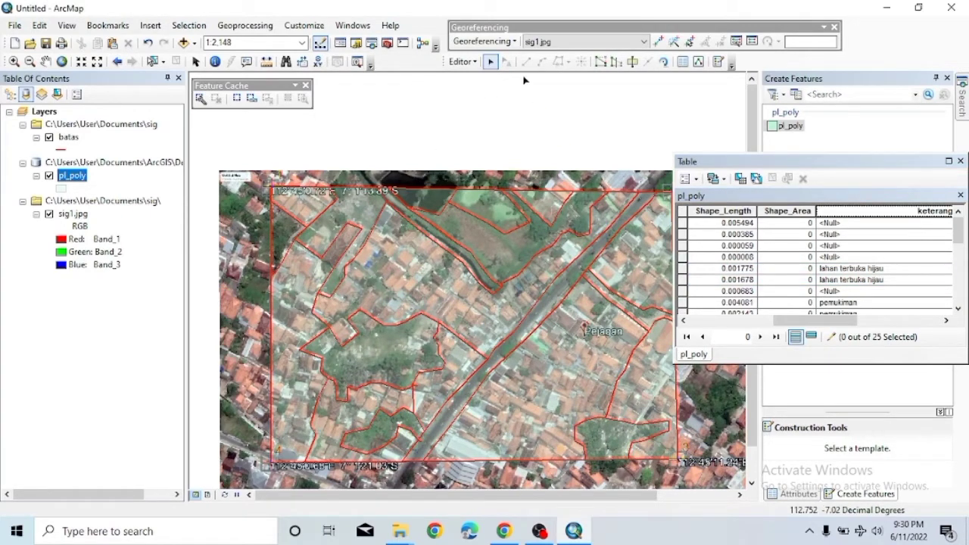
Select the two parcels along the top edge and calculate their keterangan_1 as 'tambak'.
{"action": "scroll", "coordinate": [876, 286], "scroll_direction": "down", "scroll_amount": 3}
{"action": "scroll", "coordinate": [876, 286], "scroll_direction": "up", "scroll_amount": 3}
{"action": "left_click", "coordinate": [842, 235]}
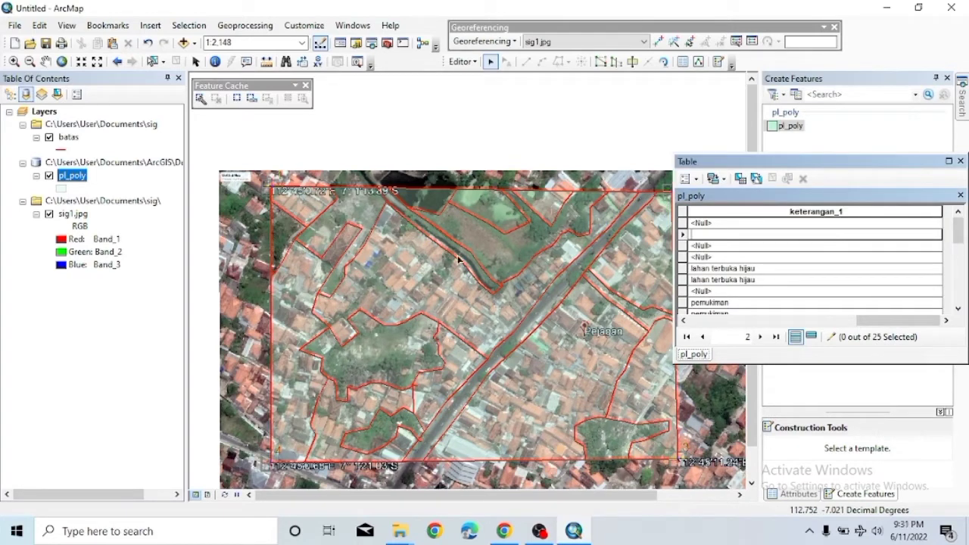
{"action": "left_click", "coordinate": [425, 211]}
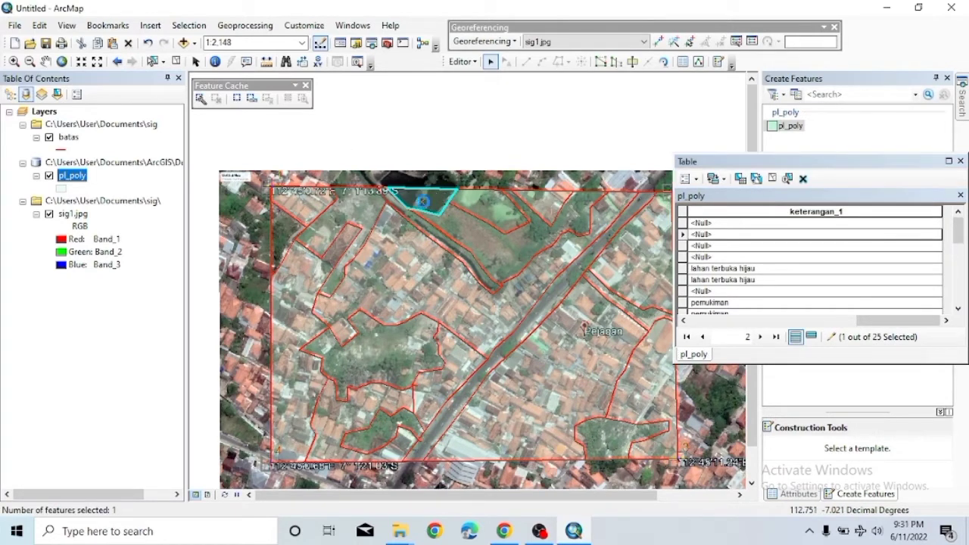
{"action": "left_click", "coordinate": [469, 216], "text": "shift"}
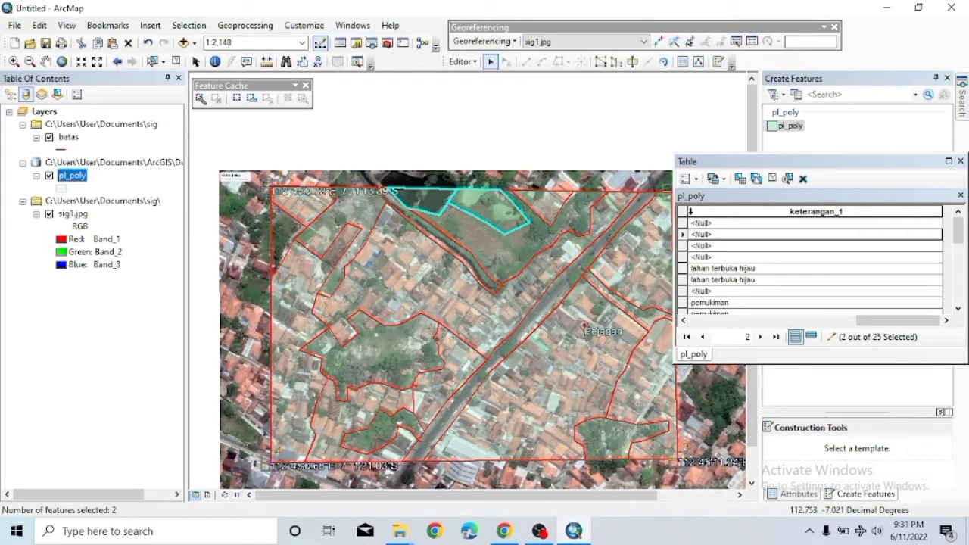
{"action": "right_click", "coordinate": [730, 212]}
{"action": "left_click", "coordinate": [776, 303]}
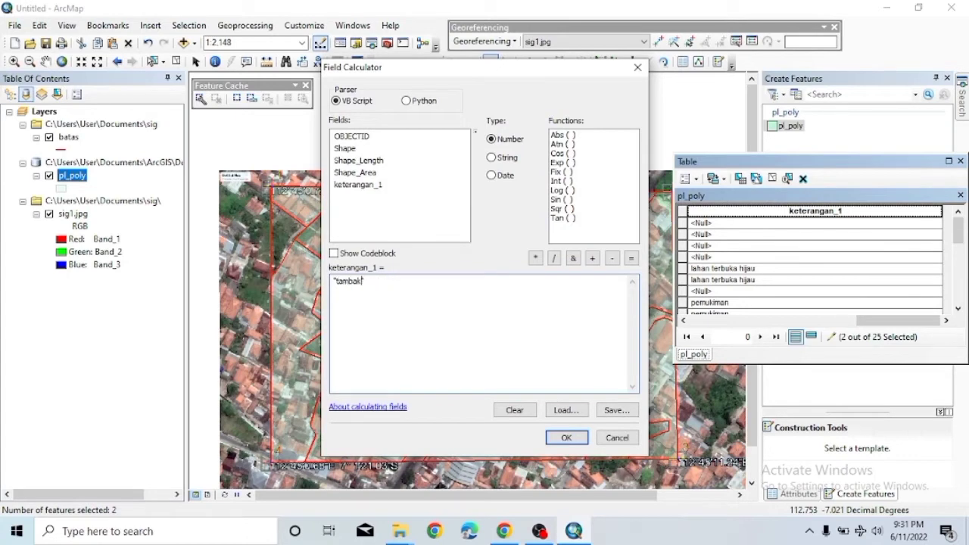
{"action": "left_click", "coordinate": [561, 437]}
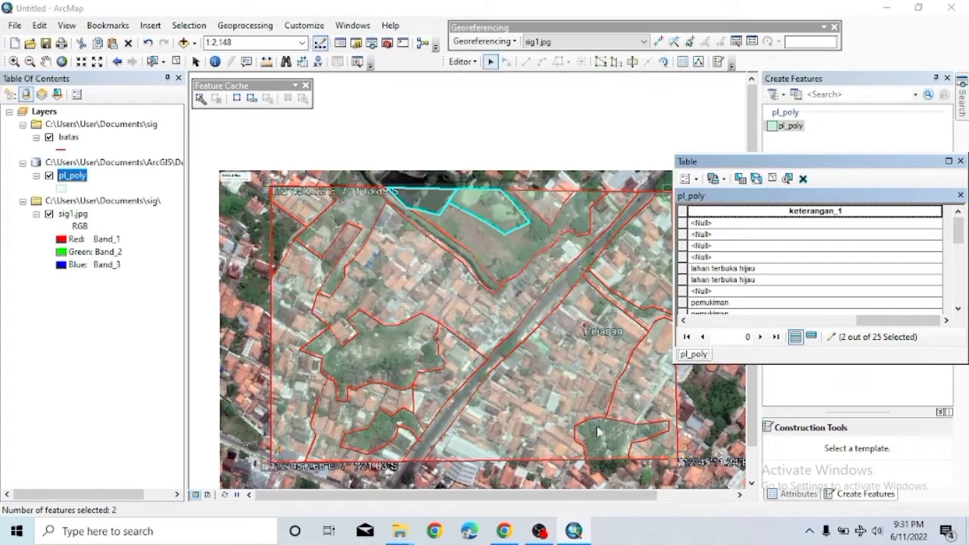
Set the triangular top-right parcel's keterangan_1 to 'pemukiman'.
{"action": "left_click", "coordinate": [549, 220]}
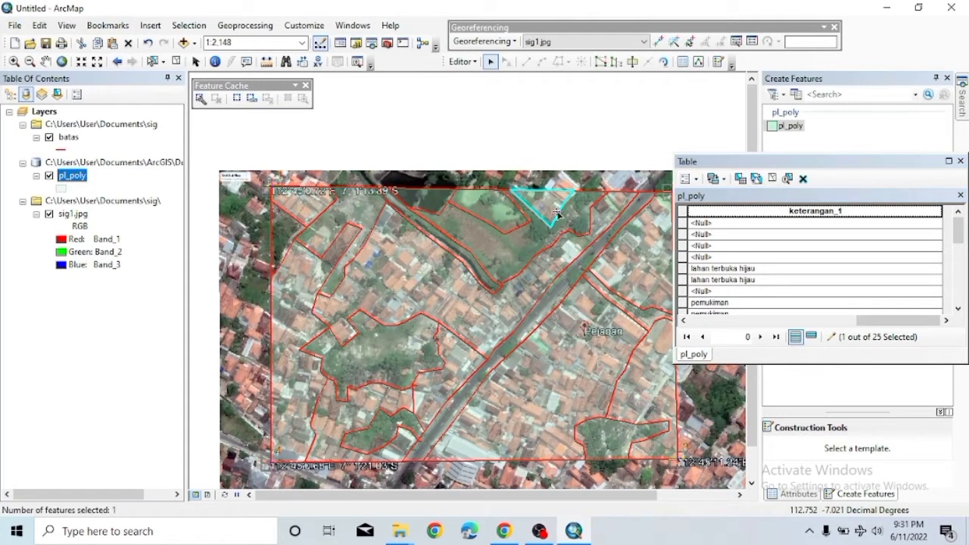
{"action": "scroll", "coordinate": [817, 288], "scroll_direction": "down", "scroll_amount": 3}
{"action": "left_click", "coordinate": [715, 257]}
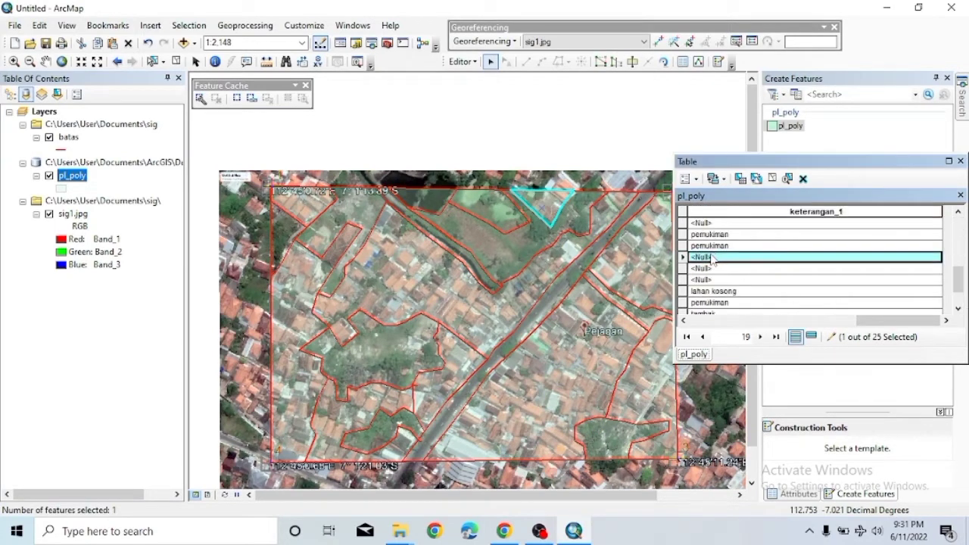
{"action": "left_click", "coordinate": [712, 258]}
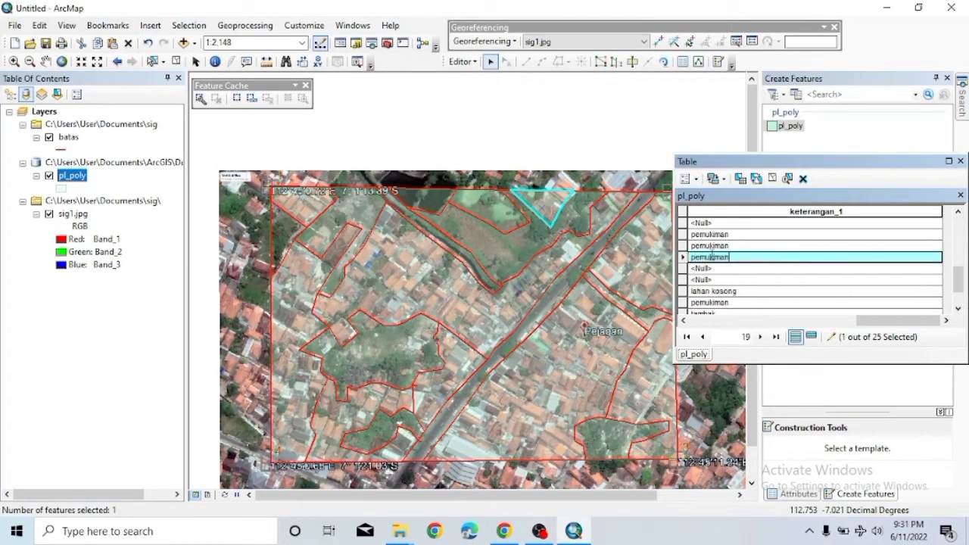
{"action": "left_click", "coordinate": [603, 283]}
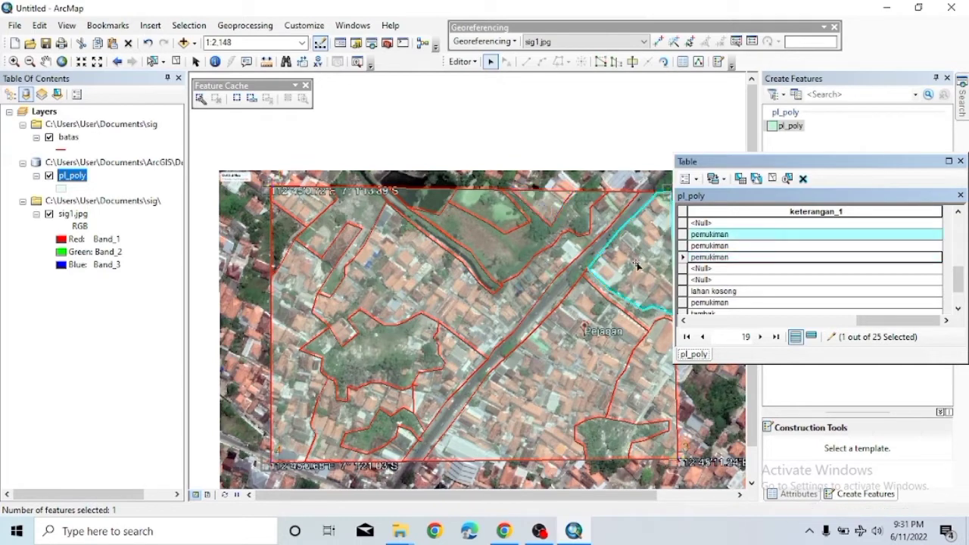
Label the thin road parcel on the right 'jalan'.
{"action": "left_click", "coordinate": [643, 319]}
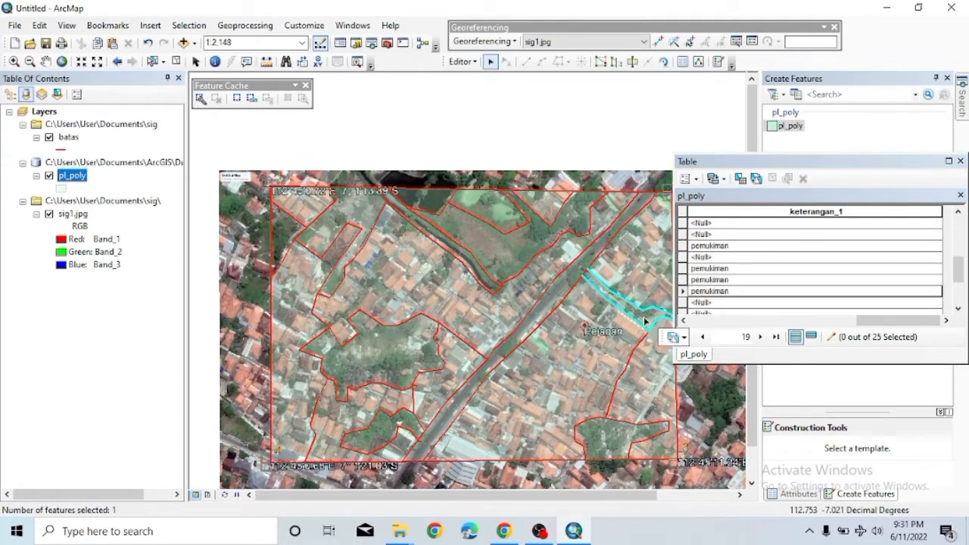
{"action": "left_click", "coordinate": [715, 220]}
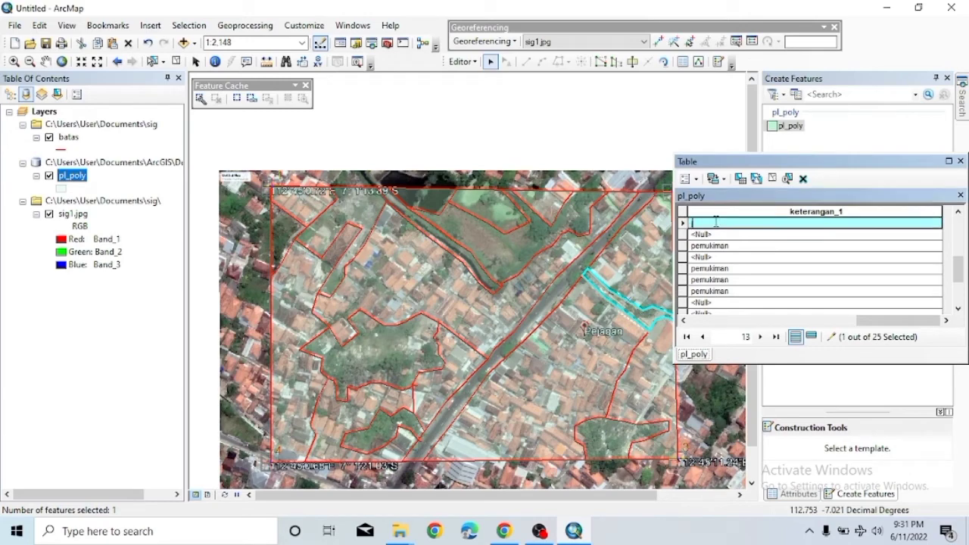
{"action": "type", "text": "jalan"}
{"action": "left_click", "coordinate": [558, 322]}
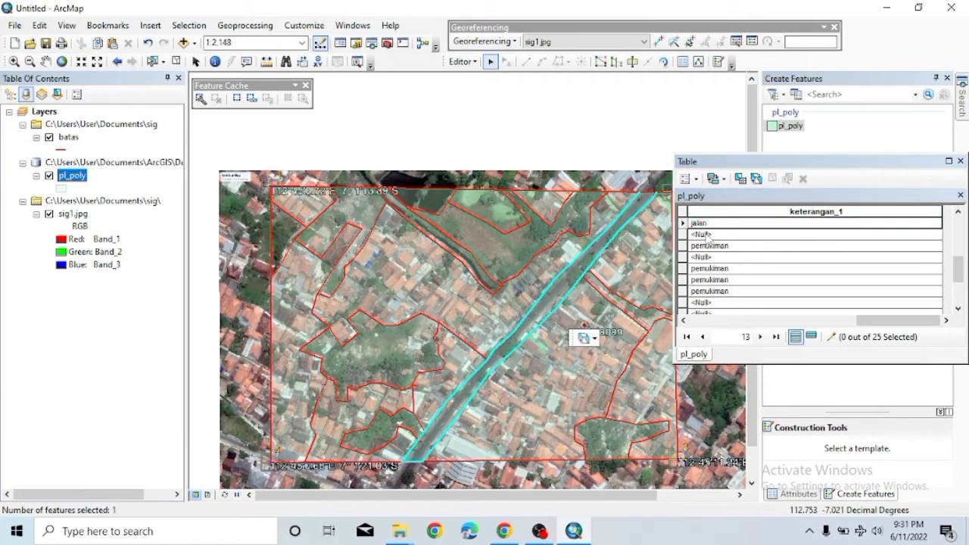
{"action": "double_click", "coordinate": [528, 327]}
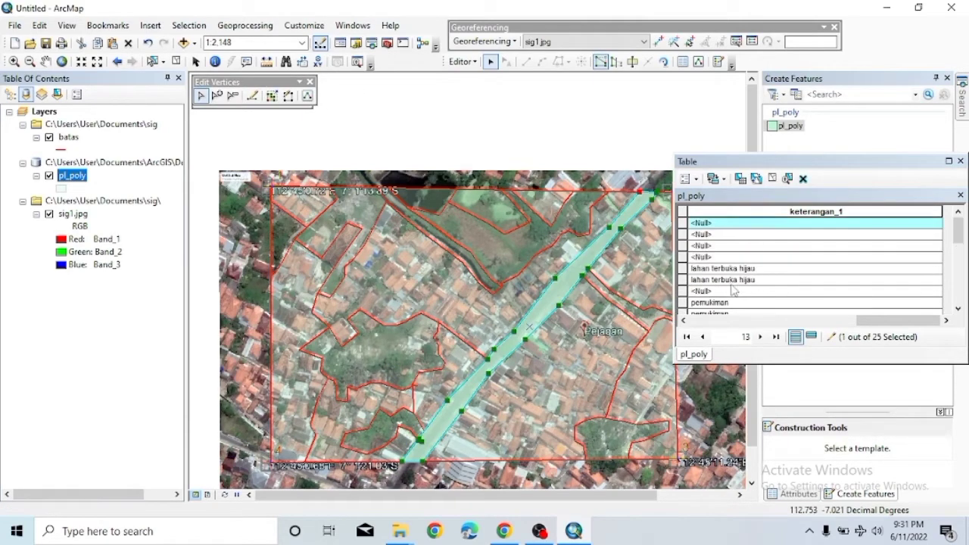
{"action": "left_click", "coordinate": [706, 220]}
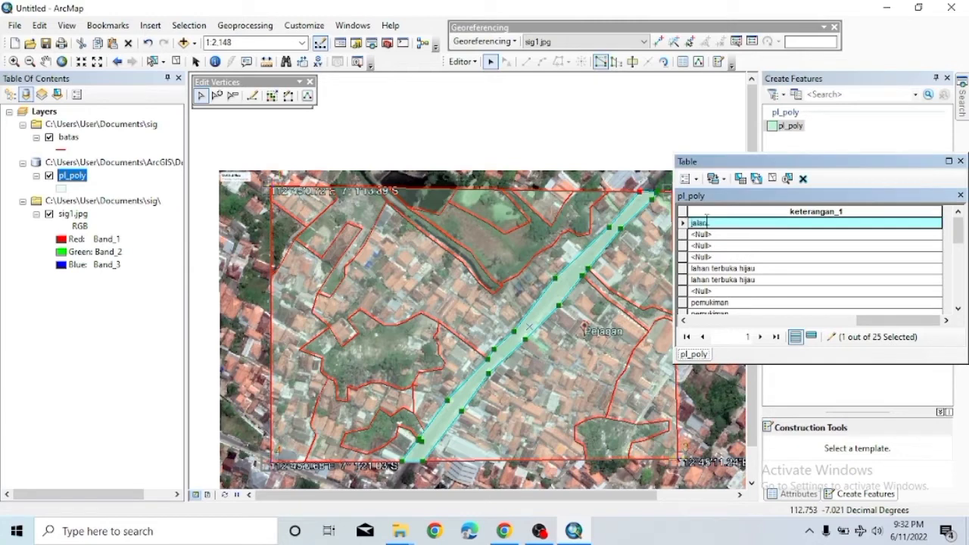
Review the land-use records of the large northern parcel and the western and road-side parcels.
{"action": "left_click", "coordinate": [461, 273]}
{"action": "double_click", "coordinate": [478, 291]}
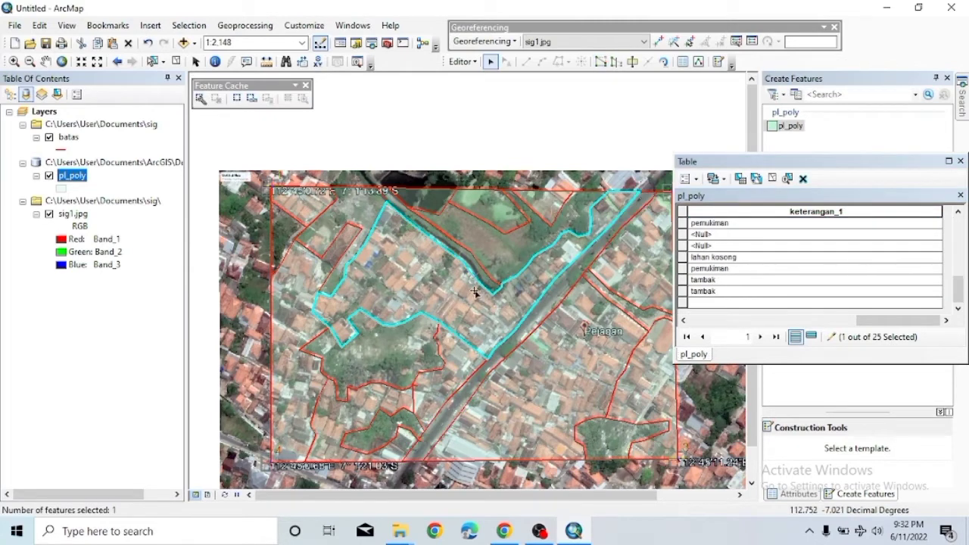
{"action": "scroll", "coordinate": [783, 251], "scroll_direction": "up", "scroll_amount": 5}
{"action": "scroll", "coordinate": [783, 251], "scroll_direction": "down", "scroll_amount": 1}
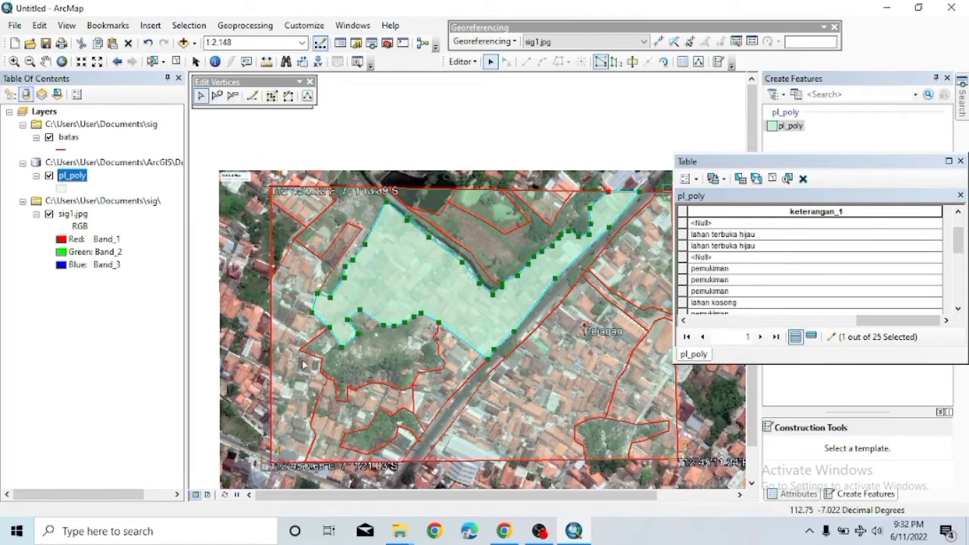
{"action": "left_click", "coordinate": [420, 376]}
{"action": "left_click", "coordinate": [416, 407]}
{"action": "left_click", "coordinate": [421, 428]}
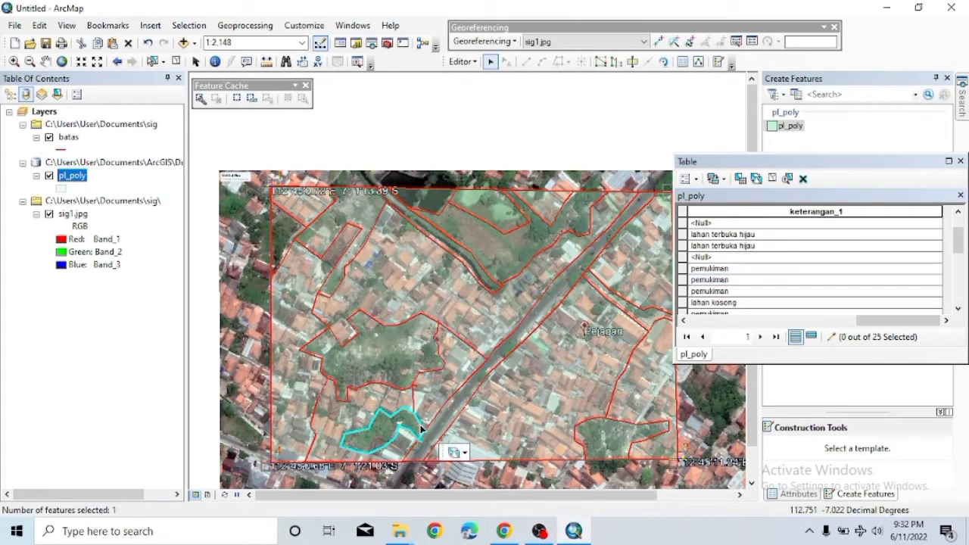
{"action": "left_click", "coordinate": [422, 427]}
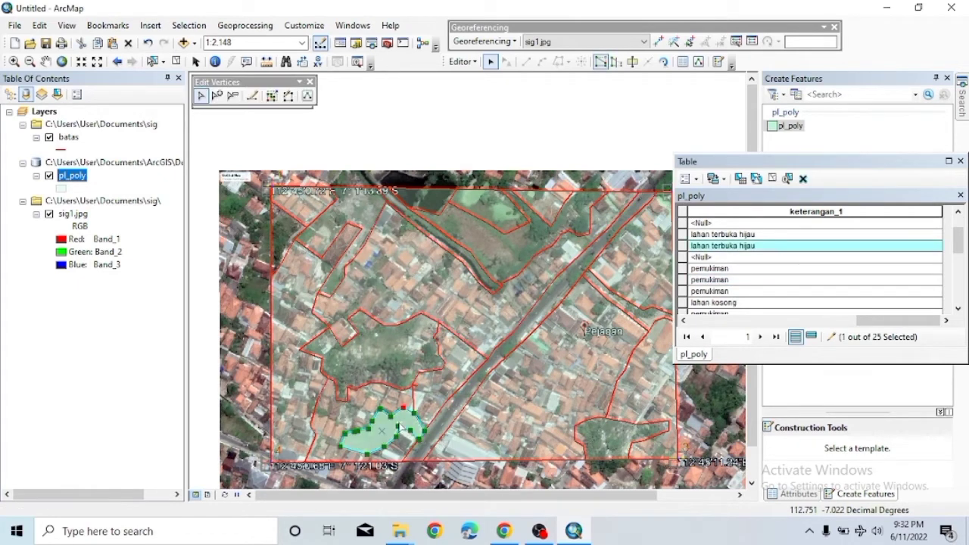
{"action": "left_click", "coordinate": [421, 428]}
{"action": "left_click", "coordinate": [424, 432]}
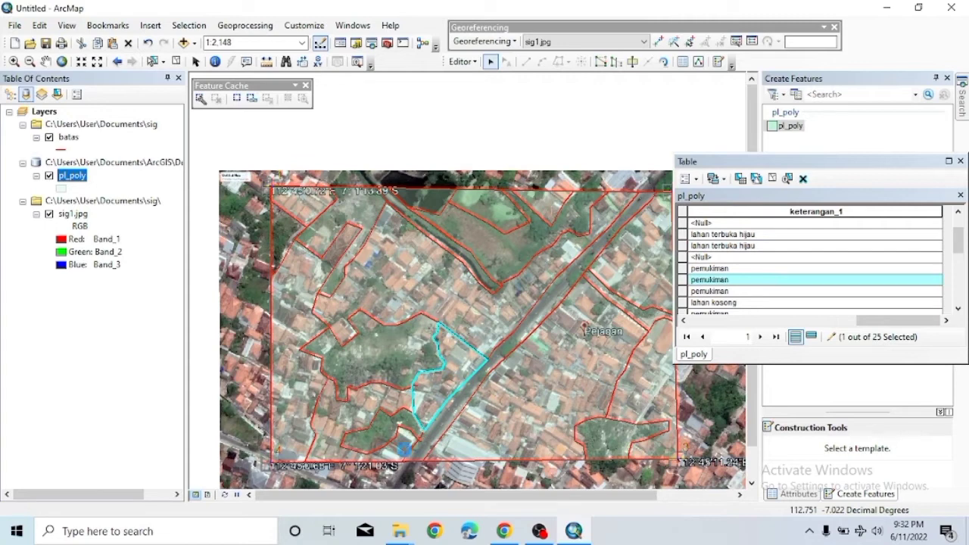
Check the south-western, south-eastern and bottom-right parcels' records in the attribute table.
{"action": "left_click", "coordinate": [405, 448]}
{"action": "left_click", "coordinate": [519, 429]}
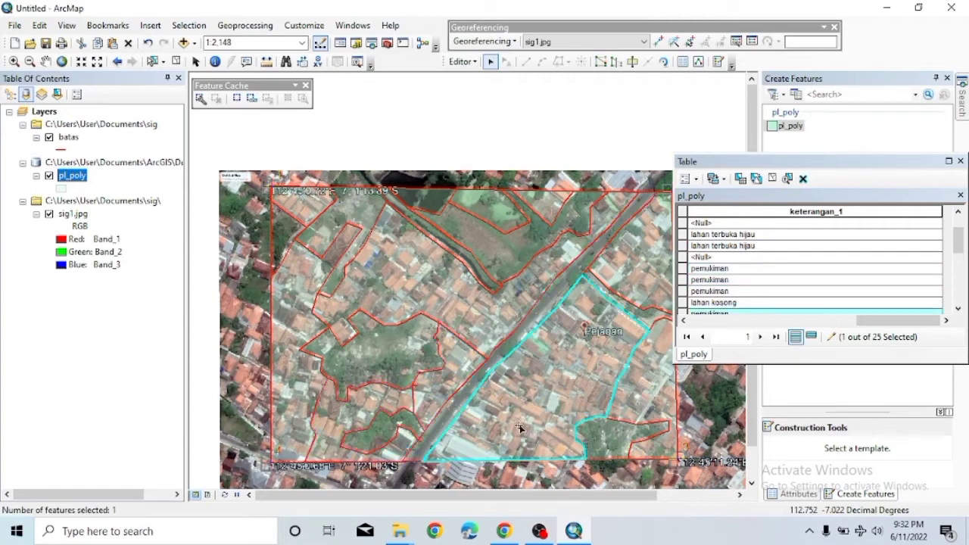
{"action": "left_click", "coordinate": [644, 431]}
{"action": "scroll", "coordinate": [769, 301], "scroll_direction": "down", "scroll_amount": 1}
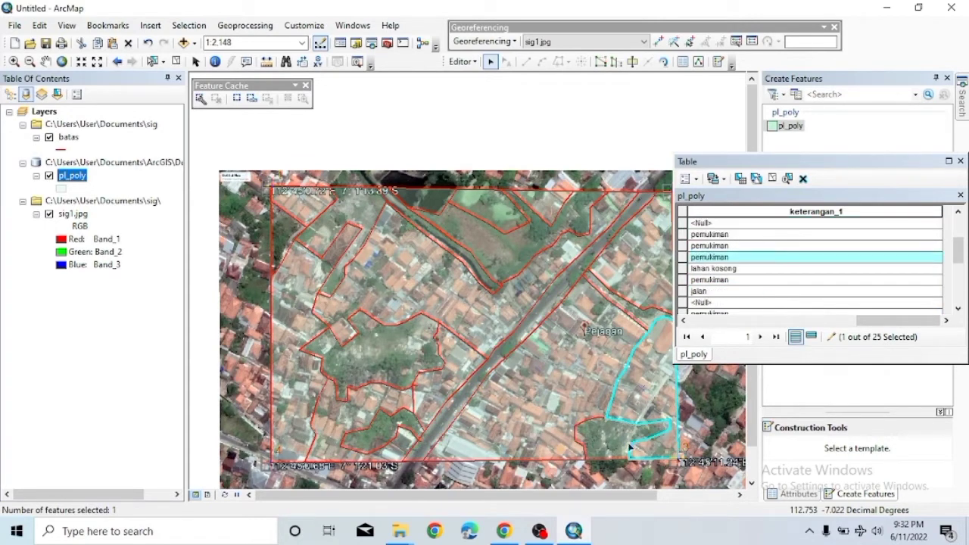
{"action": "left_click", "coordinate": [592, 429]}
{"action": "scroll", "coordinate": [761, 277], "scroll_direction": "up", "scroll_amount": 5}
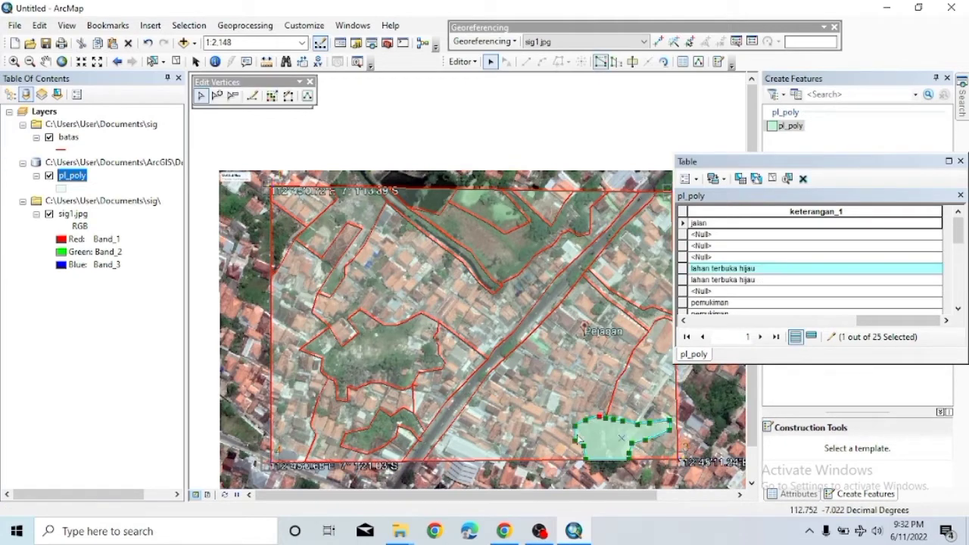
{"action": "left_click", "coordinate": [589, 433]}
{"action": "left_click", "coordinate": [589, 434]}
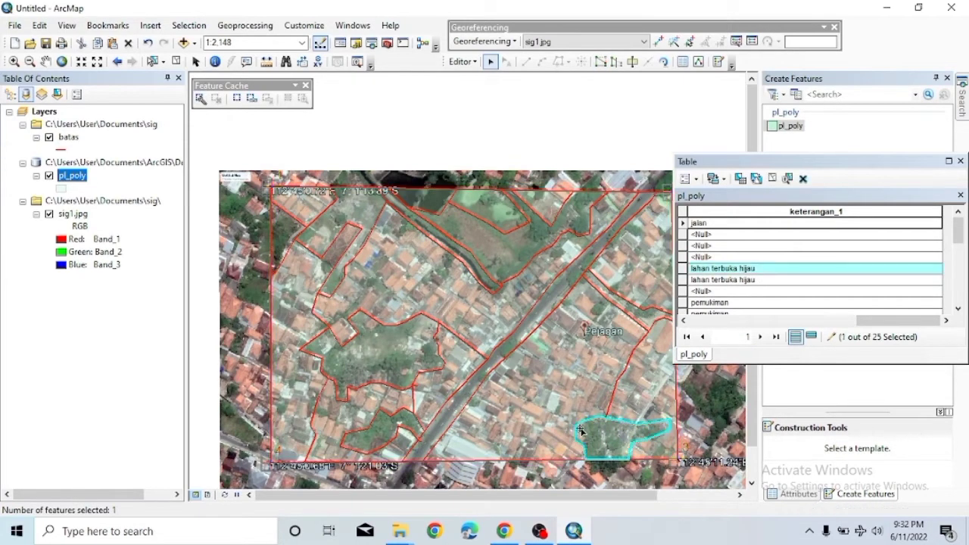
{"action": "double_click", "coordinate": [590, 434]}
{"action": "left_click", "coordinate": [721, 260]}
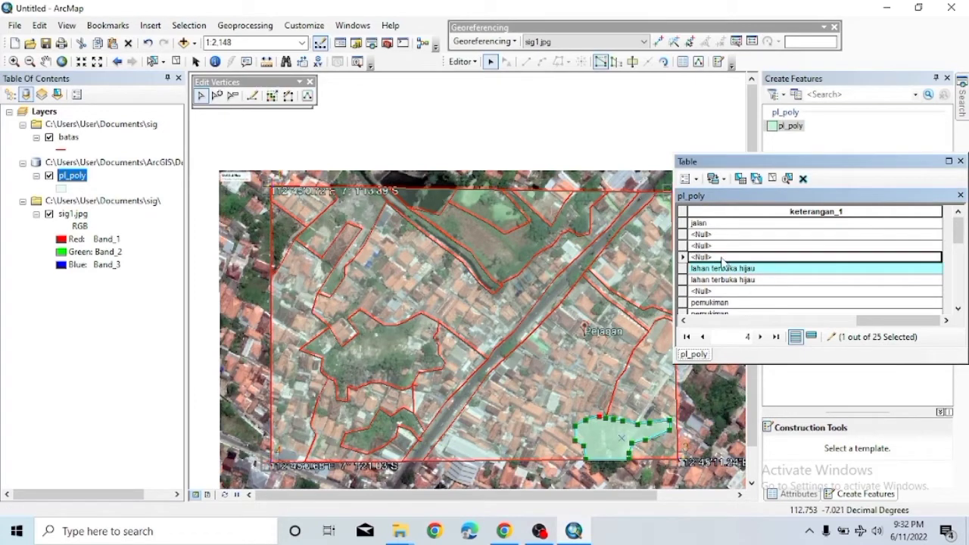
Check the remaining parcels, clear the selection, and empty the fourth row's <Null> keterangan_1 cell.
{"action": "left_click", "coordinate": [551, 337]}
{"action": "left_click", "coordinate": [432, 267]}
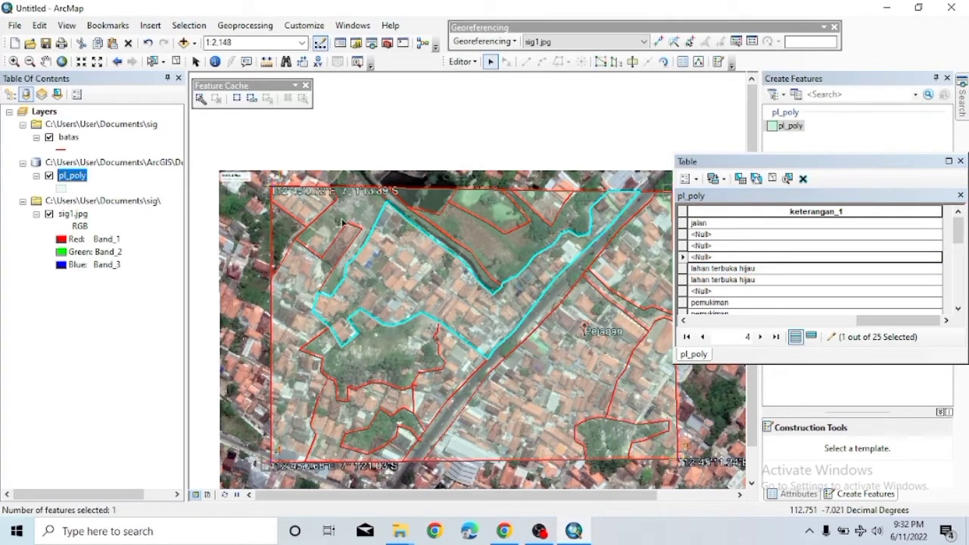
{"action": "left_click", "coordinate": [342, 220]}
{"action": "scroll", "coordinate": [767, 265], "scroll_direction": "down", "scroll_amount": 3}
{"action": "scroll", "coordinate": [768, 268], "scroll_direction": "up", "scroll_amount": 3}
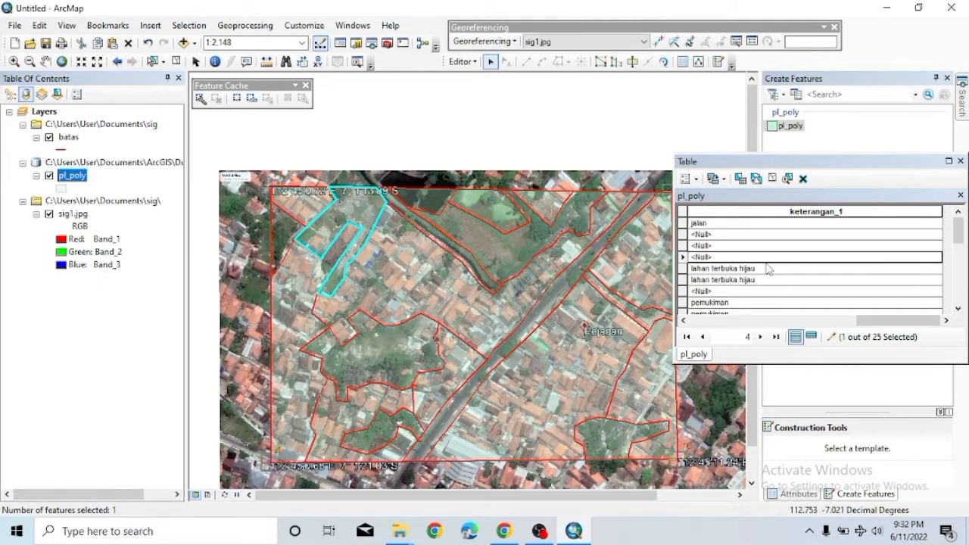
{"action": "left_click", "coordinate": [286, 236]}
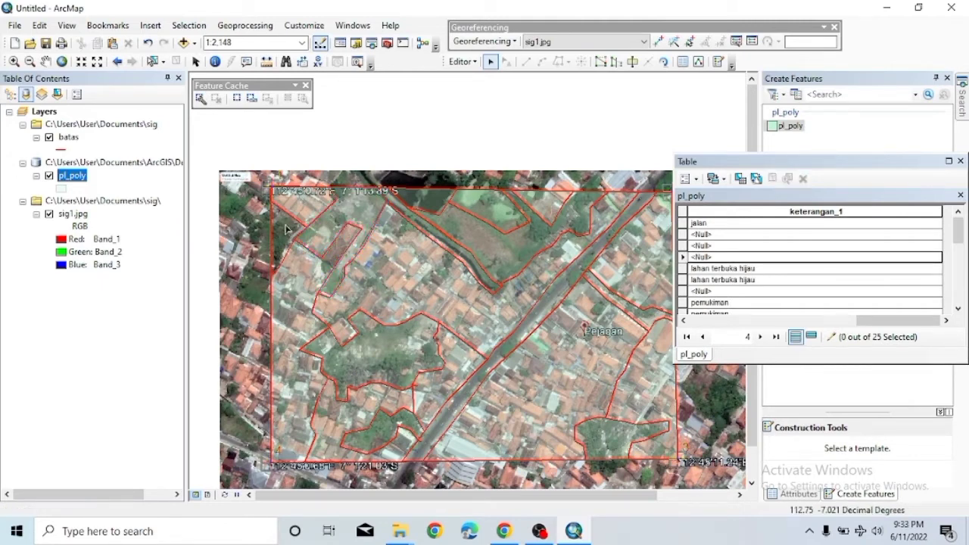
{"action": "right_click", "coordinate": [283, 233]}
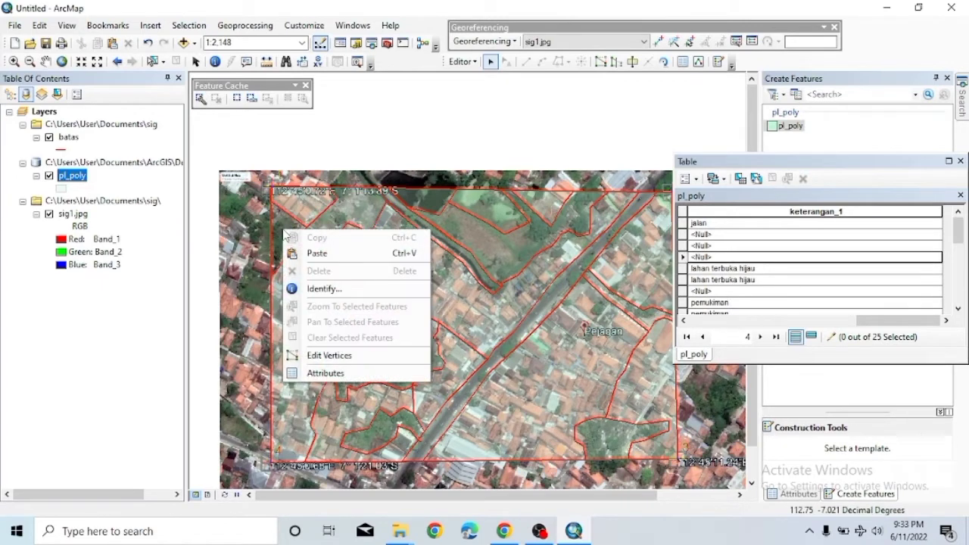
{"action": "left_click", "coordinate": [330, 355]}
{"action": "left_click", "coordinate": [537, 286]}
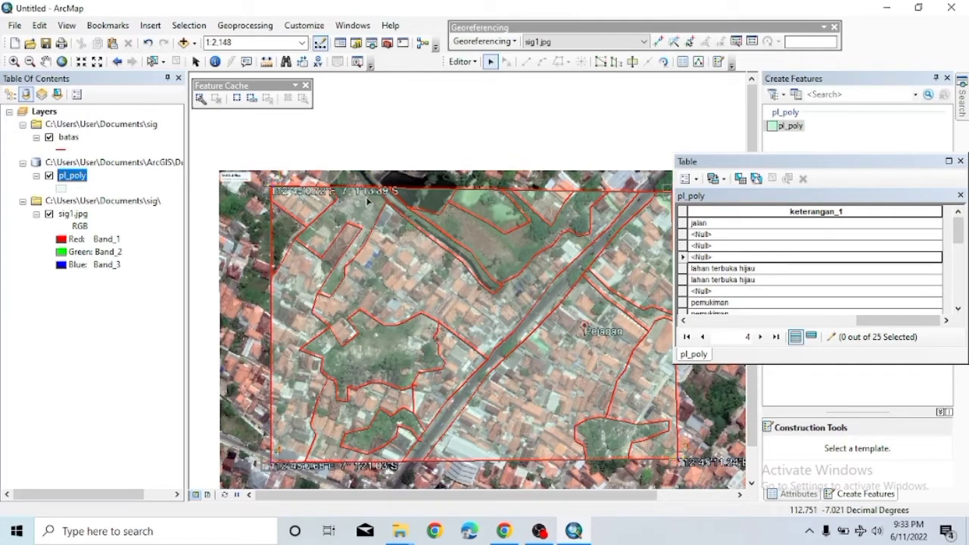
{"action": "left_click", "coordinate": [716, 257]}
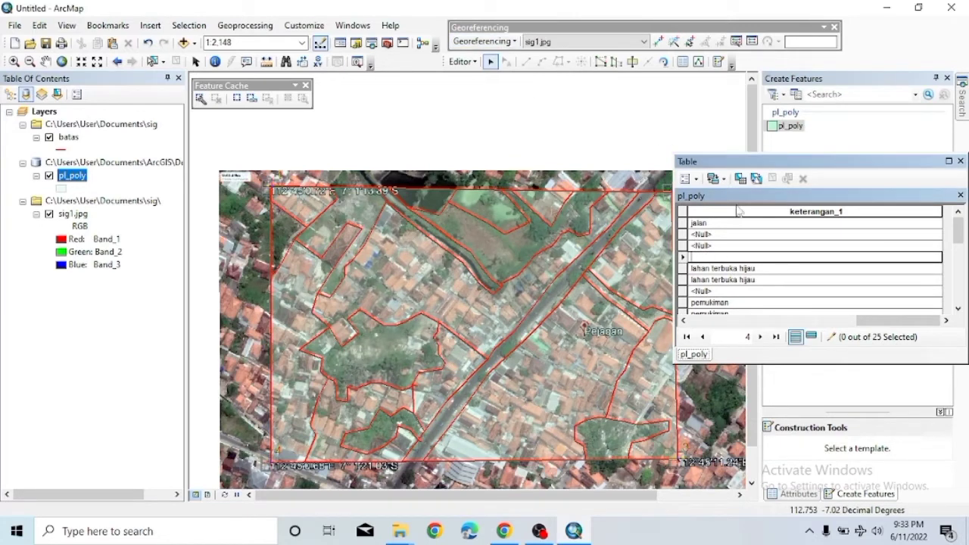
Stop editing pl_poly and save the edits.
{"action": "scroll", "coordinate": [739, 212], "scroll_direction": "down", "scroll_amount": 5}
{"action": "left_click", "coordinate": [463, 61]}
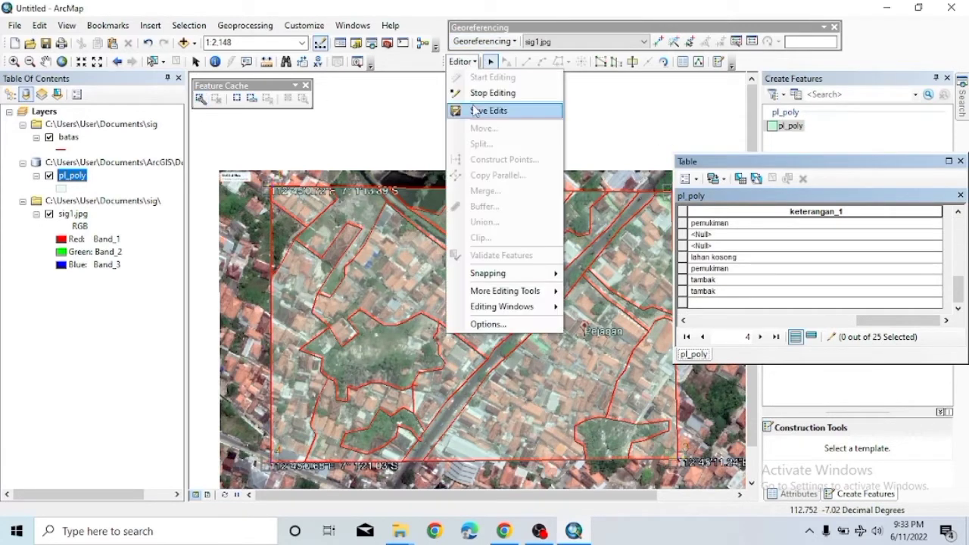
{"action": "left_click", "coordinate": [501, 91]}
{"action": "left_click", "coordinate": [431, 305]}
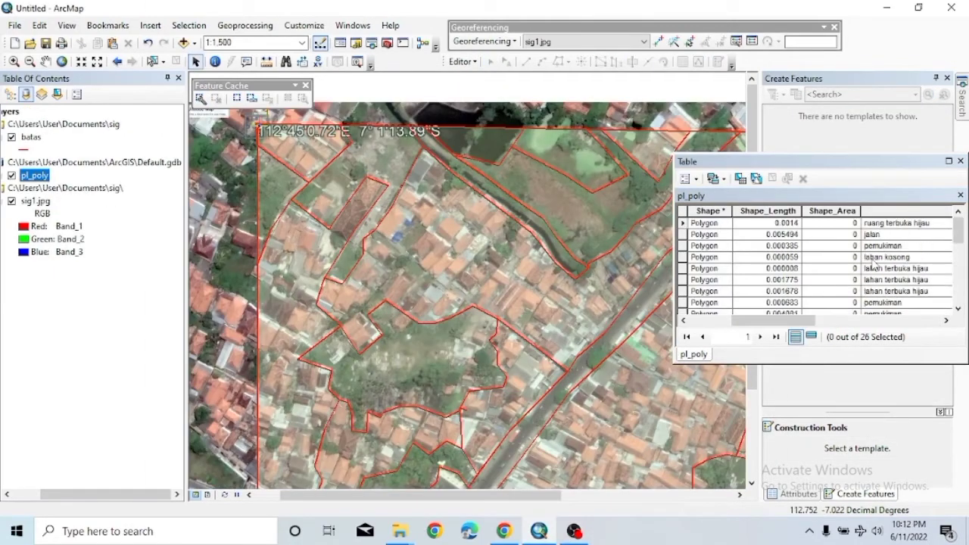
Close the pl_poly attribute table.
{"action": "scroll", "coordinate": [871, 272], "scroll_direction": "down", "scroll_amount": 3}
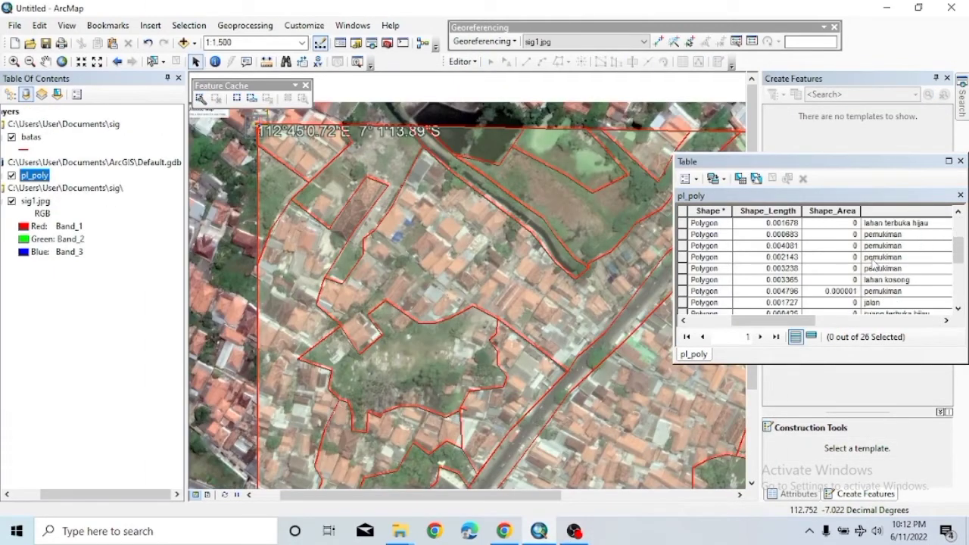
{"action": "scroll", "coordinate": [872, 280], "scroll_direction": "up", "scroll_amount": 3}
{"action": "scroll", "coordinate": [870, 292], "scroll_direction": "down", "scroll_amount": 6}
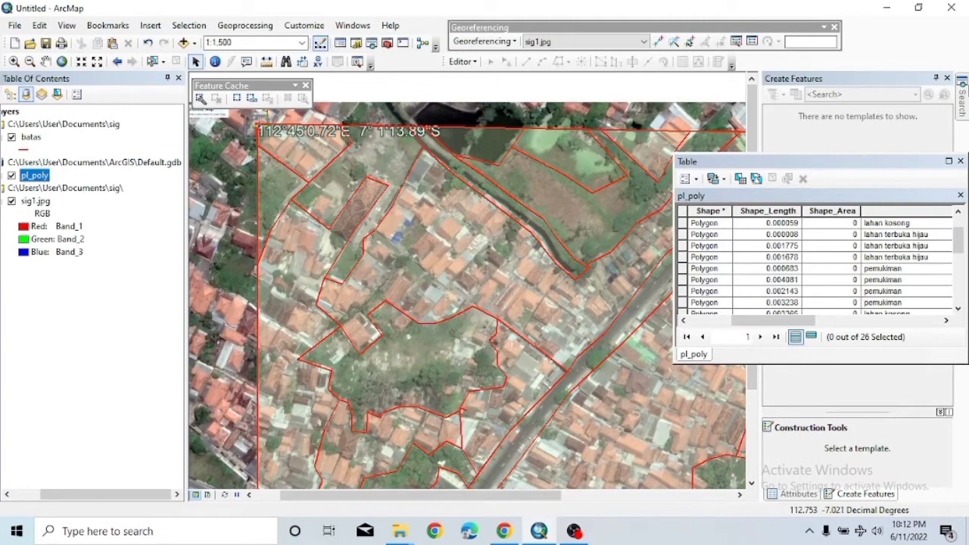
{"action": "left_click", "coordinate": [959, 162]}
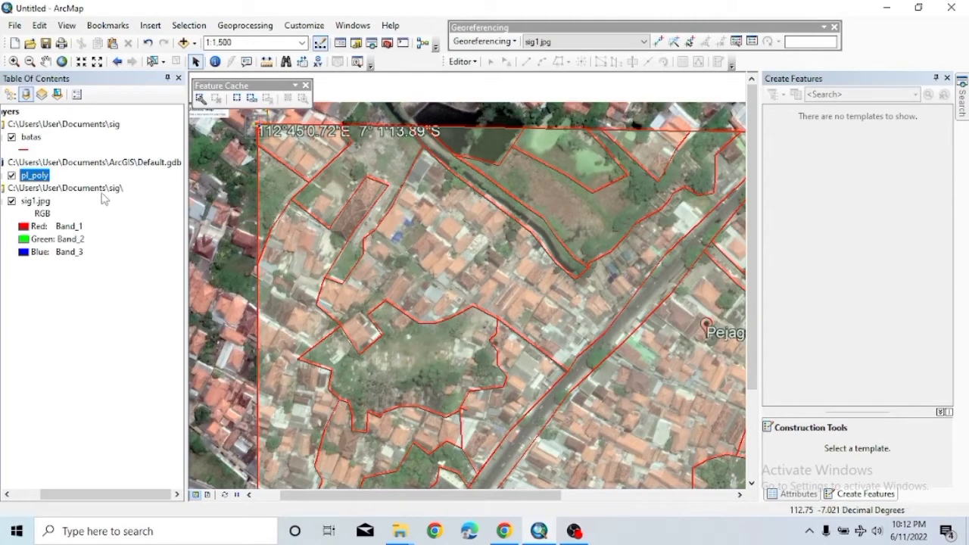
Symbolize pl_poly by unique keterangan_1 values with no outline, adding all values.
{"action": "right_click", "coordinate": [47, 177]}
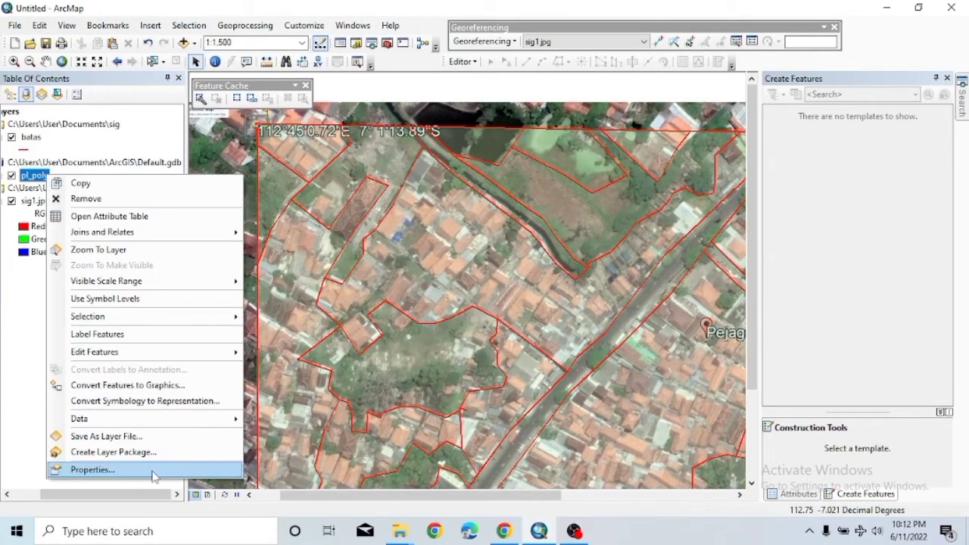
{"action": "left_click", "coordinate": [92, 469]}
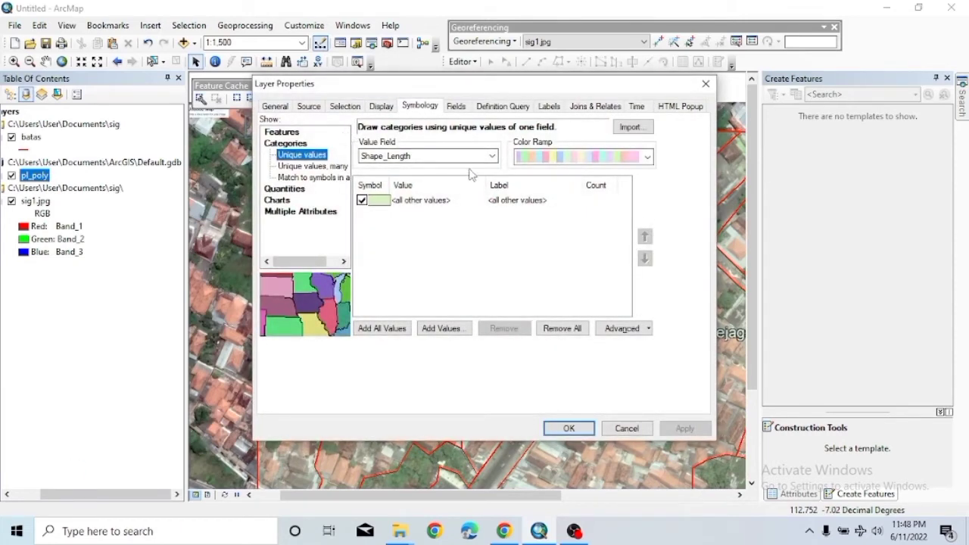
{"action": "left_click", "coordinate": [491, 156]}
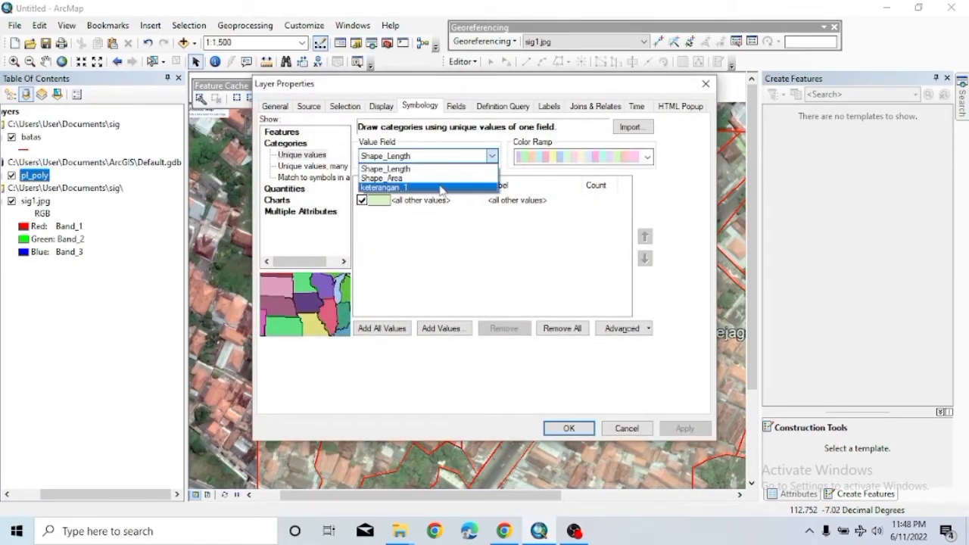
{"action": "left_click", "coordinate": [389, 186]}
{"action": "double_click", "coordinate": [412, 209]}
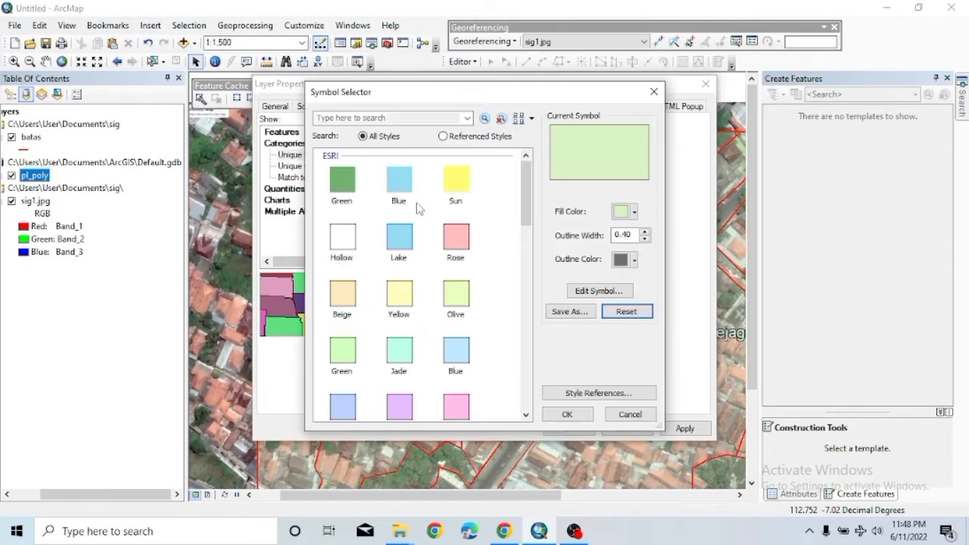
{"action": "left_click", "coordinate": [634, 259]}
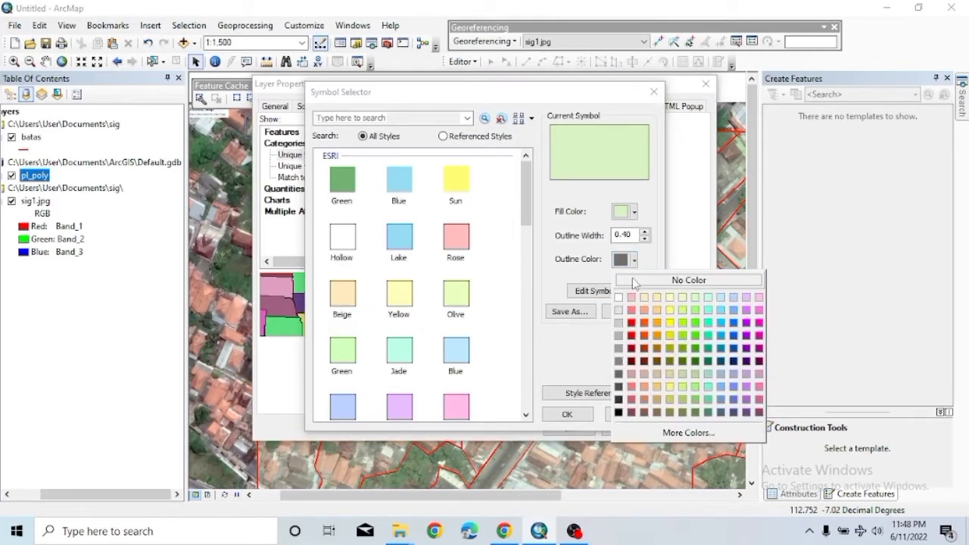
{"action": "left_click", "coordinate": [688, 277]}
{"action": "left_click", "coordinate": [567, 414]}
{"action": "left_click", "coordinate": [362, 327]}
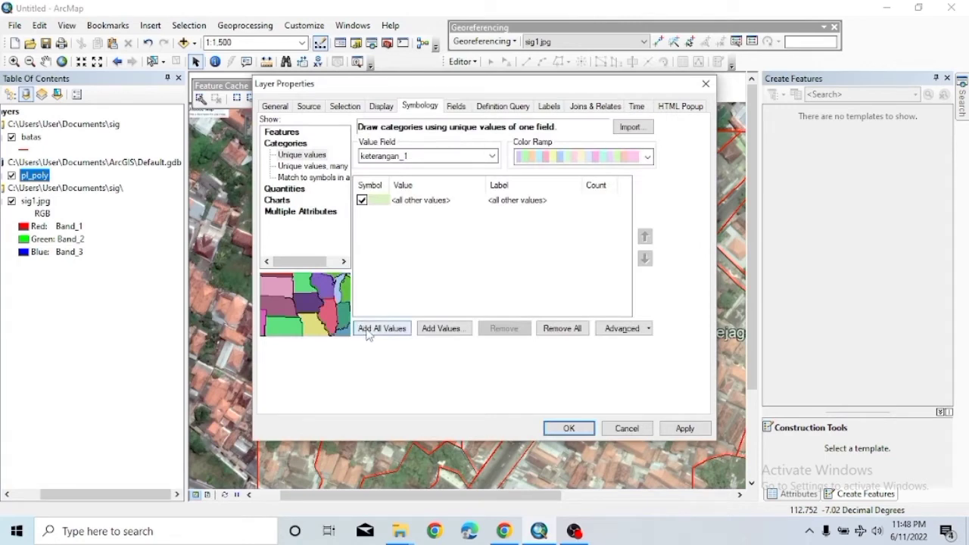
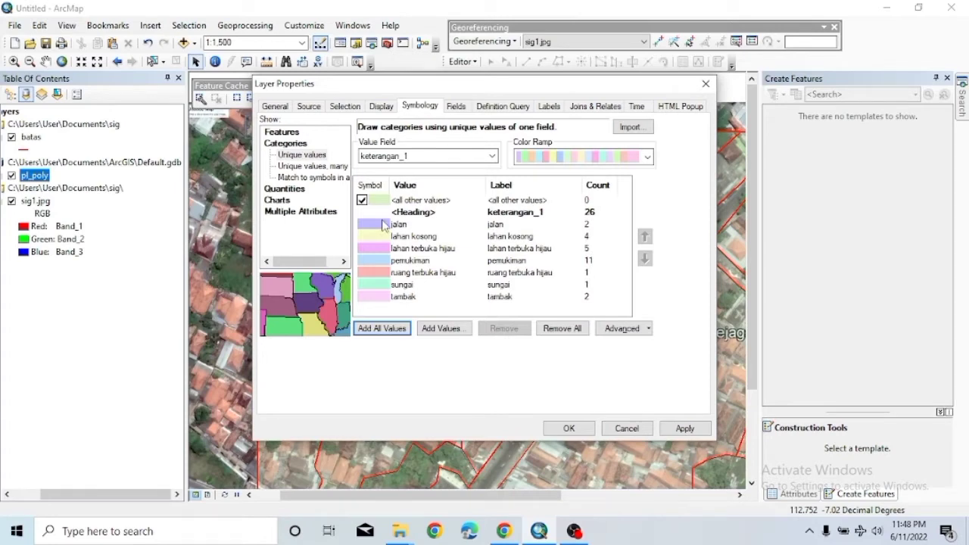
Fill jalan red, lahan kosong white and lahan terbuka hijau green.
{"action": "double_click", "coordinate": [383, 226]}
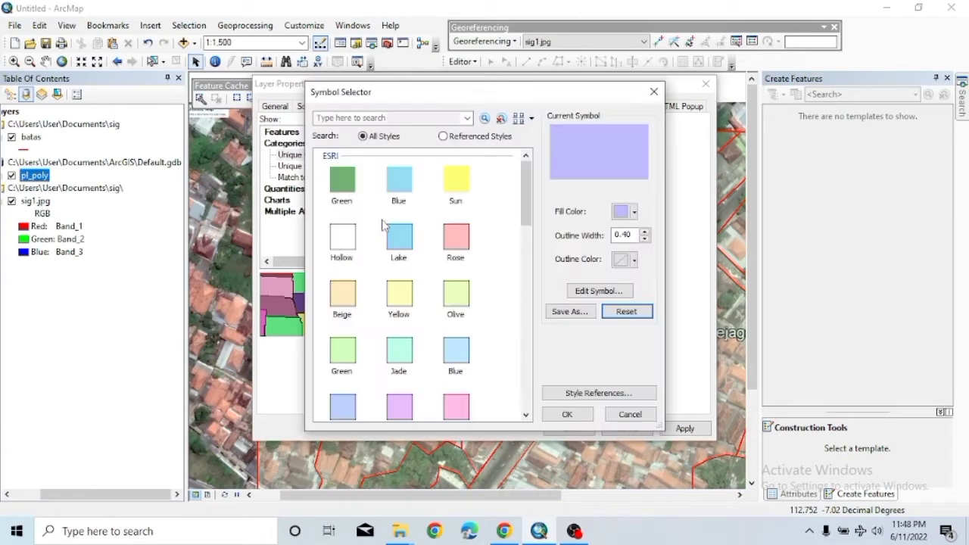
{"action": "left_click", "coordinate": [633, 212]}
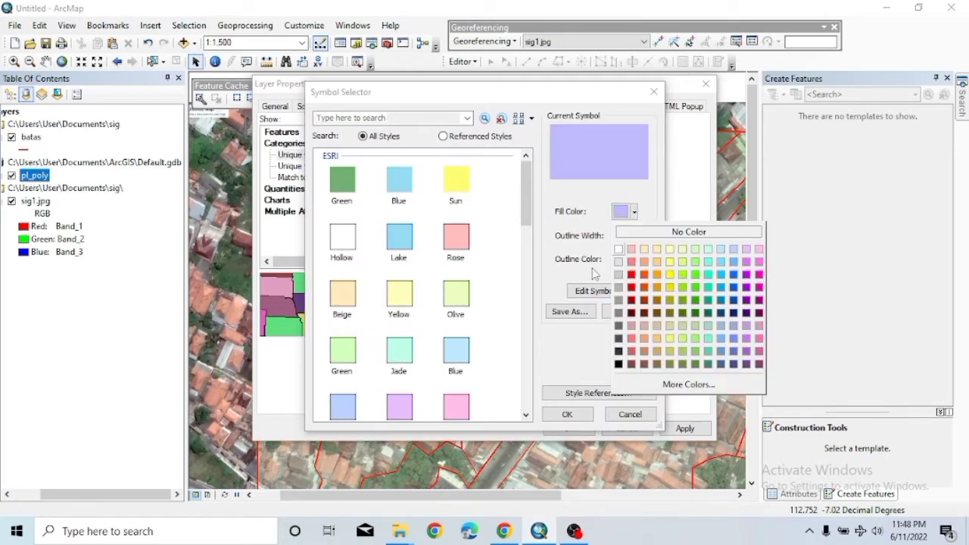
{"action": "left_click", "coordinate": [631, 275]}
{"action": "left_click", "coordinate": [633, 213]}
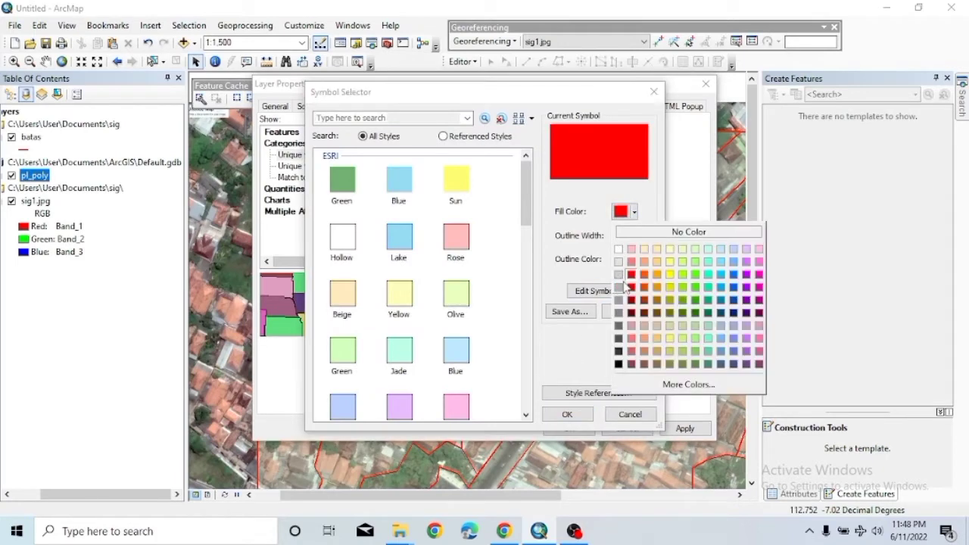
{"action": "left_click", "coordinate": [631, 276]}
{"action": "left_click", "coordinate": [567, 414]}
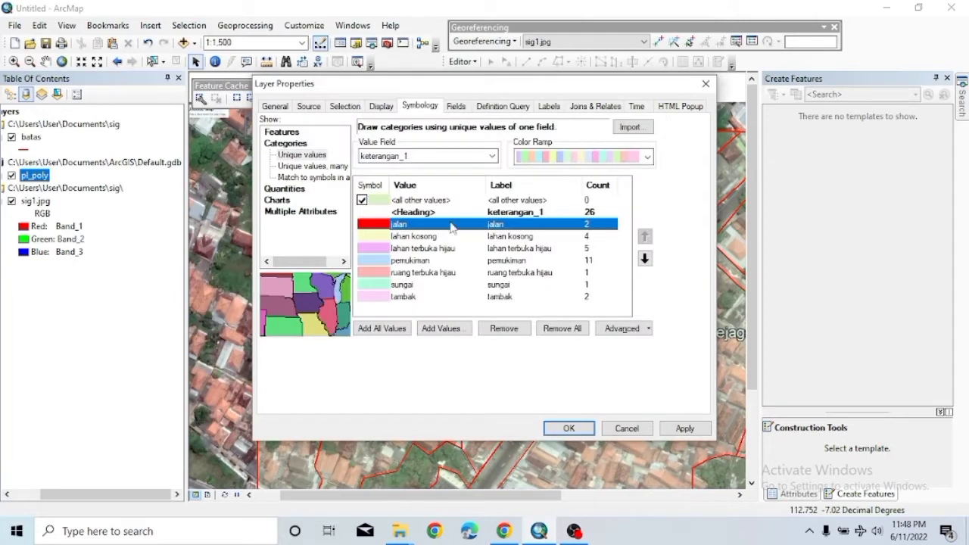
{"action": "double_click", "coordinate": [388, 237]}
{"action": "left_click", "coordinate": [634, 211]}
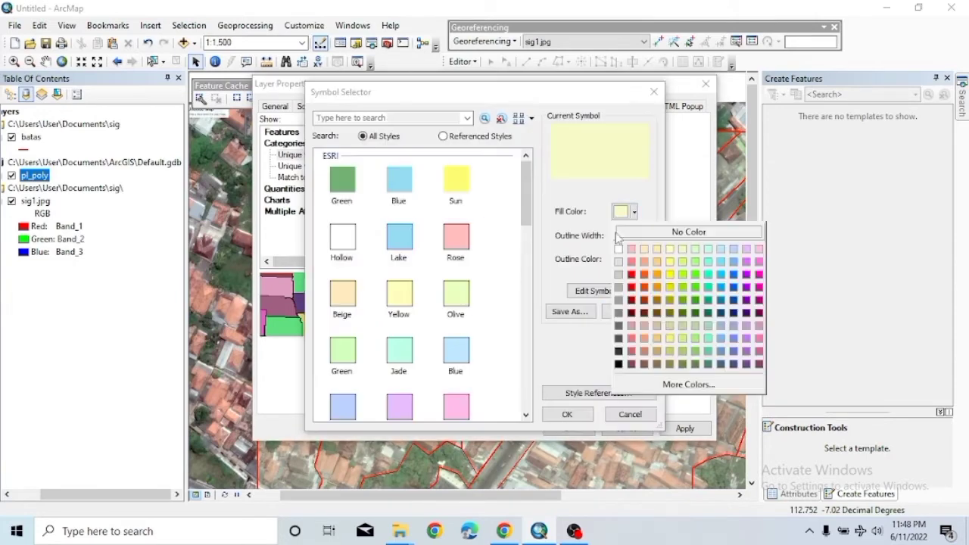
{"action": "left_click", "coordinate": [617, 248]}
{"action": "left_click", "coordinate": [567, 414]}
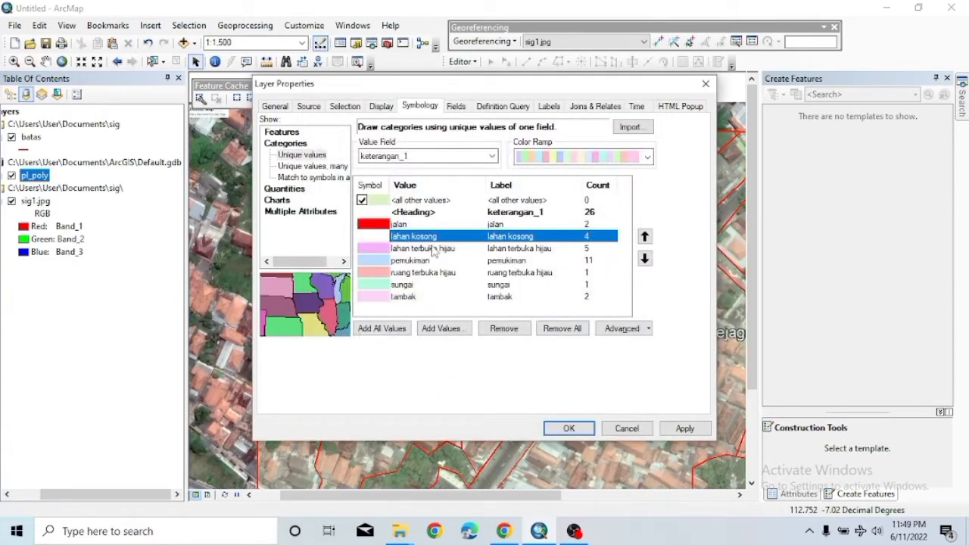
{"action": "double_click", "coordinate": [434, 248]}
{"action": "left_click", "coordinate": [634, 213]}
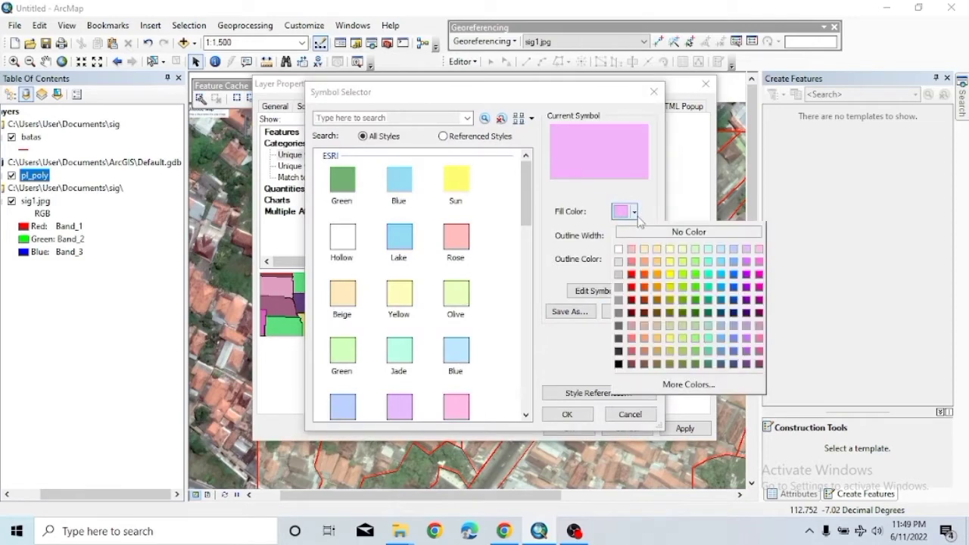
{"action": "left_click", "coordinate": [695, 274]}
{"action": "left_click", "coordinate": [566, 414]}
Fill pemukiman orange and ruang terbuka hijau bright green.
{"action": "left_click", "coordinate": [386, 261]}
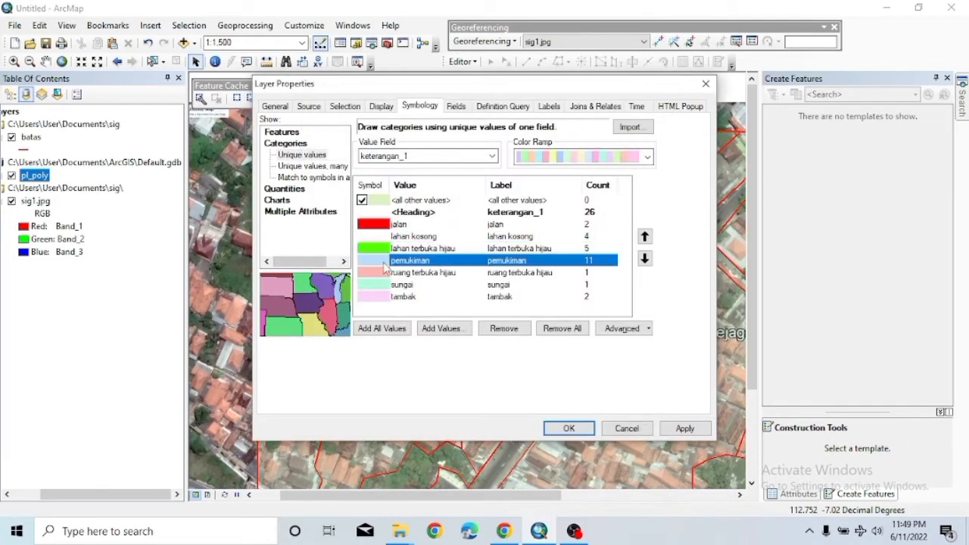
{"action": "double_click", "coordinate": [384, 261]}
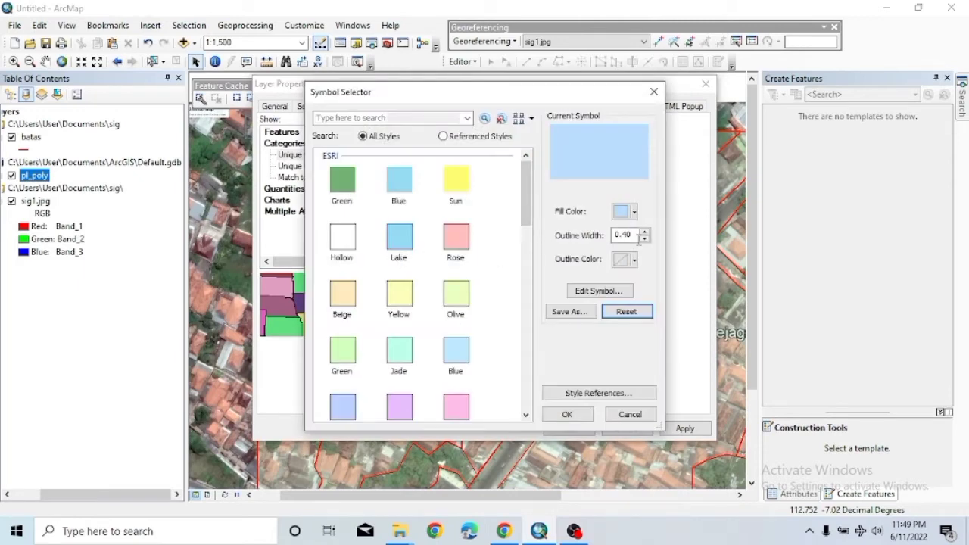
{"action": "left_click", "coordinate": [634, 212]}
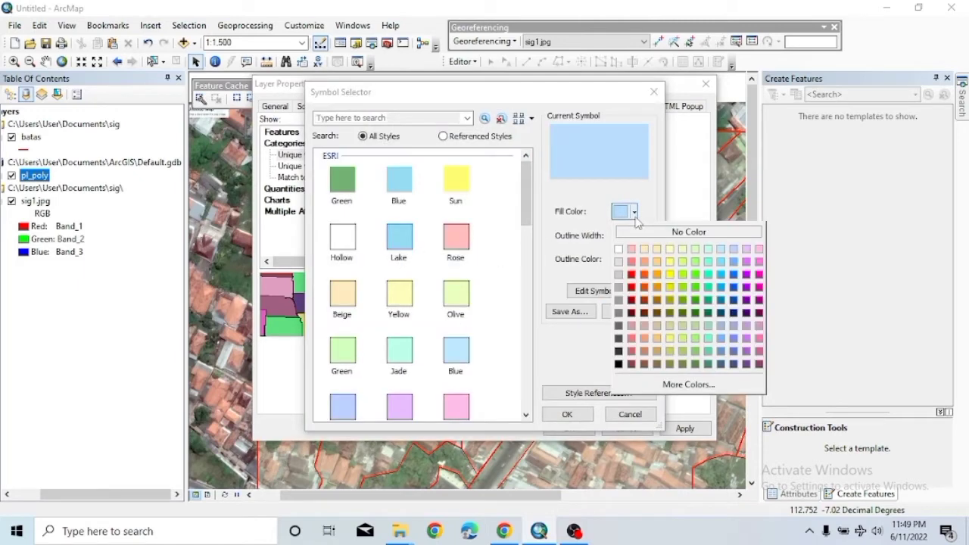
{"action": "left_click", "coordinate": [643, 274]}
{"action": "left_click", "coordinate": [567, 414]}
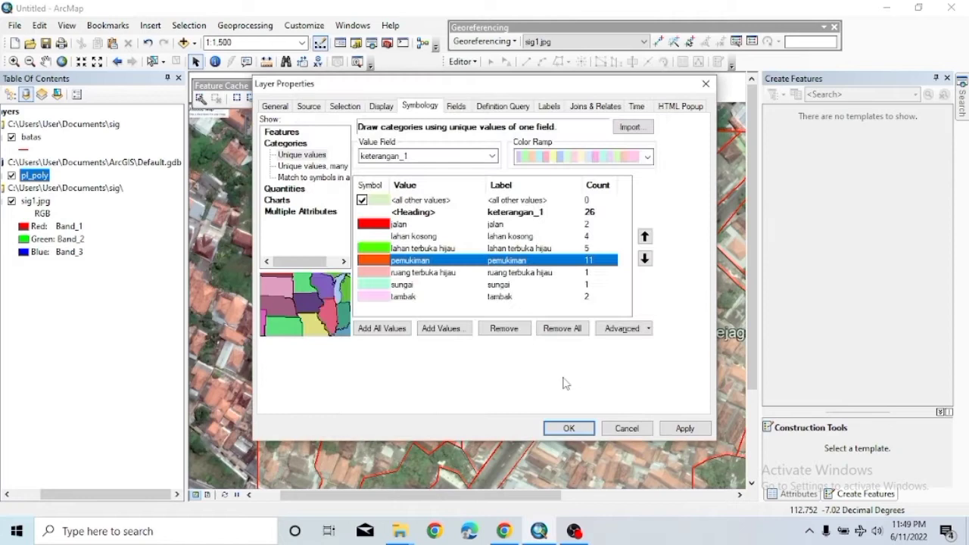
{"action": "double_click", "coordinate": [388, 273]}
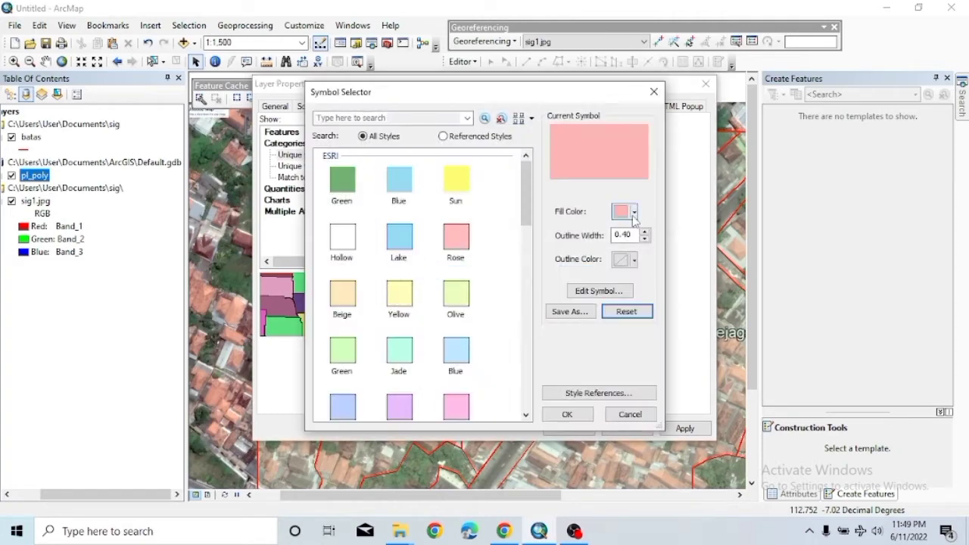
{"action": "left_click", "coordinate": [634, 212]}
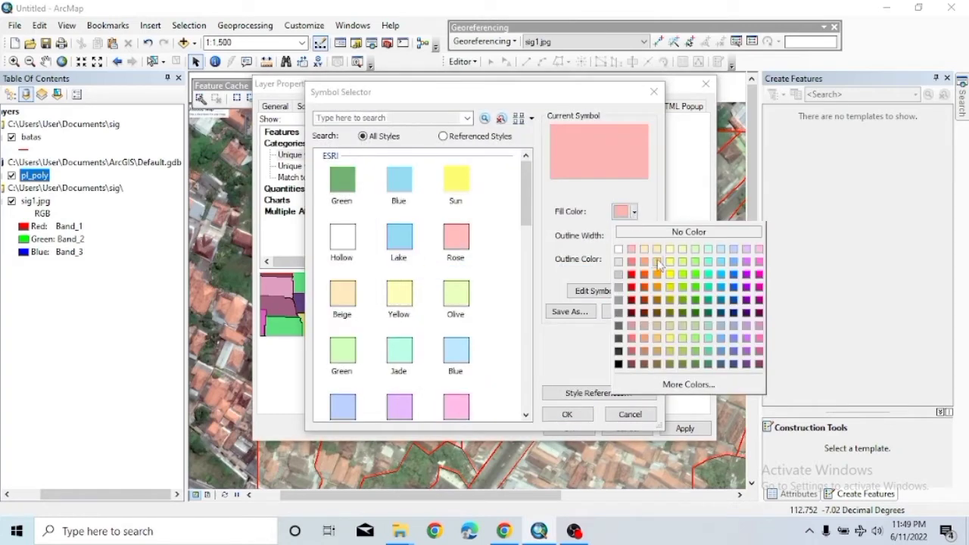
{"action": "left_click", "coordinate": [695, 274]}
{"action": "left_click", "coordinate": [567, 414]}
Fill sungai sky blue and tambak blue.
{"action": "double_click", "coordinate": [416, 285]}
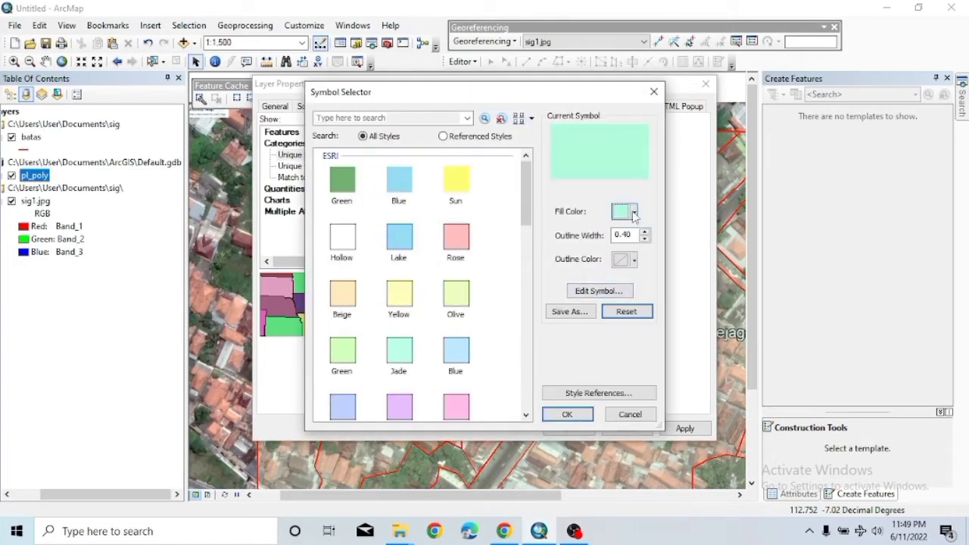
{"action": "left_click", "coordinate": [635, 211]}
{"action": "left_click", "coordinate": [732, 275]}
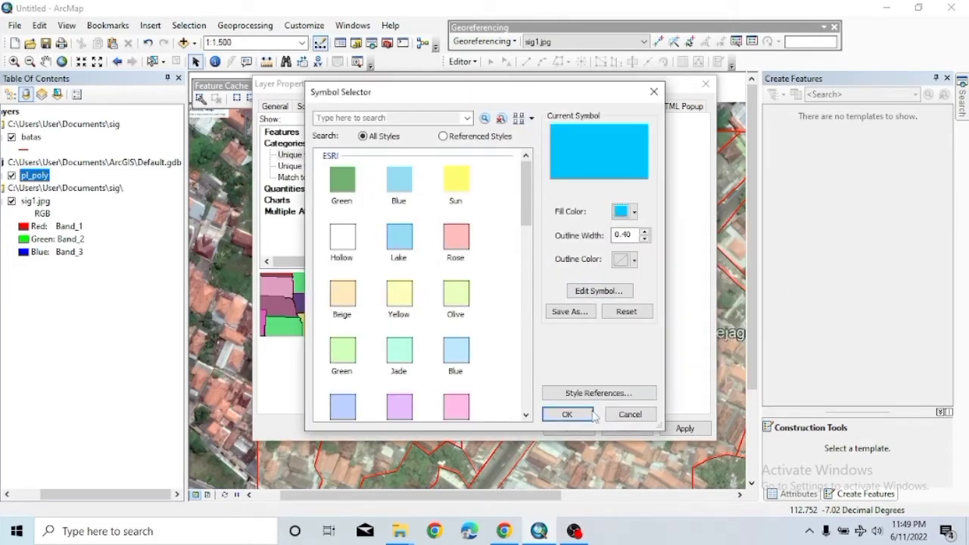
{"action": "left_click", "coordinate": [567, 414]}
{"action": "double_click", "coordinate": [494, 296]}
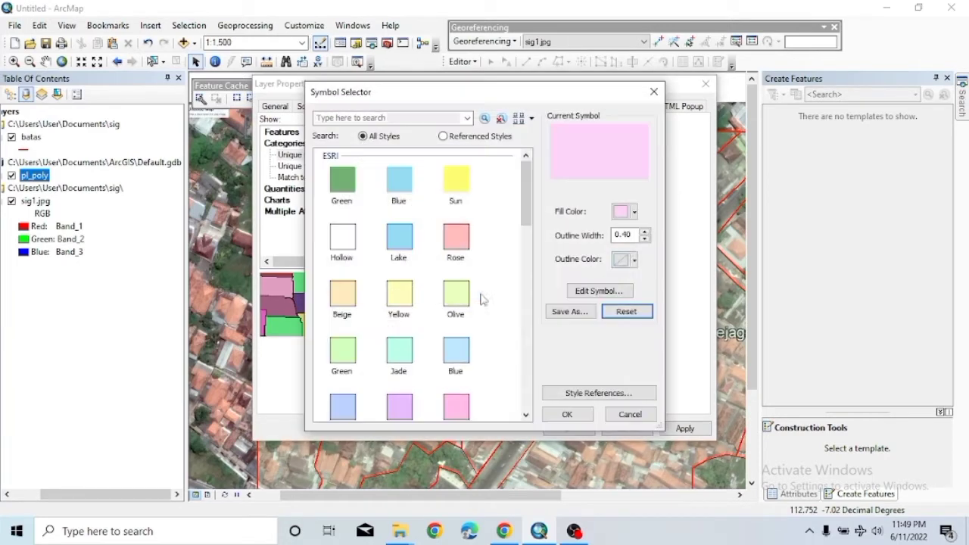
{"action": "left_click", "coordinate": [635, 212]}
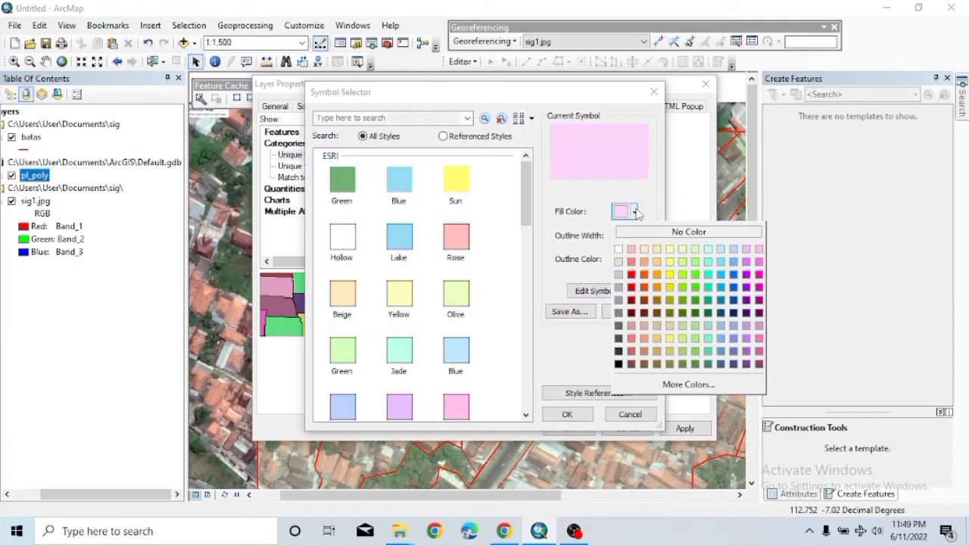
{"action": "left_click", "coordinate": [733, 275]}
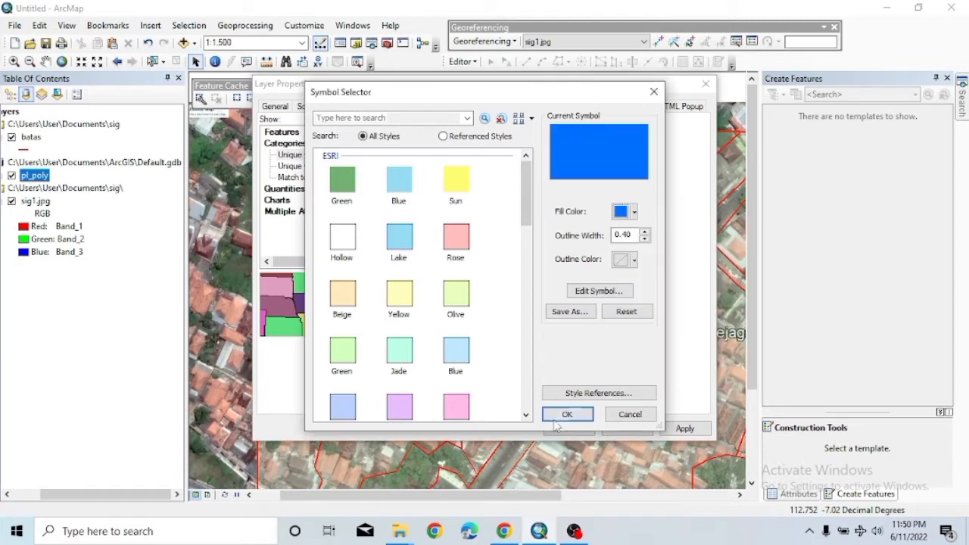
{"action": "left_click", "coordinate": [567, 415]}
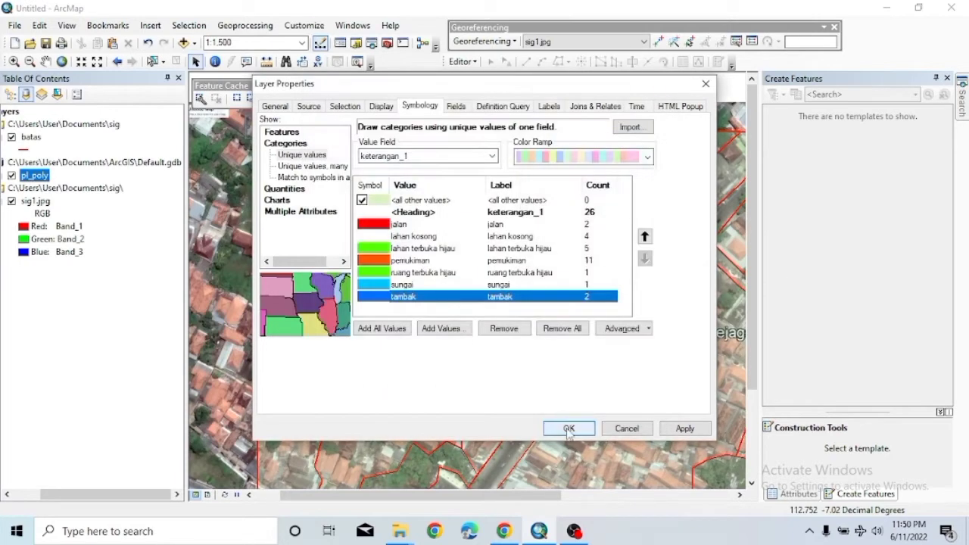
Set the layer transparency to 70, apply it, and pan and zoom over the recoloured polygons.
{"action": "left_click", "coordinate": [380, 106]}
{"action": "left_click", "coordinate": [378, 136]}
{"action": "type", "text": "70"}
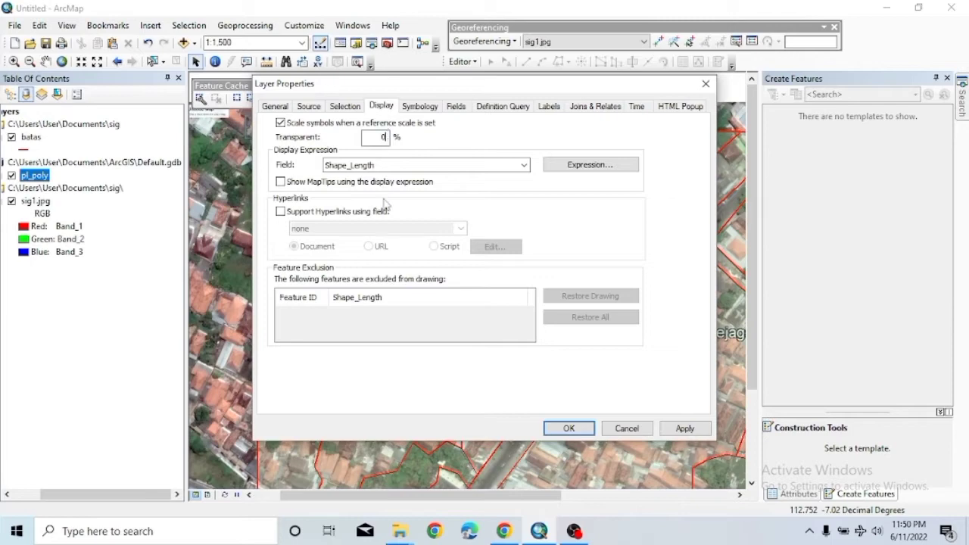
{"action": "left_click", "coordinate": [554, 426]}
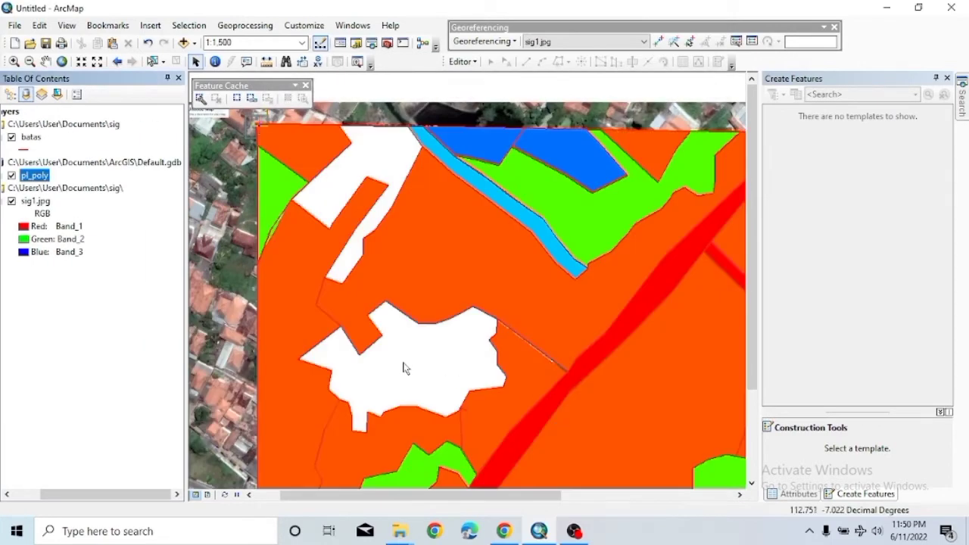
{"action": "left_click_drag", "start_coordinate": [349, 489], "coordinate": [411, 494]}
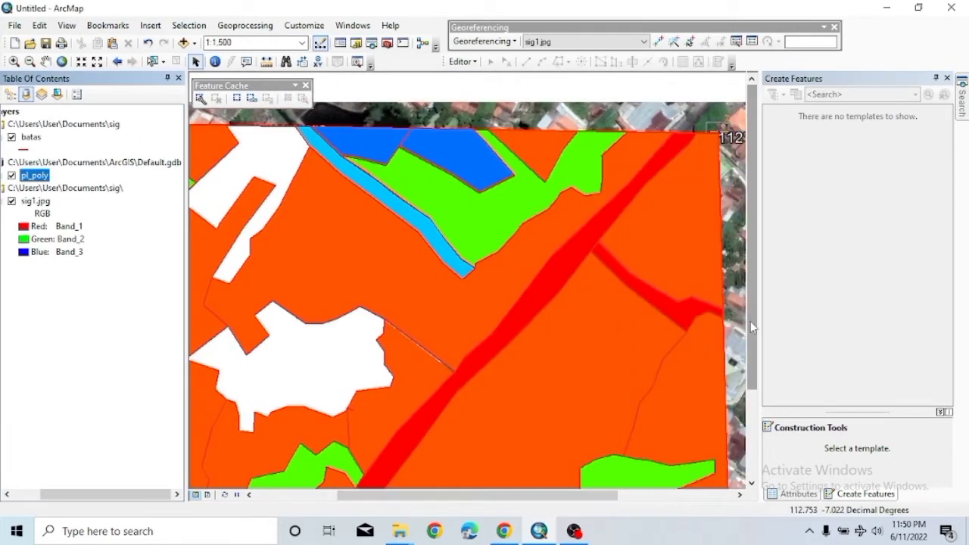
{"action": "left_click_drag", "start_coordinate": [753, 327], "coordinate": [756, 386]}
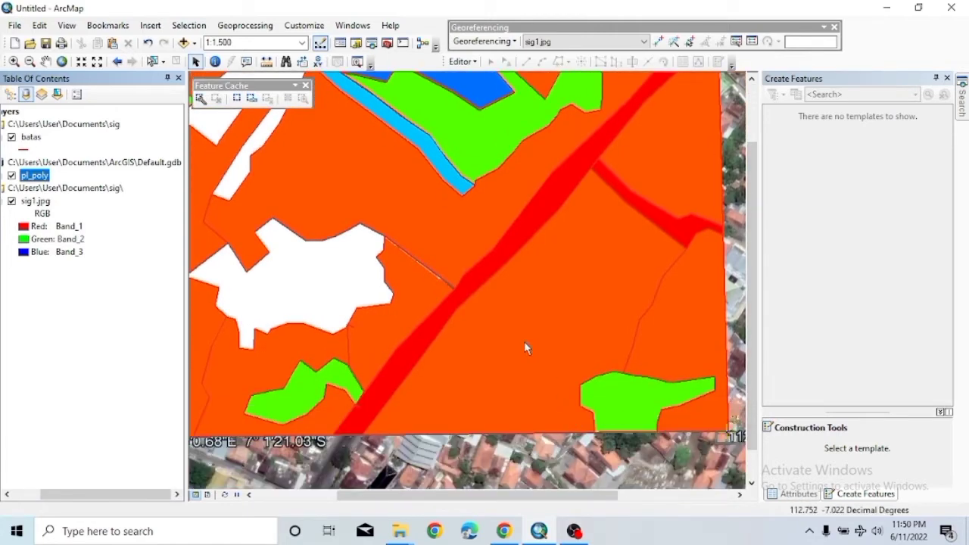
{"action": "scroll", "coordinate": [528, 348], "scroll_direction": "down", "scroll_amount": 1}
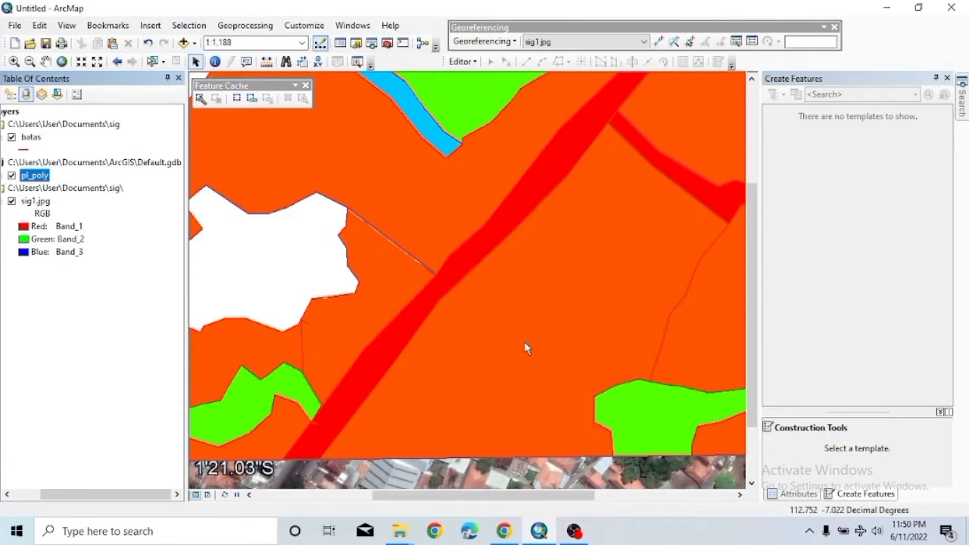
{"action": "scroll", "coordinate": [525, 344], "scroll_direction": "up", "scroll_amount": 5}
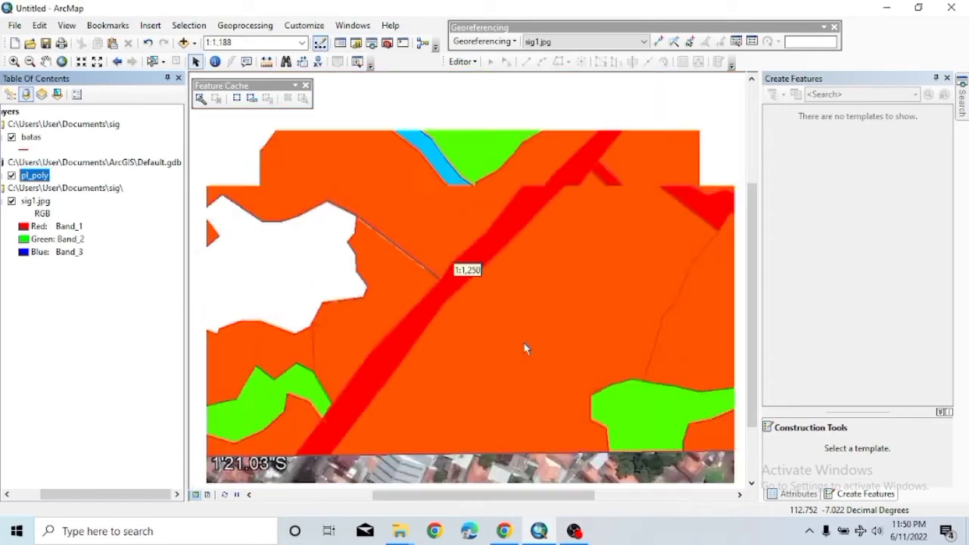
{"action": "scroll", "coordinate": [526, 348], "scroll_direction": "down", "scroll_amount": 2}
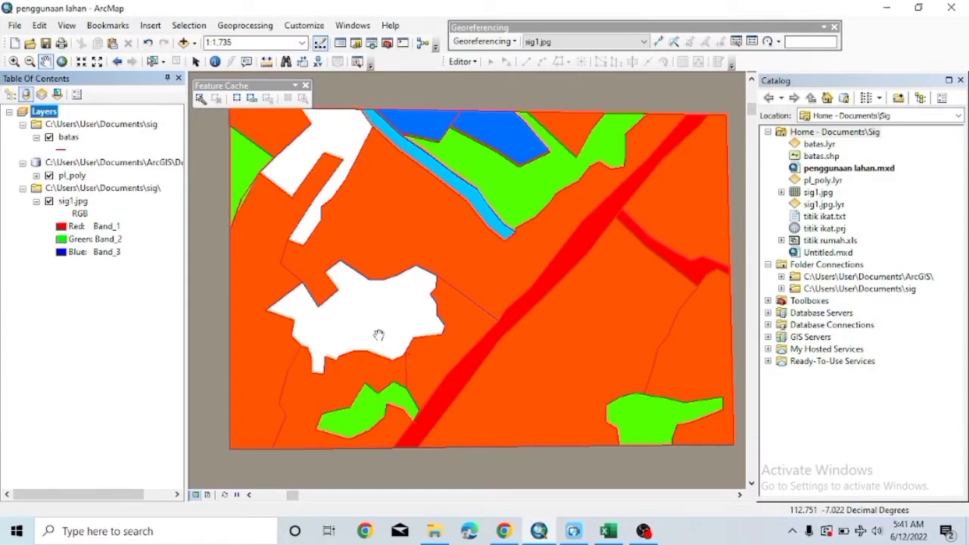
In a blank Excel workbook, enter the headers no, x and y in row 1.
{"action": "left_click", "coordinate": [608, 530]}
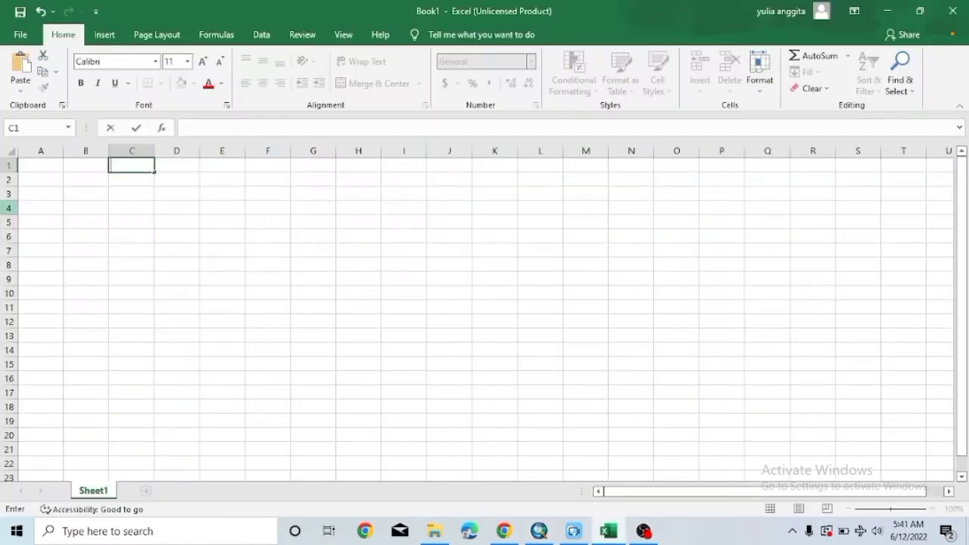
{"action": "type", "text": "no"}
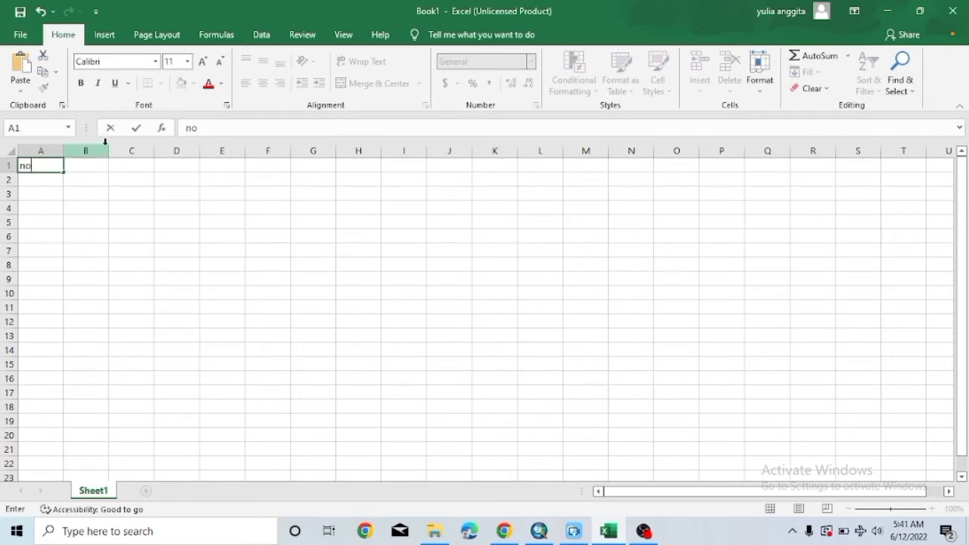
{"action": "left_click", "coordinate": [96, 161]}
{"action": "type", "text": "x"}
{"action": "left_click", "coordinate": [118, 166]}
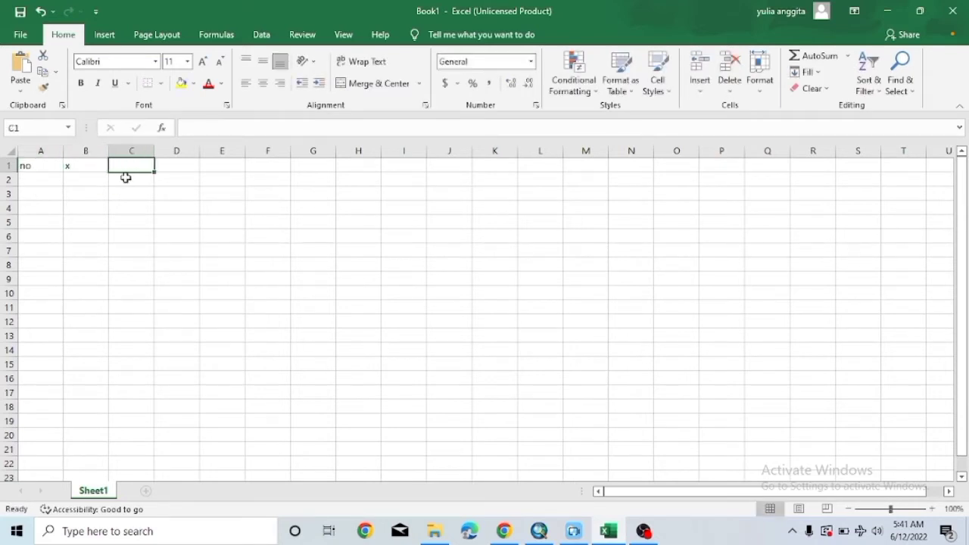
{"action": "type", "text": "y"}
{"action": "left_click", "coordinate": [35, 181]}
{"action": "type", "text": "titik"}
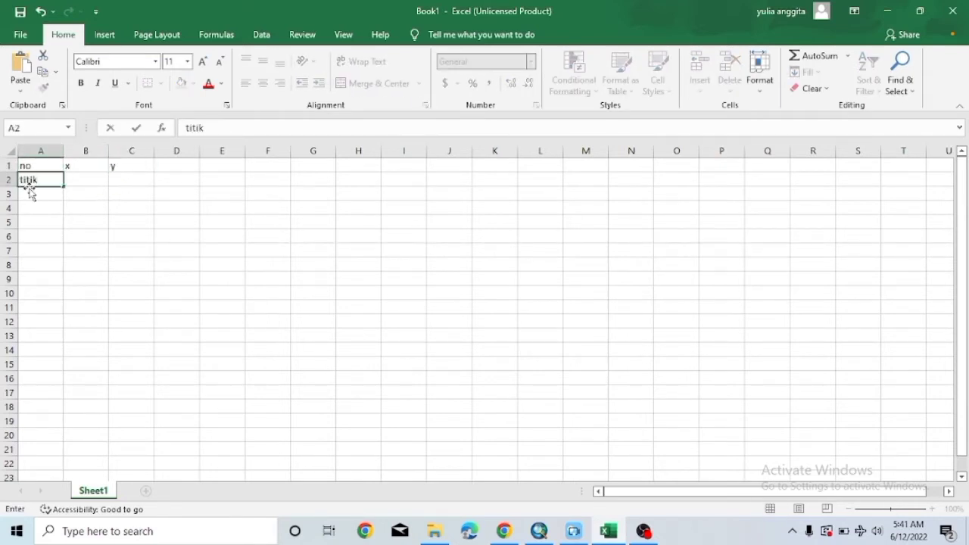
{"action": "type", "text": " rumah"}
{"action": "left_click", "coordinate": [99, 182]}
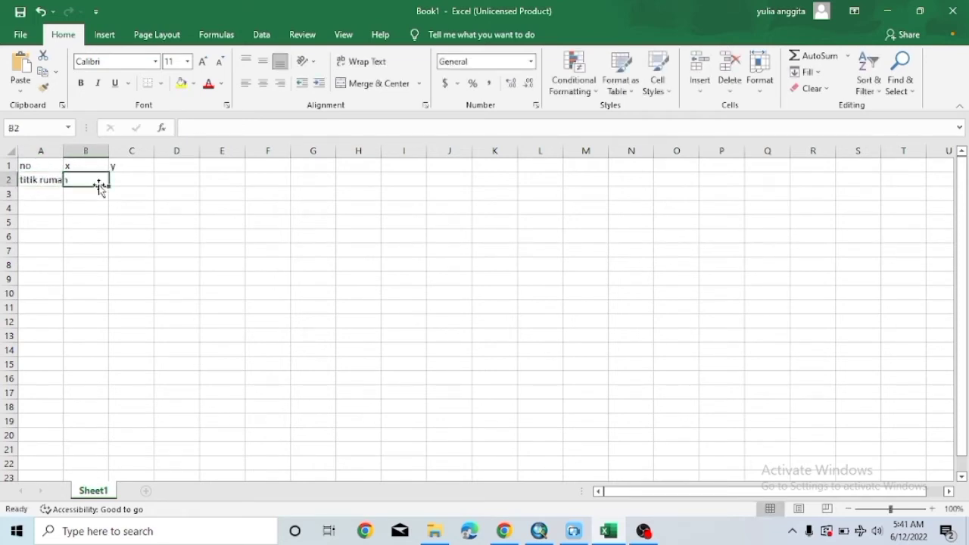
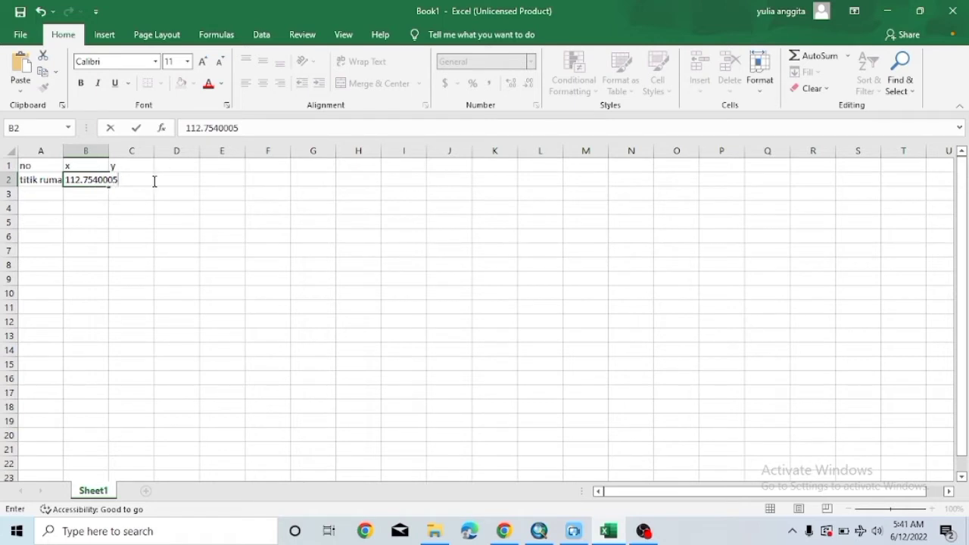
{"action": "left_click", "coordinate": [166, 181]}
{"action": "left_click", "coordinate": [122, 188]}
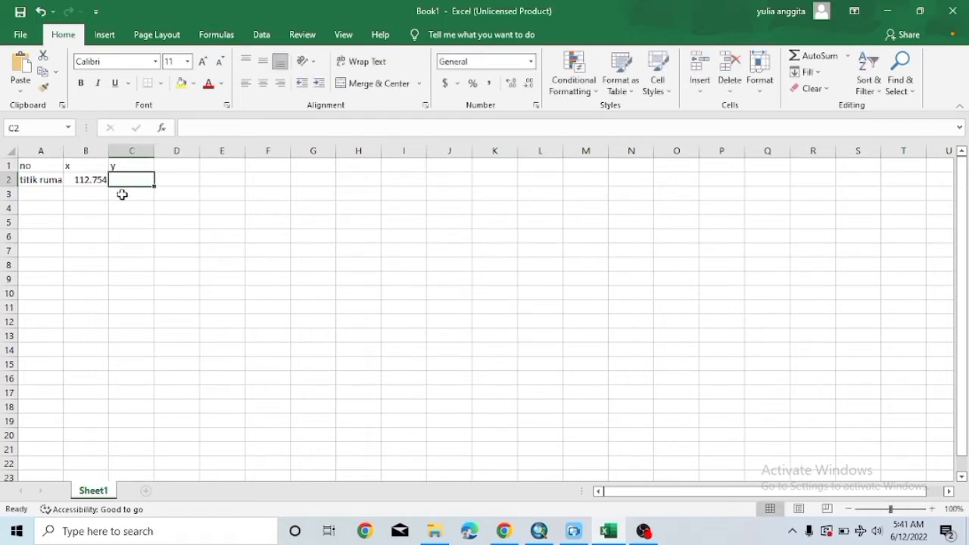
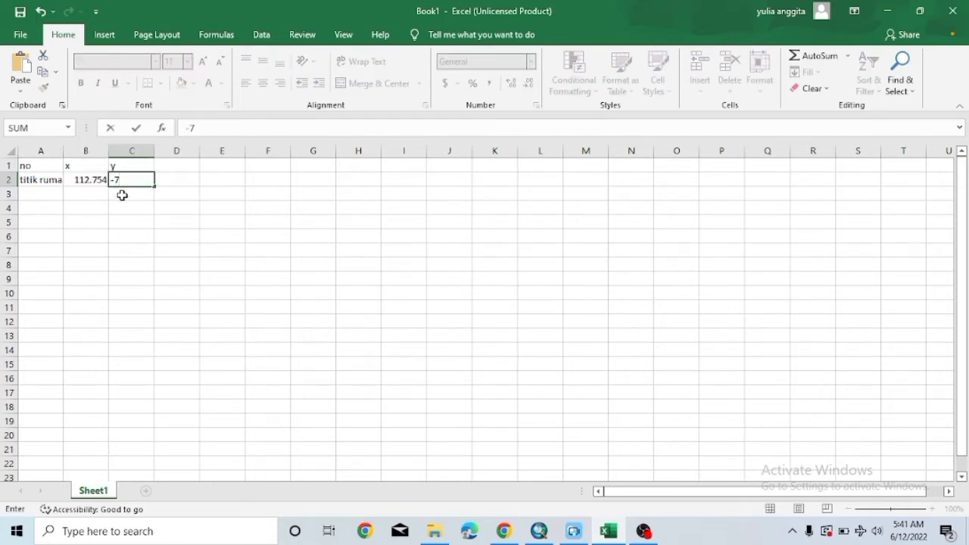
{"action": "left_click", "coordinate": [15, 35]}
Save the workbook as titik rumahku (Excel 97-2003) in Documents\sig, then return to ArcMap.
{"action": "left_click", "coordinate": [46, 227]}
{"action": "left_click", "coordinate": [518, 162]}
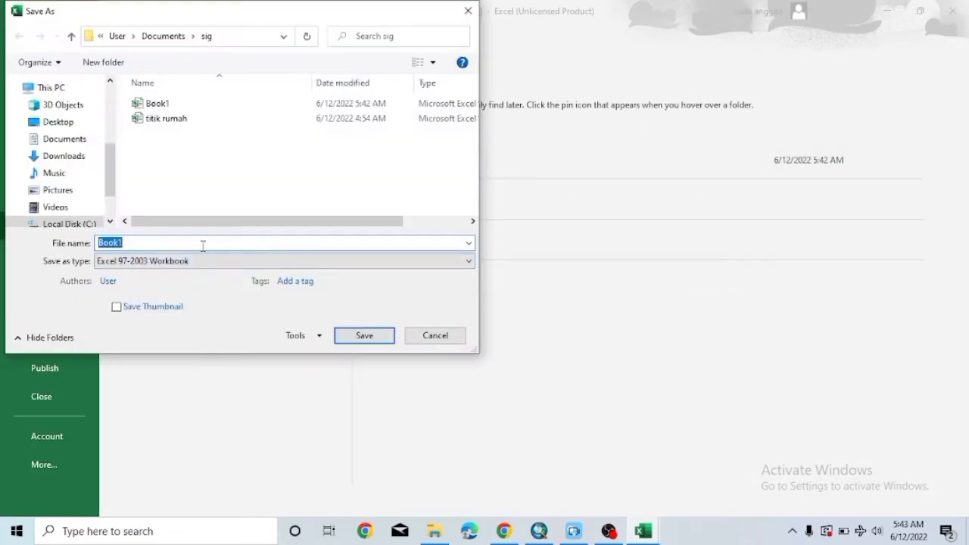
{"action": "key", "text": "BackSpace"}
{"action": "type", "text": "tiitk"}
{"action": "key", "text": "BackSpace"}
{"action": "key", "text": "BackSpace"}
{"action": "key", "text": "BackSpace"}
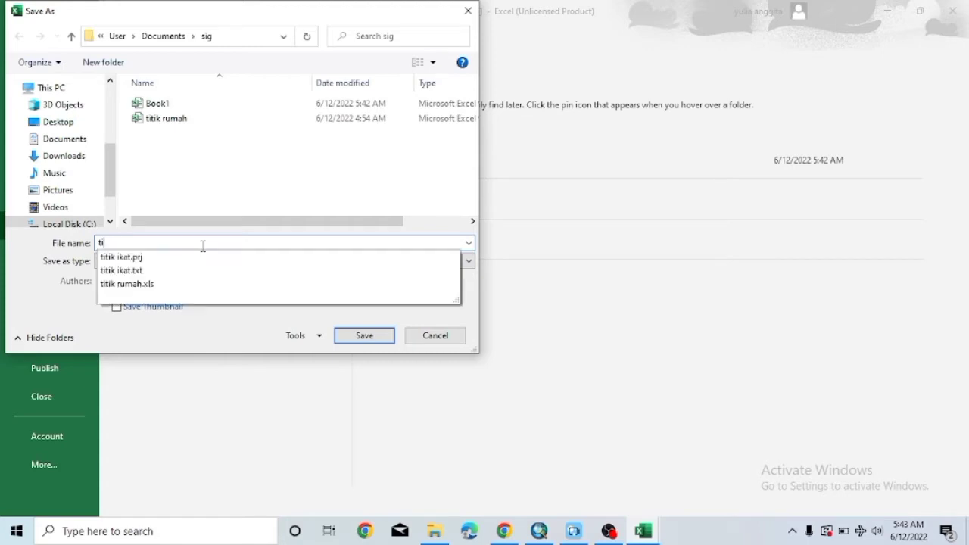
{"action": "type", "text": "tik rum"}
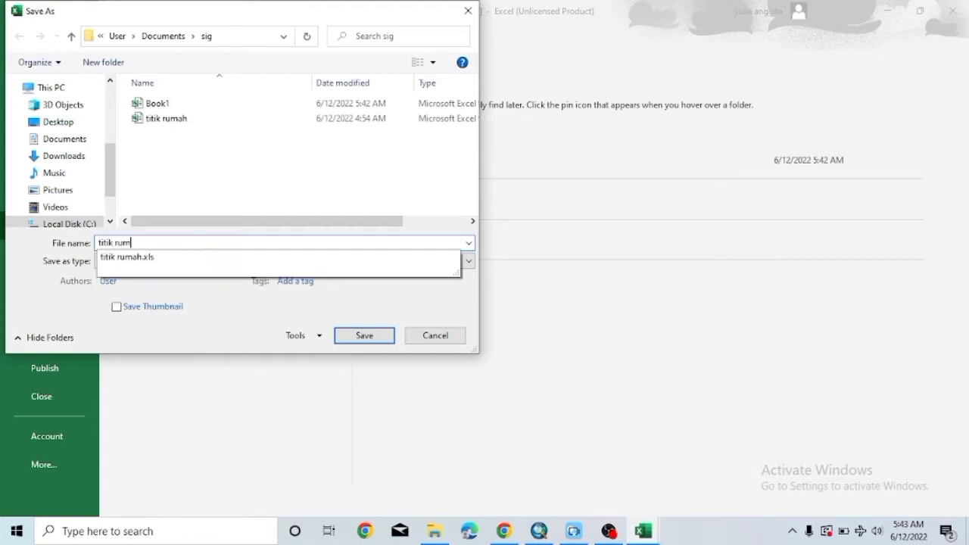
{"action": "type", "text": "ahku"}
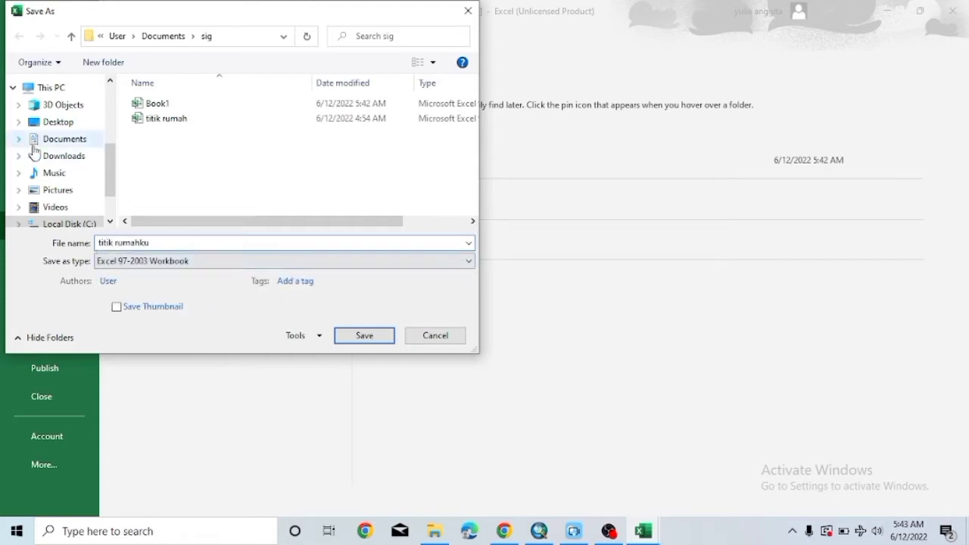
{"action": "left_click", "coordinate": [91, 136]}
{"action": "double_click", "coordinate": [136, 132]}
{"action": "left_click", "coordinate": [367, 335]}
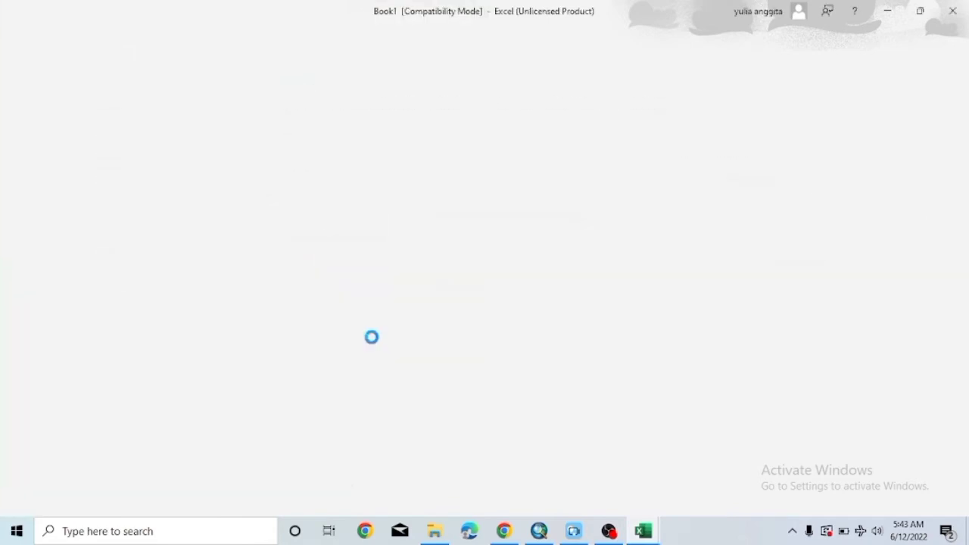
{"action": "left_click", "coordinate": [540, 532]}
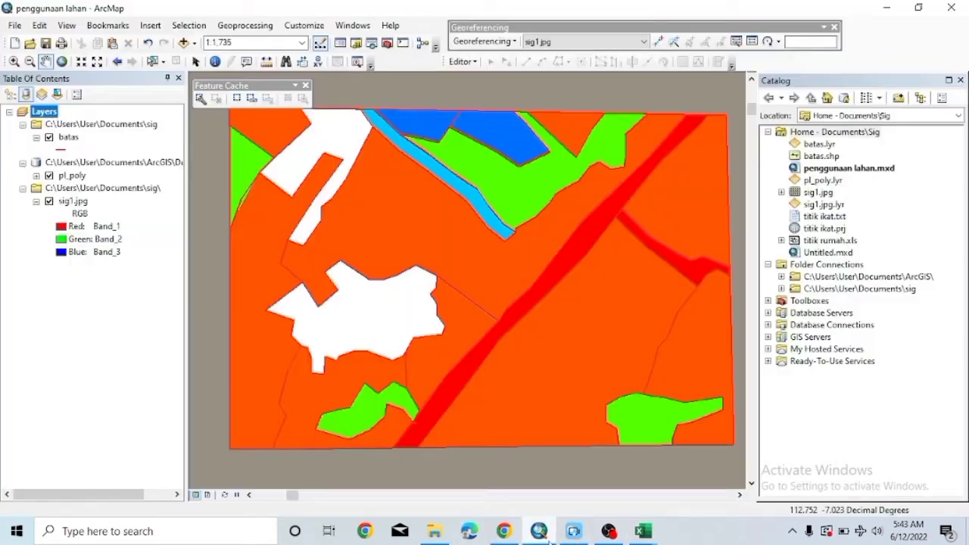
{"action": "left_click", "coordinate": [14, 24]}
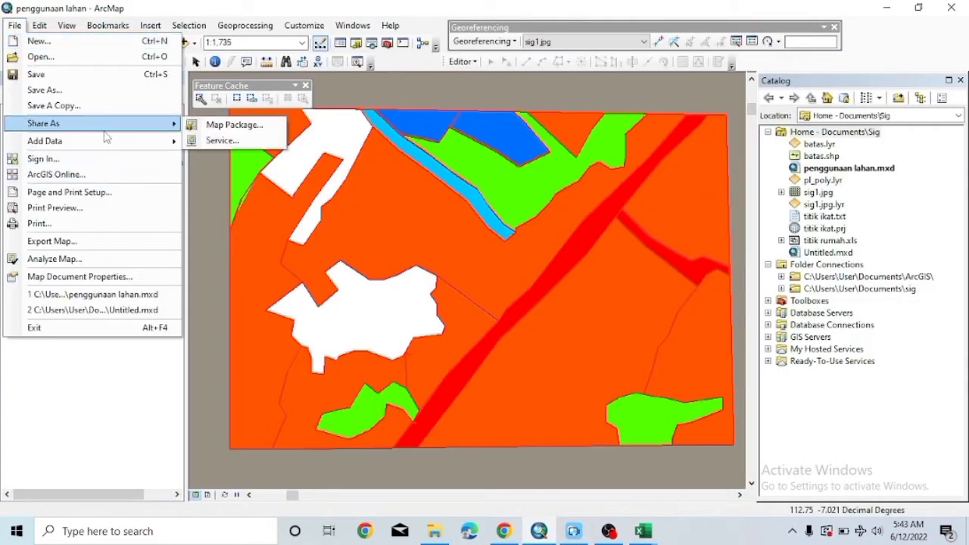
Add XY data from titik rumahku.xls Sheet1$ with X=x and Y=y as Sheet1$ Events.
{"action": "mouse_move", "coordinate": [106, 142]}
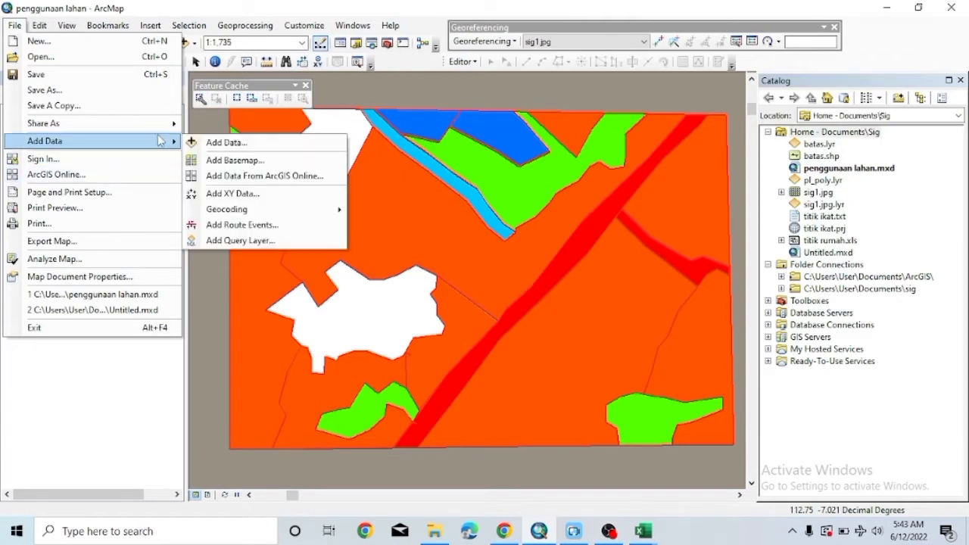
{"action": "left_click", "coordinate": [233, 195]}
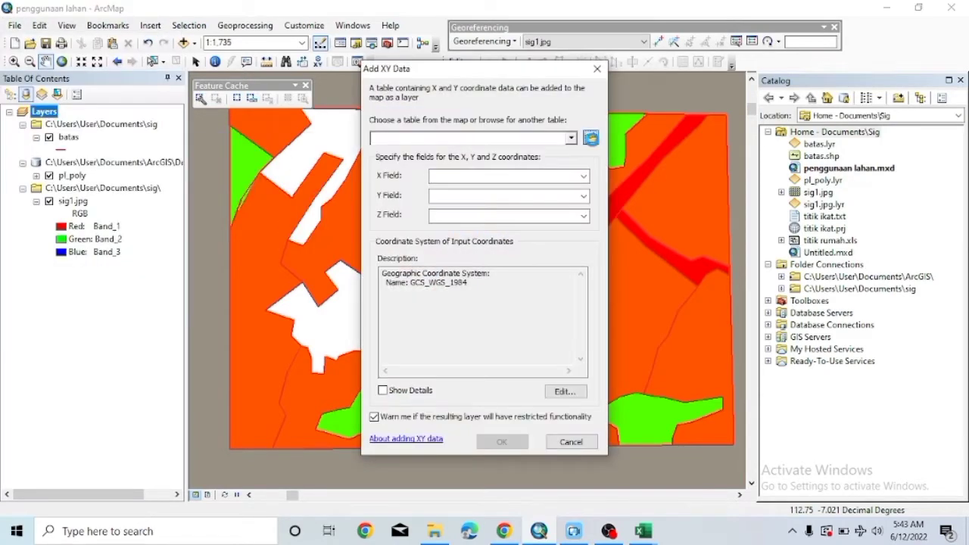
{"action": "left_click", "coordinate": [590, 136]}
{"action": "left_click", "coordinate": [408, 171]}
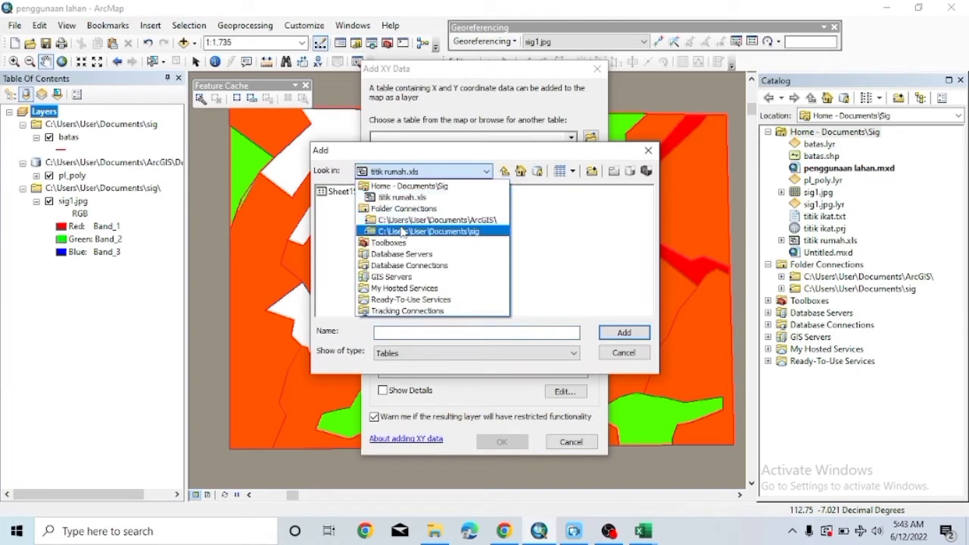
{"action": "left_click", "coordinate": [371, 230]}
{"action": "left_click", "coordinate": [361, 227]}
{"action": "left_click", "coordinate": [613, 332]}
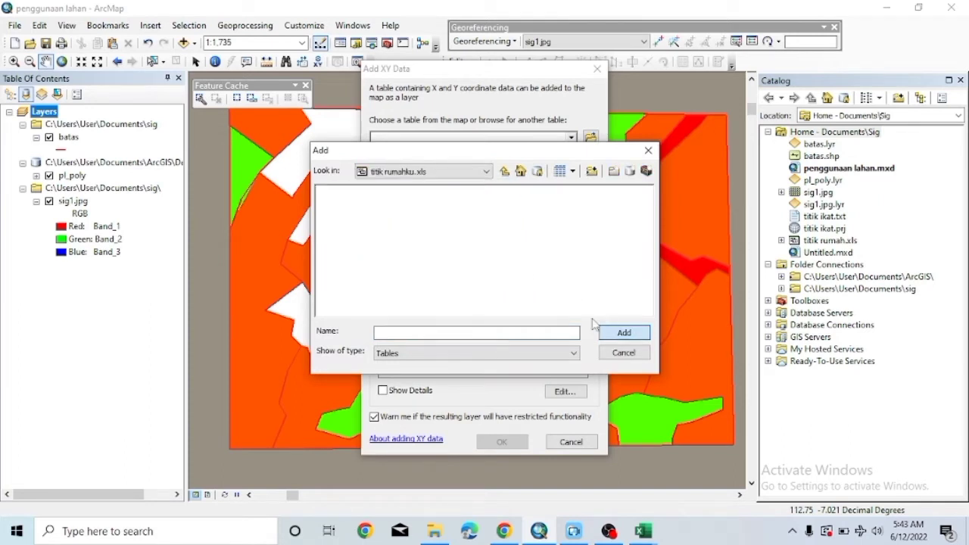
{"action": "left_click", "coordinate": [341, 192]}
{"action": "left_click", "coordinate": [623, 333]}
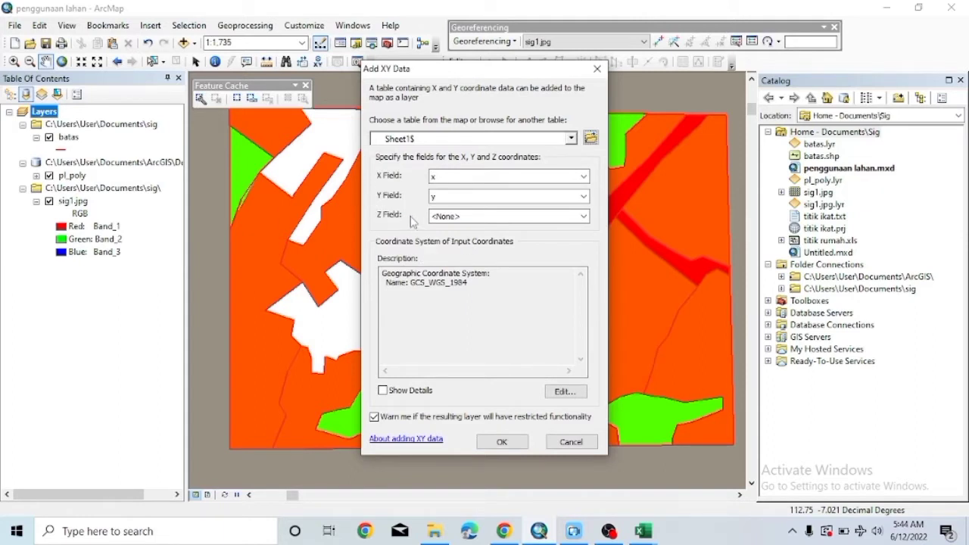
{"action": "left_click", "coordinate": [501, 442]}
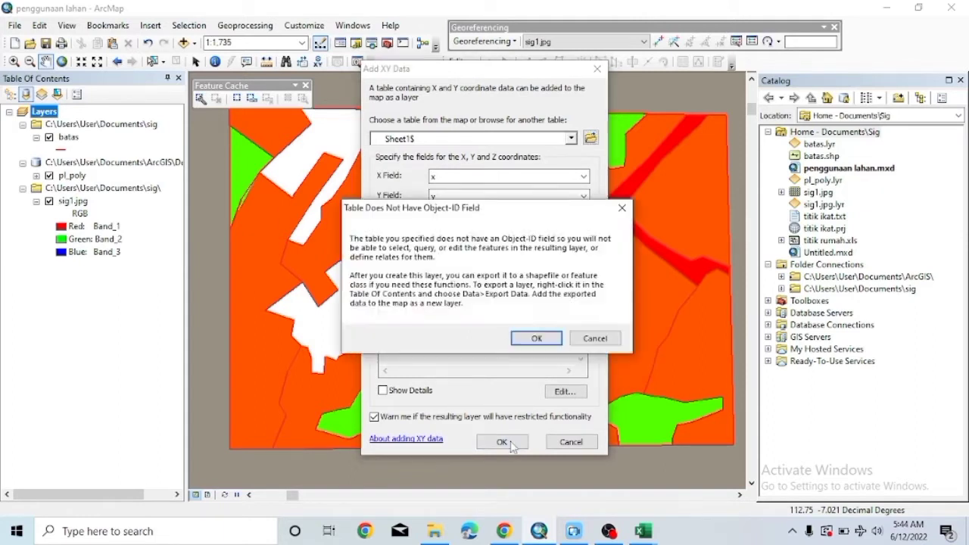
{"action": "left_click", "coordinate": [537, 339]}
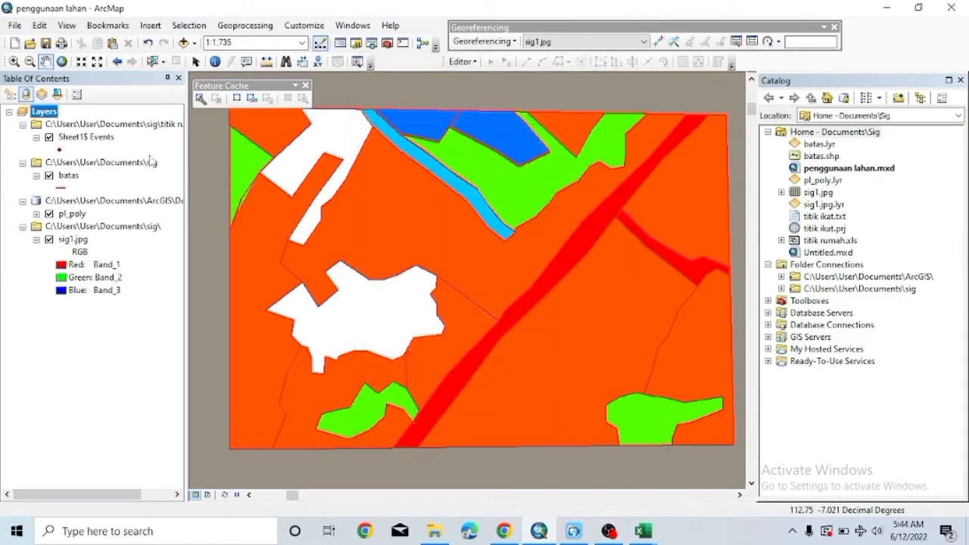
Give the Sheet1$ Events points a green Circle 3 symbol.
{"action": "right_click", "coordinate": [82, 137]}
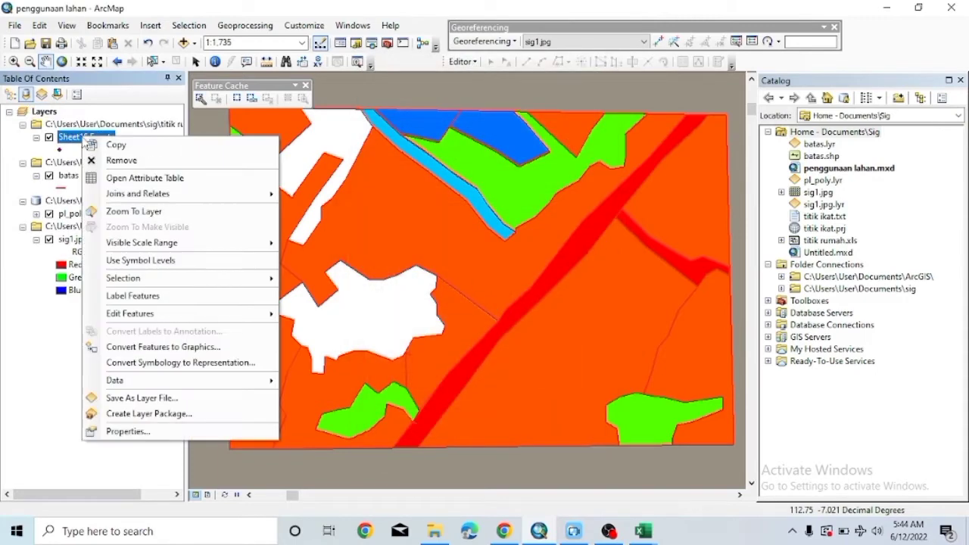
{"action": "mouse_move", "coordinate": [180, 318]}
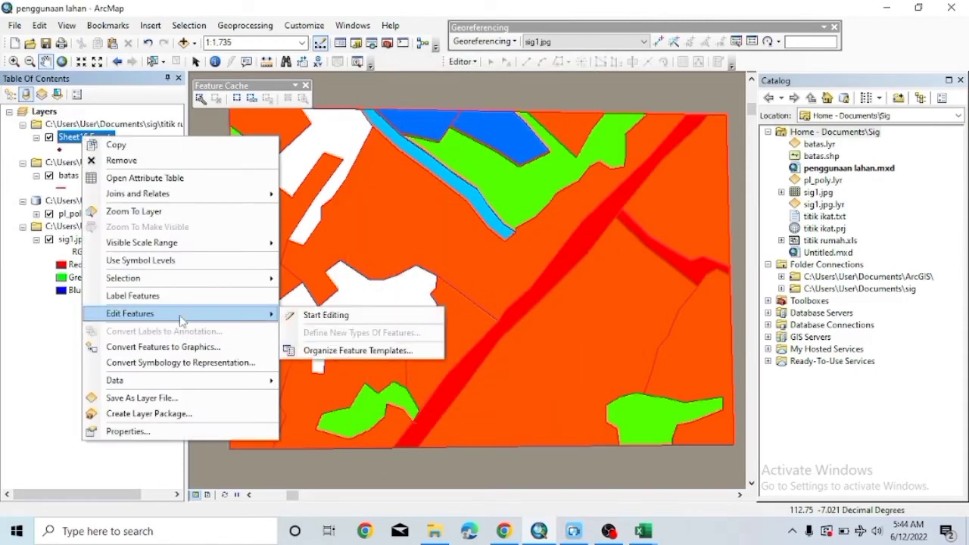
{"action": "left_click", "coordinate": [157, 431]}
{"action": "left_click", "coordinate": [427, 175]}
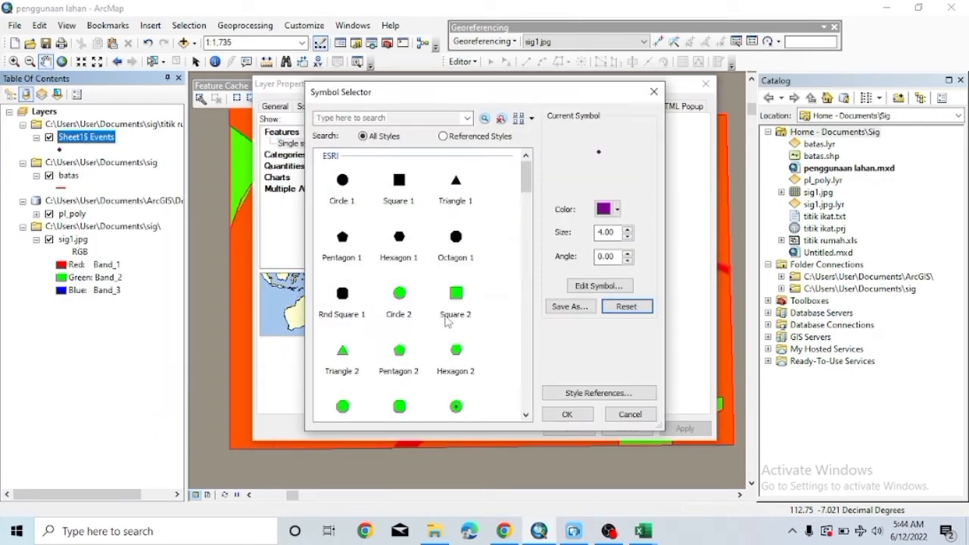
{"action": "left_click", "coordinate": [454, 320]}
{"action": "left_click", "coordinate": [566, 414]}
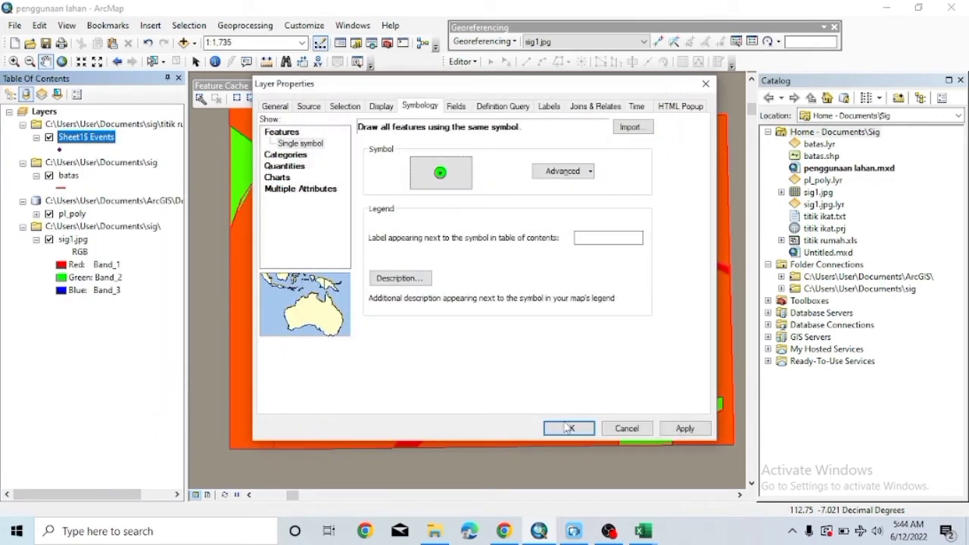
{"action": "left_click", "coordinate": [557, 427]}
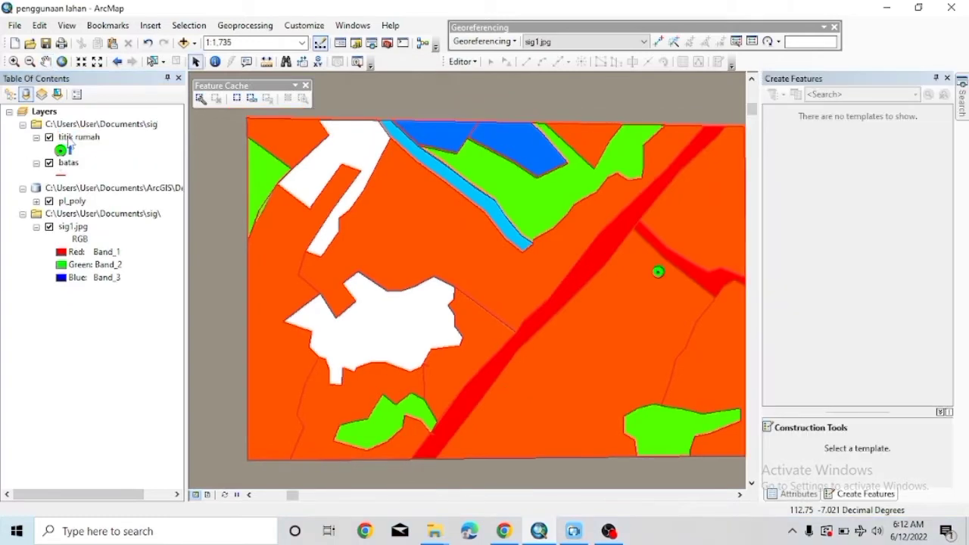
Export the points to a new feature class, add it, and remove the original layer.
{"action": "right_click", "coordinate": [69, 139]}
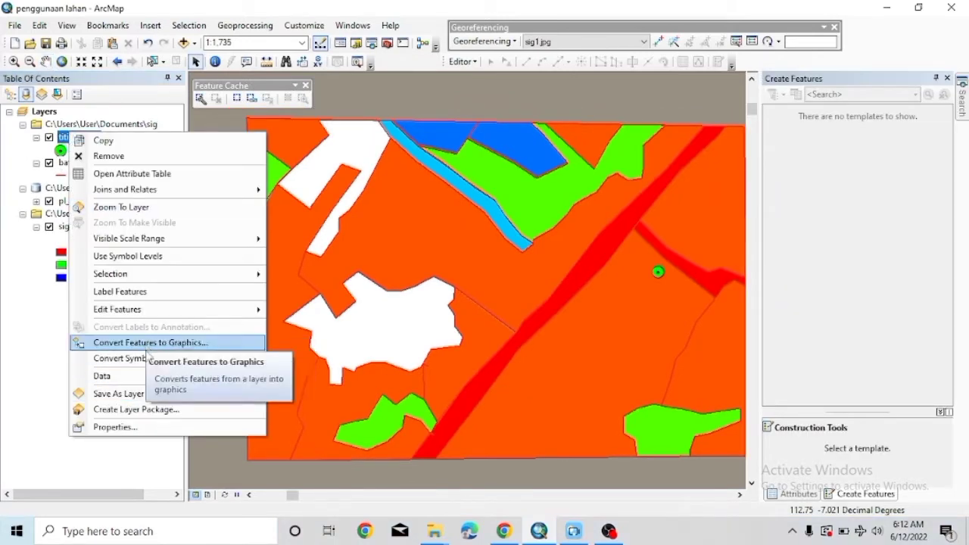
{"action": "mouse_move", "coordinate": [136, 375]}
{"action": "left_click", "coordinate": [333, 391]}
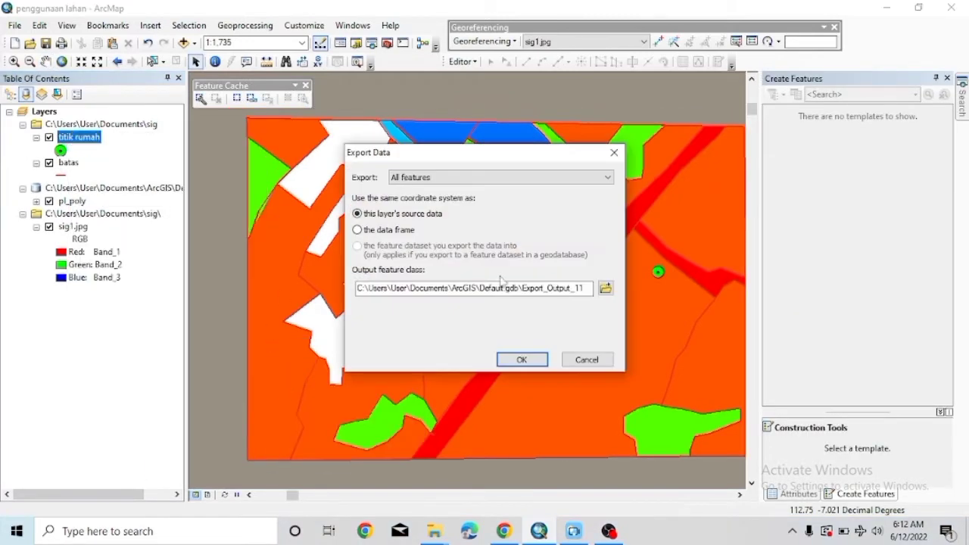
{"action": "left_click", "coordinate": [522, 360]}
{"action": "left_click", "coordinate": [527, 310]}
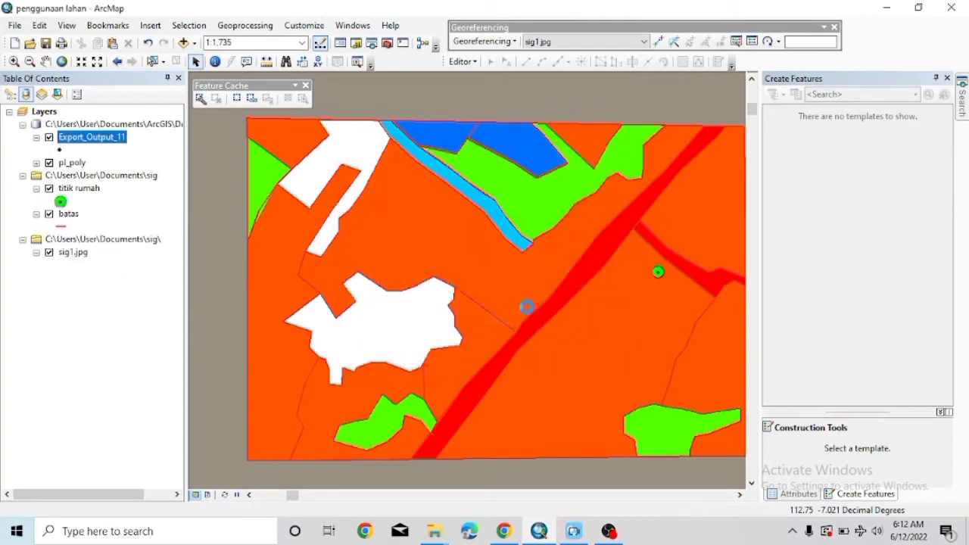
{"action": "right_click", "coordinate": [68, 188]}
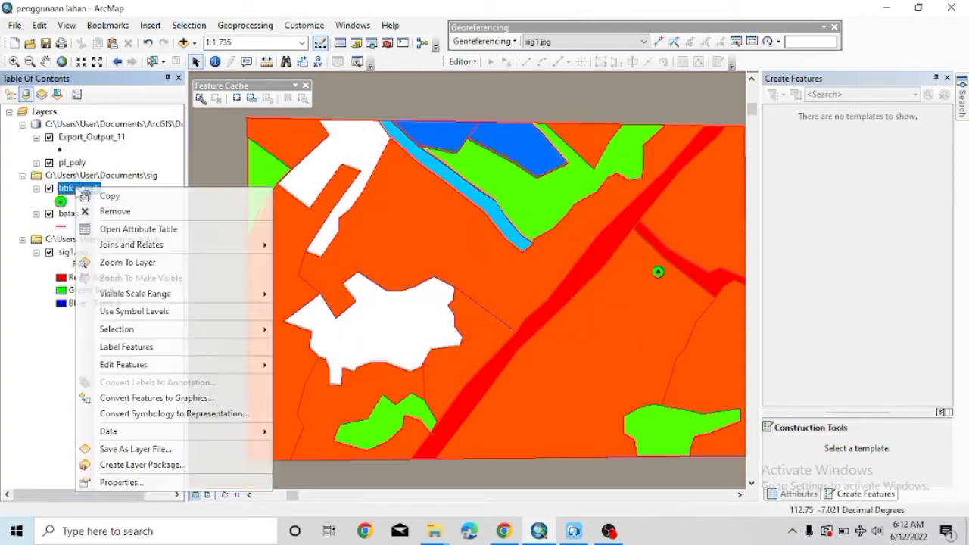
{"action": "left_click", "coordinate": [113, 211]}
Rename the Export_Output_11 layer to 'titik rumah'.
{"action": "double_click", "coordinate": [86, 140]}
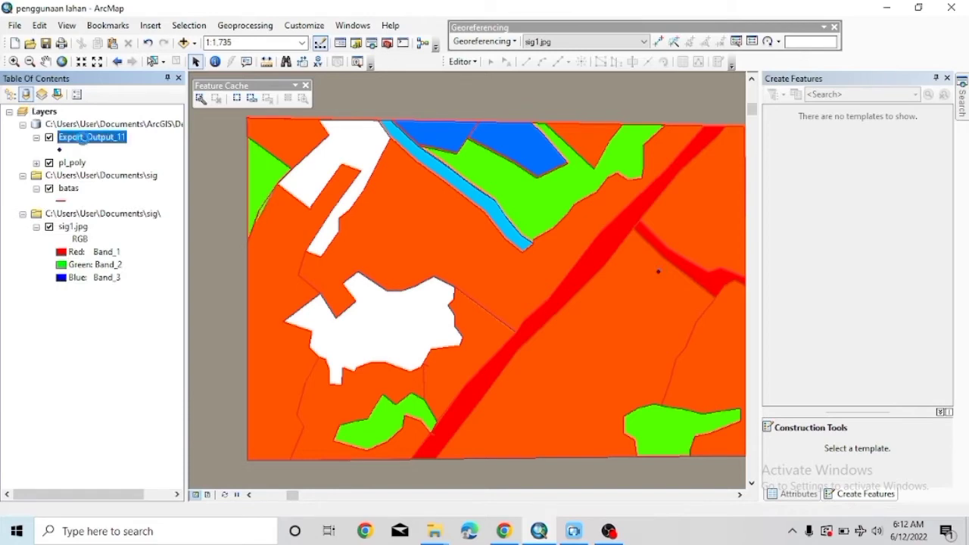
{"action": "left_click", "coordinate": [705, 83]}
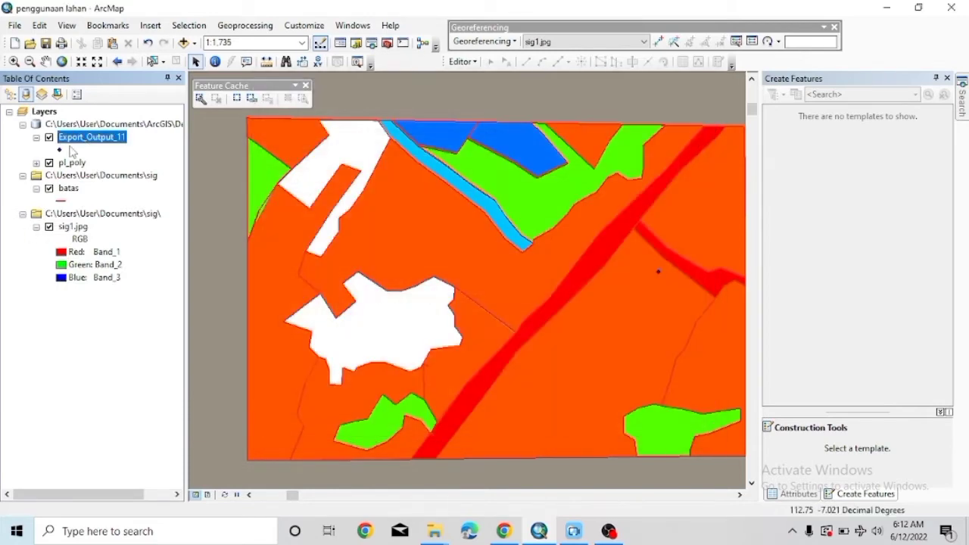
{"action": "double_click", "coordinate": [66, 139]}
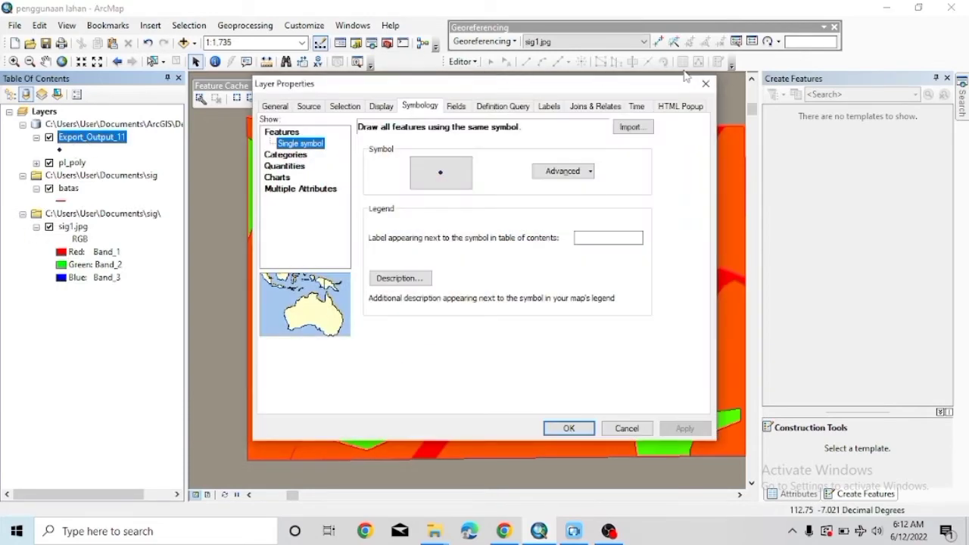
{"action": "left_click", "coordinate": [705, 83]}
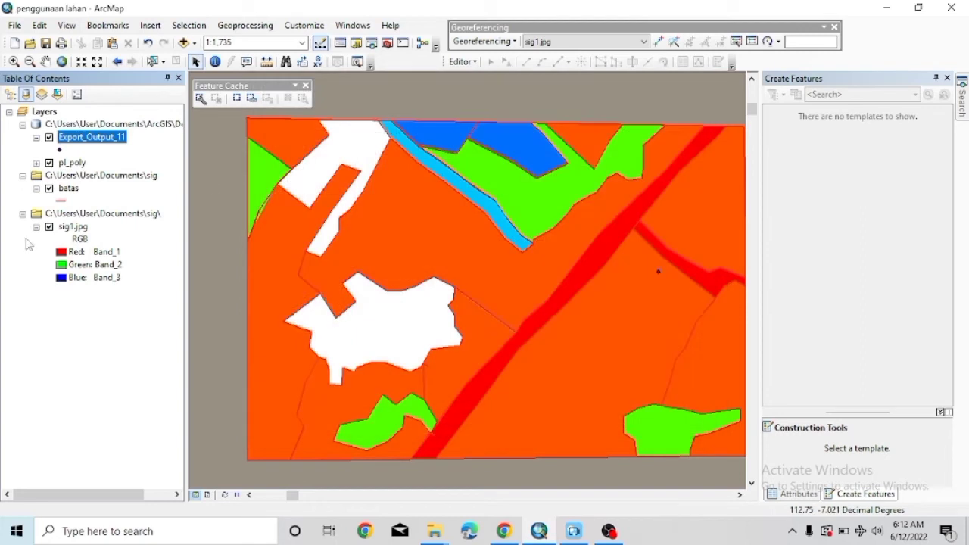
{"action": "left_click", "coordinate": [70, 140]}
{"action": "left_click_drag", "start_coordinate": [130, 135], "coordinate": [66, 140]}
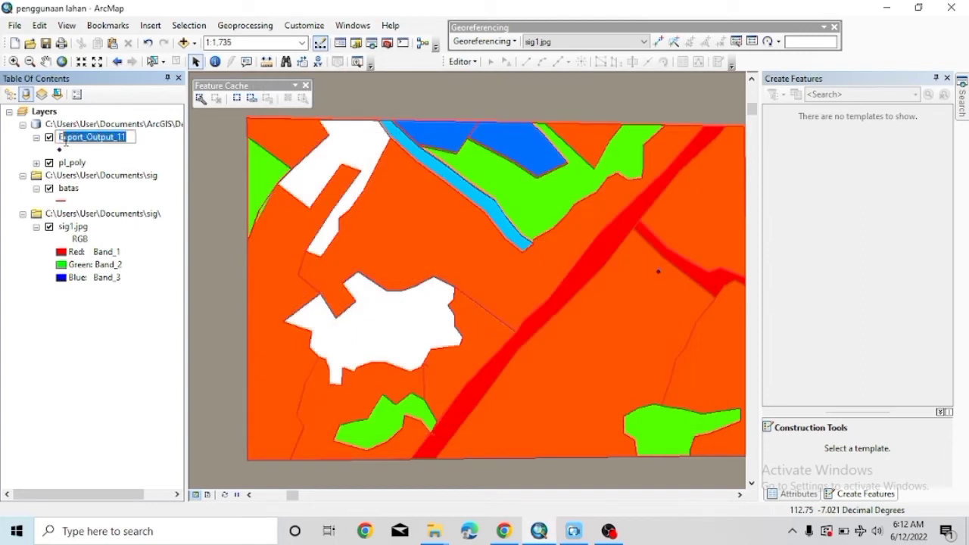
{"action": "type", "text": "titik rumah"}
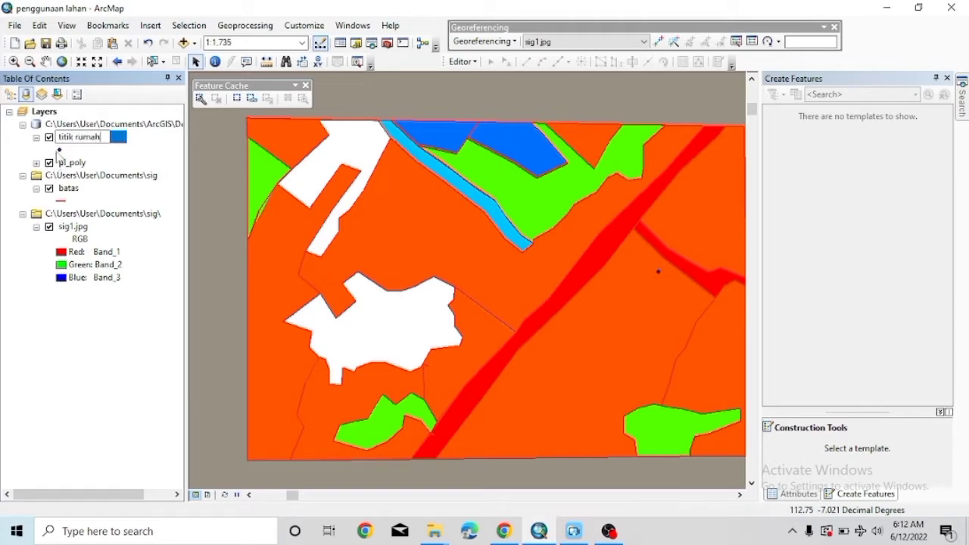
{"action": "key", "text": "Return"}
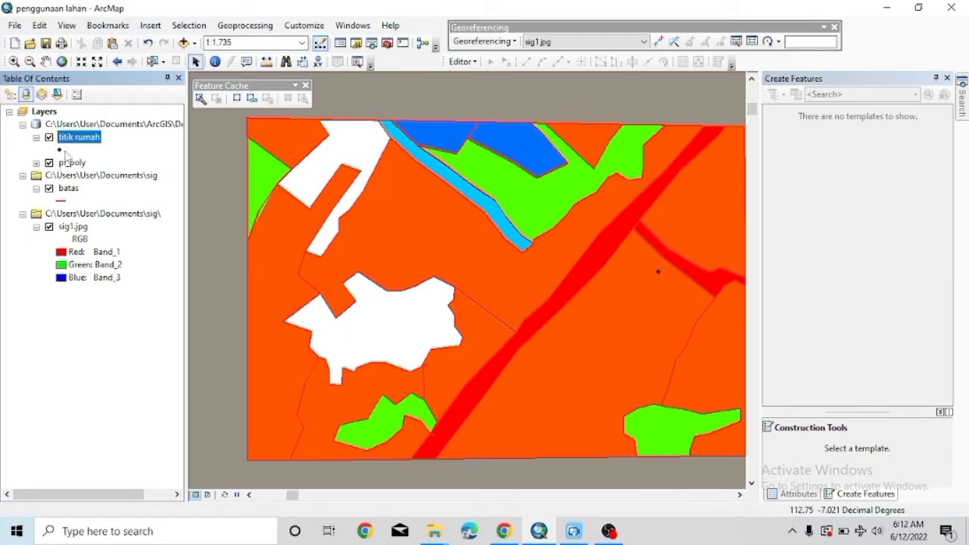
Symbolize the titik rumah layer with the green Circle 3 point symbol.
{"action": "double_click", "coordinate": [97, 141]}
{"action": "left_click", "coordinate": [440, 172]}
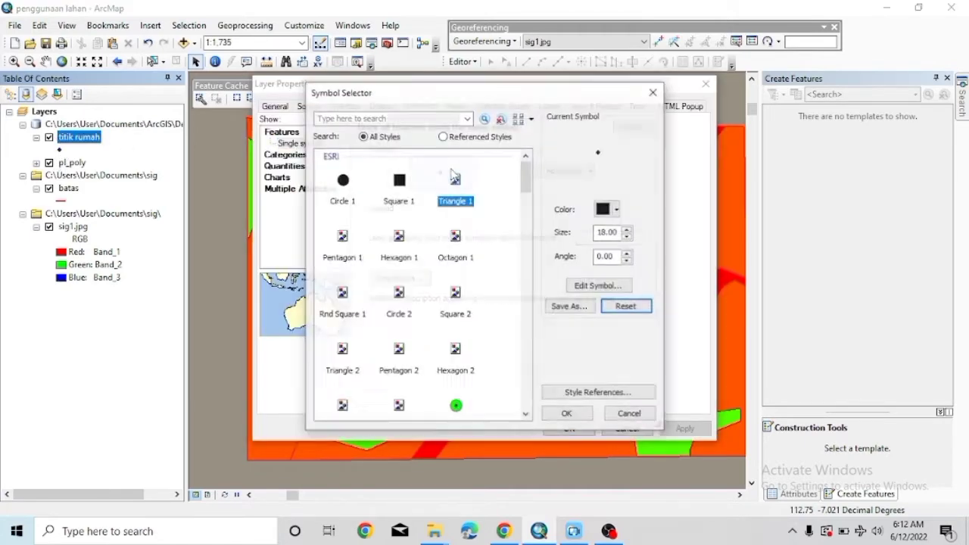
{"action": "scroll", "coordinate": [457, 333], "scroll_direction": "down", "scroll_amount": 2}
{"action": "left_click", "coordinate": [456, 326]}
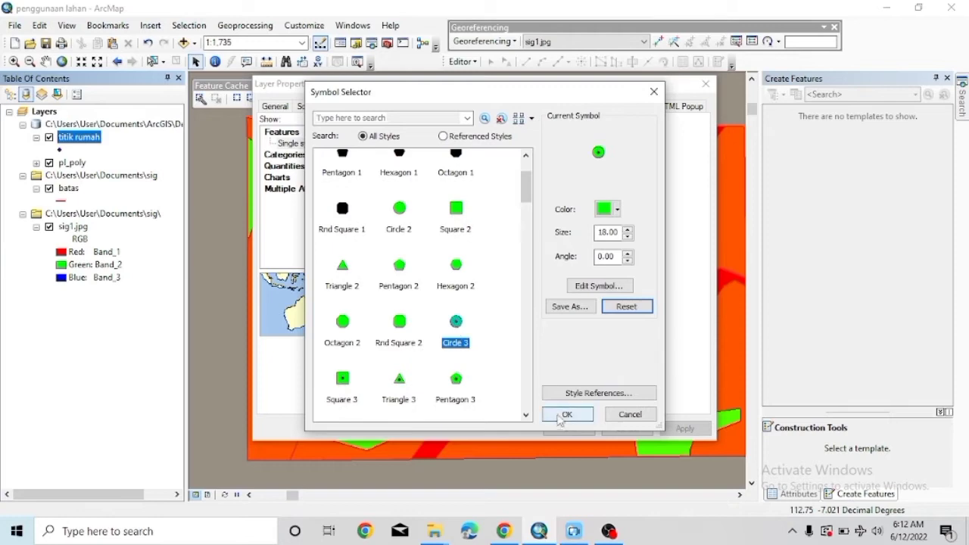
{"action": "left_click", "coordinate": [567, 414]}
{"action": "left_click", "coordinate": [567, 428]}
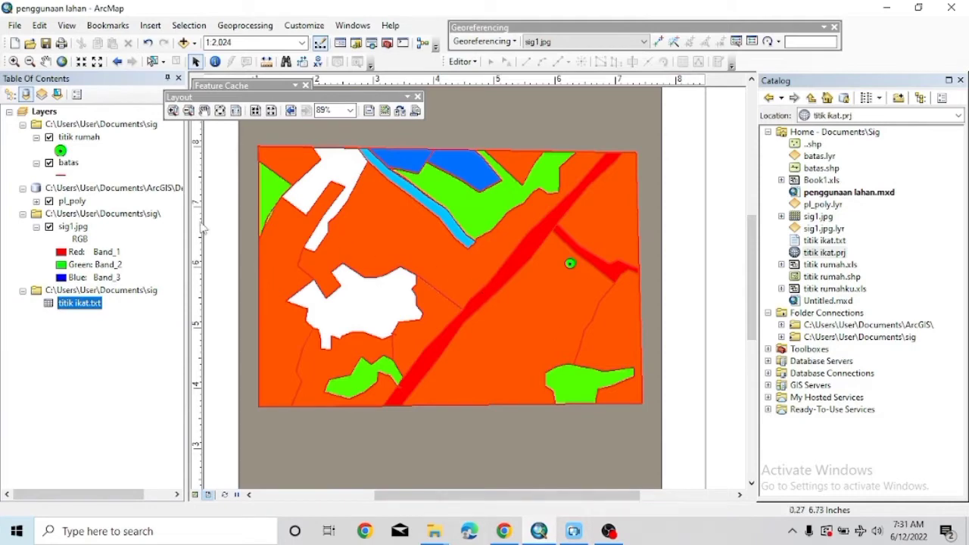
Set the page to A4 landscape and zoom the data frame to full extent.
{"action": "left_click", "coordinate": [14, 26]}
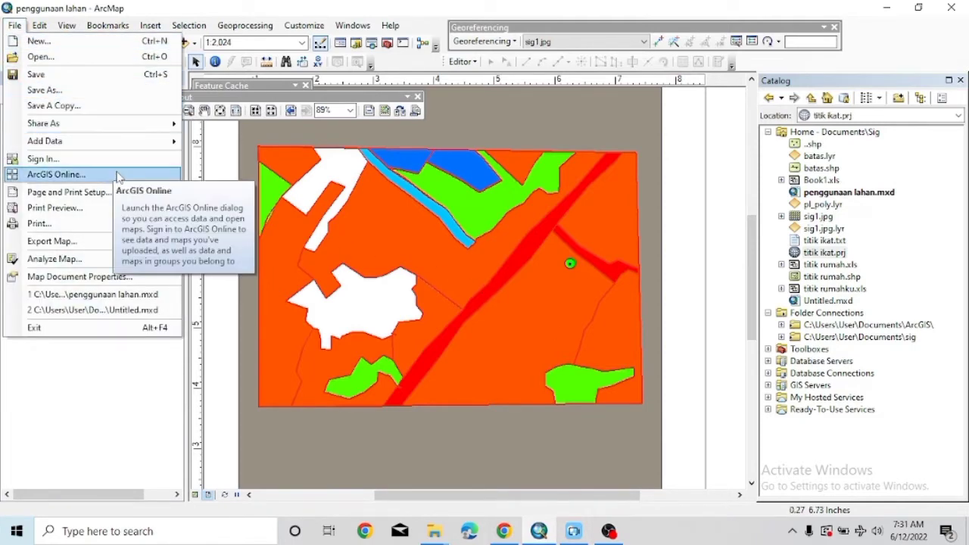
{"action": "left_click", "coordinate": [103, 192]}
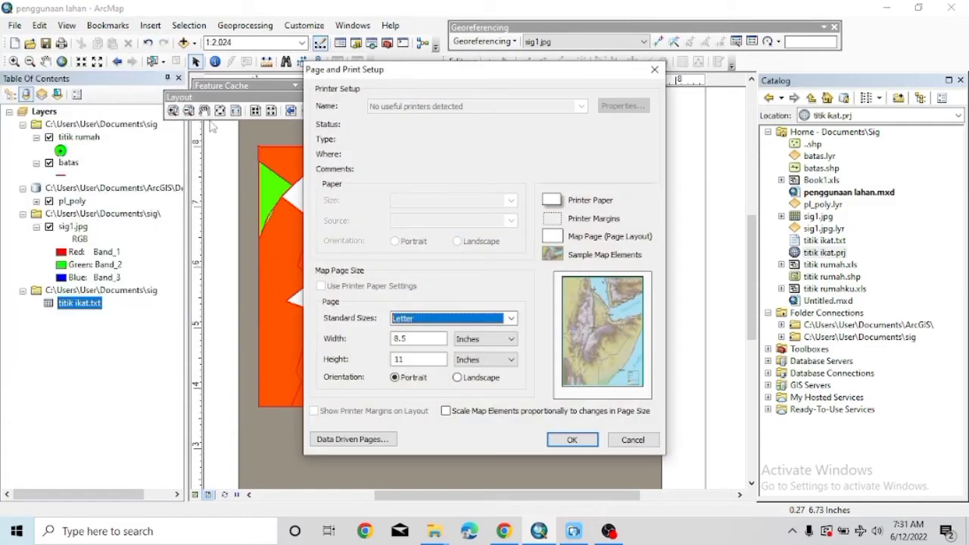
{"action": "left_click", "coordinate": [512, 318]}
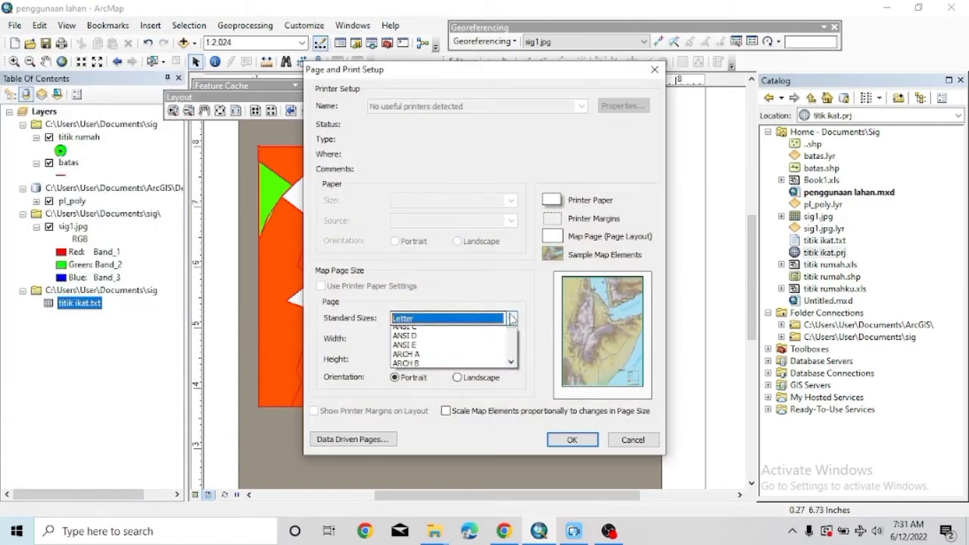
{"action": "scroll", "coordinate": [475, 378], "scroll_direction": "down", "scroll_amount": 2}
{"action": "scroll", "coordinate": [475, 380], "scroll_direction": "down", "scroll_amount": 1}
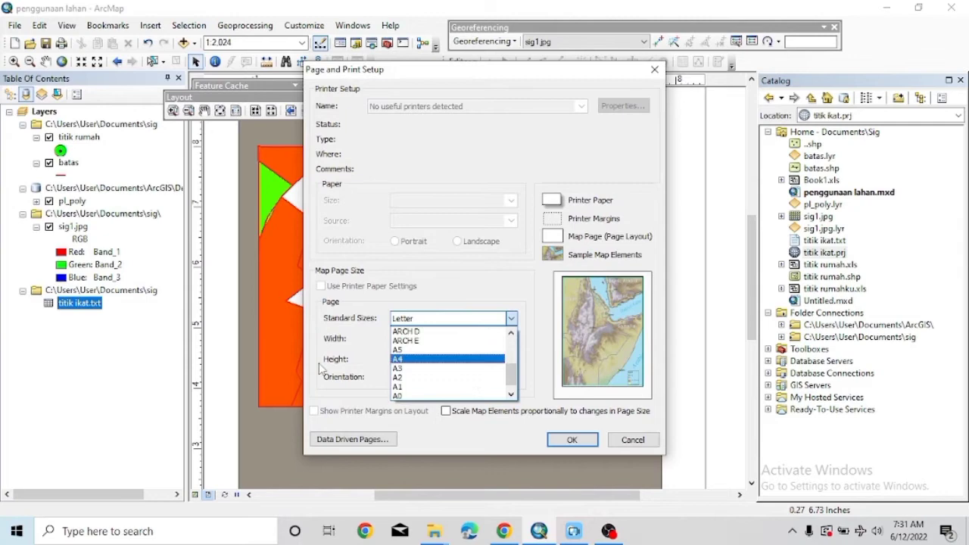
{"action": "left_click", "coordinate": [398, 359]}
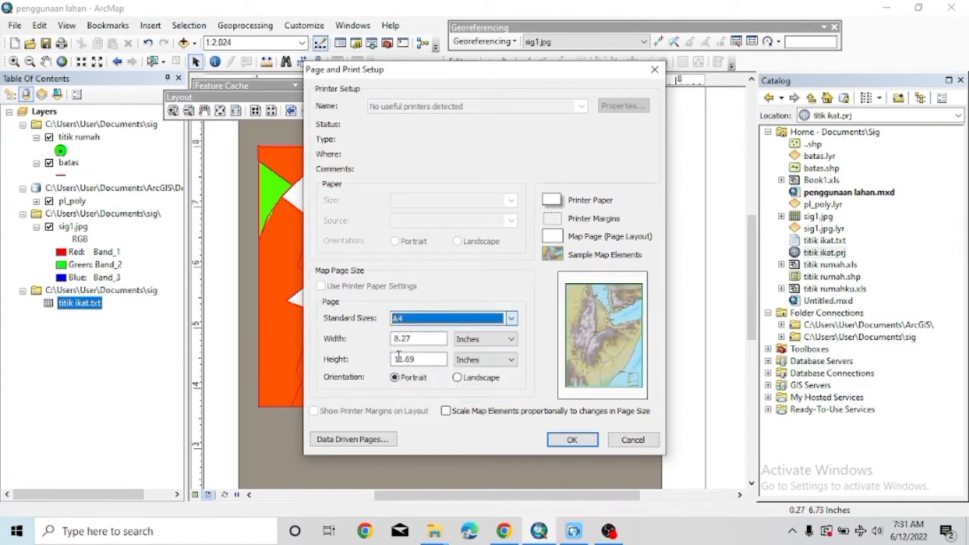
{"action": "left_click", "coordinate": [459, 379]}
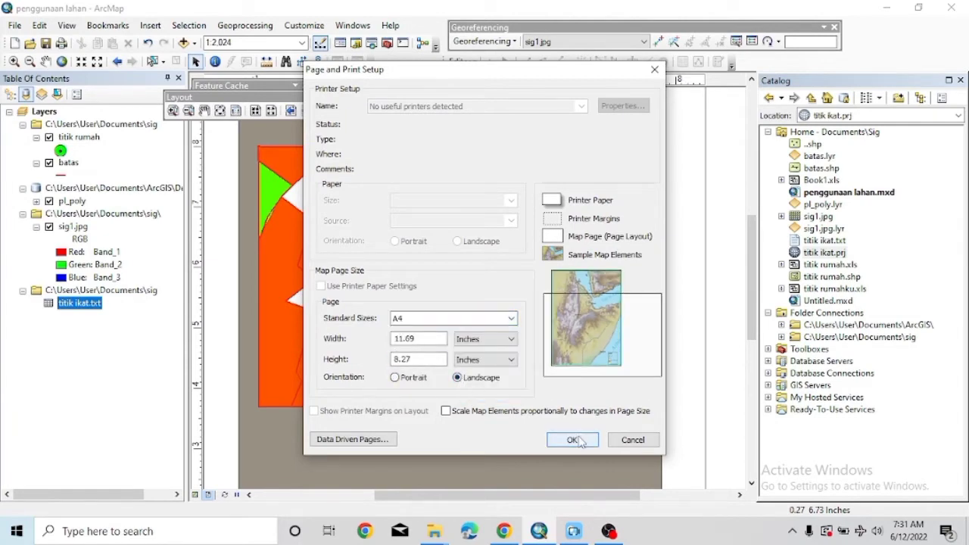
{"action": "left_click", "coordinate": [573, 440]}
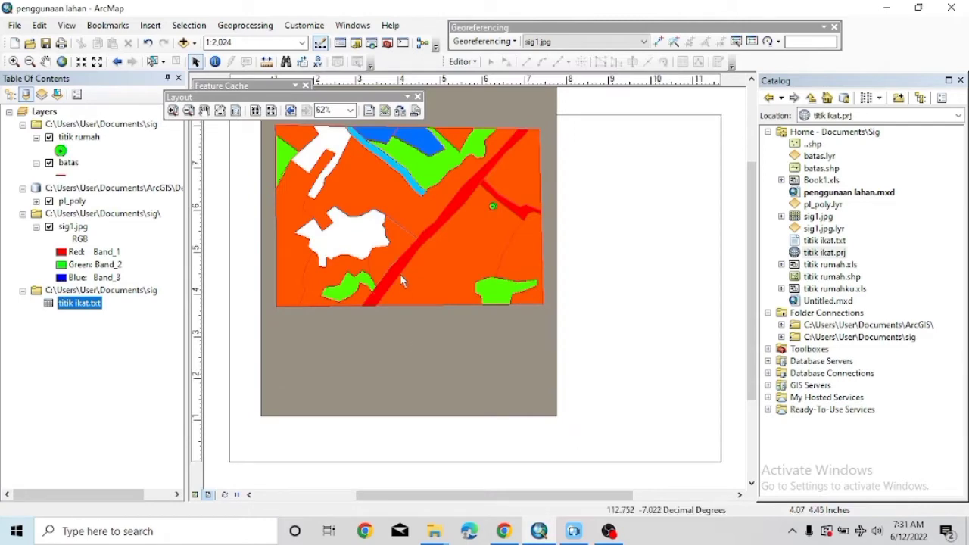
{"action": "right_click", "coordinate": [468, 203]}
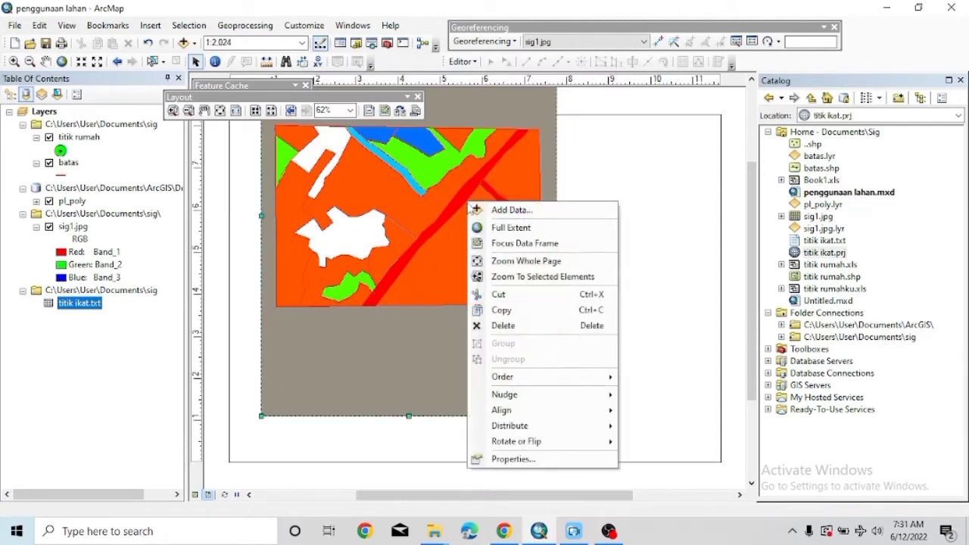
{"action": "left_click", "coordinate": [499, 227]}
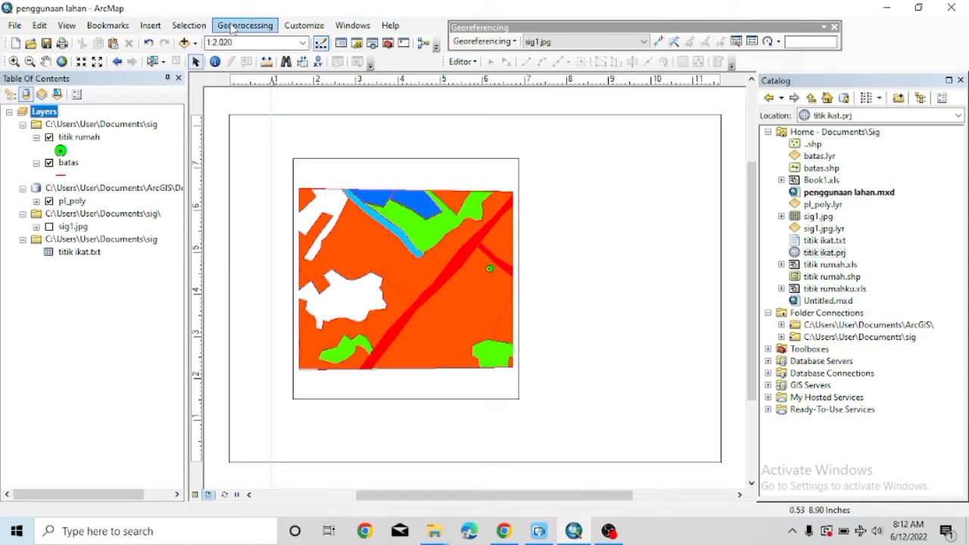
Add a neatline border inside the page margins using a 3.0 point line.
{"action": "left_click", "coordinate": [150, 25]}
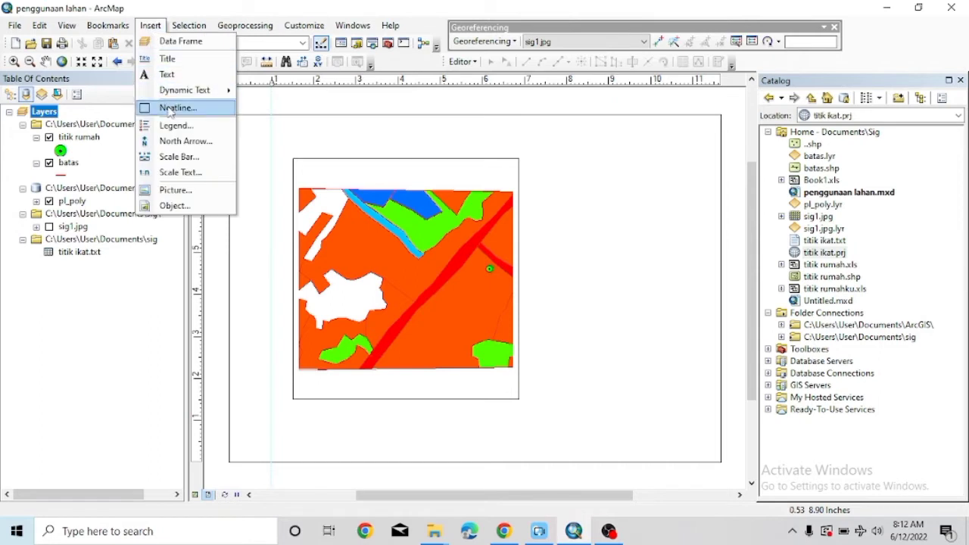
{"action": "left_click", "coordinate": [172, 108]}
{"action": "left_click", "coordinate": [401, 238]}
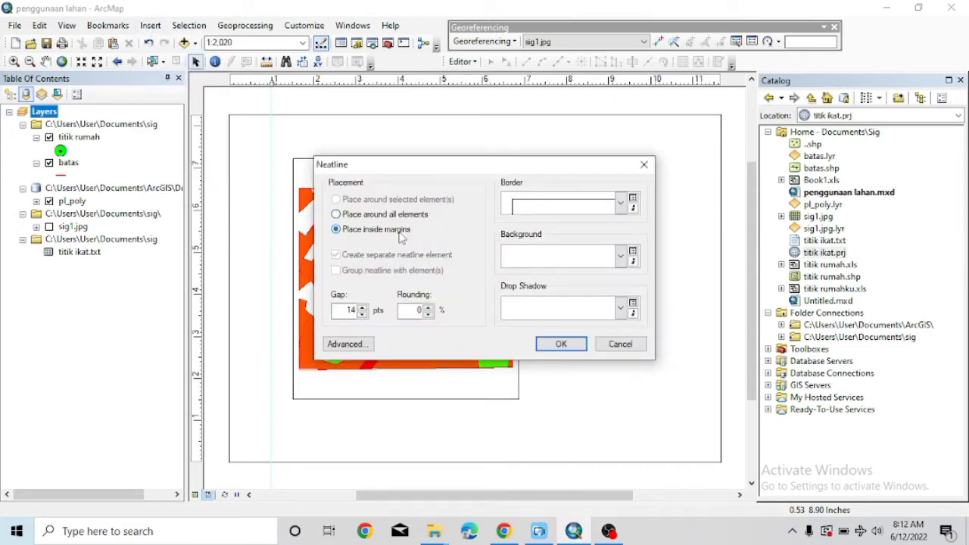
{"action": "left_click", "coordinate": [552, 206]}
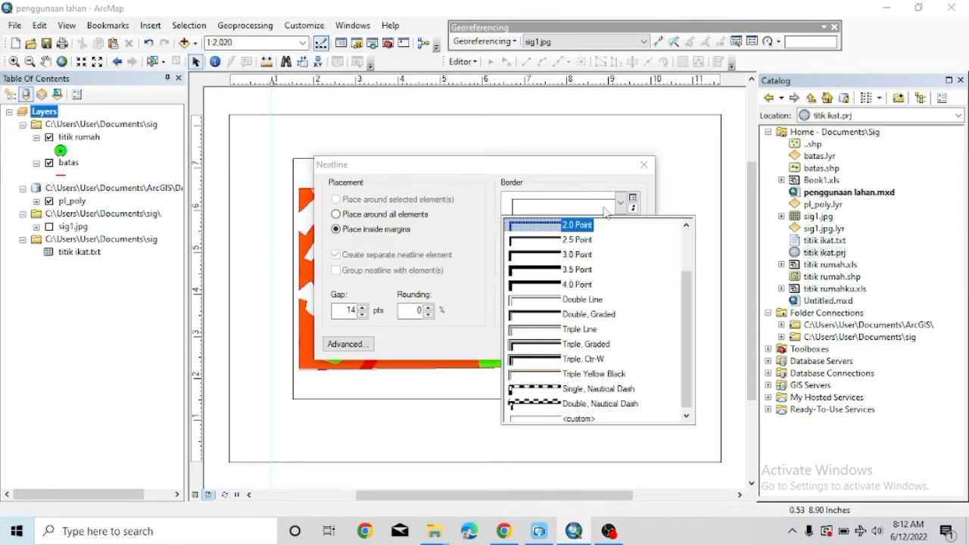
{"action": "left_click", "coordinate": [578, 256]}
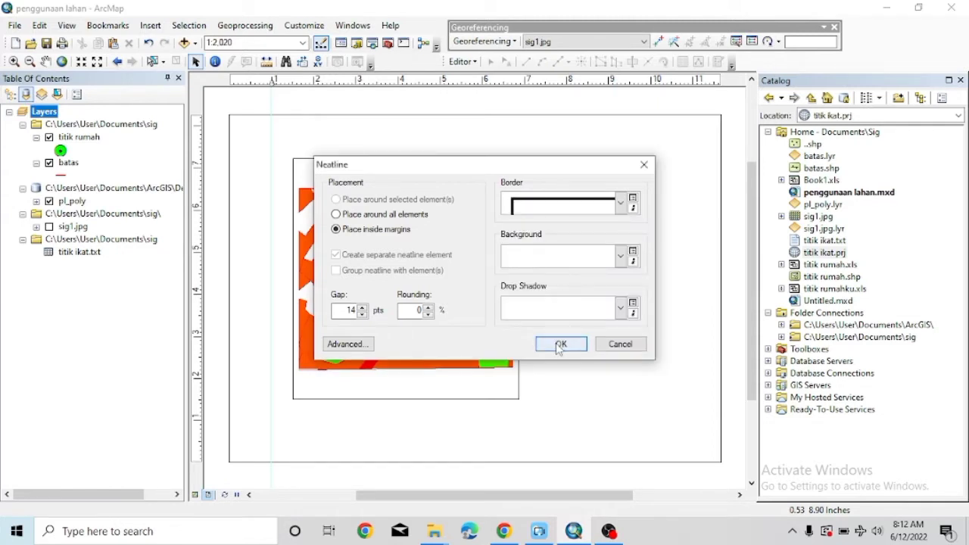
{"action": "left_click", "coordinate": [558, 346]}
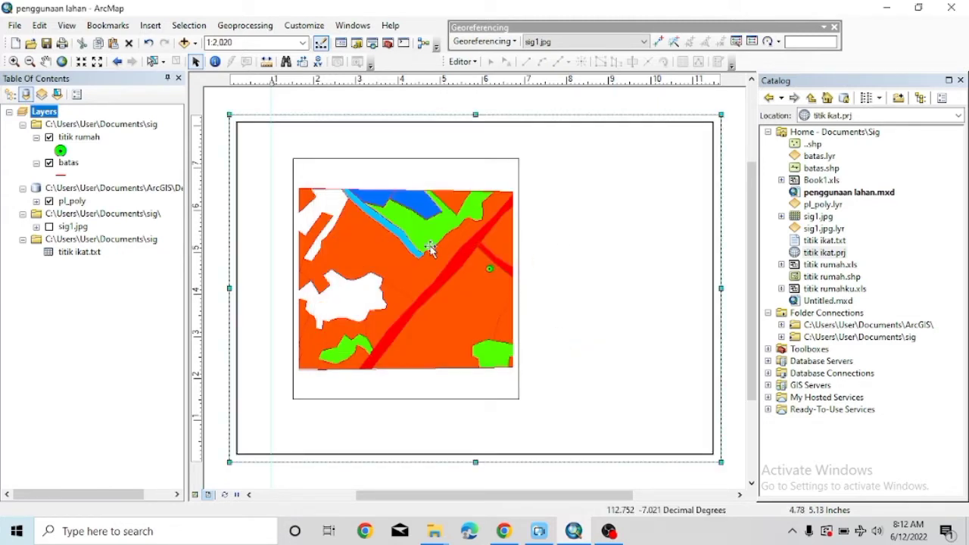
Repeatedly resize and move the map data frame to fill more of the bordered page.
{"action": "left_click", "coordinate": [432, 248]}
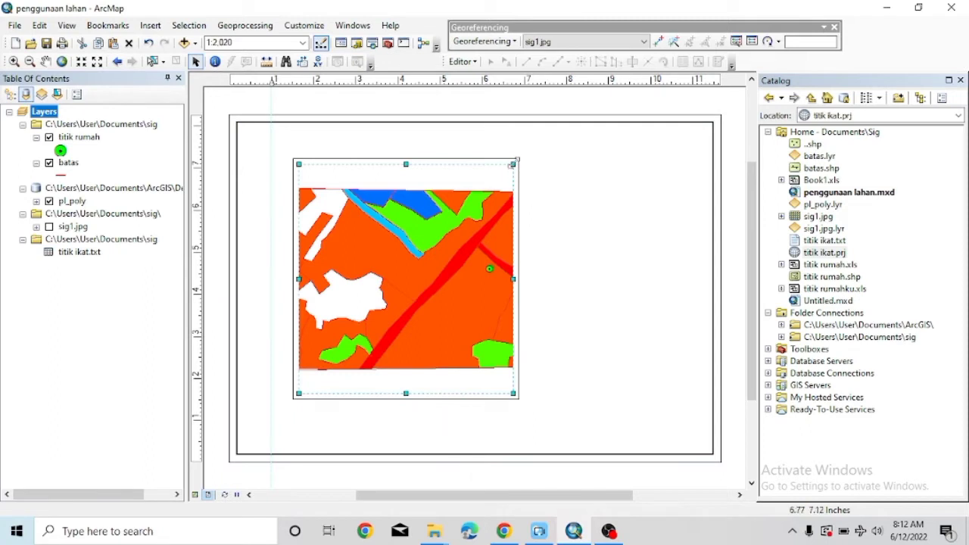
{"action": "left_click_drag", "start_coordinate": [513, 164], "coordinate": [453, 262]}
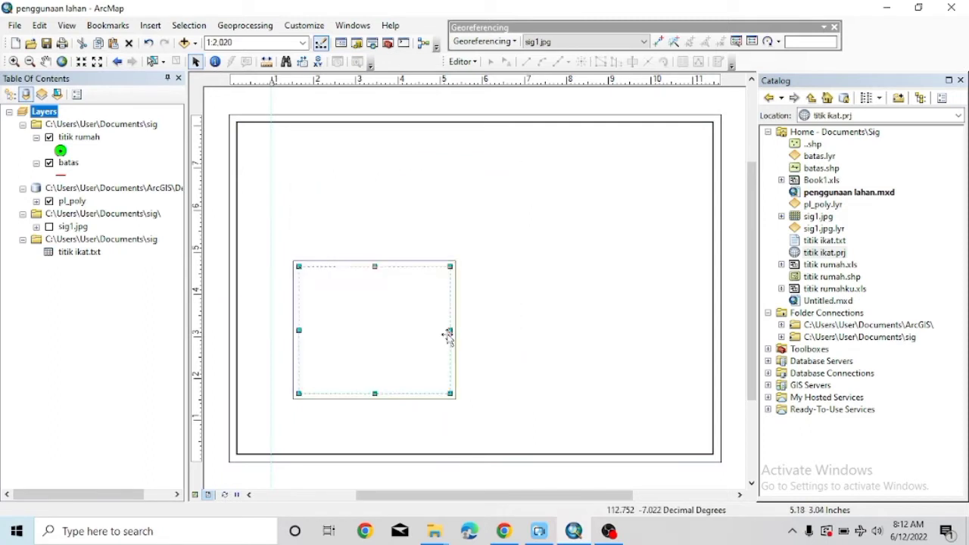
{"action": "left_click_drag", "start_coordinate": [448, 331], "coordinate": [454, 266]}
{"action": "left_click_drag", "start_coordinate": [458, 329], "coordinate": [476, 340]}
{"action": "left_click_drag", "start_coordinate": [471, 281], "coordinate": [600, 306]}
{"action": "left_click_drag", "start_coordinate": [485, 281], "coordinate": [457, 298]}
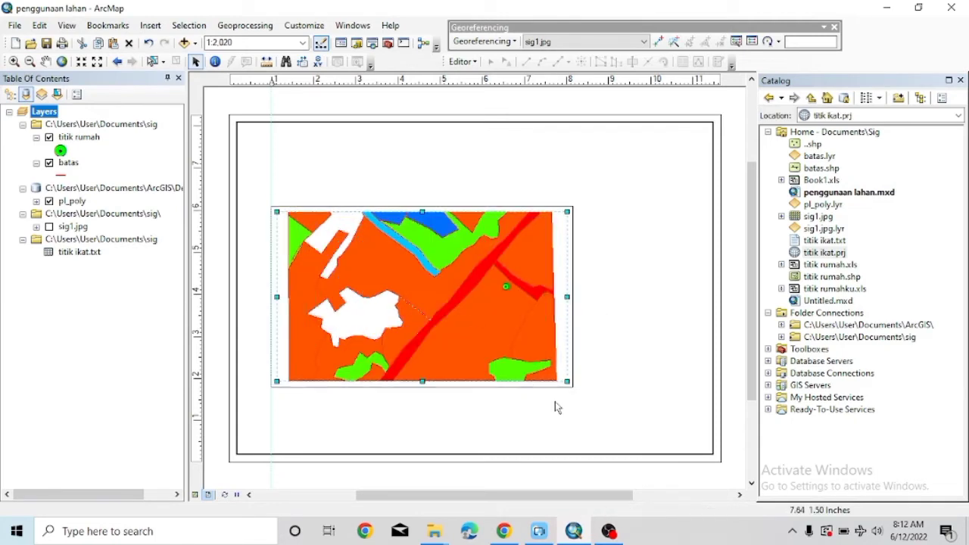
{"action": "left_click_drag", "start_coordinate": [566, 381], "coordinate": [627, 442]}
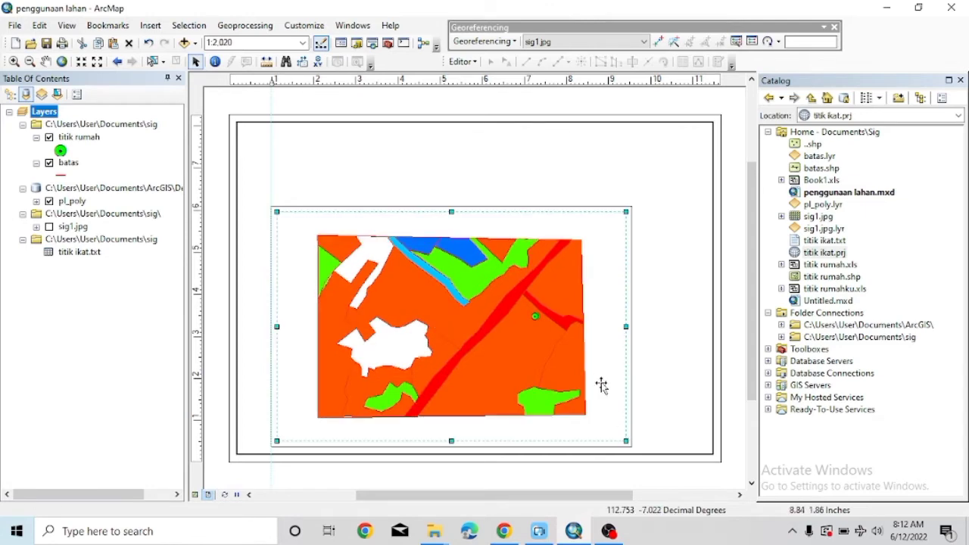
{"action": "left_click_drag", "start_coordinate": [535, 325], "coordinate": [508, 298]}
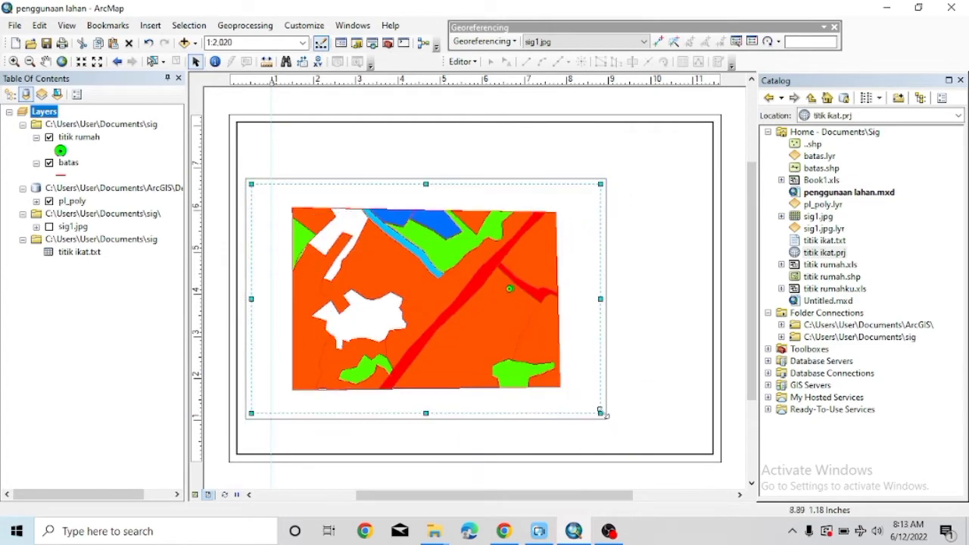
{"action": "left_click_drag", "start_coordinate": [601, 412], "coordinate": [631, 454]}
{"action": "left_click_drag", "start_coordinate": [568, 368], "coordinate": [544, 355]}
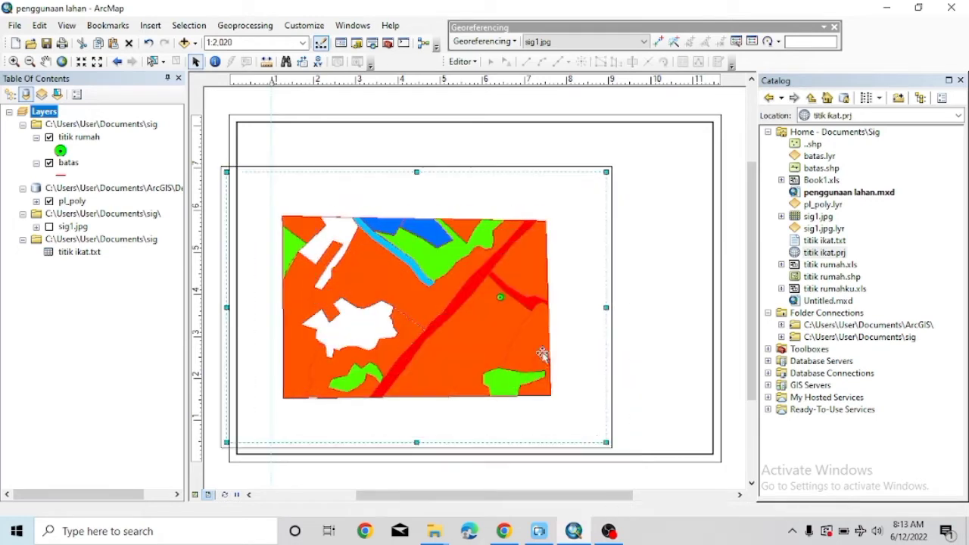
{"action": "left_click_drag", "start_coordinate": [606, 442], "coordinate": [653, 489]}
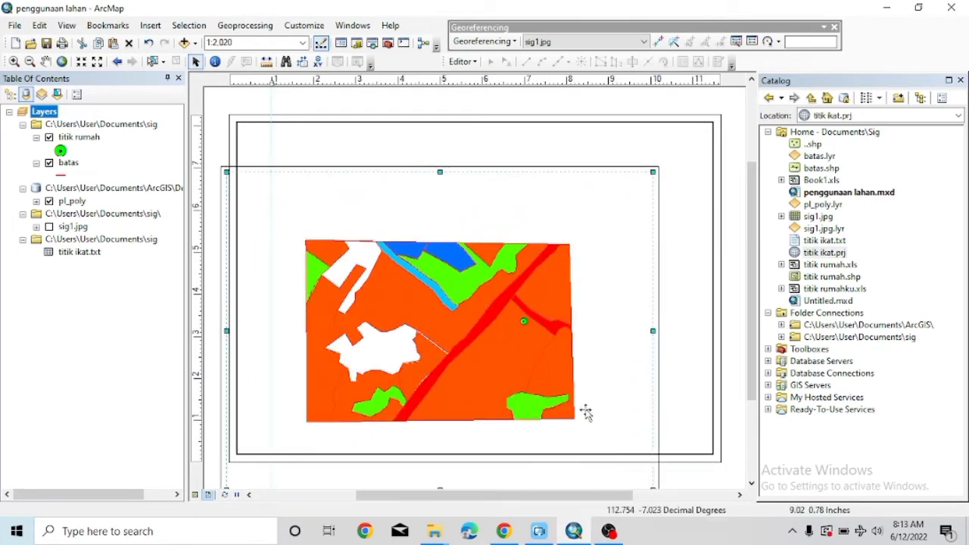
{"action": "left_click_drag", "start_coordinate": [584, 411], "coordinate": [575, 393]}
{"action": "left_click_drag", "start_coordinate": [644, 468], "coordinate": [676, 509]}
{"action": "left_click_drag", "start_coordinate": [635, 437], "coordinate": [598, 421]}
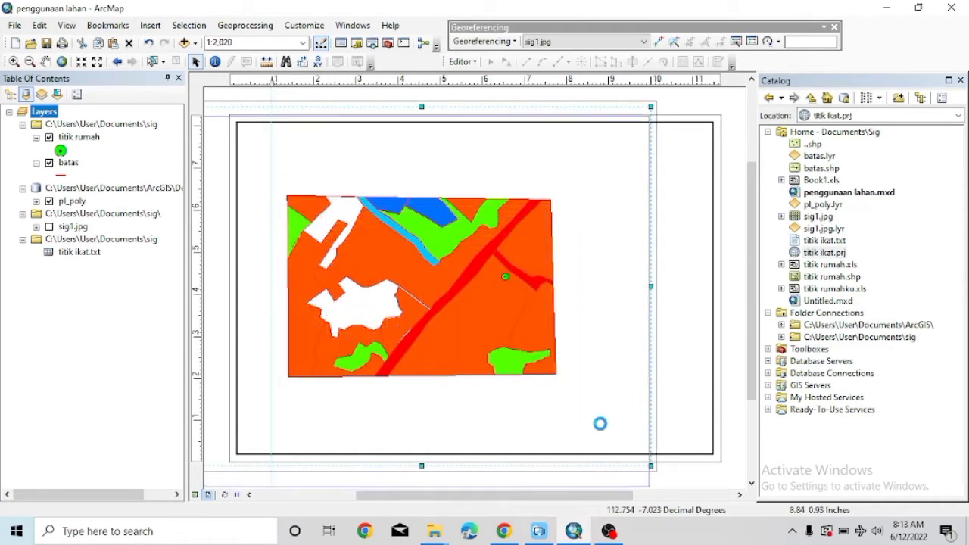
Shrink the data frame from its top-right corner and settle it lower inside the border.
{"action": "left_click", "coordinate": [632, 395]}
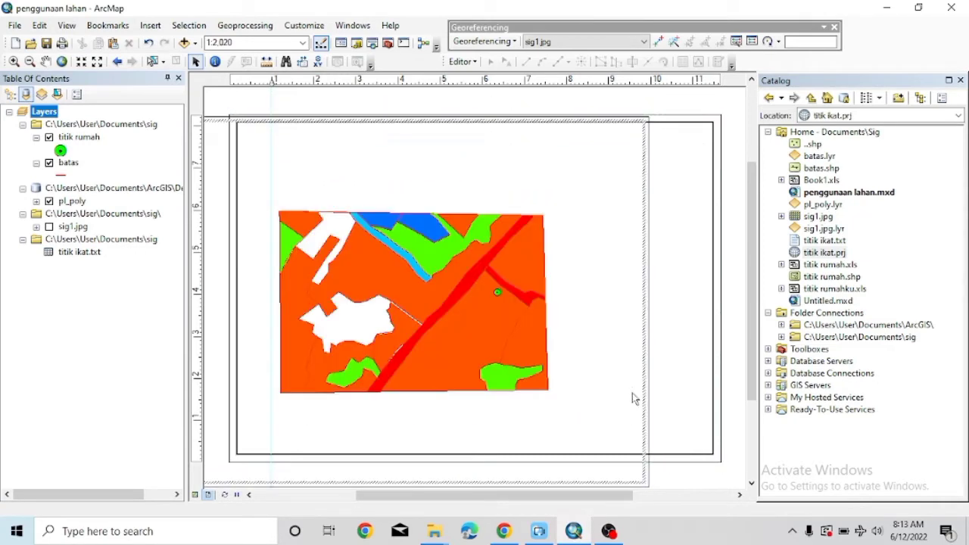
{"action": "left_click", "coordinate": [651, 342]}
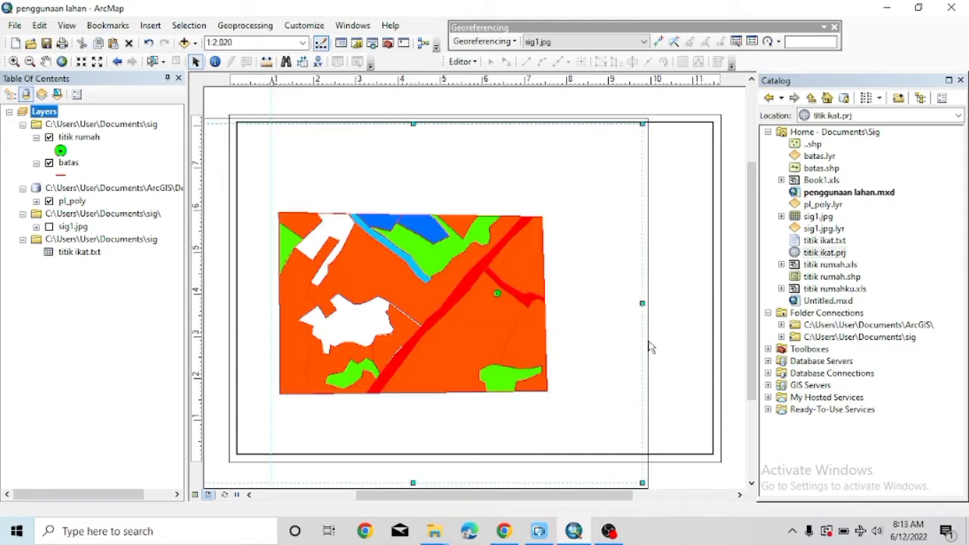
{"action": "right_click", "coordinate": [650, 345]}
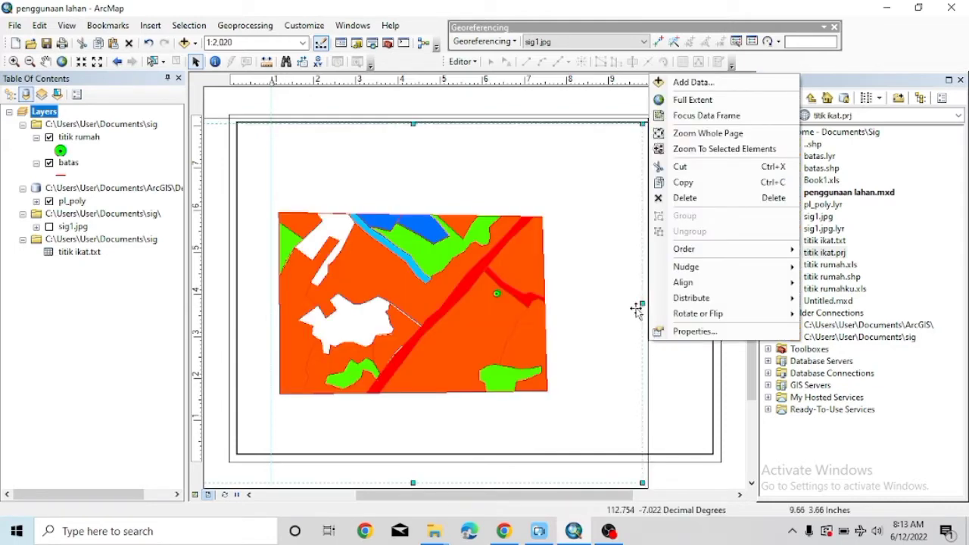
{"action": "left_click", "coordinate": [625, 151]}
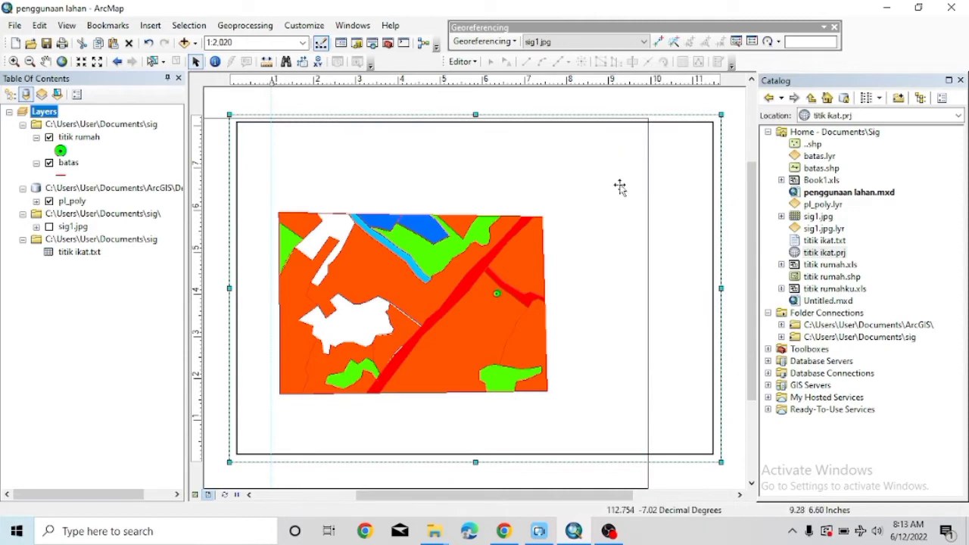
{"action": "left_click_drag", "start_coordinate": [618, 211], "coordinate": [643, 219]}
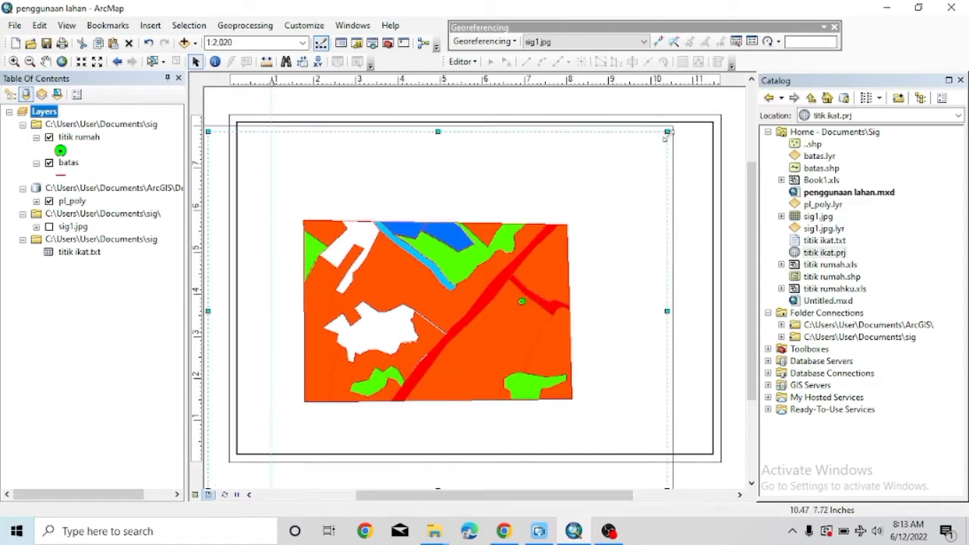
{"action": "left_click_drag", "start_coordinate": [665, 131], "coordinate": [580, 233]}
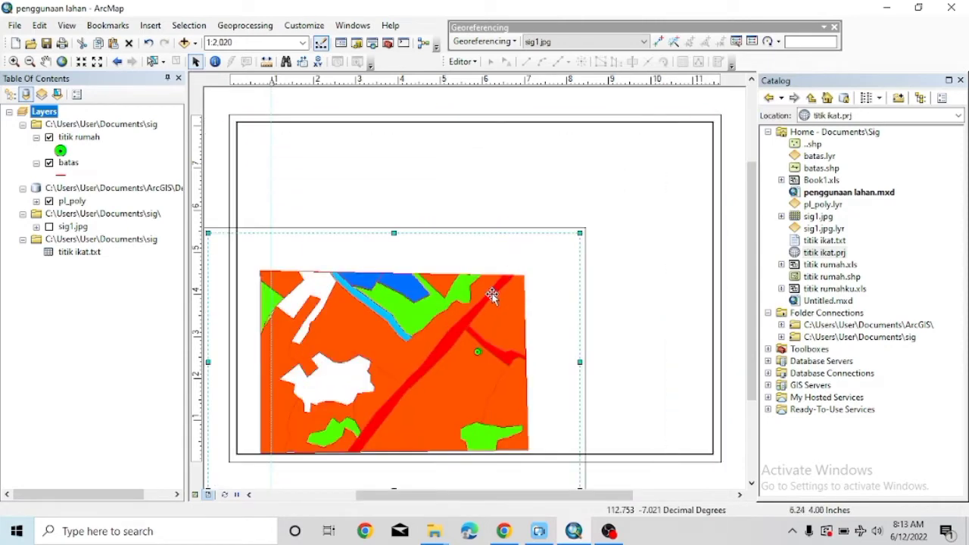
{"action": "left_click_drag", "start_coordinate": [494, 294], "coordinate": [536, 237]}
{"action": "left_click_drag", "start_coordinate": [631, 177], "coordinate": [622, 196]}
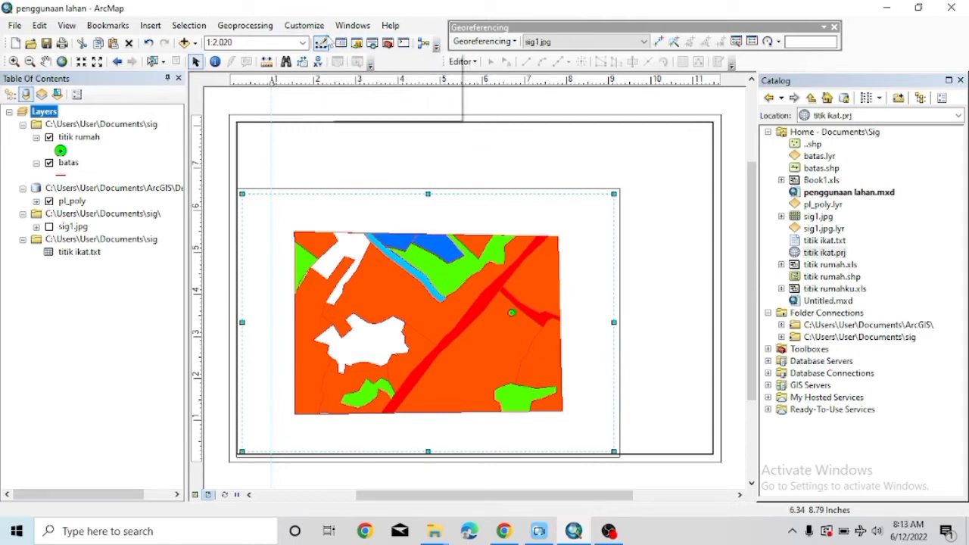
Show the Draw toolbar and draw a large rectangle over the page.
{"action": "left_click", "coordinate": [303, 25]}
{"action": "mouse_move", "coordinate": [342, 41]}
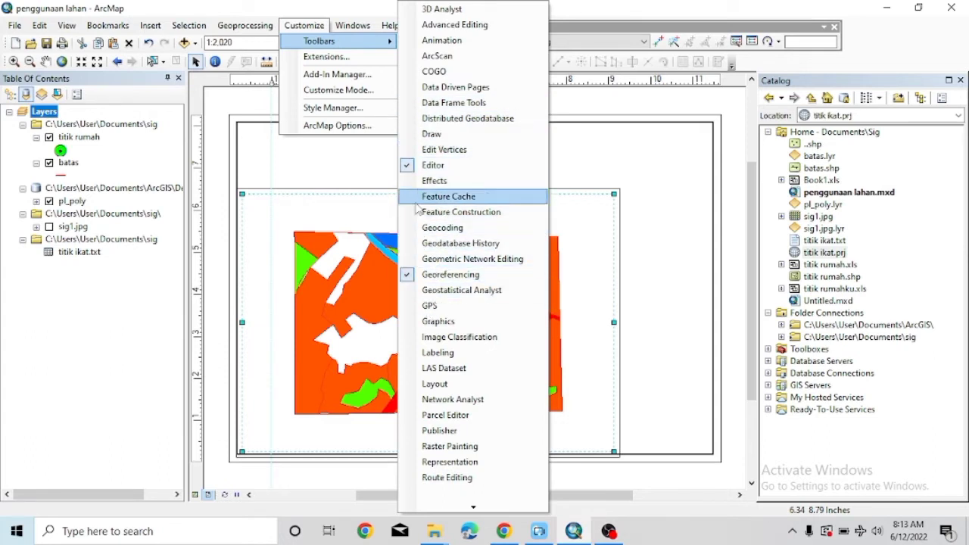
{"action": "left_click", "coordinate": [429, 134]}
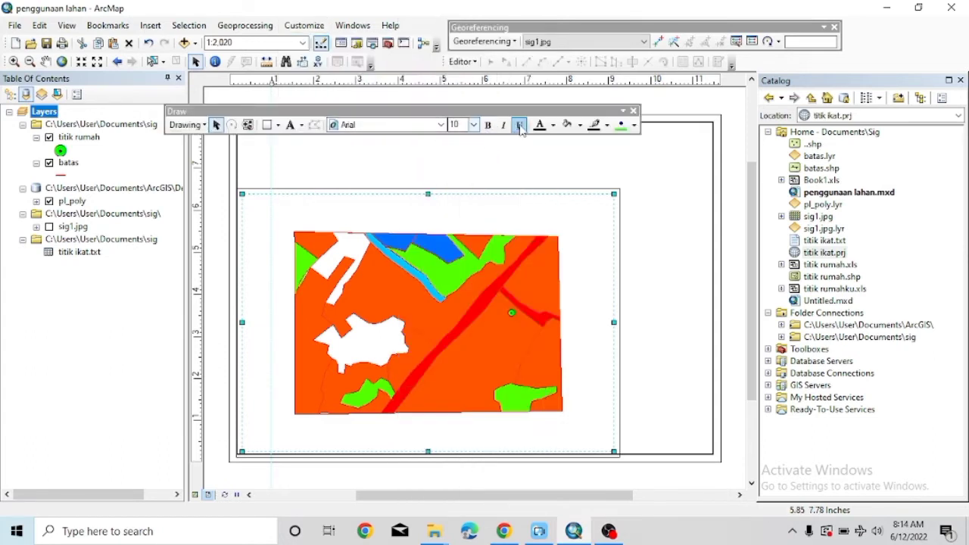
{"action": "left_click", "coordinate": [267, 125]}
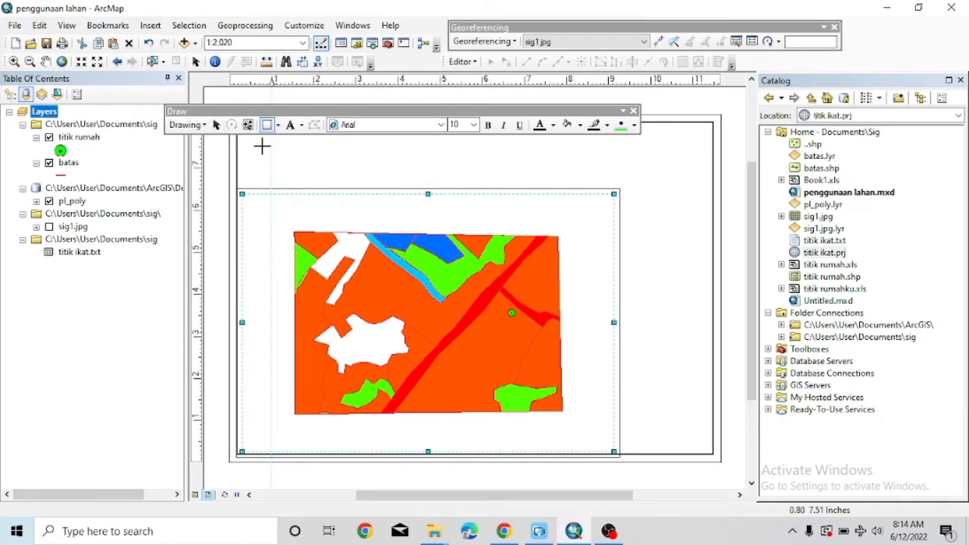
{"action": "left_click_drag", "start_coordinate": [262, 146], "coordinate": [706, 451]}
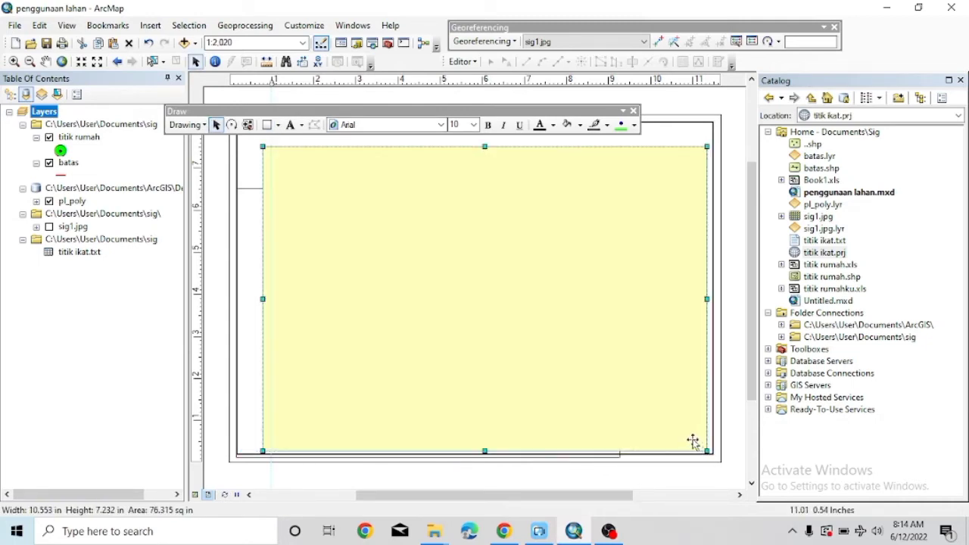
Set the rectangle's fill colour to No Color and move it up and left.
{"action": "right_click", "coordinate": [692, 442]}
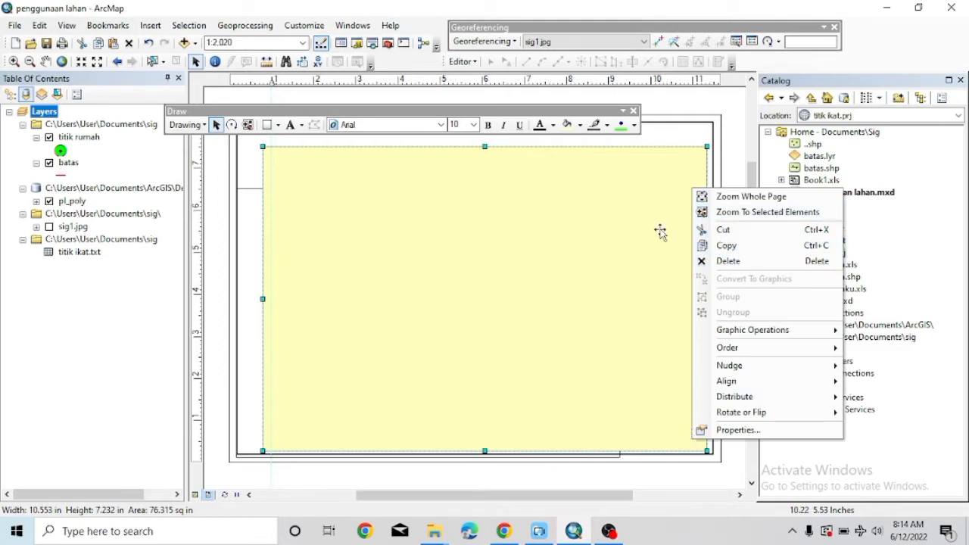
{"action": "left_click", "coordinate": [738, 430]}
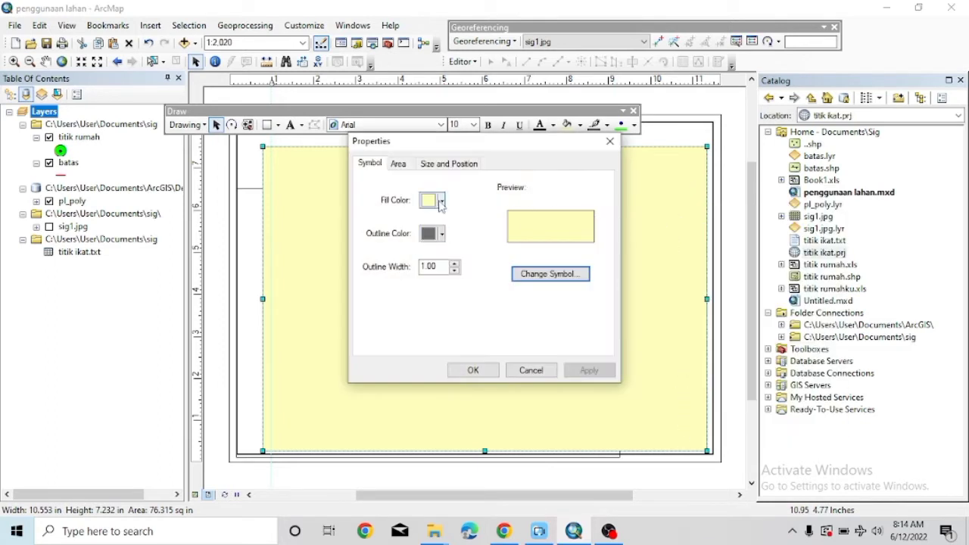
{"action": "left_click", "coordinate": [441, 202]}
{"action": "left_click", "coordinate": [471, 222]}
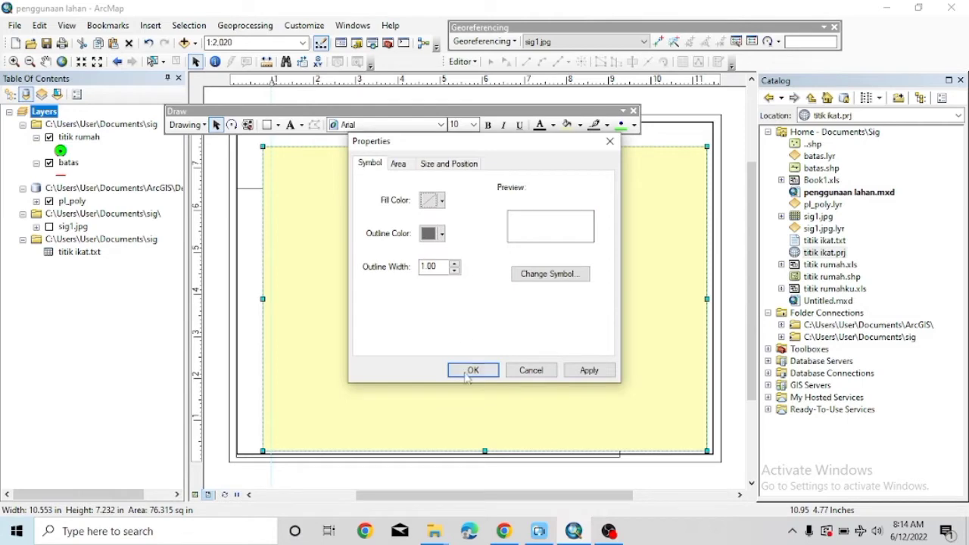
{"action": "left_click", "coordinate": [471, 371]}
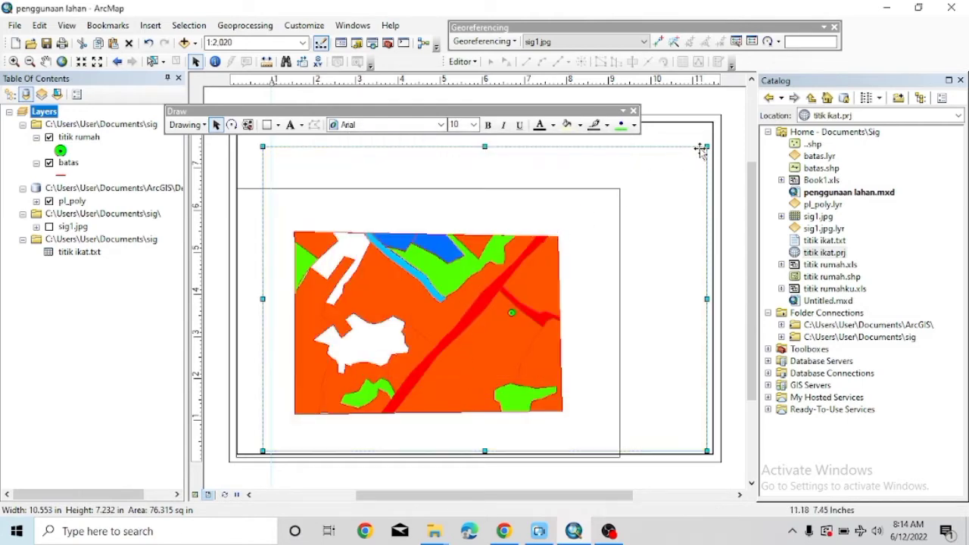
{"action": "left_click_drag", "start_coordinate": [701, 150], "coordinate": [670, 135]}
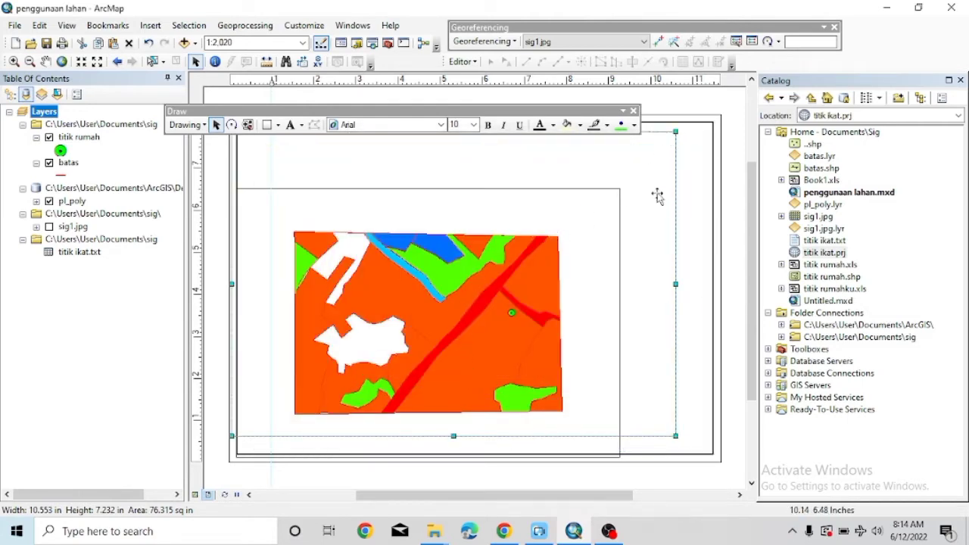
Nudge the data frame, then shrink the rectangle from its corner to fit around the map.
{"action": "left_click", "coordinate": [612, 197]}
{"action": "left_click_drag", "start_coordinate": [612, 196], "coordinate": [617, 191]}
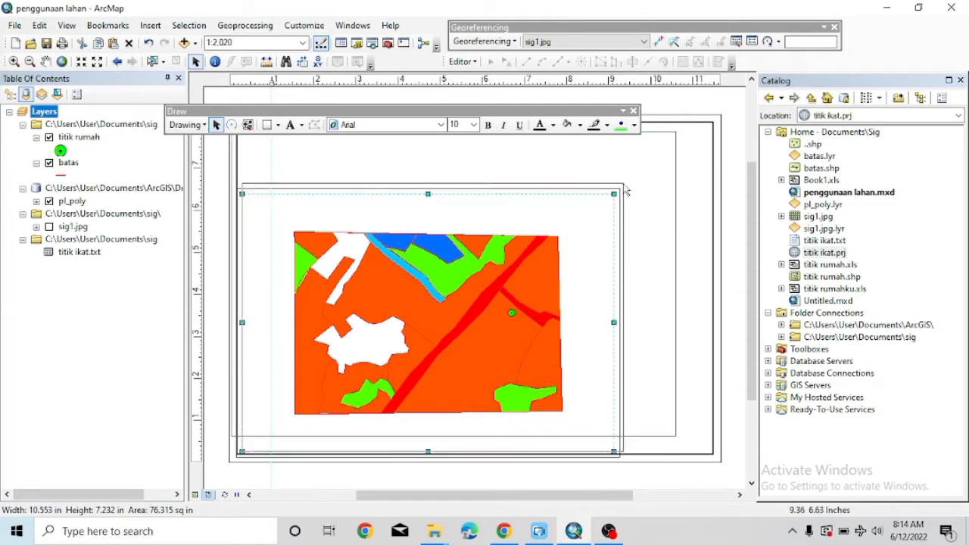
{"action": "left_click", "coordinate": [679, 185]}
{"action": "left_click", "coordinate": [667, 186]}
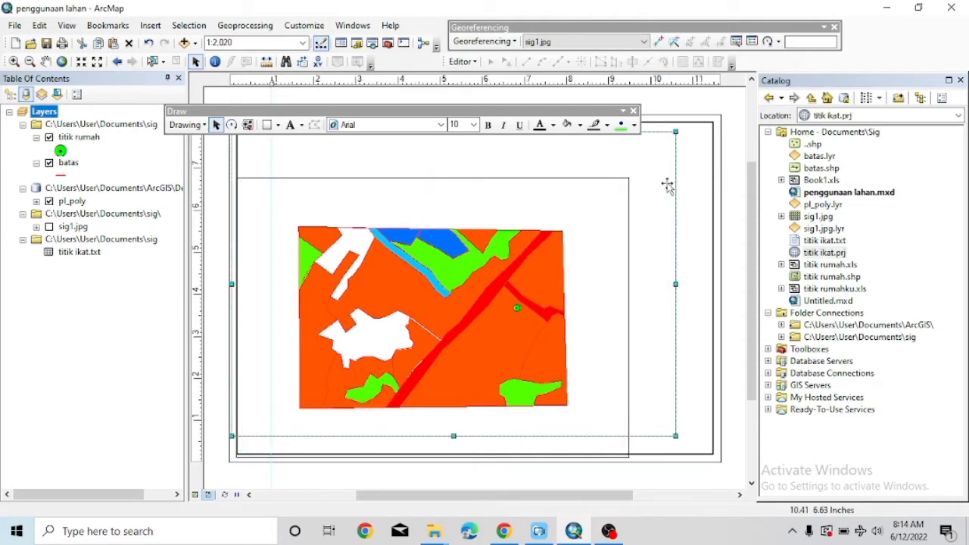
{"action": "left_click", "coordinate": [669, 186]}
{"action": "right_click", "coordinate": [669, 183]}
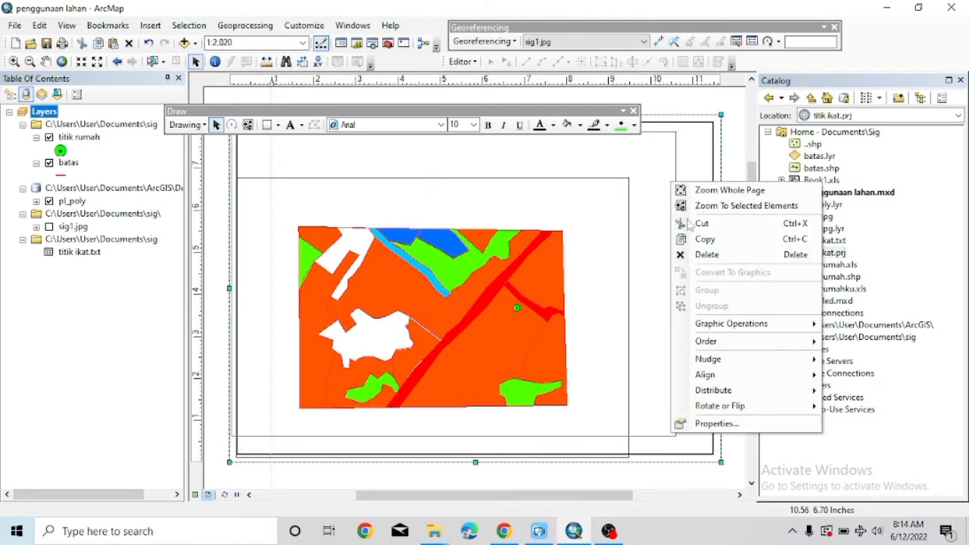
{"action": "left_click", "coordinate": [689, 254]}
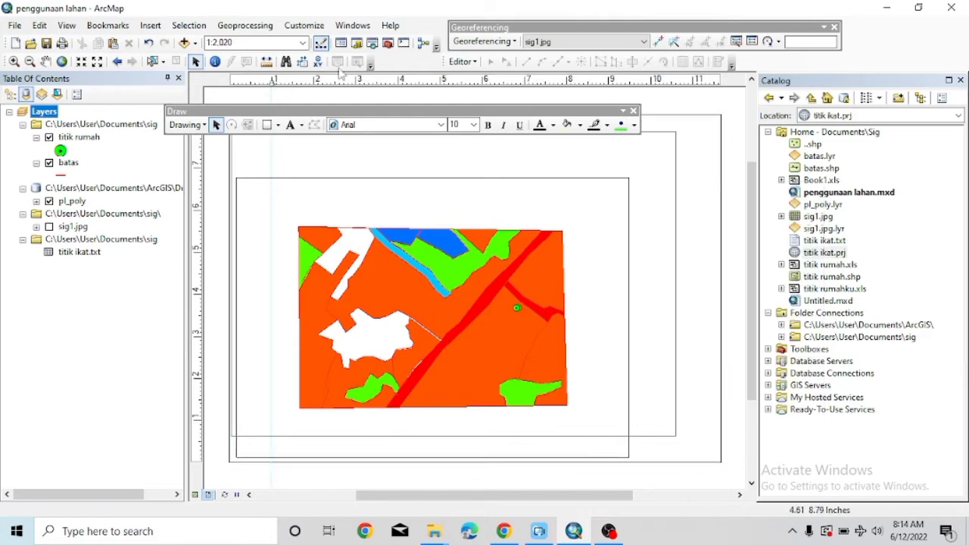
{"action": "left_click", "coordinate": [147, 44]}
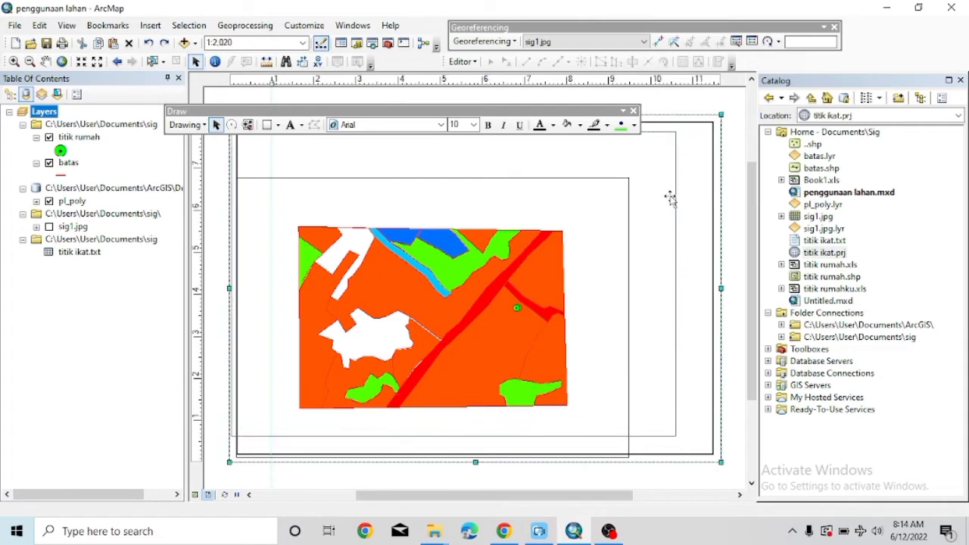
{"action": "left_click", "coordinate": [671, 192]}
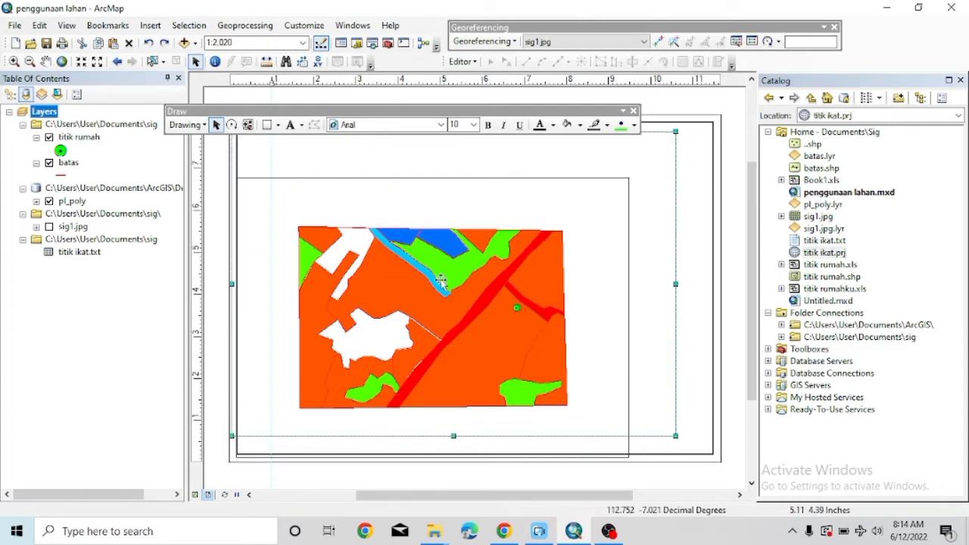
{"action": "left_click_drag", "start_coordinate": [288, 368], "coordinate": [524, 199]}
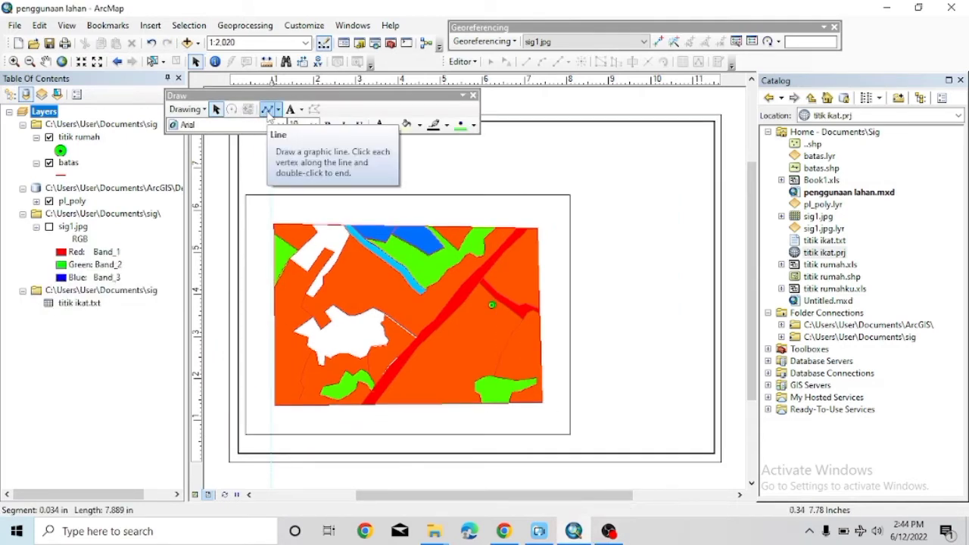
Draw a vertical divider line right of the map and give it width 2.
{"action": "left_click", "coordinate": [269, 111]}
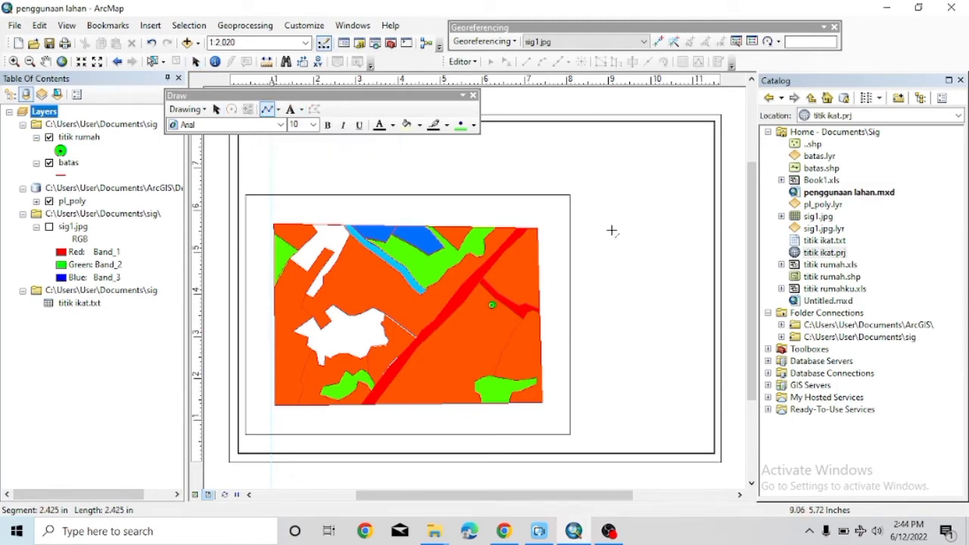
{"action": "double_click", "coordinate": [587, 453]}
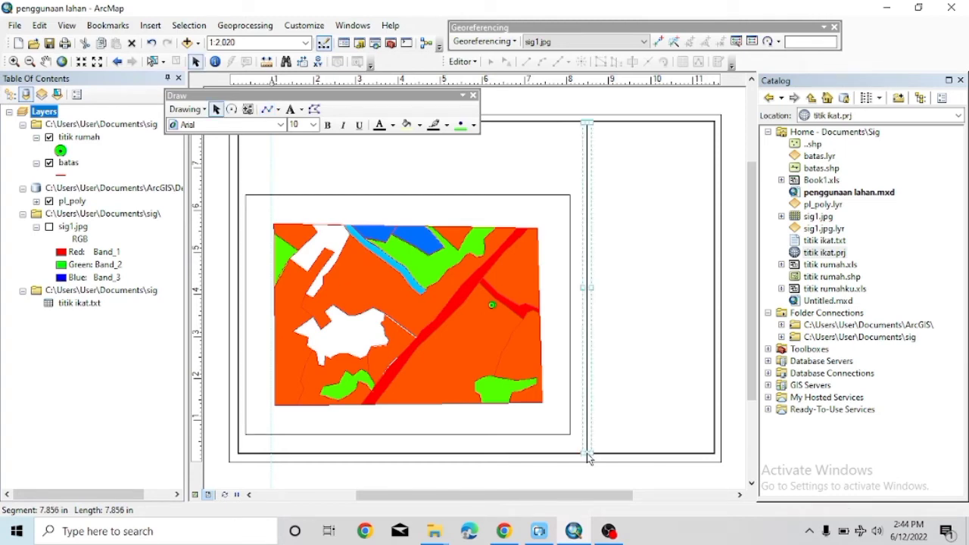
{"action": "right_click", "coordinate": [588, 451]}
{"action": "left_click", "coordinate": [595, 442]}
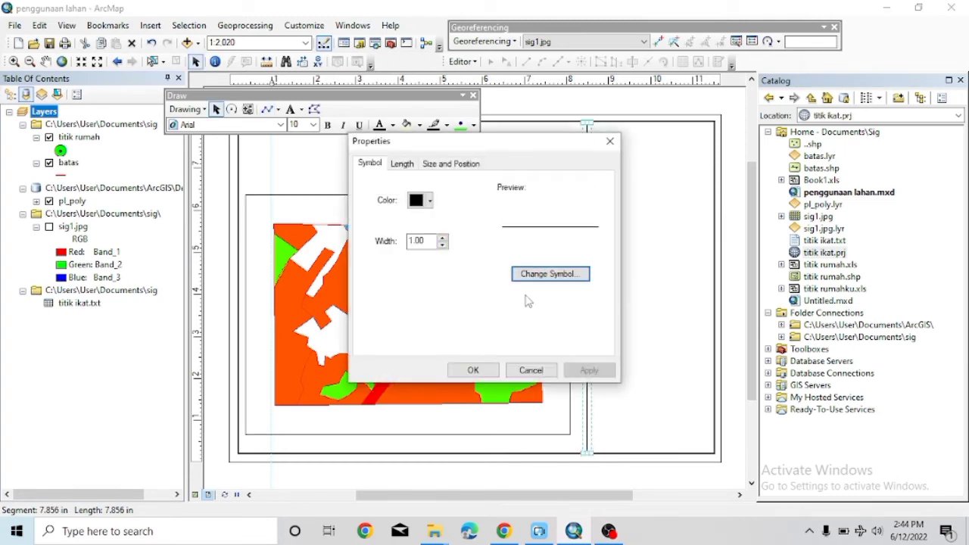
{"action": "left_click", "coordinate": [442, 238]}
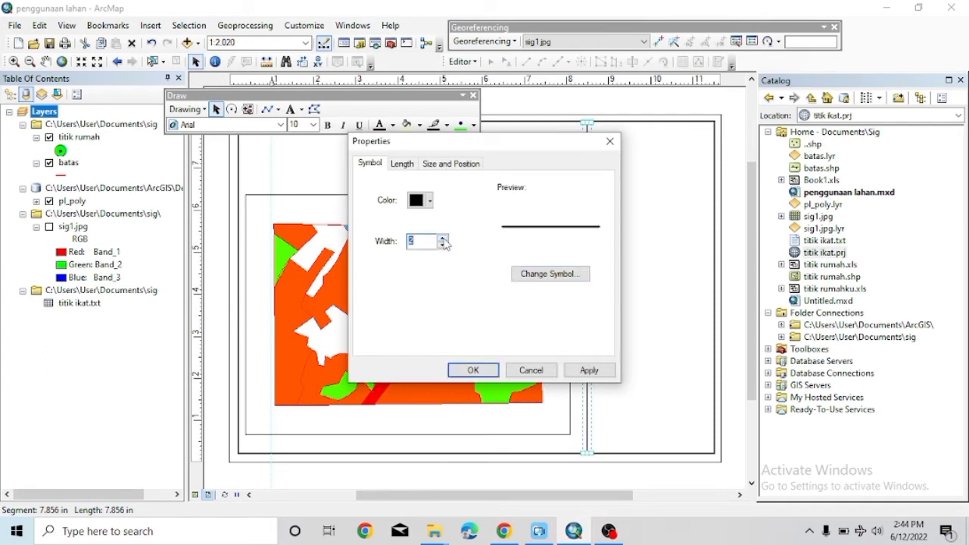
{"action": "left_click", "coordinate": [470, 370]}
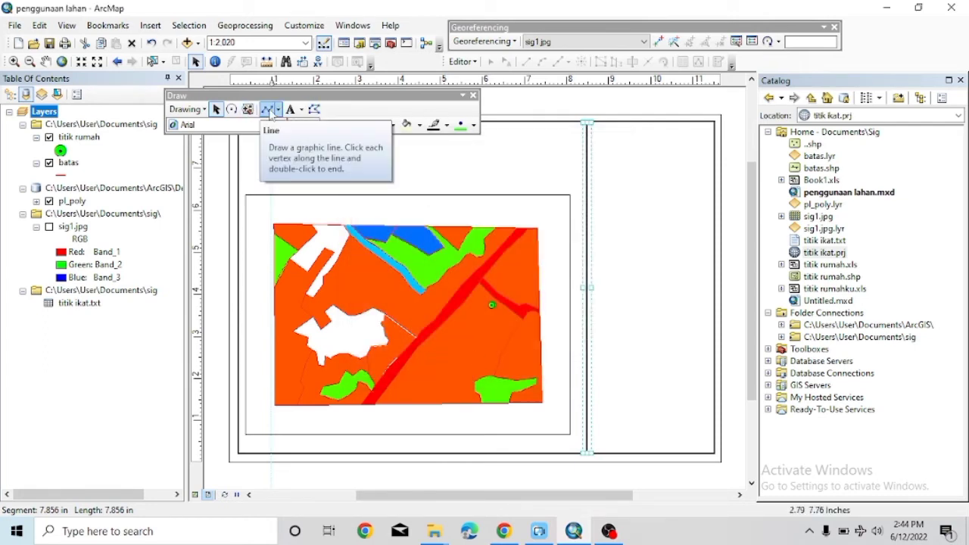
{"action": "left_click", "coordinate": [267, 110]}
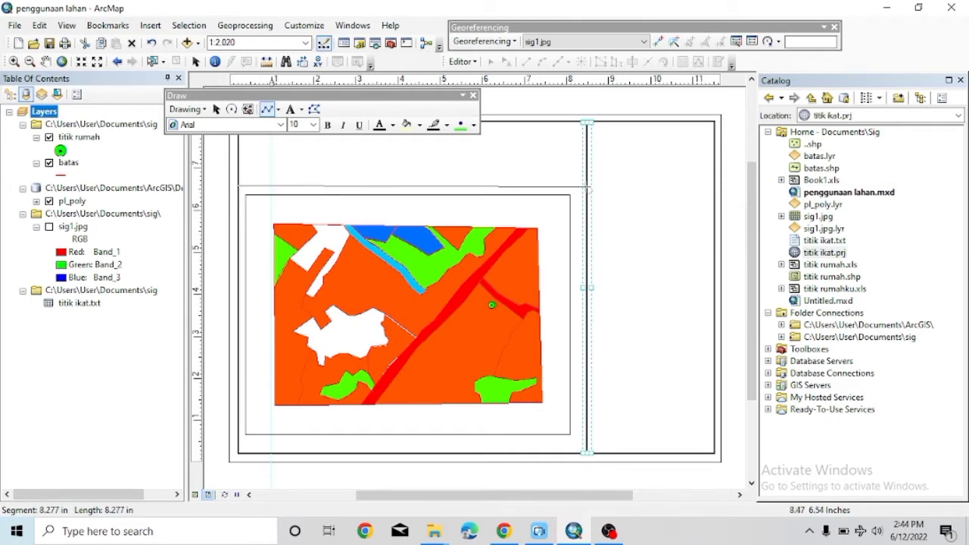
Finish a horizontal line above the map, set width 3, then delete it.
{"action": "double_click", "coordinate": [590, 191]}
{"action": "right_click", "coordinate": [589, 195]}
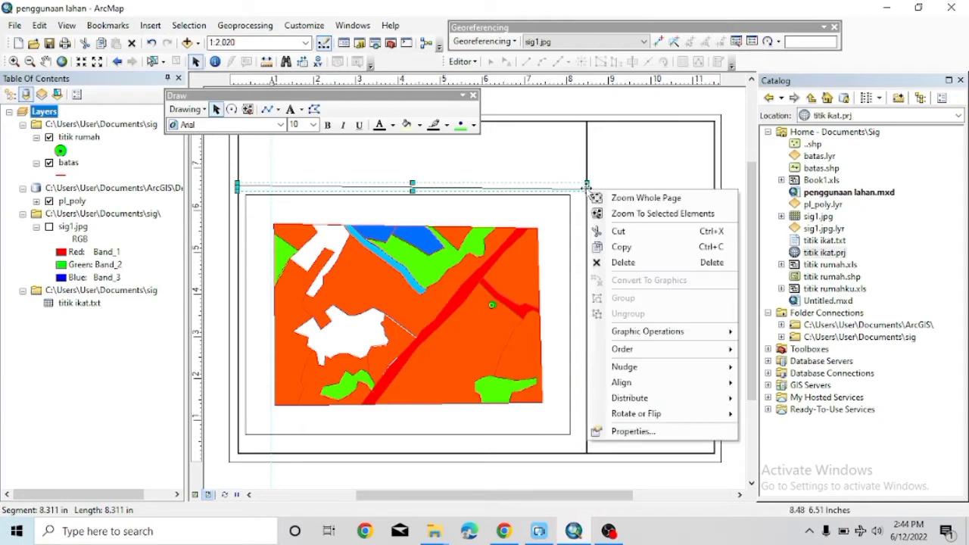
{"action": "left_click", "coordinate": [632, 430]}
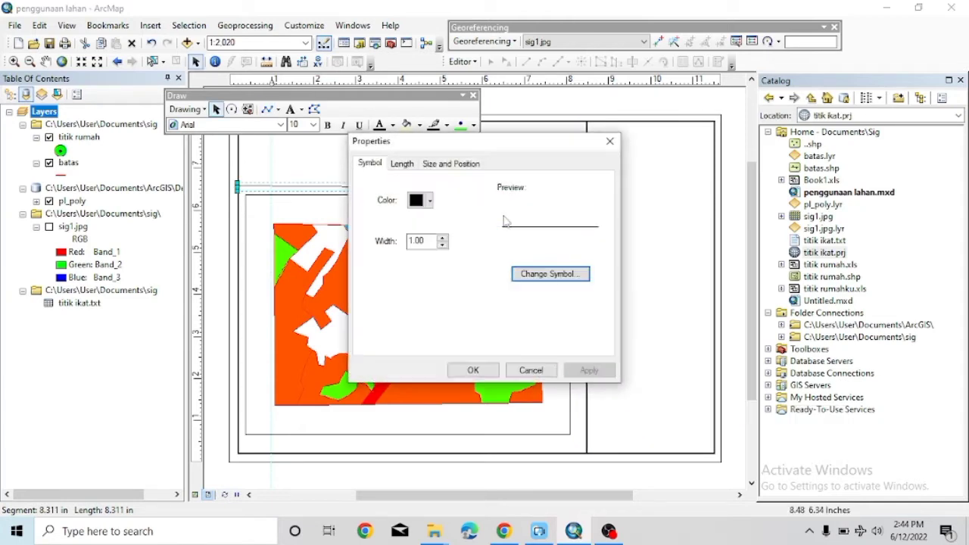
{"action": "left_click", "coordinate": [444, 236]}
{"action": "left_click", "coordinate": [444, 237]}
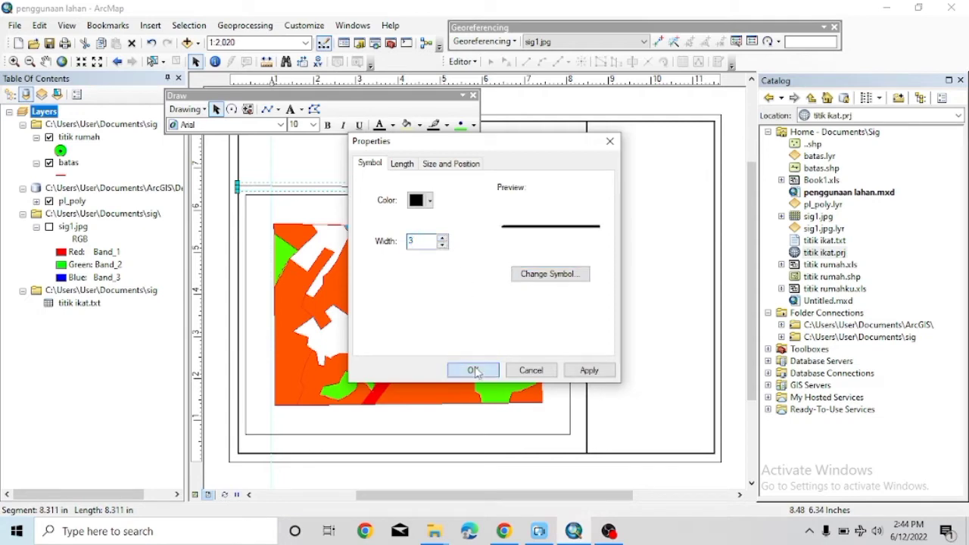
{"action": "left_click", "coordinate": [475, 371]}
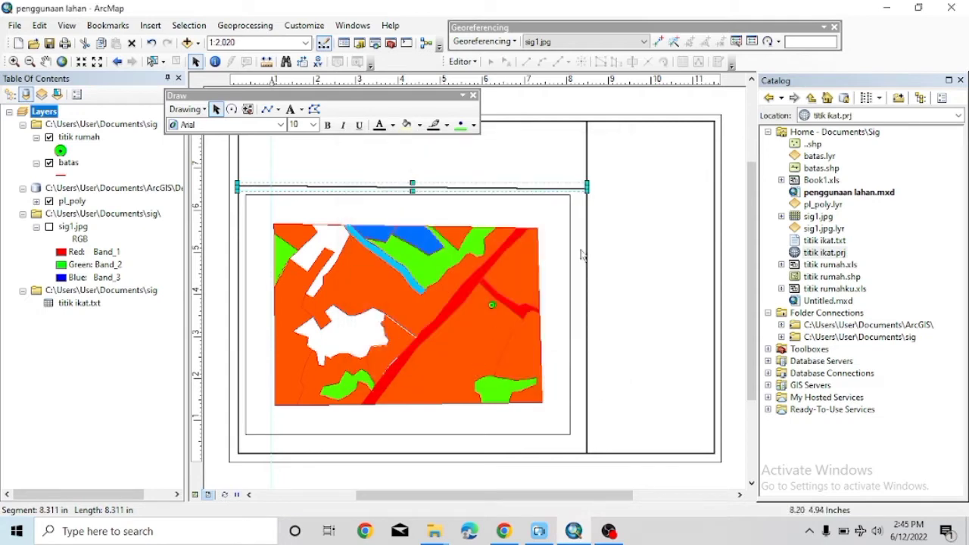
{"action": "right_click", "coordinate": [581, 190]}
{"action": "left_click", "coordinate": [613, 259]}
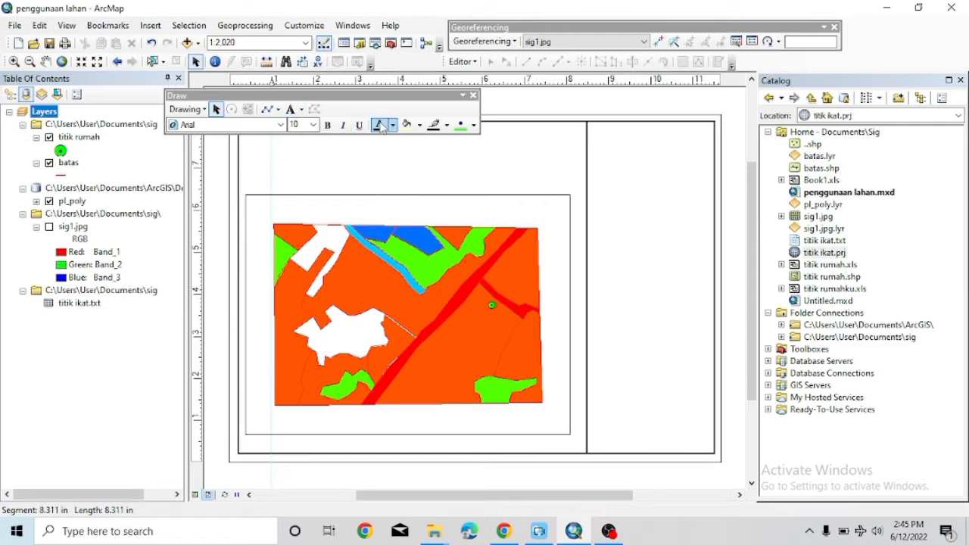
Redraw the horizontal divider above the map with a line width of 3.
{"action": "left_click", "coordinate": [267, 109]}
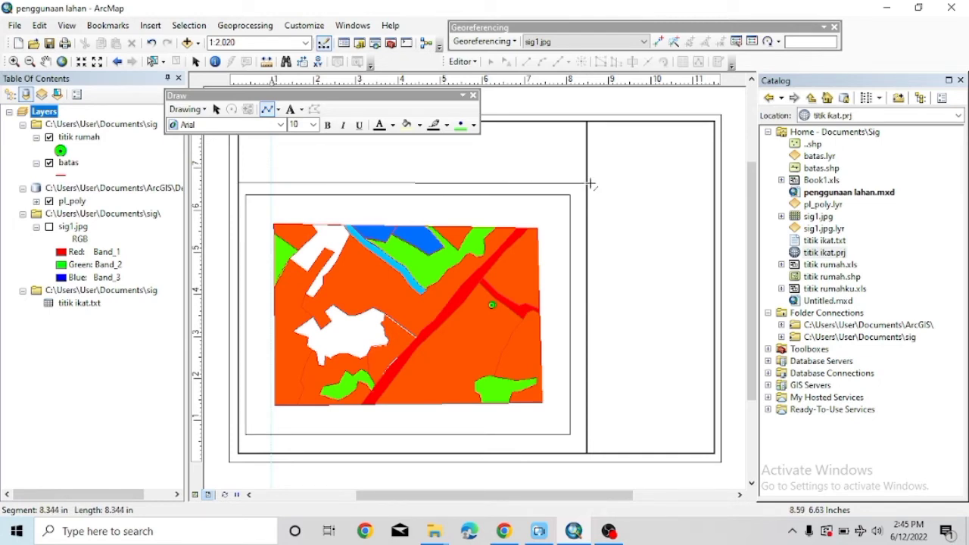
{"action": "double_click", "coordinate": [589, 182]}
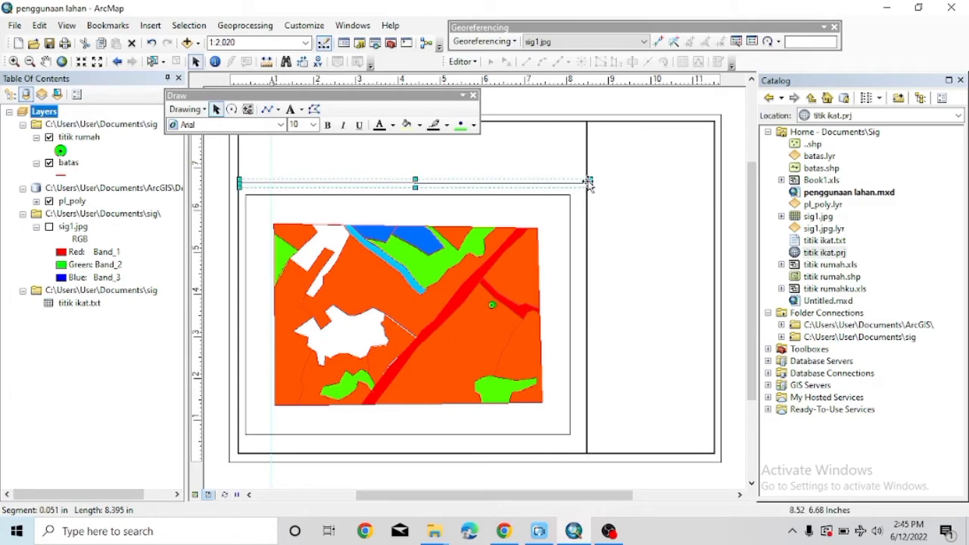
{"action": "right_click", "coordinate": [589, 183]}
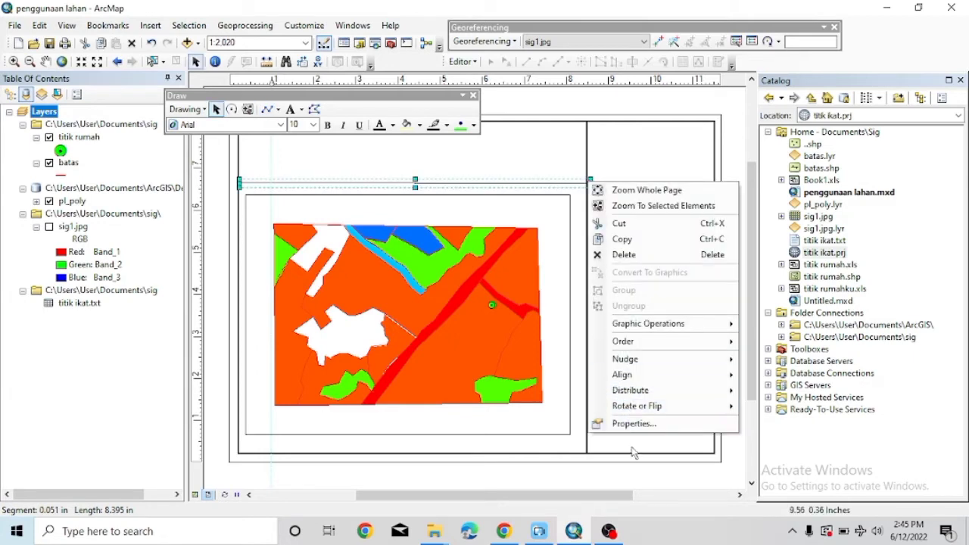
{"action": "left_click", "coordinate": [633, 423]}
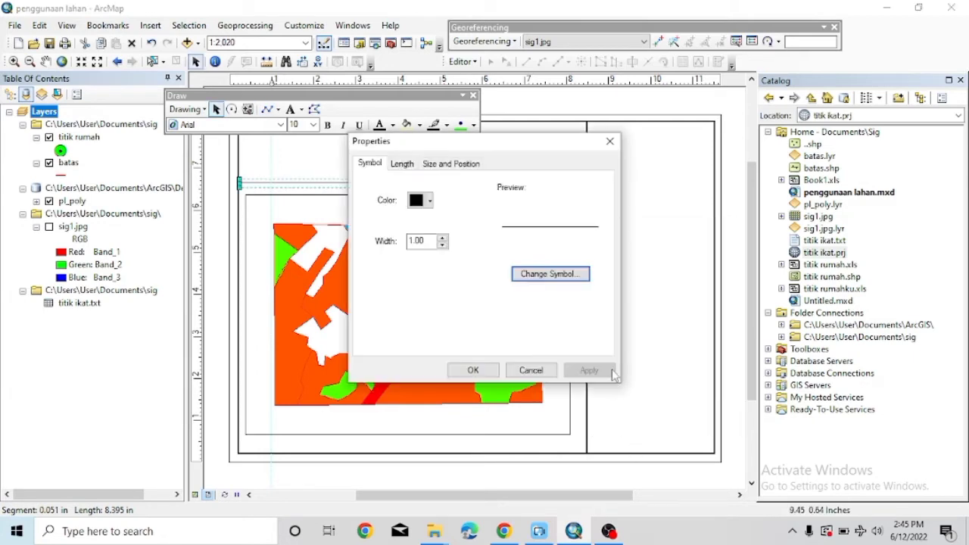
{"action": "left_click", "coordinate": [442, 238]}
{"action": "left_click", "coordinate": [443, 238]}
{"action": "left_click", "coordinate": [472, 370]}
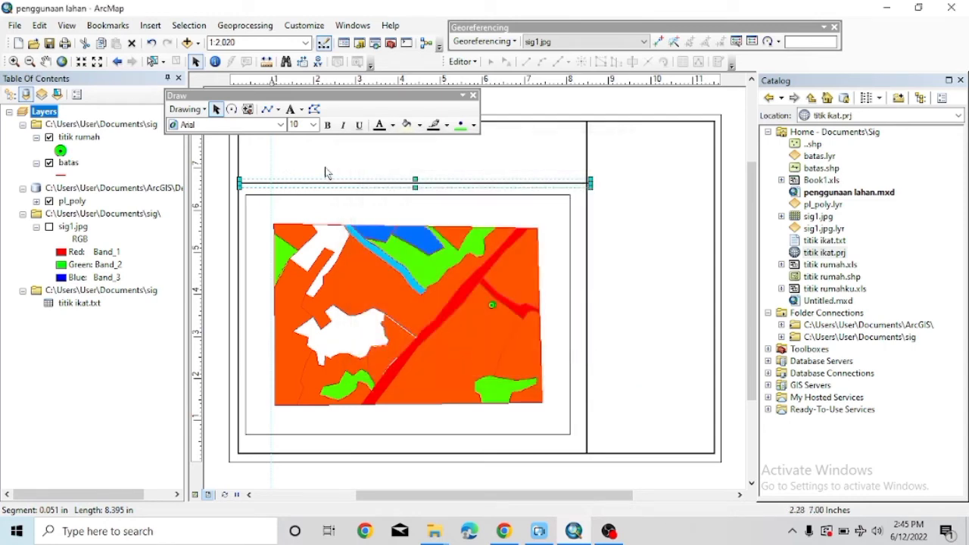
Draw a second line from the divider's end across the right panel and thicken it.
{"action": "left_click", "coordinate": [270, 111]}
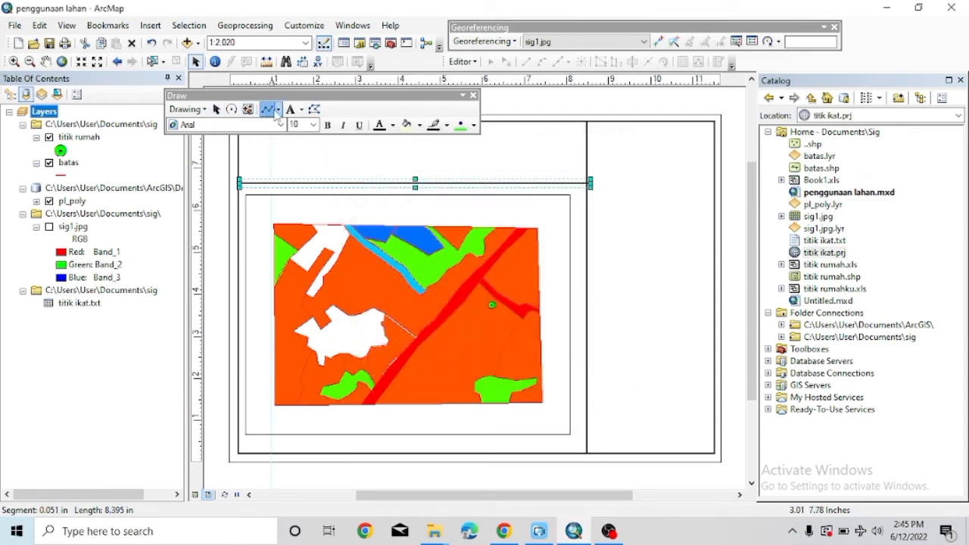
{"action": "left_click", "coordinate": [590, 183]}
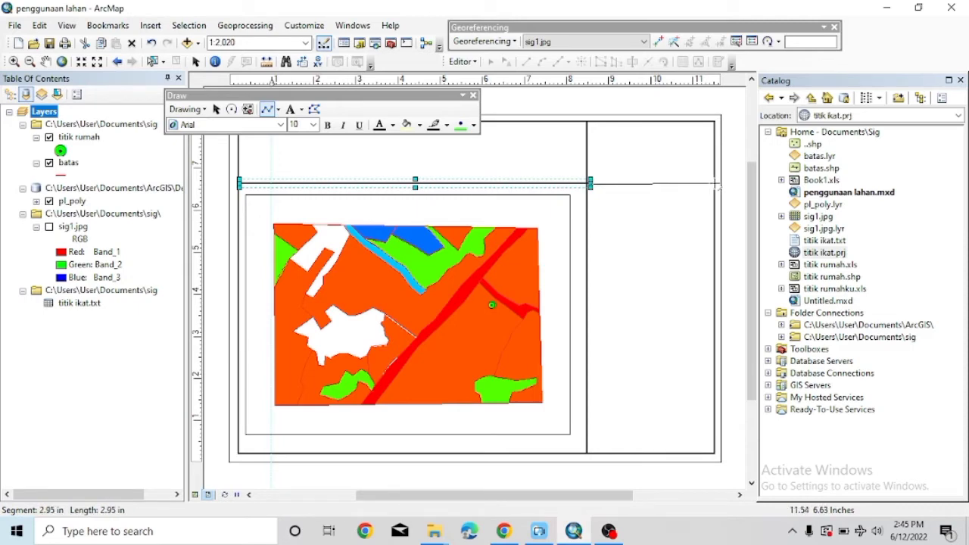
{"action": "double_click", "coordinate": [714, 183]}
{"action": "right_click", "coordinate": [714, 185]}
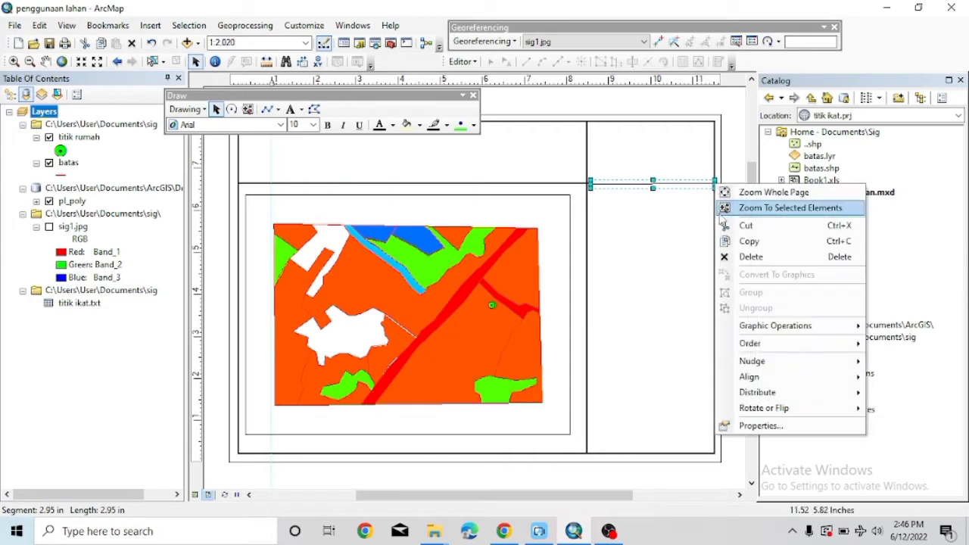
{"action": "mouse_move", "coordinate": [735, 413]}
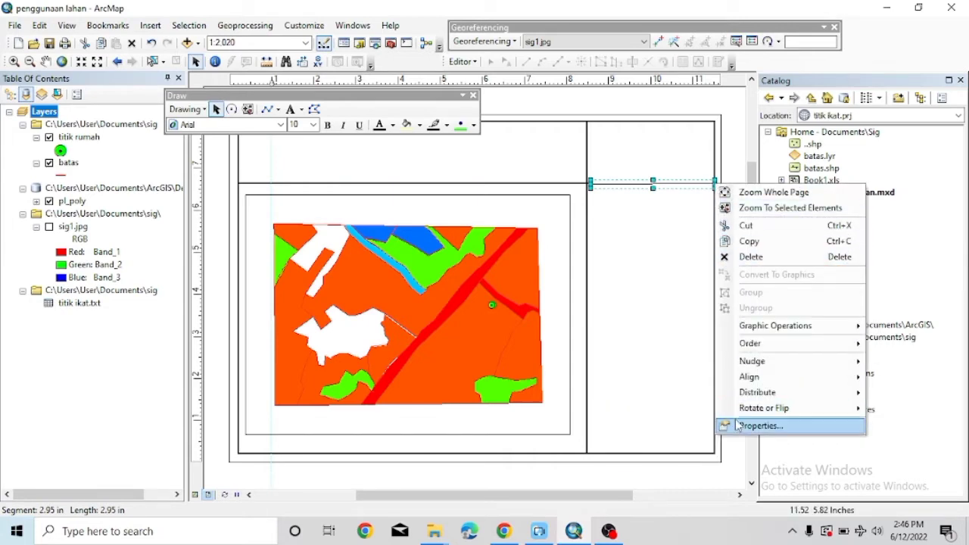
{"action": "left_click", "coordinate": [753, 425]}
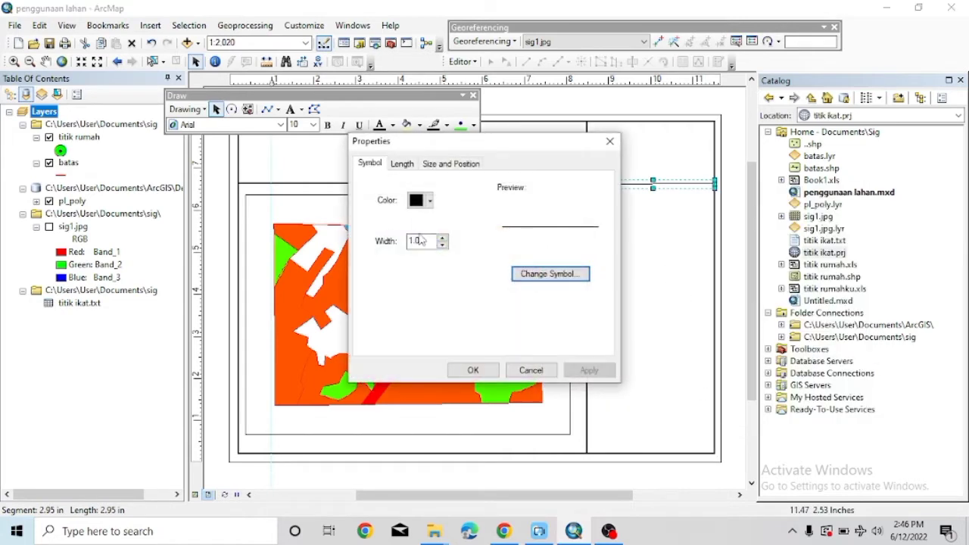
{"action": "left_click", "coordinate": [443, 238]}
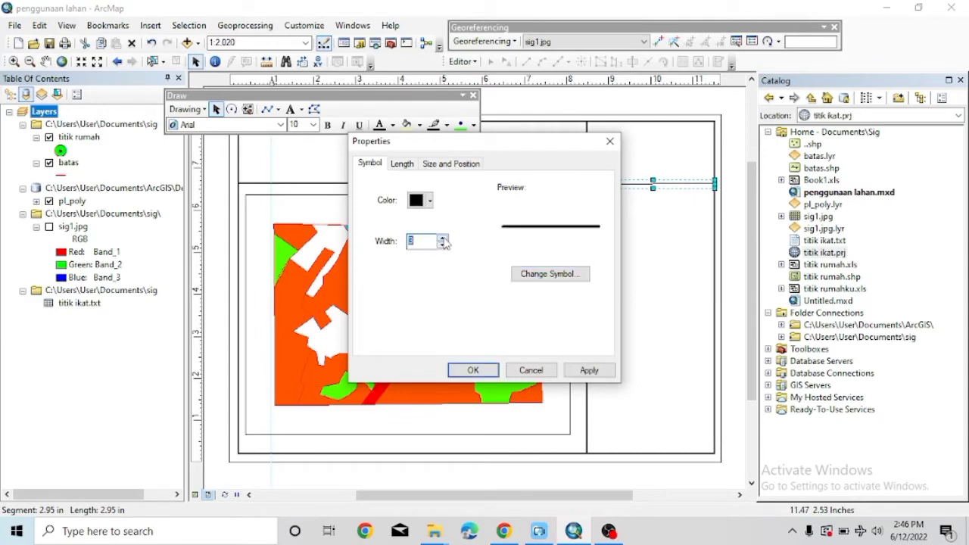
{"action": "left_click", "coordinate": [473, 368]}
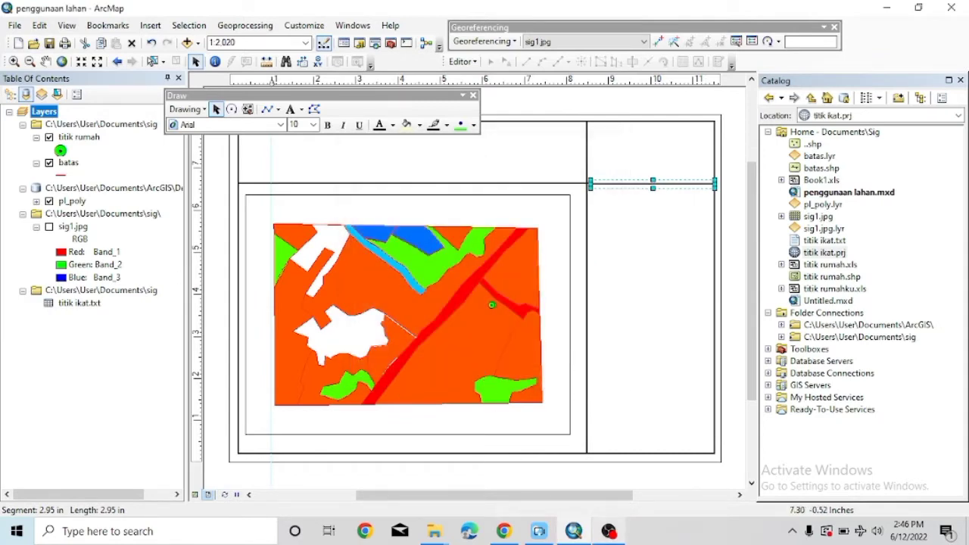
{"action": "left_click", "coordinate": [356, 261]}
Insert a text element onto the layout and position it higher on the map.
{"action": "left_click", "coordinate": [151, 25]}
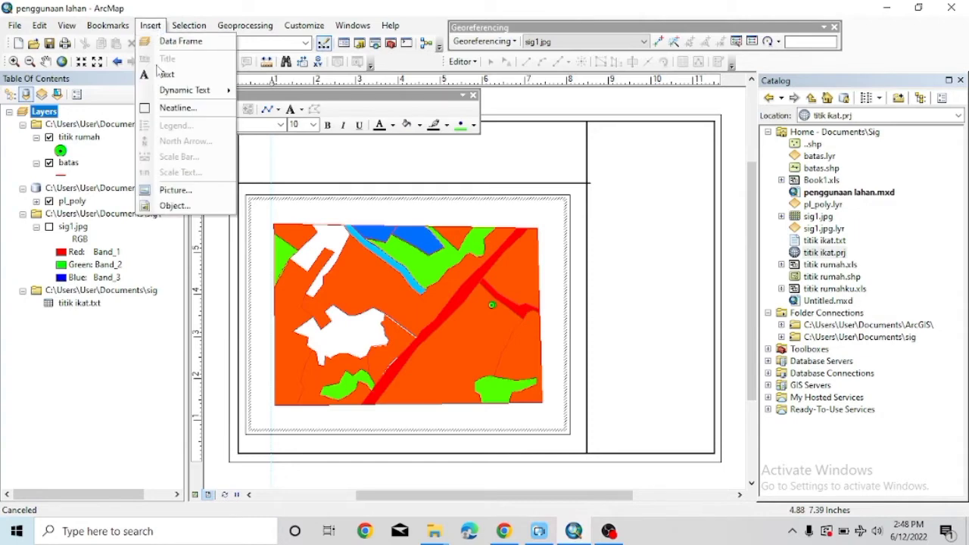
{"action": "left_click", "coordinate": [168, 77]}
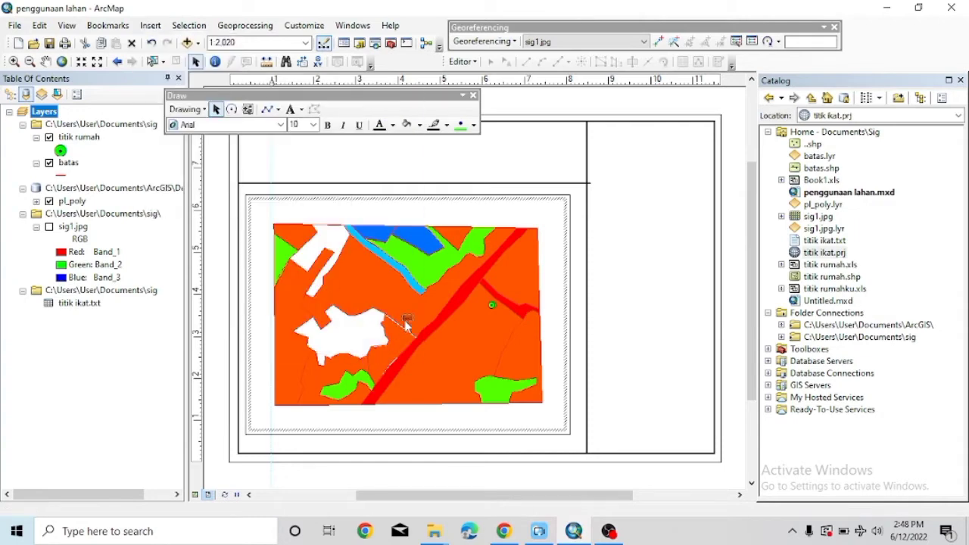
{"action": "key", "text": "Delete"}
{"action": "left_click", "coordinate": [473, 95]}
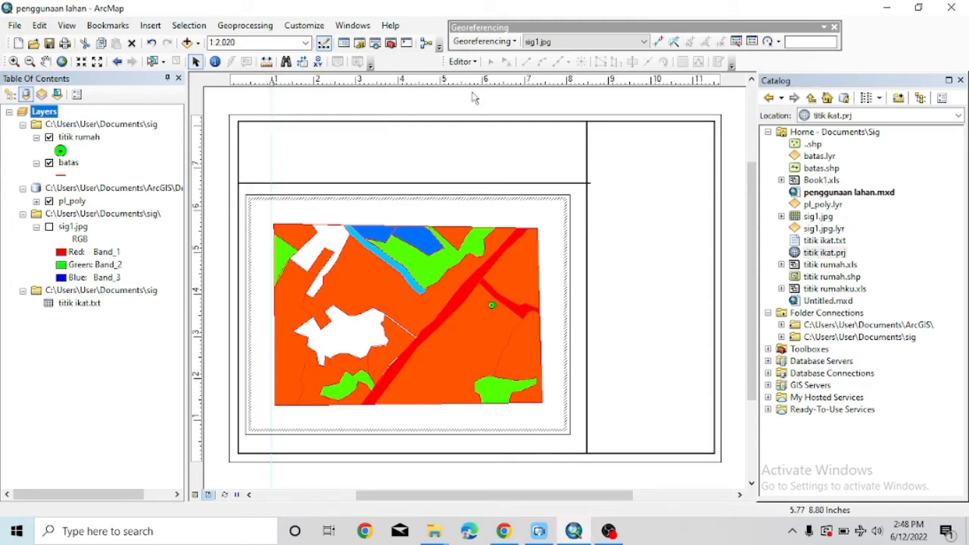
{"action": "left_click", "coordinate": [150, 25]}
{"action": "left_click", "coordinate": [168, 74]}
{"action": "left_click_drag", "start_coordinate": [409, 316], "coordinate": [372, 152]}
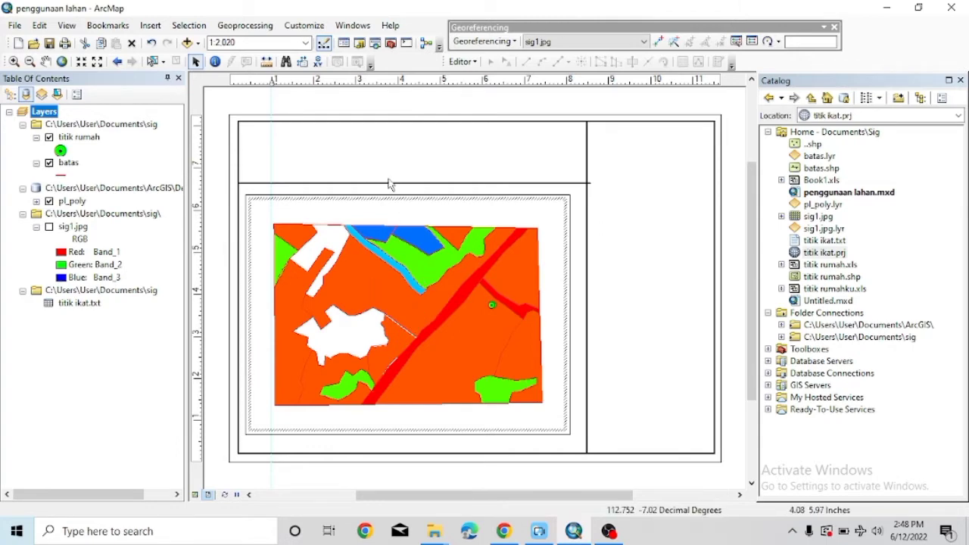
{"action": "right_click", "coordinate": [383, 159]}
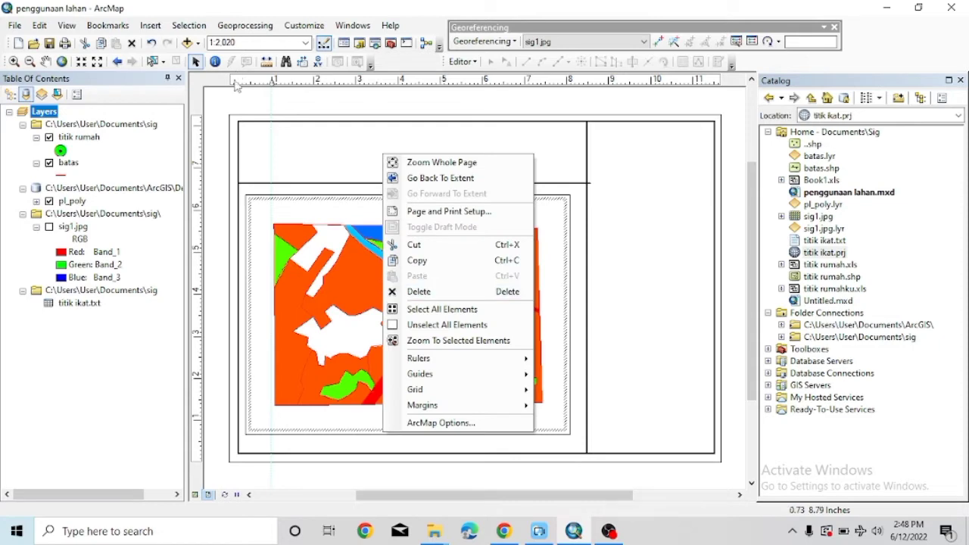
{"action": "left_click", "coordinate": [153, 43]}
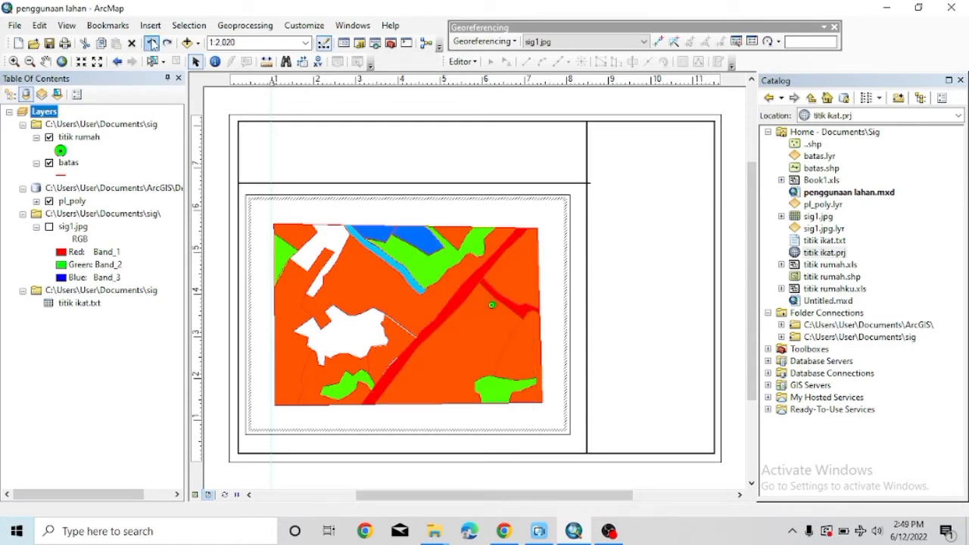
{"action": "right_click", "coordinate": [409, 317]}
{"action": "left_click", "coordinate": [410, 318]}
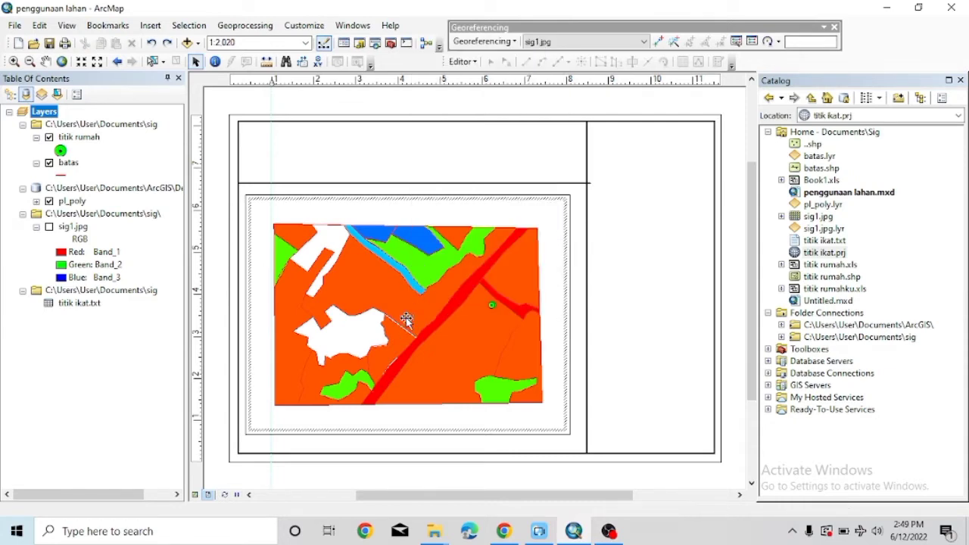
{"action": "left_click_drag", "start_coordinate": [407, 317], "coordinate": [410, 256]}
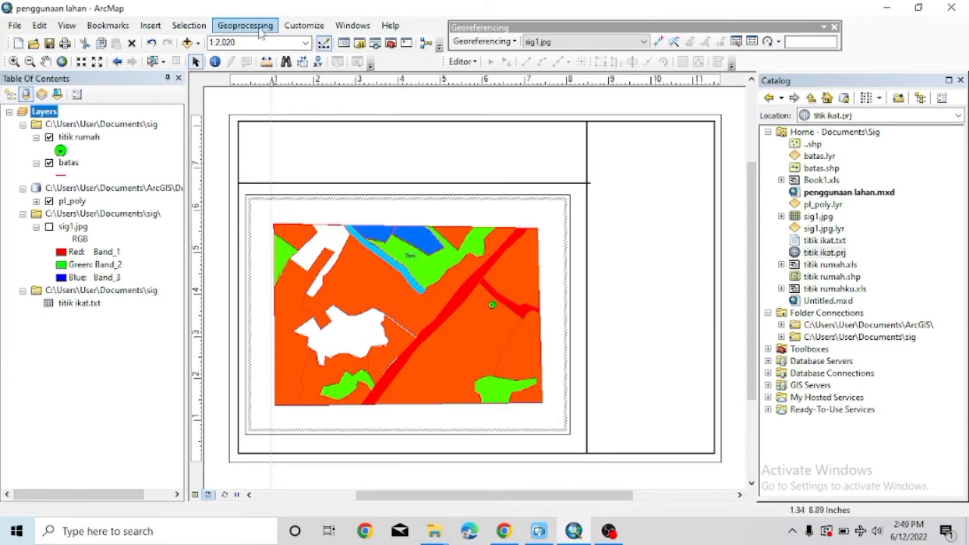
Restore the Draw toolbar, set the label's font size to 20 and move it.
{"action": "left_click", "coordinate": [316, 27]}
{"action": "mouse_move", "coordinate": [325, 41]}
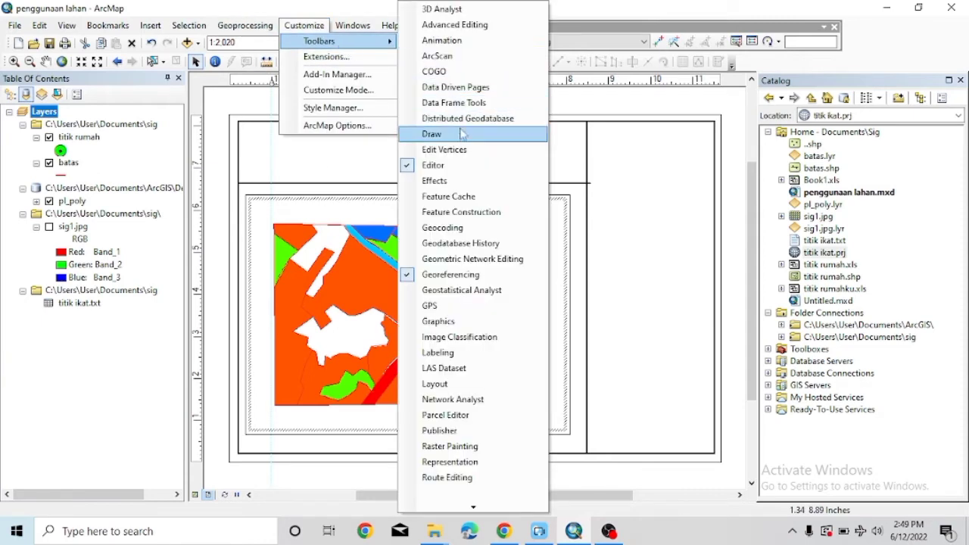
{"action": "left_click", "coordinate": [429, 132]}
{"action": "left_click", "coordinate": [313, 125]}
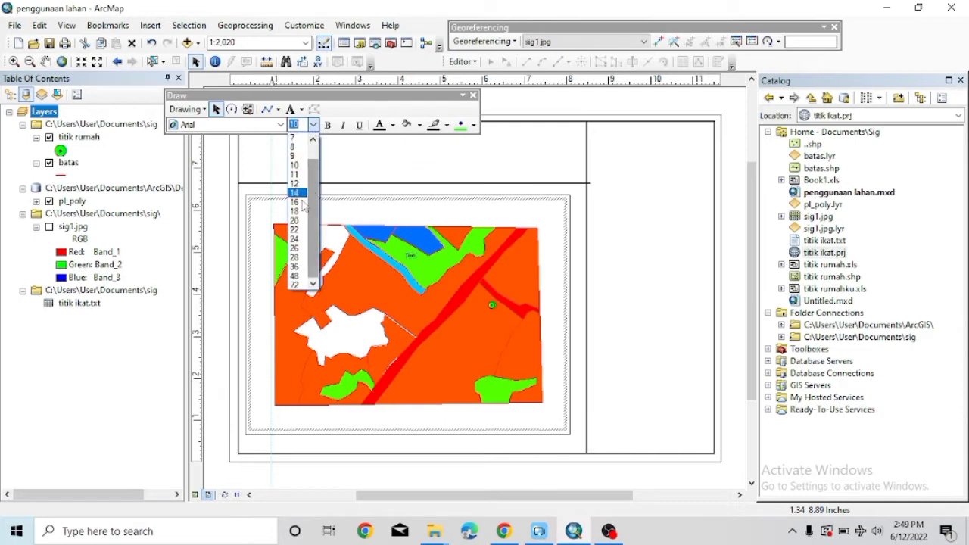
{"action": "left_click", "coordinate": [316, 245]}
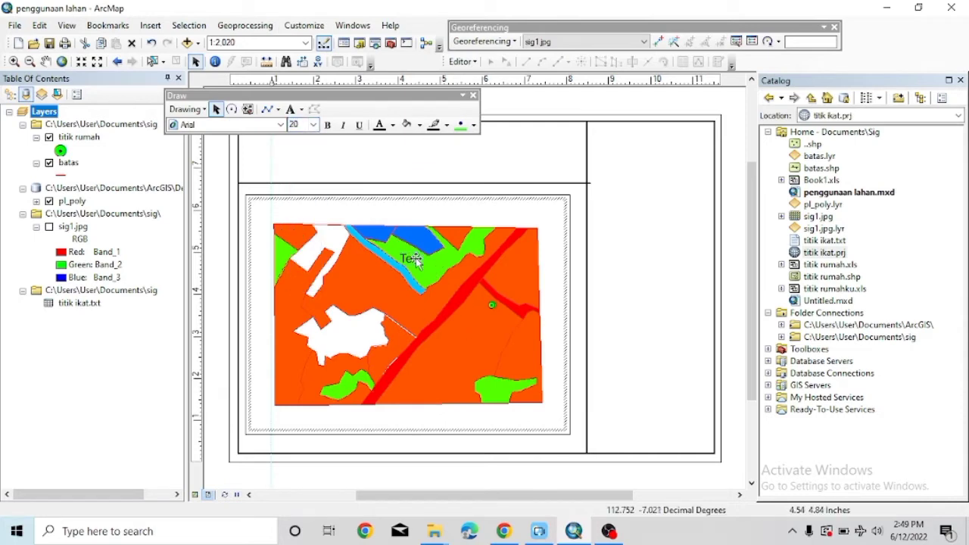
{"action": "left_click_drag", "start_coordinate": [411, 256], "coordinate": [486, 170]}
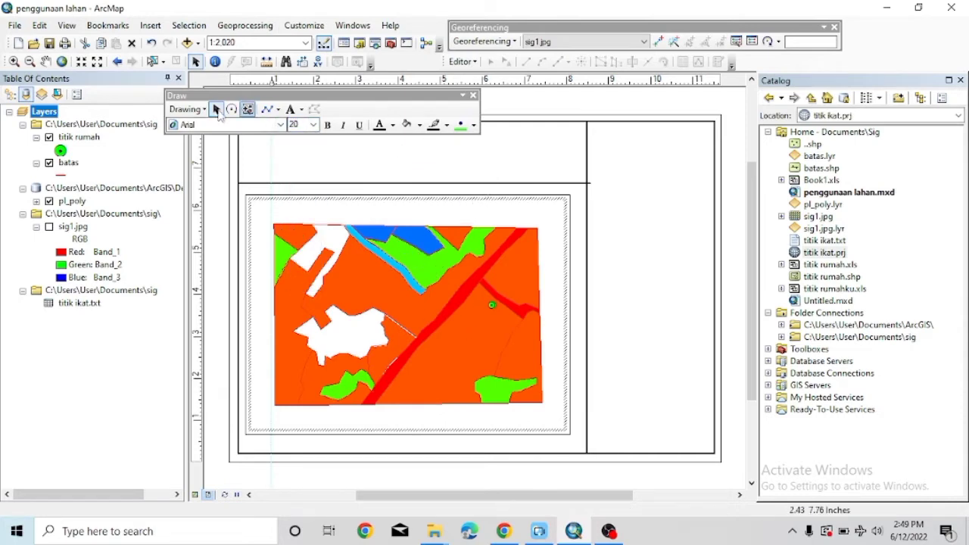
{"action": "left_click", "coordinate": [302, 151]}
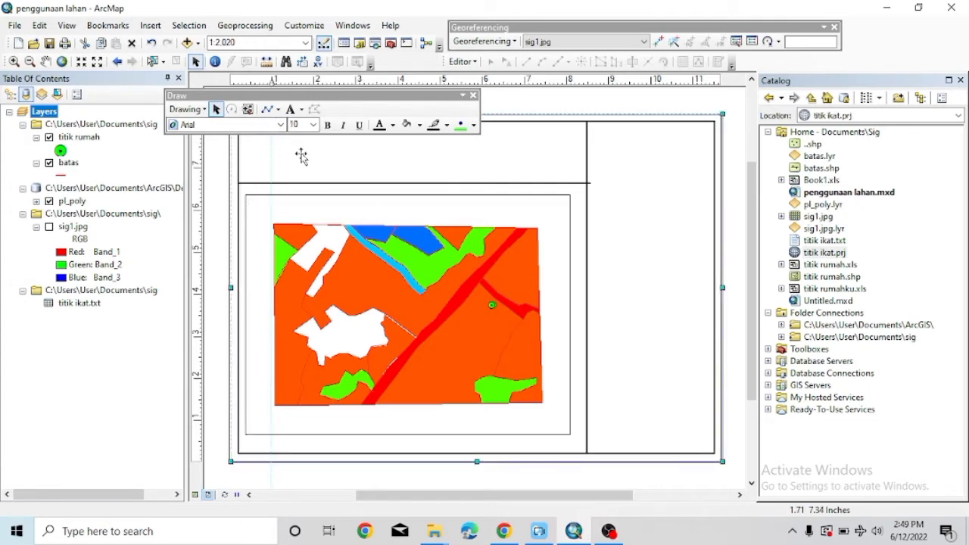
Insert another text element with a font size of 22.
{"action": "left_click", "coordinate": [143, 25]}
{"action": "left_click", "coordinate": [167, 76]}
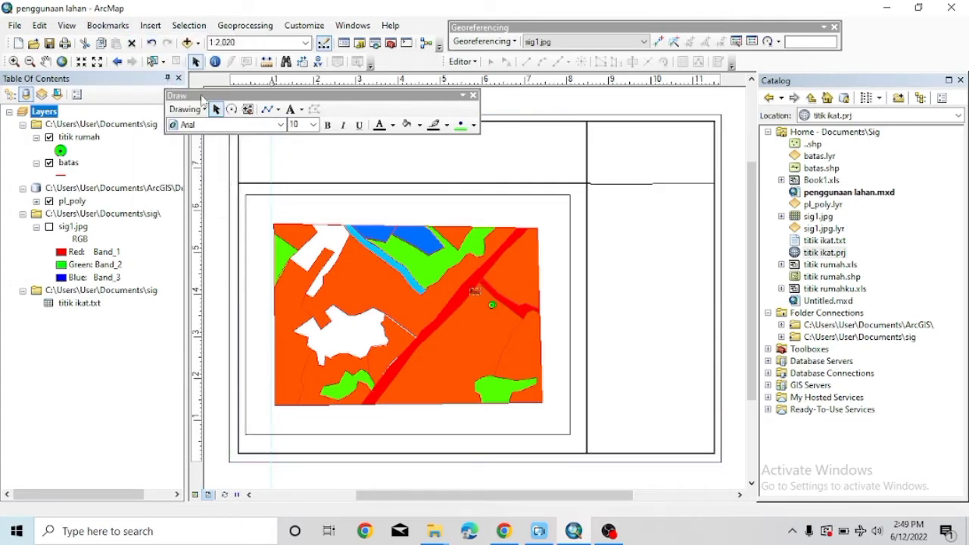
{"action": "left_click", "coordinate": [313, 125]}
{"action": "left_click", "coordinate": [299, 227]}
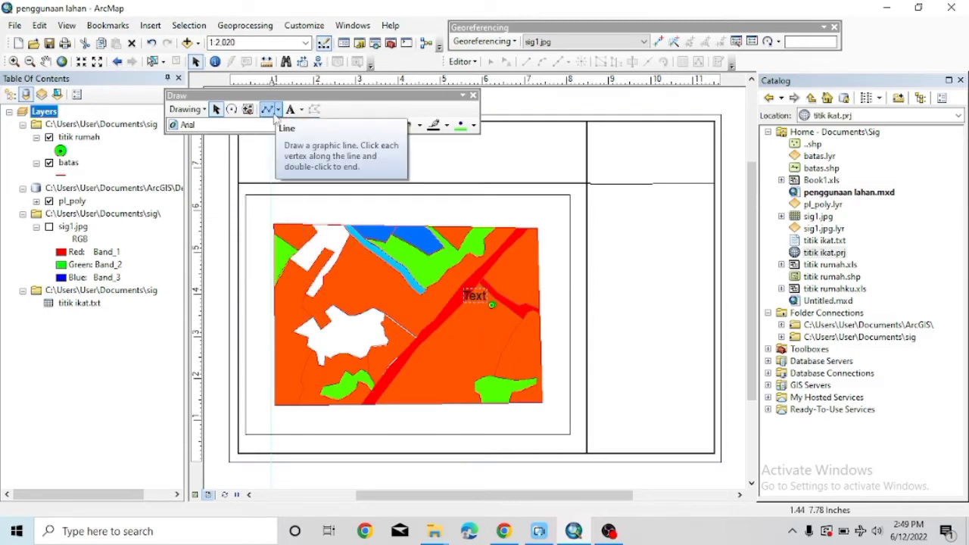
{"action": "left_click", "coordinate": [290, 109]}
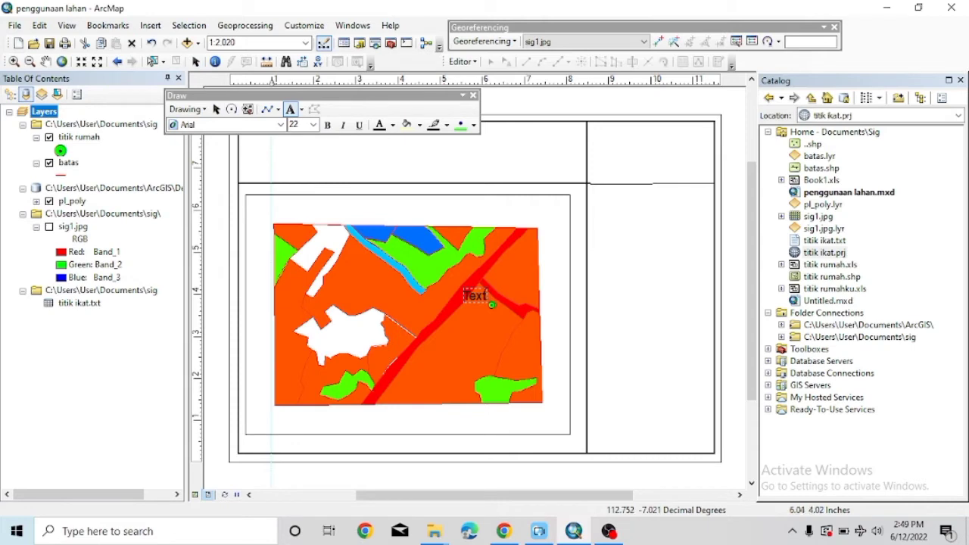
Replace the placeholder word 'Text' with 'Peta Penggunaan lahan'.
{"action": "left_click", "coordinate": [485, 296]}
{"action": "key", "text": "BackSpace"}
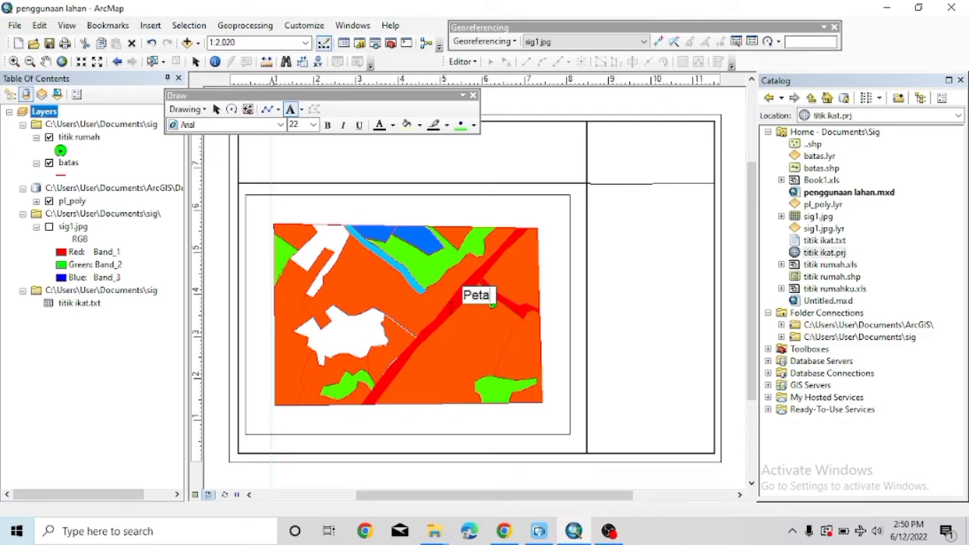
{"action": "type", "text": "Peta Penggun"}
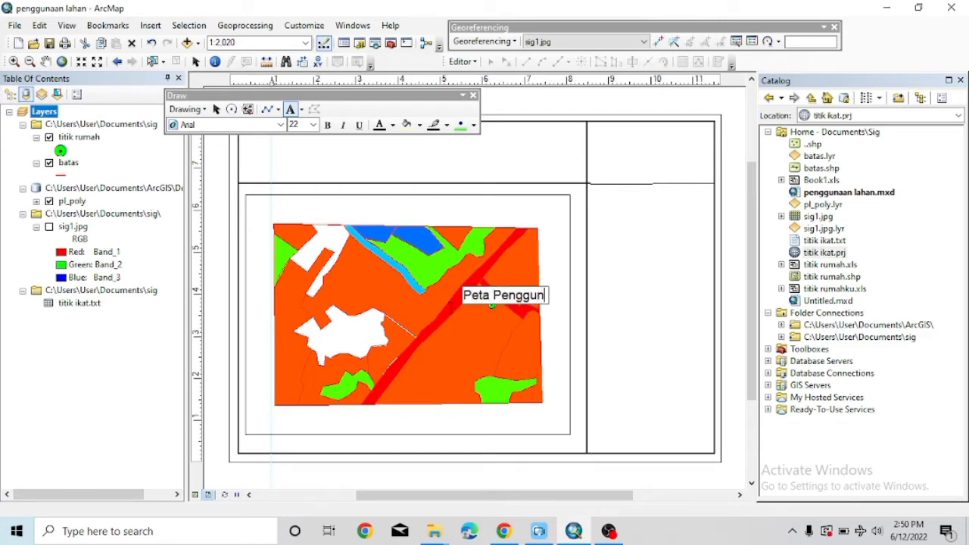
{"action": "type", "text": "aan lahan"}
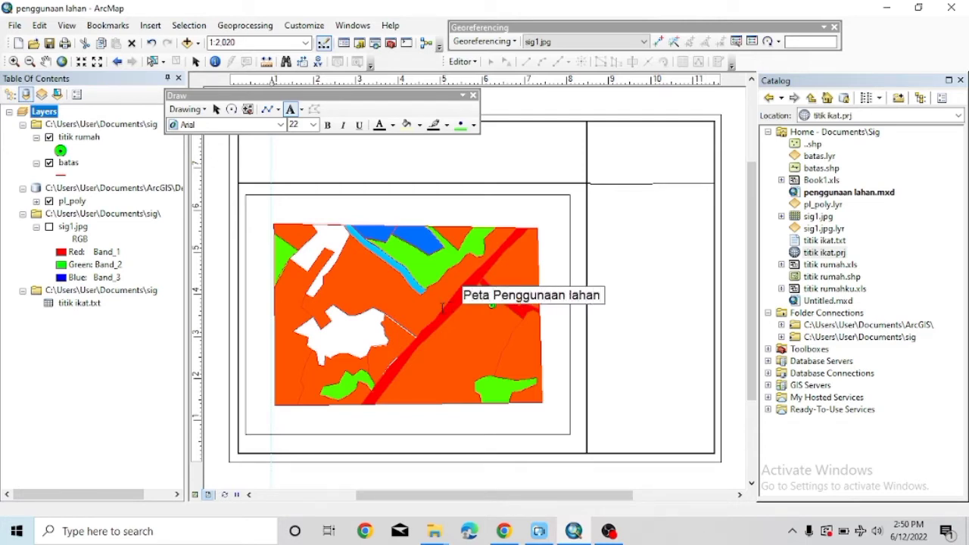
{"action": "key", "text": "Return"}
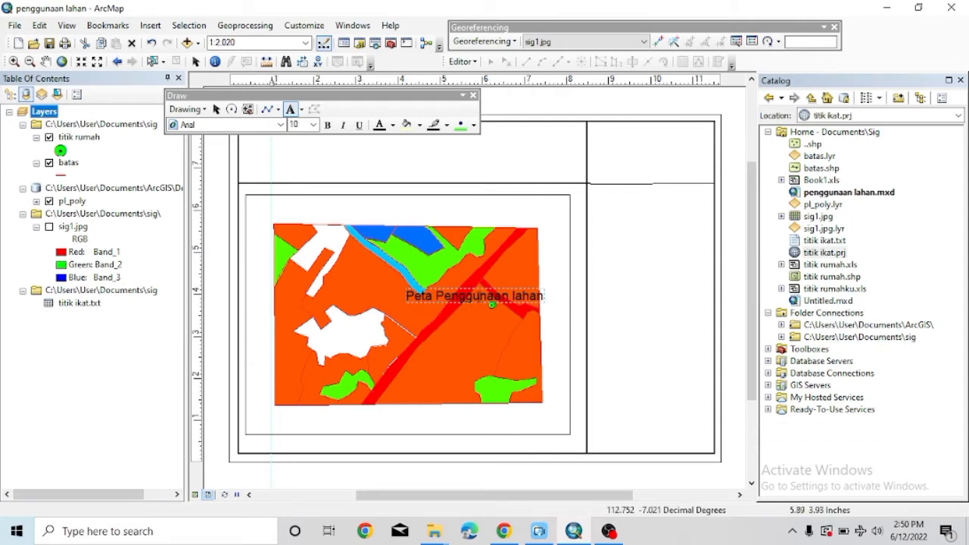
{"action": "left_click_drag", "start_coordinate": [480, 296], "coordinate": [444, 296]}
{"action": "left_click", "coordinate": [496, 297]}
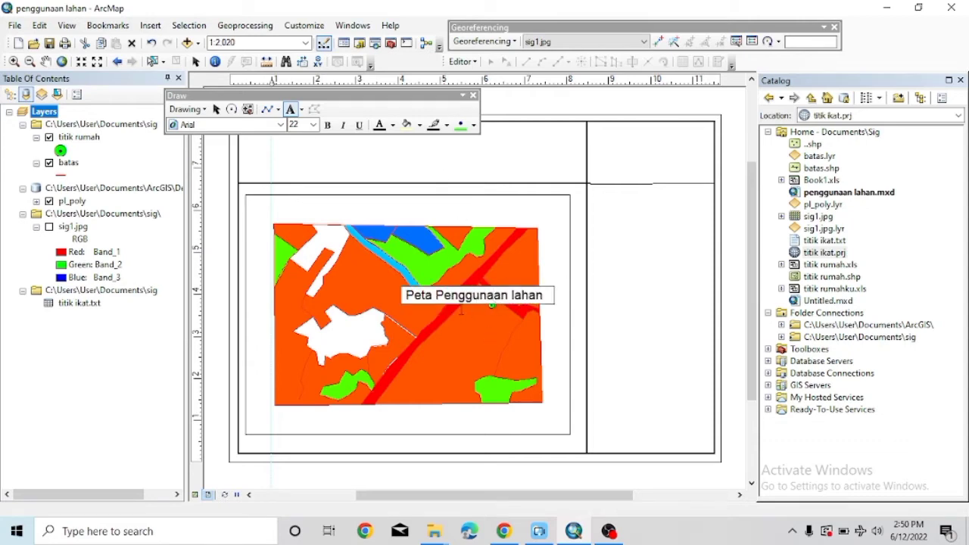
{"action": "left_click", "coordinate": [396, 295]}
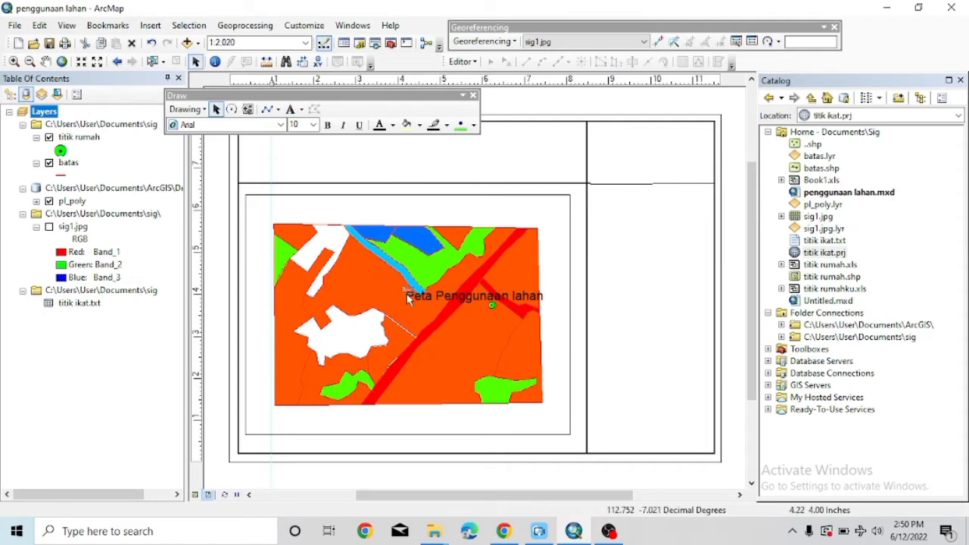
Extend the title in its properties and break it before 'Kabupaten BngkalanTahun 20222'.
{"action": "double_click", "coordinate": [485, 299]}
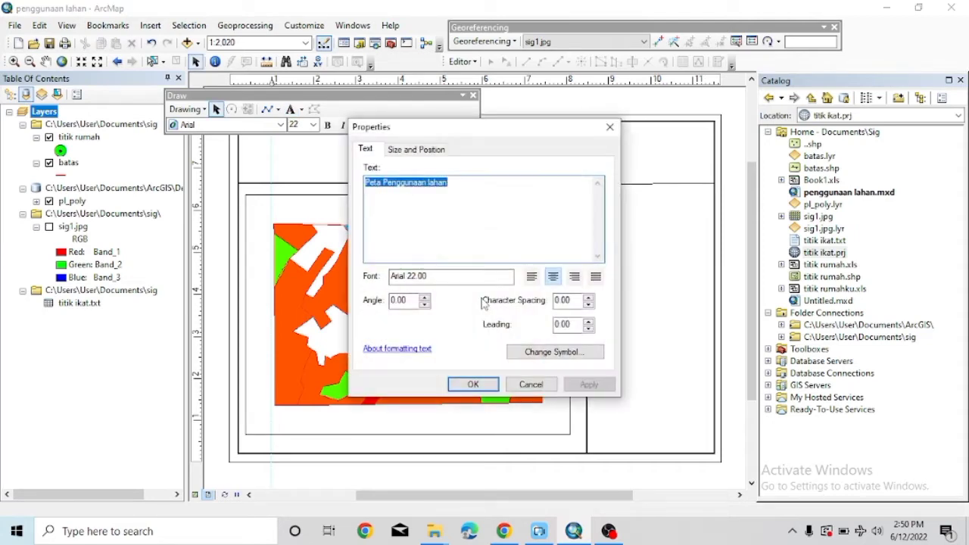
{"action": "left_click", "coordinate": [457, 186]}
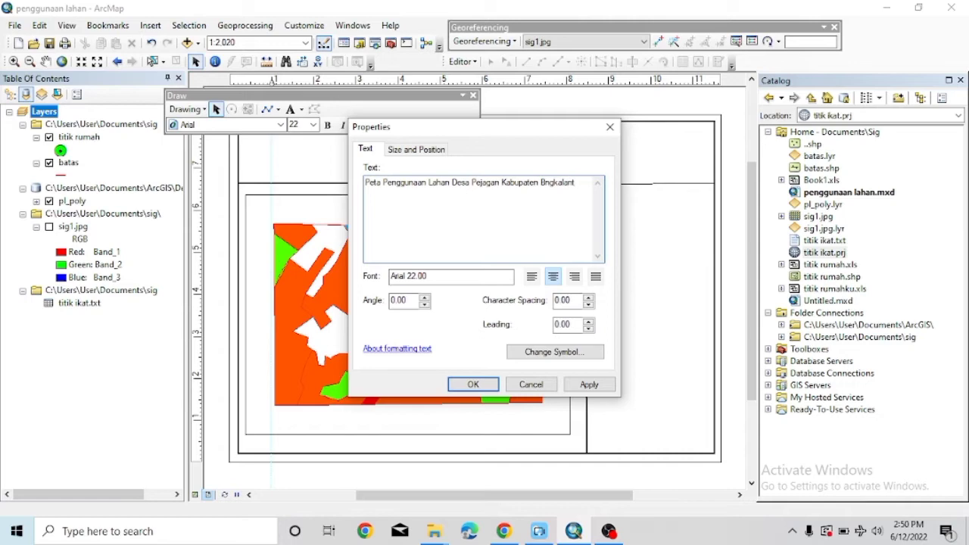
{"action": "type", "text": "hun 20222"}
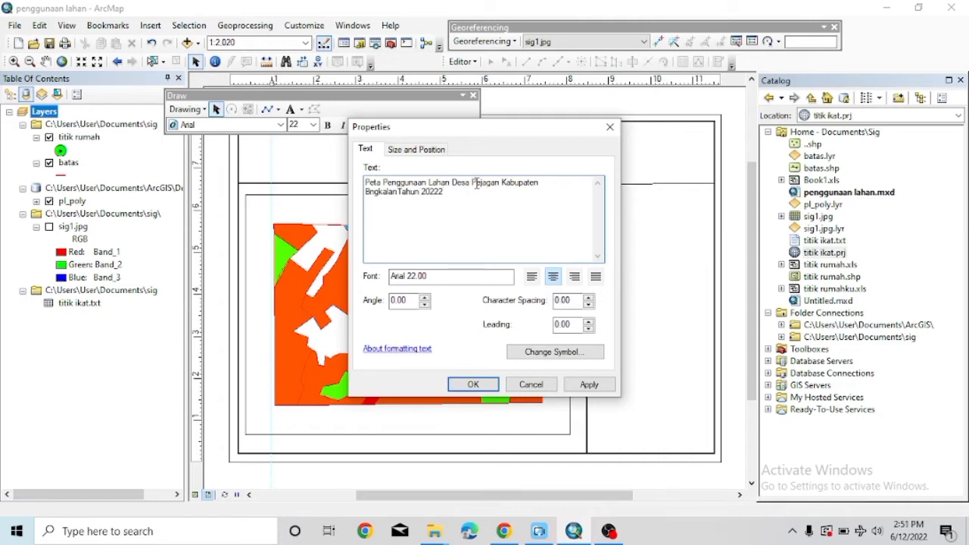
{"action": "left_click", "coordinate": [504, 185]}
{"action": "key", "text": "Return"}
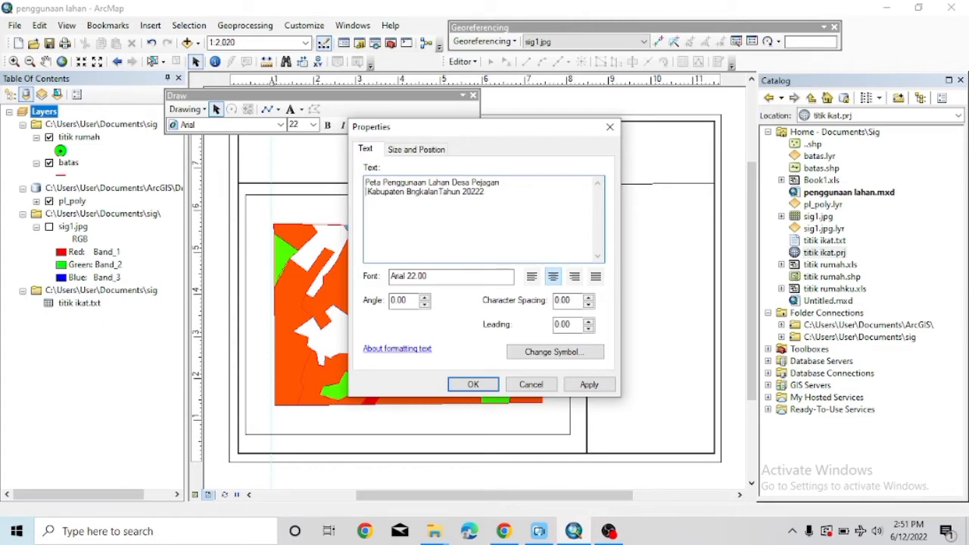
{"action": "left_click", "coordinate": [450, 280]}
Move the two-line title into the top title box, trying font sizes 36, 26 and 28.
{"action": "left_click", "coordinate": [474, 385]}
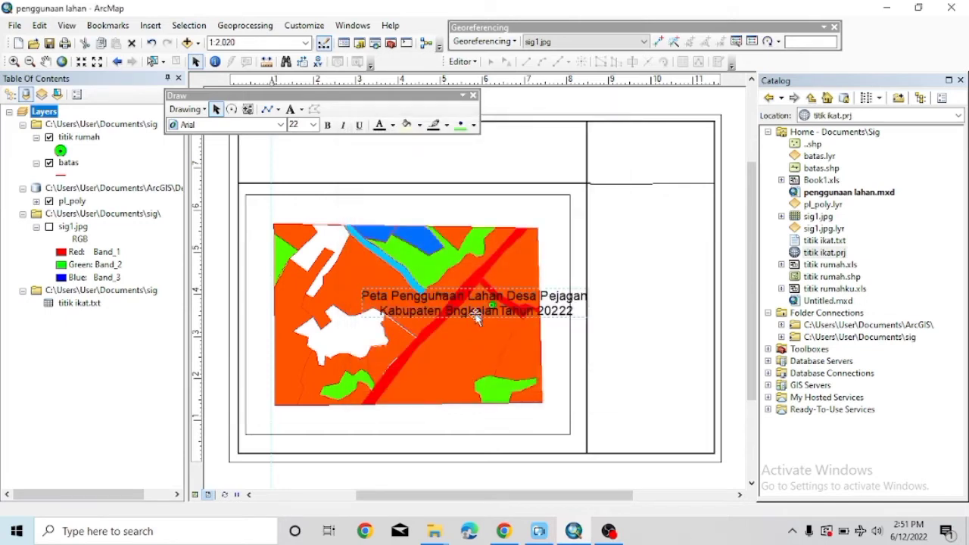
{"action": "left_click_drag", "start_coordinate": [415, 294], "coordinate": [357, 141]}
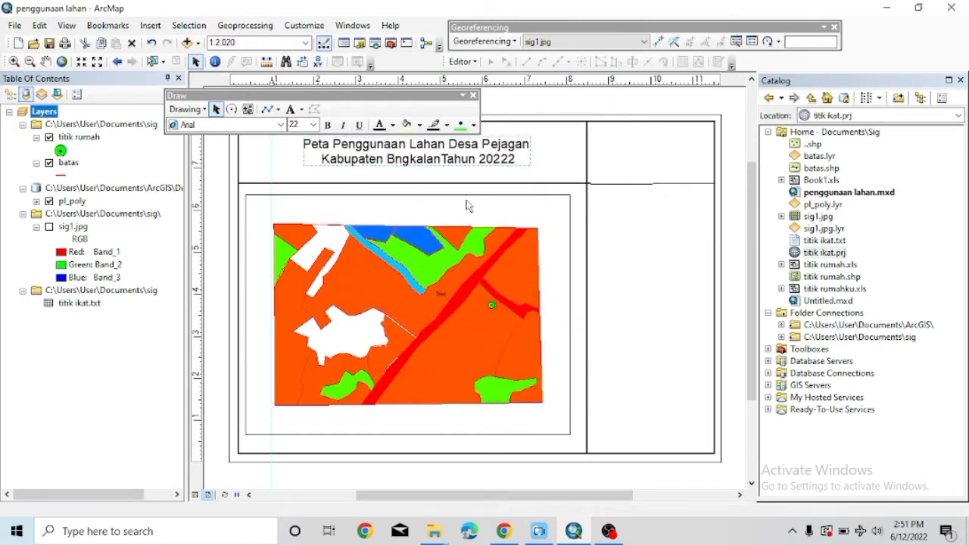
{"action": "left_click", "coordinate": [313, 124]}
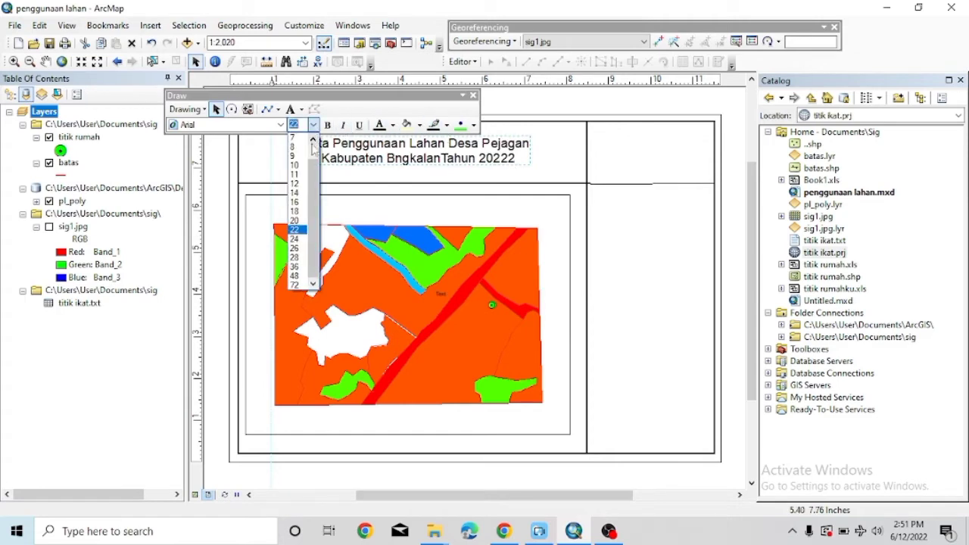
{"action": "left_click", "coordinate": [295, 267]}
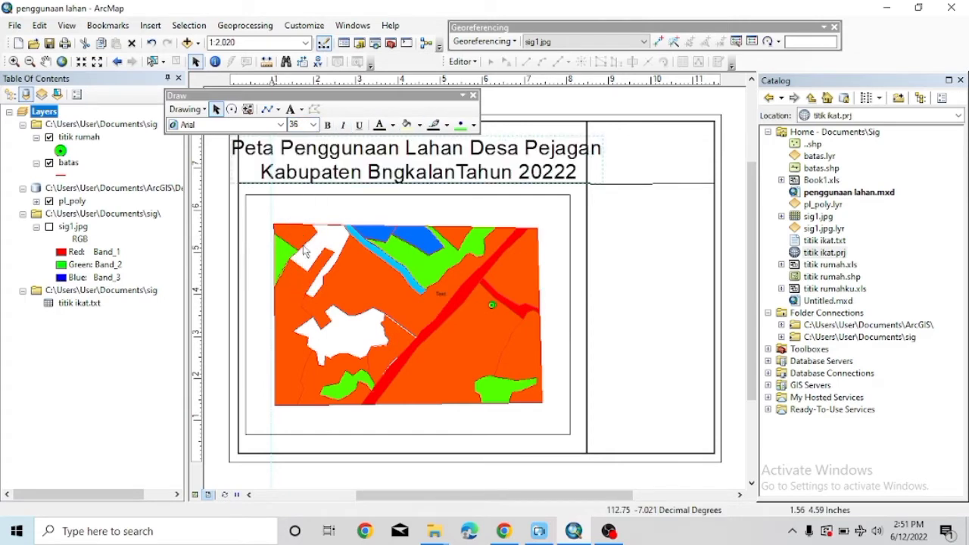
{"action": "left_click", "coordinate": [313, 125]}
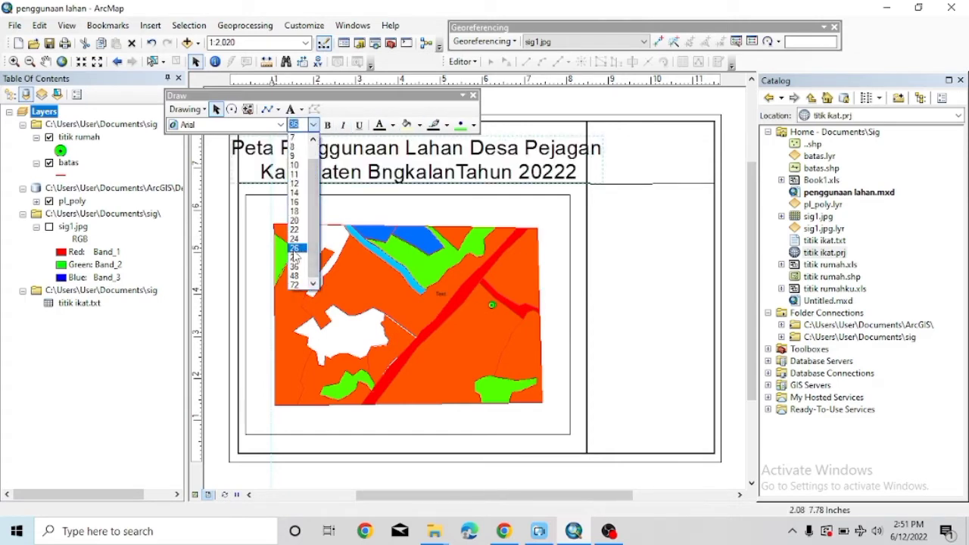
{"action": "left_click", "coordinate": [295, 256]}
{"action": "left_click", "coordinate": [309, 124]}
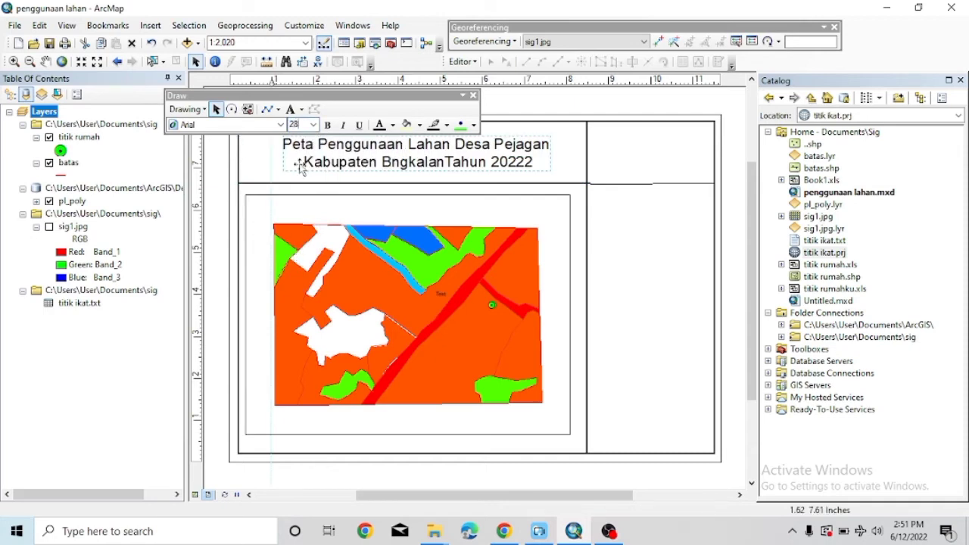
{"action": "left_click", "coordinate": [261, 164]}
{"action": "left_click", "coordinate": [325, 159]}
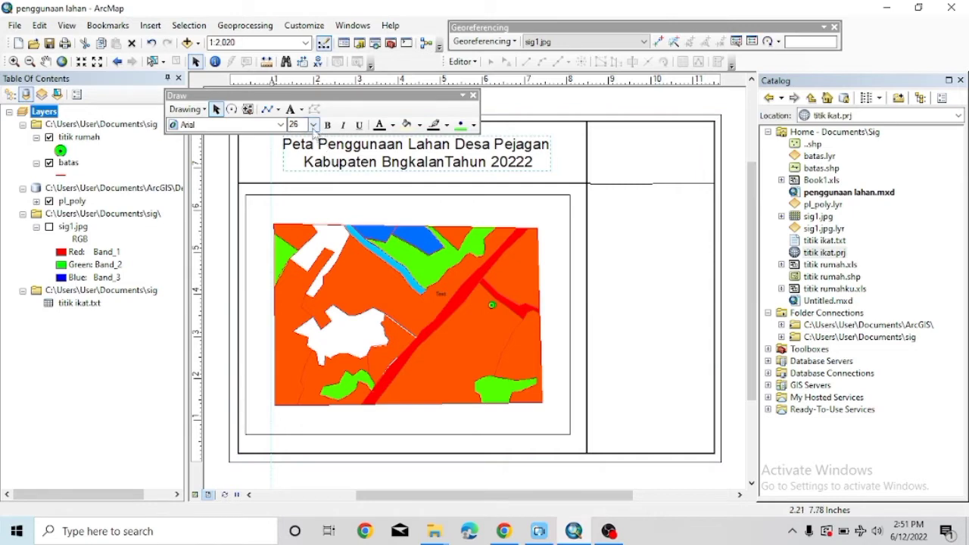
{"action": "left_click", "coordinate": [312, 125]}
{"action": "left_click", "coordinate": [295, 267]}
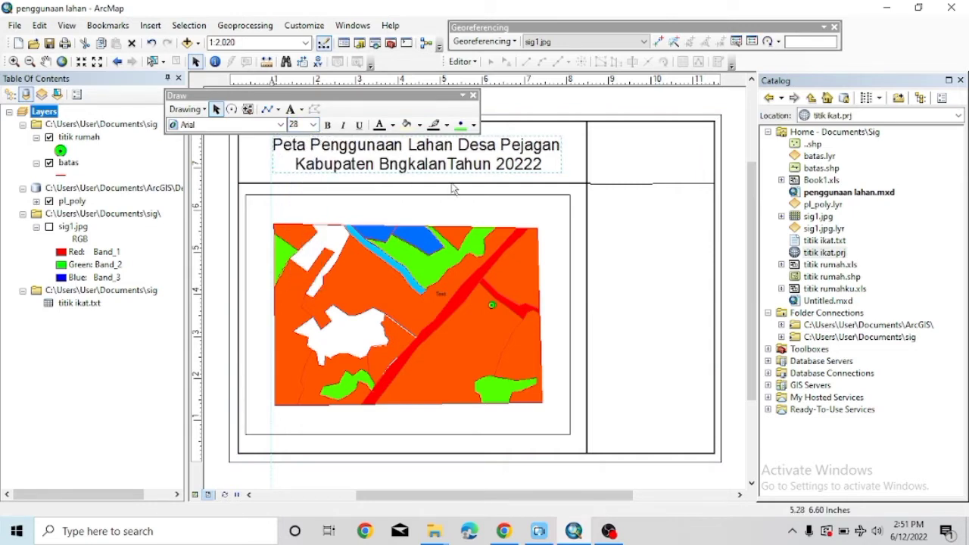
Nudge the title slightly left in its box and set its font size to 36.
{"action": "left_click", "coordinate": [313, 125]}
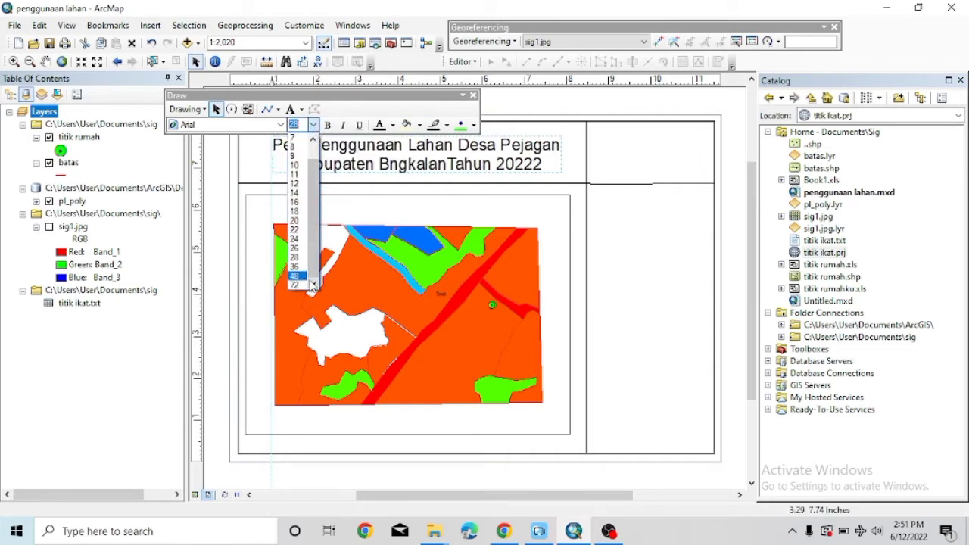
{"action": "left_click", "coordinate": [302, 125]}
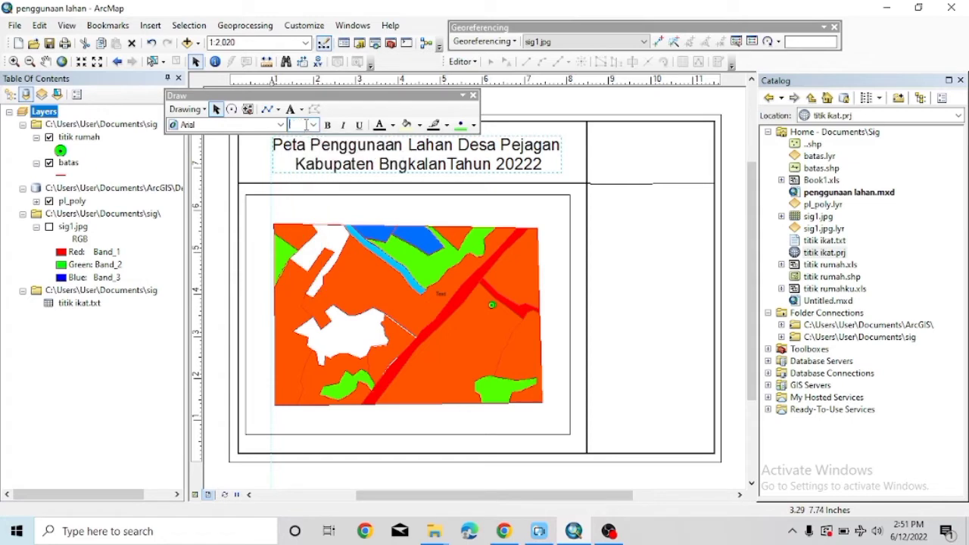
{"action": "left_click", "coordinate": [573, 159]}
{"action": "left_click_drag", "start_coordinate": [545, 162], "coordinate": [538, 164]}
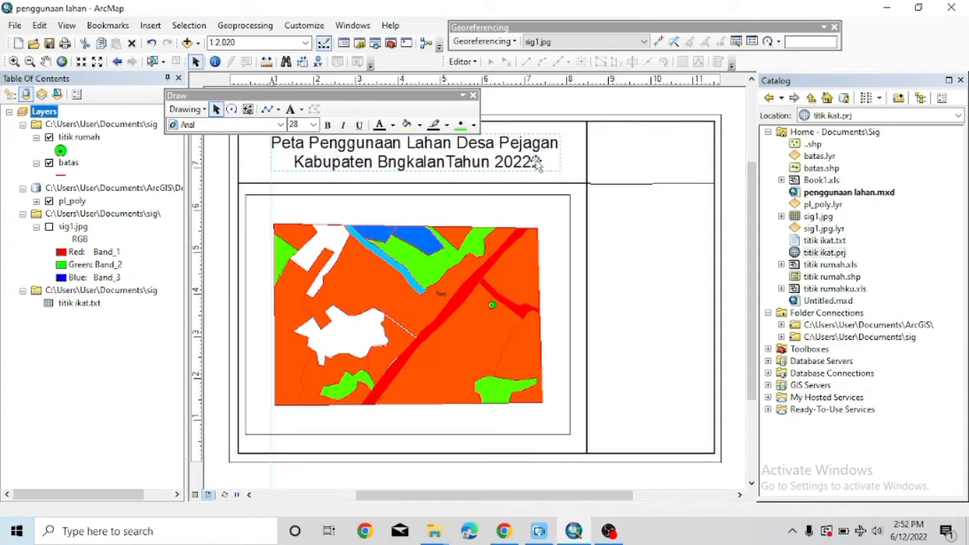
{"action": "left_click", "coordinate": [313, 125]}
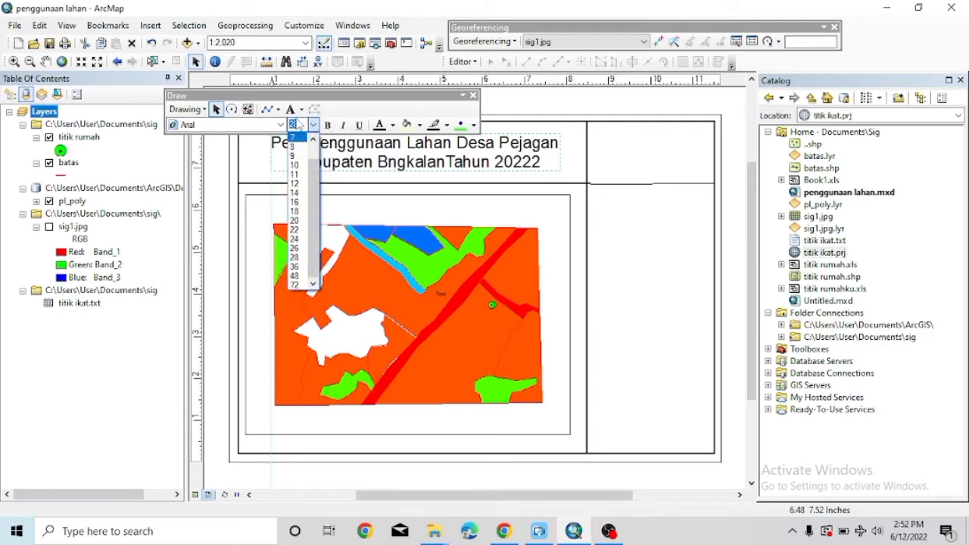
{"action": "type", "text": "36"}
{"action": "key", "text": "Return"}
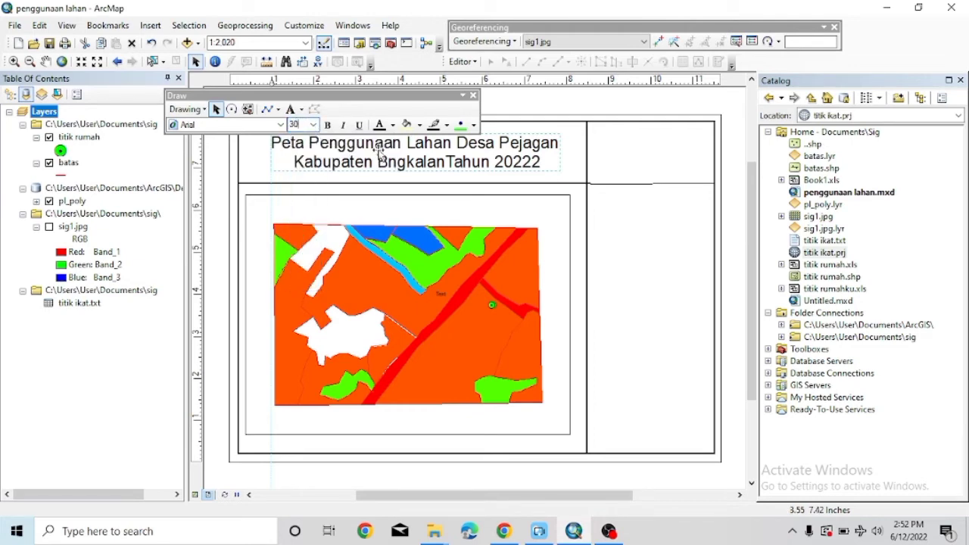
{"action": "left_click", "coordinate": [574, 158]}
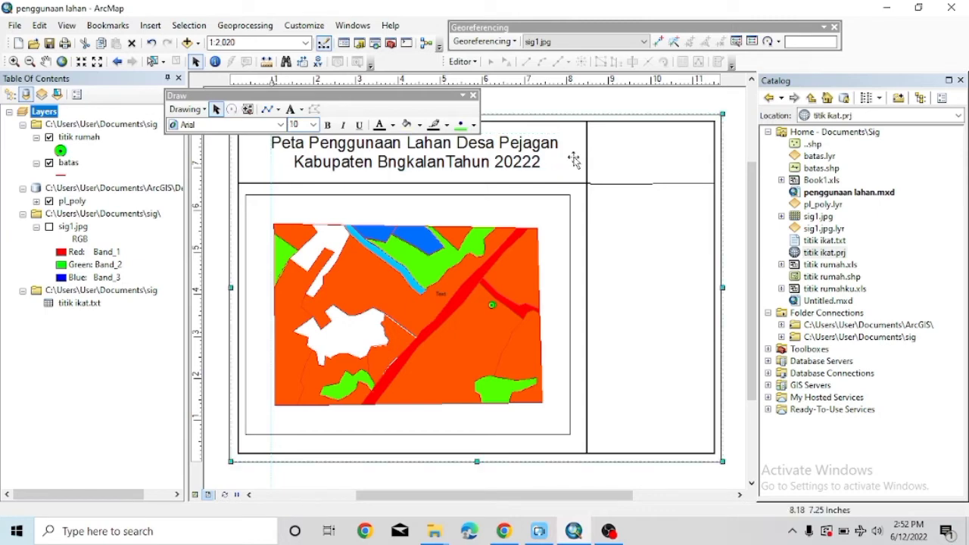
{"action": "left_click", "coordinate": [442, 293]}
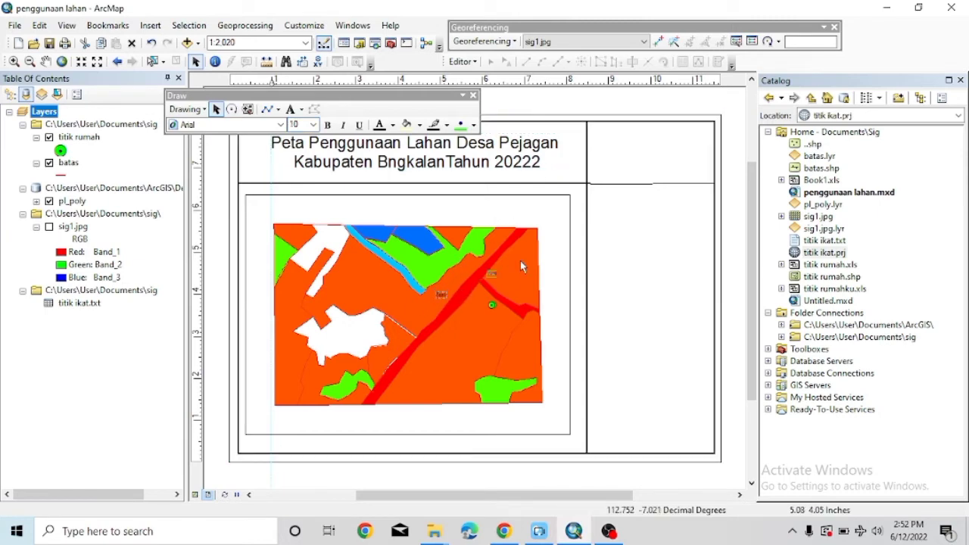
Add a placeholder 'Text' label in the upper right panel and enlarge it to 20 pt.
{"action": "left_click", "coordinate": [672, 168]}
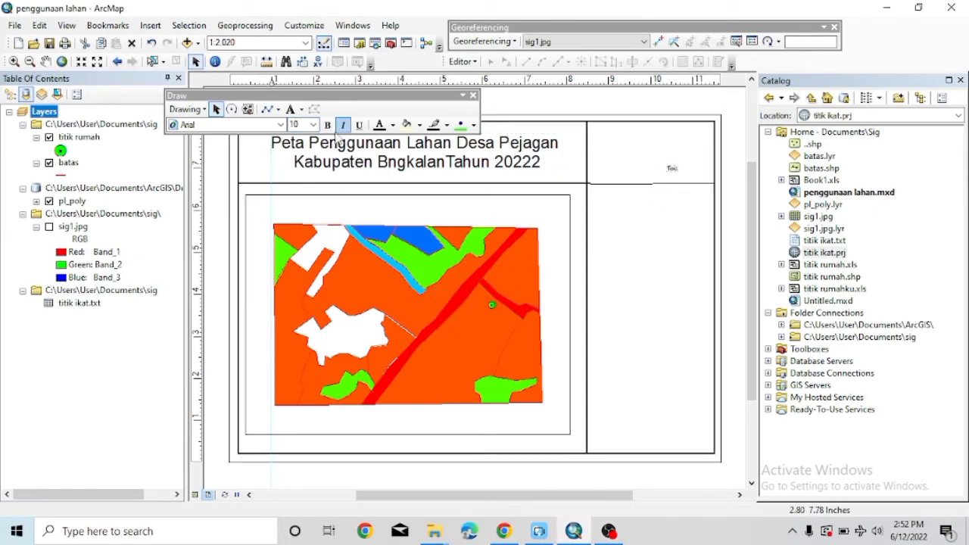
{"action": "left_click", "coordinate": [313, 125]}
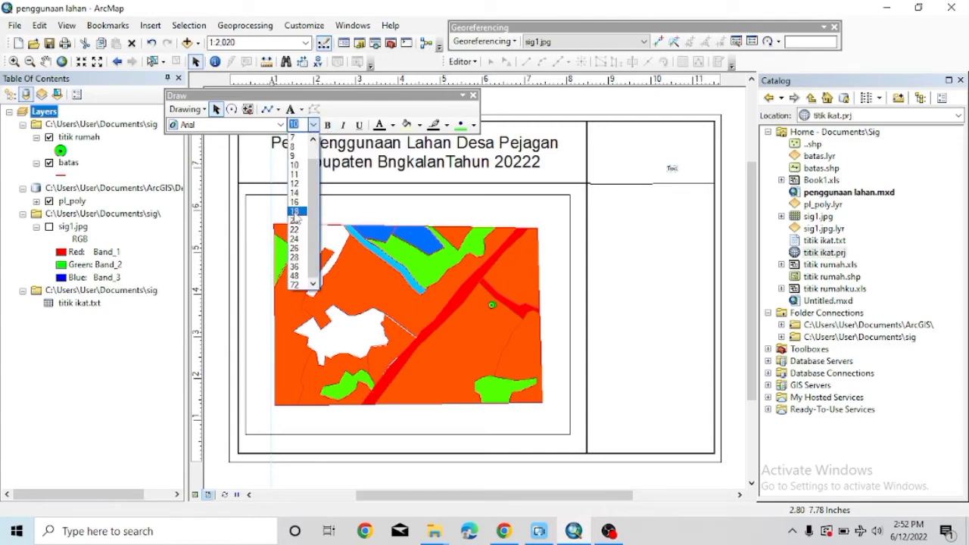
{"action": "left_click", "coordinate": [294, 212]}
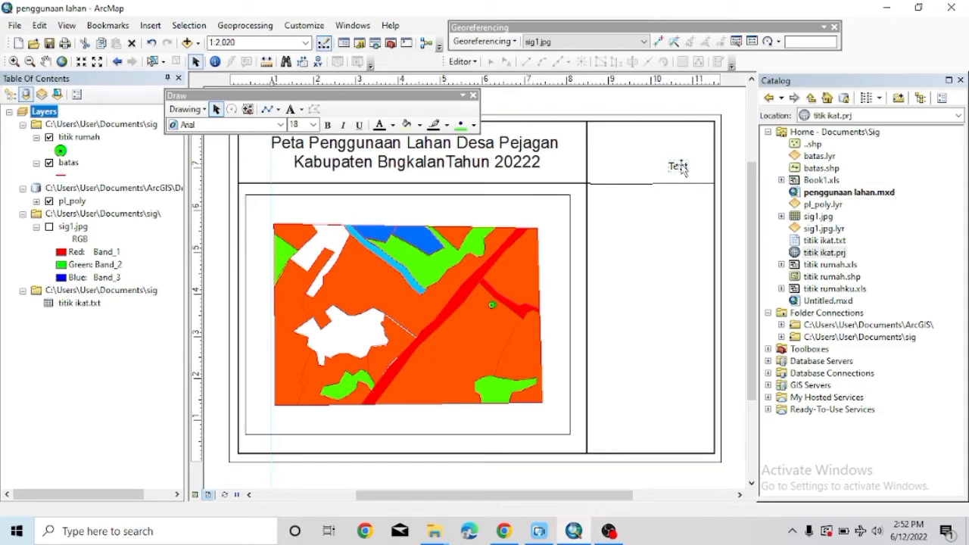
{"action": "left_click", "coordinate": [680, 167]}
{"action": "left_click", "coordinate": [314, 125]}
{"action": "left_click", "coordinate": [299, 194]}
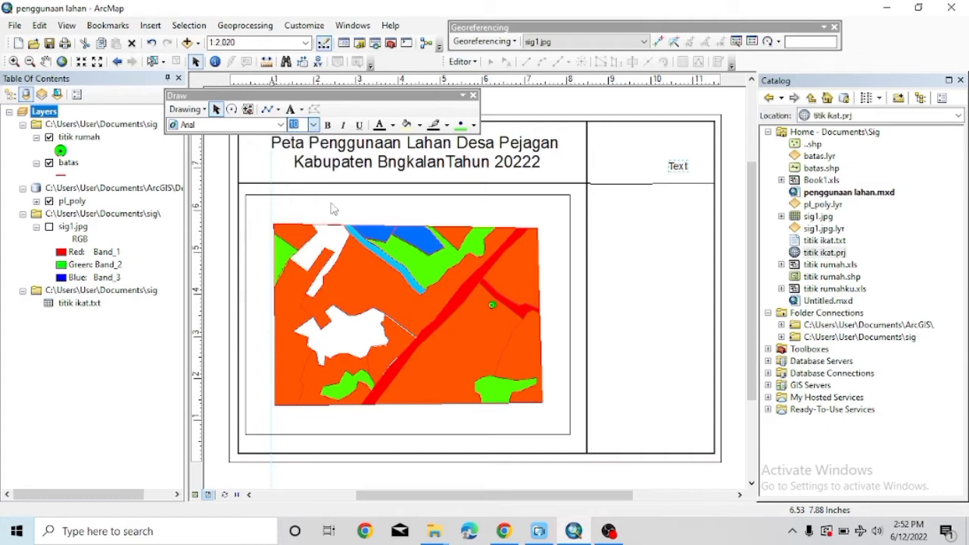
{"action": "type", "text": "20"}
{"action": "key", "text": "Return"}
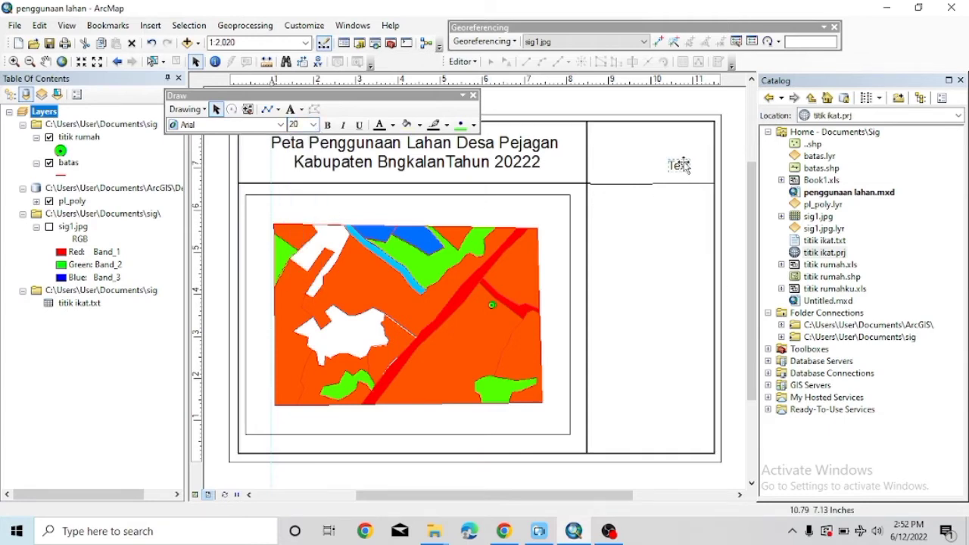
{"action": "right_click", "coordinate": [683, 165]}
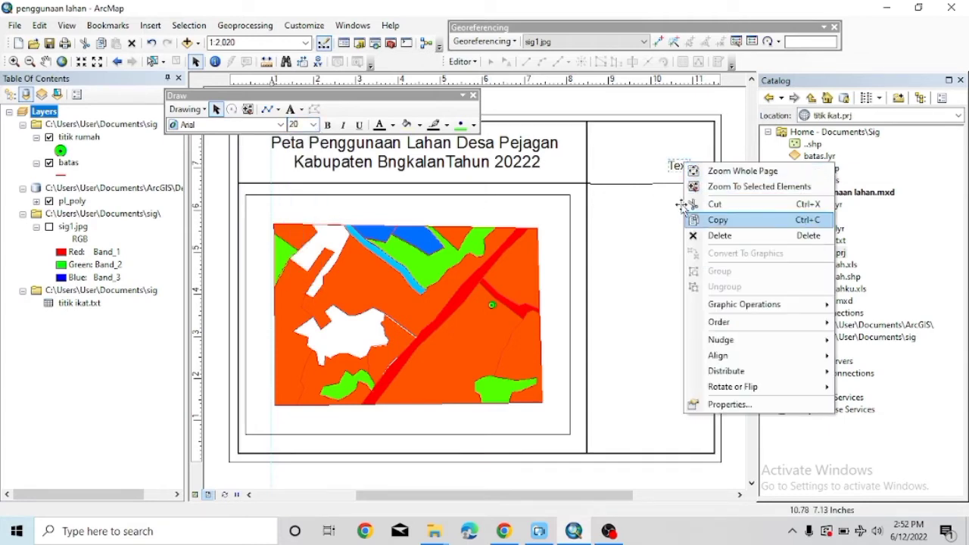
Replace 'Text' with three lines: Universitas Negeri Surabaya, Fakultas Ilmu Sosial dan Hukum, Prodi S1 Sosiologi 2020.
{"action": "left_click", "coordinate": [719, 404]}
{"action": "left_click", "coordinate": [407, 183]}
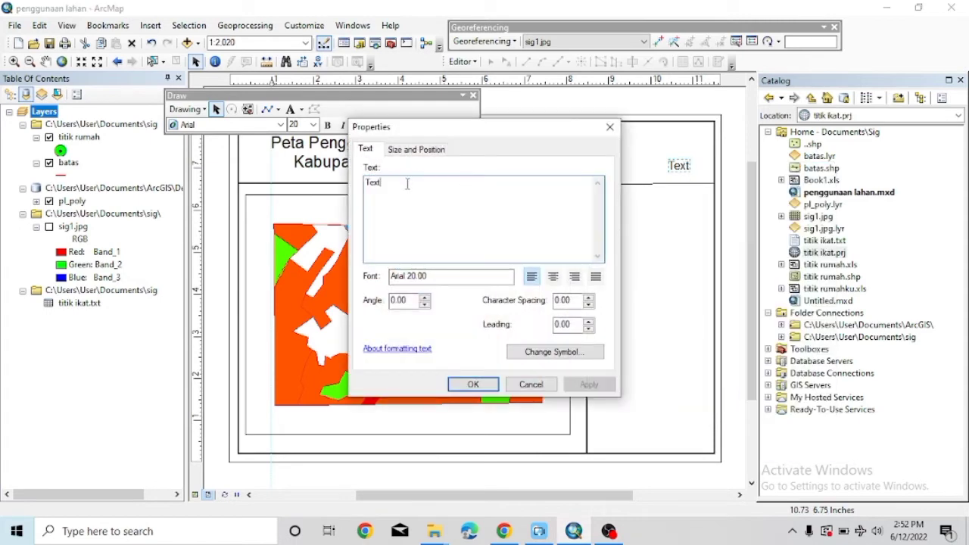
{"action": "key", "text": "BackSpace"}
{"action": "key", "text": "BackSpace"}
{"action": "key", "text": "BackSpace"}
{"action": "key", "text": "BackSpace"}
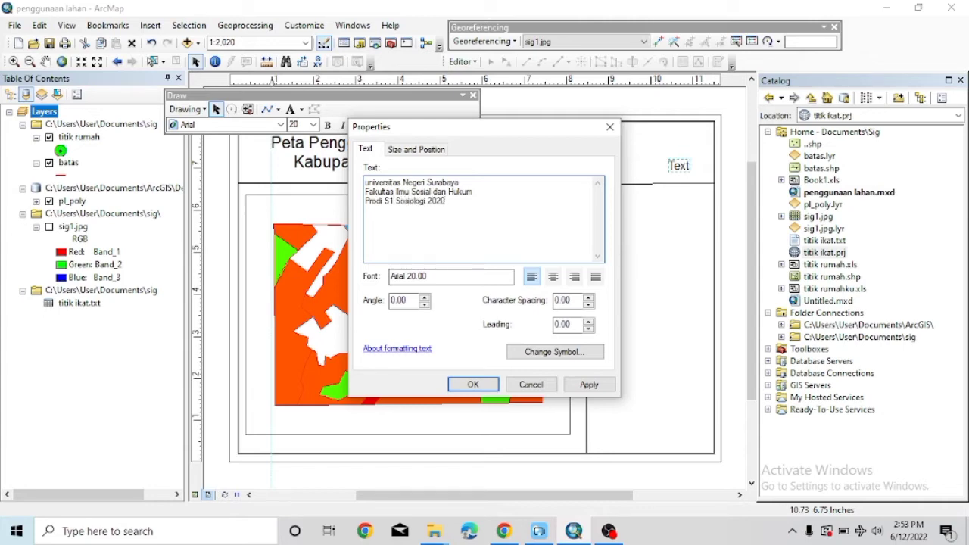
{"action": "left_click", "coordinate": [458, 387]}
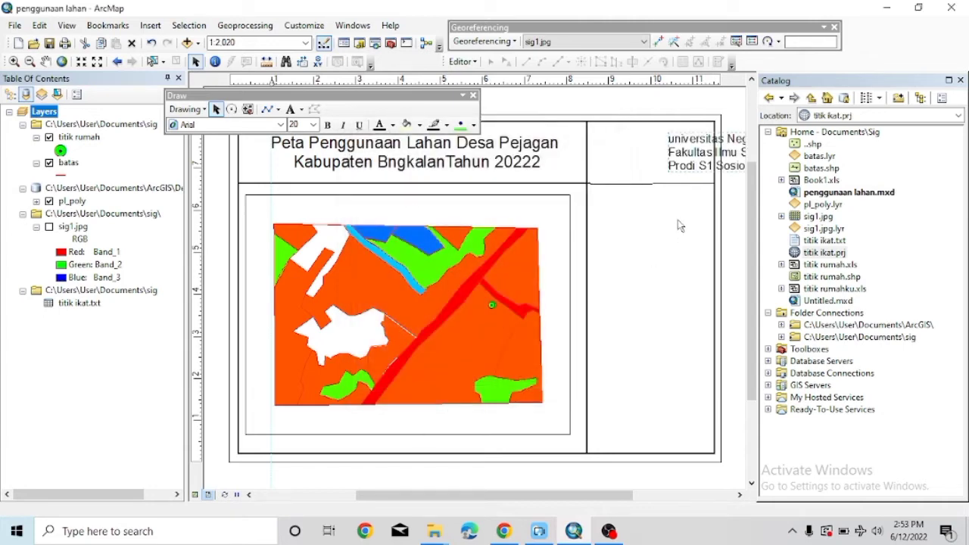
Shrink the credit text to 12 pt, move it to the top of the right panel, and bold it.
{"action": "left_click_drag", "start_coordinate": [704, 160], "coordinate": [614, 179]}
{"action": "left_click", "coordinate": [312, 124]}
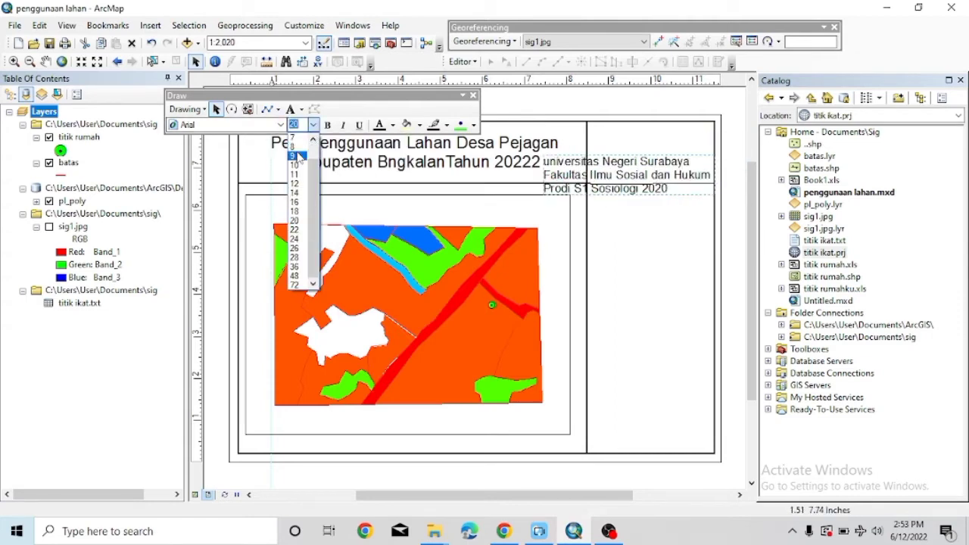
{"action": "left_click", "coordinate": [295, 184]}
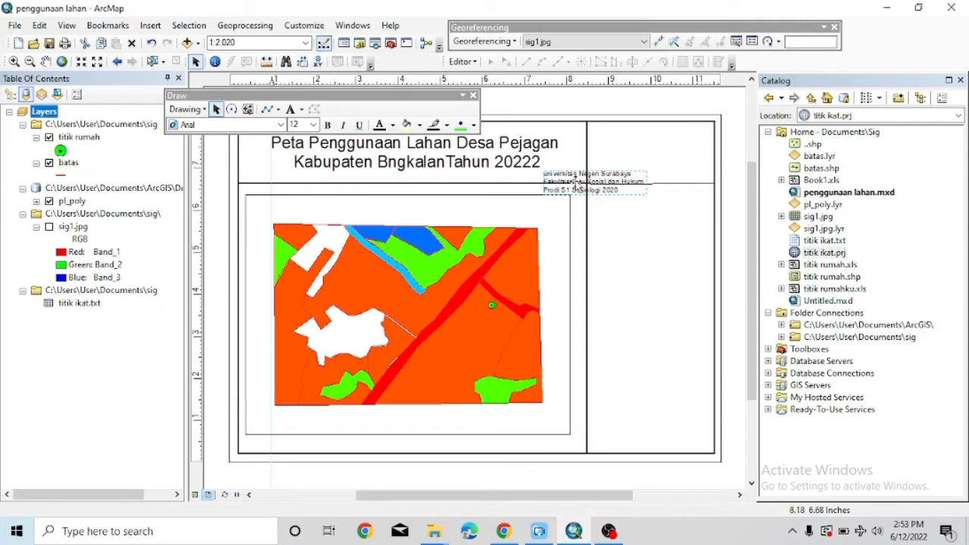
{"action": "left_click_drag", "start_coordinate": [575, 184], "coordinate": [635, 169]}
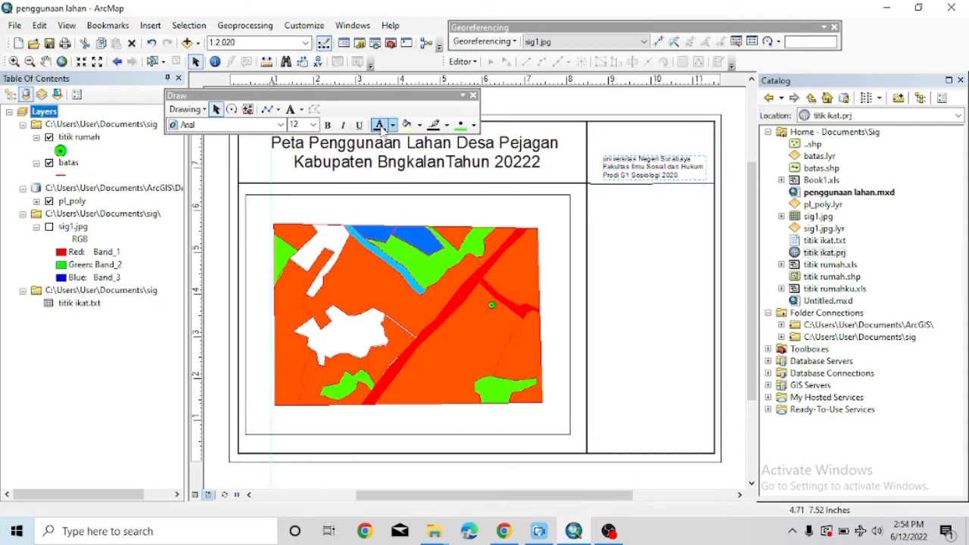
{"action": "left_click", "coordinate": [632, 164]}
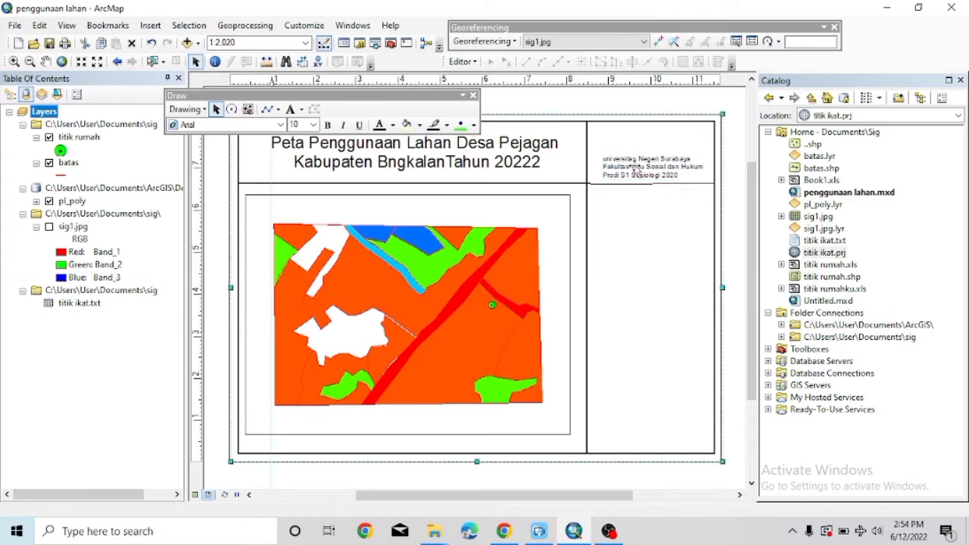
{"action": "left_click", "coordinate": [644, 170]}
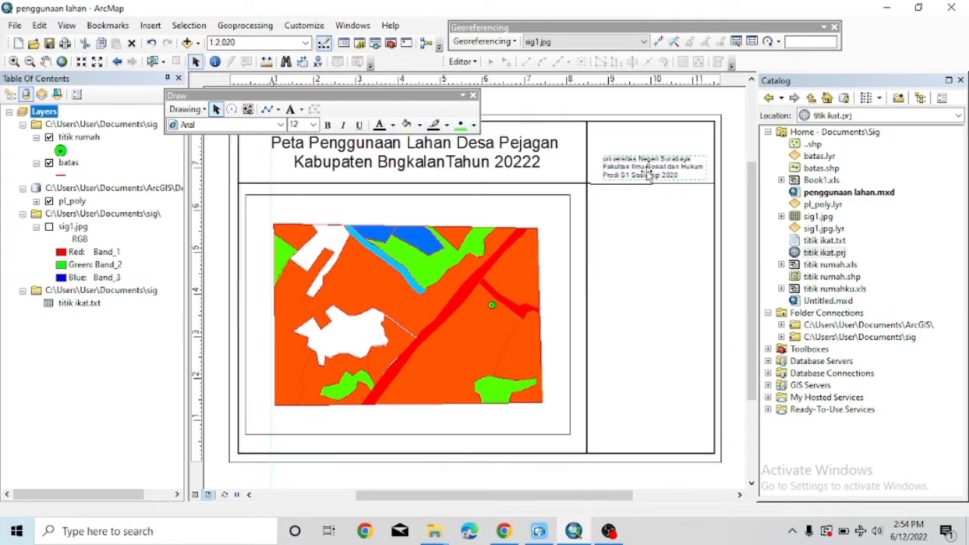
{"action": "left_click", "coordinate": [329, 125]}
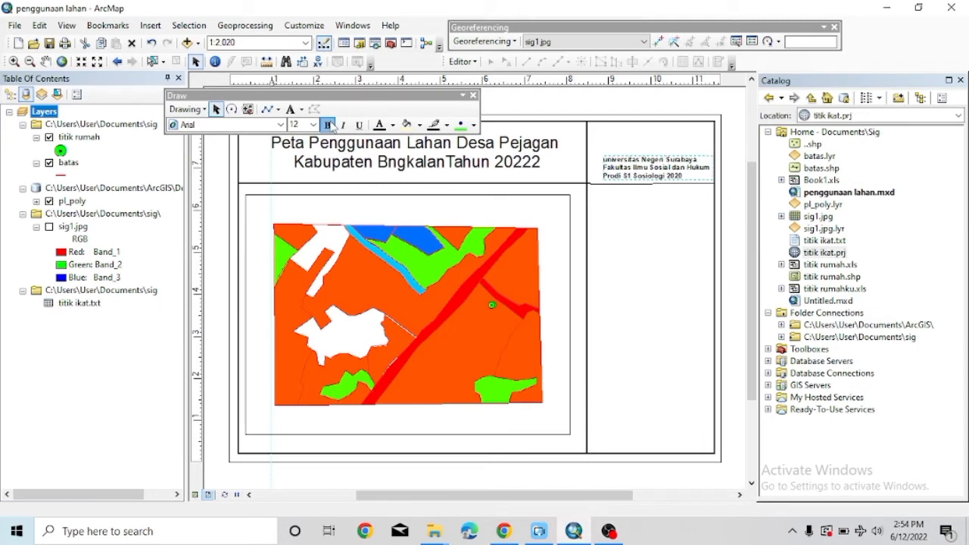
Capitalise 'Universitas', centre-align the credit lines, and centre the text within the right panel.
{"action": "right_click", "coordinate": [627, 174]}
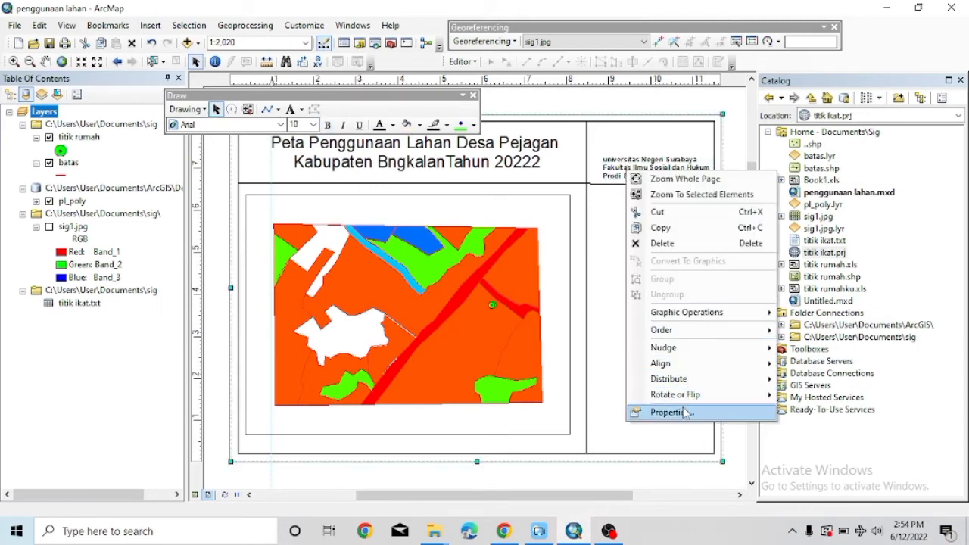
{"action": "left_click", "coordinate": [638, 411]}
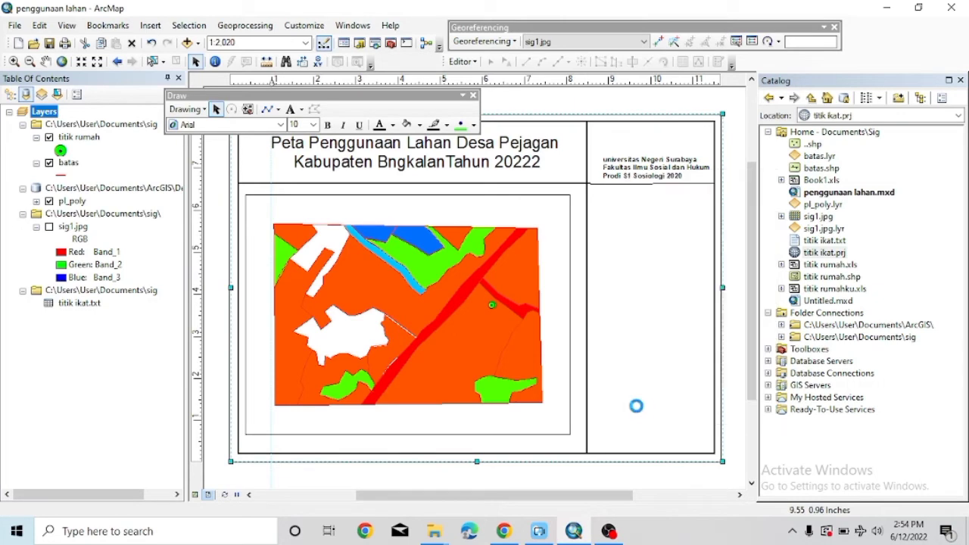
{"action": "left_click", "coordinate": [616, 112]}
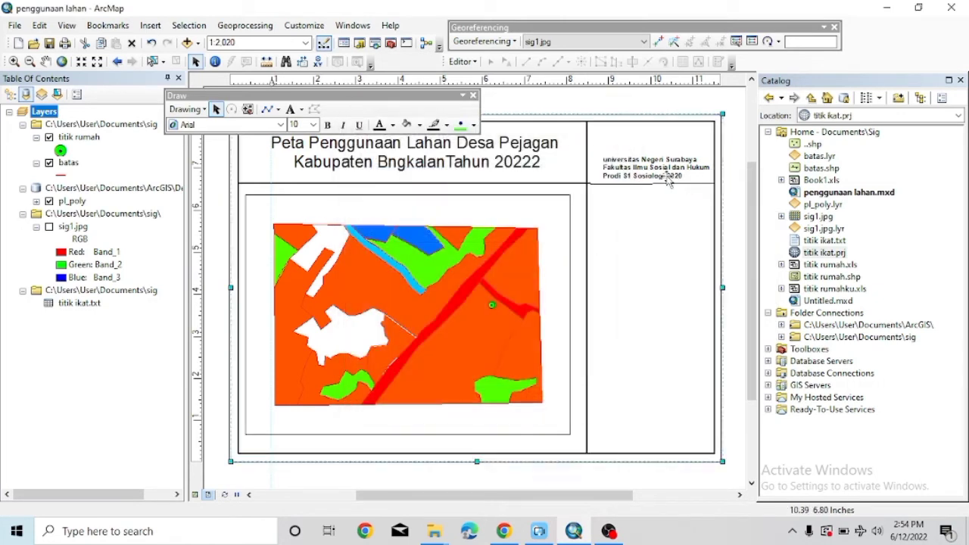
{"action": "right_click", "coordinate": [643, 161]}
{"action": "left_click", "coordinate": [672, 405]}
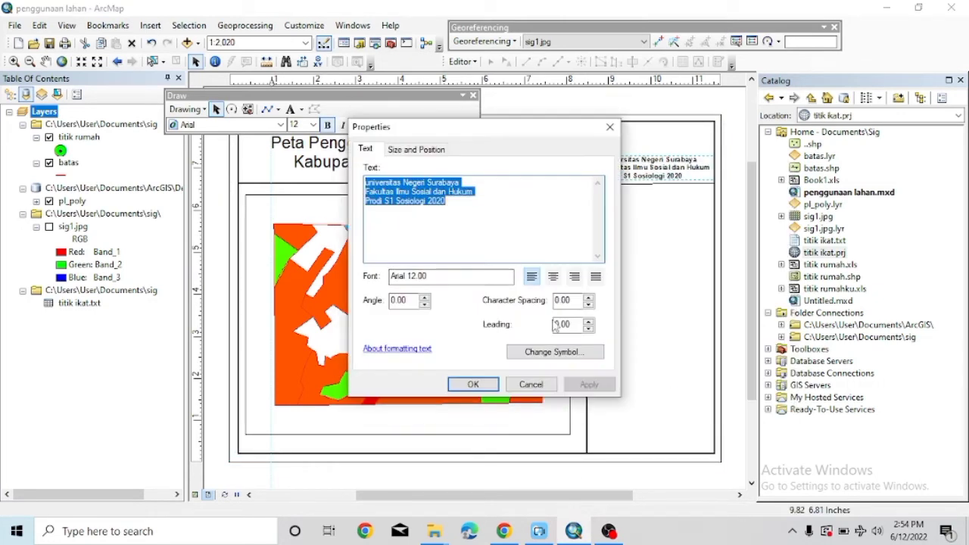
{"action": "left_click", "coordinate": [373, 182]}
{"action": "key", "text": "BackSpace"}
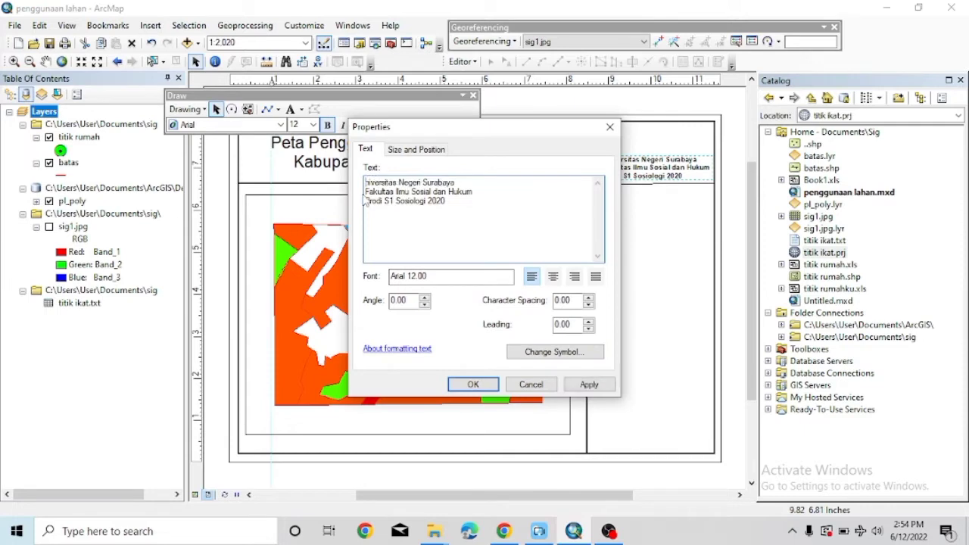
{"action": "type", "text": "U"}
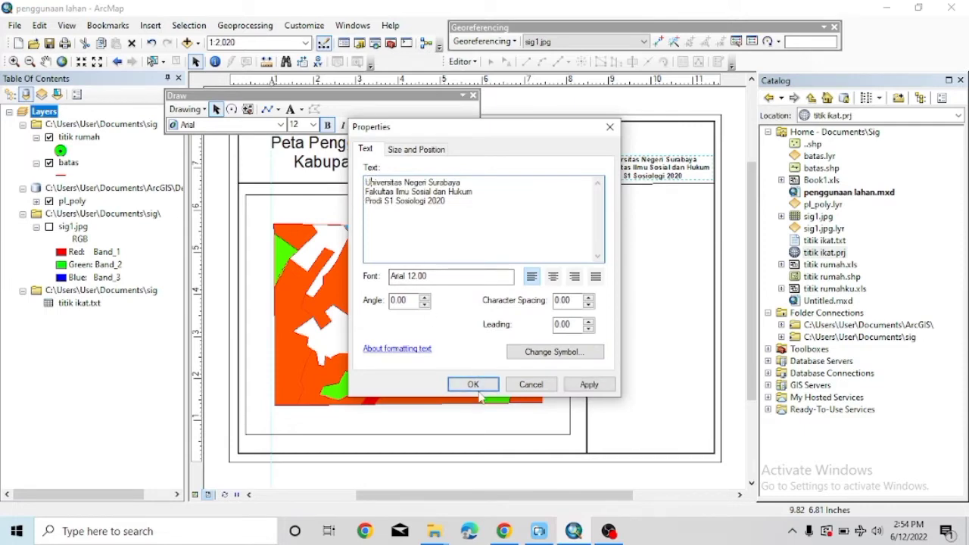
{"action": "left_click", "coordinate": [553, 278]}
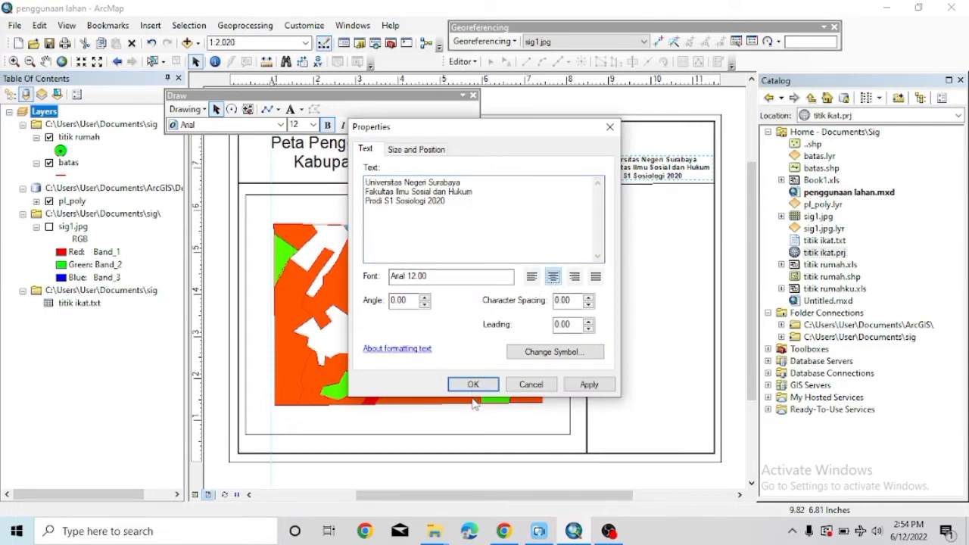
{"action": "left_click", "coordinate": [473, 384]}
{"action": "left_click_drag", "start_coordinate": [575, 168], "coordinate": [617, 173]}
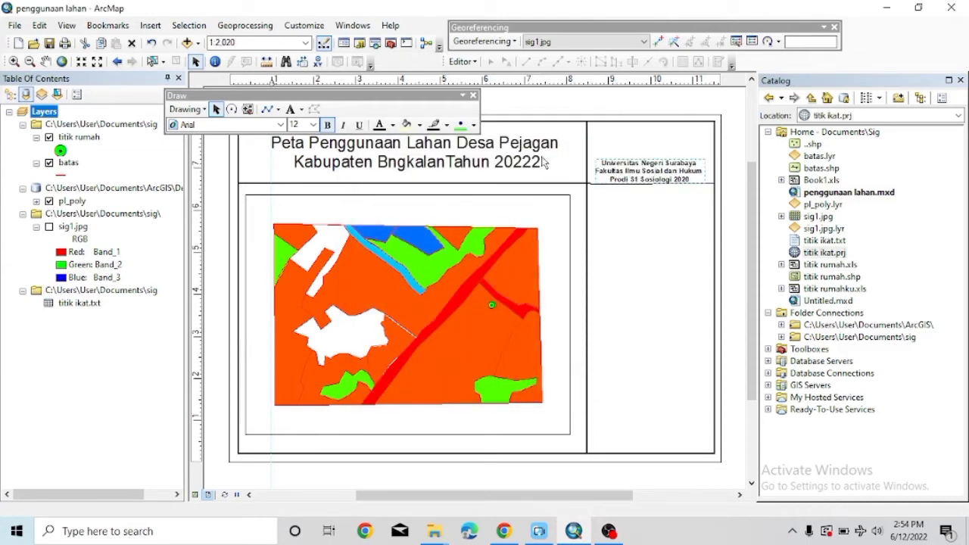
{"action": "left_click", "coordinate": [149, 25]}
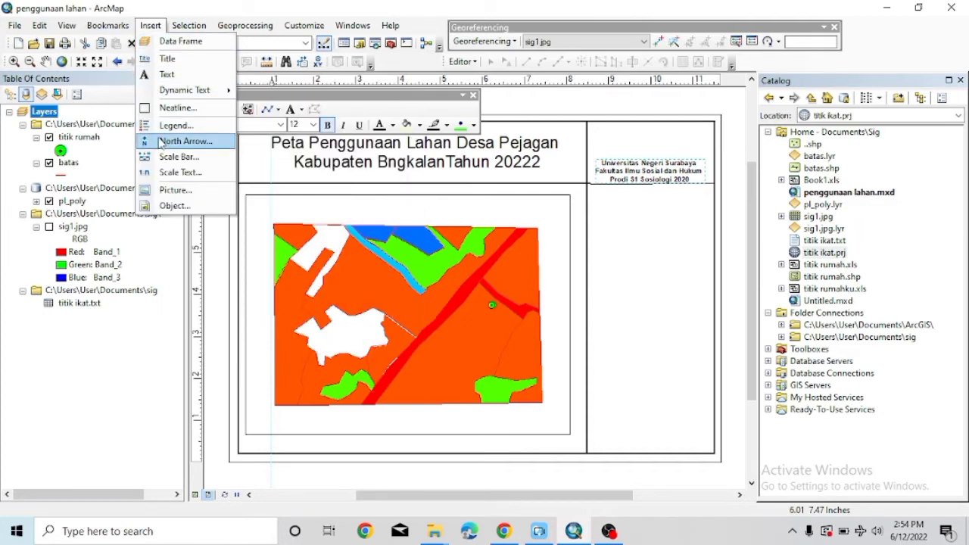
Insert the UNESA logo picture 'Screenshot (150)' from the Downloads folder into the layout.
{"action": "left_click", "coordinate": [158, 190]}
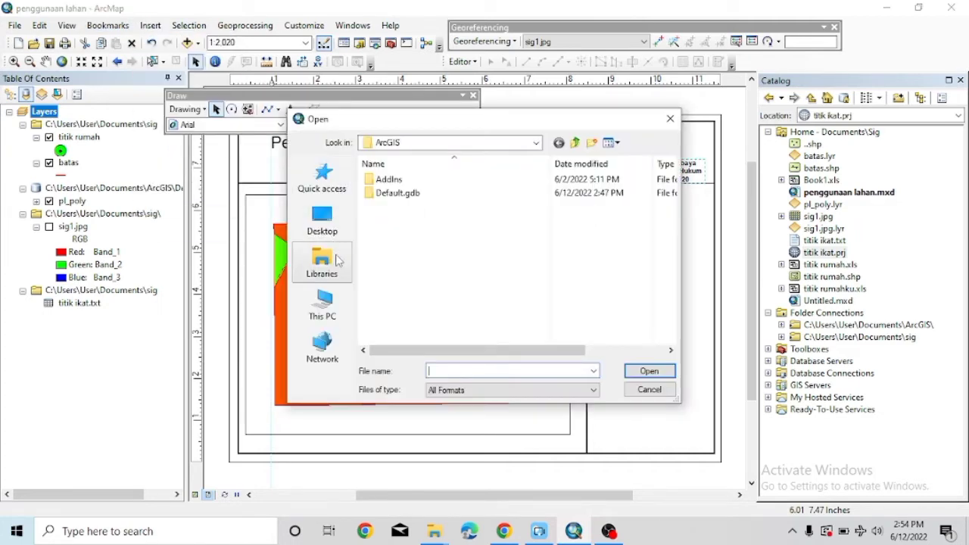
{"action": "left_click", "coordinate": [322, 258]}
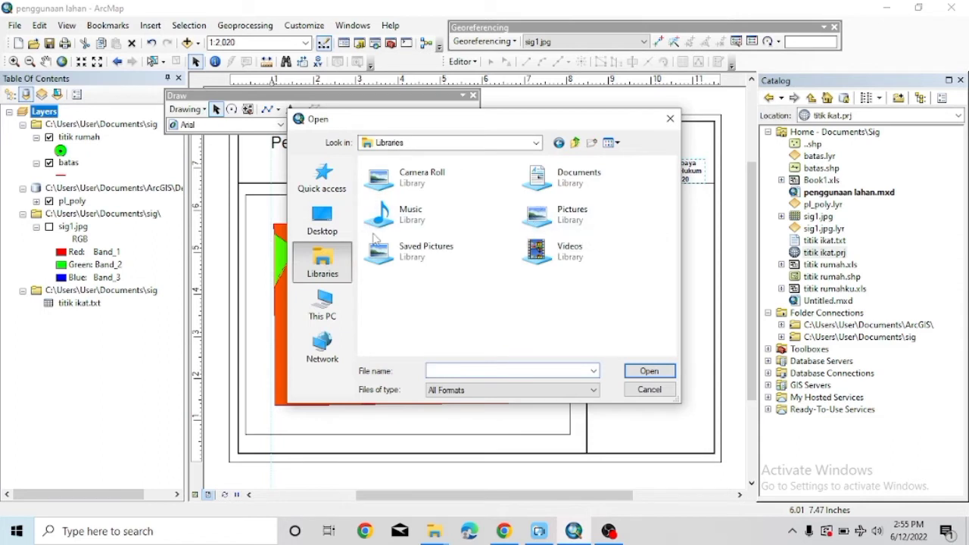
{"action": "left_click", "coordinate": [330, 227]}
{"action": "left_click", "coordinate": [322, 305]}
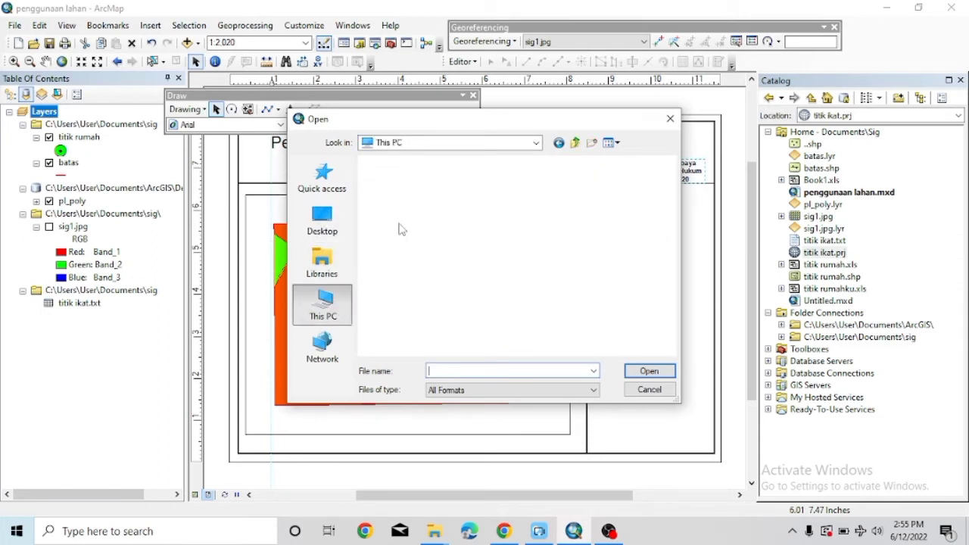
{"action": "left_click", "coordinate": [407, 297]}
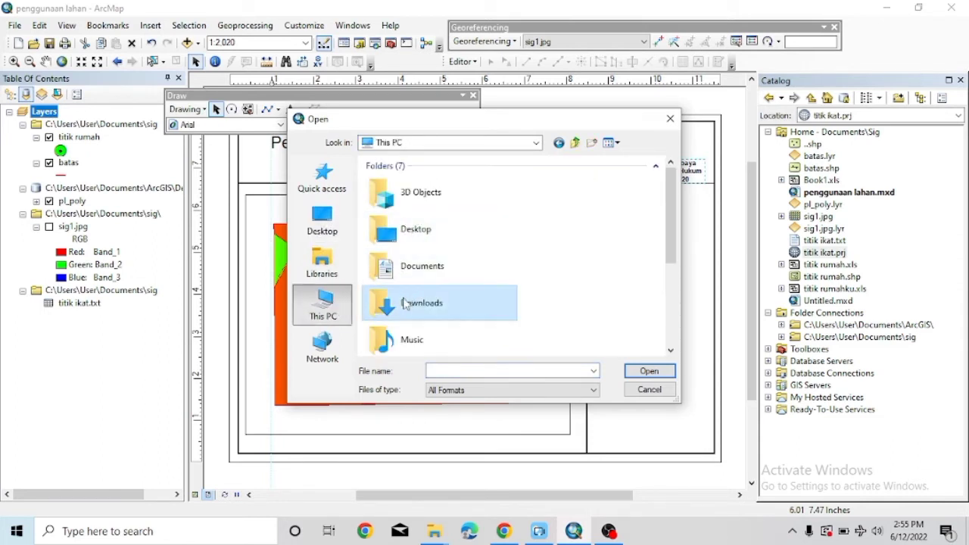
{"action": "double_click", "coordinate": [406, 303]}
{"action": "left_click", "coordinate": [386, 224]}
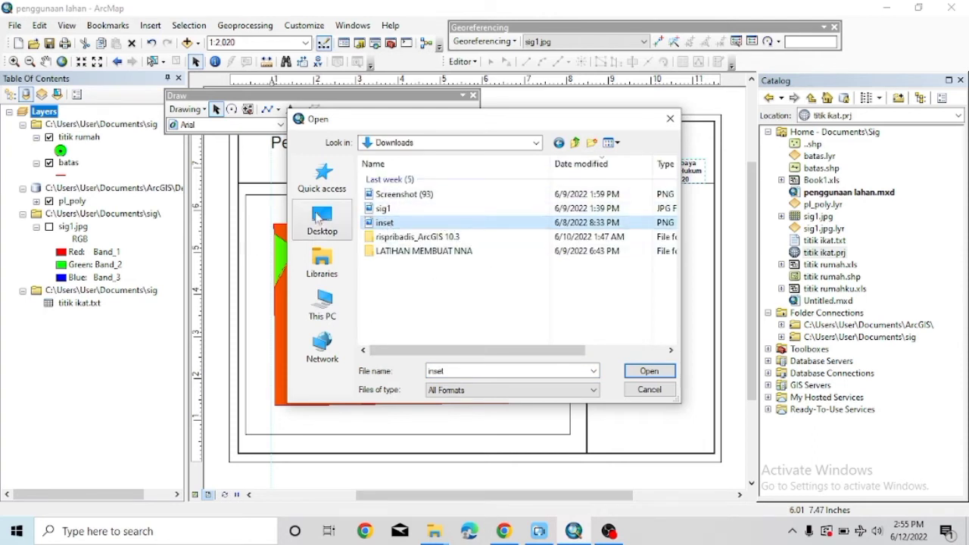
{"action": "left_click", "coordinate": [324, 308]}
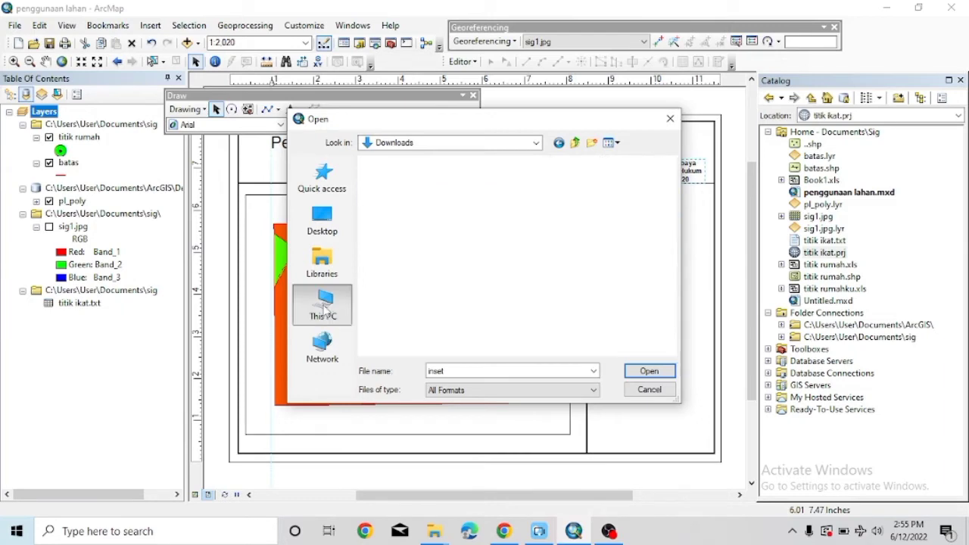
{"action": "double_click", "coordinate": [412, 306]}
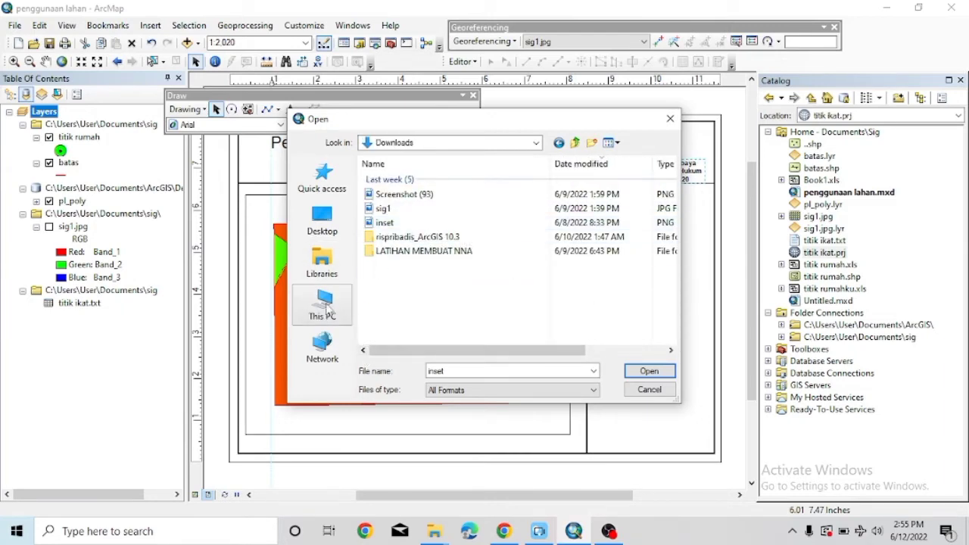
{"action": "left_click", "coordinate": [322, 261]}
{"action": "double_click", "coordinate": [397, 253]}
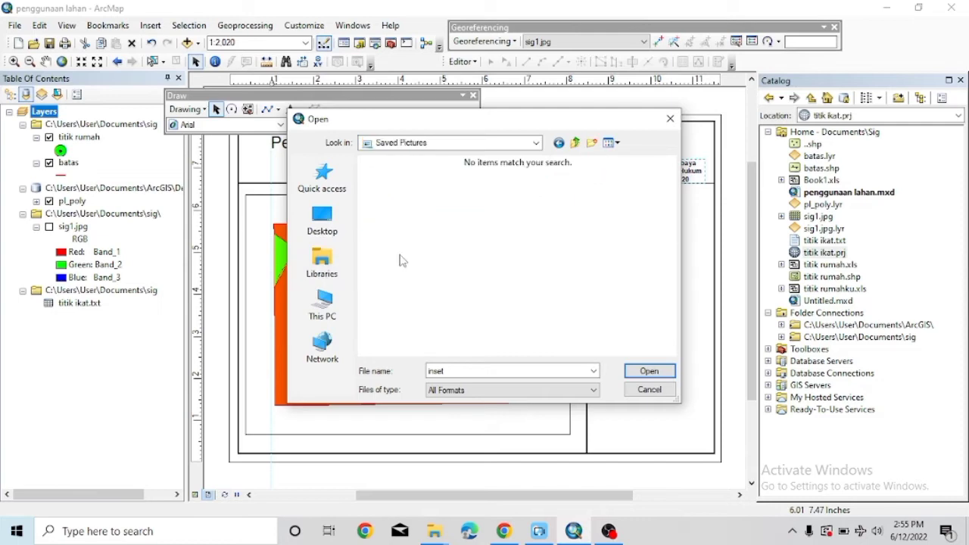
{"action": "left_click", "coordinate": [318, 303]}
{"action": "scroll", "coordinate": [378, 234], "scroll_direction": "down", "scroll_amount": 1}
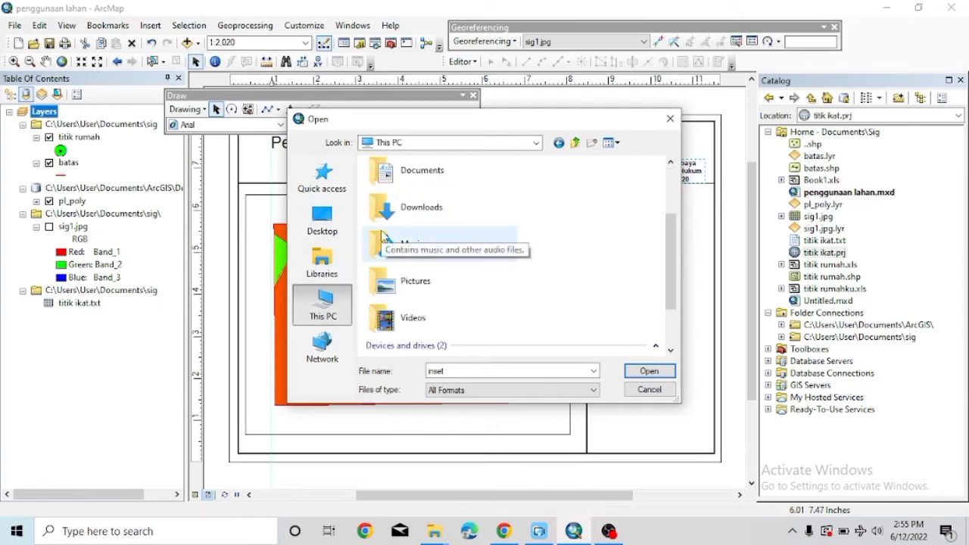
{"action": "scroll", "coordinate": [382, 236], "scroll_direction": "down", "scroll_amount": 1}
{"action": "double_click", "coordinate": [383, 208]}
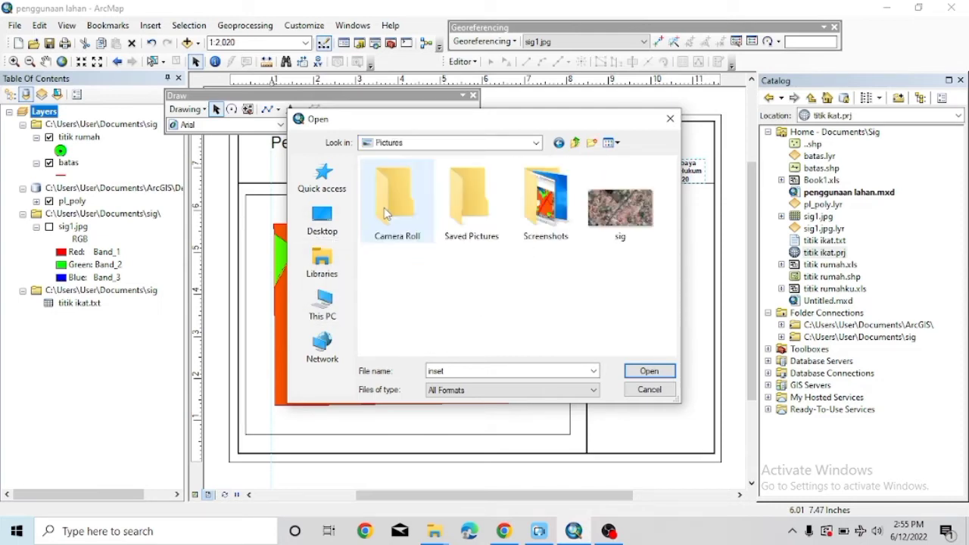
{"action": "double_click", "coordinate": [449, 220]}
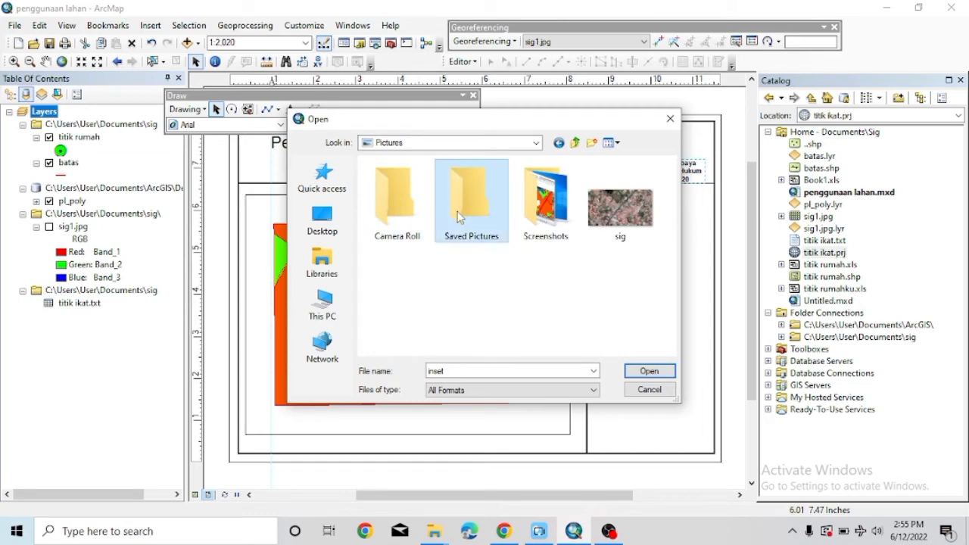
{"action": "left_click", "coordinate": [323, 183]}
{"action": "double_click", "coordinate": [413, 223]}
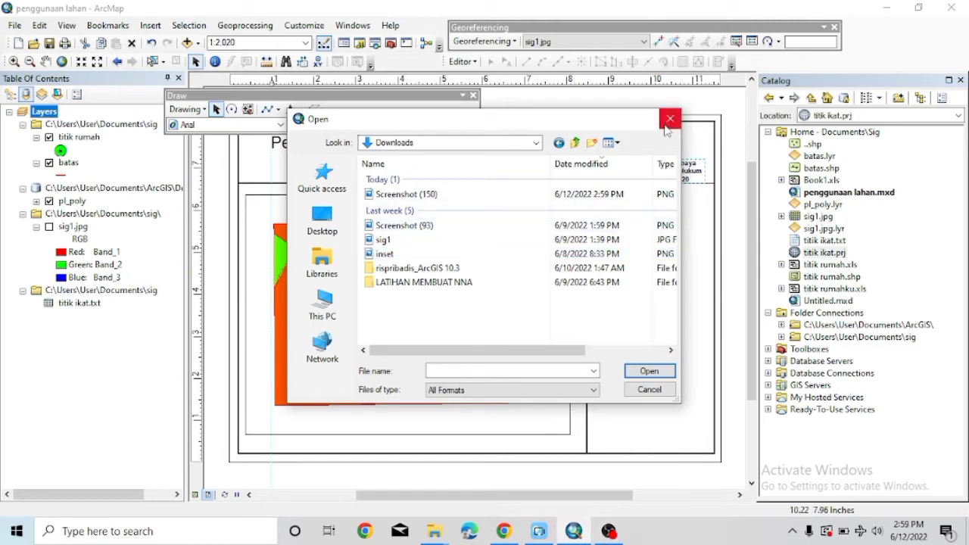
{"action": "left_click", "coordinate": [401, 194]}
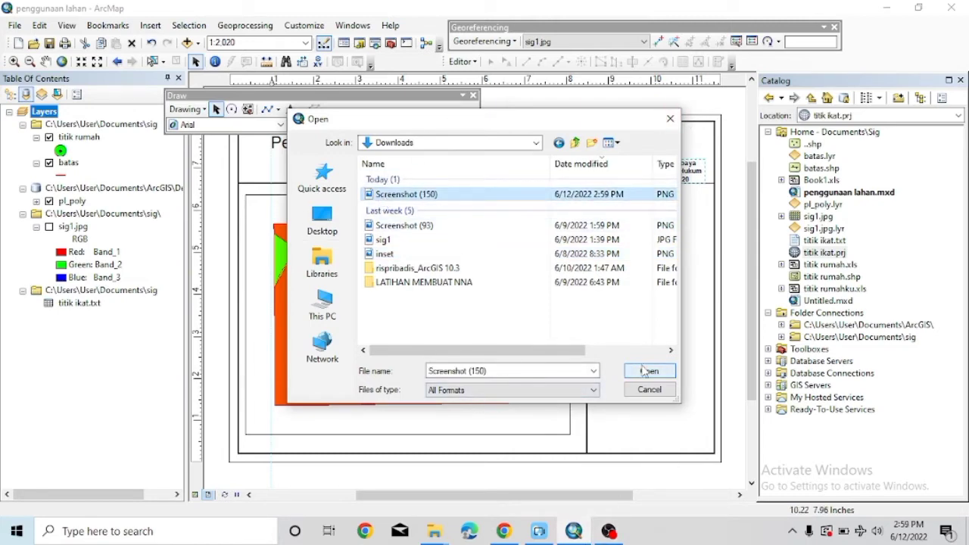
{"action": "left_click", "coordinate": [645, 371]}
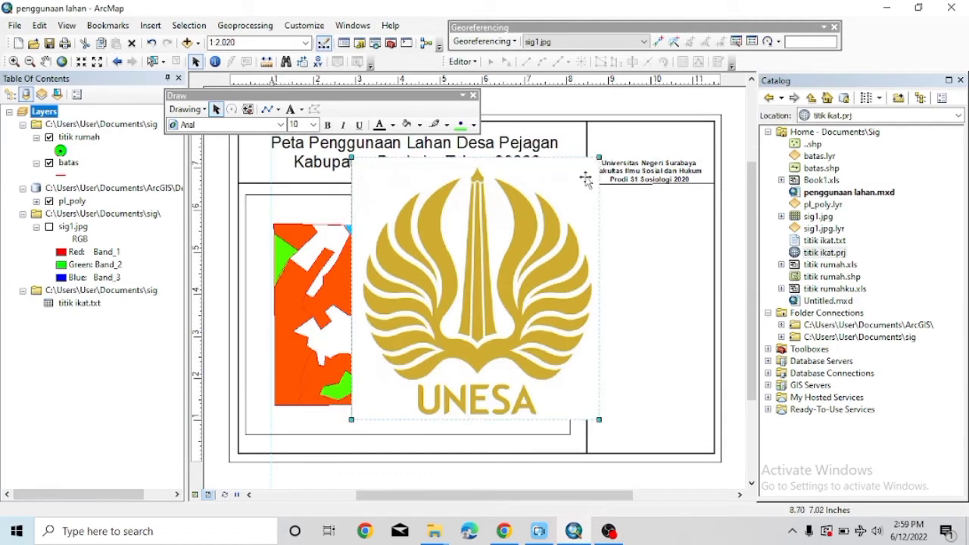
Shrink the logo and place it in the right panel above the credit text.
{"action": "left_click_drag", "start_coordinate": [586, 180], "coordinate": [439, 327]}
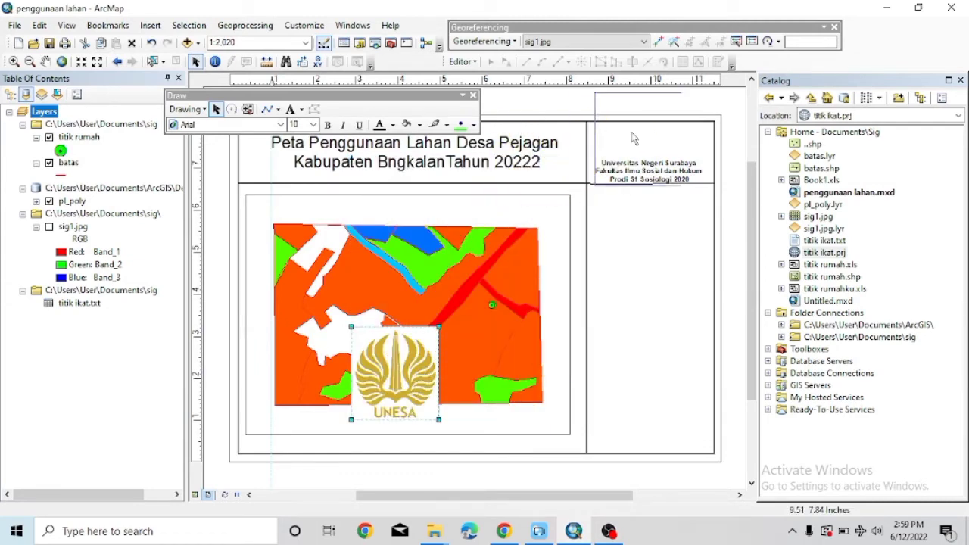
{"action": "left_click_drag", "start_coordinate": [634, 138], "coordinate": [604, 328]}
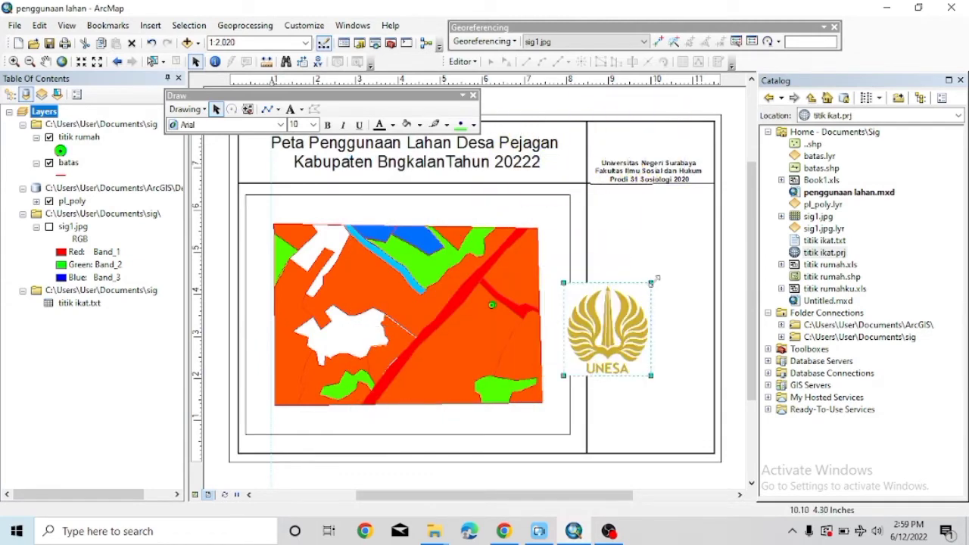
{"action": "left_click_drag", "start_coordinate": [656, 279], "coordinate": [650, 136]}
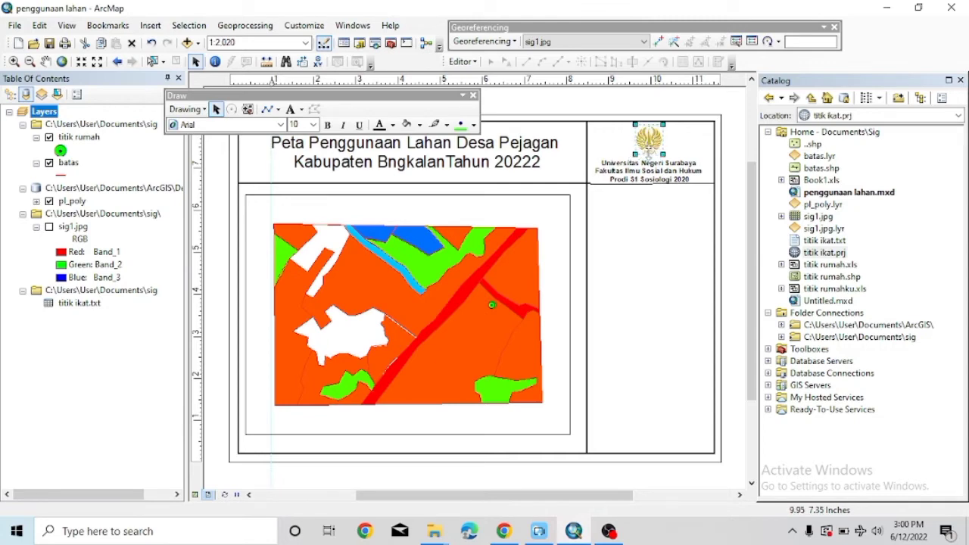
{"action": "left_click", "coordinate": [703, 189]}
Set the horizontal divider line under the credit block to width 3.
{"action": "left_click", "coordinate": [709, 185]}
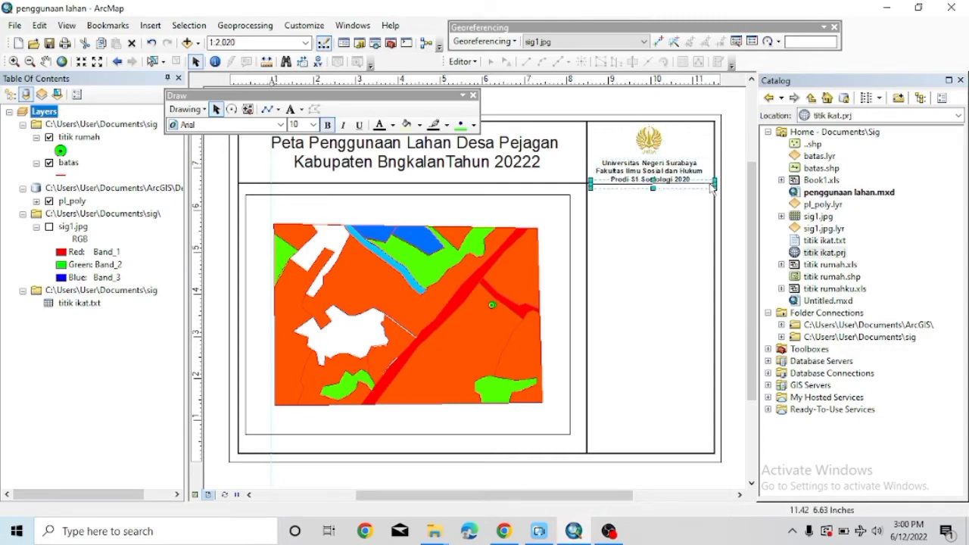
{"action": "right_click", "coordinate": [710, 185]}
{"action": "left_click", "coordinate": [742, 425]}
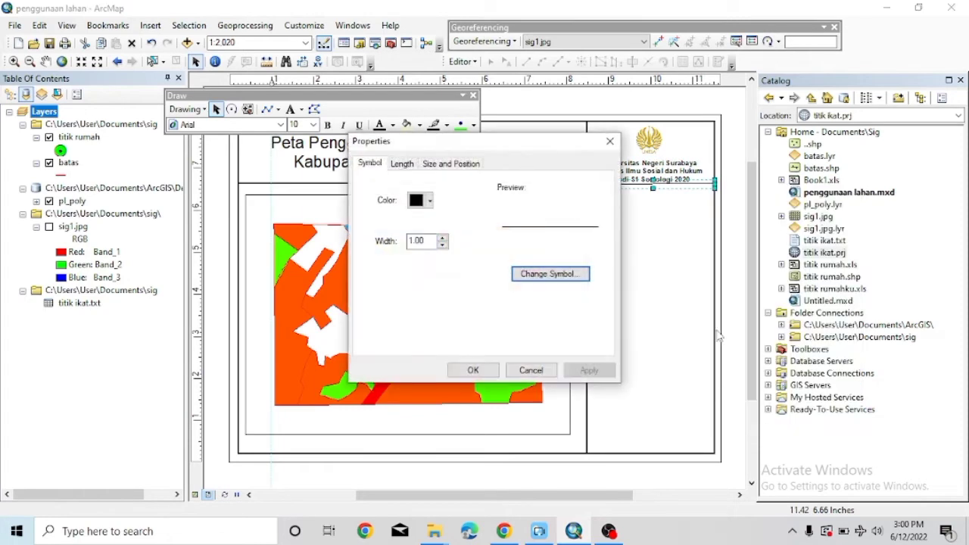
{"action": "left_click", "coordinate": [443, 238]}
{"action": "left_click", "coordinate": [443, 238]}
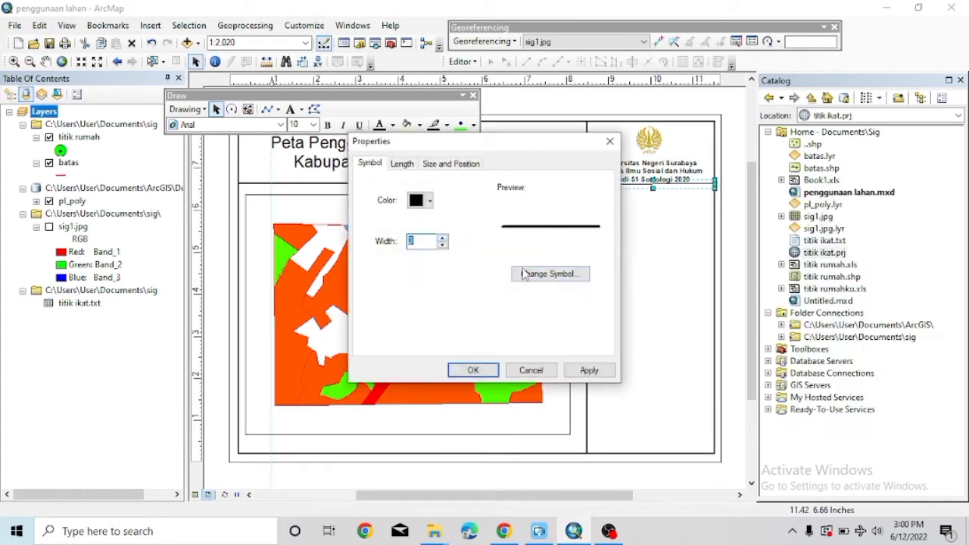
{"action": "left_click", "coordinate": [522, 274]}
{"action": "left_click", "coordinate": [653, 91]}
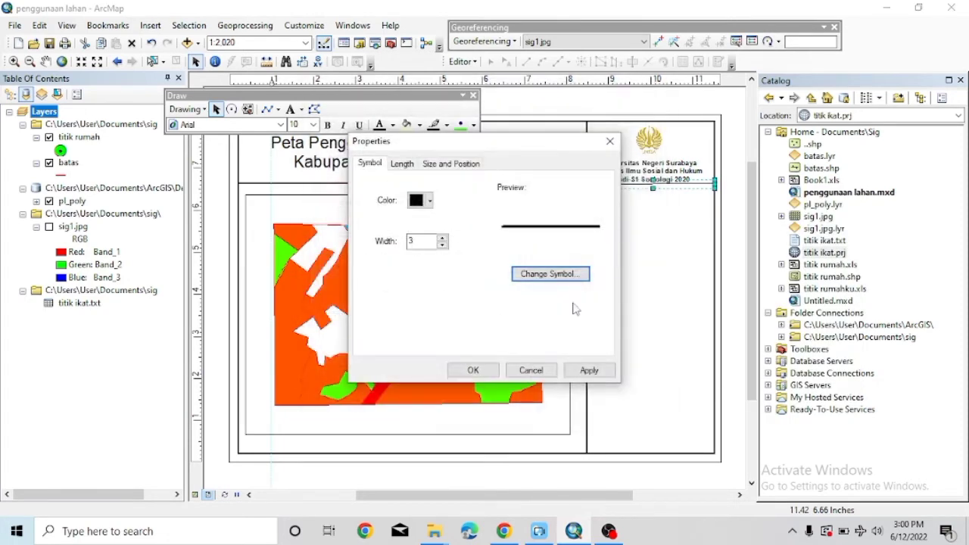
{"action": "left_click", "coordinate": [472, 370]}
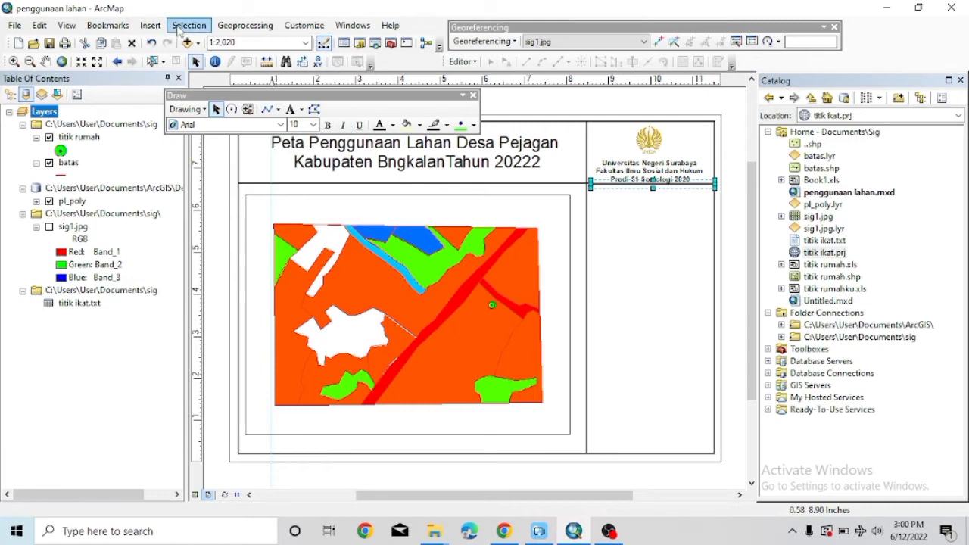
Insert an ESRI North 18 compass north arrow onto the map after comparing styles.
{"action": "left_click", "coordinate": [151, 26]}
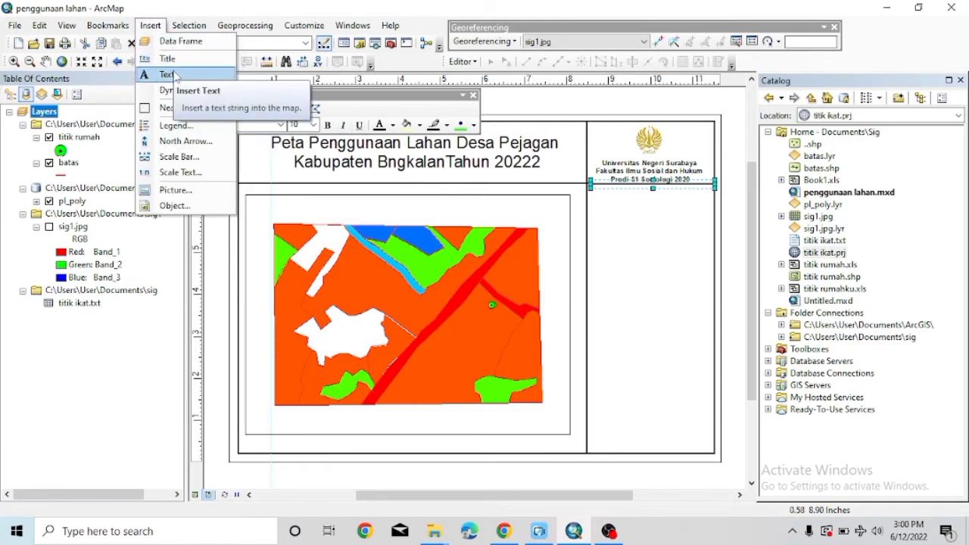
{"action": "left_click", "coordinate": [181, 141]}
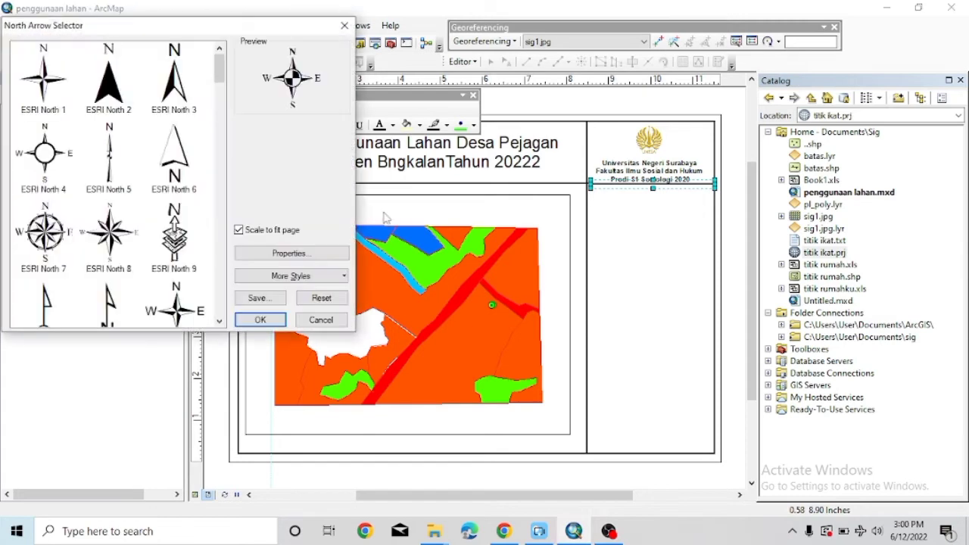
{"action": "scroll", "coordinate": [124, 198], "scroll_direction": "down", "scroll_amount": 3}
{"action": "scroll", "coordinate": [125, 199], "scroll_direction": "up", "scroll_amount": 1}
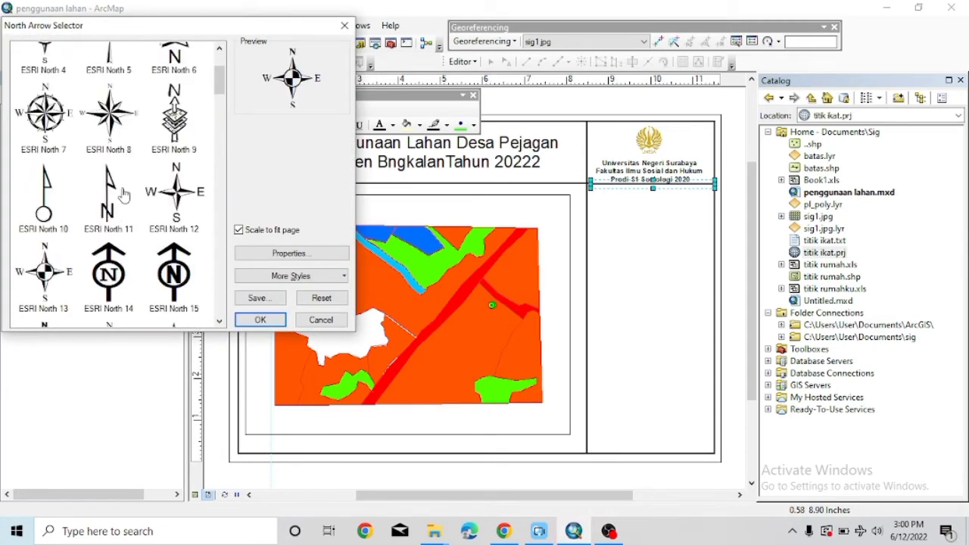
{"action": "scroll", "coordinate": [137, 177], "scroll_direction": "down", "scroll_amount": 5}
{"action": "scroll", "coordinate": [133, 181], "scroll_direction": "up", "scroll_amount": 6}
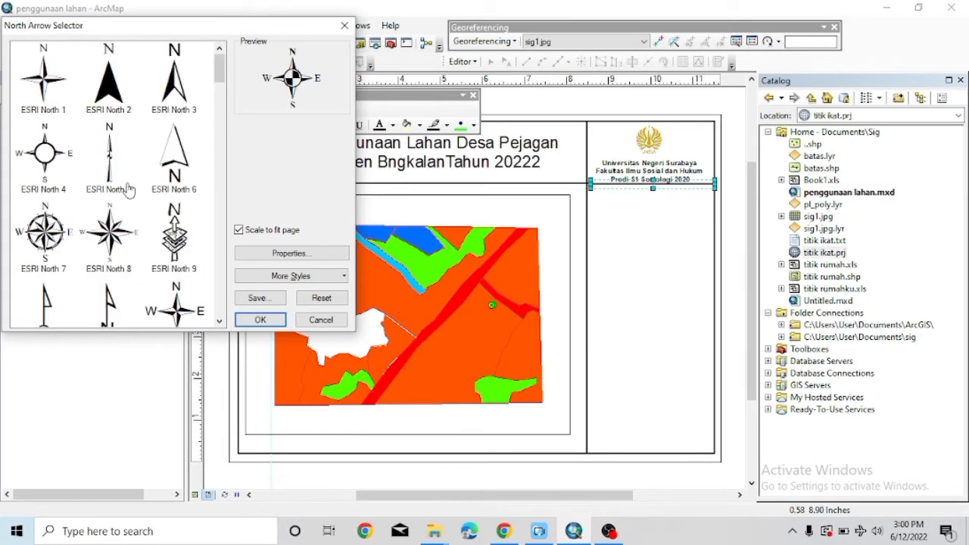
{"action": "scroll", "coordinate": [128, 172], "scroll_direction": "down", "scroll_amount": 1}
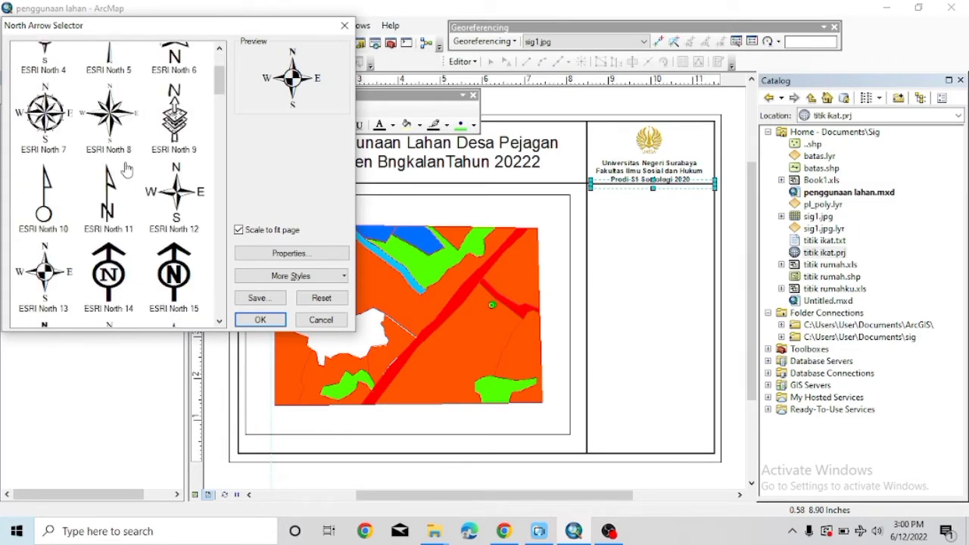
{"action": "scroll", "coordinate": [126, 169], "scroll_direction": "down", "scroll_amount": 10}
{"action": "scroll", "coordinate": [126, 164], "scroll_direction": "down", "scroll_amount": 8}
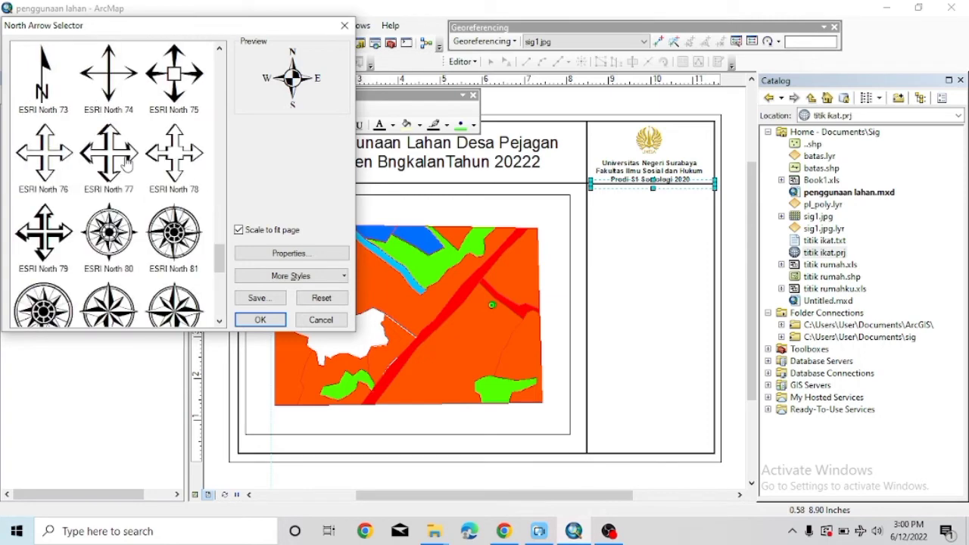
{"action": "scroll", "coordinate": [127, 164], "scroll_direction": "up", "scroll_amount": 18}
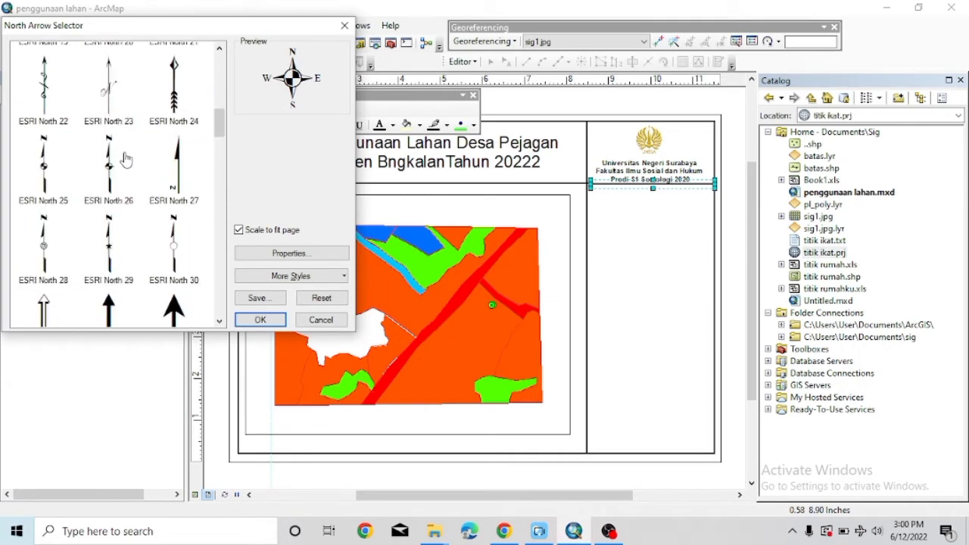
{"action": "scroll", "coordinate": [123, 155], "scroll_direction": "down", "scroll_amount": 3}
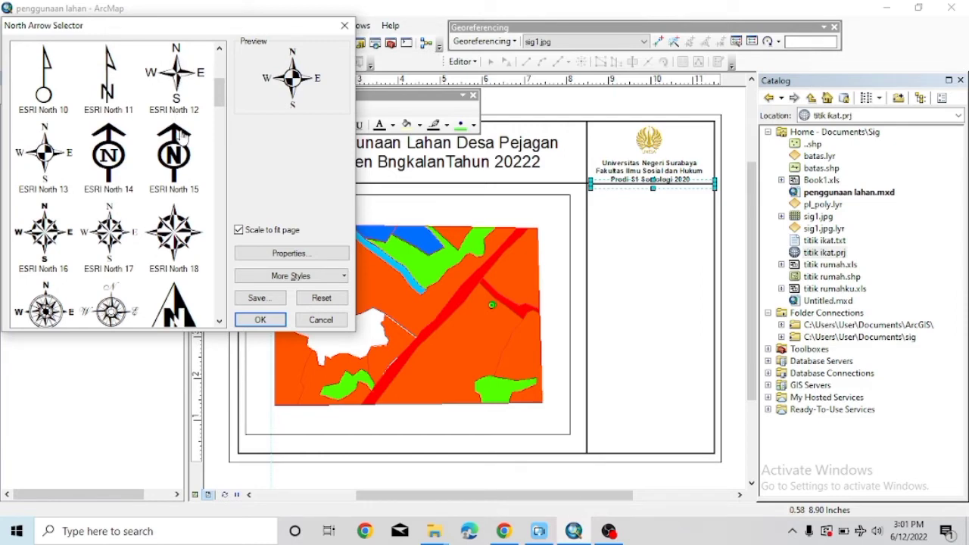
{"action": "left_click", "coordinate": [121, 229]}
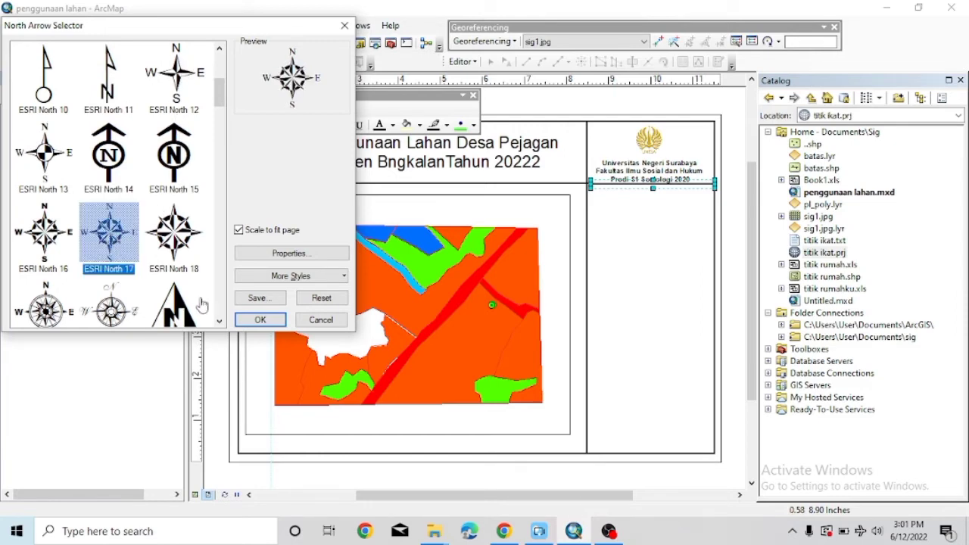
{"action": "left_click", "coordinate": [255, 253]}
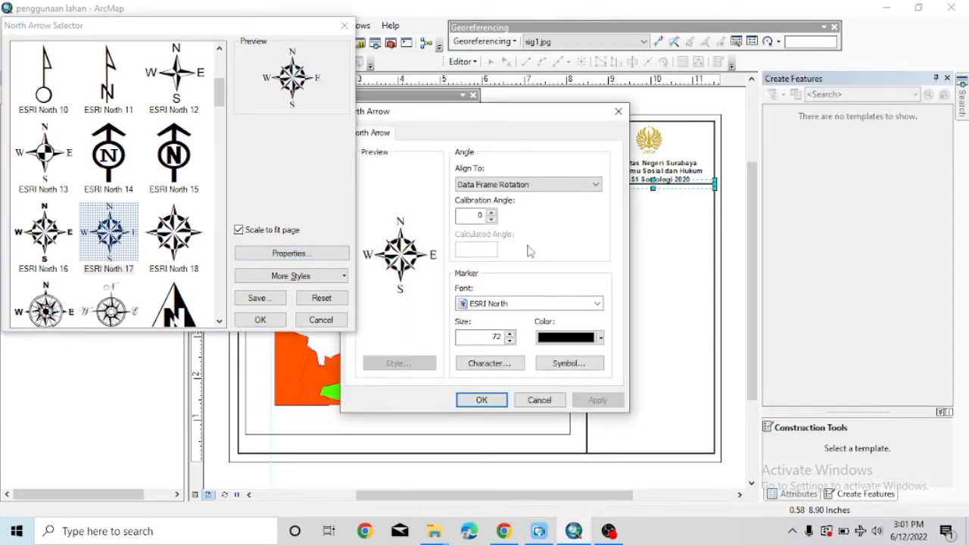
{"action": "left_click", "coordinate": [539, 400]}
{"action": "left_click", "coordinate": [174, 227]}
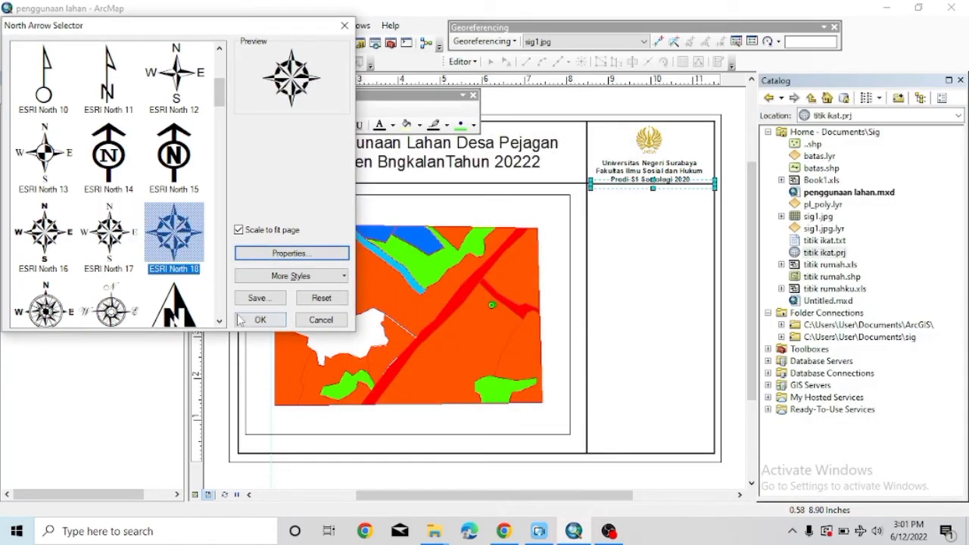
{"action": "left_click", "coordinate": [259, 319]}
Nudge the page frame slightly, then insert a second ESRI North 18 north arrow.
{"action": "left_click", "coordinate": [610, 237]}
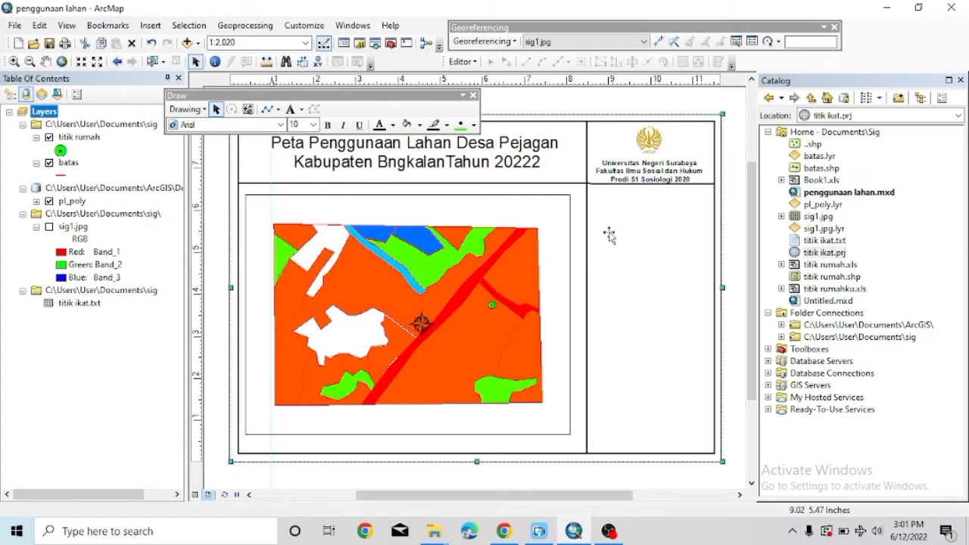
{"action": "mouse_move", "coordinate": [609, 216]}
{"action": "left_mouse_down"}
{"action": "mouse_move", "coordinate": [620, 221]}
{"action": "mouse_move", "coordinate": [611, 215]}
{"action": "left_mouse_up"}
{"action": "left_click", "coordinate": [150, 25]}
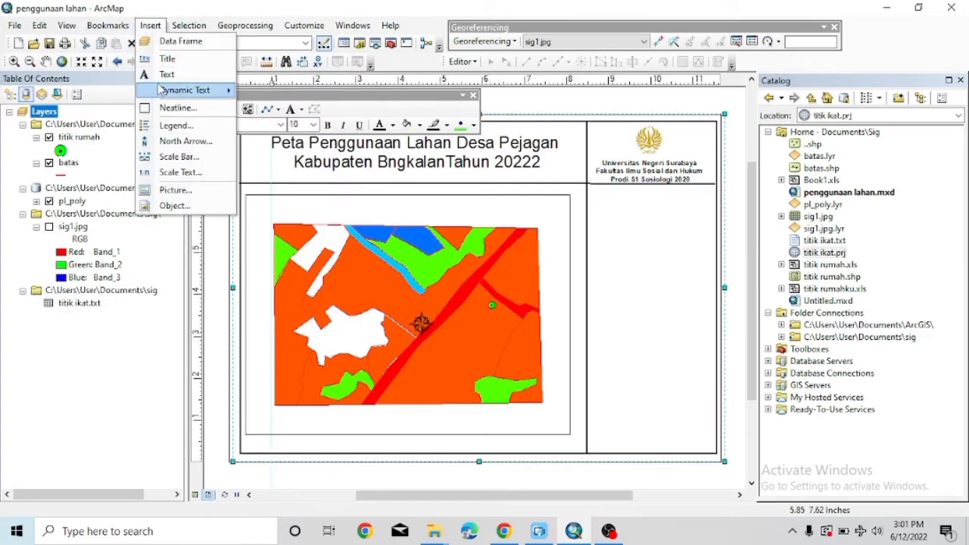
{"action": "left_click", "coordinate": [182, 140]}
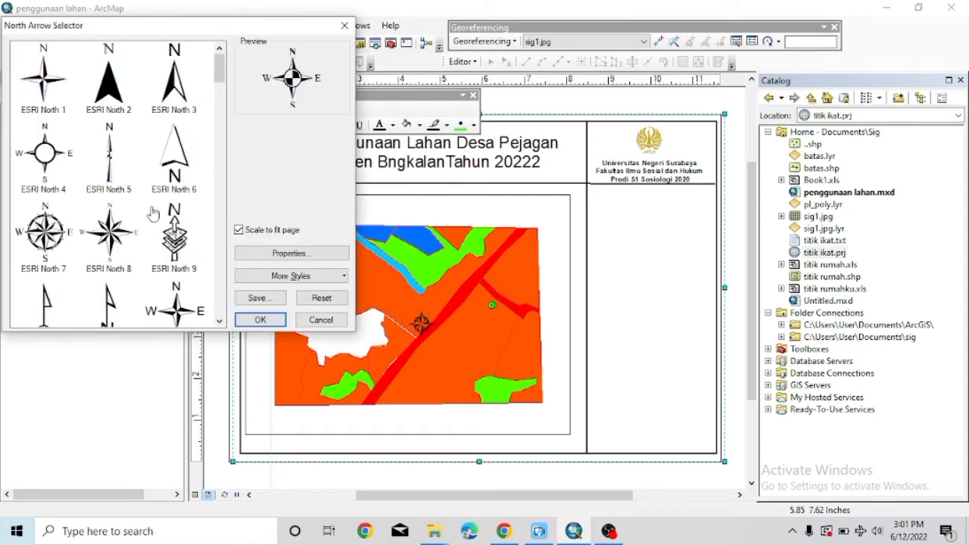
{"action": "scroll", "coordinate": [153, 215], "scroll_direction": "down", "scroll_amount": 5}
{"action": "left_click", "coordinate": [173, 114]}
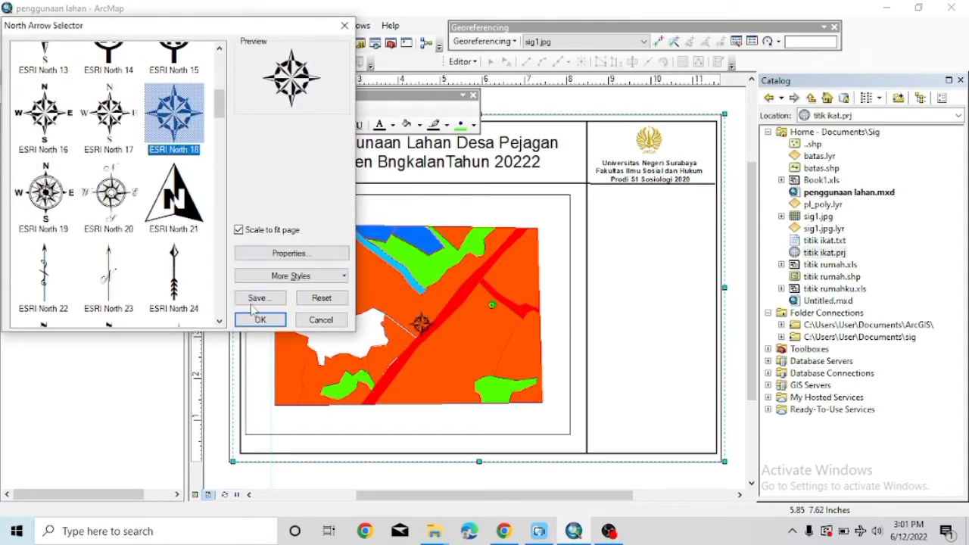
{"action": "left_click", "coordinate": [259, 319]}
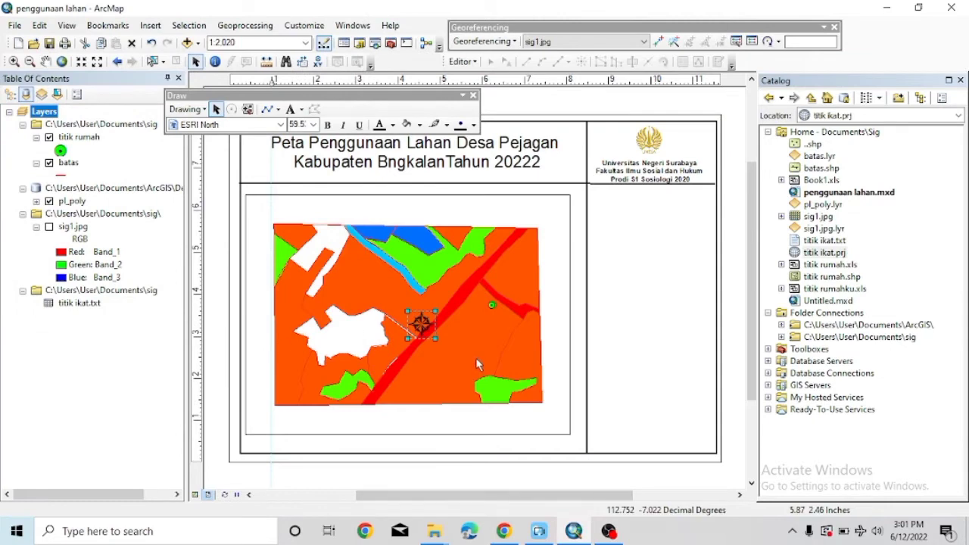
Move the north arrow into the right panel below the credit block and add a new text element.
{"action": "left_click_drag", "start_coordinate": [429, 329], "coordinate": [627, 227]}
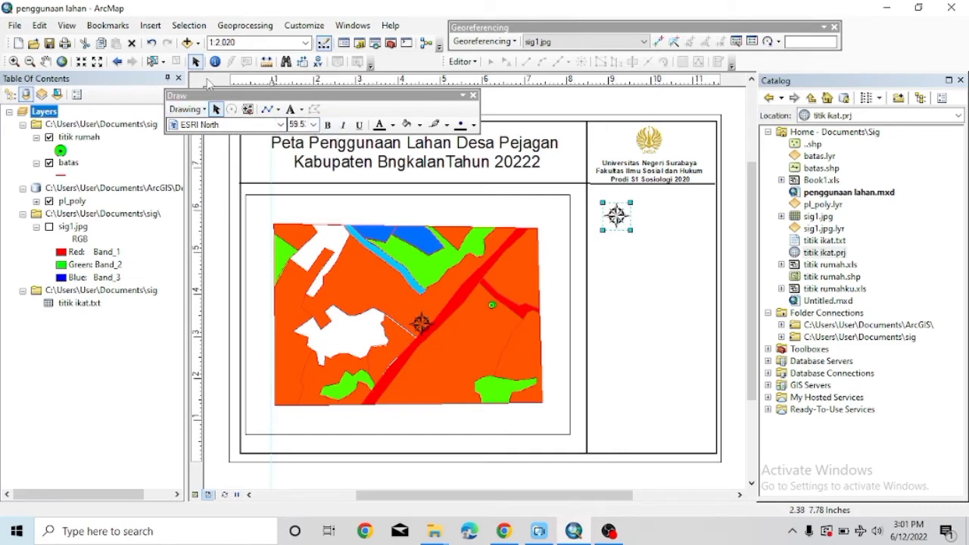
{"action": "left_click", "coordinate": [150, 25]}
{"action": "left_click", "coordinate": [184, 77]}
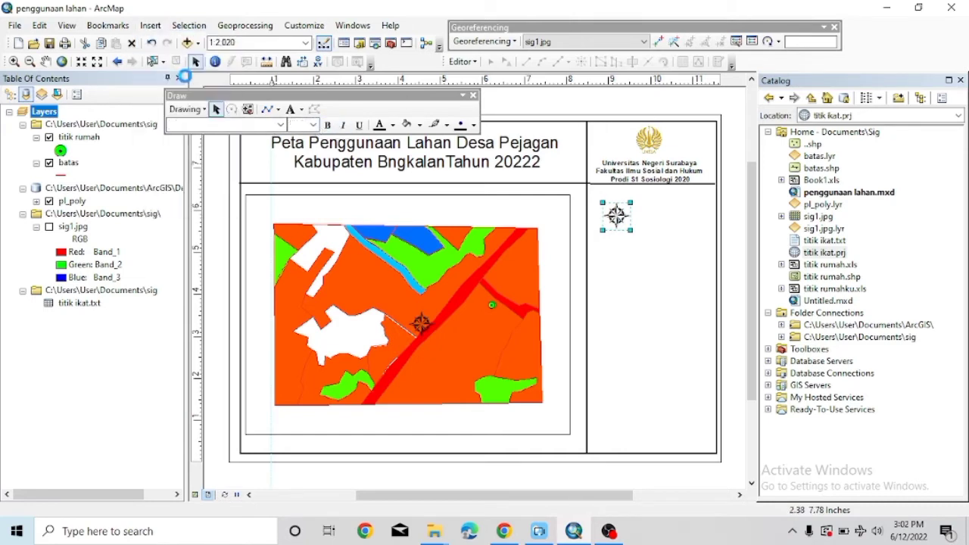
Delete the duplicate north arrow left over the map.
{"action": "right_click", "coordinate": [422, 324]}
{"action": "left_click", "coordinate": [422, 323]}
{"action": "right_click", "coordinate": [423, 324]}
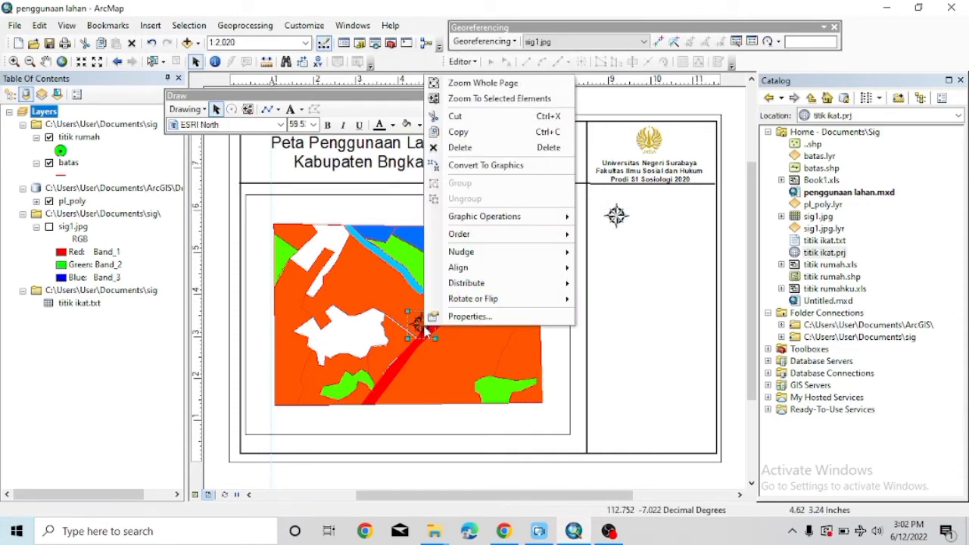
{"action": "left_click", "coordinate": [460, 149]}
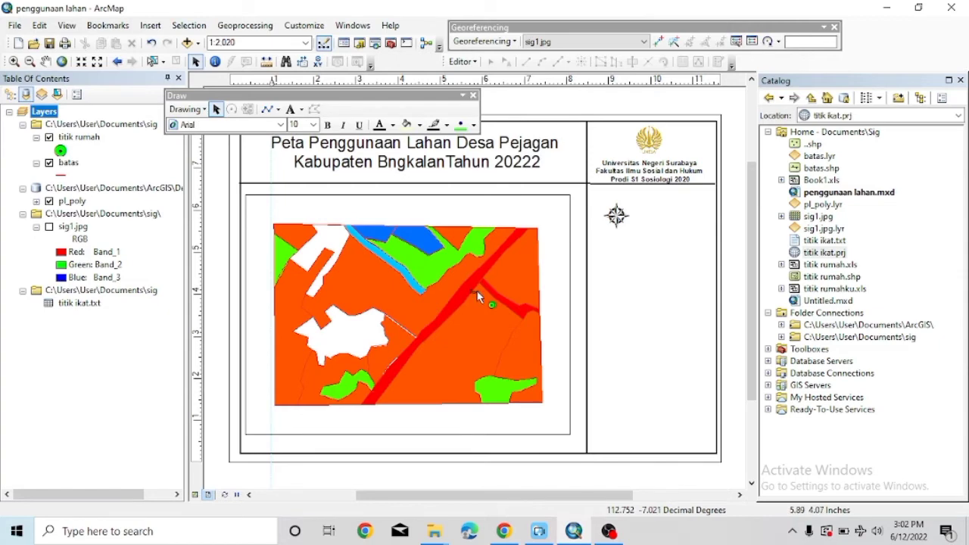
Position the new text label just above the north arrow and set its font size to 16.
{"action": "left_click_drag", "start_coordinate": [616, 224], "coordinate": [632, 194]}
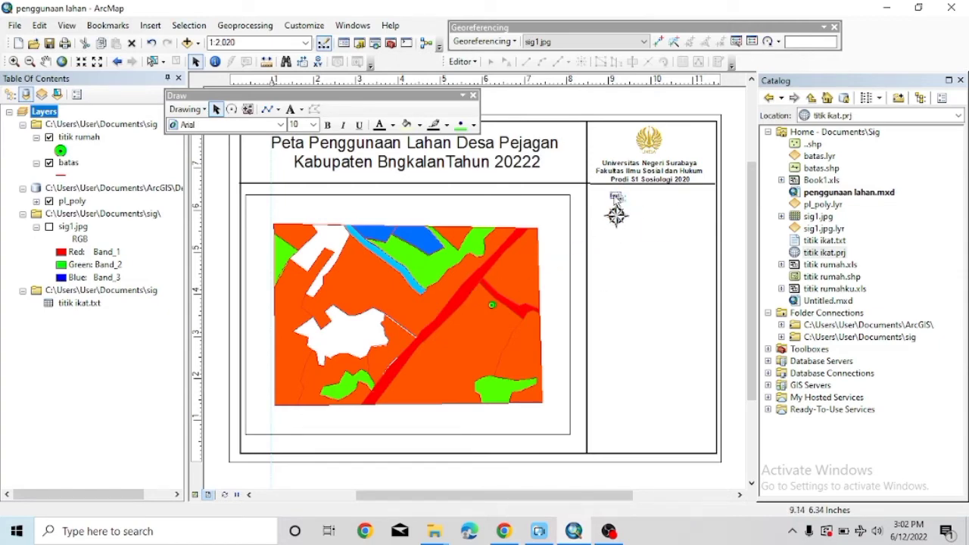
{"action": "left_click_drag", "start_coordinate": [615, 197], "coordinate": [620, 197]}
{"action": "left_click", "coordinate": [614, 214]}
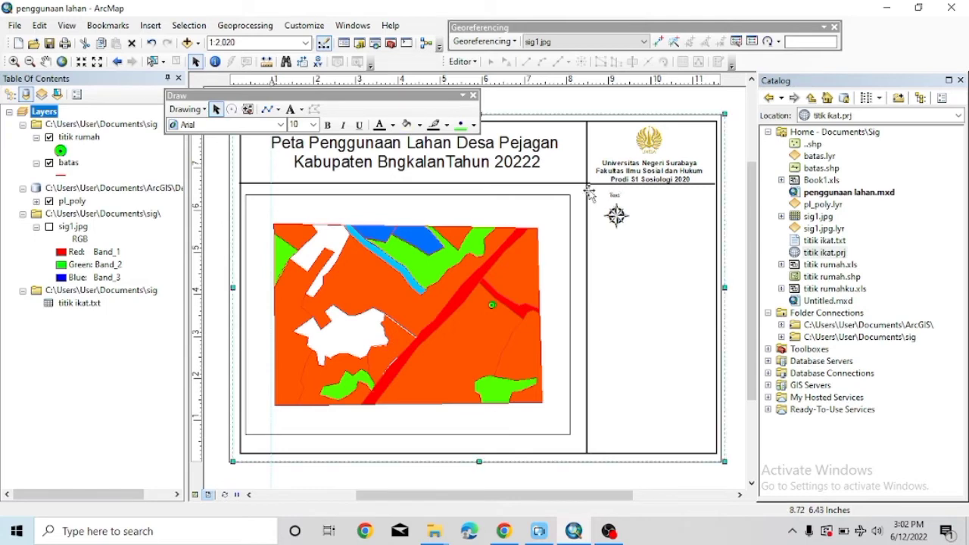
{"action": "left_click", "coordinate": [313, 124]}
{"action": "left_click", "coordinate": [295, 194]}
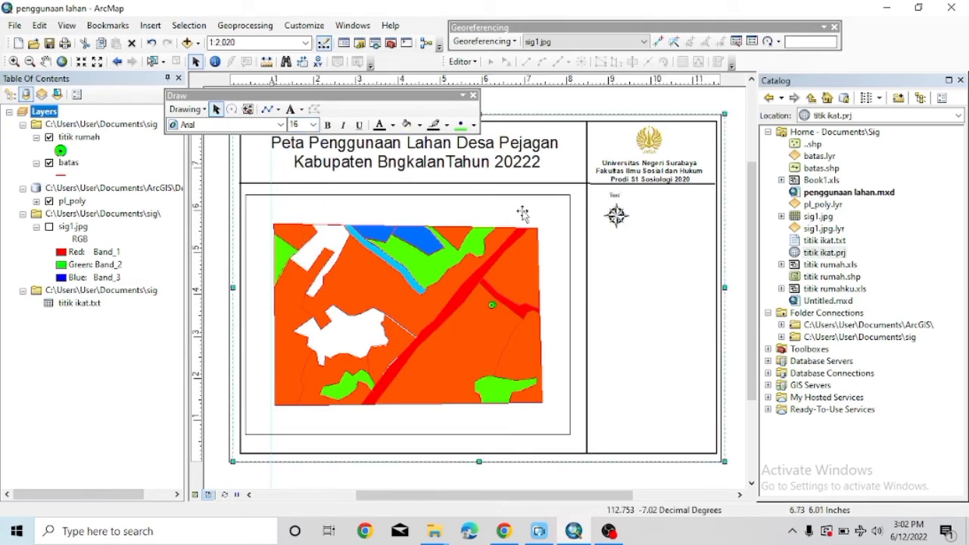
{"action": "left_click", "coordinate": [617, 197]}
{"action": "left_click", "coordinate": [617, 203]}
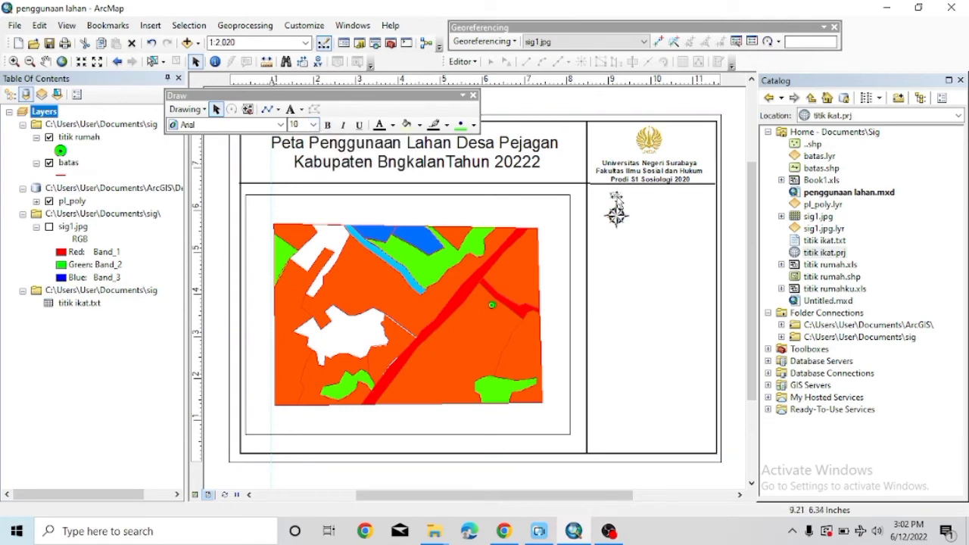
{"action": "scroll", "coordinate": [469, 274], "scroll_direction": "down", "scroll_amount": 1}
{"action": "scroll", "coordinate": [473, 276], "scroll_direction": "up", "scroll_amount": 3}
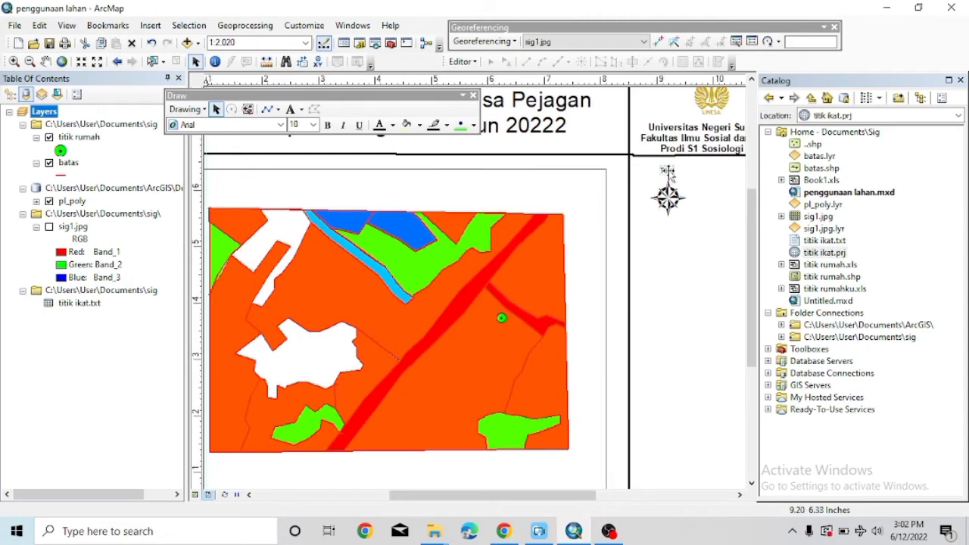
Replace the label's placeholder text with 'u' through its Properties dialog.
{"action": "right_click", "coordinate": [667, 171]}
{"action": "left_click", "coordinate": [713, 408]}
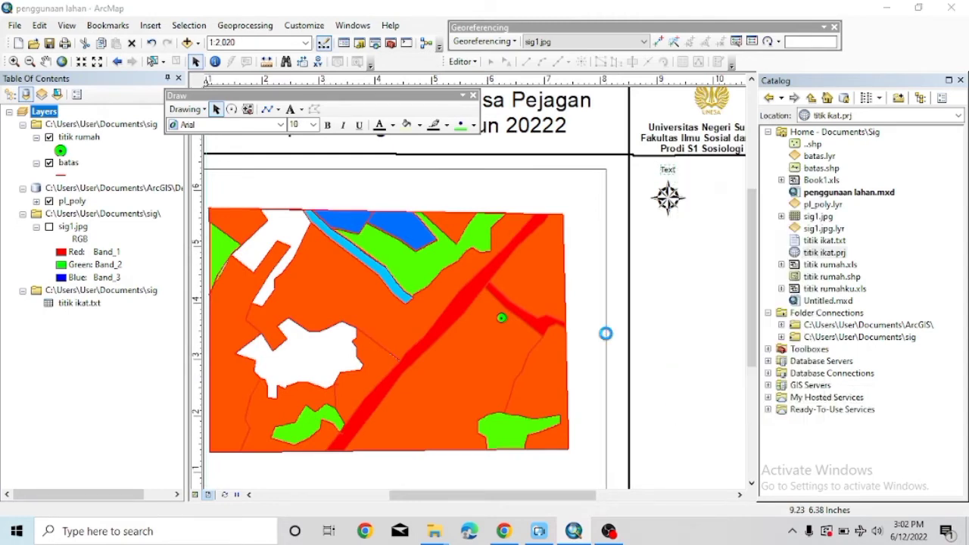
{"action": "key", "text": "BackSpace"}
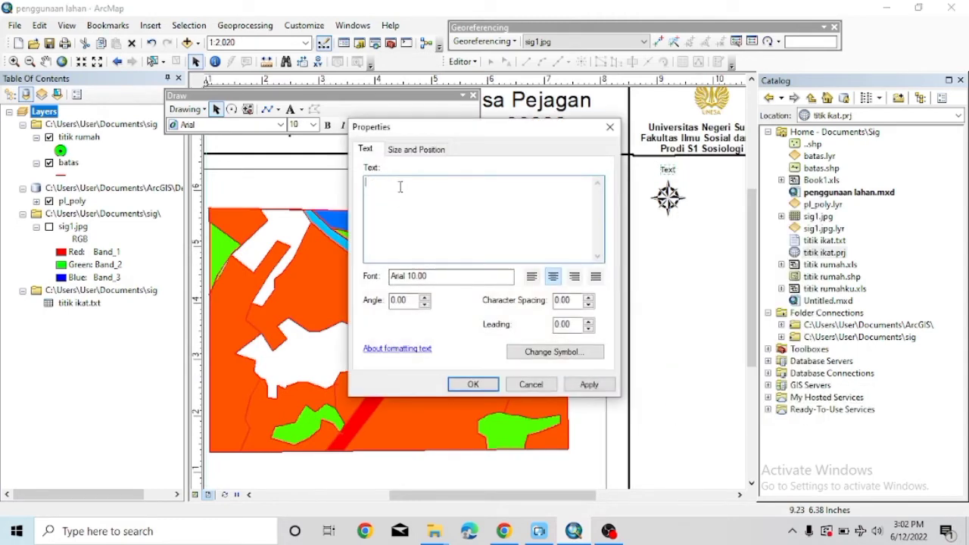
{"action": "type", "text": "u"}
{"action": "left_click", "coordinate": [472, 383]}
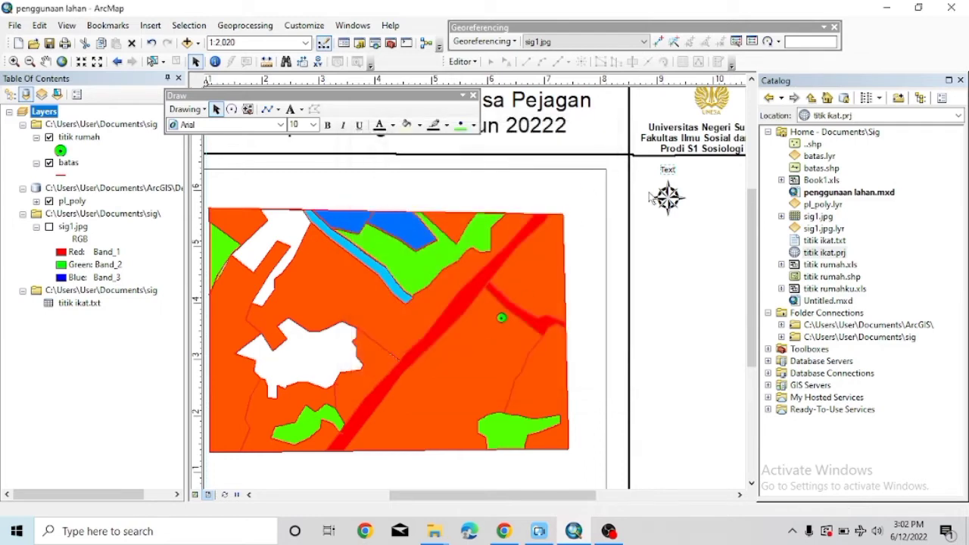
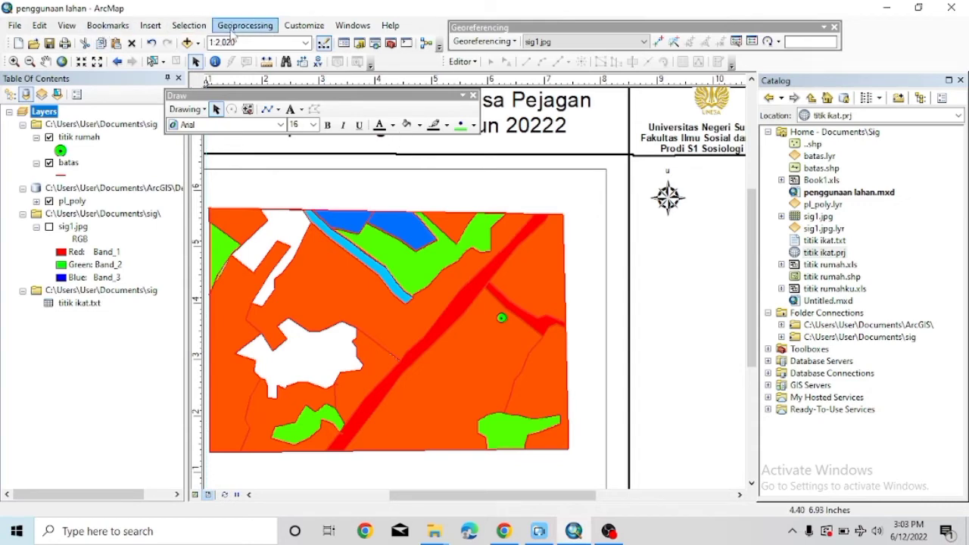
Add a bold, size-14 'B' label on the west side of the north arrow.
{"action": "left_click", "coordinate": [155, 27]}
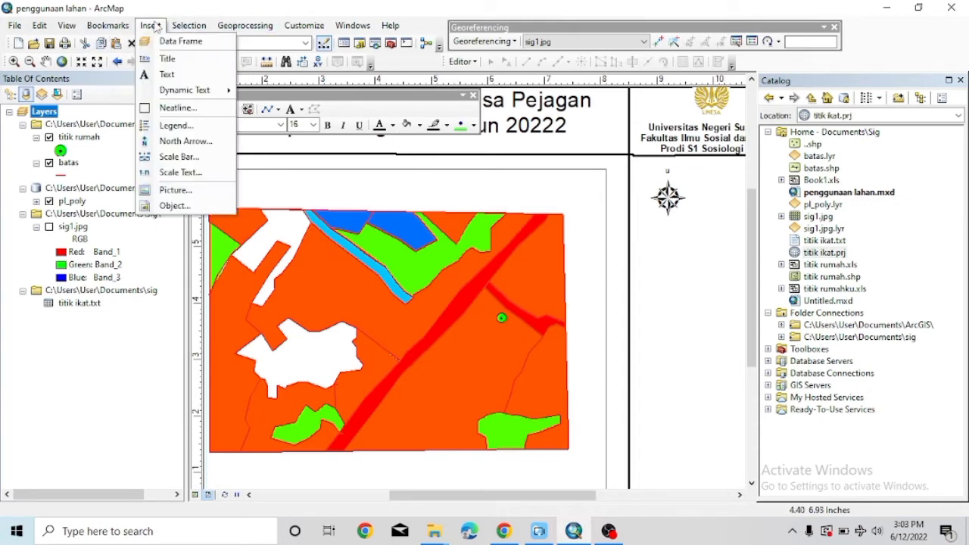
{"action": "left_click", "coordinate": [166, 75]}
{"action": "left_click", "coordinate": [484, 297]}
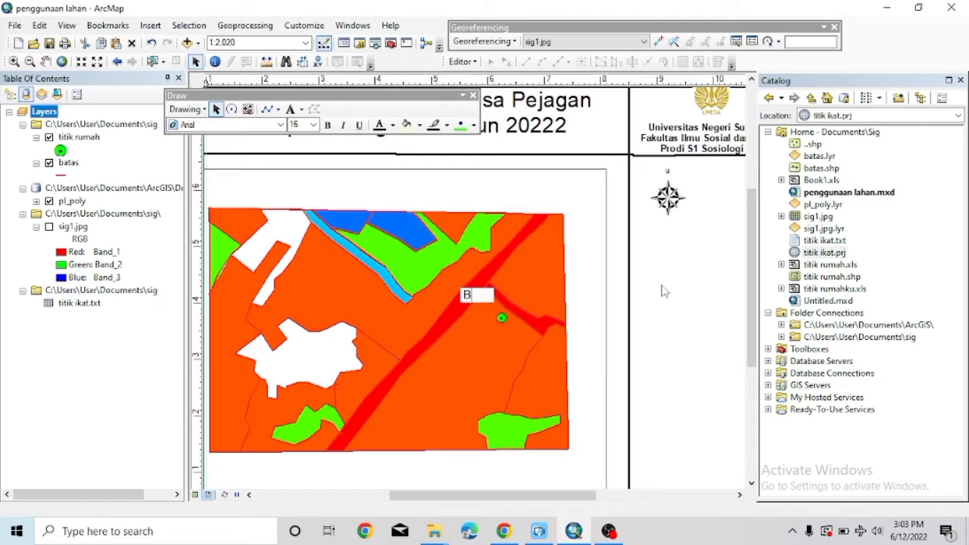
{"action": "key", "text": "Return"}
{"action": "left_click_drag", "start_coordinate": [473, 293], "coordinate": [641, 198]}
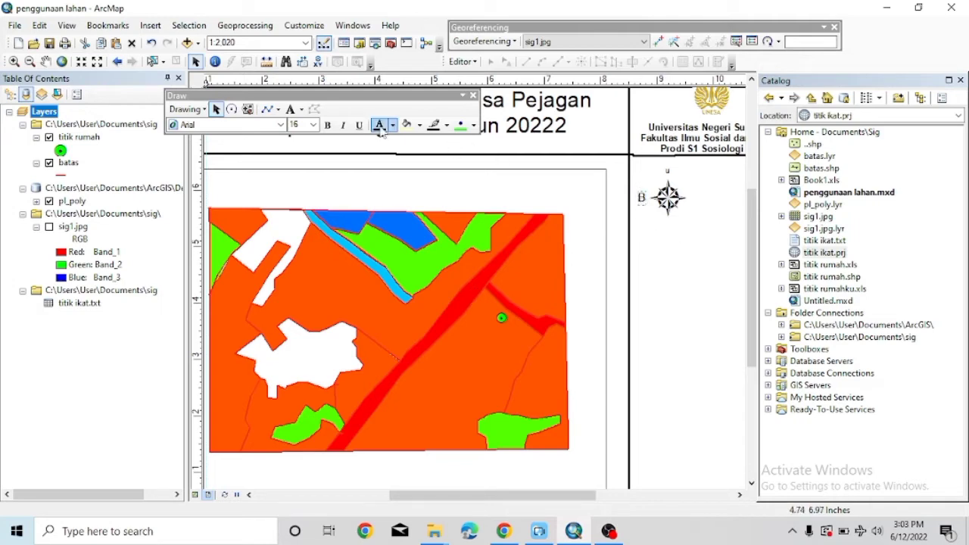
{"action": "left_click", "coordinate": [328, 125]}
{"action": "left_click", "coordinate": [312, 125]}
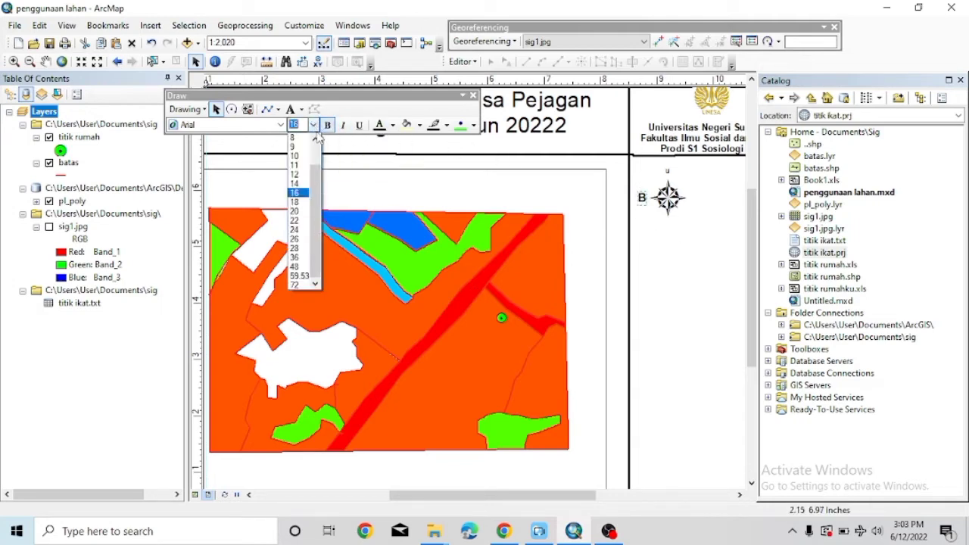
{"action": "left_click", "coordinate": [294, 183]}
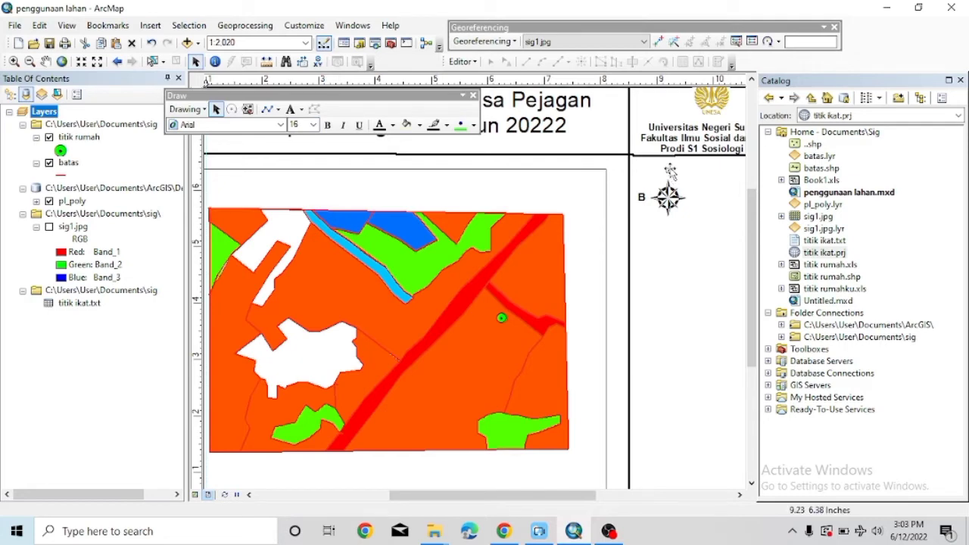
Open and close the properties of the labels at the compass.
{"action": "double_click", "coordinate": [669, 195]}
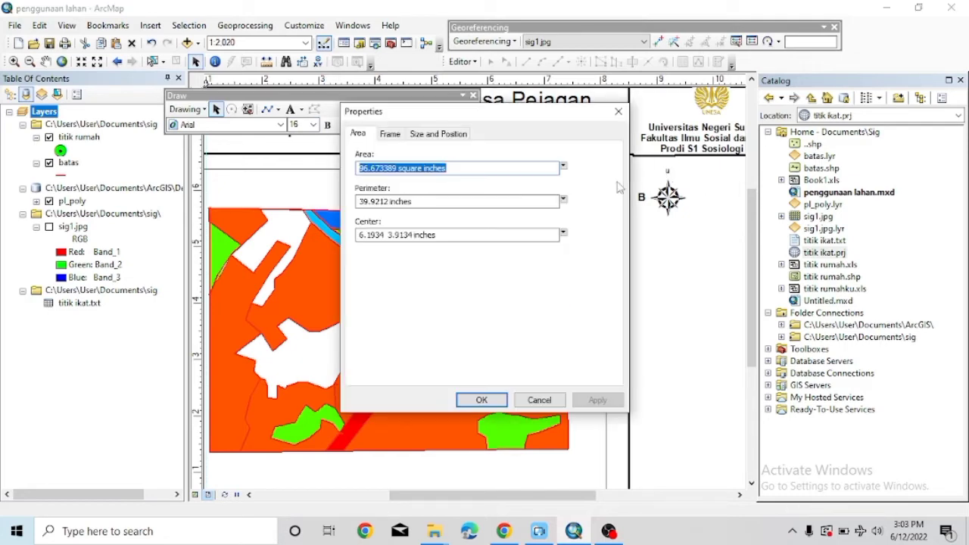
{"action": "left_click", "coordinate": [619, 111]}
{"action": "double_click", "coordinate": [669, 174]}
{"action": "key", "text": "Escape"}
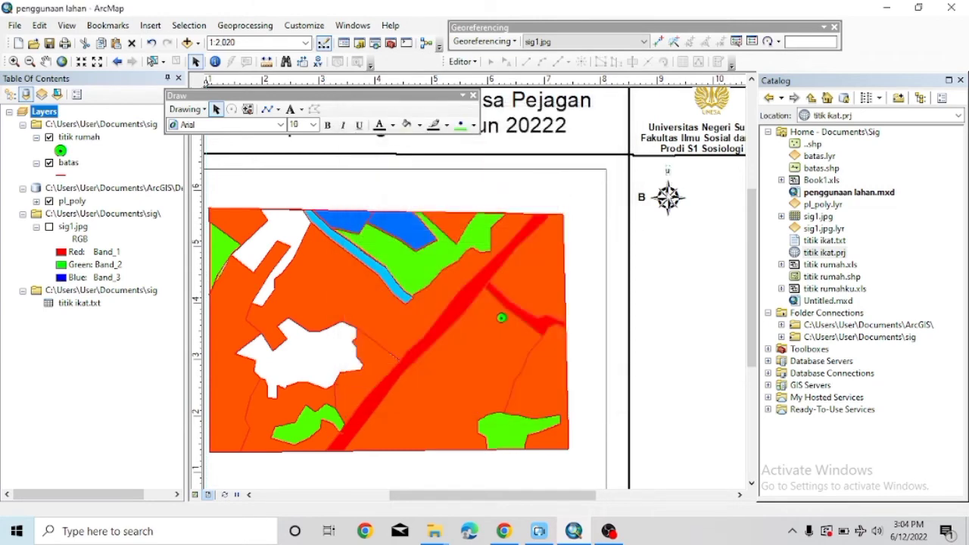
{"action": "left_click", "coordinate": [667, 197]}
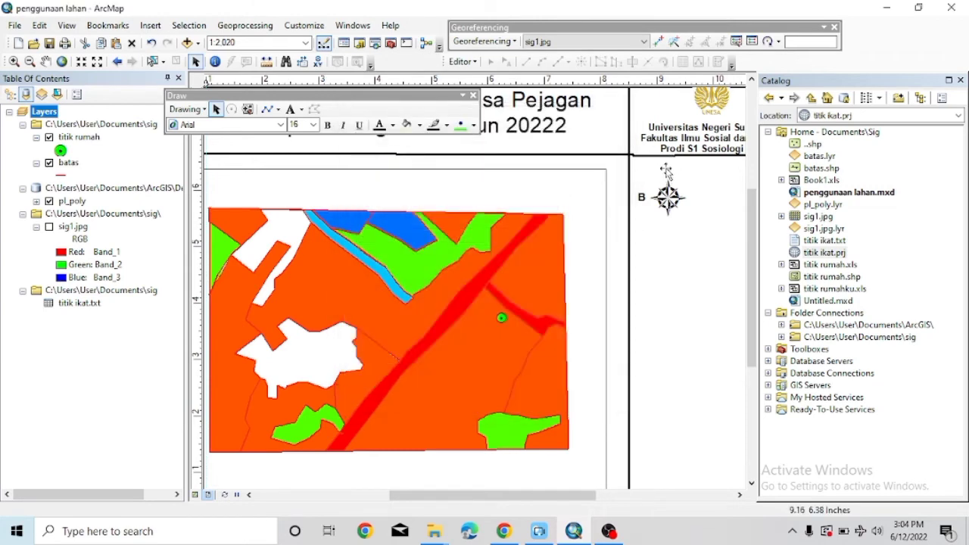
{"action": "double_click", "coordinate": [666, 172]}
{"action": "key", "text": "Escape"}
{"action": "right_click", "coordinate": [669, 173]}
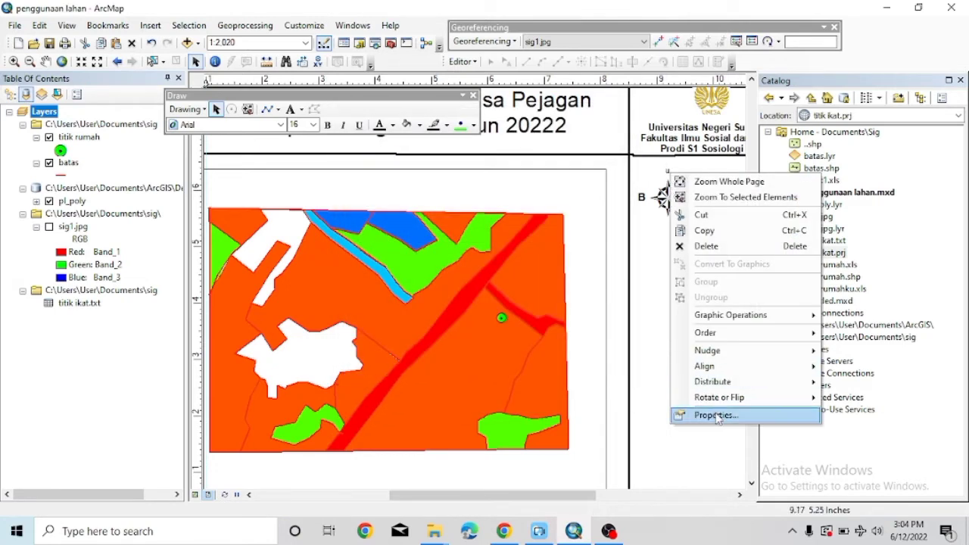
{"action": "left_click", "coordinate": [703, 415]}
{"action": "left_click", "coordinate": [618, 111]}
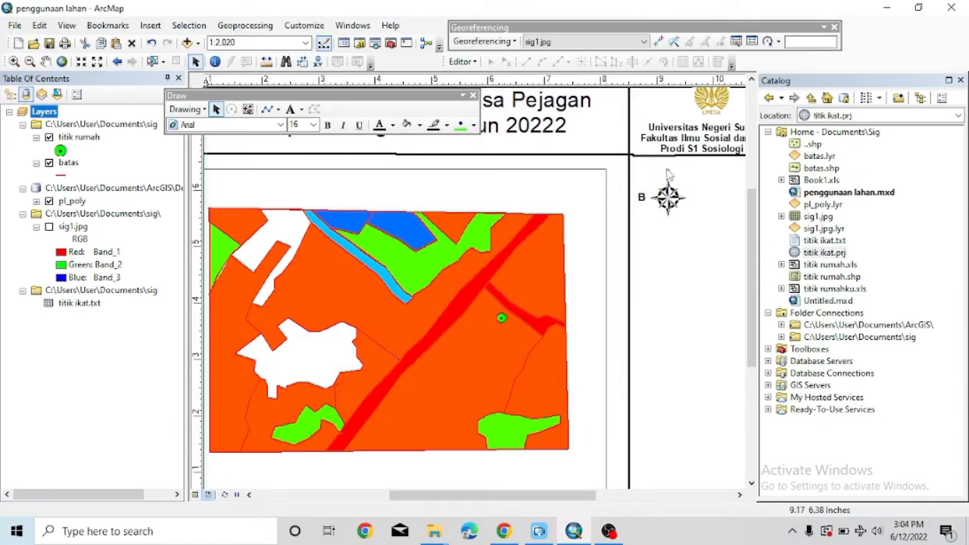
Make the 'U' label above the compass bold at size 14.
{"action": "right_click", "coordinate": [668, 173]}
{"action": "left_click", "coordinate": [669, 174]}
{"action": "left_click", "coordinate": [312, 124]}
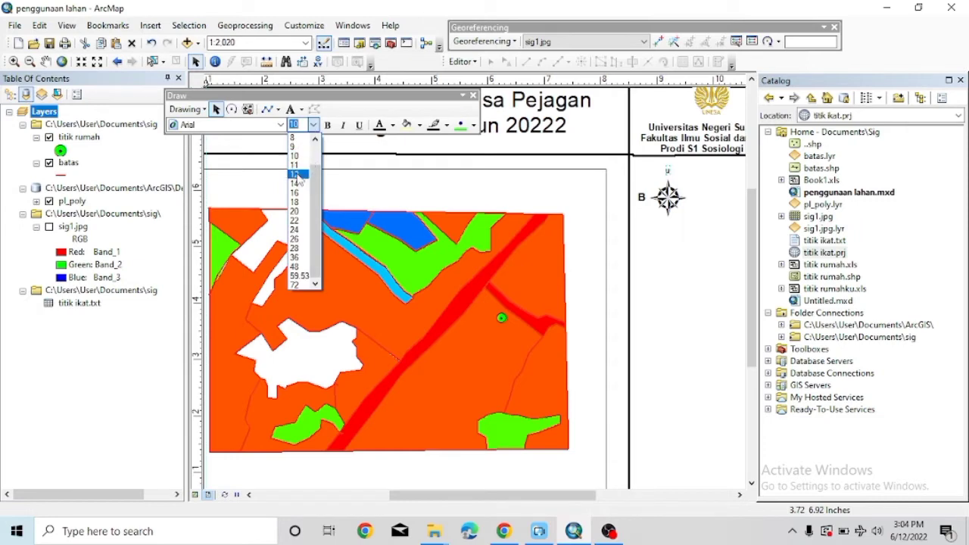
{"action": "left_click", "coordinate": [296, 174]}
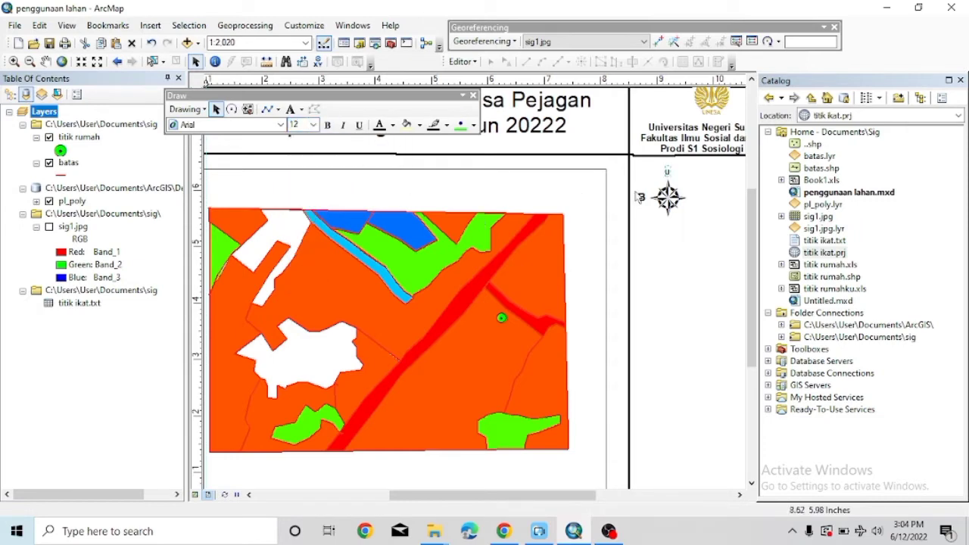
{"action": "left_click", "coordinate": [313, 124]}
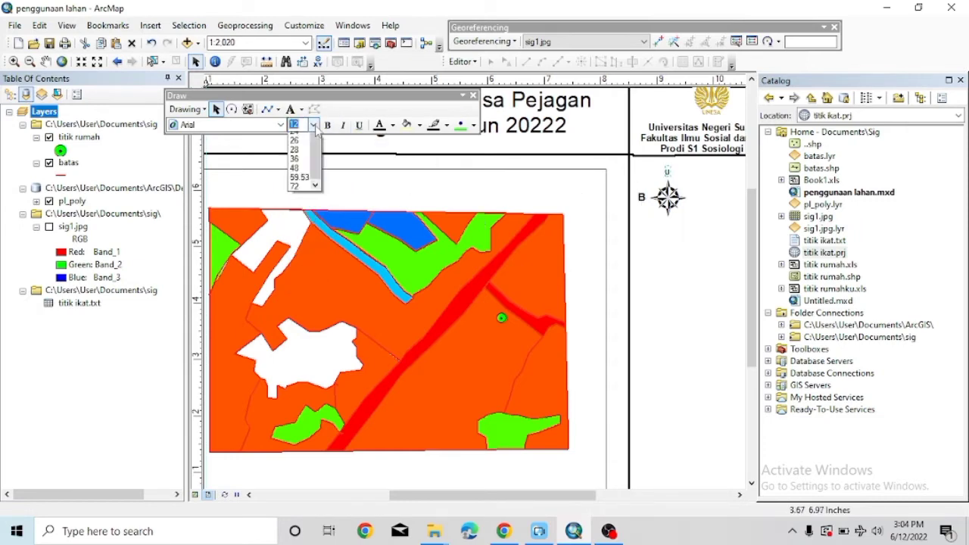
{"action": "left_click", "coordinate": [299, 142]}
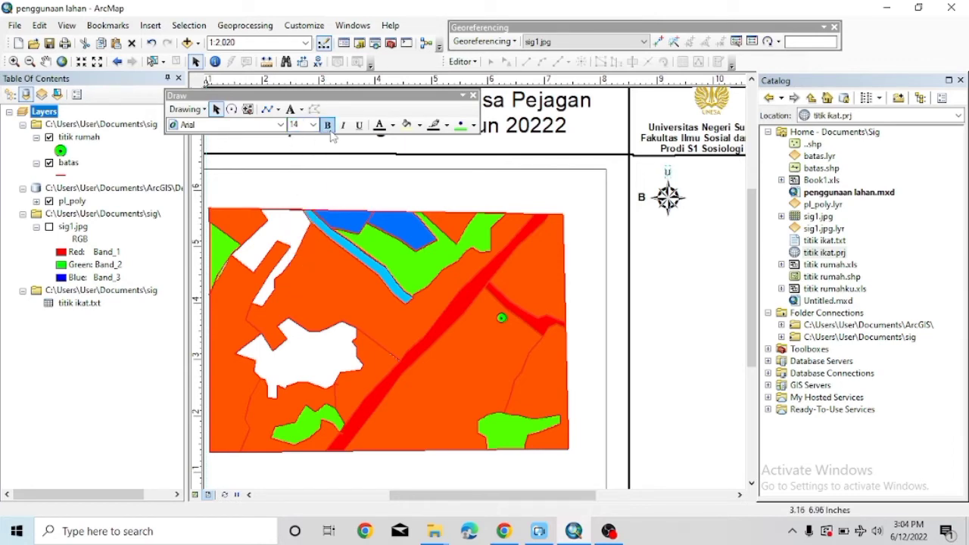
{"action": "left_click", "coordinate": [327, 125]}
{"action": "left_click", "coordinate": [642, 203]}
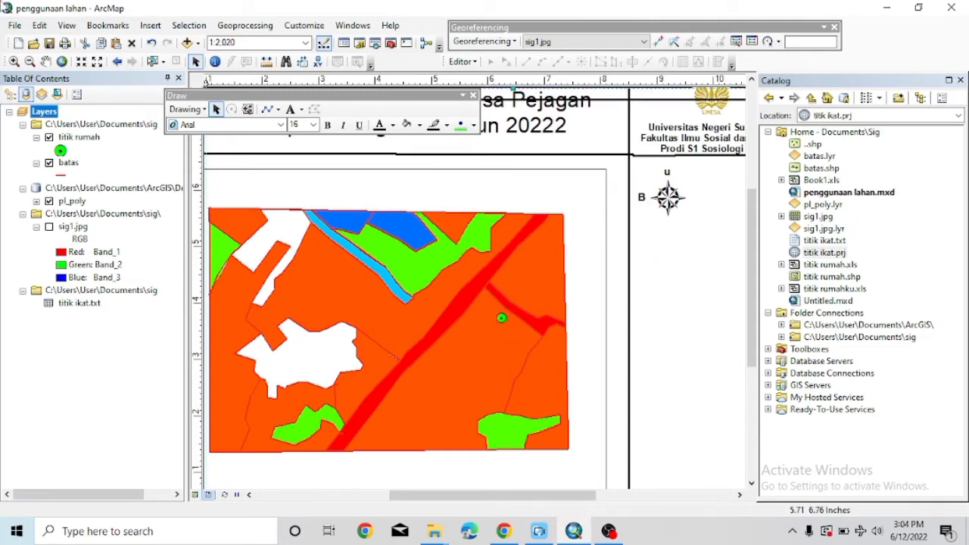
Add a 'T' text label for the compass's east side.
{"action": "left_click", "coordinate": [150, 25]}
{"action": "left_click", "coordinate": [168, 74]}
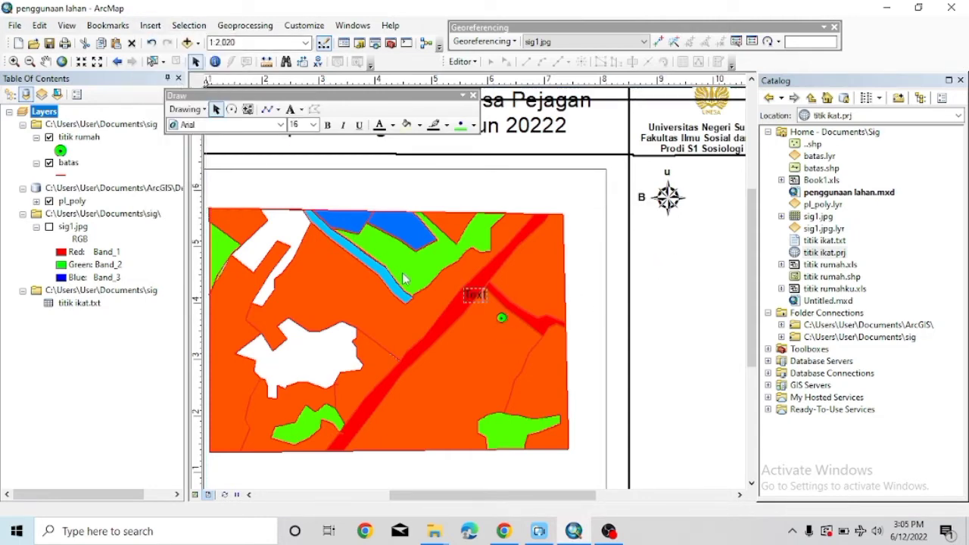
{"action": "type", "text": "T"}
{"action": "key", "text": "BackSpace"}
{"action": "left_click", "coordinate": [448, 296]}
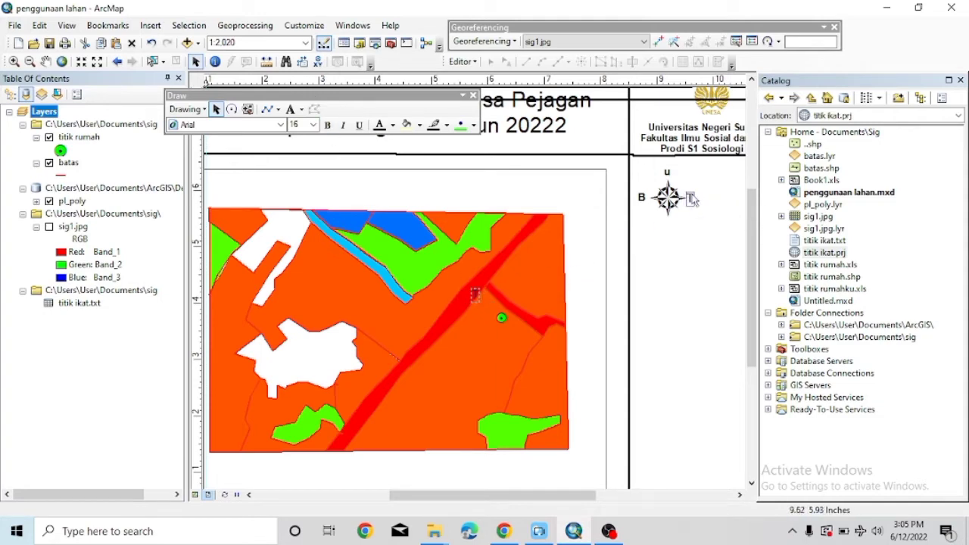
Add an 'S' text label and place it below the compass rose.
{"action": "left_click", "coordinate": [150, 25]}
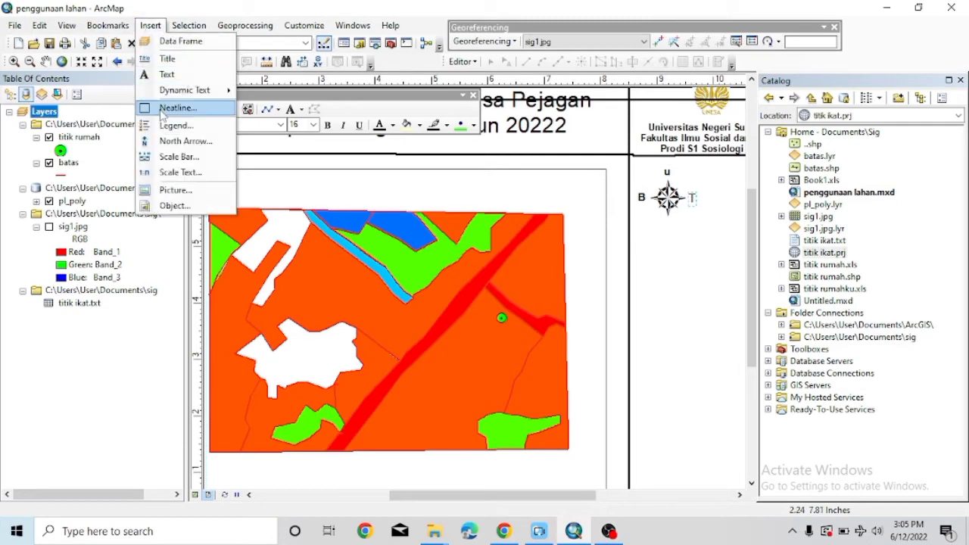
{"action": "left_click", "coordinate": [167, 76]}
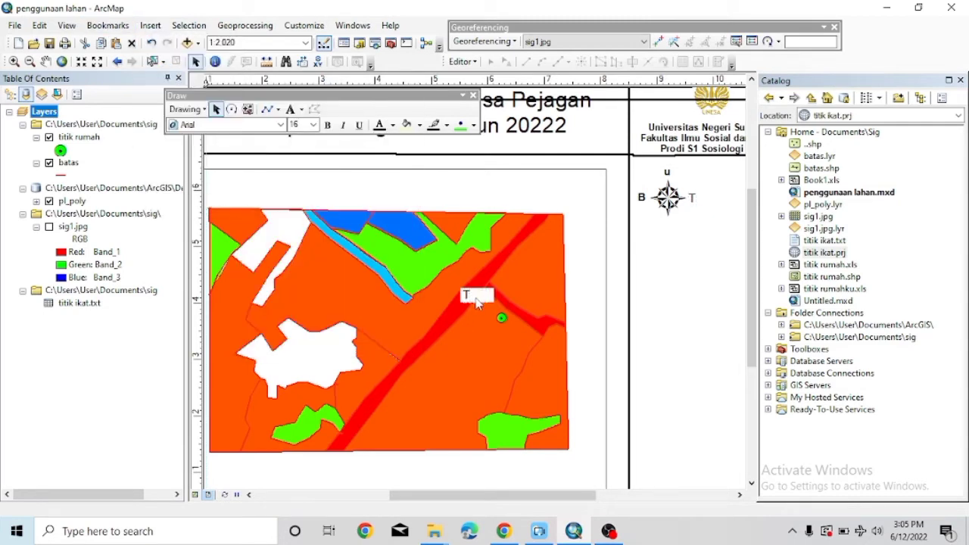
{"action": "type", "text": "S"}
{"action": "key", "text": "Return"}
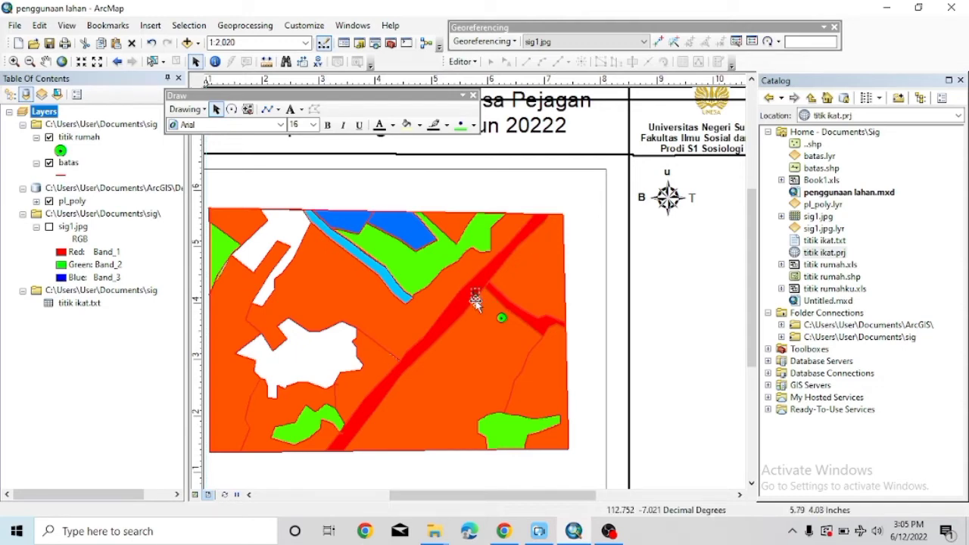
{"action": "left_click_drag", "start_coordinate": [475, 296], "coordinate": [669, 237]}
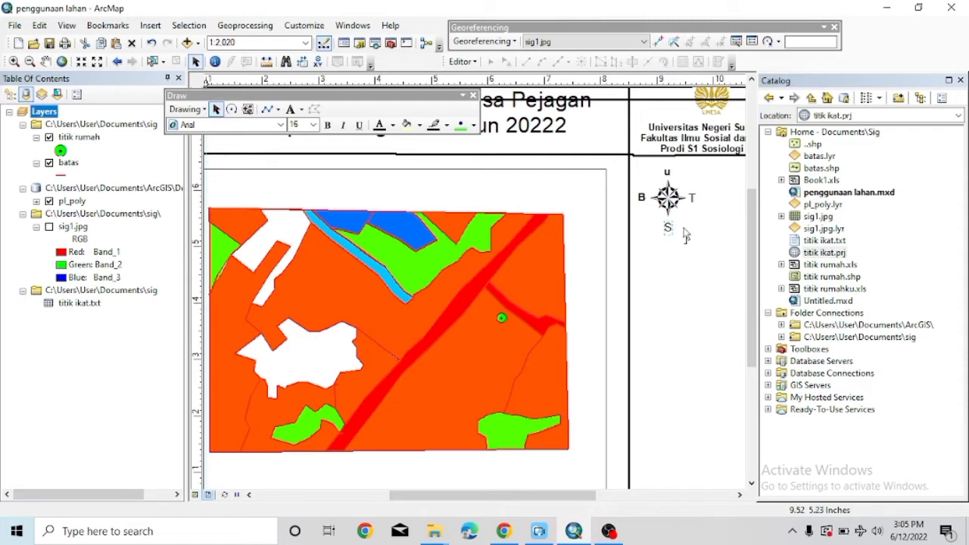
{"action": "left_click", "coordinate": [667, 197]}
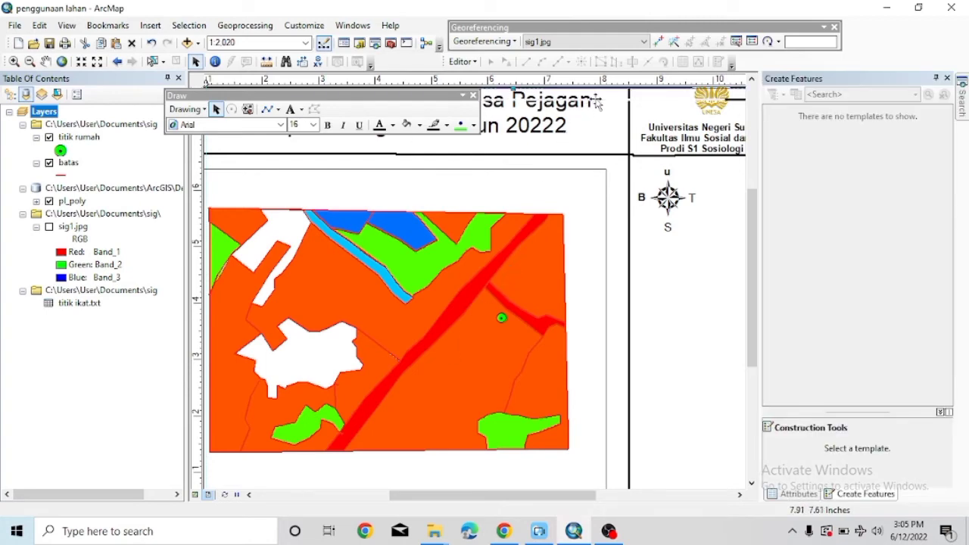
Drag the outer neatline up-left until it lines up with the page border.
{"action": "scroll", "coordinate": [689, 261], "scroll_direction": "down", "scroll_amount": 4}
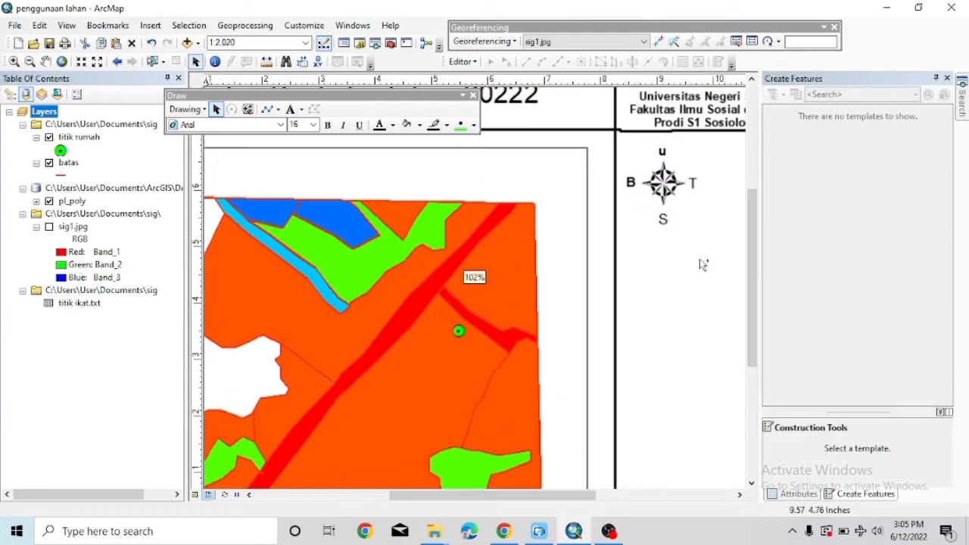
{"action": "scroll", "coordinate": [739, 260], "scroll_direction": "up", "scroll_amount": 4}
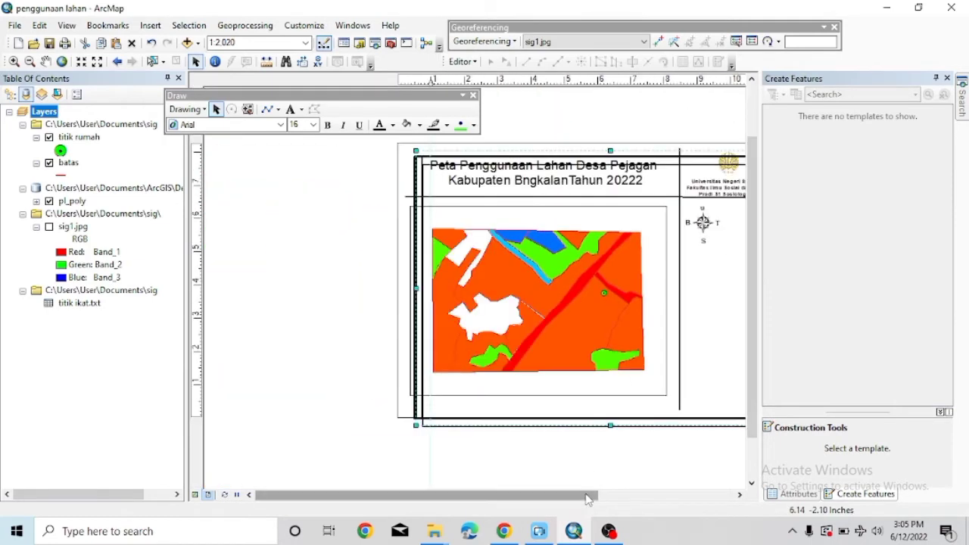
{"action": "left_click_drag", "start_coordinate": [590, 495], "coordinate": [640, 495]}
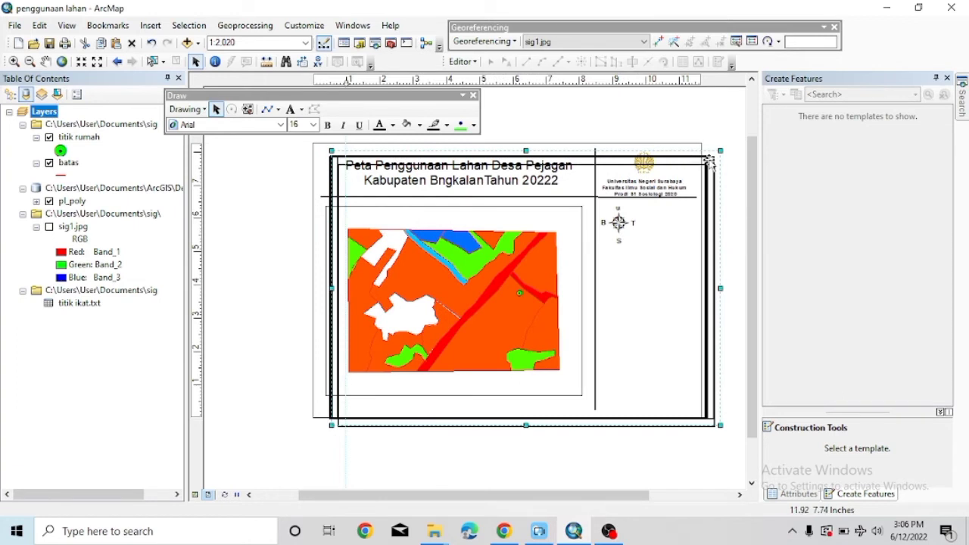
{"action": "left_click_drag", "start_coordinate": [691, 157], "coordinate": [693, 152]}
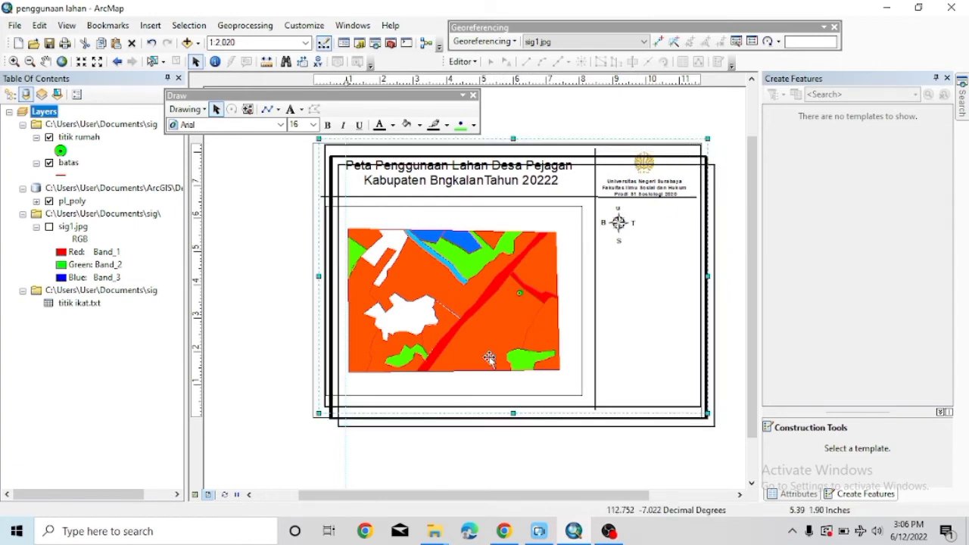
{"action": "mouse_move", "coordinate": [339, 412]}
{"action": "left_mouse_down"}
{"action": "mouse_move", "coordinate": [331, 401]}
{"action": "mouse_move", "coordinate": [327, 411]}
{"action": "left_mouse_up"}
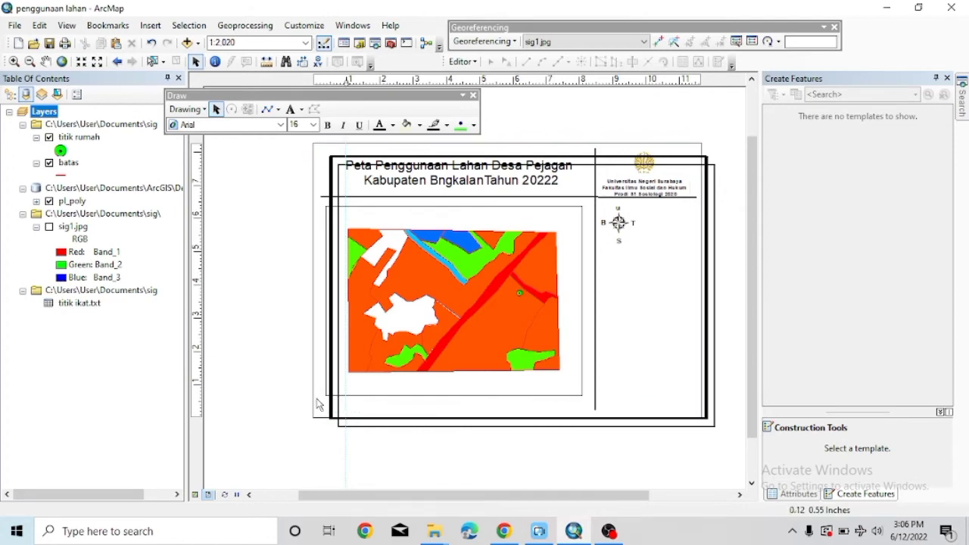
{"action": "left_click_drag", "start_coordinate": [341, 405], "coordinate": [320, 383]}
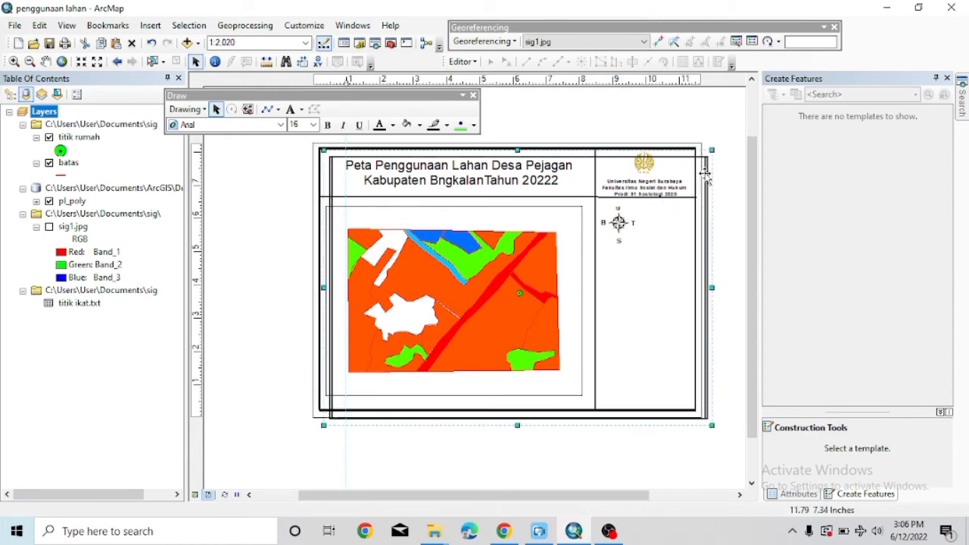
{"action": "left_click_drag", "start_coordinate": [707, 187], "coordinate": [707, 189]}
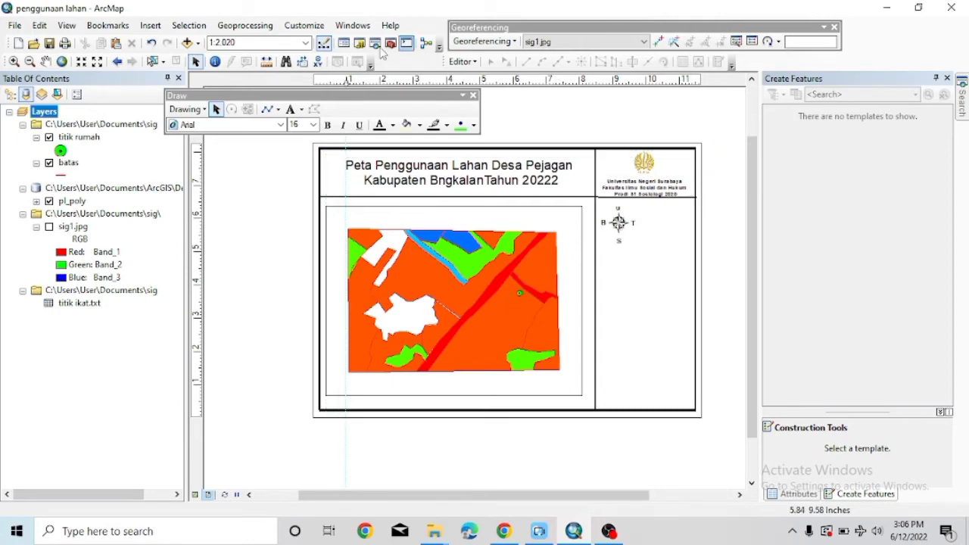
Insert an Alternating Scale Bar 1 and shorten its length.
{"action": "left_click", "coordinate": [149, 25]}
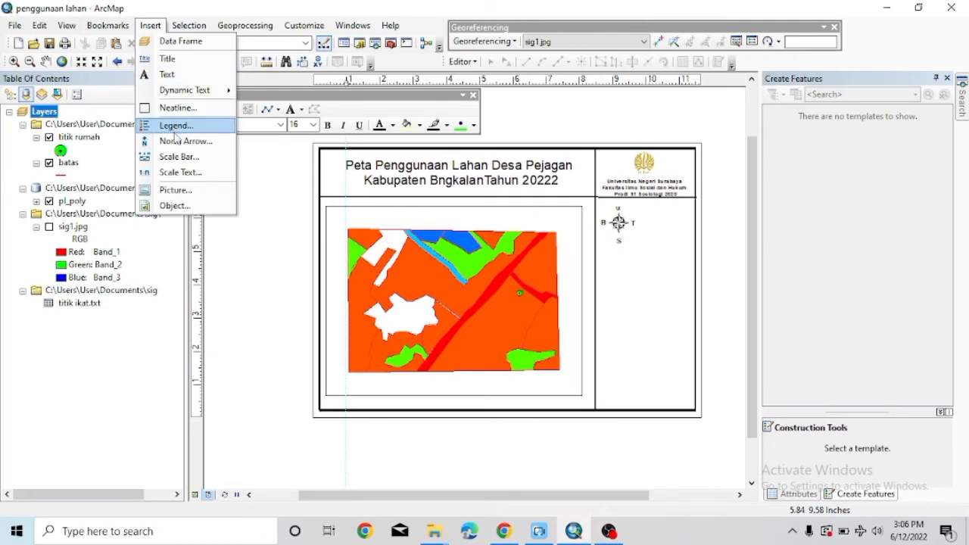
{"action": "left_click", "coordinate": [176, 156]}
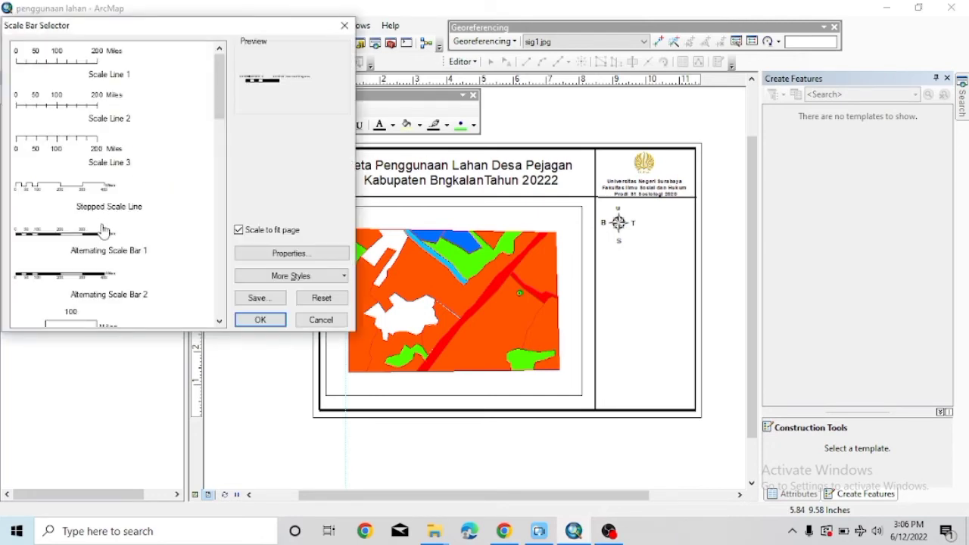
{"action": "left_click", "coordinate": [96, 239]}
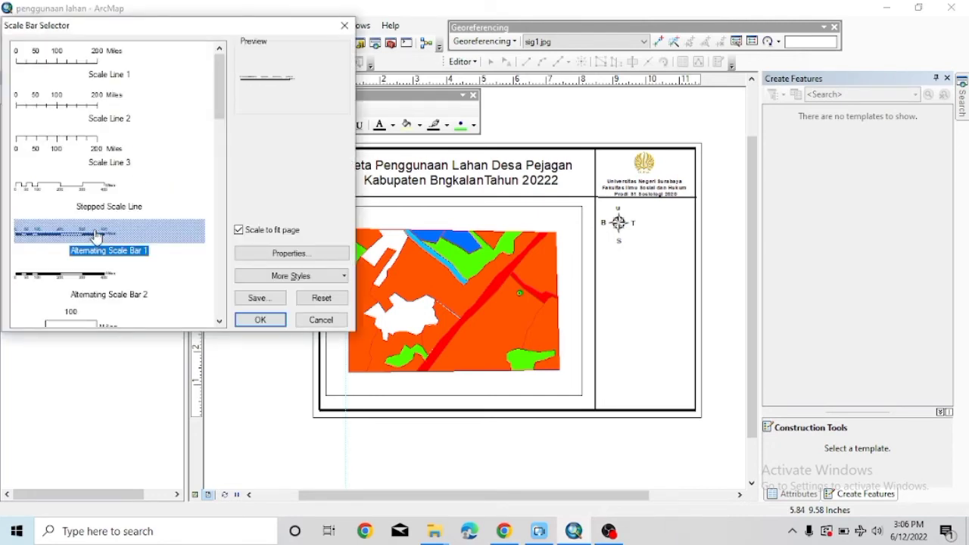
{"action": "scroll", "coordinate": [129, 241], "scroll_direction": "down", "scroll_amount": 10}
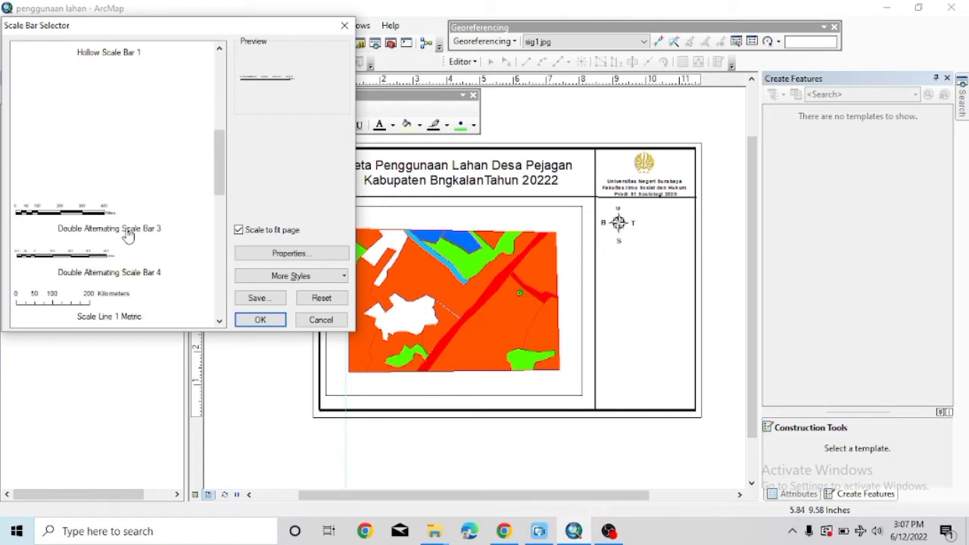
{"action": "scroll", "coordinate": [129, 233], "scroll_direction": "down", "scroll_amount": 8}
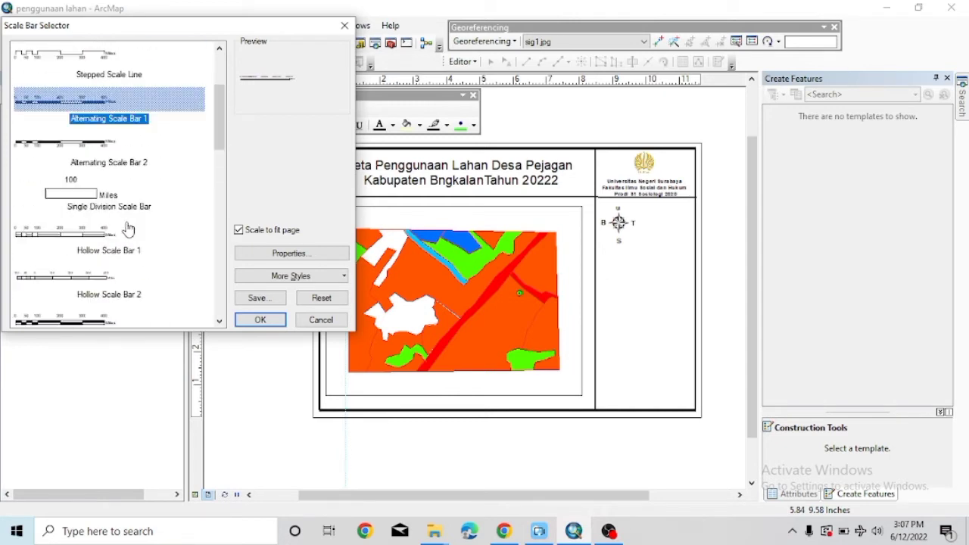
{"action": "scroll", "coordinate": [126, 224], "scroll_direction": "down", "scroll_amount": 4}
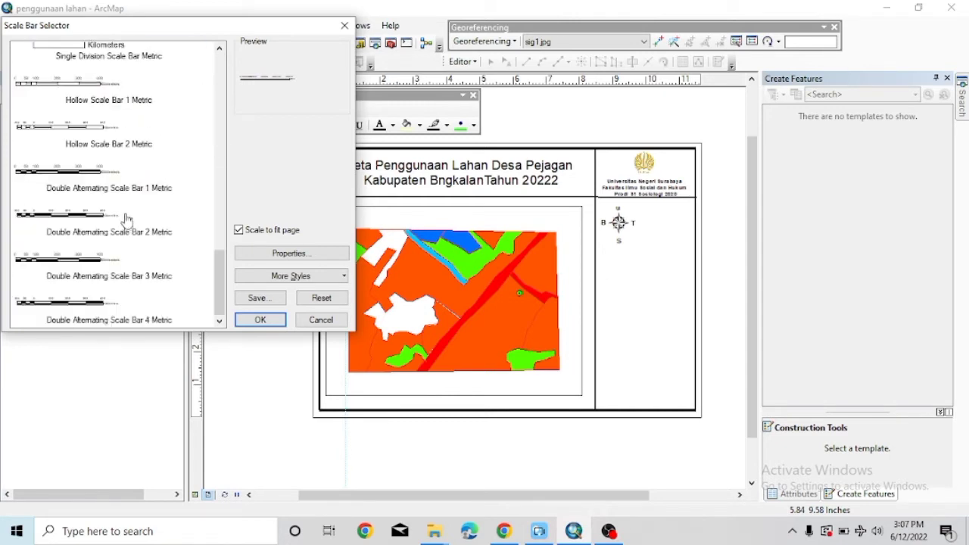
{"action": "scroll", "coordinate": [127, 219], "scroll_direction": "up", "scroll_amount": 15}
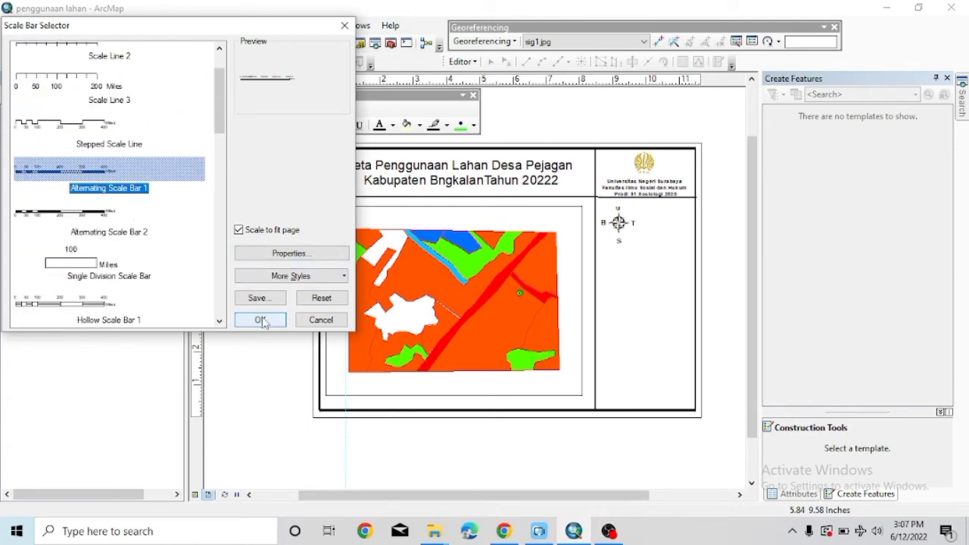
{"action": "left_click", "coordinate": [259, 319]}
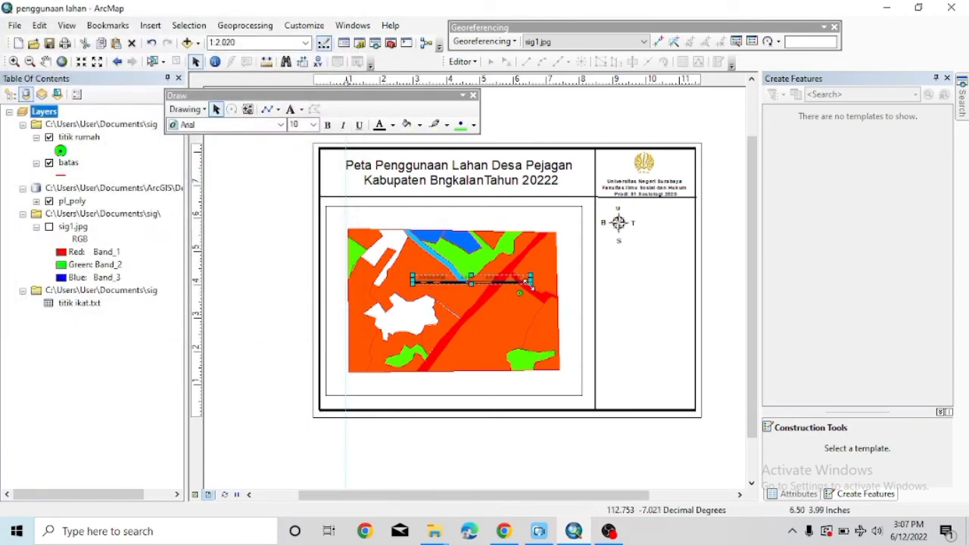
{"action": "left_click_drag", "start_coordinate": [529, 280], "coordinate": [492, 281]}
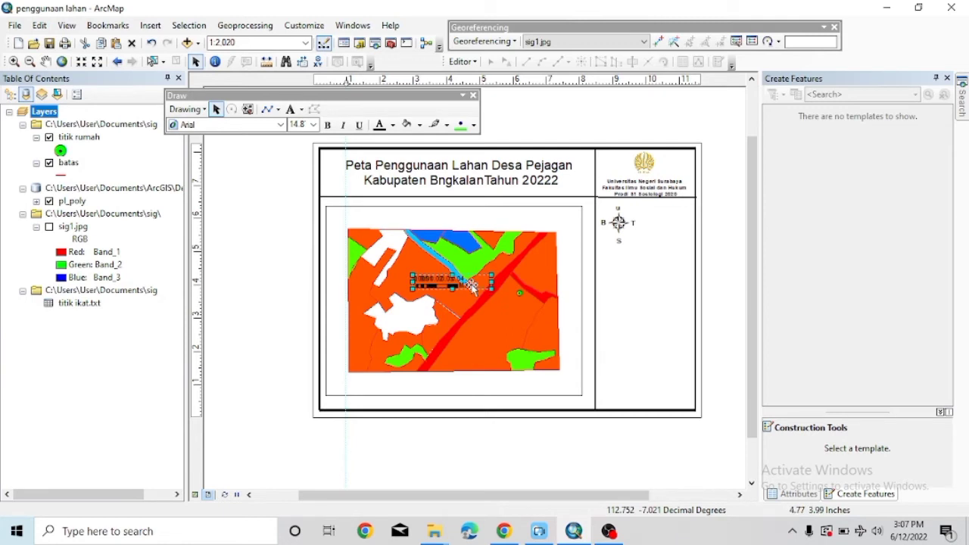
{"action": "right_click", "coordinate": [471, 285]}
{"action": "left_click", "coordinate": [415, 285]}
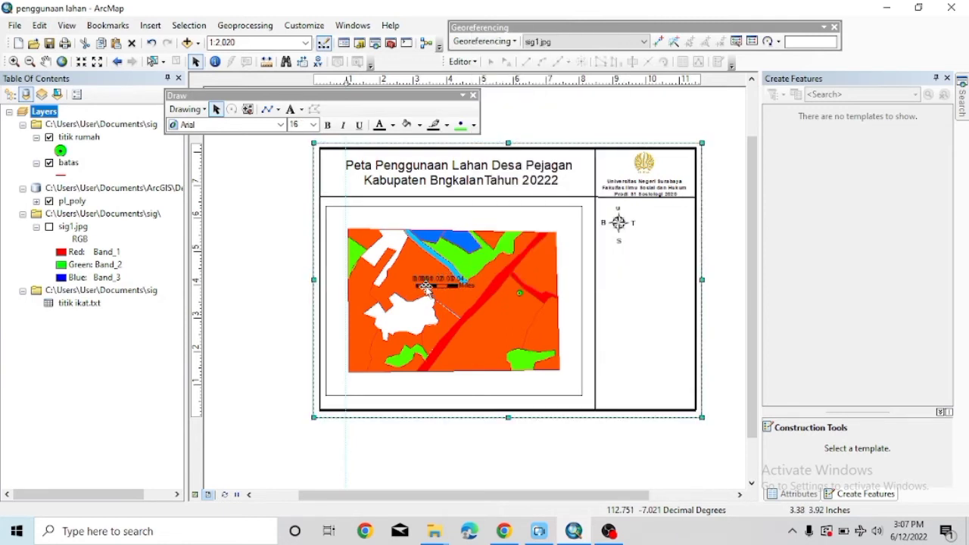
{"action": "left_click", "coordinate": [430, 291]}
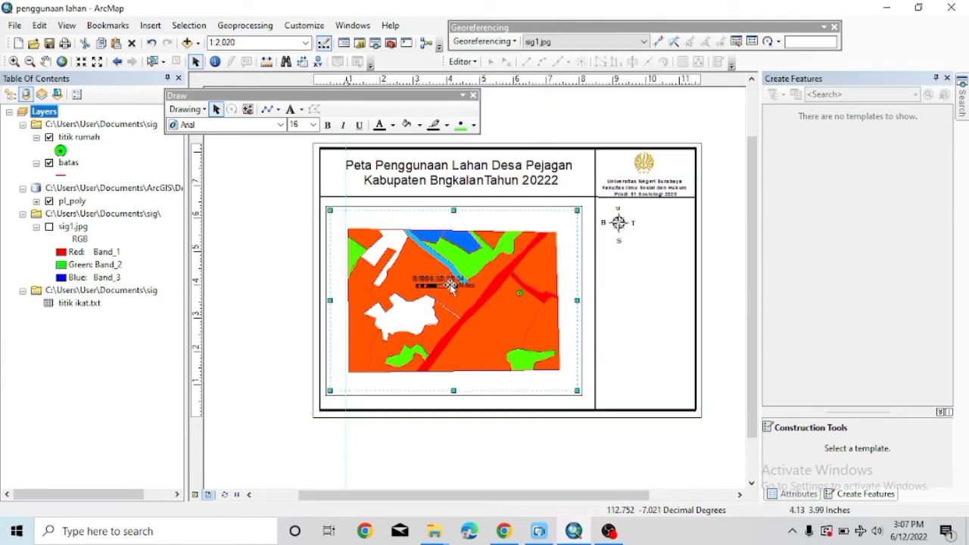
Undo the scale bar resize and insertion.
{"action": "left_click", "coordinate": [152, 44]}
{"action": "left_click", "coordinate": [152, 43]}
{"action": "left_click", "coordinate": [152, 44]}
{"action": "left_click", "coordinate": [152, 44]}
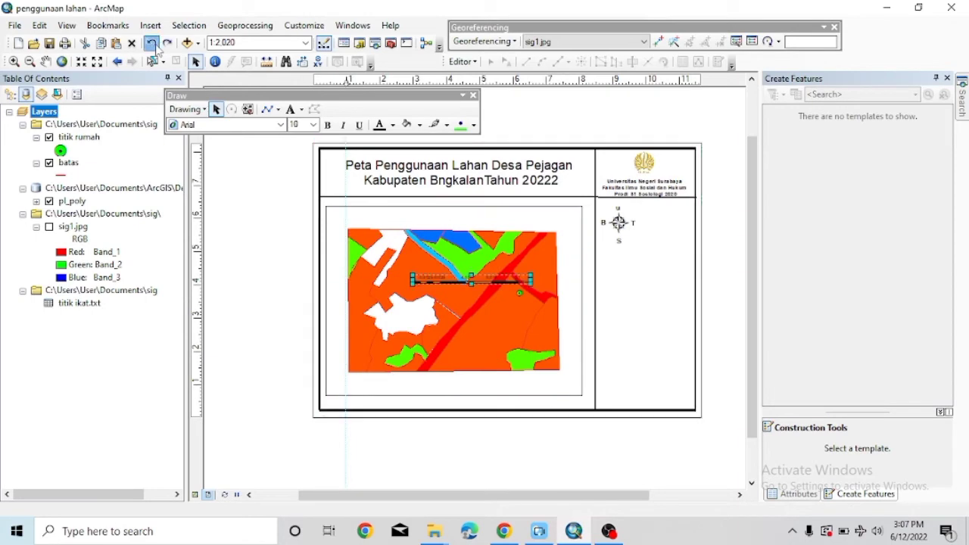
{"action": "left_click", "coordinate": [154, 45]}
Compare Double Alternating styles, then insert a fresh Alternating Scale Bar 1.
{"action": "left_click", "coordinate": [150, 25]}
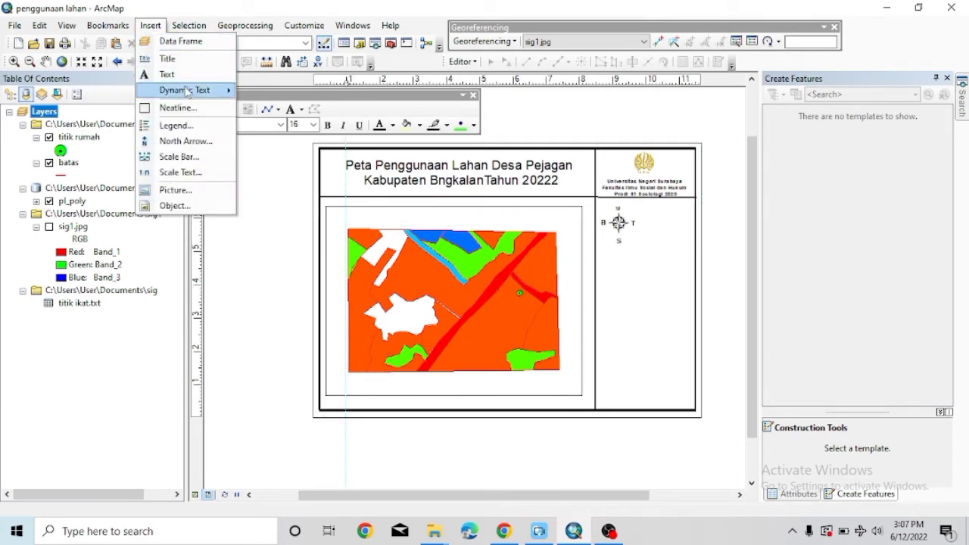
{"action": "left_click", "coordinate": [182, 155]}
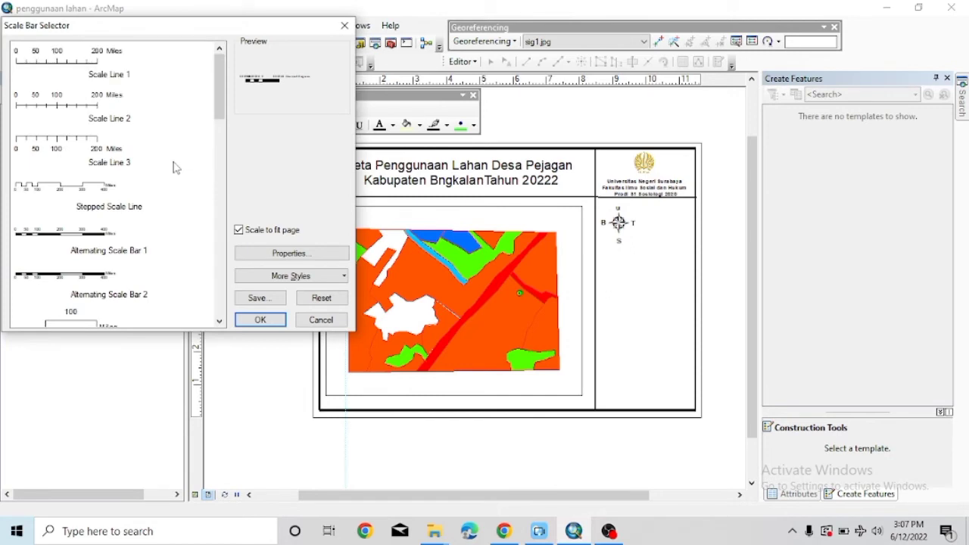
{"action": "scroll", "coordinate": [132, 204], "scroll_direction": "down", "scroll_amount": 6}
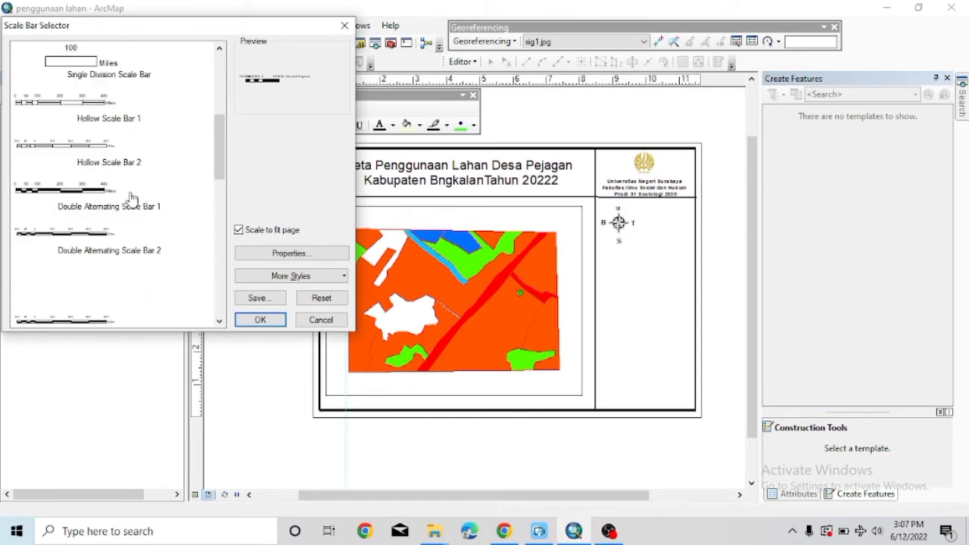
{"action": "scroll", "coordinate": [130, 197], "scroll_direction": "down", "scroll_amount": 10}
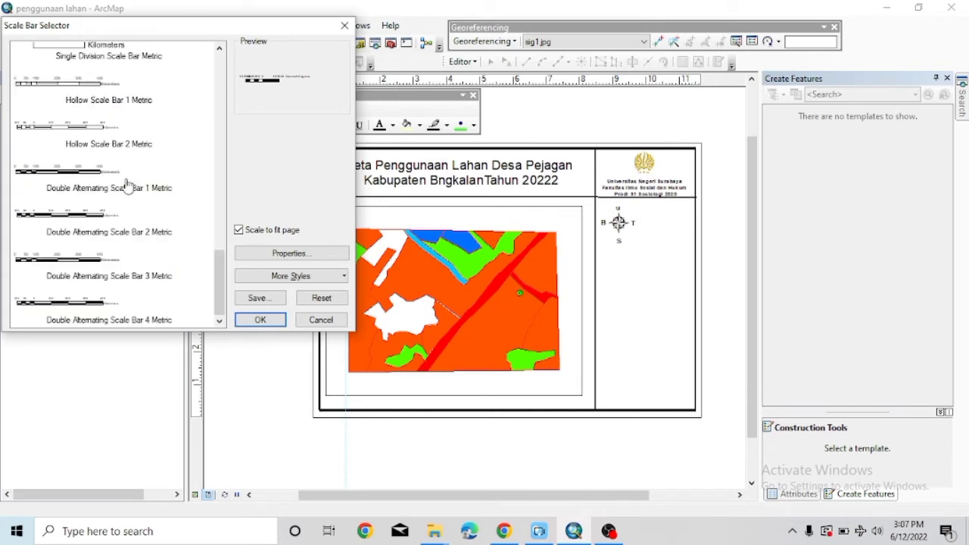
{"action": "scroll", "coordinate": [175, 219], "scroll_direction": "up", "scroll_amount": 1}
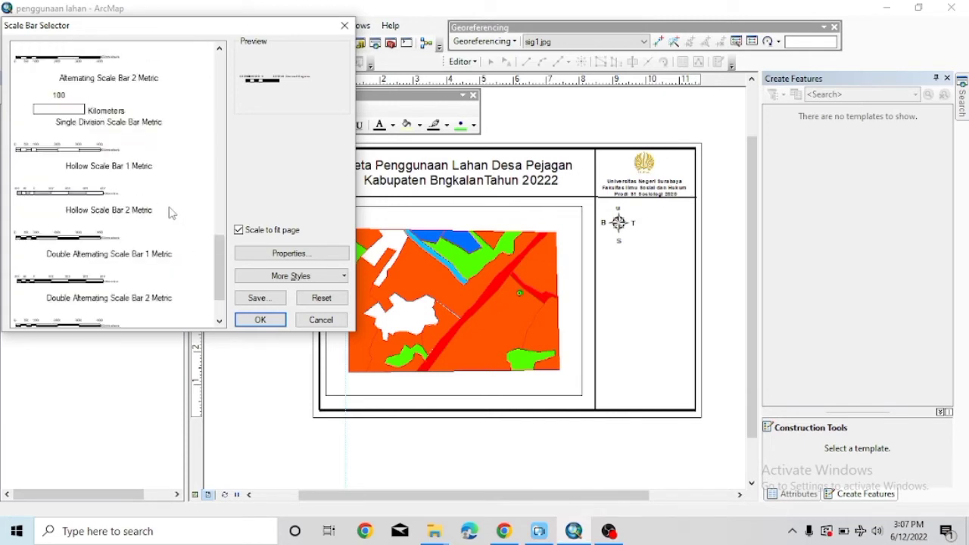
{"action": "left_click", "coordinate": [89, 240]}
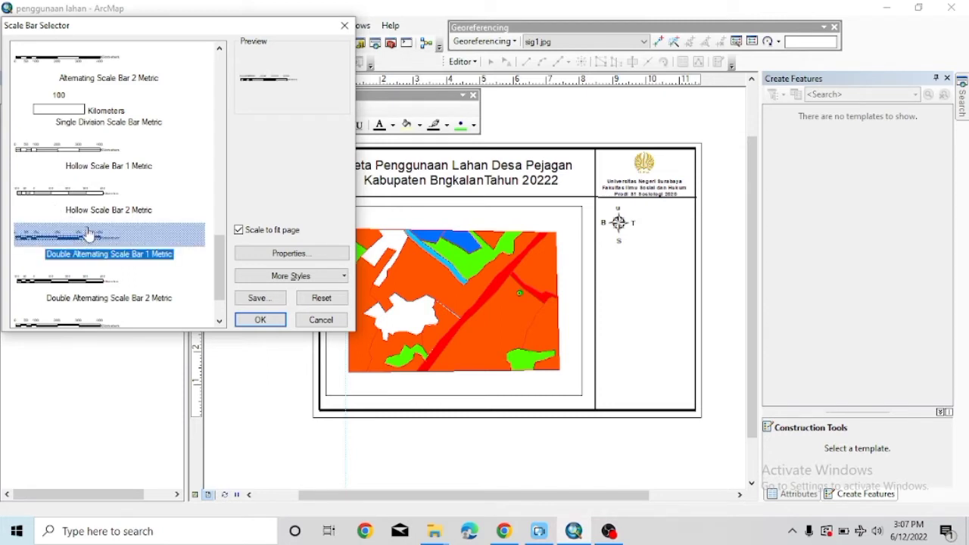
{"action": "scroll", "coordinate": [96, 215], "scroll_direction": "up", "scroll_amount": 3}
{"action": "scroll", "coordinate": [96, 215], "scroll_direction": "up", "scroll_amount": 4}
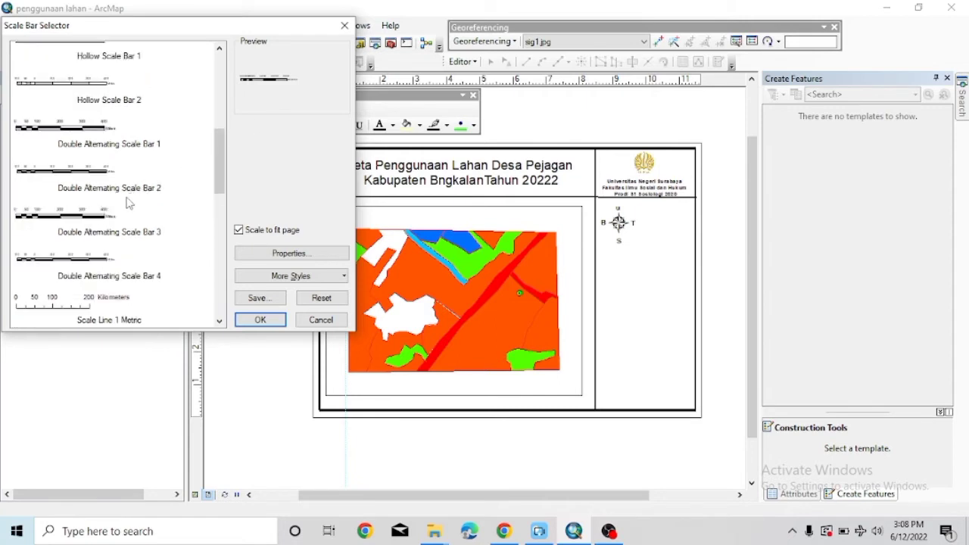
{"action": "left_click", "coordinate": [91, 217]}
{"action": "left_click", "coordinate": [97, 177]}
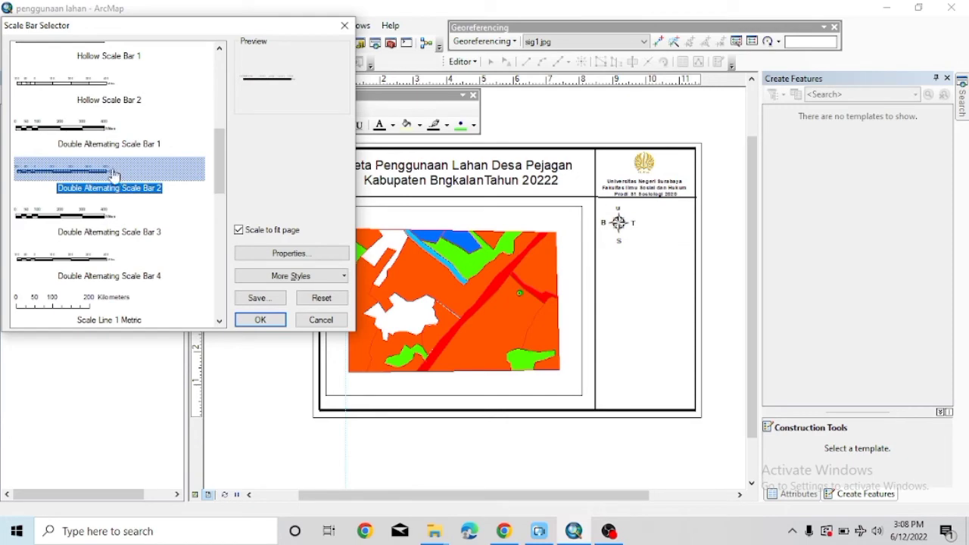
{"action": "scroll", "coordinate": [97, 91], "scroll_direction": "up", "scroll_amount": 5}
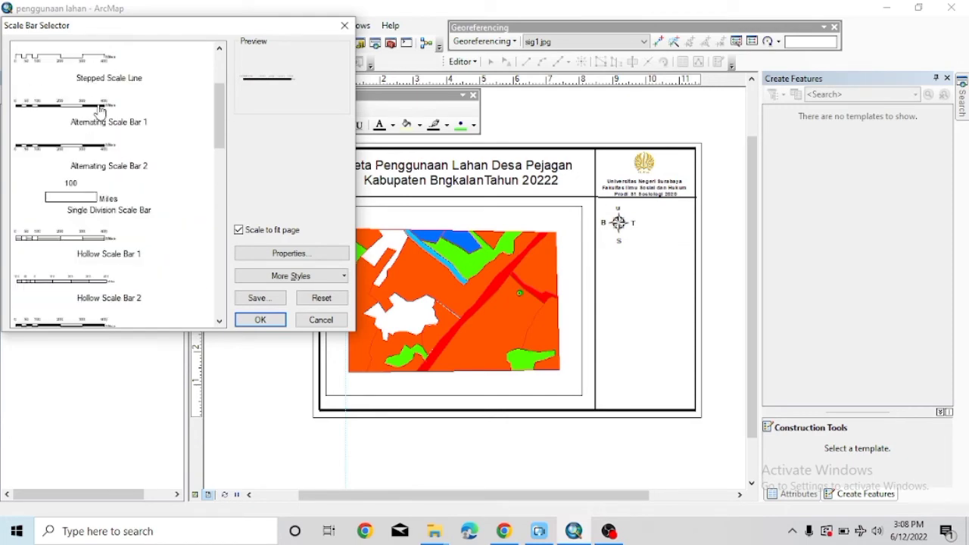
{"action": "left_click", "coordinate": [106, 115]}
{"action": "left_click", "coordinate": [257, 319]}
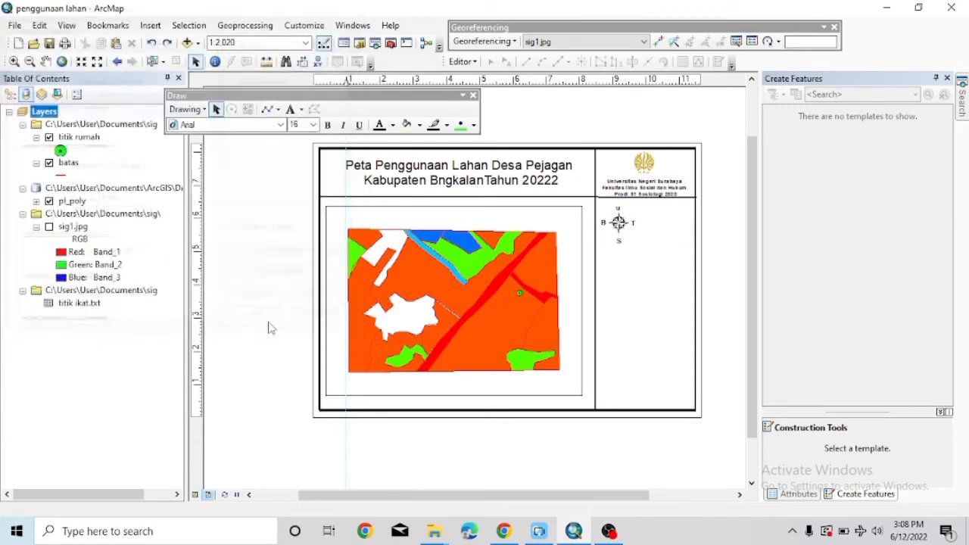
Shorten the scale bar and place it beside the compass in the side panel.
{"action": "left_click_drag", "start_coordinate": [522, 281], "coordinate": [669, 288]}
{"action": "left_click_drag", "start_coordinate": [674, 275], "coordinate": [606, 280]}
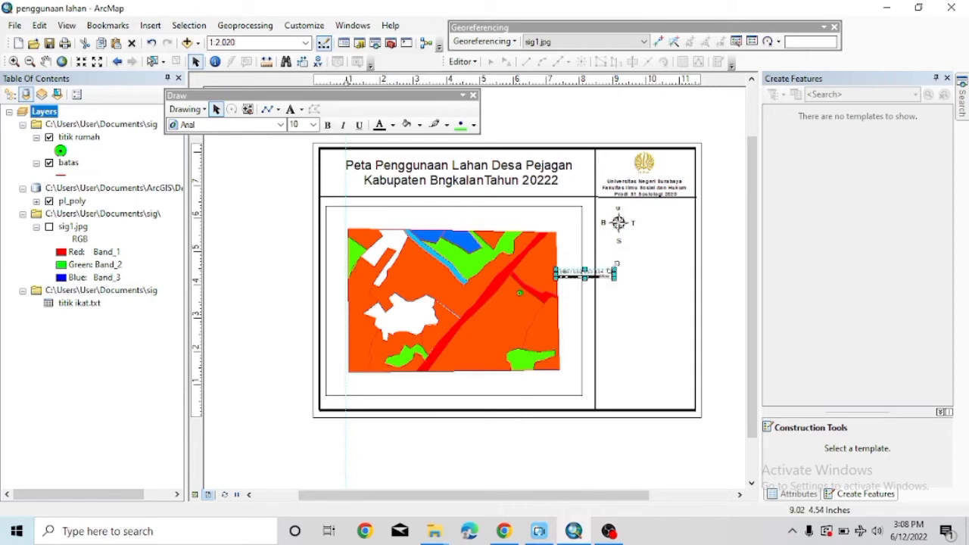
{"action": "left_click_drag", "start_coordinate": [569, 275], "coordinate": [644, 242]}
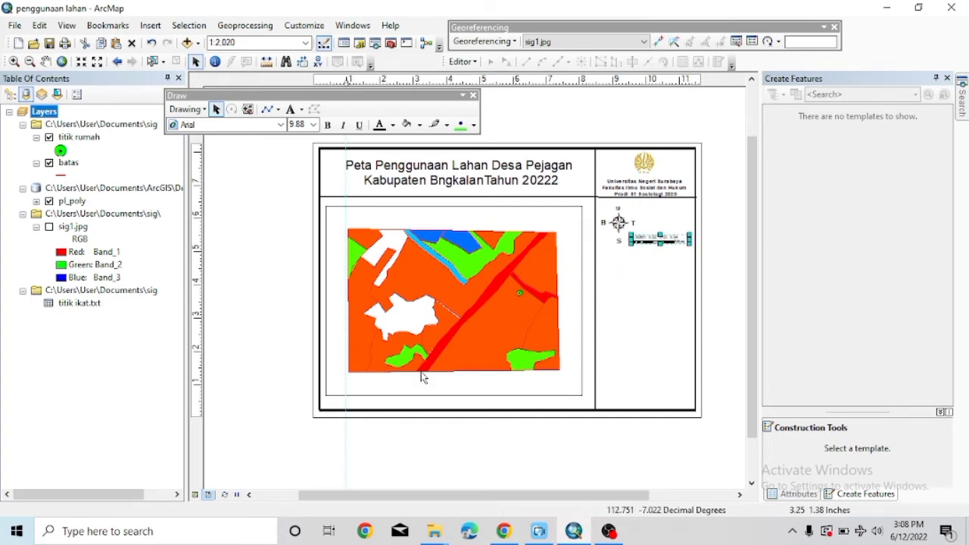
{"action": "scroll", "coordinate": [420, 372], "scroll_direction": "down", "scroll_amount": 5}
{"action": "scroll", "coordinate": [421, 375], "scroll_direction": "up", "scroll_amount": 3}
{"action": "scroll", "coordinate": [422, 376], "scroll_direction": "up", "scroll_amount": 5}
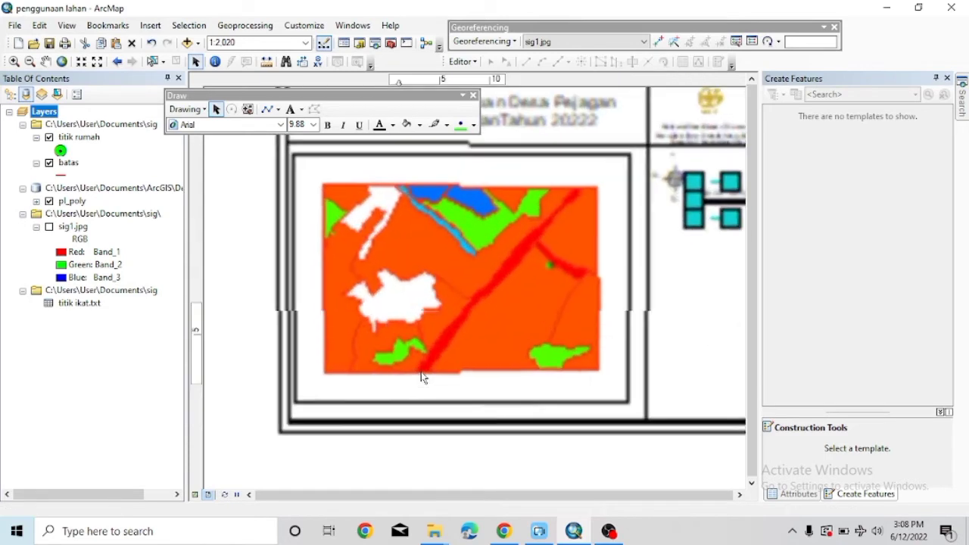
{"action": "left_click_drag", "start_coordinate": [481, 495], "coordinate": [633, 495]}
{"action": "left_click_drag", "start_coordinate": [746, 368], "coordinate": [746, 304]}
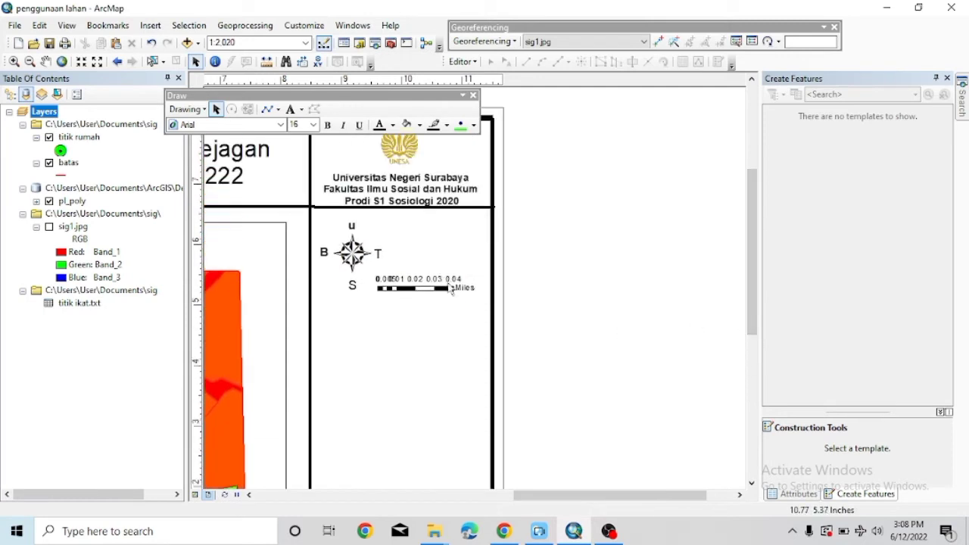
{"action": "left_click", "coordinate": [408, 288]}
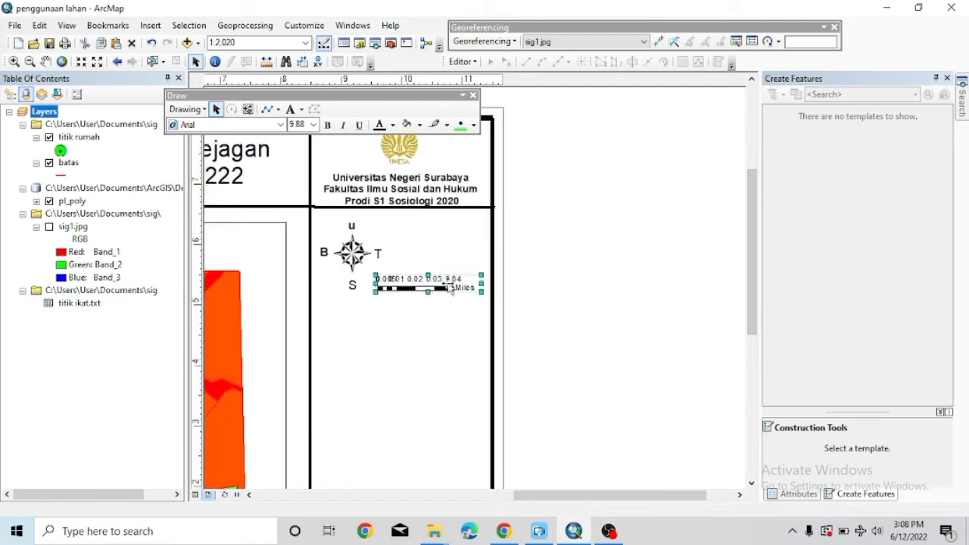
Browse the north arrow styles and close the picker without changes.
{"action": "left_click", "coordinate": [150, 25]}
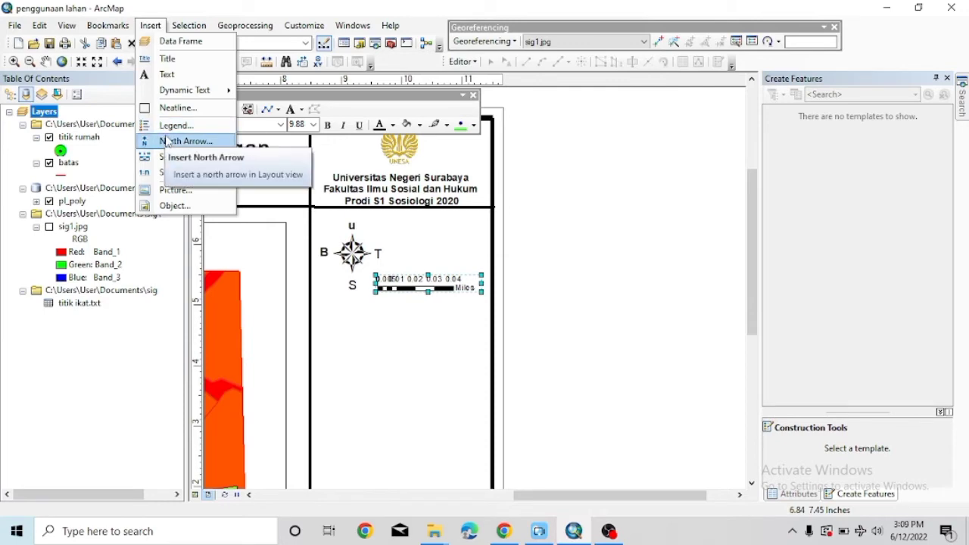
{"action": "left_click", "coordinate": [169, 141]}
{"action": "left_click", "coordinate": [345, 27]}
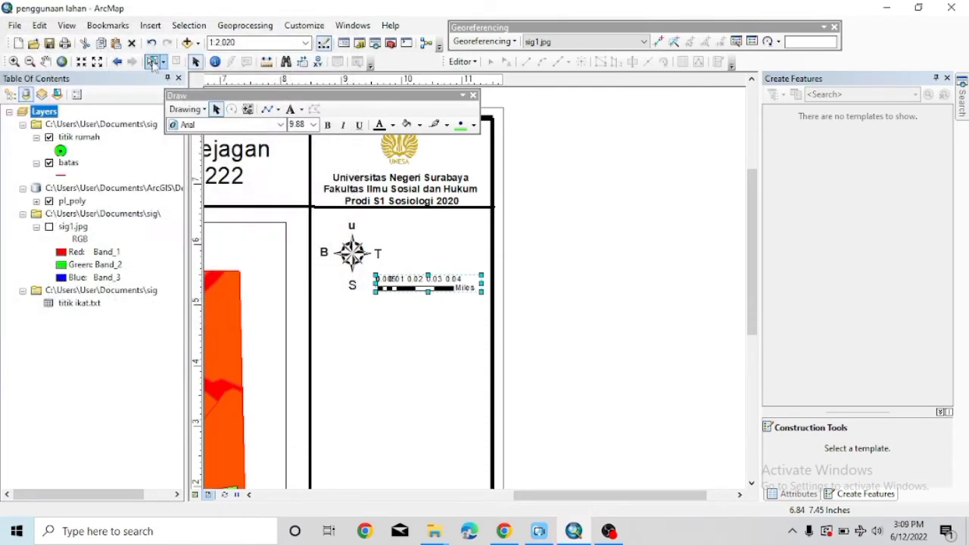
{"action": "left_click", "coordinate": [150, 25]}
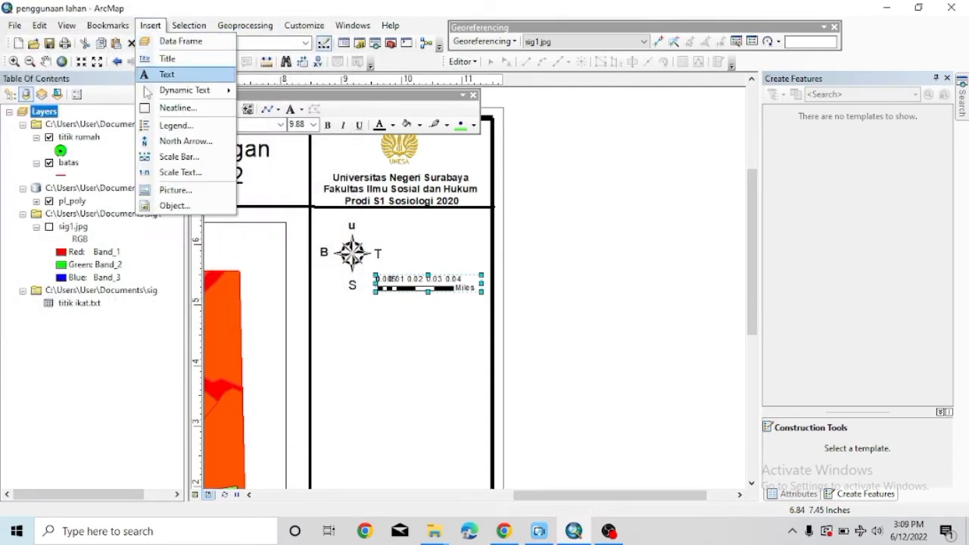
{"action": "left_click", "coordinate": [149, 141]}
{"action": "scroll", "coordinate": [159, 214], "scroll_direction": "down", "scroll_amount": 3}
{"action": "scroll", "coordinate": [159, 214], "scroll_direction": "down", "scroll_amount": 3}
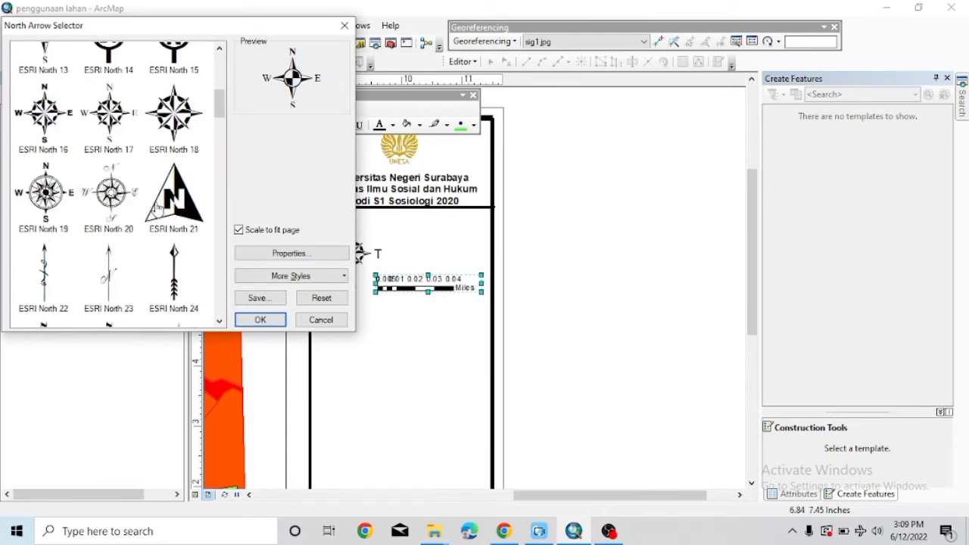
{"action": "left_click", "coordinate": [345, 26]}
Browse the scale bar styles, close the picker unchanged, and restore the window to full screen.
{"action": "left_click", "coordinate": [150, 25]}
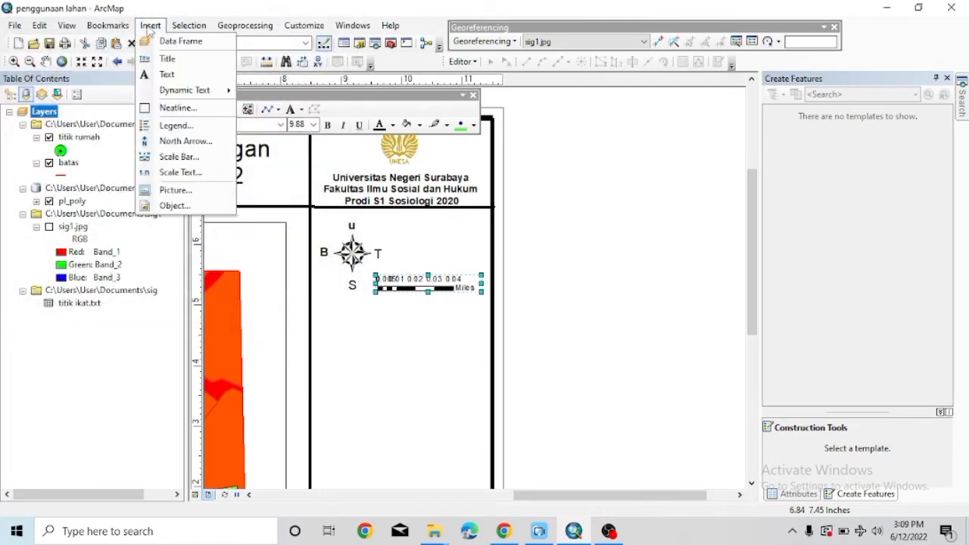
{"action": "left_click", "coordinate": [149, 156]}
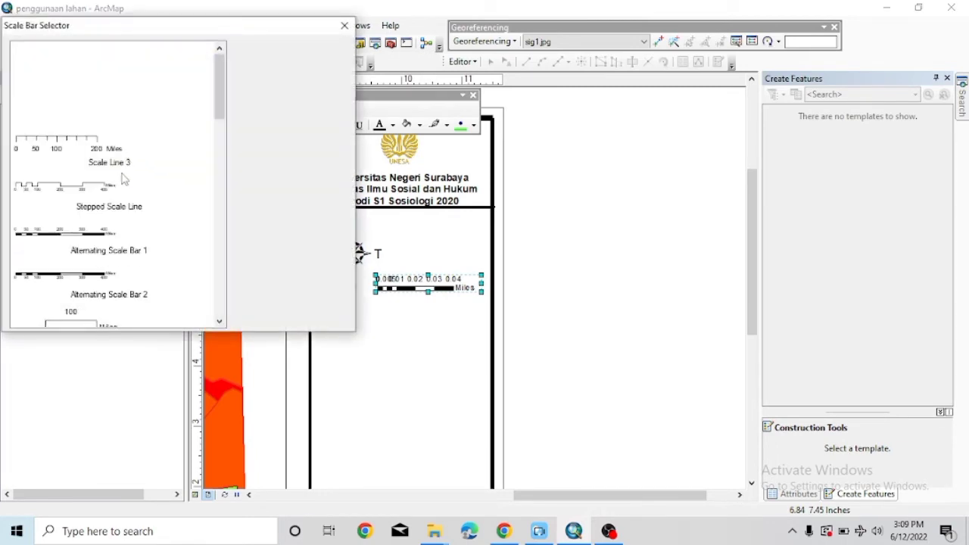
{"action": "scroll", "coordinate": [114, 195], "scroll_direction": "down", "scroll_amount": 5}
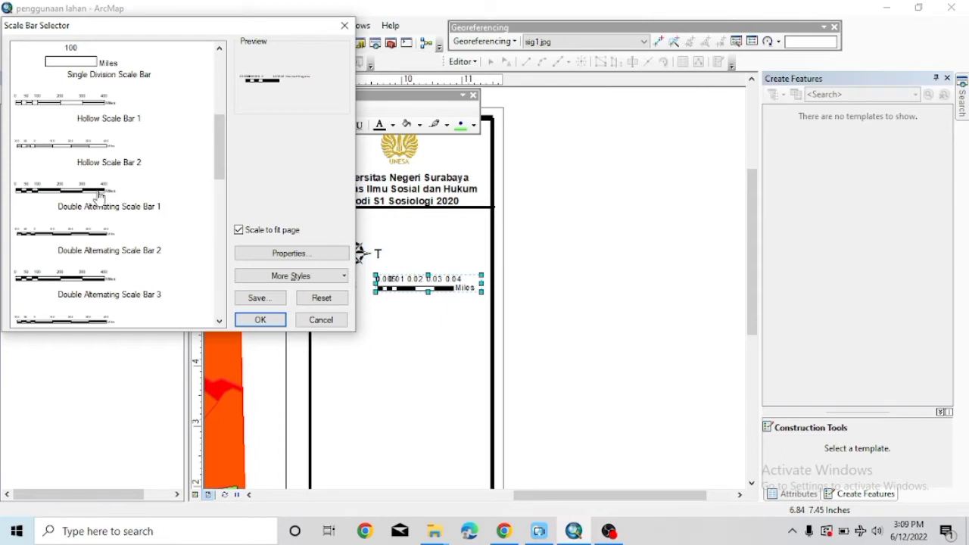
{"action": "scroll", "coordinate": [99, 196], "scroll_direction": "down", "scroll_amount": 10}
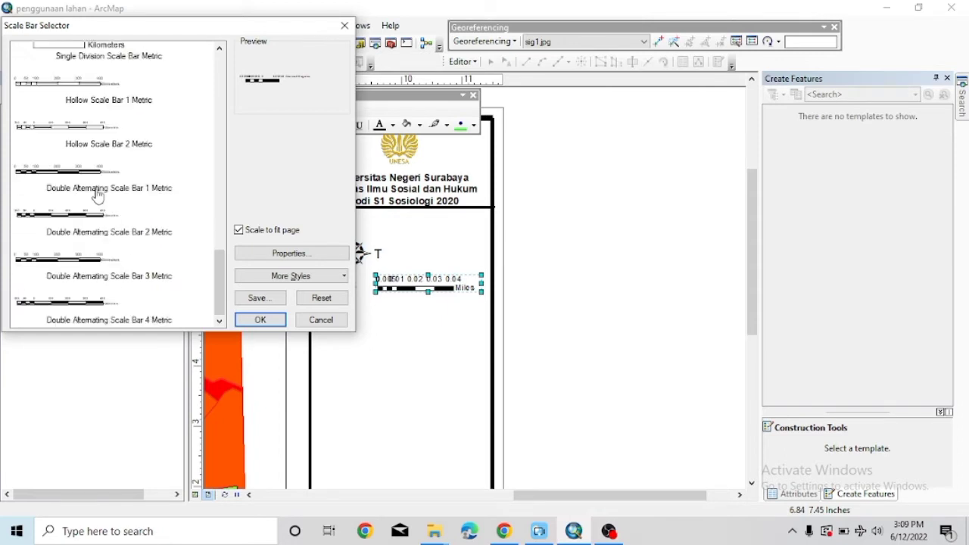
{"action": "left_click_drag", "start_coordinate": [220, 272], "coordinate": [228, 79]}
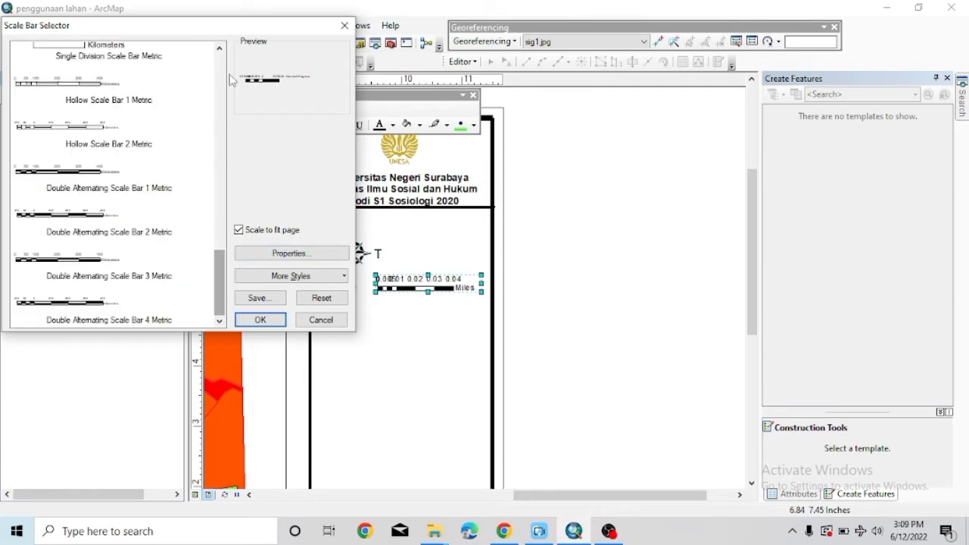
{"action": "left_click", "coordinate": [219, 48]}
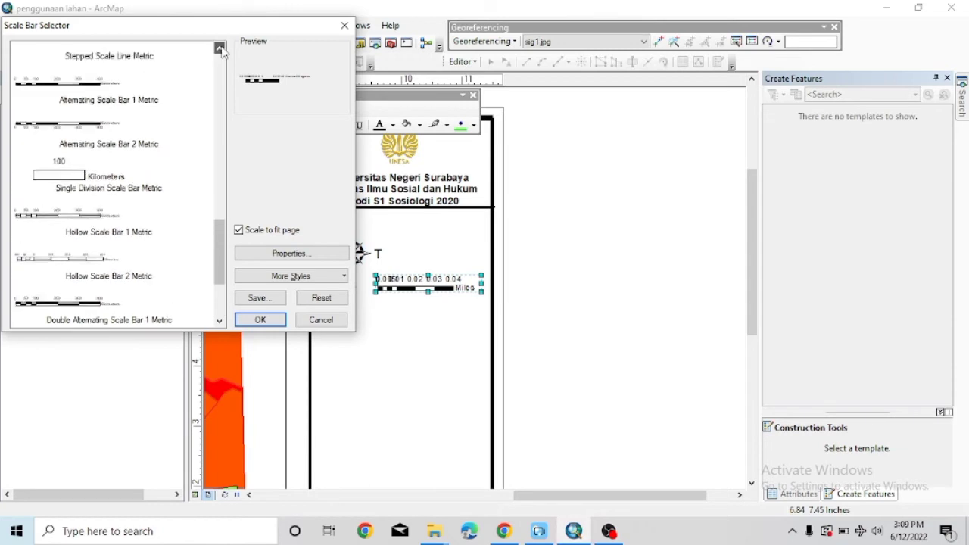
{"action": "left_click_drag", "start_coordinate": [219, 49], "coordinate": [219, 48]}
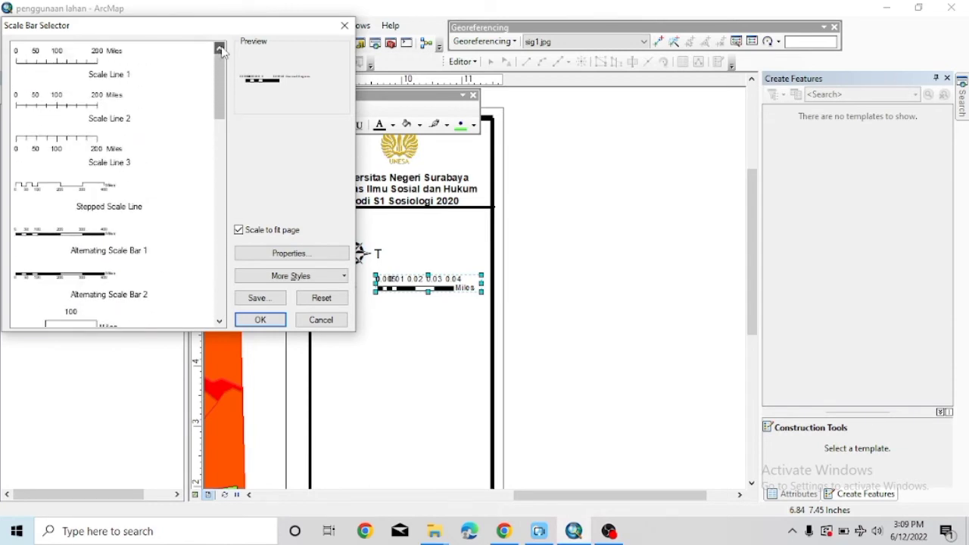
{"action": "left_click", "coordinate": [344, 25]}
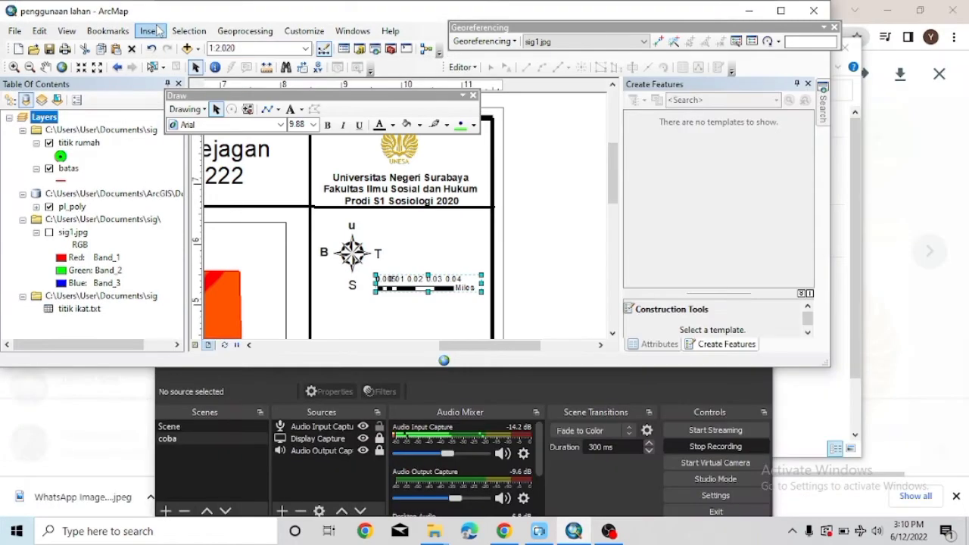
{"action": "left_click", "coordinate": [150, 31]}
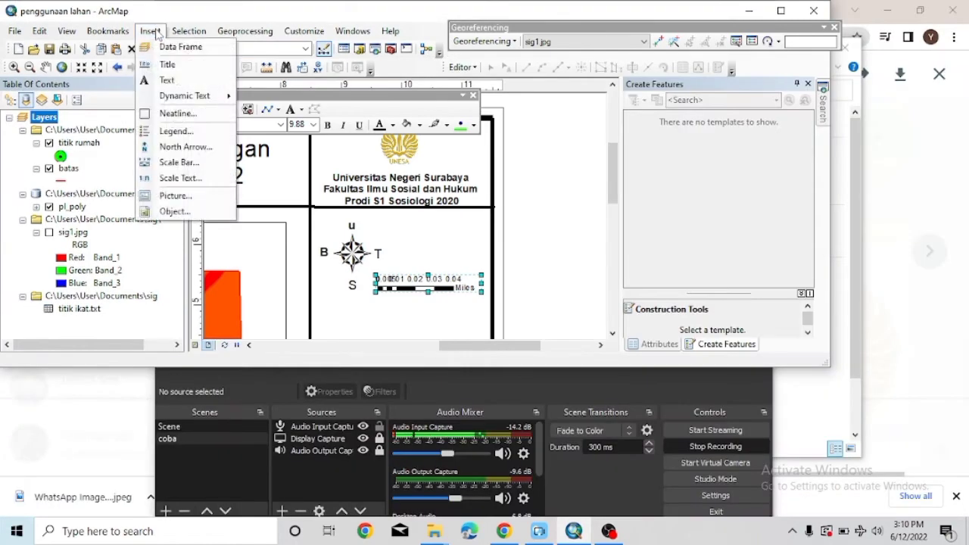
{"action": "left_click", "coordinate": [780, 11]}
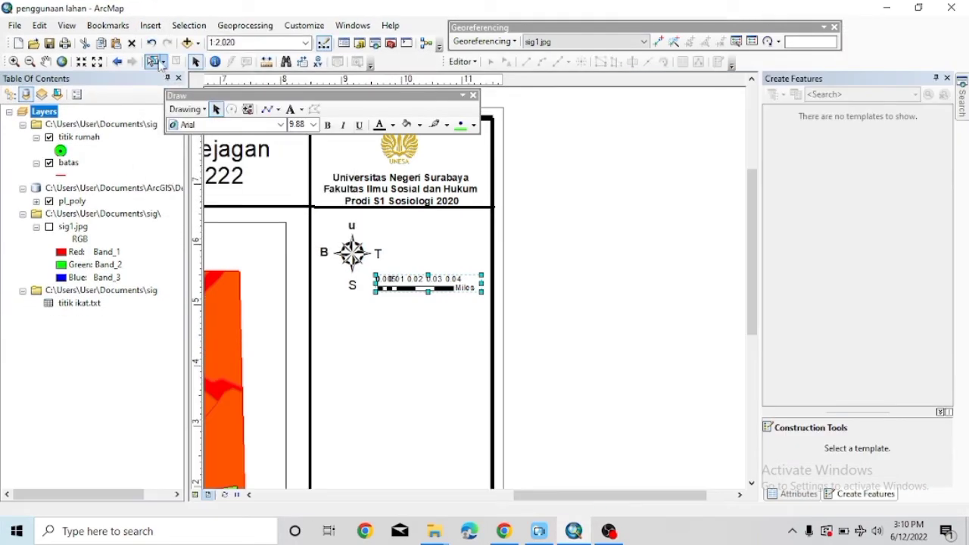
{"action": "left_click", "coordinate": [150, 28]}
Add a text label reading 'Skala 1:2,020' using the current map scale.
{"action": "left_click", "coordinate": [164, 74]}
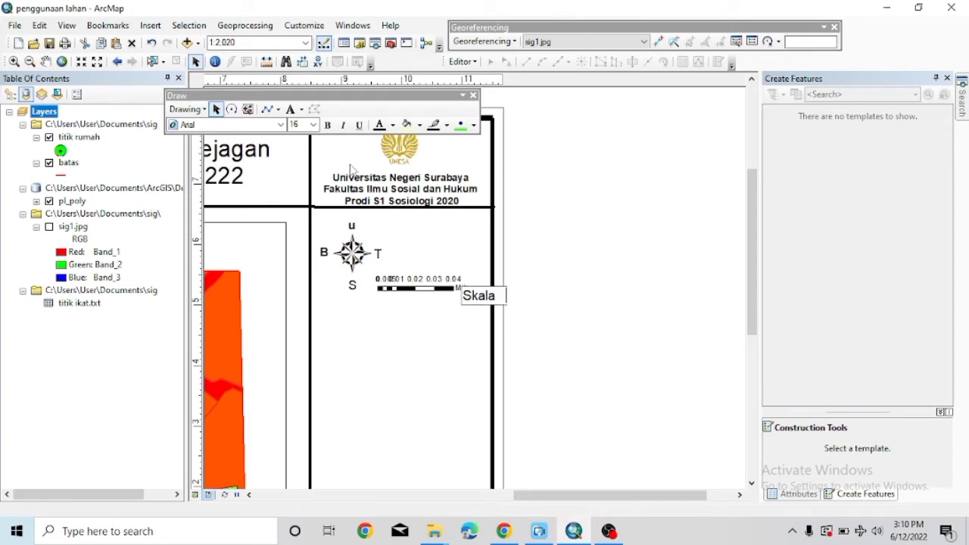
{"action": "left_click", "coordinate": [237, 43]}
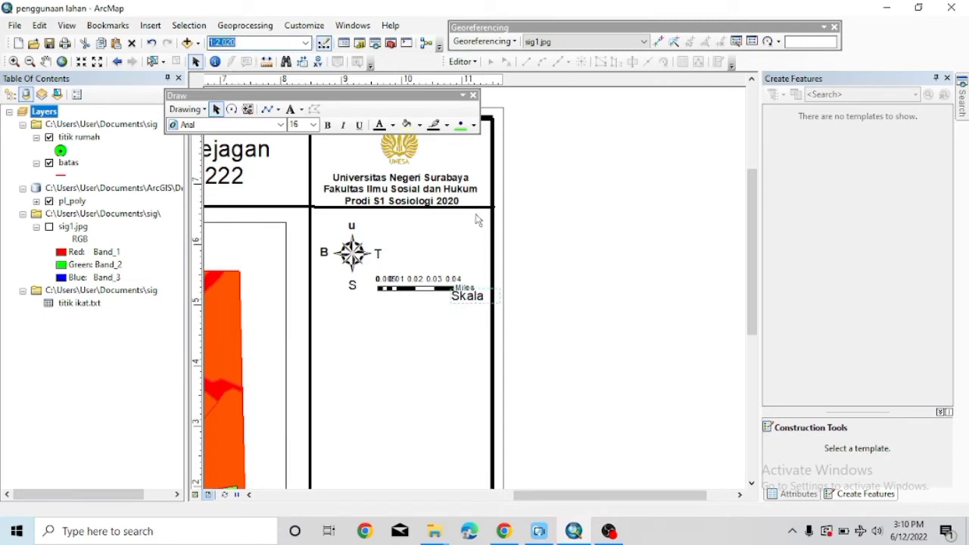
{"action": "left_click", "coordinate": [488, 298]}
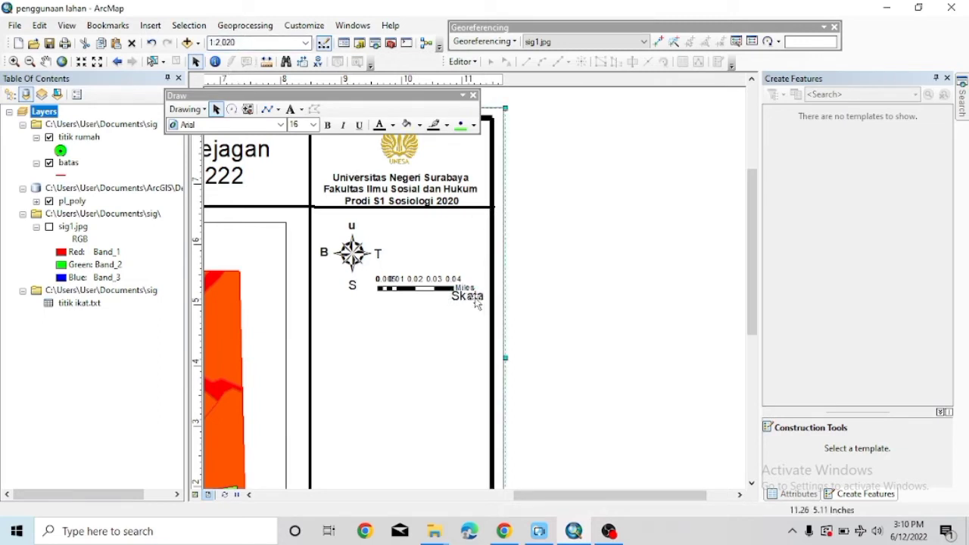
{"action": "double_click", "coordinate": [477, 303]}
{"action": "left_click", "coordinate": [404, 191]}
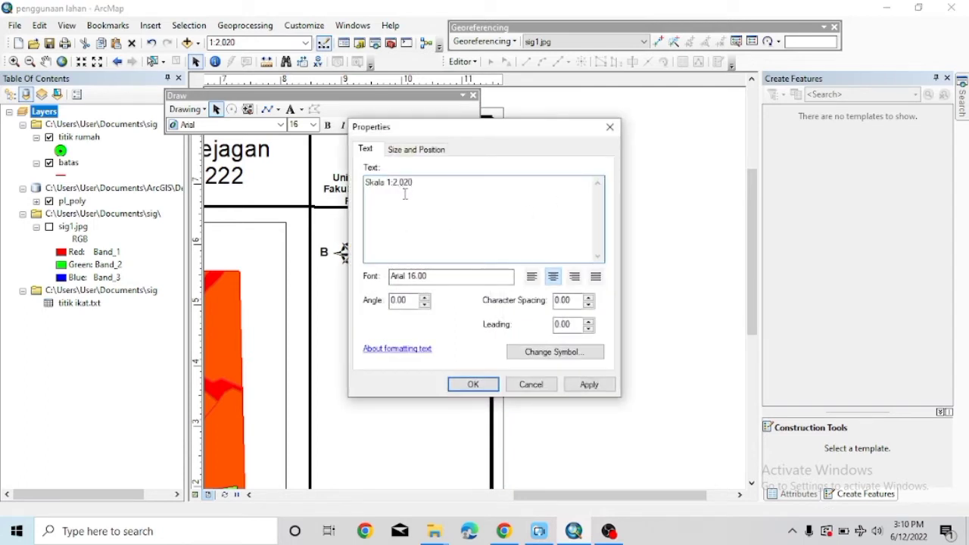
{"action": "left_click", "coordinate": [473, 383]}
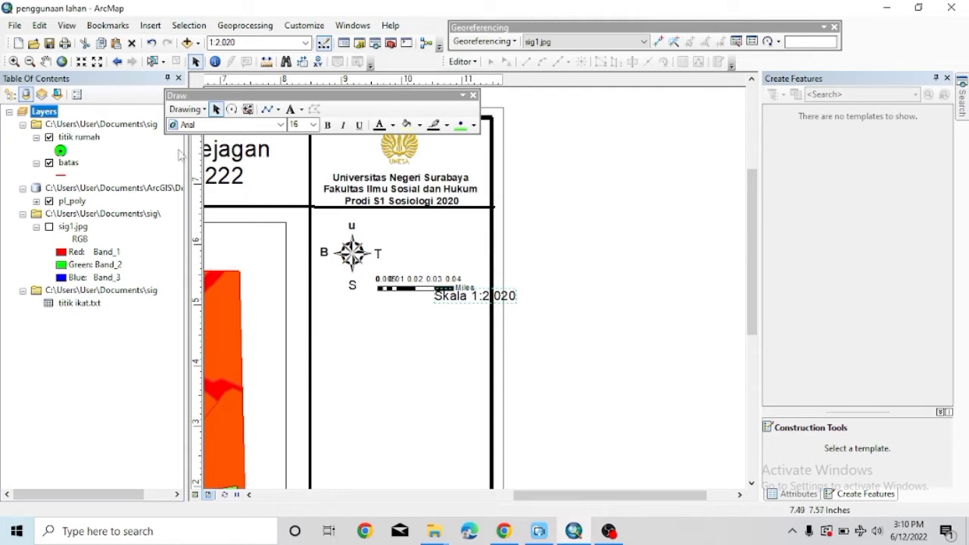
Make the Skala label bold at size 14 and move it above the scale bar.
{"action": "left_click", "coordinate": [313, 125]}
{"action": "left_click", "coordinate": [298, 178]}
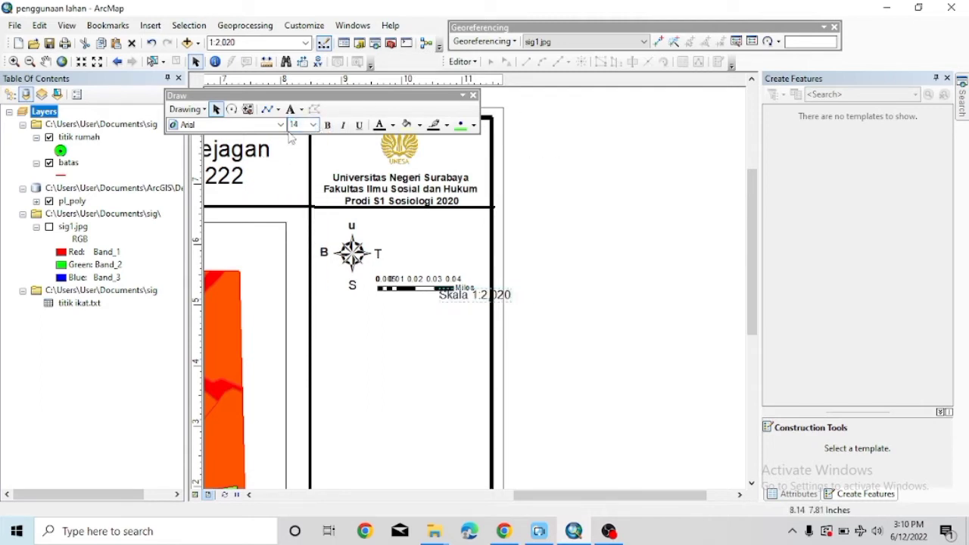
{"action": "left_click_drag", "start_coordinate": [451, 295], "coordinate": [412, 281]}
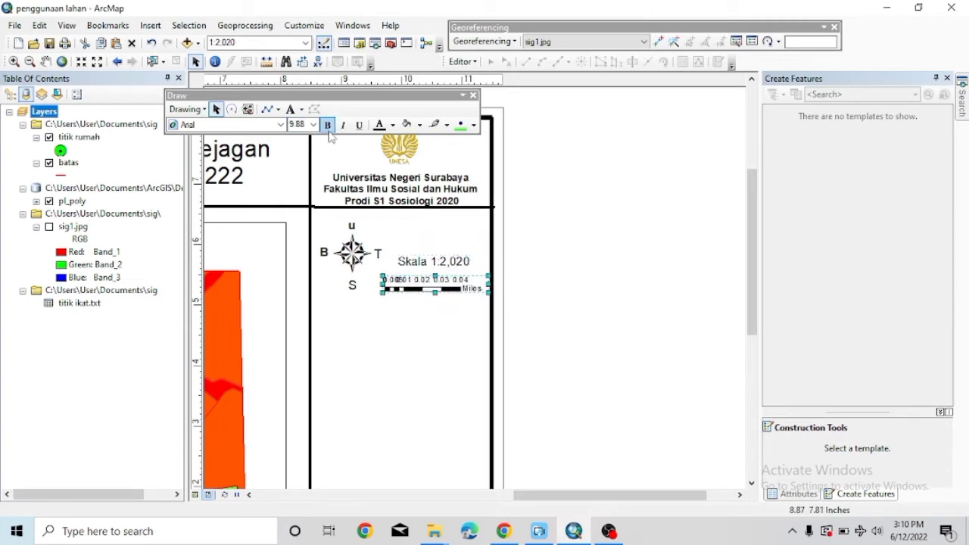
{"action": "left_click", "coordinate": [405, 263]}
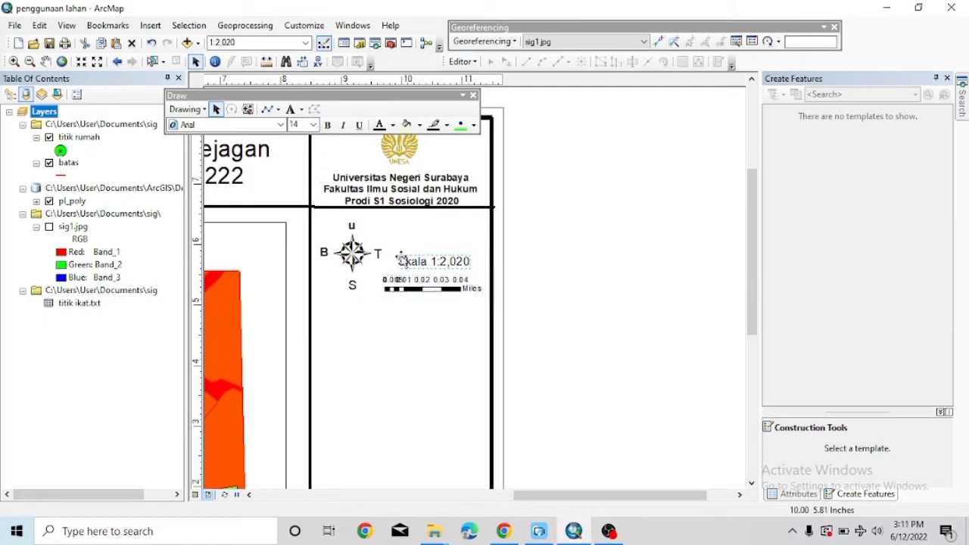
{"action": "left_click", "coordinate": [328, 127]}
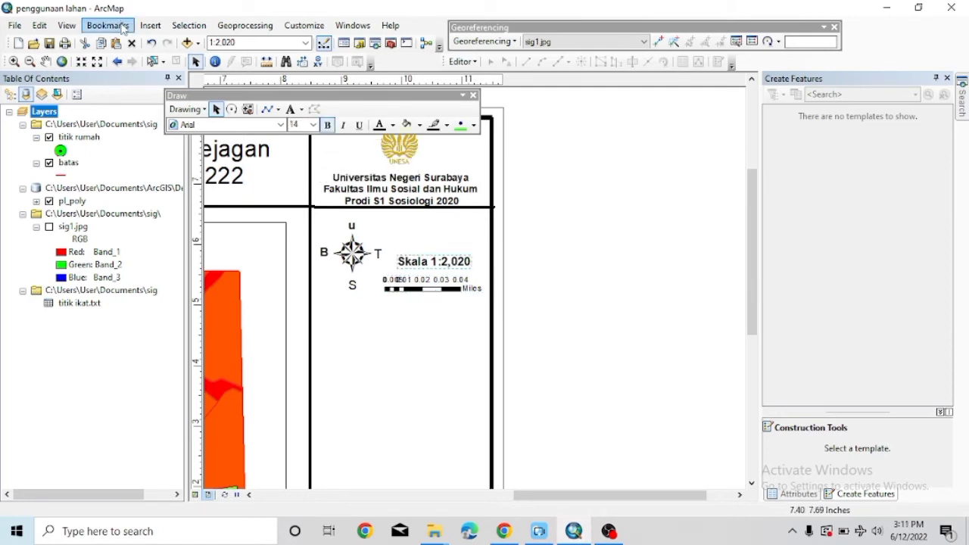
Draw a horizontal line across the side panel and set its width to 8.
{"action": "left_click", "coordinate": [267, 110]}
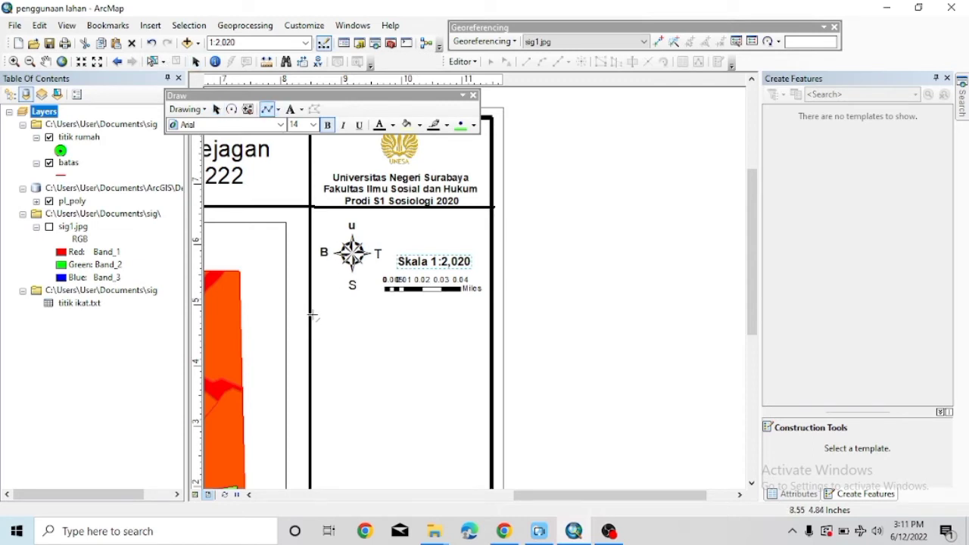
{"action": "left_click", "coordinate": [311, 313]}
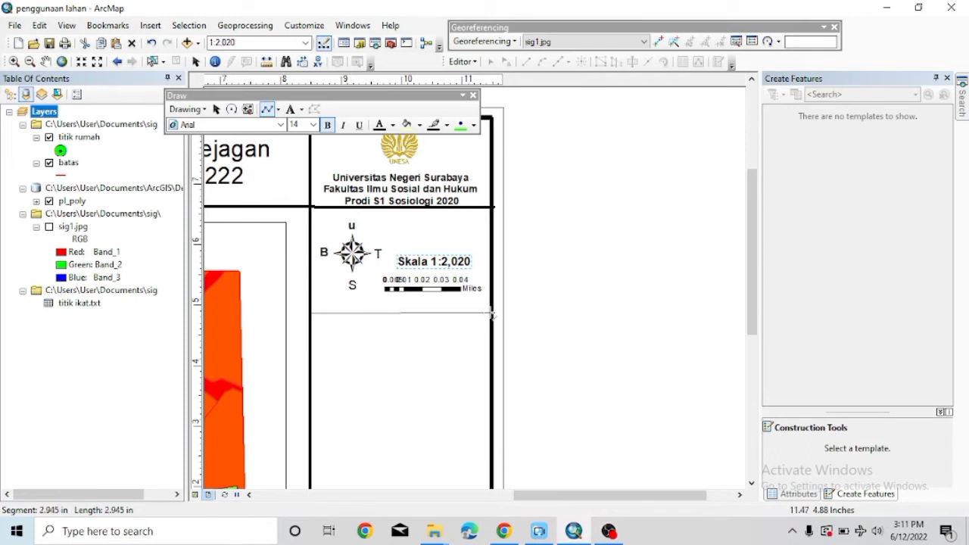
{"action": "double_click", "coordinate": [490, 314]}
{"action": "right_click", "coordinate": [492, 313]}
{"action": "left_click", "coordinate": [515, 300]}
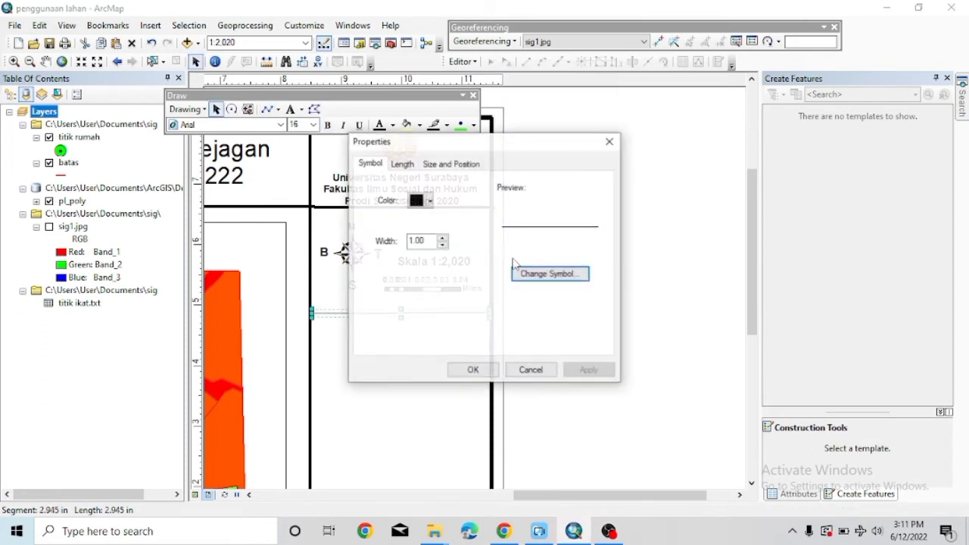
{"action": "double_click", "coordinate": [438, 241]}
{"action": "type", "text": "8"}
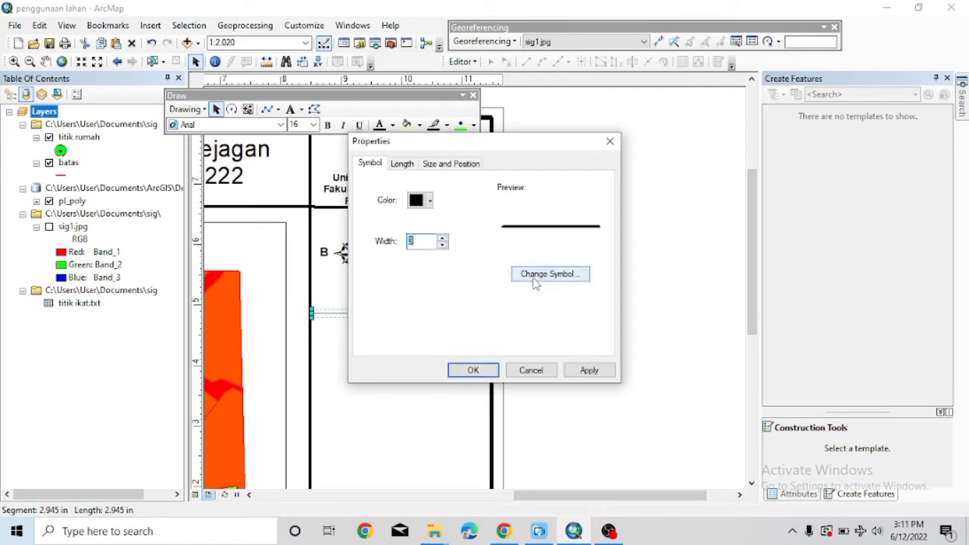
{"action": "left_click", "coordinate": [473, 370]}
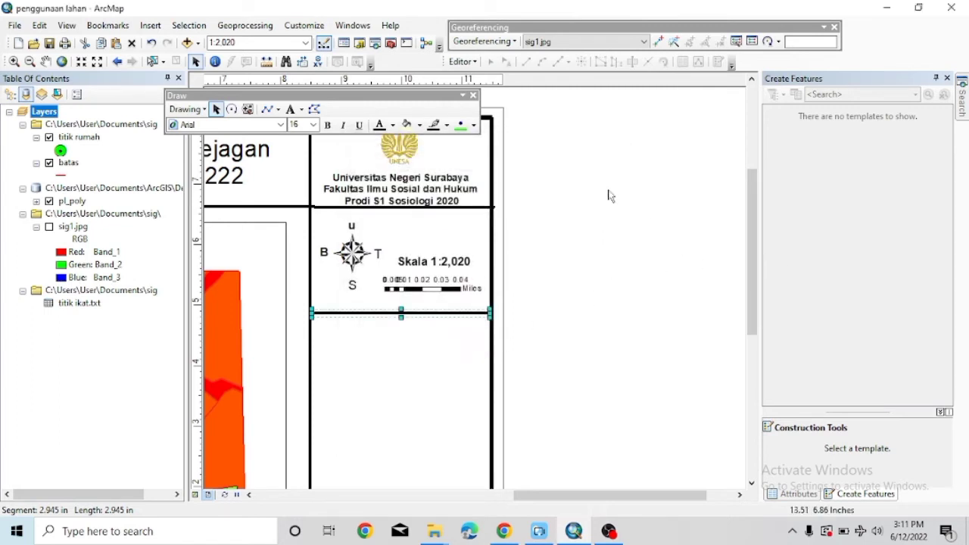
{"action": "left_click", "coordinate": [149, 25]}
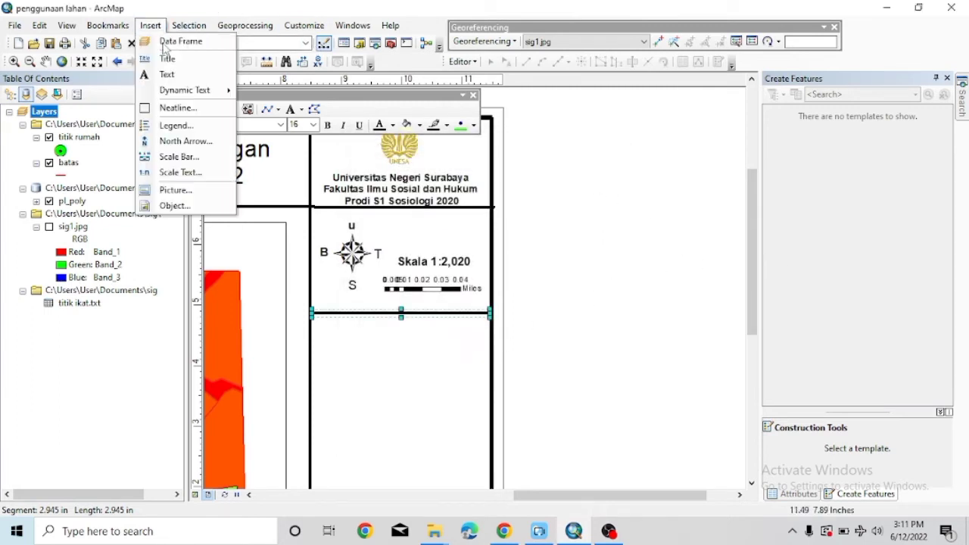
Create a legend with titik rumah, batas and the pl_poly classes via the Legend Wizard.
{"action": "left_click", "coordinate": [164, 127]}
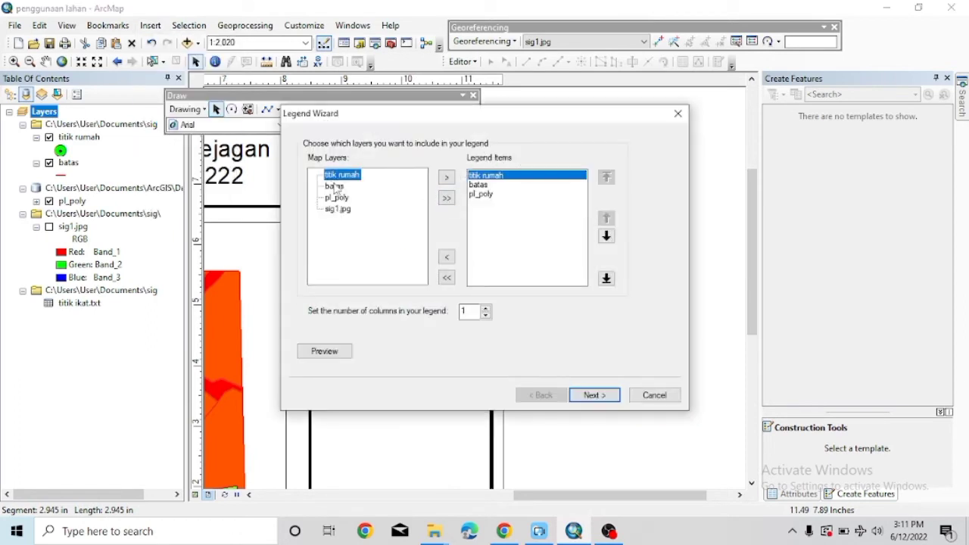
{"action": "left_click", "coordinate": [334, 187]}
{"action": "left_click", "coordinate": [345, 209]}
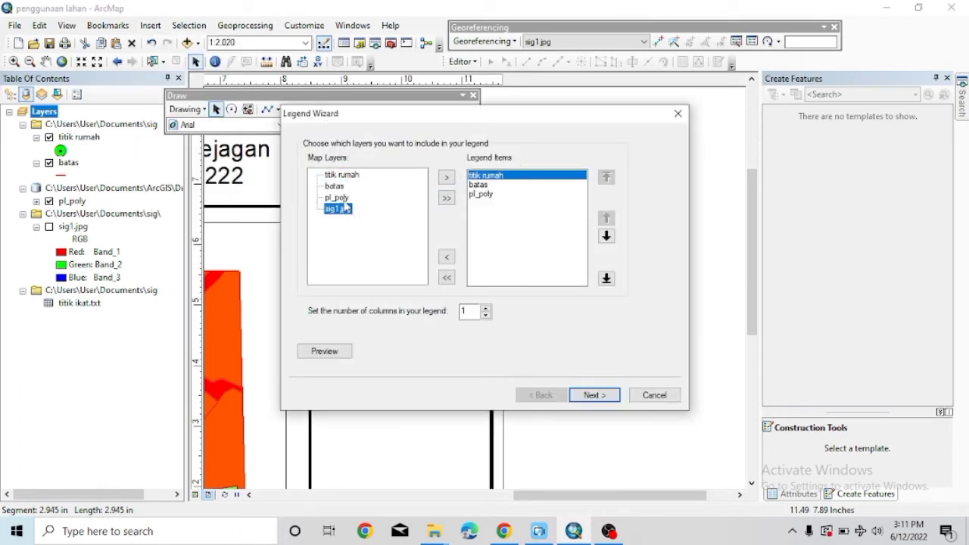
{"action": "left_click", "coordinate": [477, 185]}
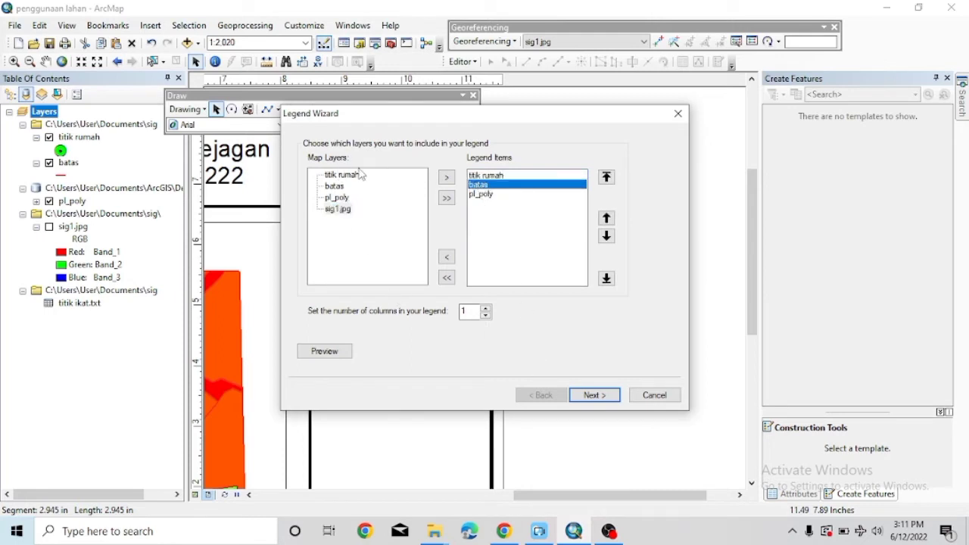
{"action": "left_click", "coordinate": [485, 175]}
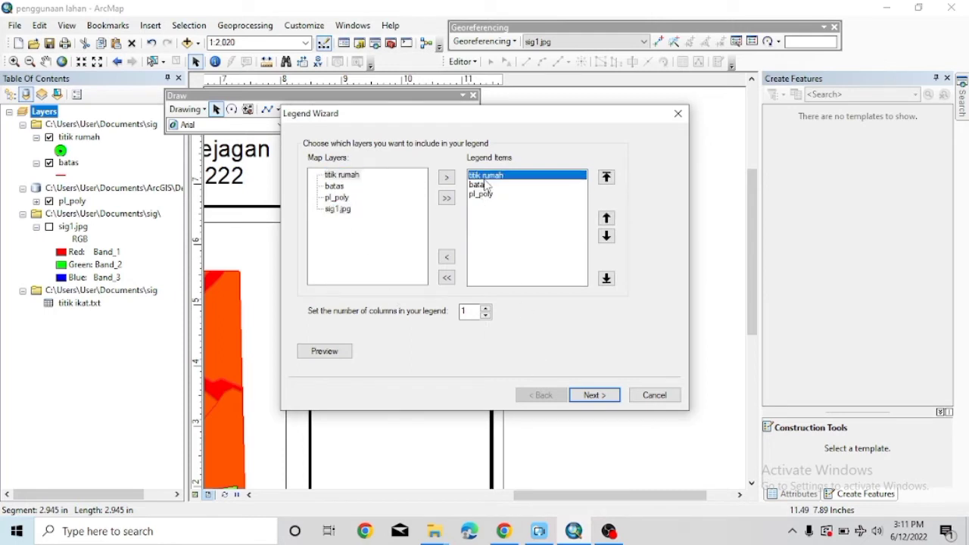
{"action": "left_click", "coordinate": [594, 395]}
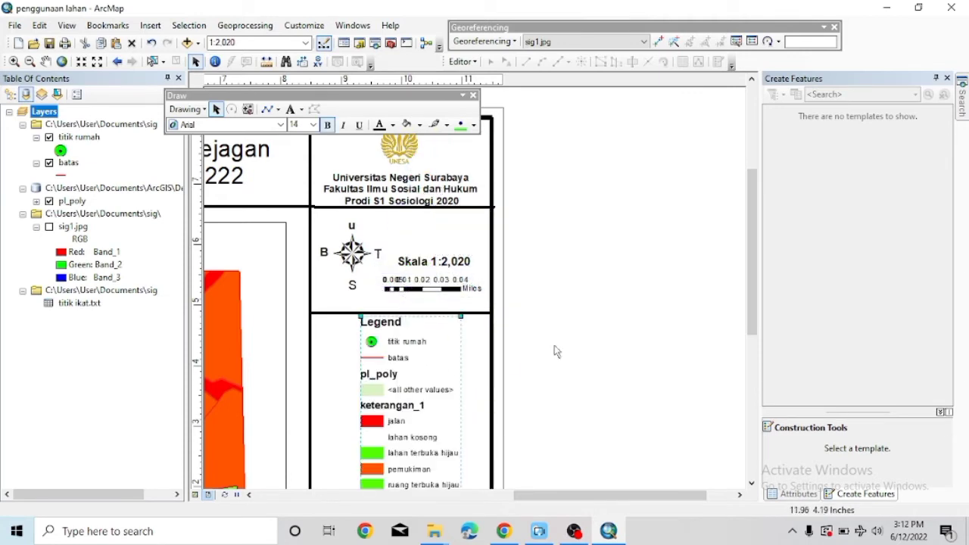
Shrink the legend into the side panel and move the Draw toolbar off the title.
{"action": "left_click_drag", "start_coordinate": [751, 303], "coordinate": [750, 367]}
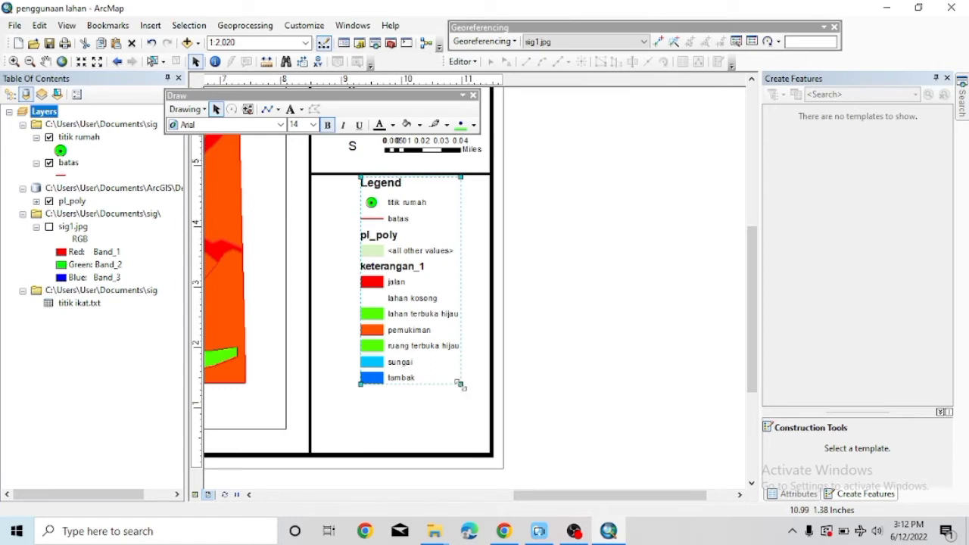
{"action": "mouse_move", "coordinate": [461, 385]}
{"action": "left_mouse_down"}
{"action": "mouse_move", "coordinate": [449, 346]}
{"action": "mouse_move", "coordinate": [476, 315]}
{"action": "left_mouse_up"}
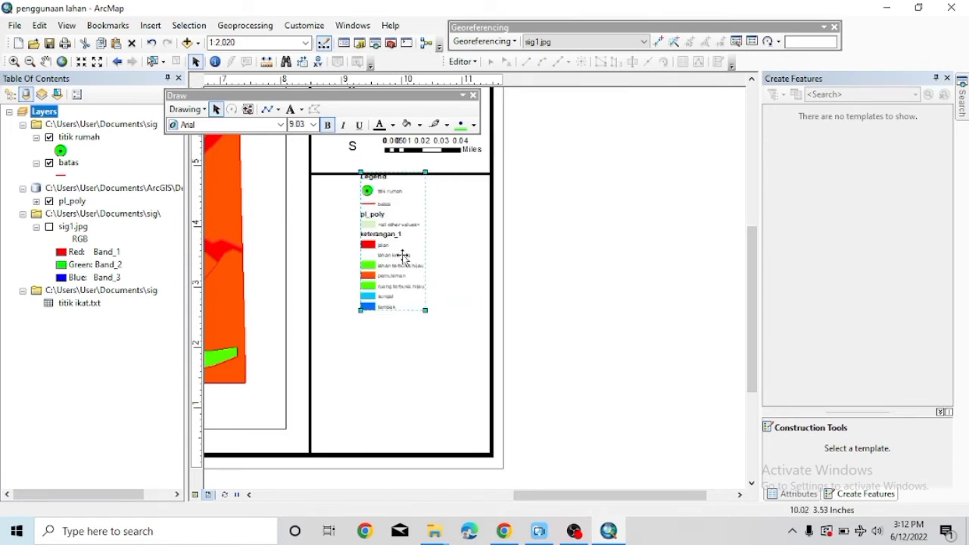
{"action": "mouse_move", "coordinate": [402, 258]}
{"action": "left_mouse_down"}
{"action": "mouse_move", "coordinate": [384, 270]}
{"action": "mouse_move", "coordinate": [414, 257]}
{"action": "left_mouse_up"}
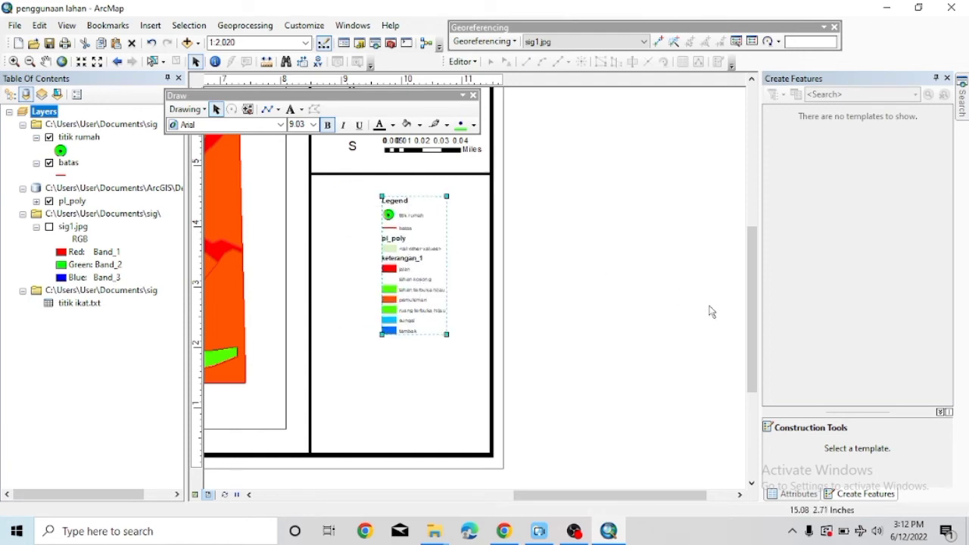
{"action": "left_click_drag", "start_coordinate": [760, 346], "coordinate": [750, 321]}
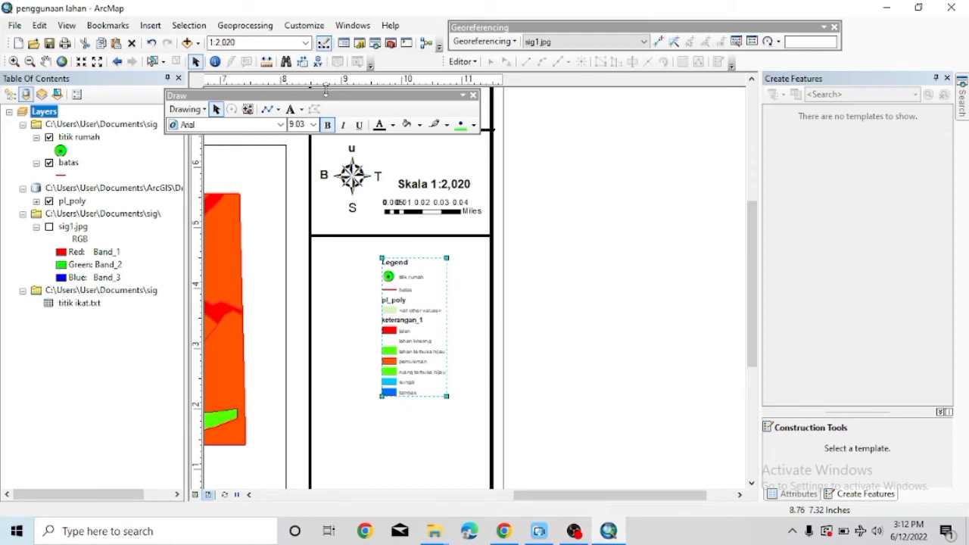
{"action": "left_click_drag", "start_coordinate": [325, 89], "coordinate": [317, 43]}
{"action": "left_click_drag", "start_coordinate": [291, 95], "coordinate": [370, 95]}
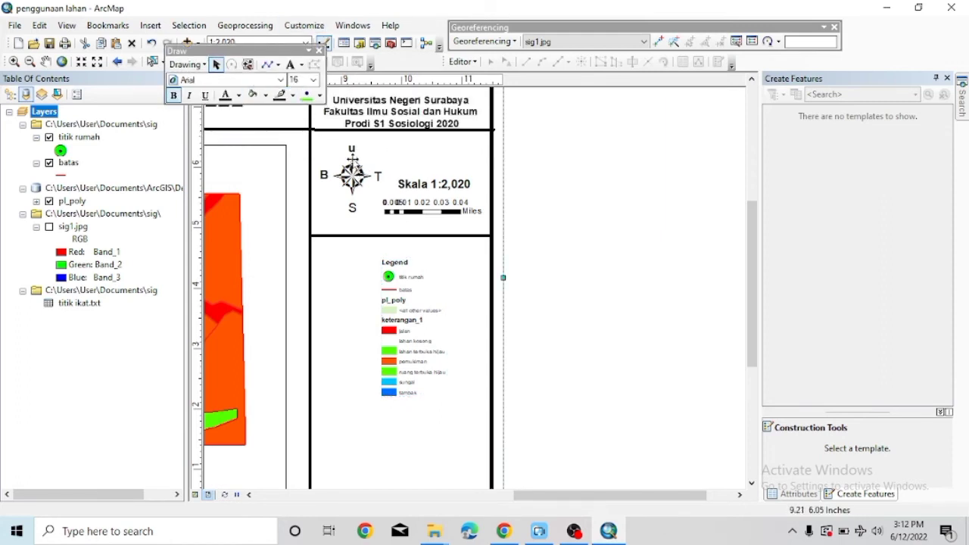
Reduce the Skala 1:2,020 label's font size and raise it and the scale bar beside the north arrow.
{"action": "double_click", "coordinate": [354, 159]}
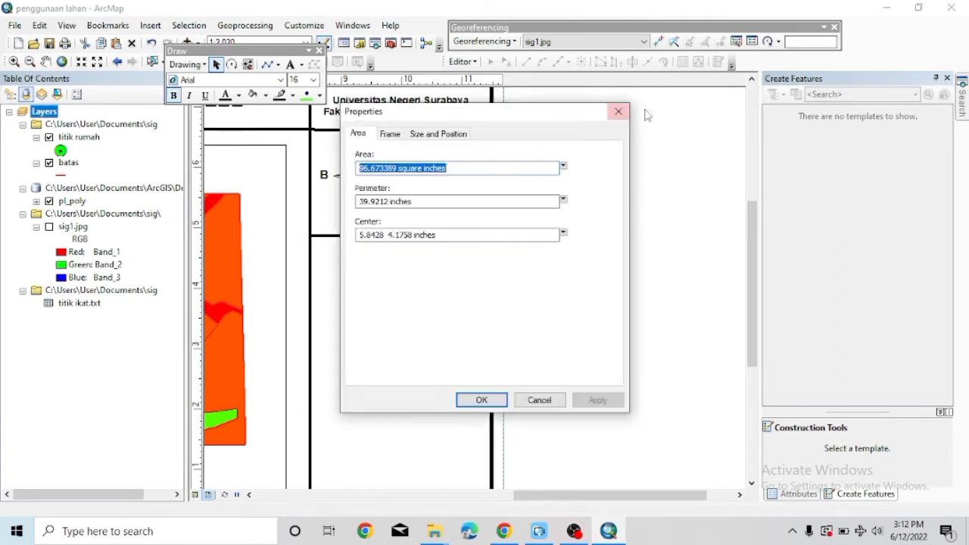
{"action": "left_click", "coordinate": [617, 112]}
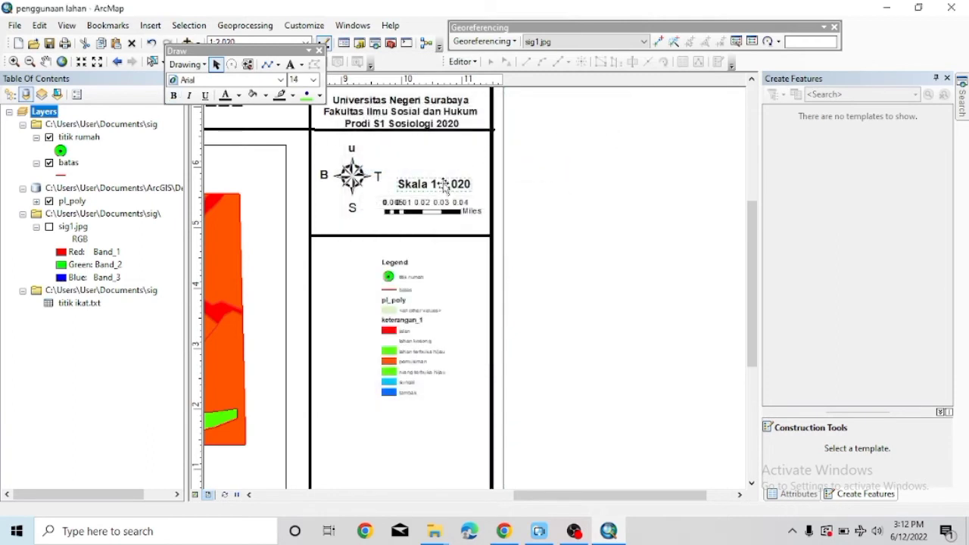
{"action": "right_click", "coordinate": [446, 184]}
{"action": "left_click", "coordinate": [312, 80]}
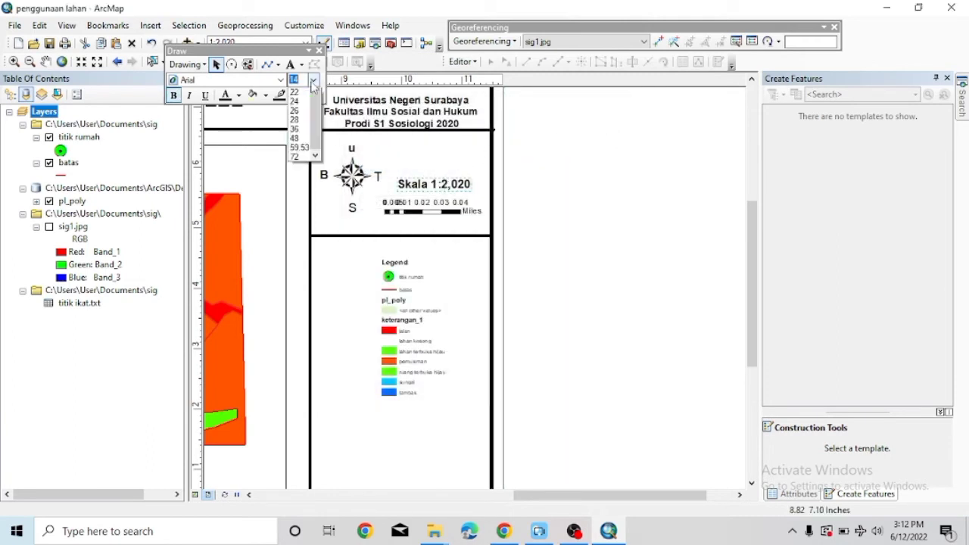
{"action": "left_click", "coordinate": [297, 132]}
{"action": "left_click_drag", "start_coordinate": [427, 185], "coordinate": [428, 171]}
{"action": "left_click_drag", "start_coordinate": [414, 215], "coordinate": [419, 193]}
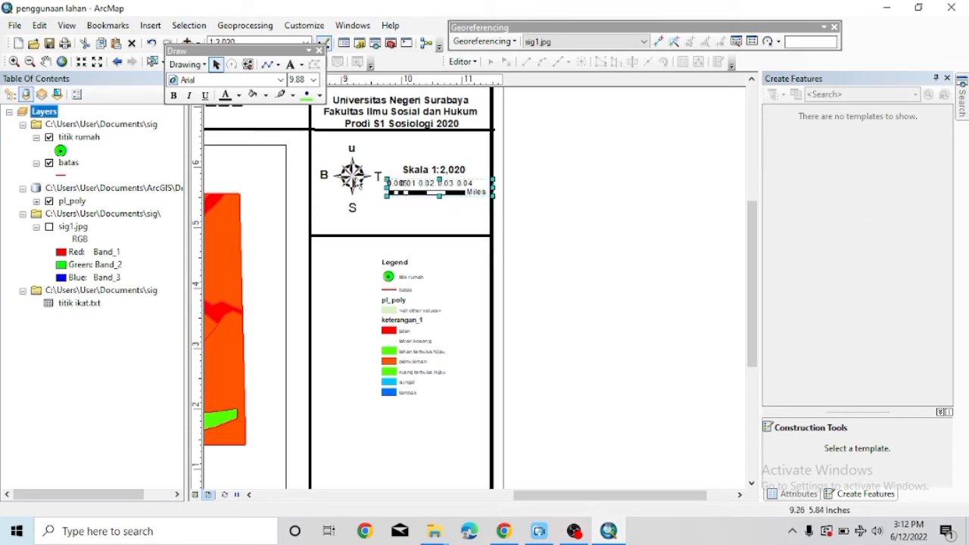
Nudge the side panel frame's right edge slightly.
{"action": "double_click", "coordinate": [564, 134]}
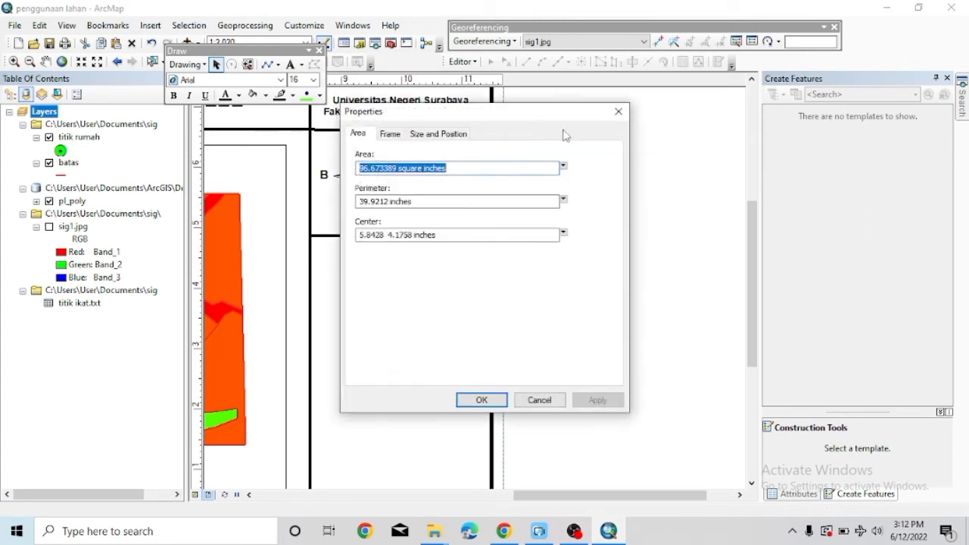
{"action": "left_click", "coordinate": [619, 112]}
{"action": "left_click_drag", "start_coordinate": [354, 149], "coordinate": [351, 150]}
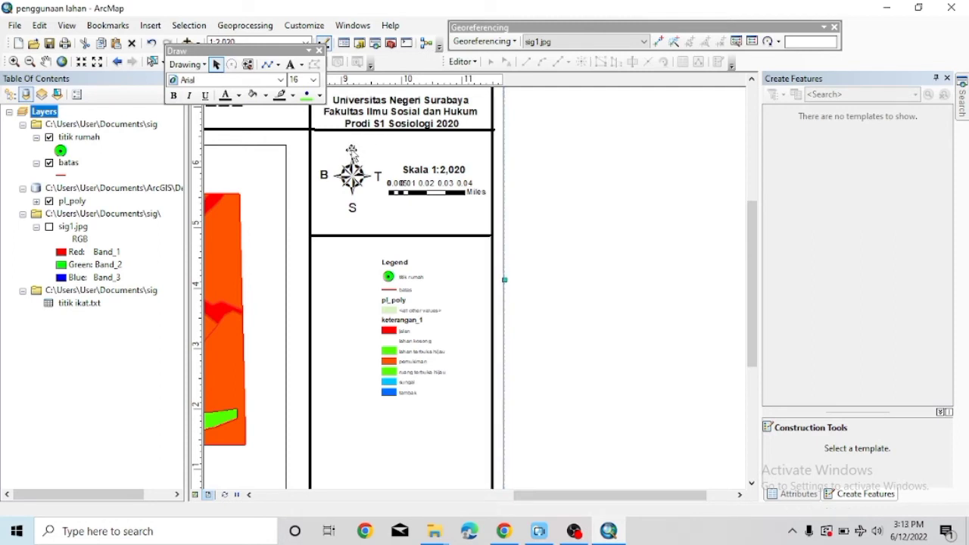
Select the horizontal divider under the compass-and-scale block and delete it from the layout.
{"action": "right_click", "coordinate": [348, 231]}
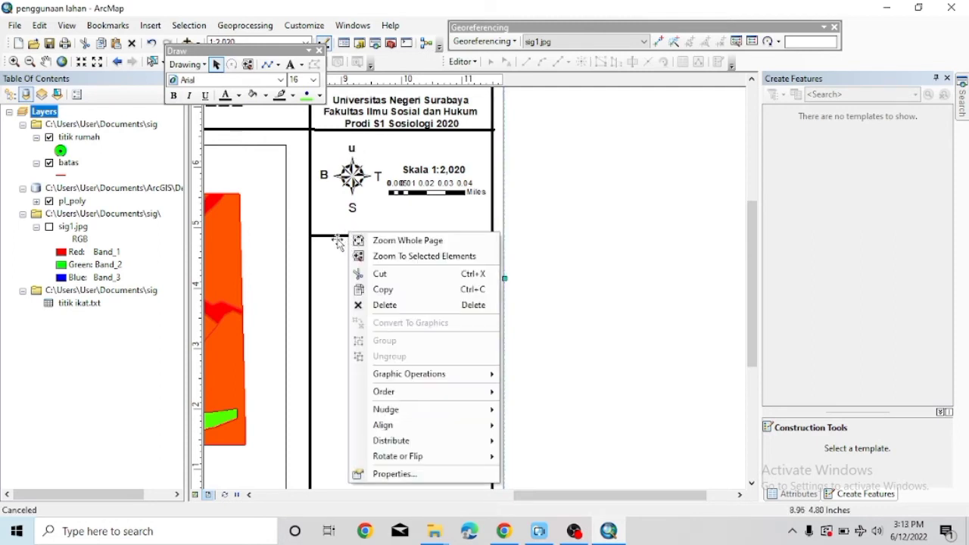
{"action": "left_click", "coordinate": [338, 239]}
{"action": "double_click", "coordinate": [338, 237]}
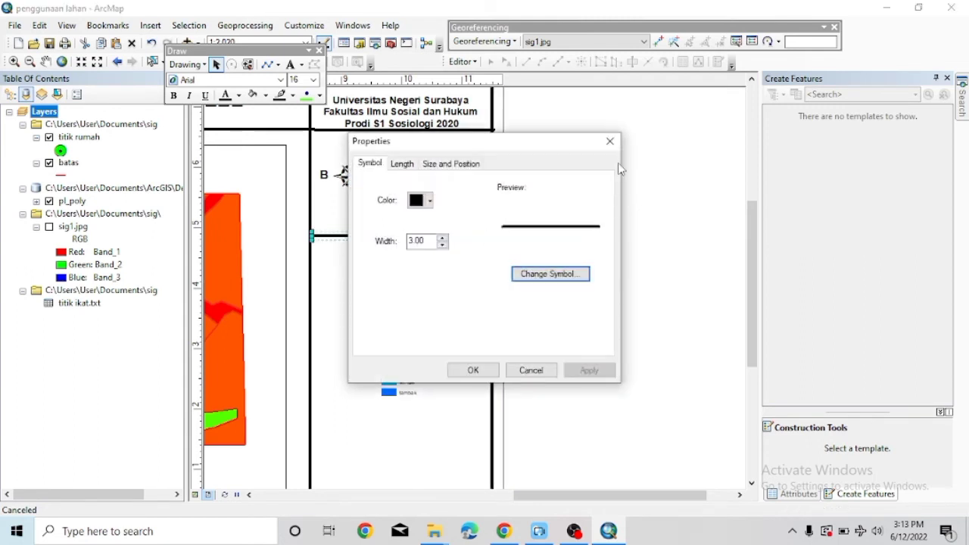
{"action": "left_click", "coordinate": [609, 142]}
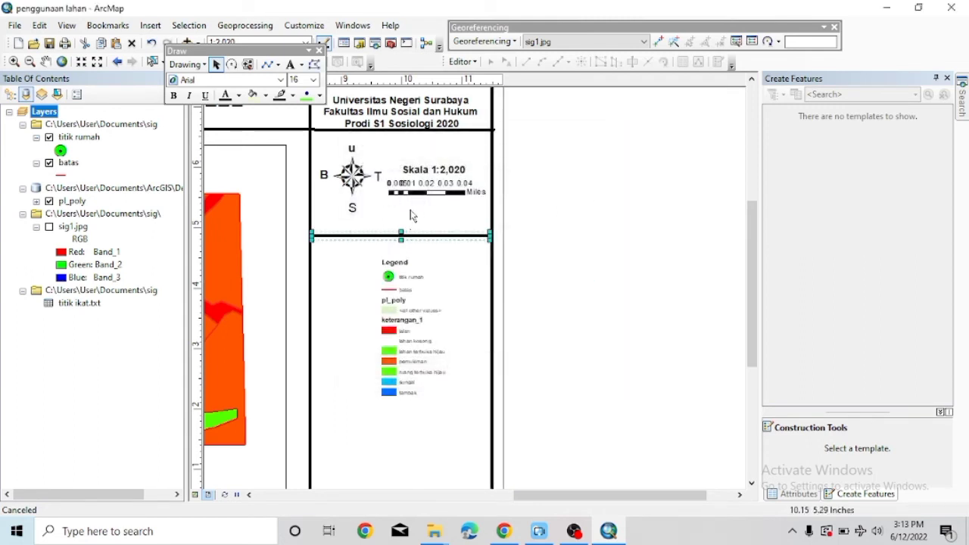
{"action": "left_click", "coordinate": [409, 230]}
{"action": "double_click", "coordinate": [408, 236]}
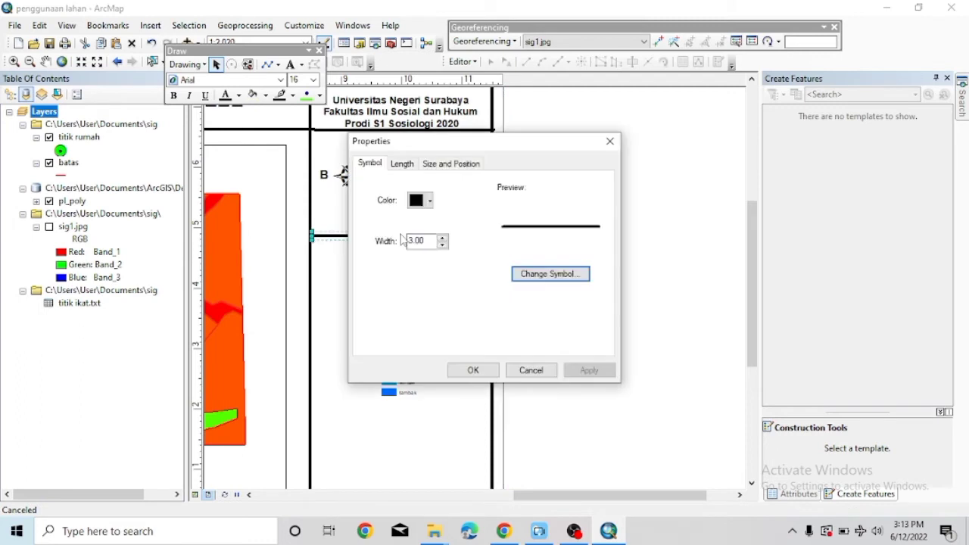
{"action": "left_click", "coordinate": [608, 140]}
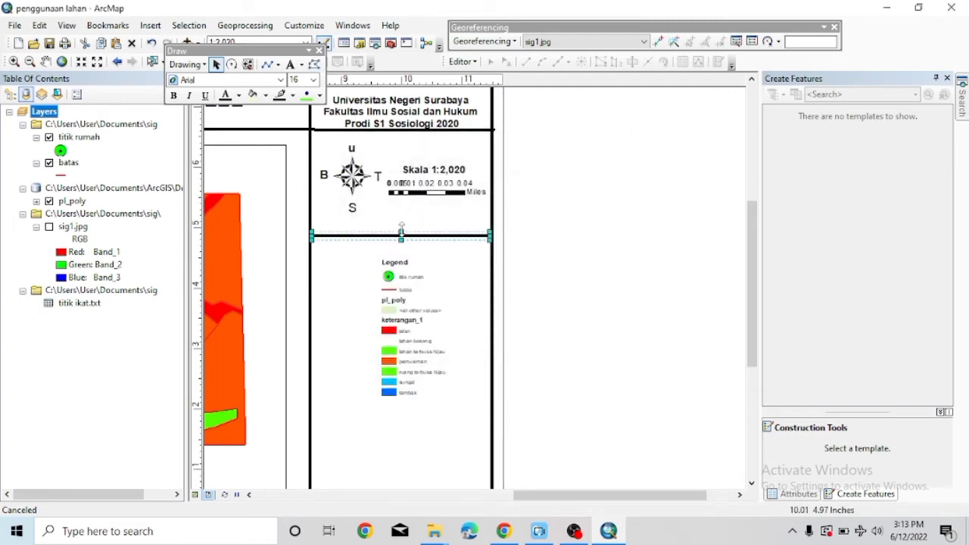
{"action": "left_click_drag", "start_coordinate": [401, 226], "coordinate": [402, 207]}
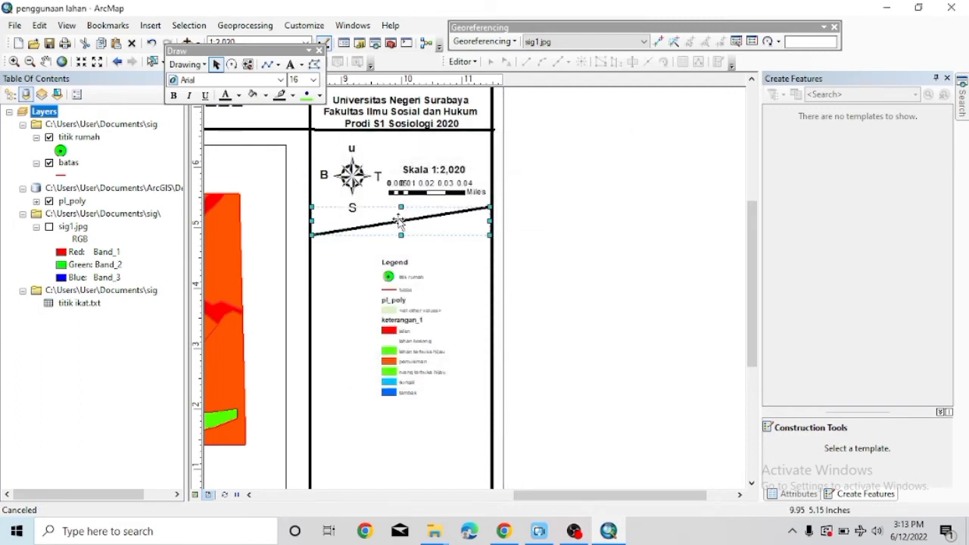
{"action": "right_click", "coordinate": [400, 220]}
{"action": "left_click", "coordinate": [421, 278]}
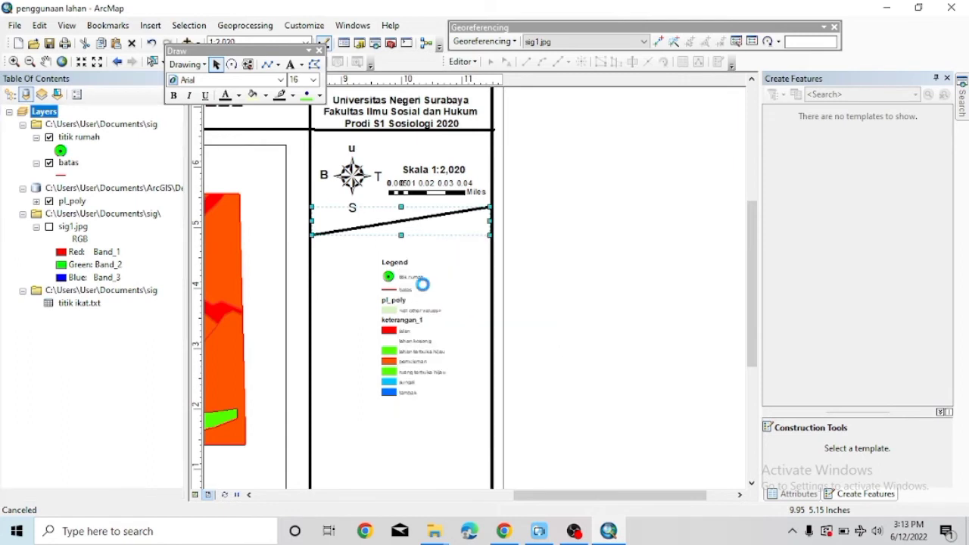
{"action": "double_click", "coordinate": [353, 179]}
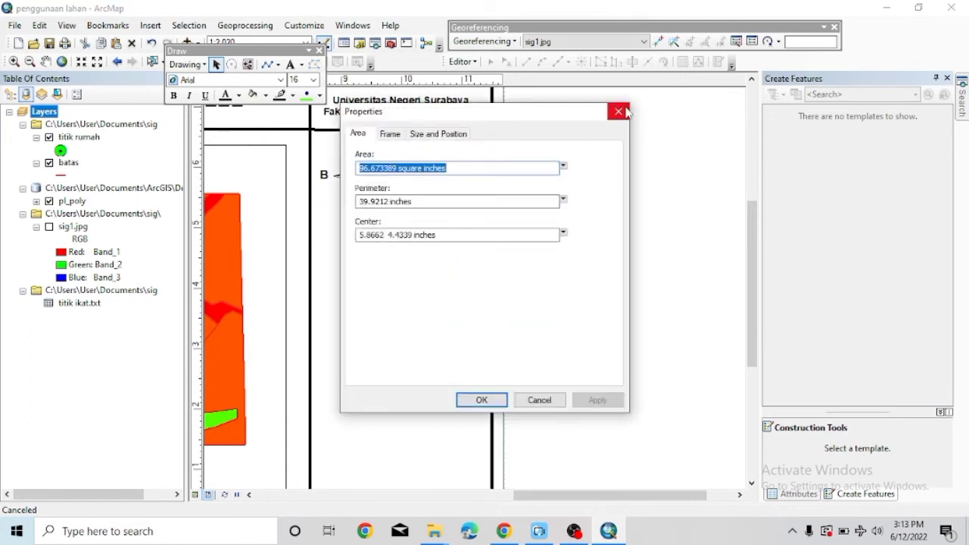
Move the north arrow up above the scale text.
{"action": "left_click", "coordinate": [622, 111]}
{"action": "double_click", "coordinate": [355, 152]}
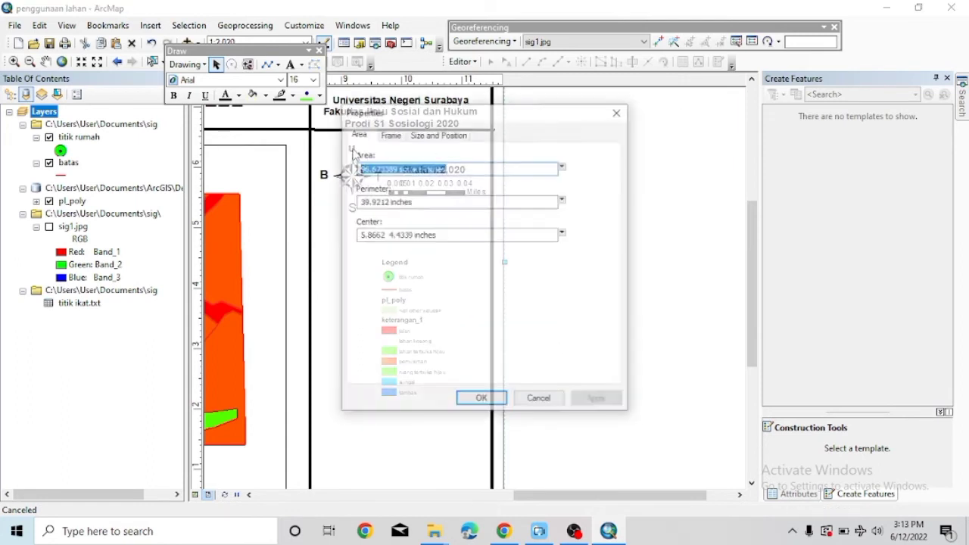
{"action": "left_click", "coordinate": [618, 113]}
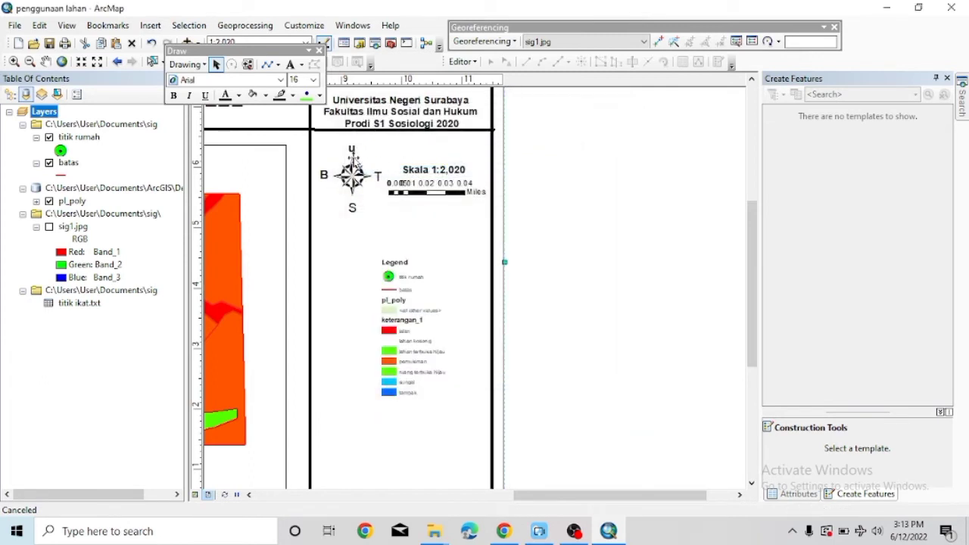
{"action": "double_click", "coordinate": [352, 176]}
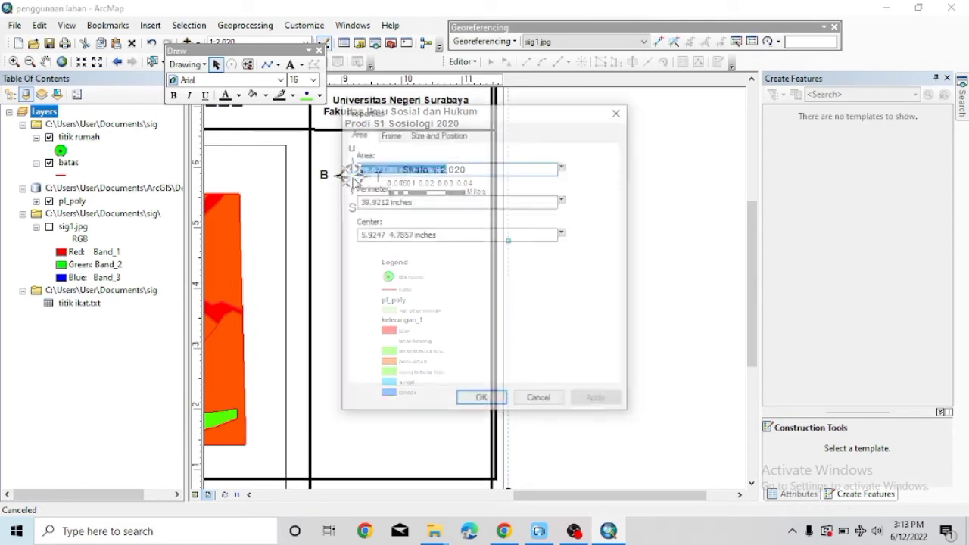
{"action": "left_click", "coordinate": [621, 111]}
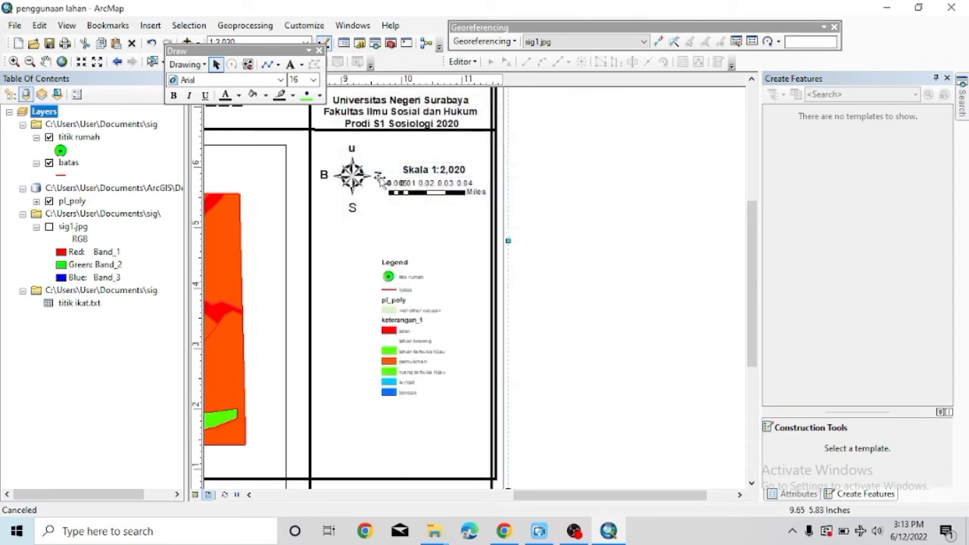
{"action": "left_click", "coordinate": [352, 175]}
{"action": "left_click_drag", "start_coordinate": [355, 154], "coordinate": [398, 141]}
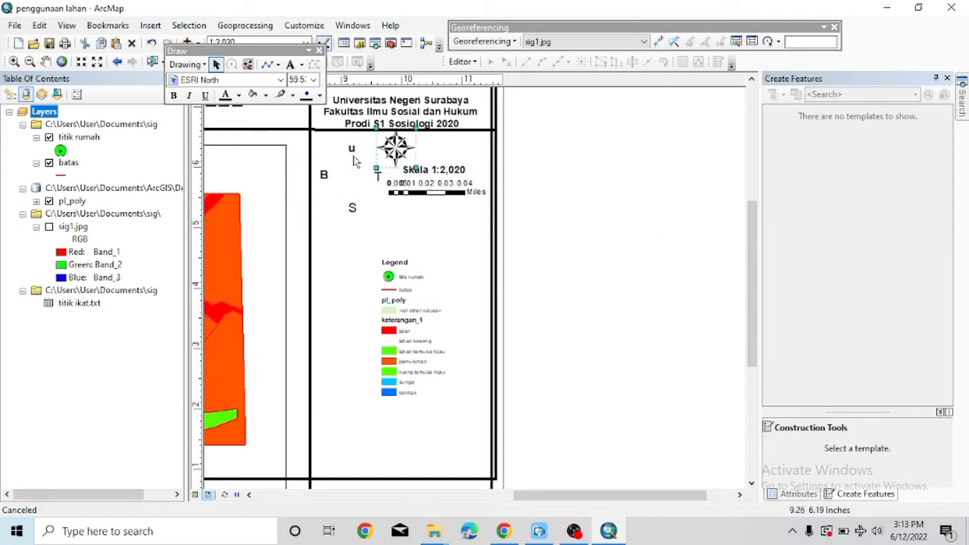
Check the map frame's size and position, then raise the B direction letter beside the compass.
{"action": "double_click", "coordinate": [354, 153]}
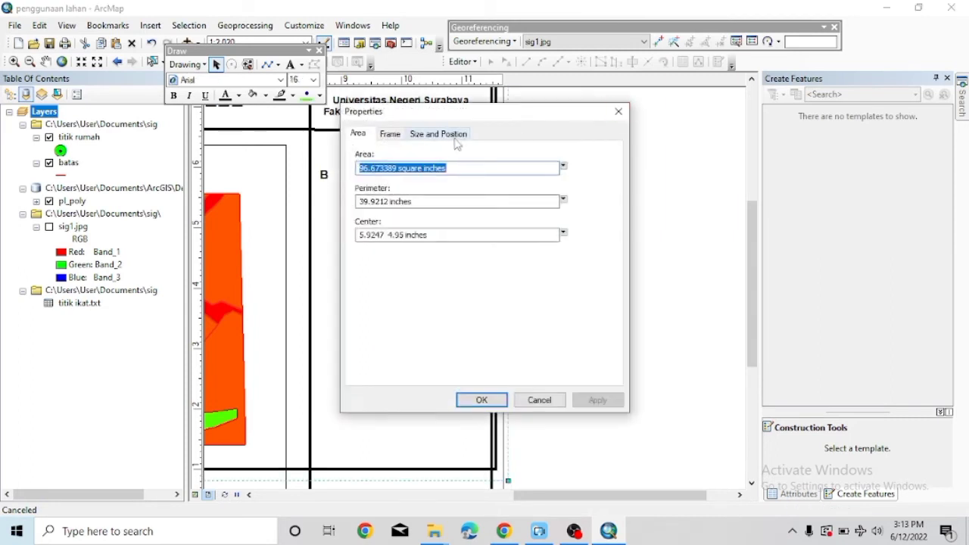
{"action": "left_click", "coordinate": [453, 137]}
{"action": "left_click", "coordinate": [618, 111]}
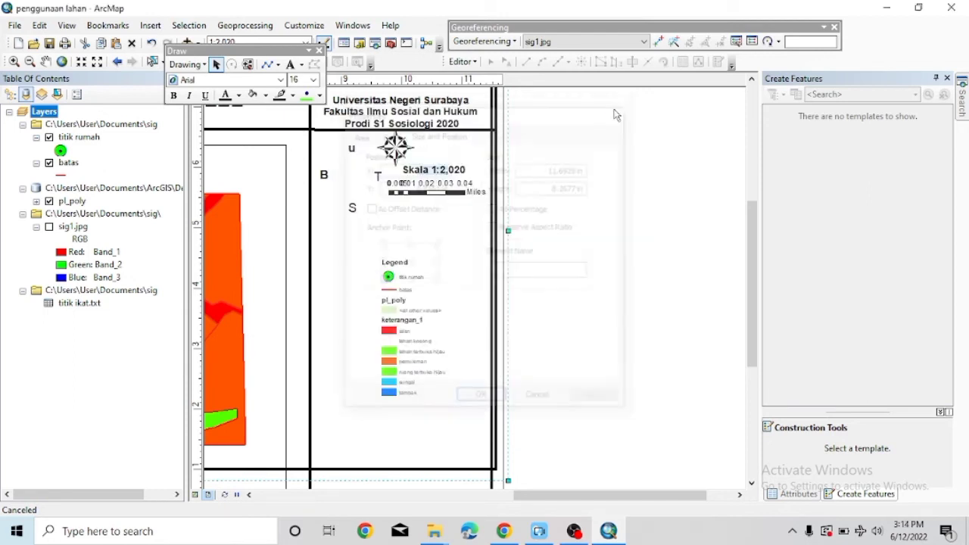
{"action": "right_click", "coordinate": [324, 175]}
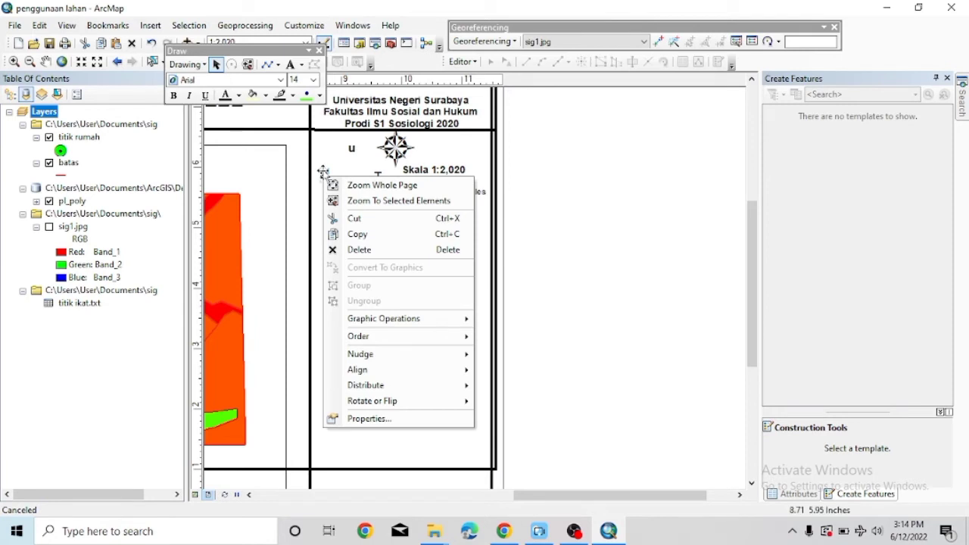
{"action": "left_click", "coordinate": [323, 162]}
{"action": "left_click_drag", "start_coordinate": [324, 162], "coordinate": [325, 160]}
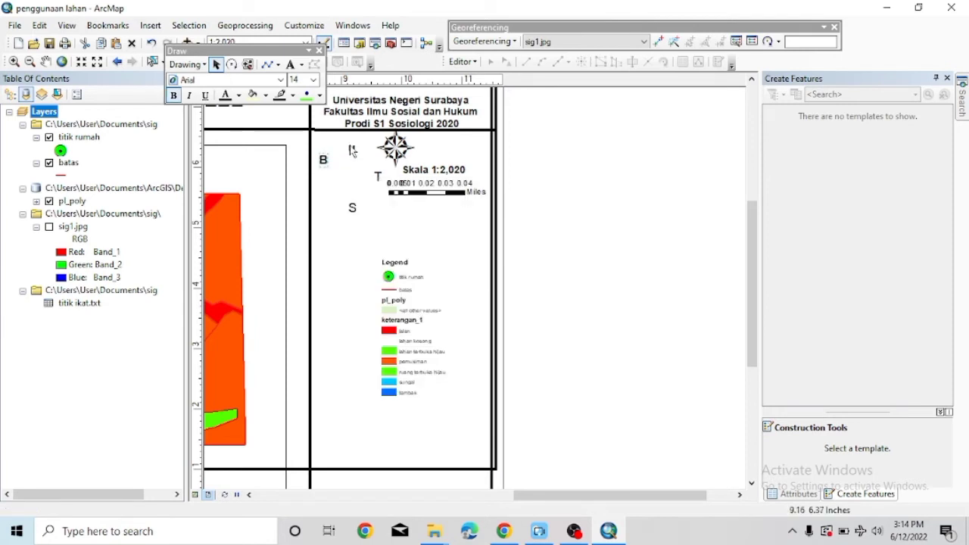
Copy the large layout frame, then undo the change and review its properties.
{"action": "left_click", "coordinate": [352, 150]}
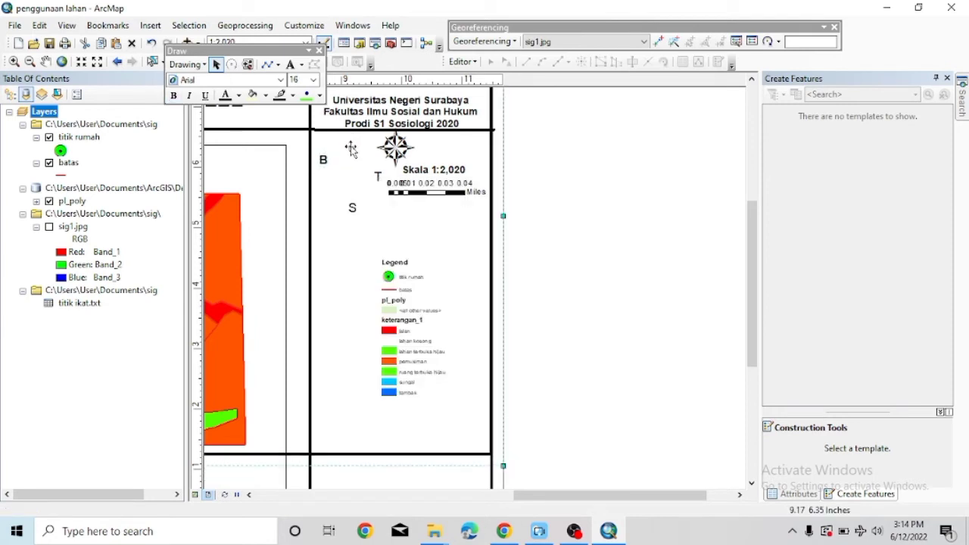
{"action": "right_click", "coordinate": [350, 149]}
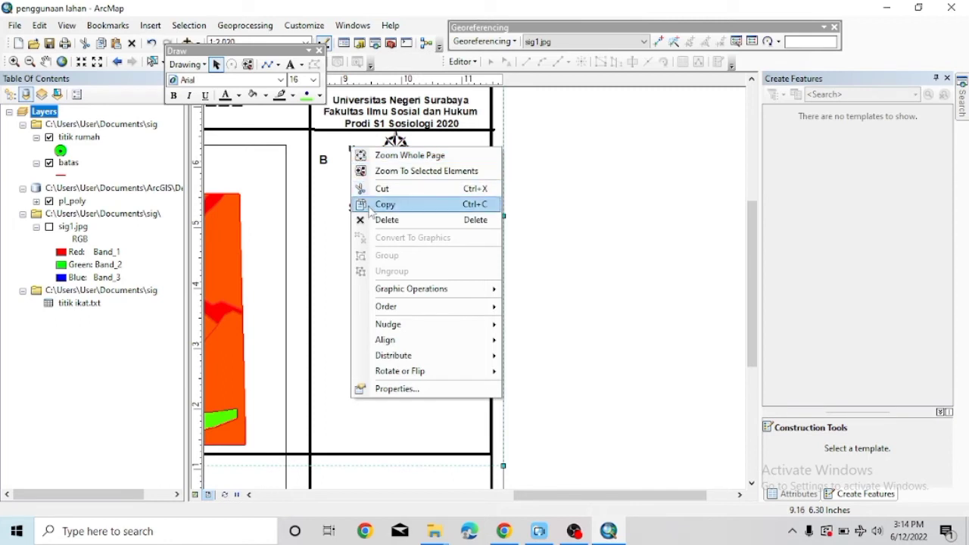
{"action": "left_click", "coordinate": [337, 151]}
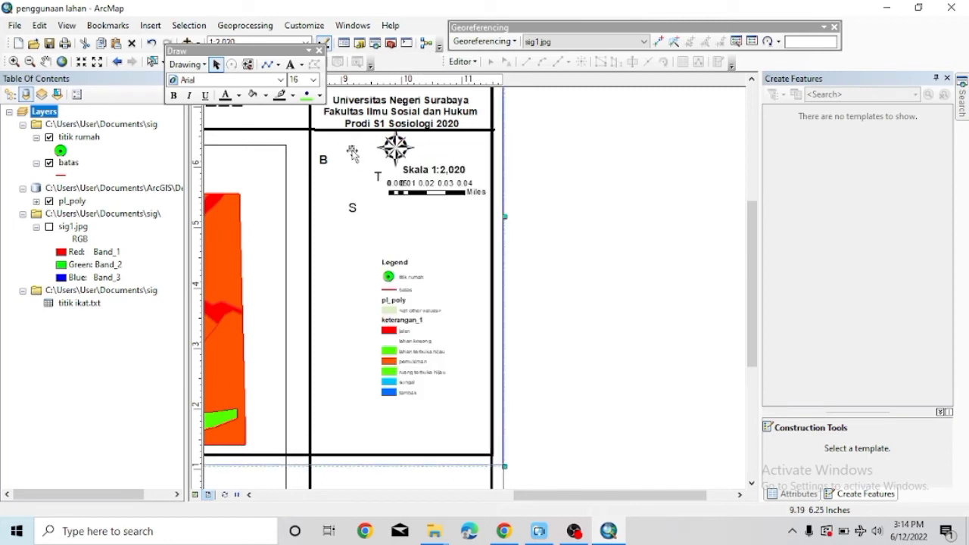
{"action": "right_click", "coordinate": [353, 139]}
{"action": "left_click", "coordinate": [383, 203]}
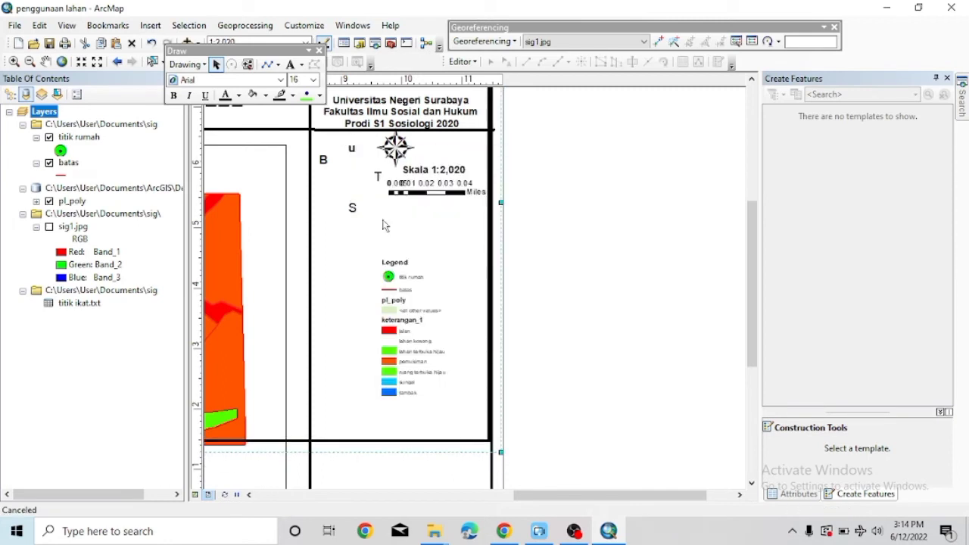
{"action": "left_click", "coordinate": [382, 225]}
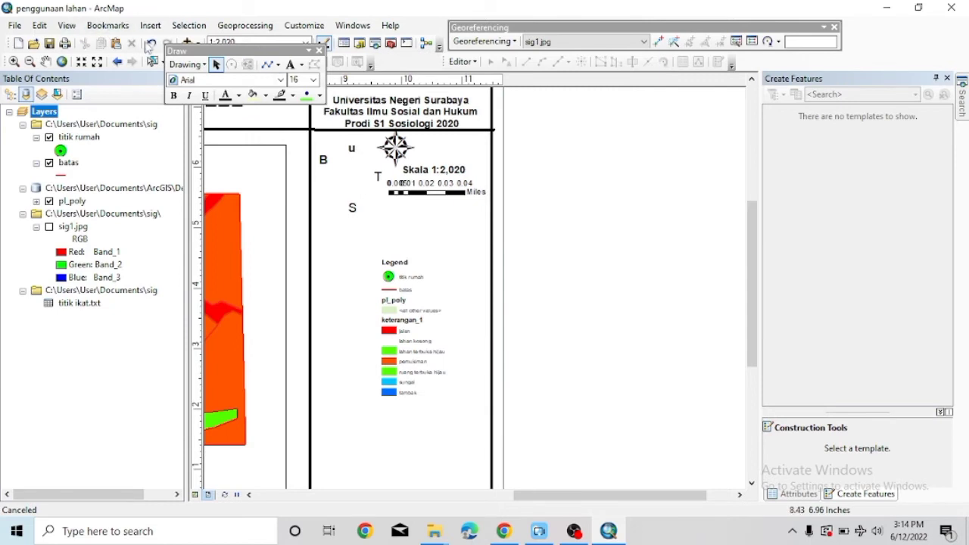
{"action": "left_click", "coordinate": [152, 44]}
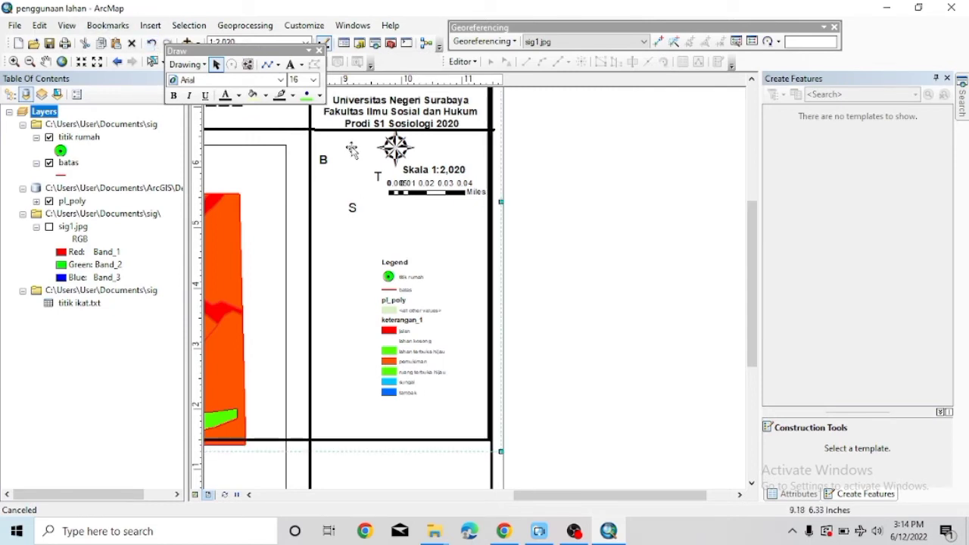
{"action": "double_click", "coordinate": [350, 149]}
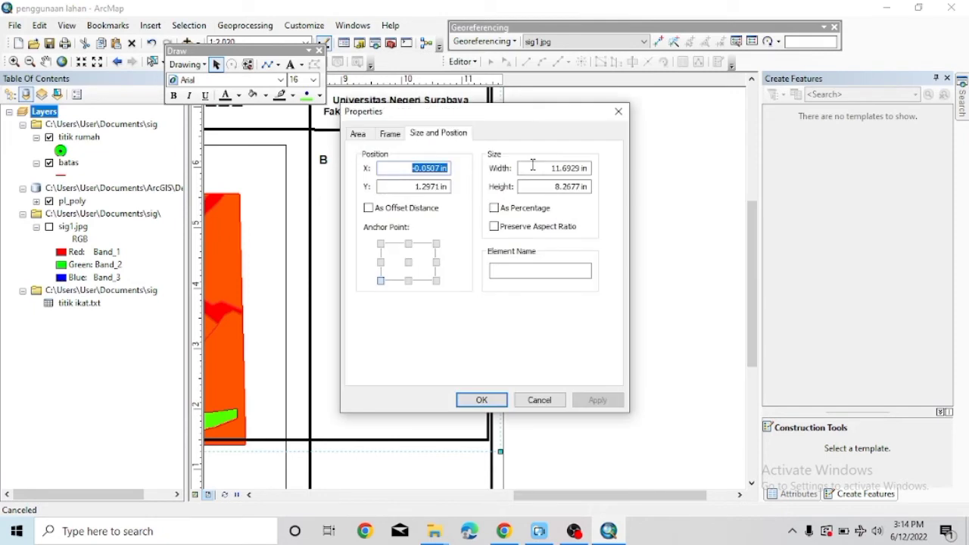
{"action": "left_click", "coordinate": [618, 111]}
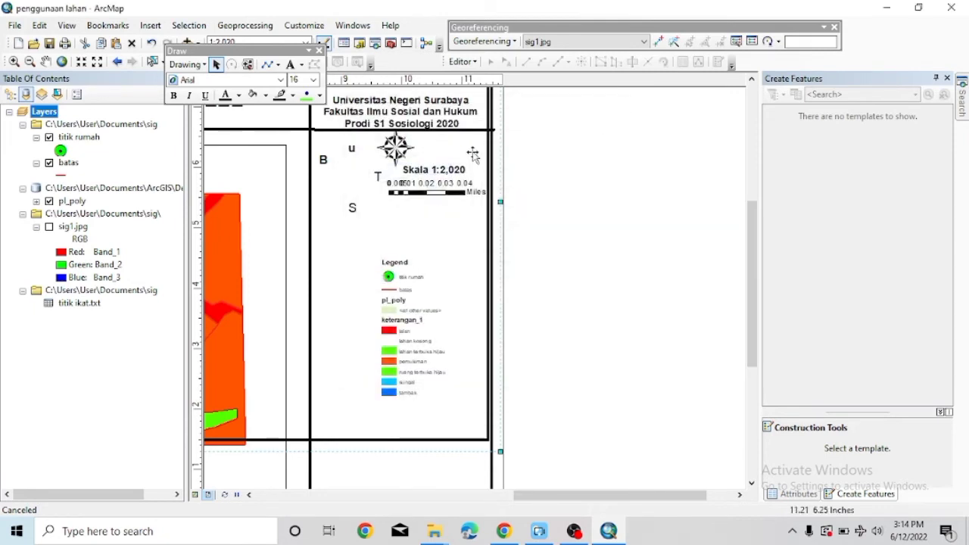
Move the T direction letter next to the north arrow.
{"action": "right_click", "coordinate": [353, 210]}
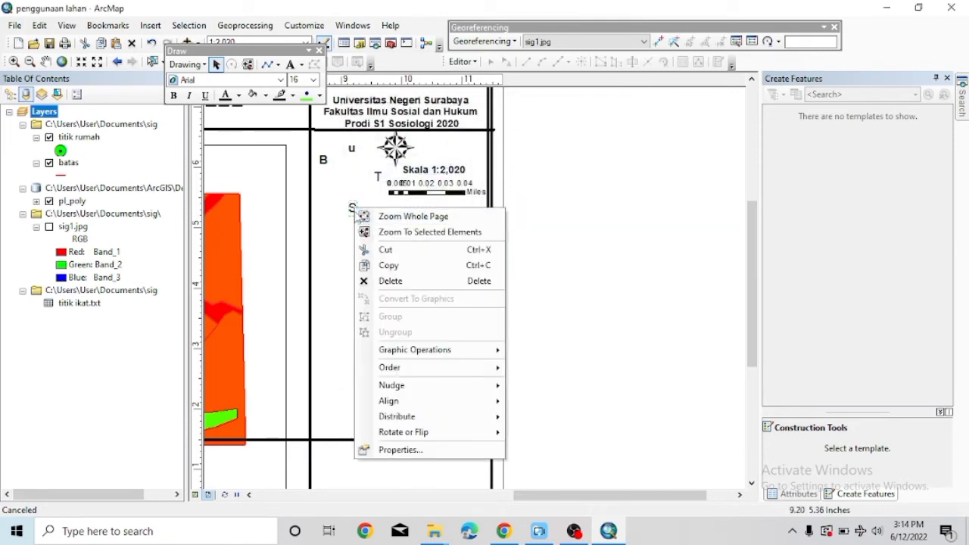
{"action": "key", "text": "Escape"}
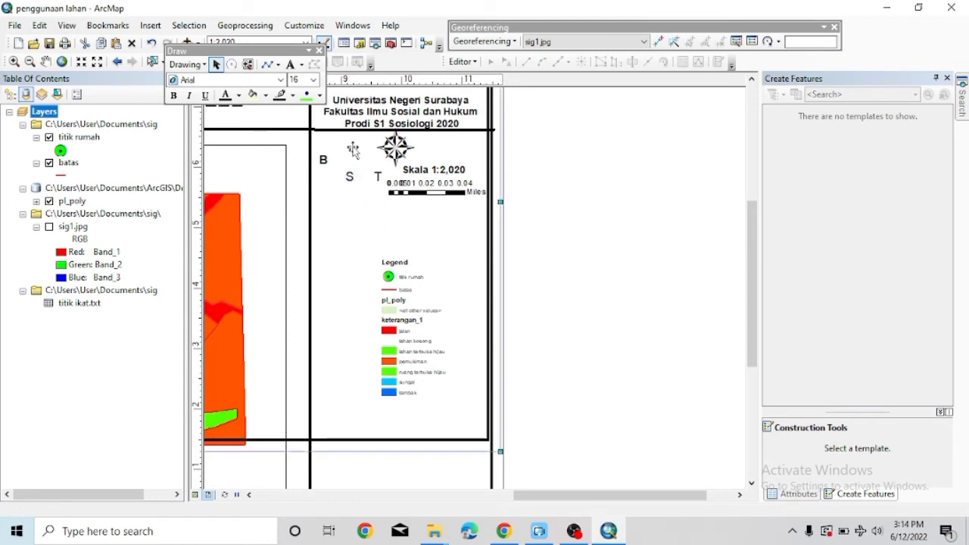
{"action": "left_click", "coordinate": [377, 179]}
{"action": "double_click", "coordinate": [378, 178]}
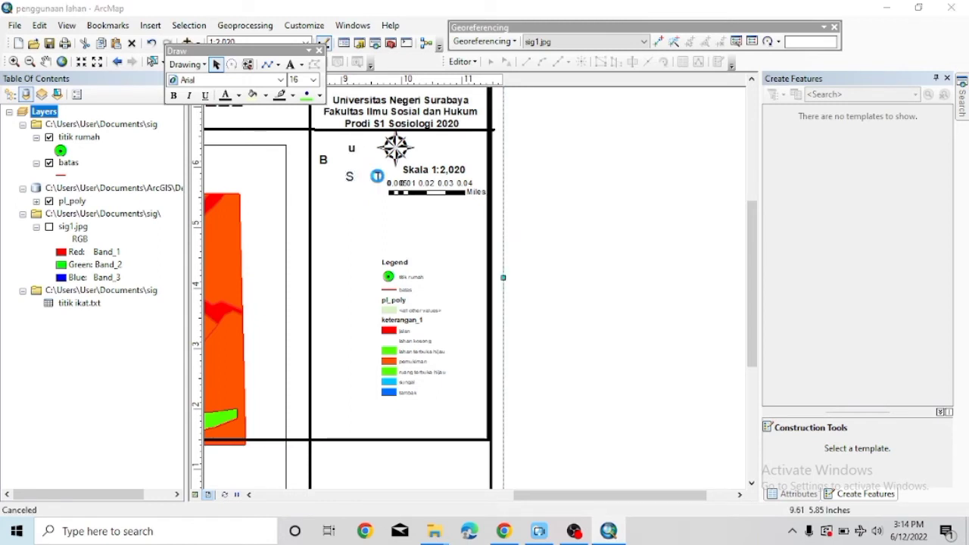
{"action": "left_click", "coordinate": [610, 126]}
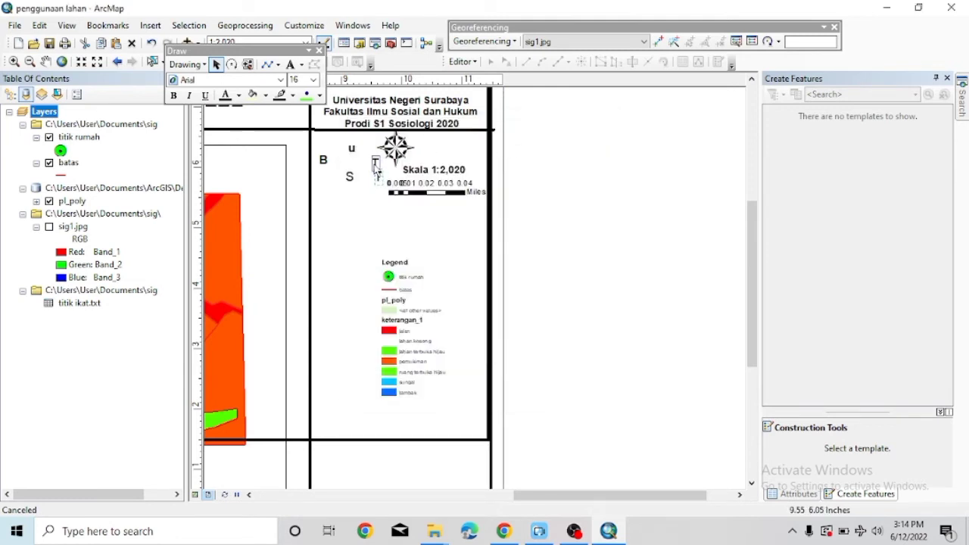
{"action": "left_click_drag", "start_coordinate": [376, 162], "coordinate": [376, 161]}
Cut the unwanted page-sized graphic from the layout.
{"action": "double_click", "coordinate": [353, 151]}
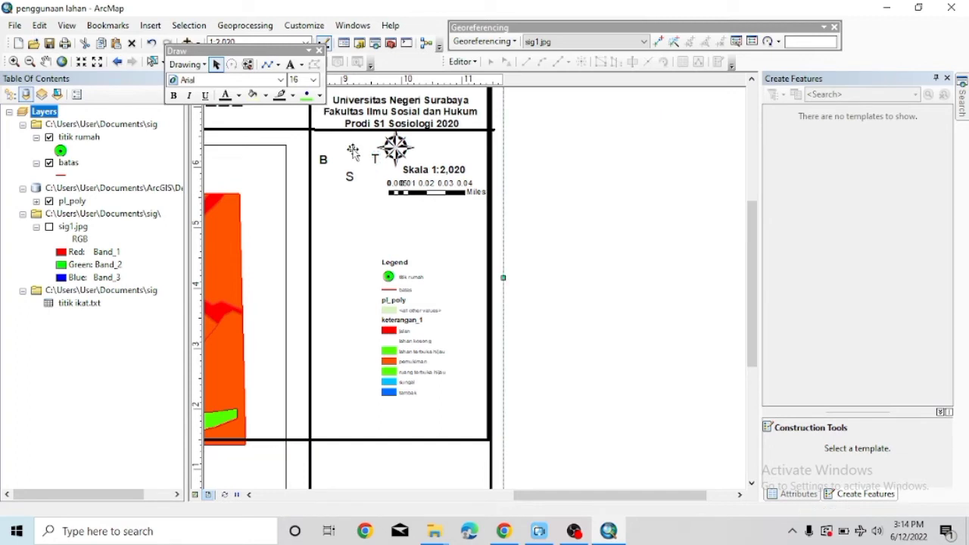
{"action": "left_click", "coordinate": [619, 111]}
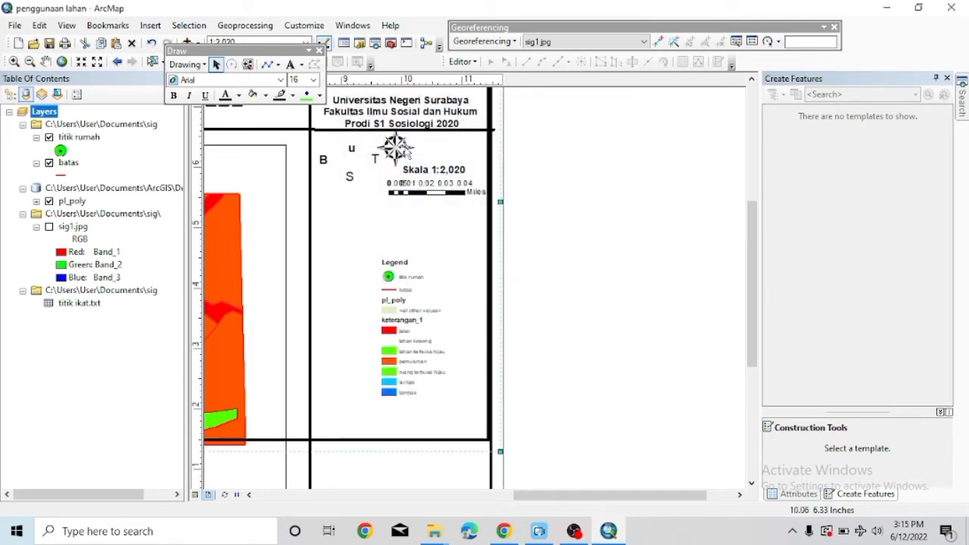
{"action": "right_click", "coordinate": [353, 149]}
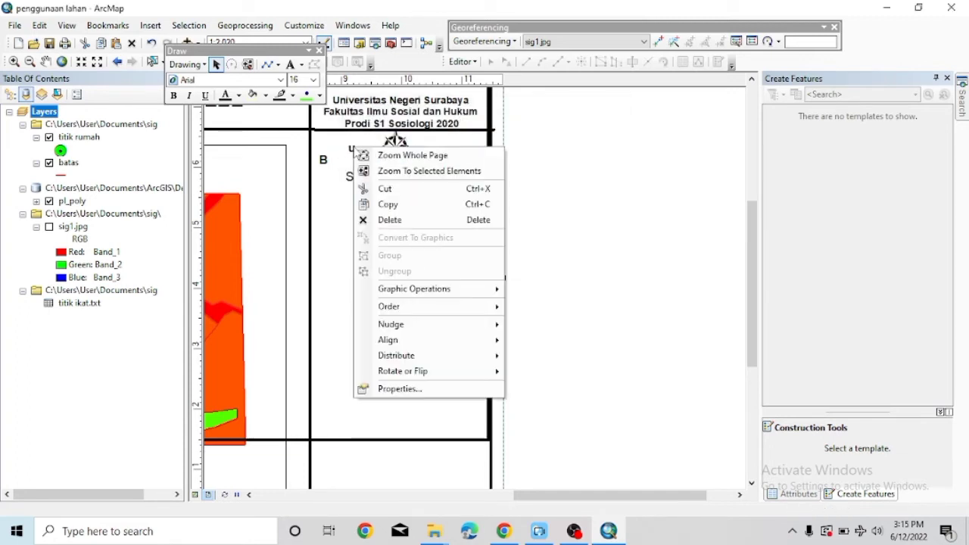
{"action": "left_click", "coordinate": [367, 190]}
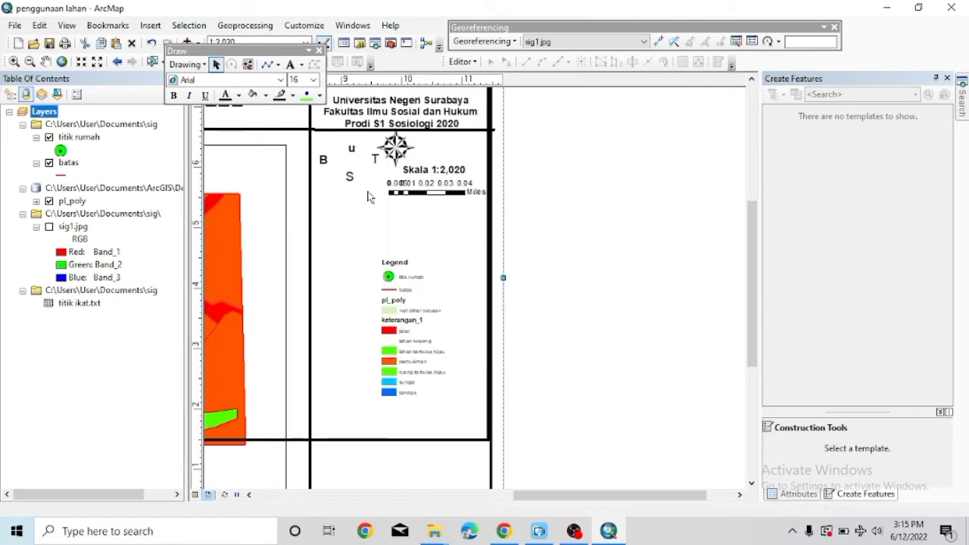
Inspect the U letter's properties and area, then select it beside the north arrow.
{"action": "double_click", "coordinate": [352, 149]}
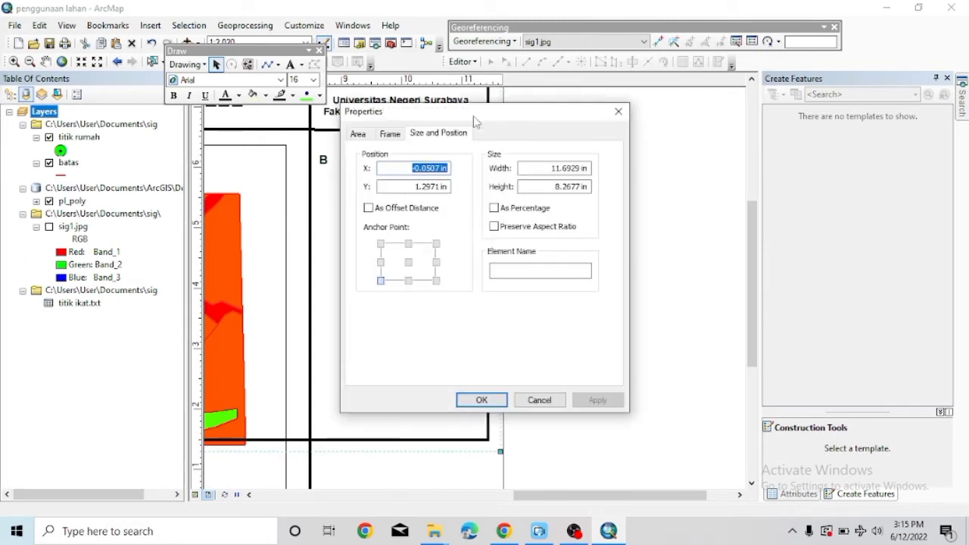
{"action": "left_click", "coordinate": [623, 112]}
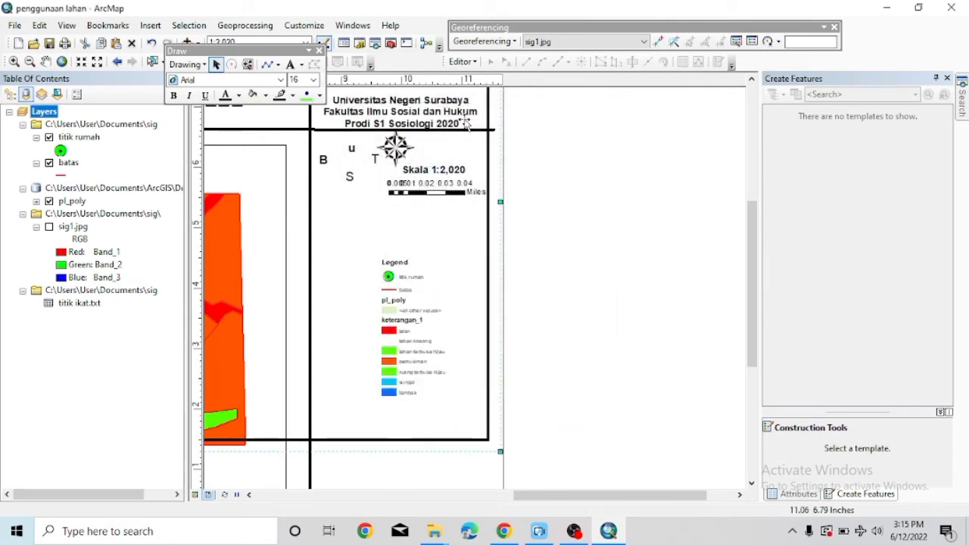
{"action": "double_click", "coordinate": [353, 151]}
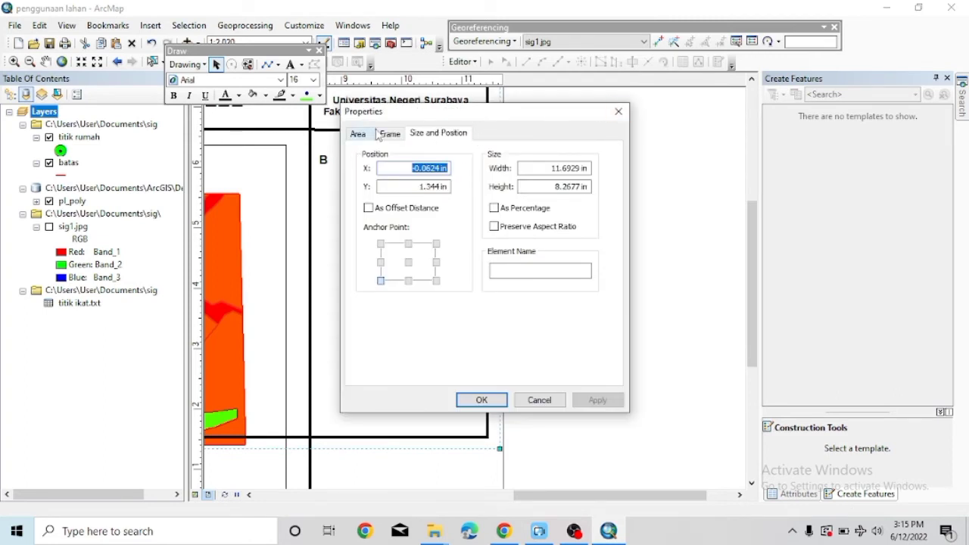
{"action": "left_click", "coordinate": [358, 134]}
{"action": "left_click", "coordinate": [618, 111]}
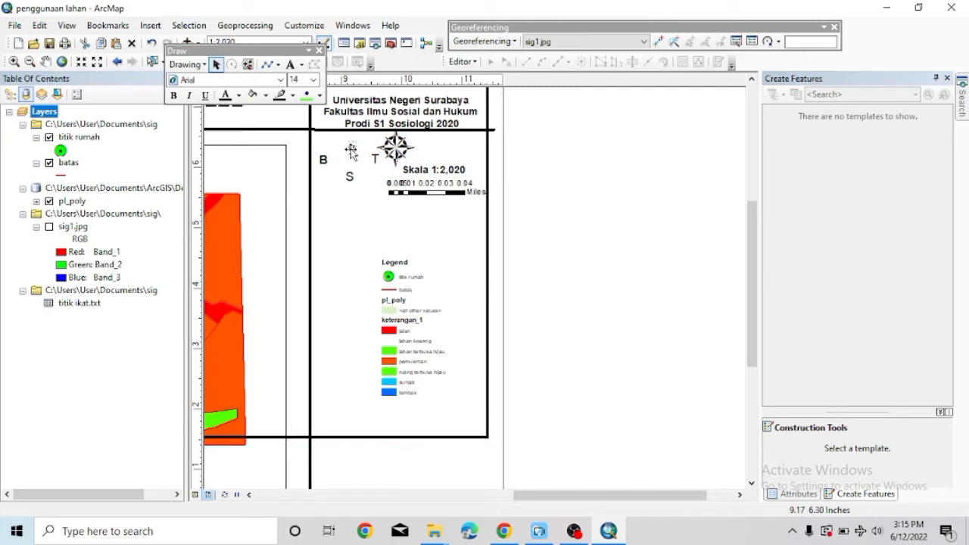
{"action": "double_click", "coordinate": [350, 155]}
{"action": "left_click", "coordinate": [618, 112]}
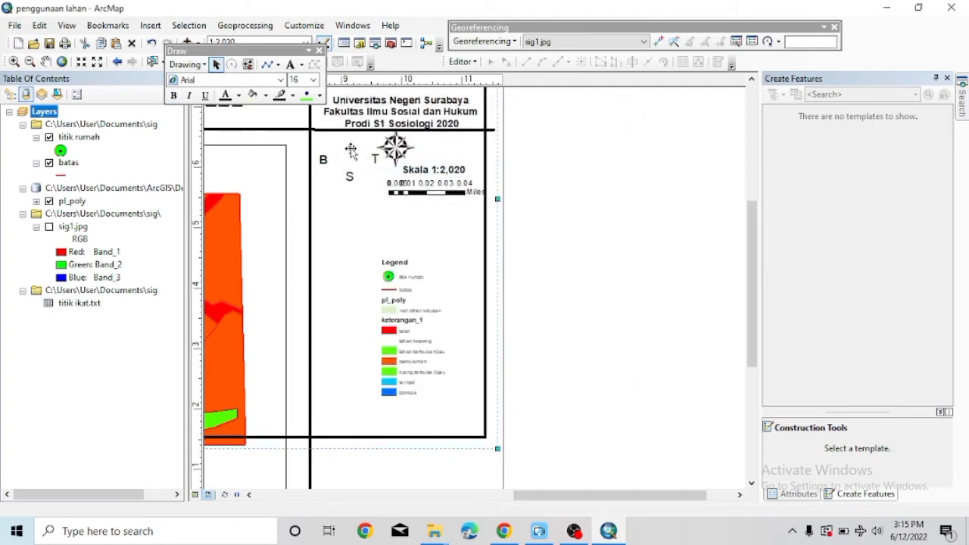
{"action": "right_click", "coordinate": [350, 150]}
{"action": "left_click", "coordinate": [382, 389]}
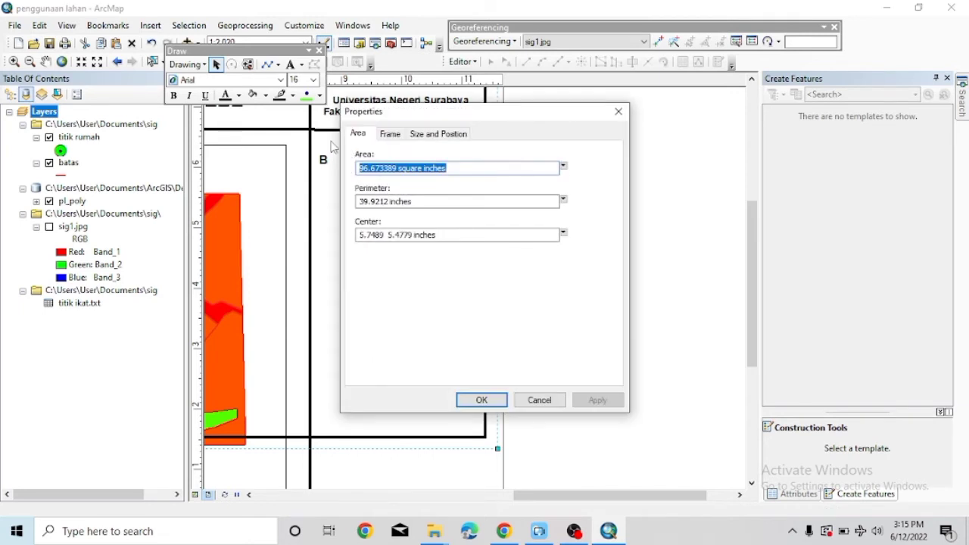
{"action": "left_click", "coordinate": [618, 111]}
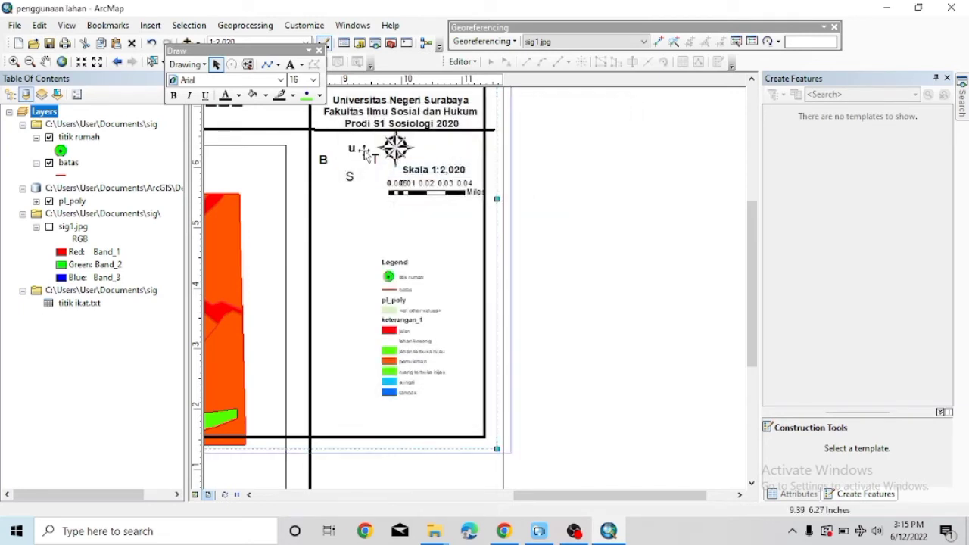
{"action": "left_click", "coordinate": [350, 149]}
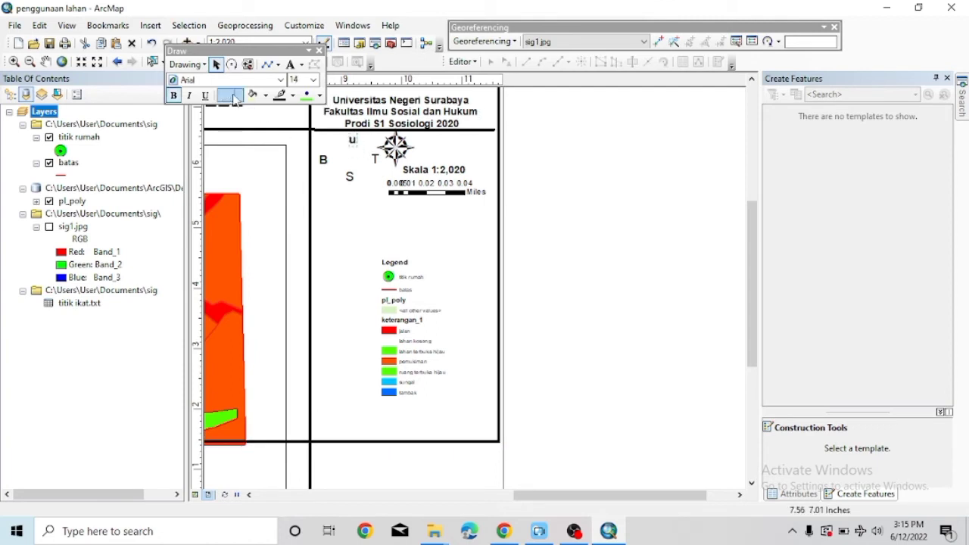
Set the U, B and a neighbouring direction letter to font size 12.
{"action": "left_click", "coordinate": [312, 80]}
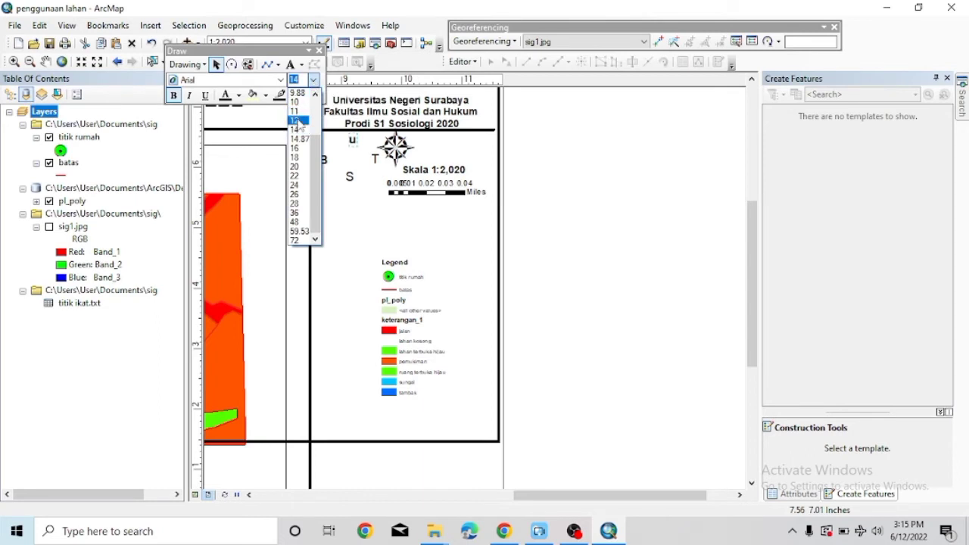
{"action": "left_click", "coordinate": [301, 127]}
{"action": "left_click", "coordinate": [324, 165]}
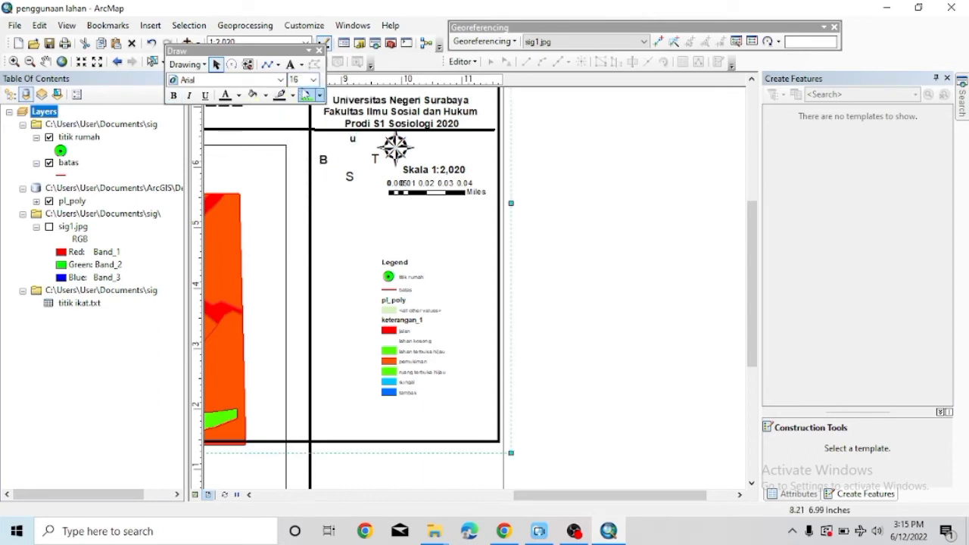
{"action": "left_click", "coordinate": [313, 80]}
{"action": "left_click", "coordinate": [295, 129]}
{"action": "left_click", "coordinate": [313, 79]}
{"action": "left_click", "coordinate": [299, 121]}
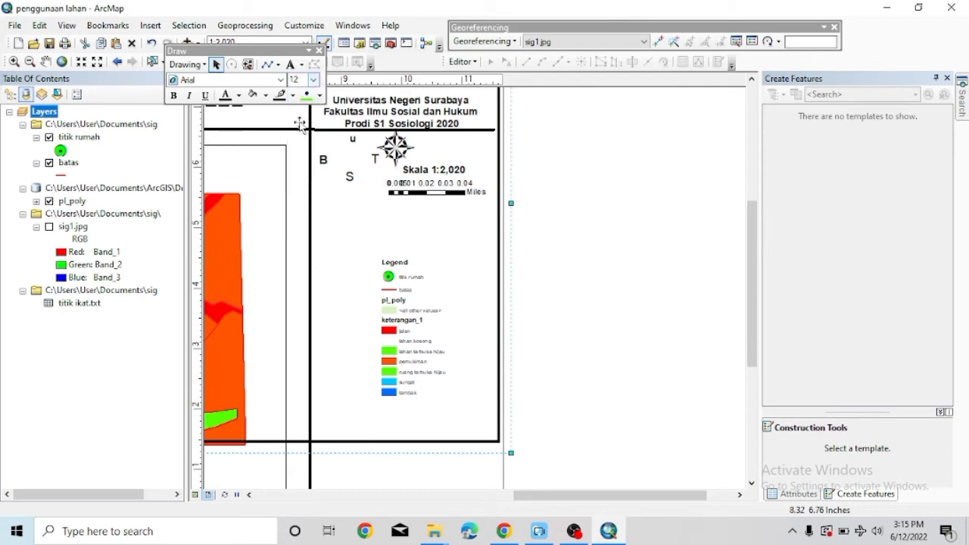
{"action": "left_click", "coordinate": [323, 160]}
{"action": "left_click", "coordinate": [312, 80]}
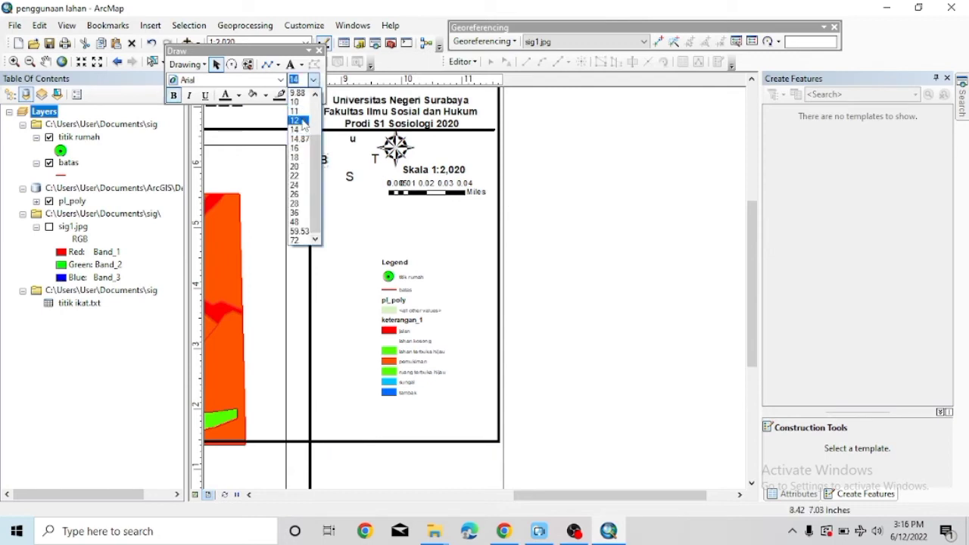
{"action": "left_click", "coordinate": [301, 121]}
Move the north arrow into the middle of the B, U, T and S letters.
{"action": "left_click", "coordinate": [395, 150]}
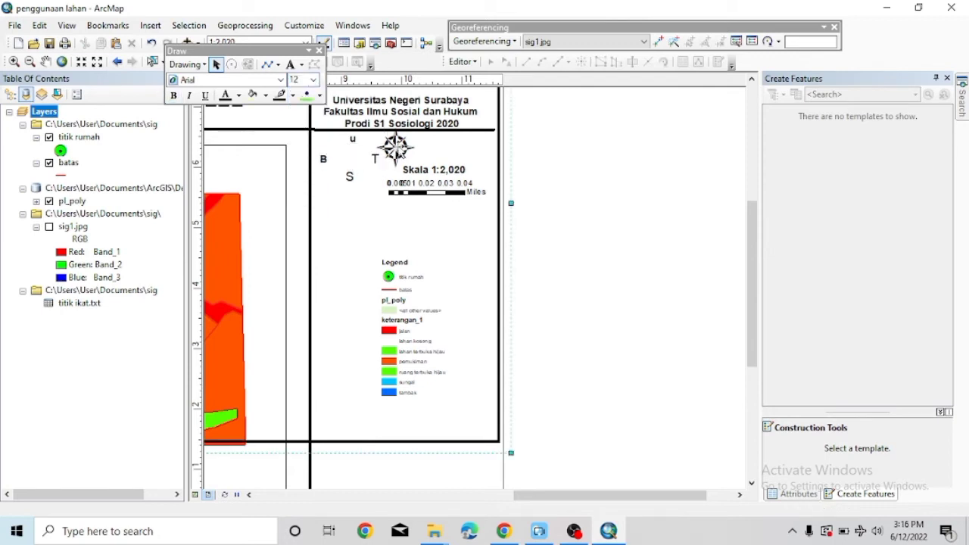
{"action": "double_click", "coordinate": [395, 148]}
{"action": "left_click", "coordinate": [621, 113]}
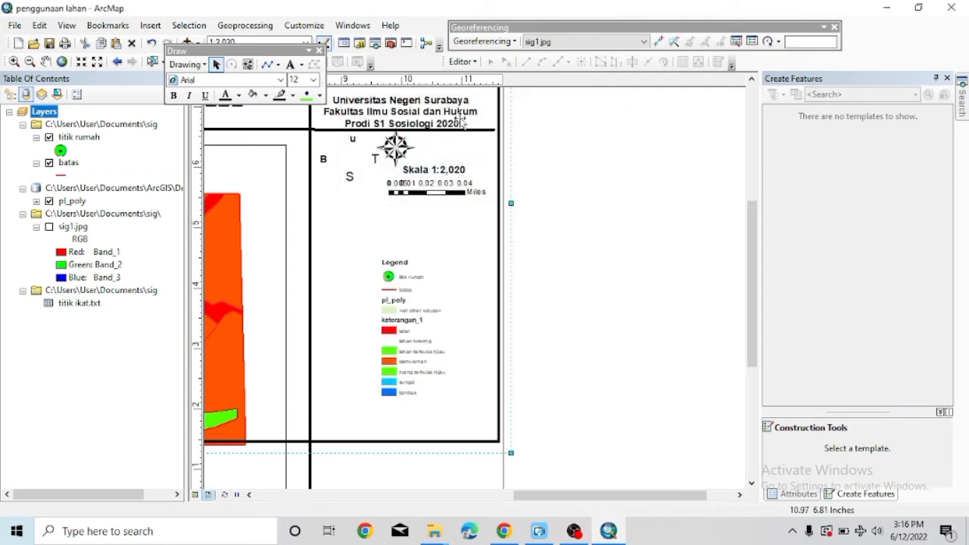
{"action": "double_click", "coordinate": [396, 150]}
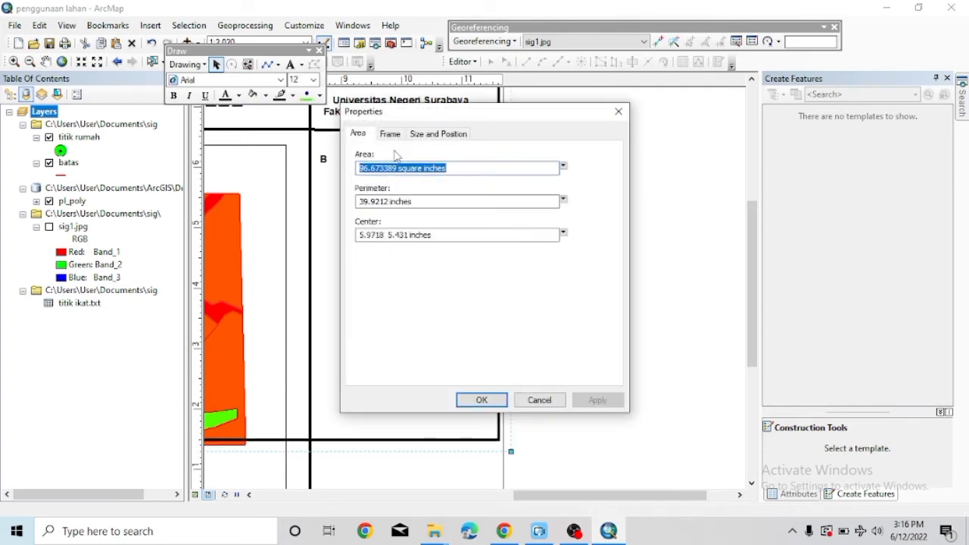
{"action": "left_click", "coordinate": [618, 113]}
{"action": "left_click_drag", "start_coordinate": [396, 148], "coordinate": [361, 150]}
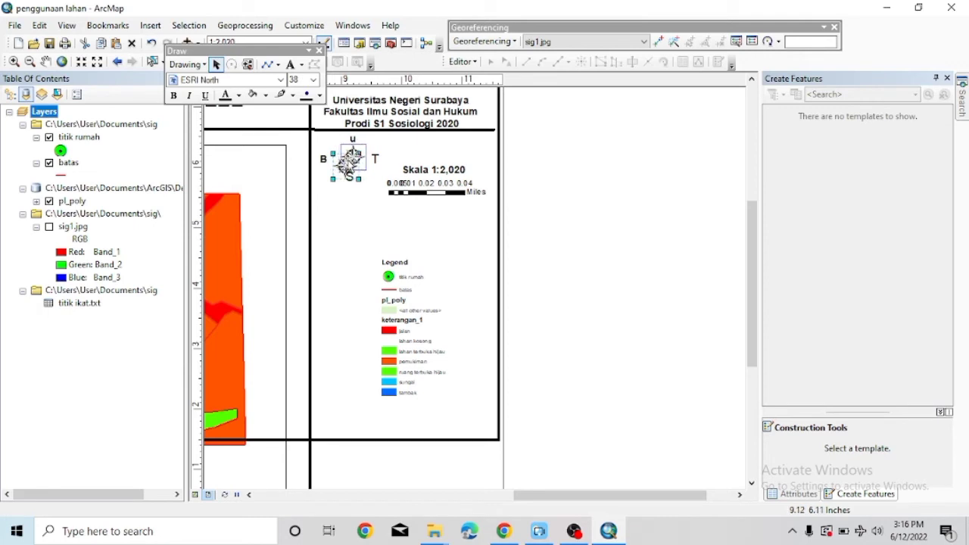
Nudge the B letter against the arrow's left and set the remaining letters, including S, to 12.
{"action": "left_click", "coordinate": [322, 160]}
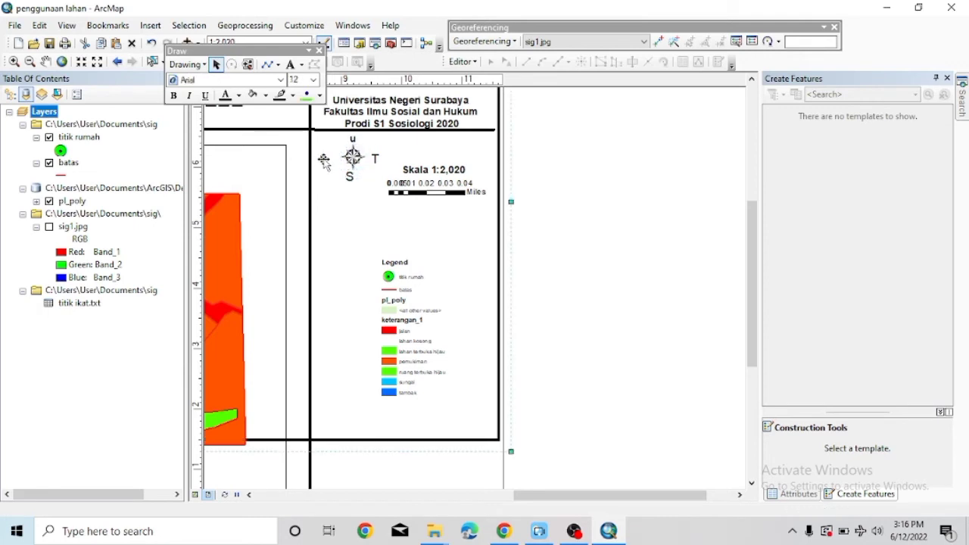
{"action": "double_click", "coordinate": [324, 163]}
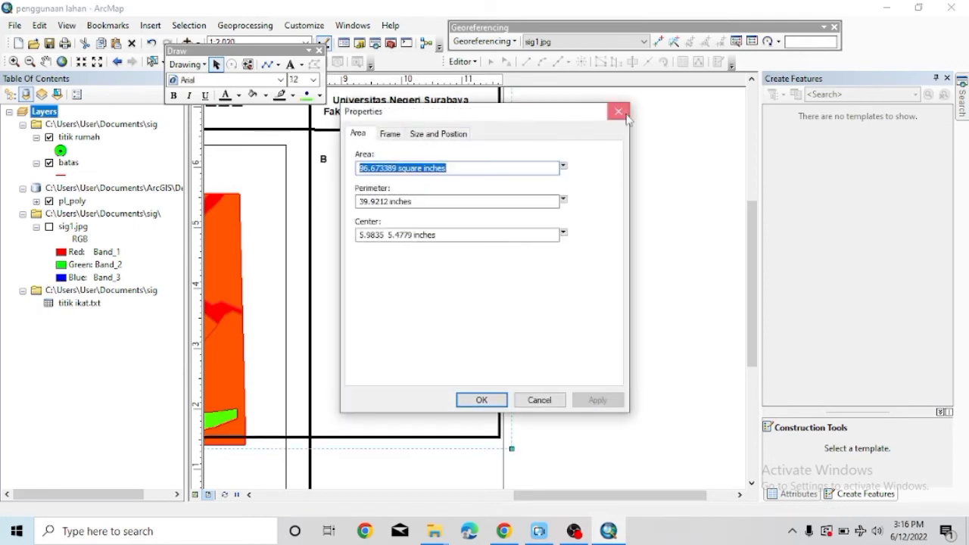
{"action": "left_click", "coordinate": [619, 112]}
{"action": "left_click", "coordinate": [324, 162]}
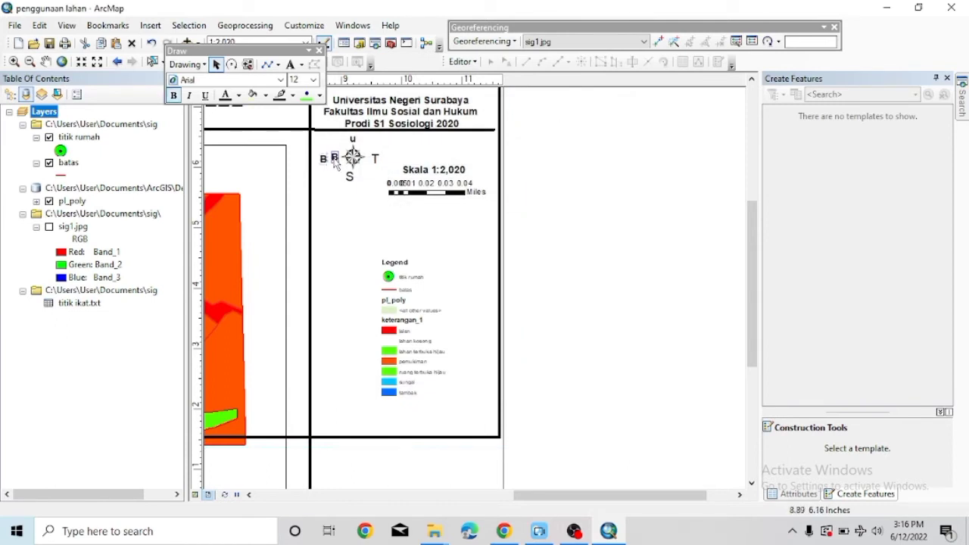
{"action": "left_click_drag", "start_coordinate": [337, 165], "coordinate": [337, 165]}
{"action": "left_click", "coordinate": [312, 79]}
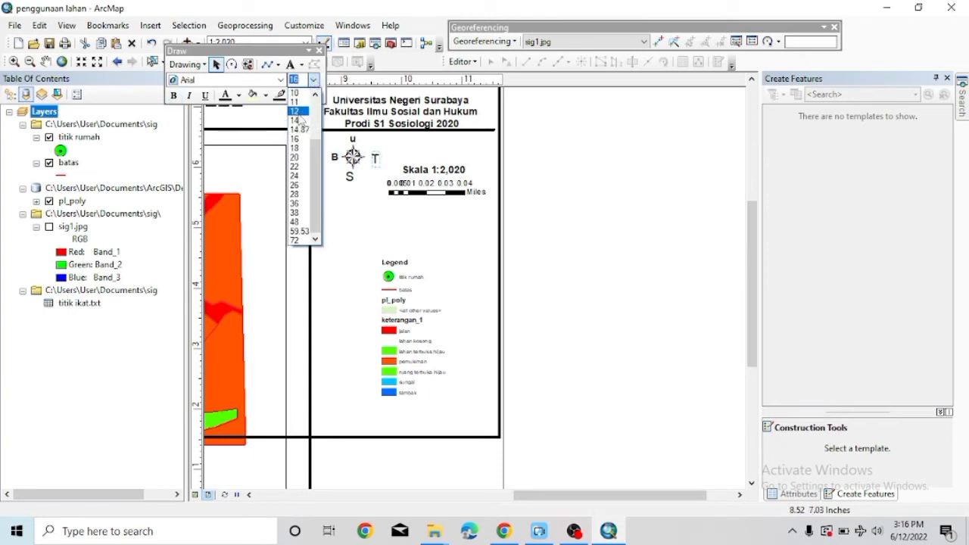
{"action": "left_click", "coordinate": [297, 112]}
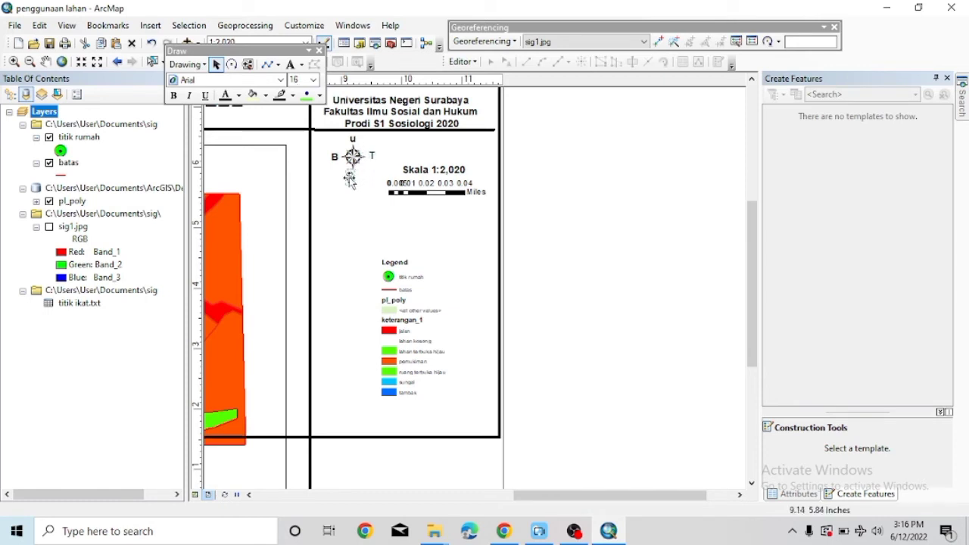
{"action": "left_click", "coordinate": [312, 79]}
{"action": "left_click", "coordinate": [297, 112]}
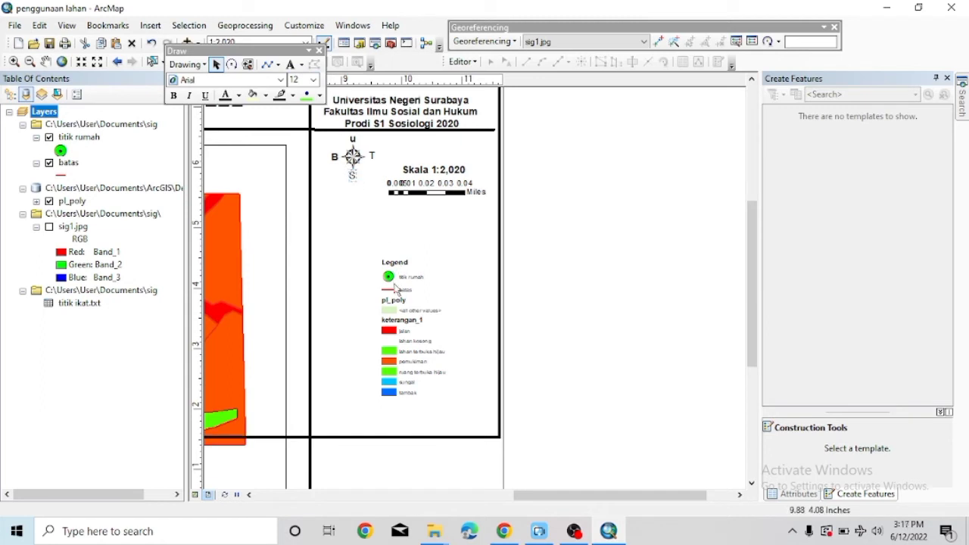
Stretch the side panel frame's bottom edge downward.
{"action": "left_click", "coordinate": [313, 153]}
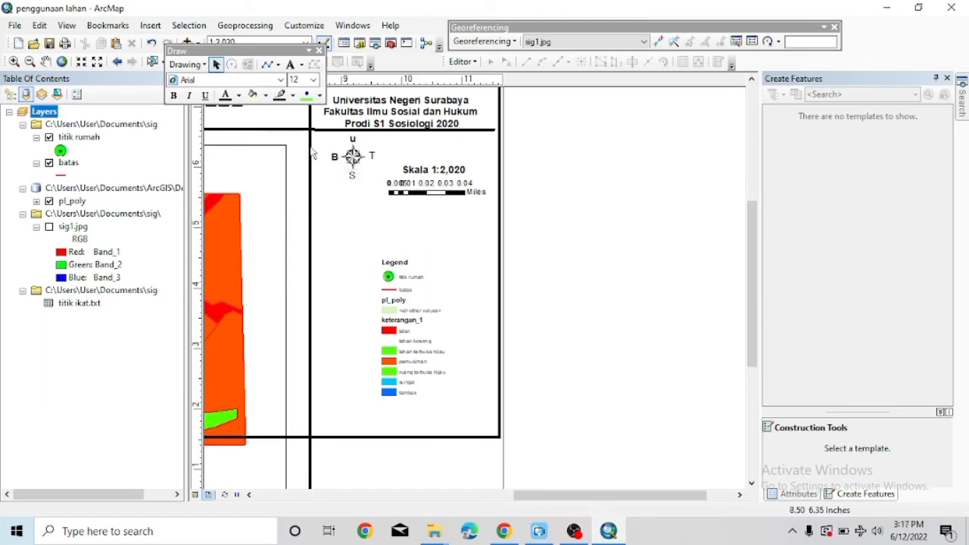
{"action": "scroll", "coordinate": [313, 154], "scroll_direction": "down", "scroll_amount": 3}
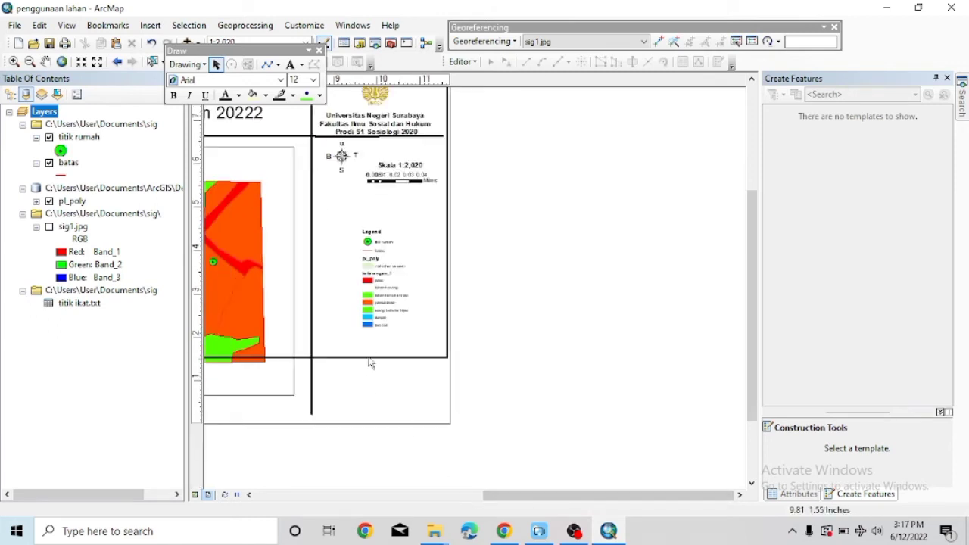
{"action": "left_click_drag", "start_coordinate": [368, 359], "coordinate": [366, 424]}
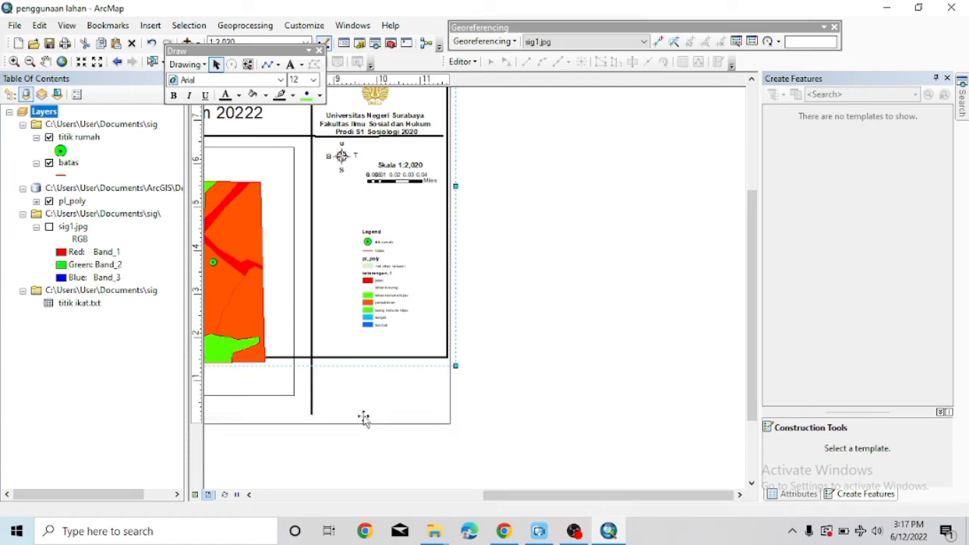
{"action": "left_click", "coordinate": [367, 280]}
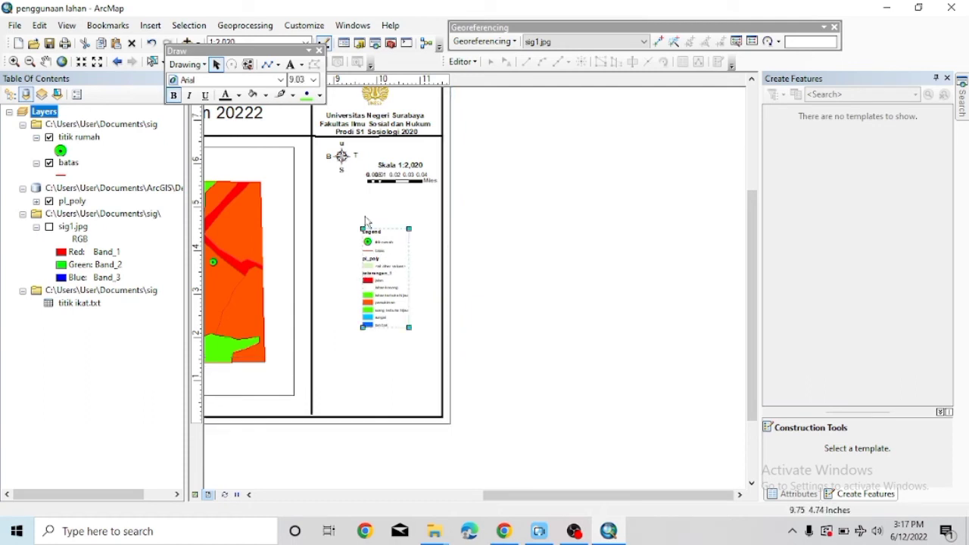
{"action": "left_click", "coordinate": [151, 25]}
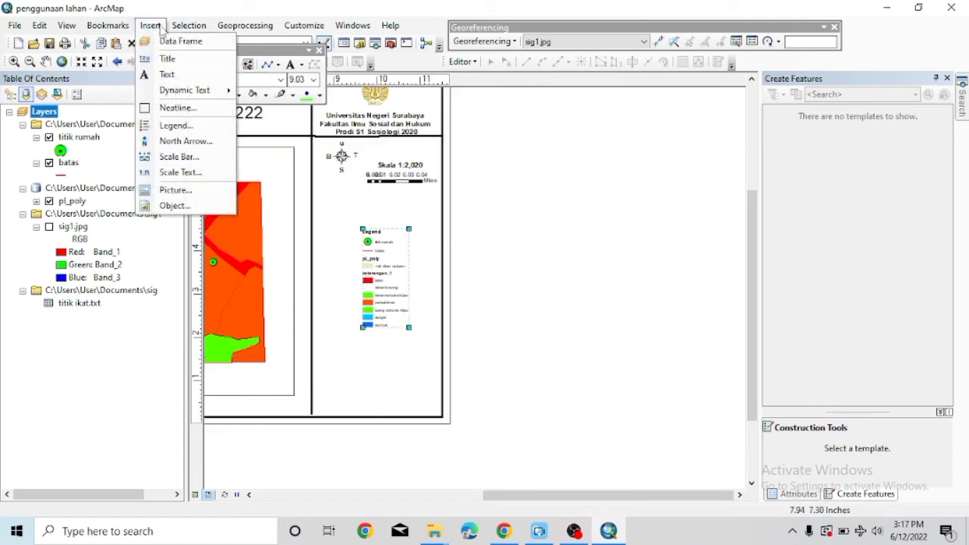
{"action": "mouse_move", "coordinate": [189, 25]}
{"action": "left_click", "coordinate": [580, 125]}
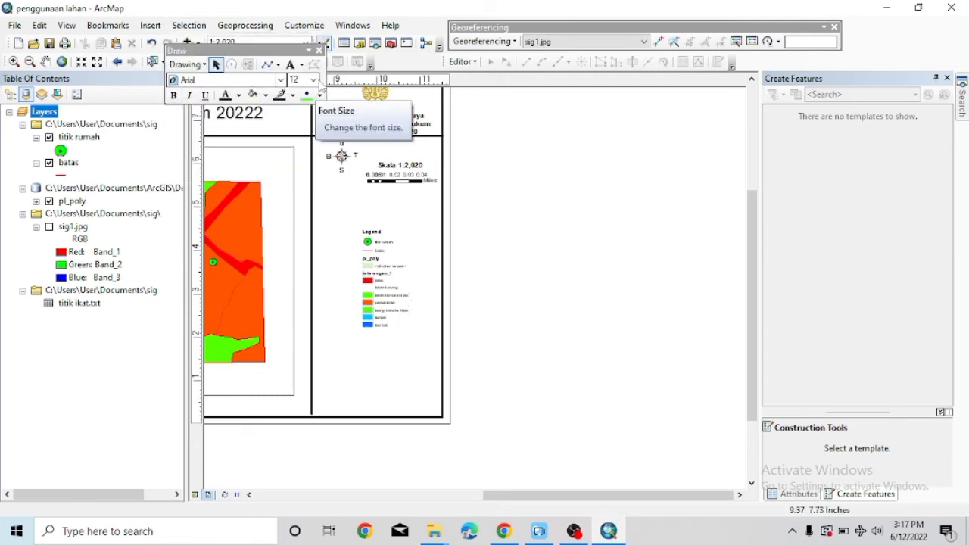
Draw a horizontal line across the panel under the scale bar and increase its width.
{"action": "left_click", "coordinate": [278, 64]}
{"action": "left_click", "coordinate": [369, 184]}
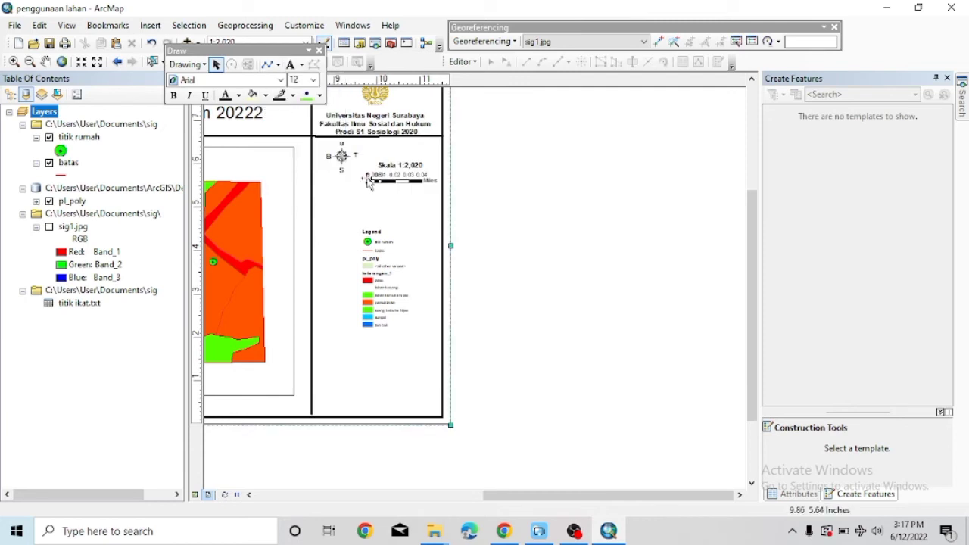
{"action": "left_click", "coordinate": [268, 64]}
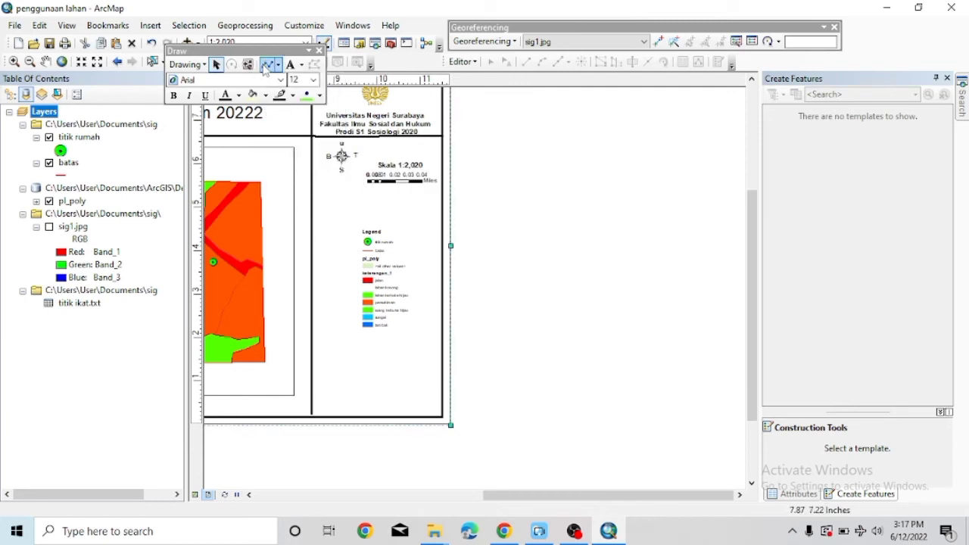
{"action": "left_click", "coordinate": [314, 196]}
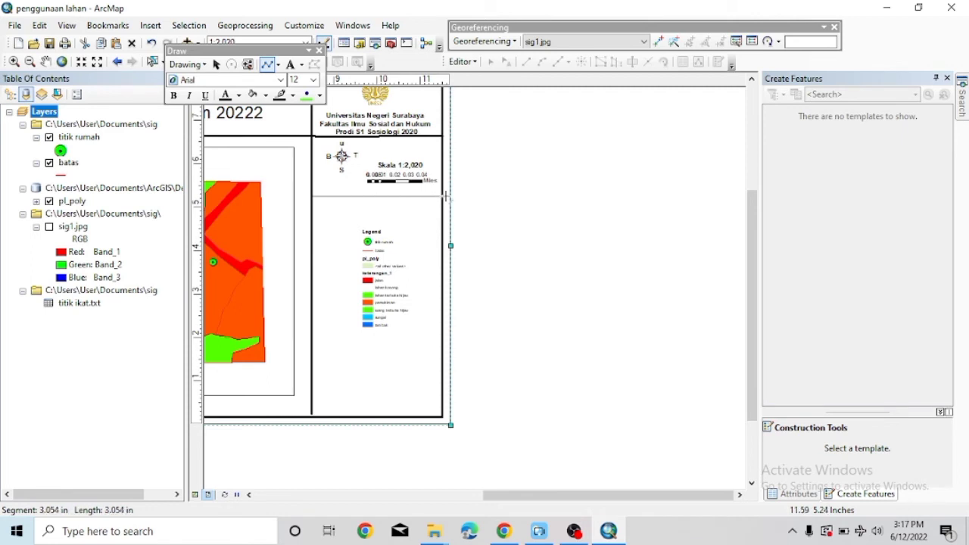
{"action": "double_click", "coordinate": [446, 196]}
{"action": "right_click", "coordinate": [445, 196]}
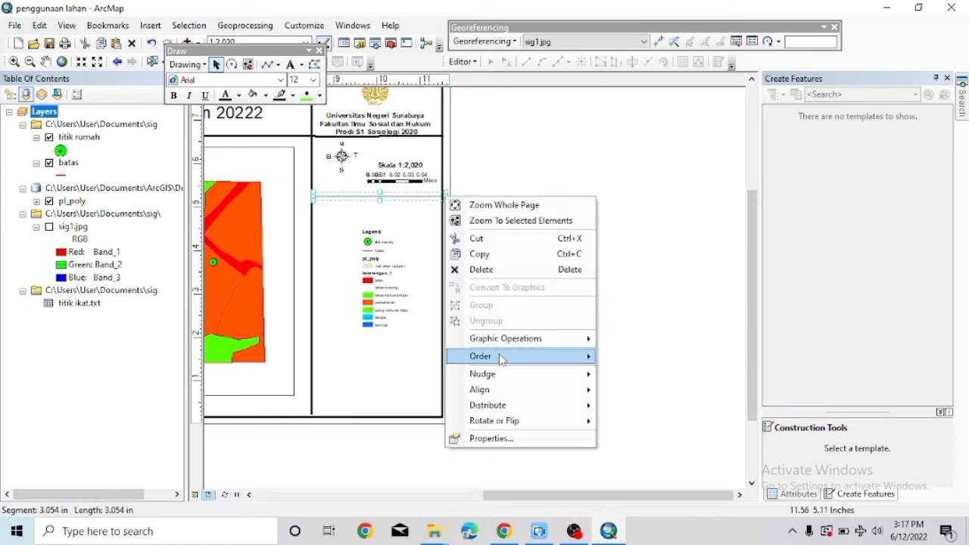
{"action": "left_click", "coordinate": [490, 438]}
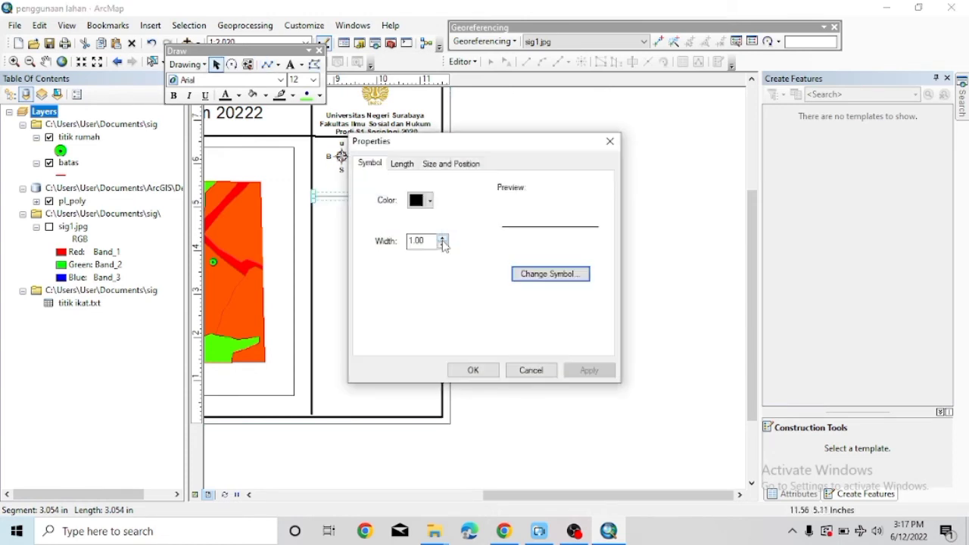
{"action": "left_click", "coordinate": [442, 239]}
Apply the thicker divider width, then move the legend up beneath it and enlarge it.
{"action": "left_click", "coordinate": [471, 370]}
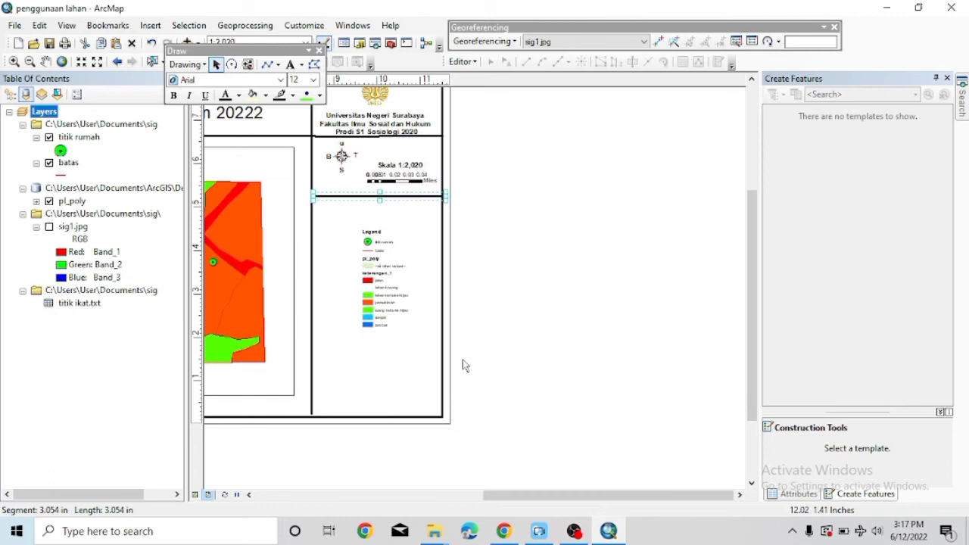
{"action": "left_click", "coordinate": [384, 278]}
{"action": "left_click_drag", "start_coordinate": [384, 277], "coordinate": [378, 251]}
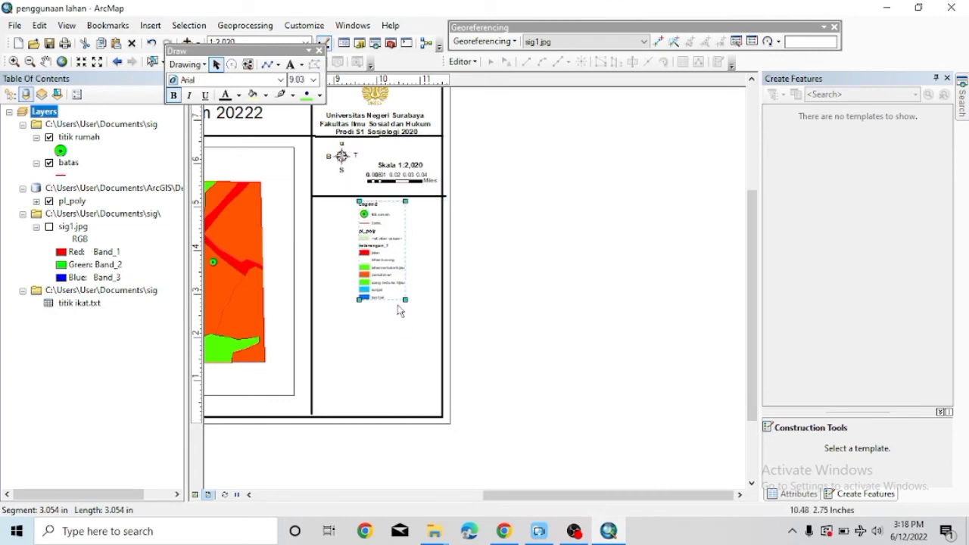
{"action": "mouse_move", "coordinate": [405, 301]}
{"action": "left_mouse_down"}
{"action": "mouse_move", "coordinate": [430, 316]}
{"action": "mouse_move", "coordinate": [409, 305]}
{"action": "mouse_move", "coordinate": [398, 281]}
{"action": "left_mouse_up"}
{"action": "left_click", "coordinate": [383, 257]}
{"action": "left_click", "coordinate": [313, 80]}
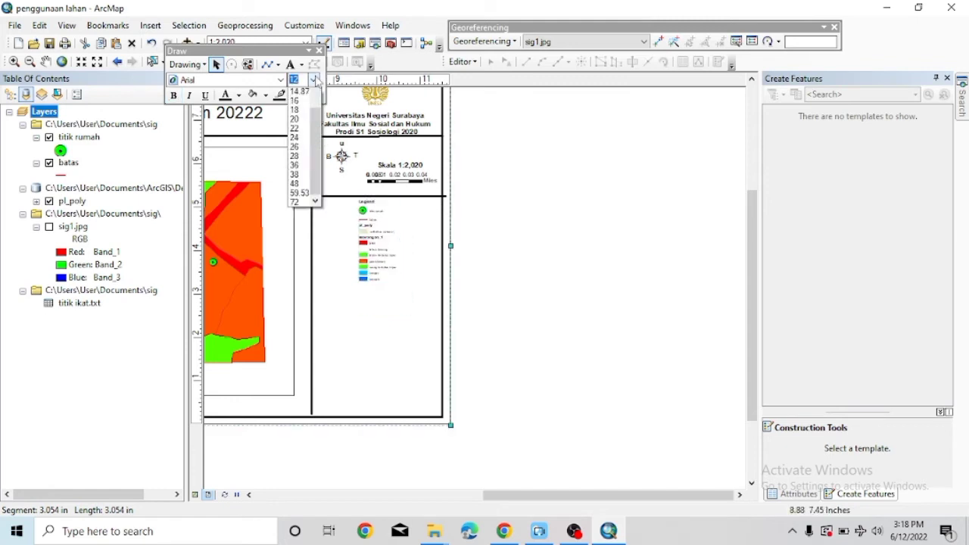
{"action": "left_click", "coordinate": [294, 139]}
{"action": "left_click", "coordinate": [367, 244]}
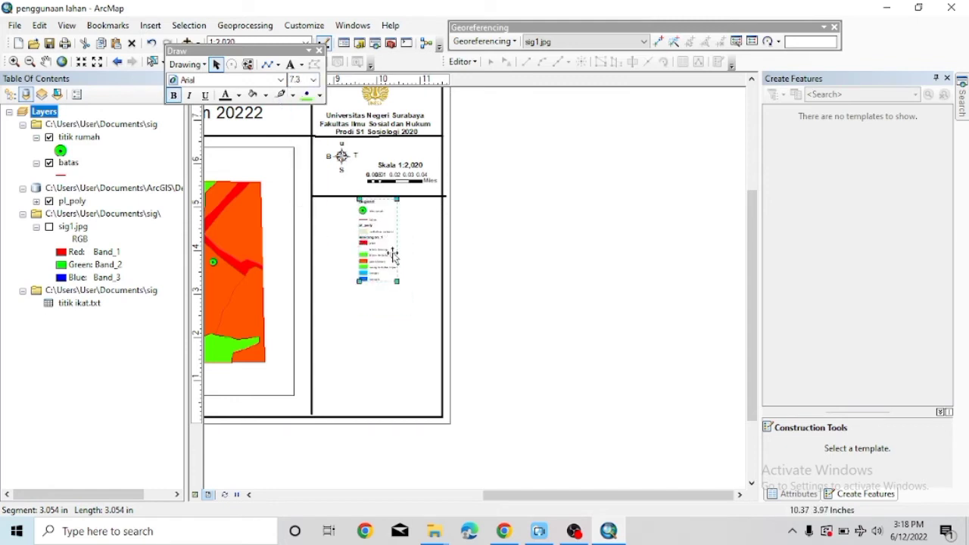
{"action": "left_click_drag", "start_coordinate": [406, 302], "coordinate": [406, 303]}
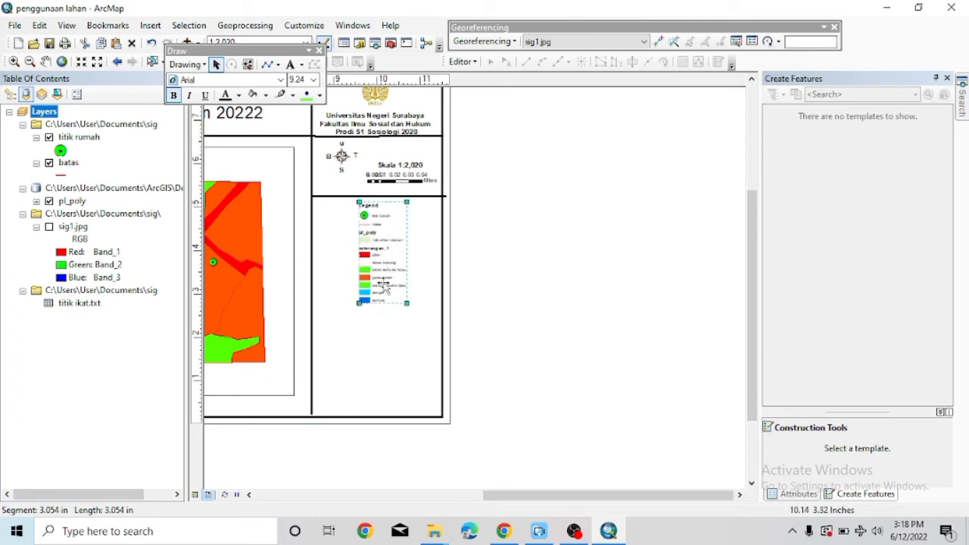
{"action": "left_click_drag", "start_coordinate": [407, 302], "coordinate": [415, 322]}
{"action": "left_click_drag", "start_coordinate": [384, 264], "coordinate": [379, 260]}
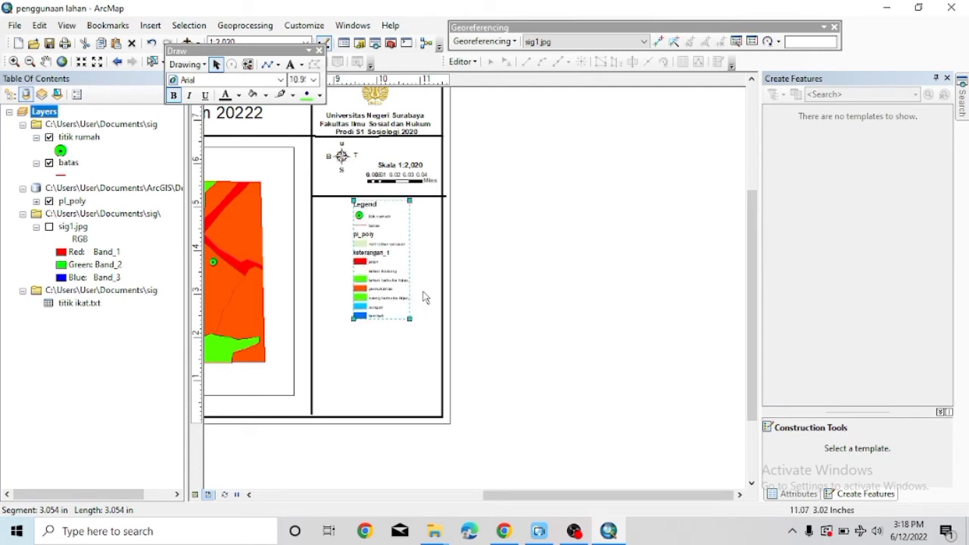
{"action": "left_click", "coordinate": [266, 64]}
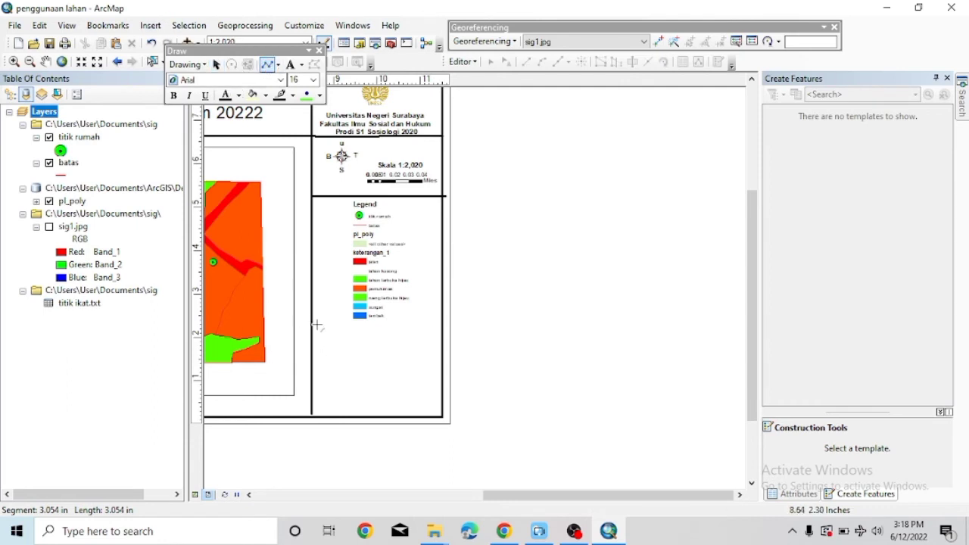
Finish and delete an accidental zigzag line drawn below the legend.
{"action": "right_click", "coordinate": [433, 330]}
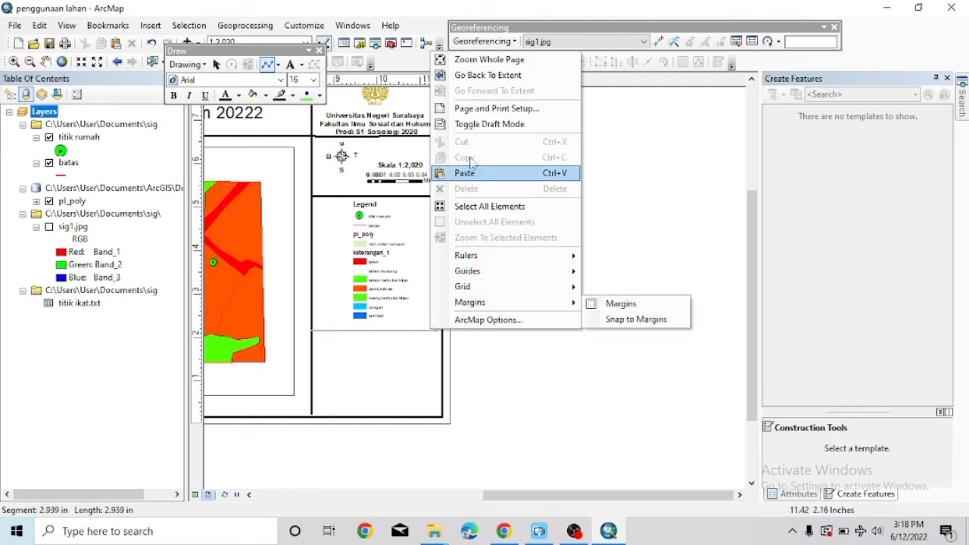
{"action": "left_click", "coordinate": [317, 330]}
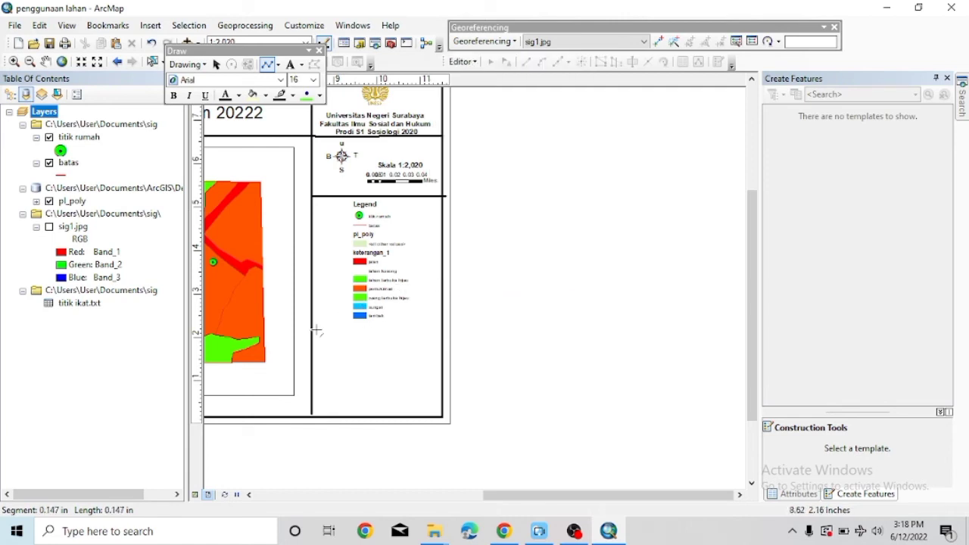
{"action": "right_click", "coordinate": [311, 322]}
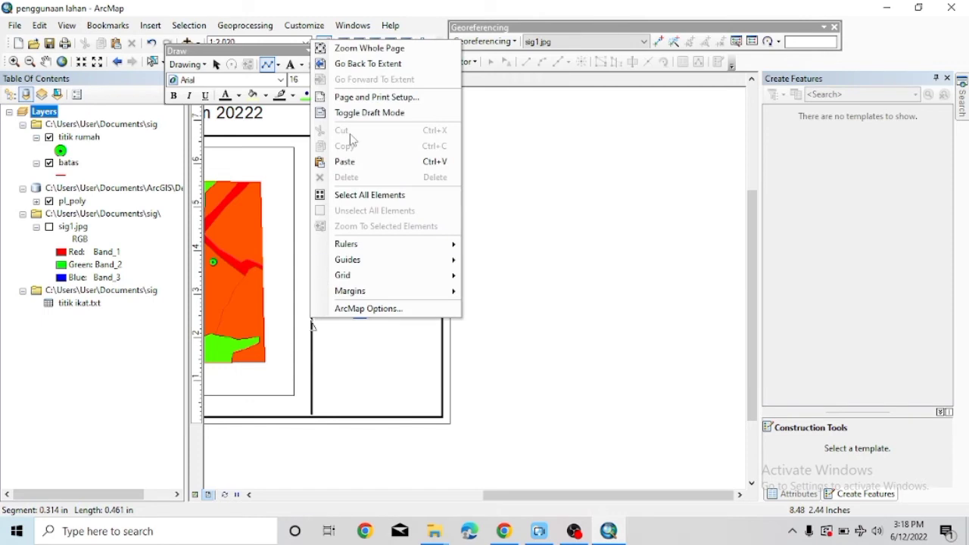
{"action": "left_click", "coordinate": [371, 346]}
{"action": "right_click", "coordinate": [420, 326]}
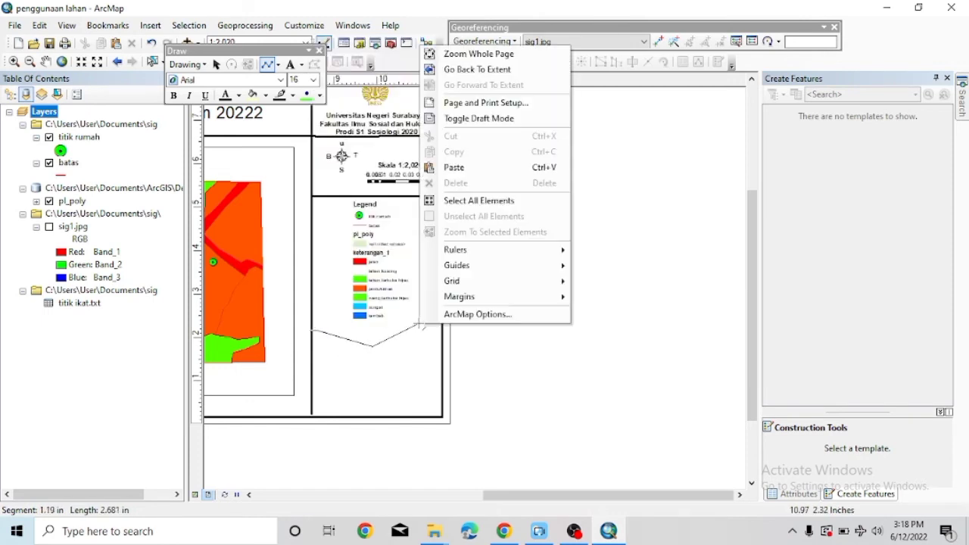
{"action": "double_click", "coordinate": [416, 326]}
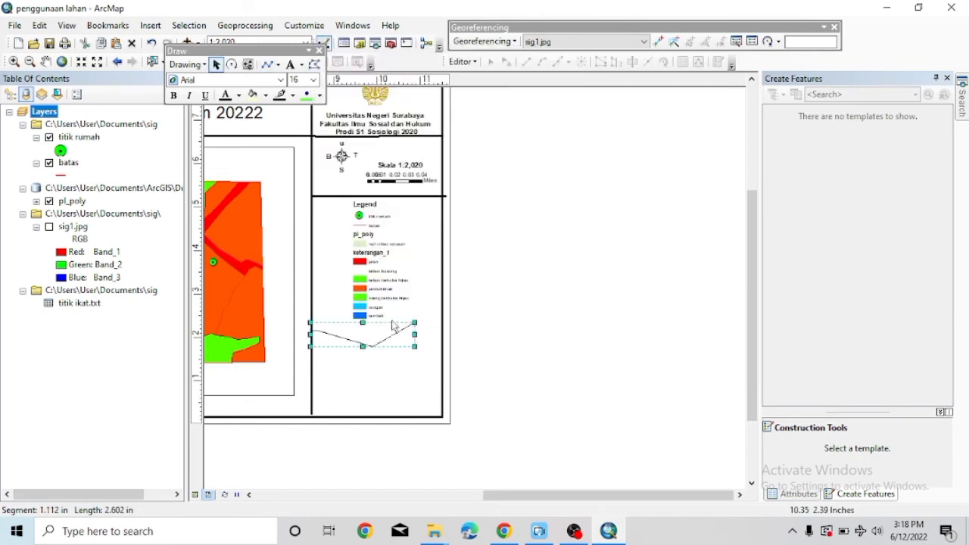
{"action": "key", "text": "Delete"}
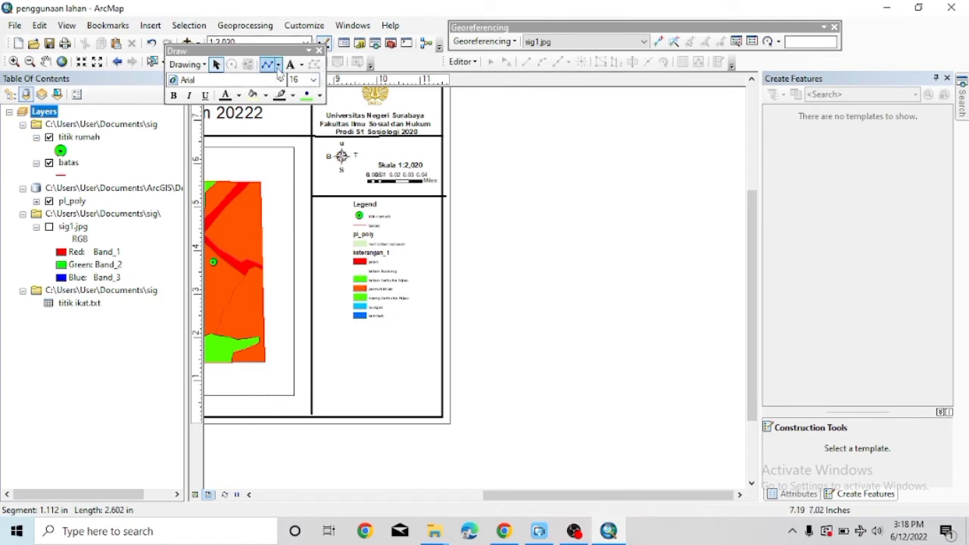
Draw a width-3 divider line under the legend and nudge the upper divider up slightly.
{"action": "left_click", "coordinate": [277, 65]}
{"action": "left_click", "coordinate": [265, 65]}
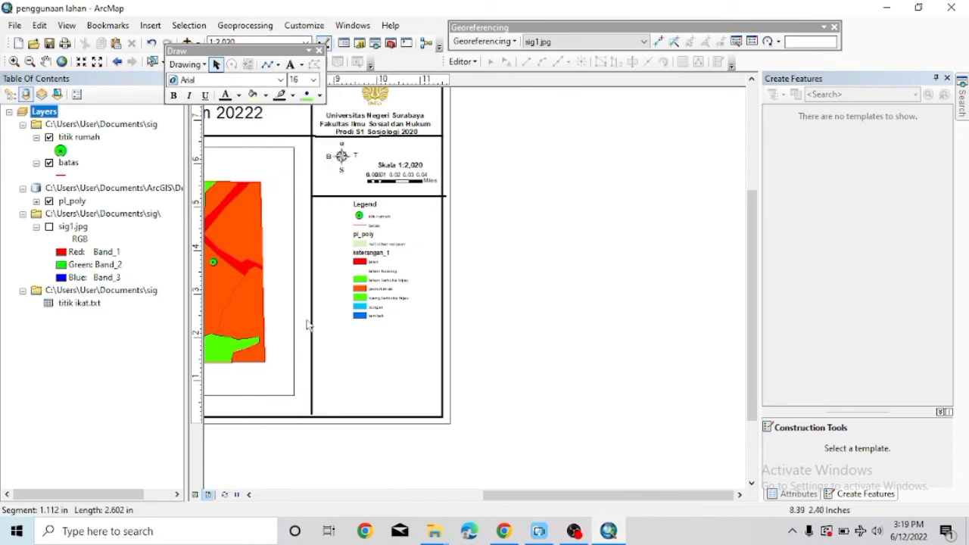
{"action": "left_click", "coordinate": [268, 64]}
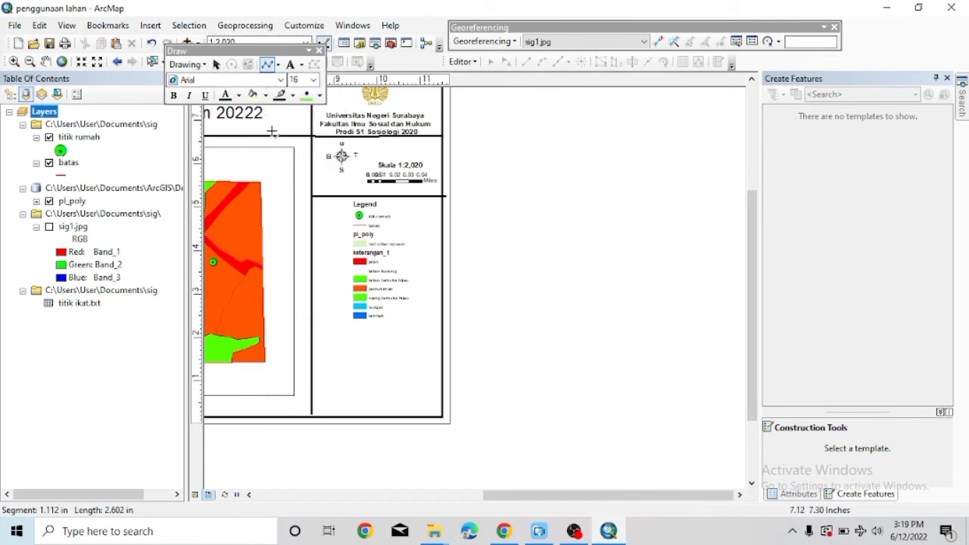
{"action": "left_click", "coordinate": [312, 324]}
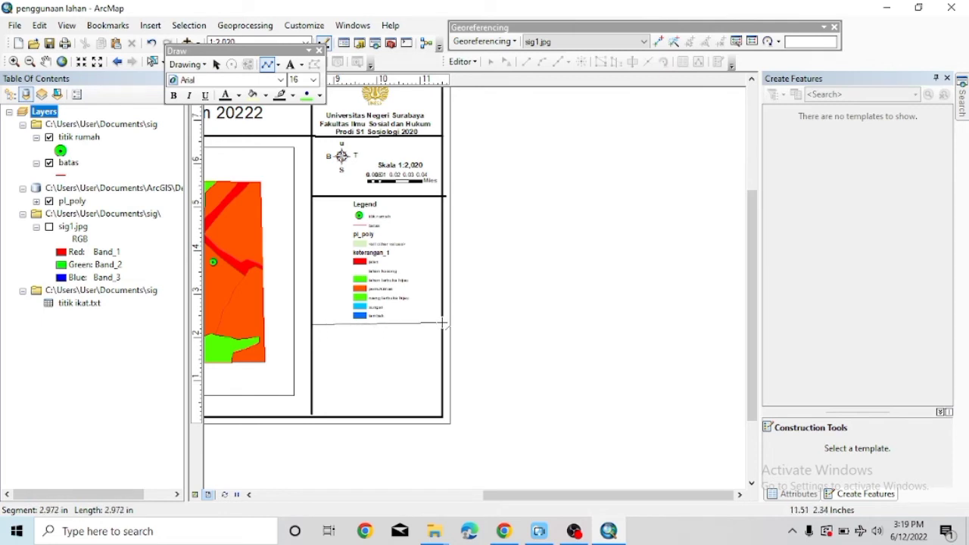
{"action": "double_click", "coordinate": [441, 324]}
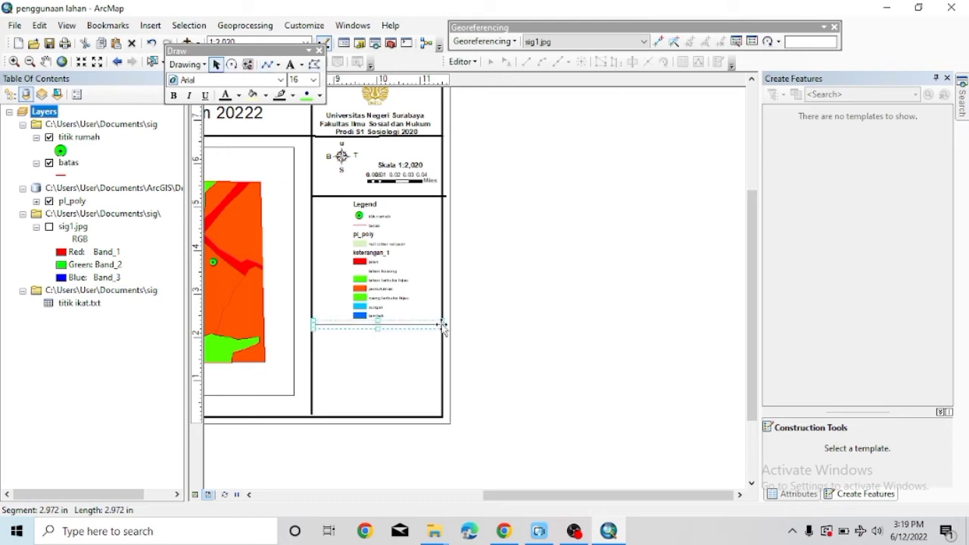
{"action": "right_click", "coordinate": [441, 324]}
{"action": "left_click", "coordinate": [477, 313]}
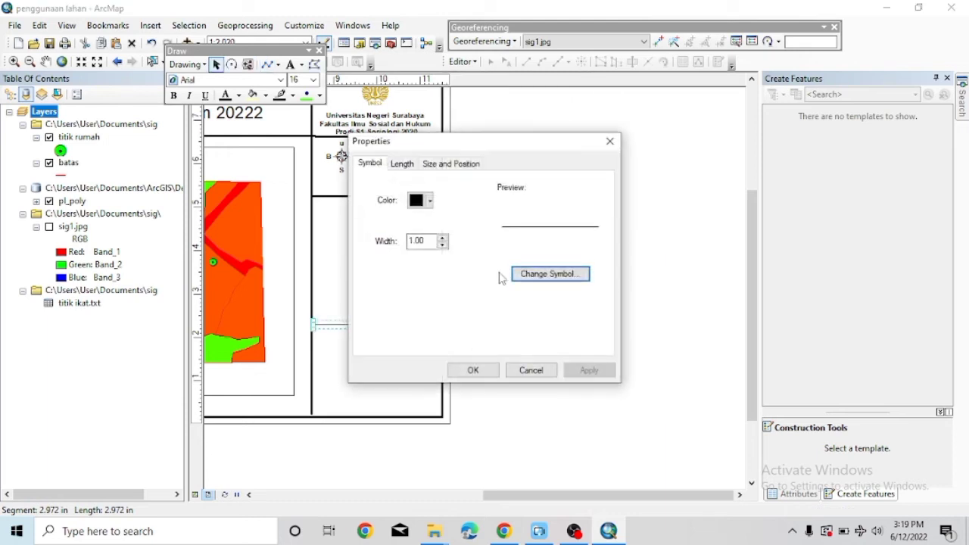
{"action": "left_click", "coordinate": [443, 237]}
{"action": "left_click", "coordinate": [443, 238]}
{"action": "left_click", "coordinate": [467, 370]}
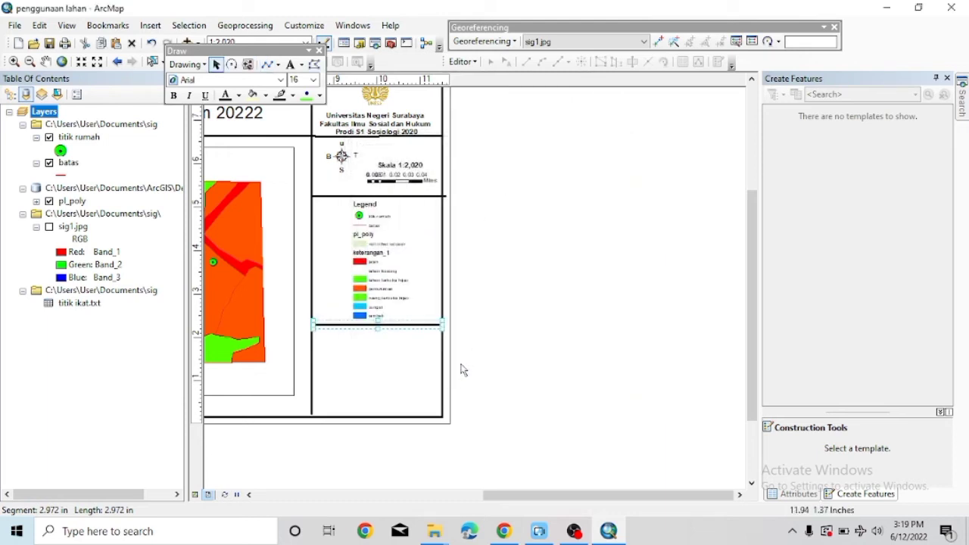
{"action": "left_click", "coordinate": [335, 197]}
{"action": "key", "text": "Up"}
{"action": "key", "text": "Up"}
{"action": "key", "text": "Up"}
{"action": "key", "text": "Up"}
{"action": "key", "text": "Up"}
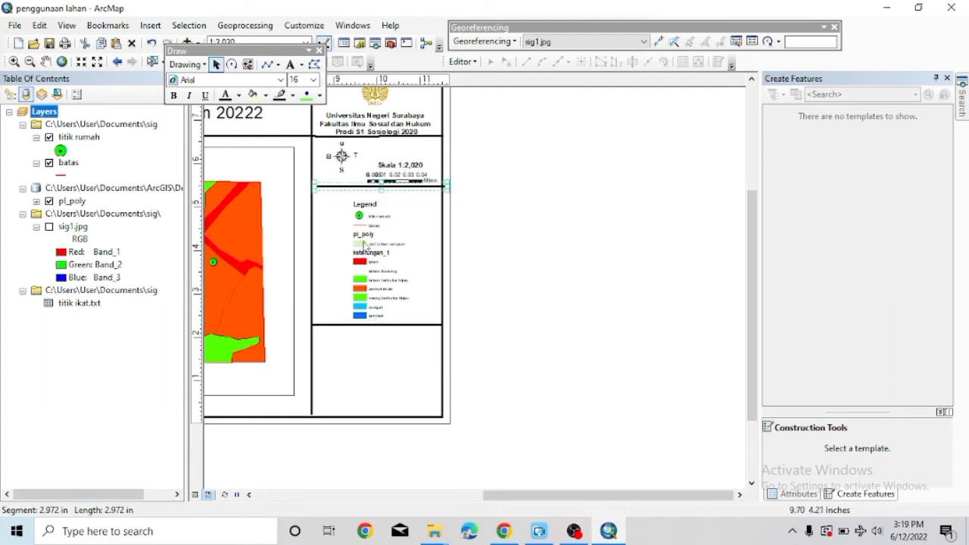
Nudge the legend and 'Skala 1:2,020' scale text up and shorten the scale bar.
{"action": "left_click", "coordinate": [364, 246]}
{"action": "key", "text": "Up"}
{"action": "key", "text": "Up"}
{"action": "key", "text": "Up"}
{"action": "key", "text": "Up"}
{"action": "key", "text": "Up"}
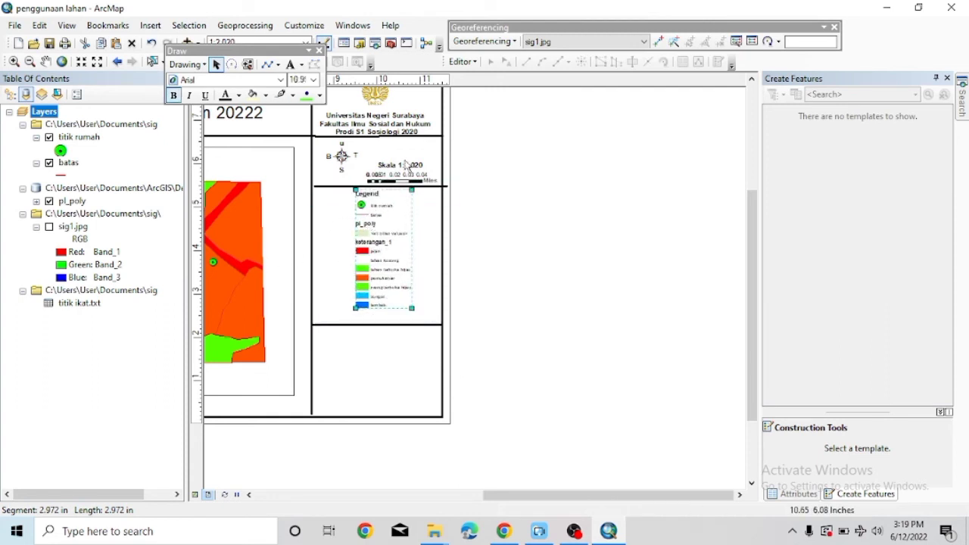
{"action": "left_click", "coordinate": [406, 165]}
{"action": "key", "text": "Up"}
{"action": "key", "text": "Up"}
{"action": "key", "text": "Up"}
{"action": "left_click", "coordinate": [409, 182]}
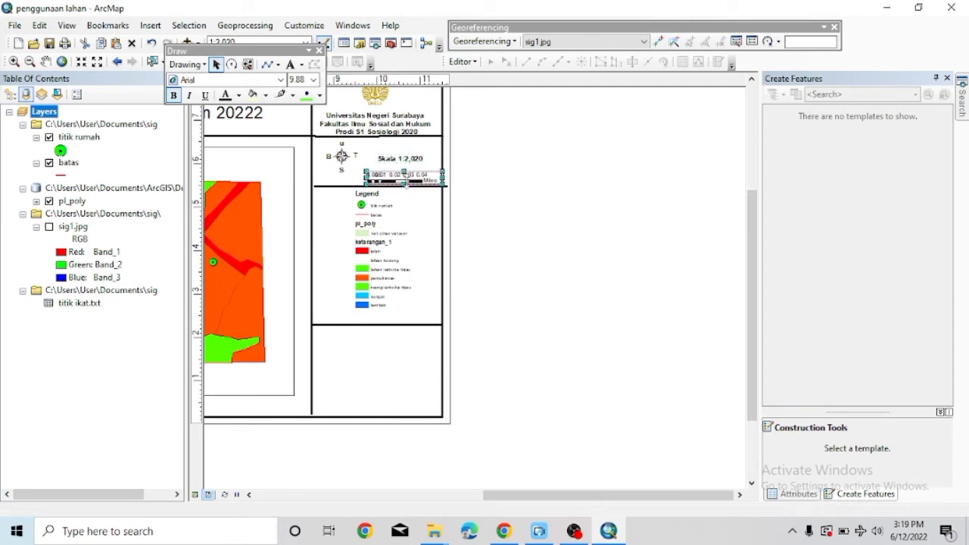
{"action": "mouse_move", "coordinate": [406, 182]}
{"action": "left_mouse_down"}
{"action": "mouse_move", "coordinate": [382, 165]}
{"action": "mouse_move", "coordinate": [376, 177]}
{"action": "left_mouse_up"}
Move the legend up beneath the upper divider and raise the lower divider under it.
{"action": "left_click_drag", "start_coordinate": [369, 217], "coordinate": [369, 206]}
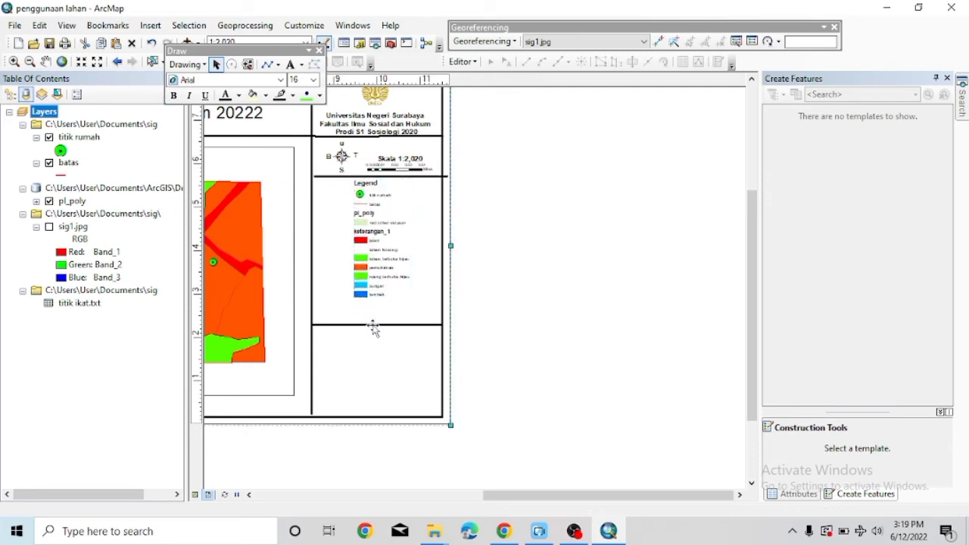
{"action": "left_click", "coordinate": [373, 325]}
{"action": "left_click_drag", "start_coordinate": [346, 326], "coordinate": [346, 303]}
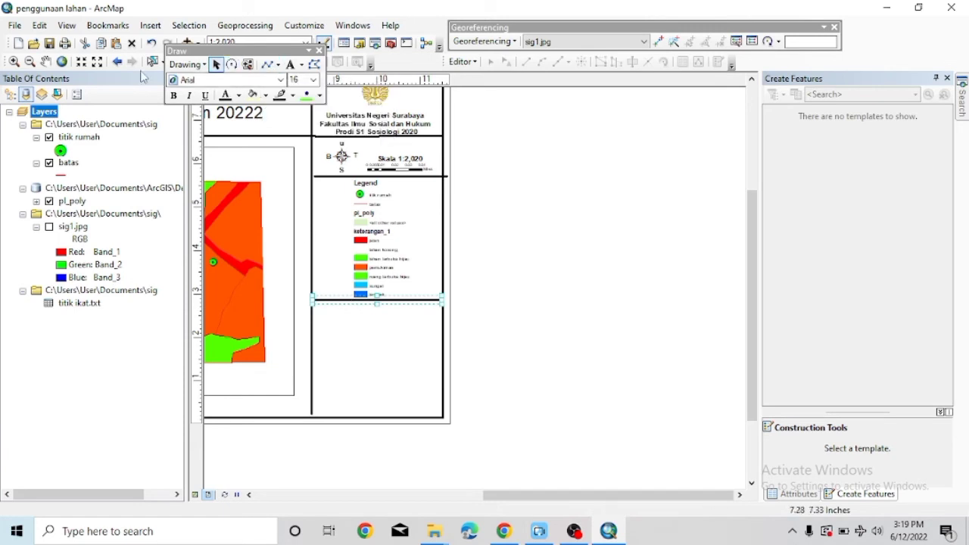
Insert the sig1 image file as a picture on the layout.
{"action": "left_click", "coordinate": [150, 25]}
{"action": "left_click", "coordinate": [174, 190]}
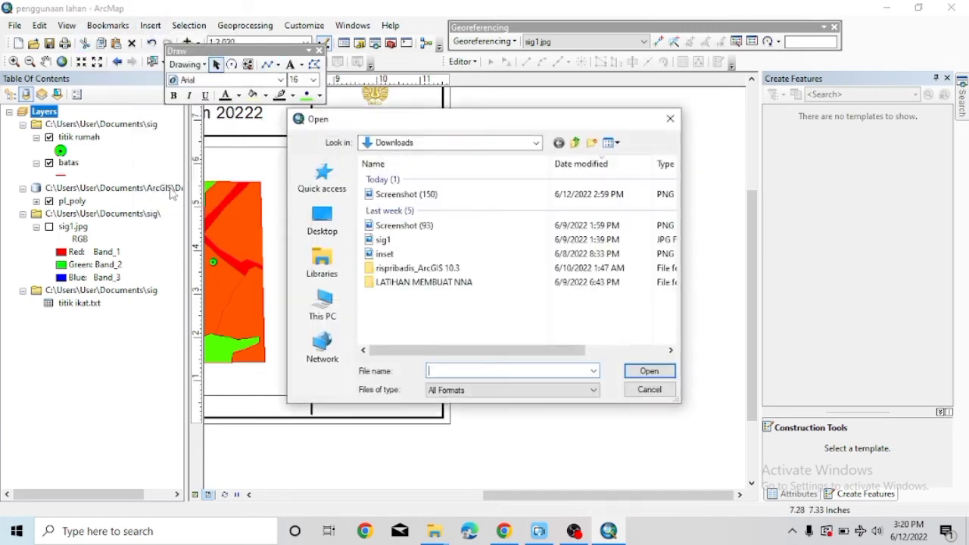
{"action": "left_click", "coordinate": [367, 240]}
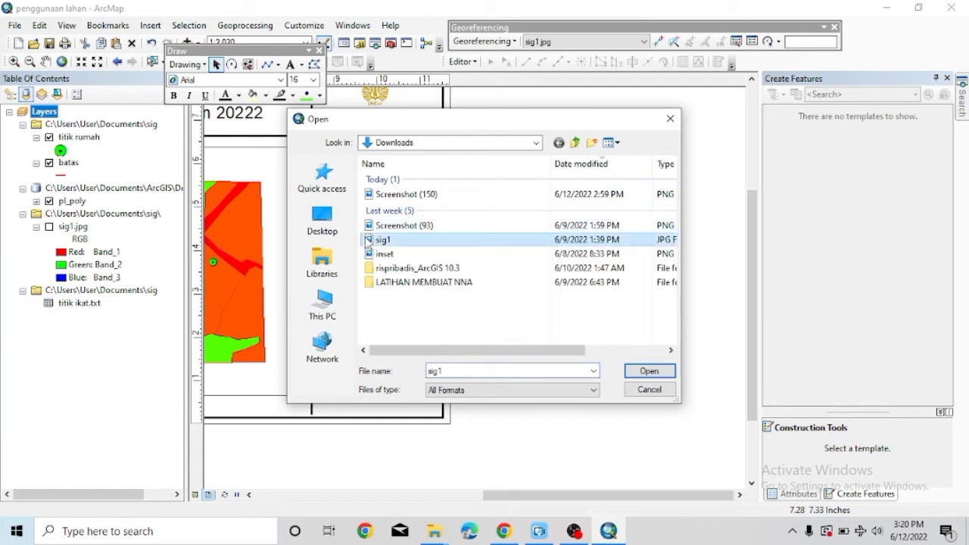
{"action": "left_click", "coordinate": [649, 371]}
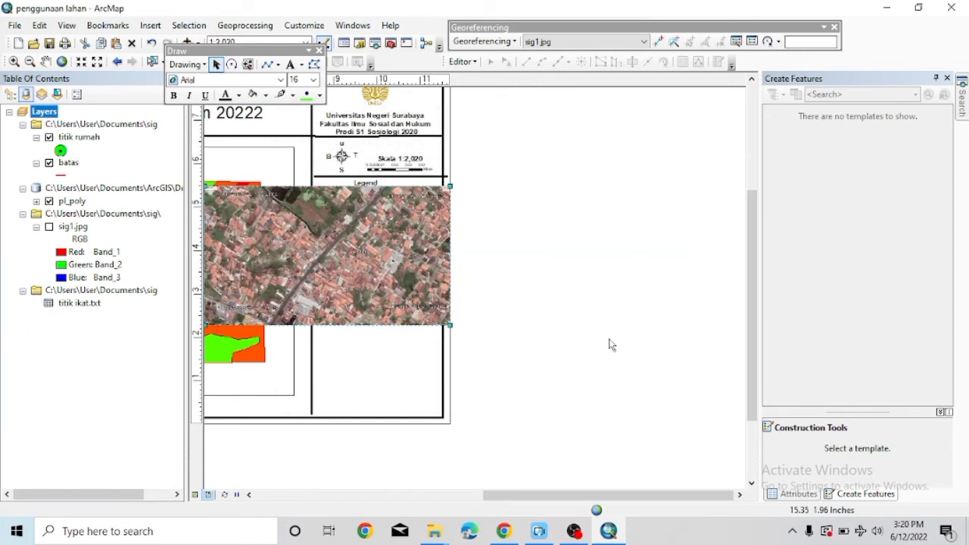
Check the sig1 picture's properties, then delete it from the layout.
{"action": "double_click", "coordinate": [355, 273]}
{"action": "left_click", "coordinate": [619, 93]}
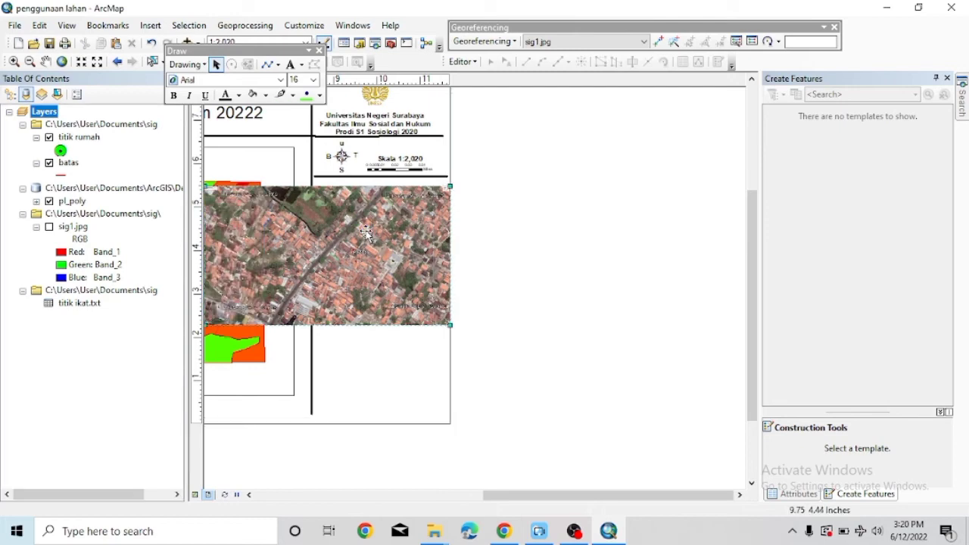
{"action": "right_click", "coordinate": [362, 230]}
{"action": "left_click", "coordinate": [382, 303]}
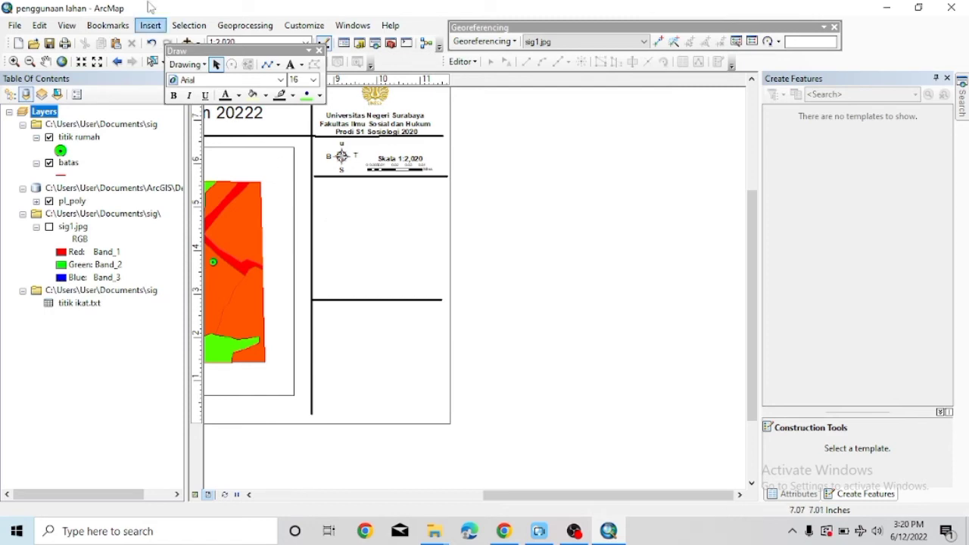
{"action": "left_click", "coordinate": [150, 25]}
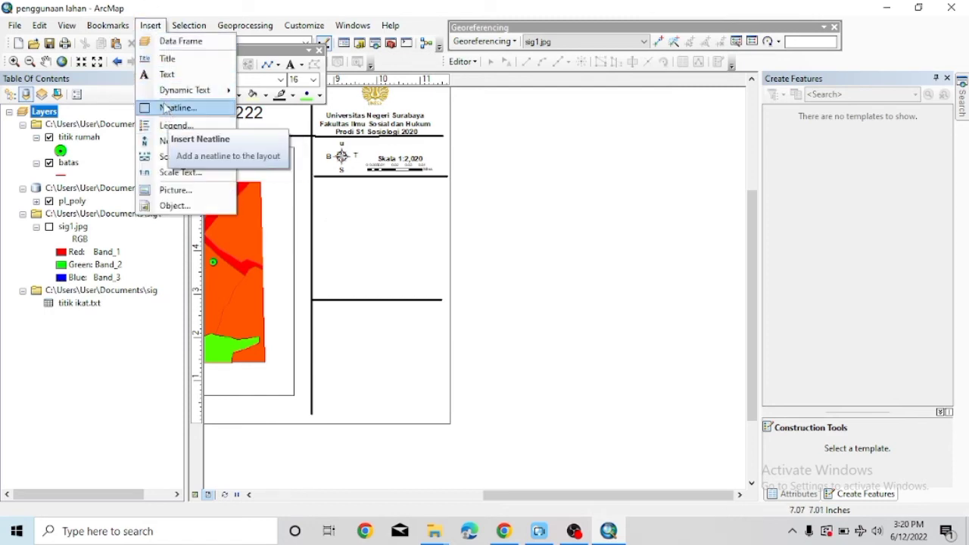
{"action": "left_click", "coordinate": [167, 190]}
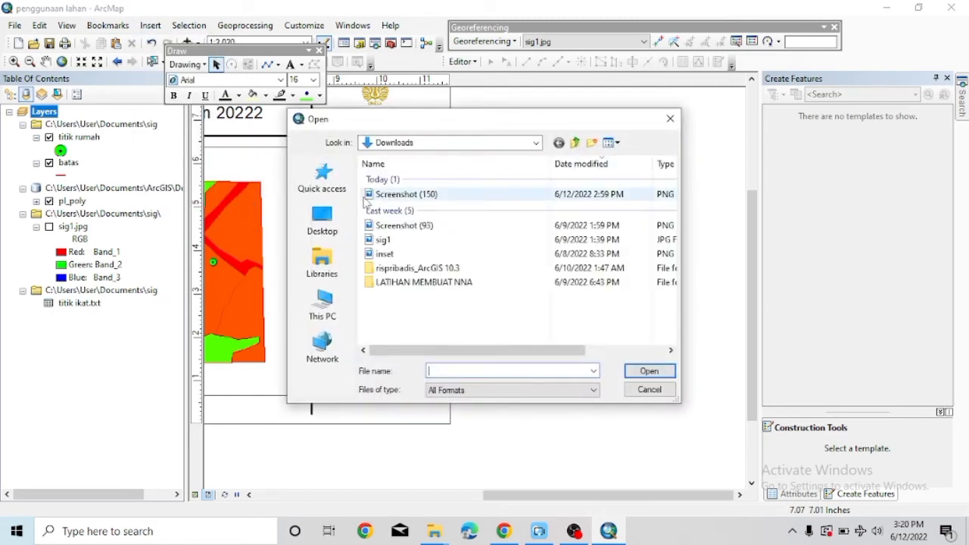
{"action": "left_click", "coordinate": [378, 227]}
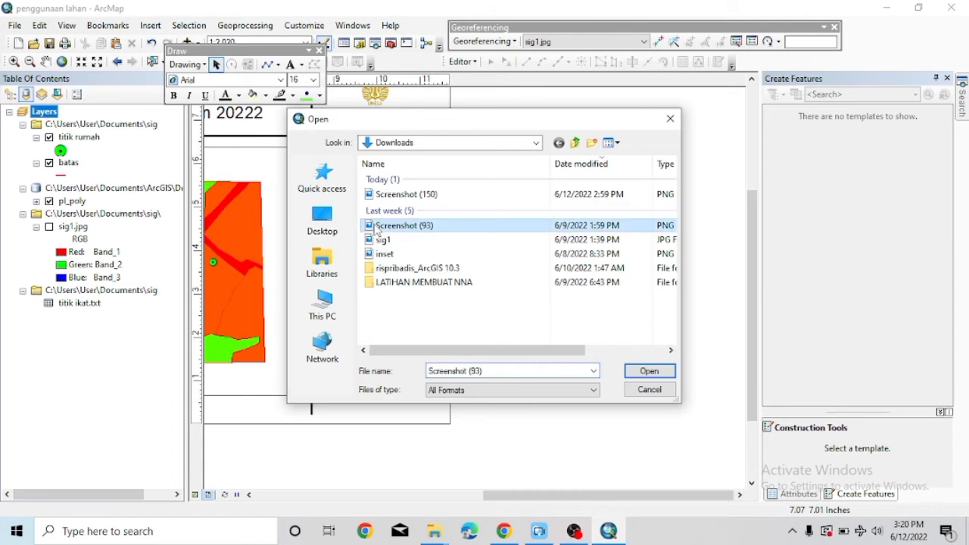
{"action": "left_click", "coordinate": [647, 371]}
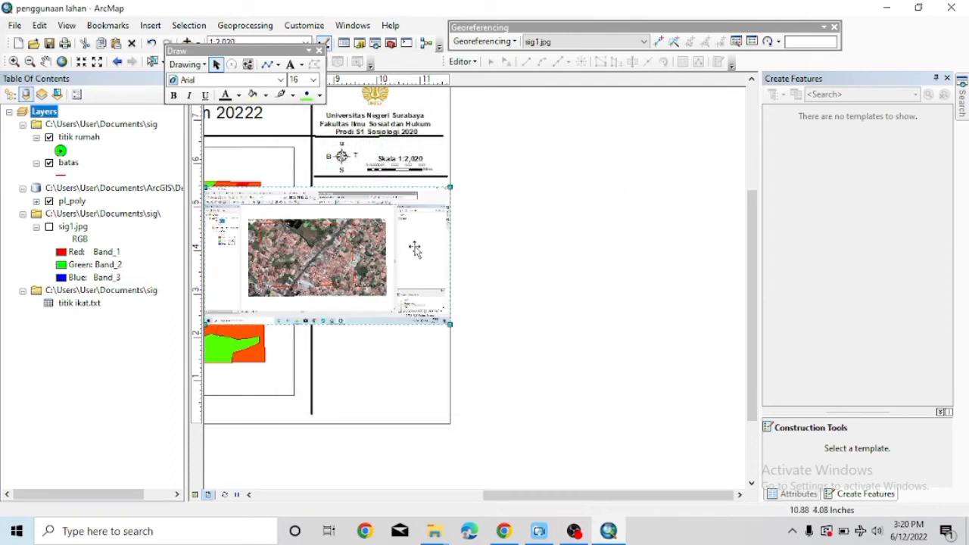
{"action": "right_click", "coordinate": [384, 247]}
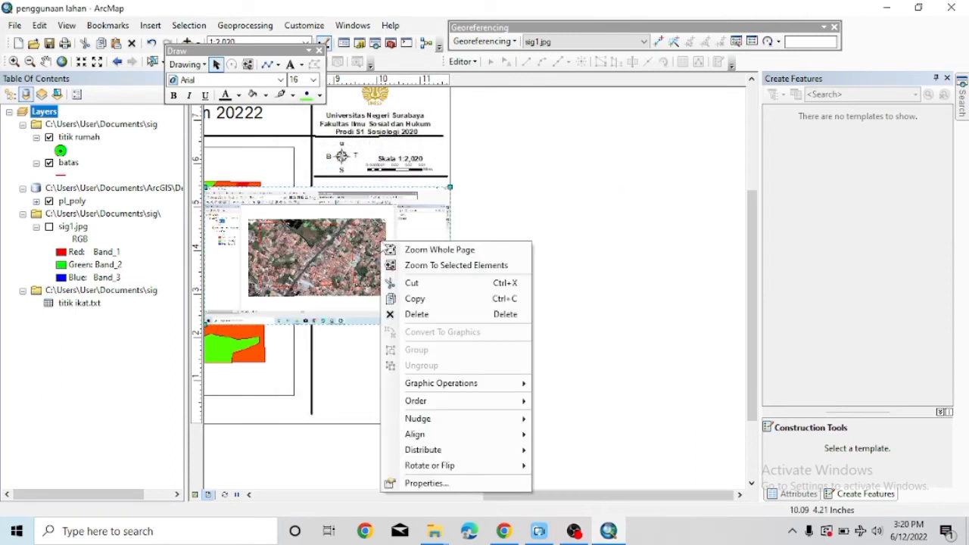
{"action": "left_click", "coordinate": [400, 285]}
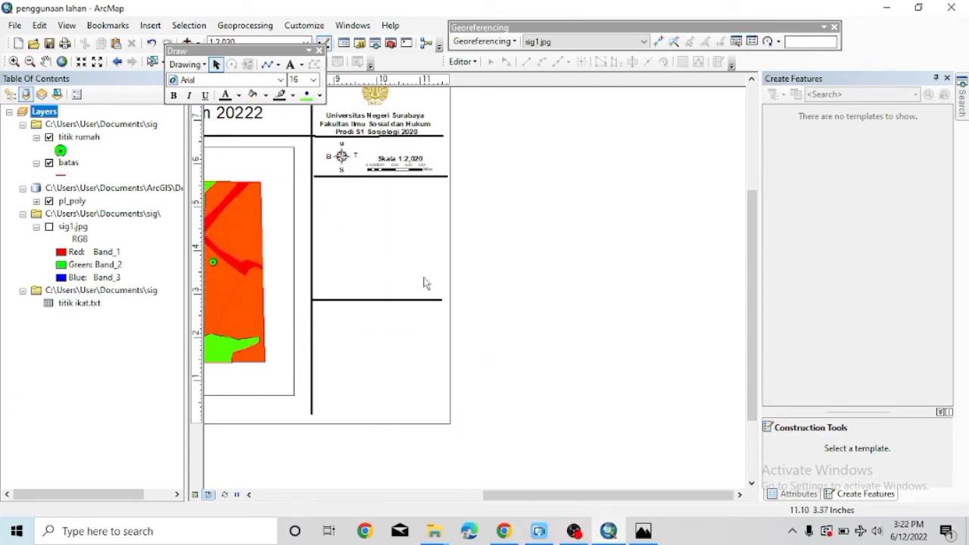
Insert the 'sig inset' image, shrink it and move it into the lower side panel.
{"action": "left_click", "coordinate": [150, 25]}
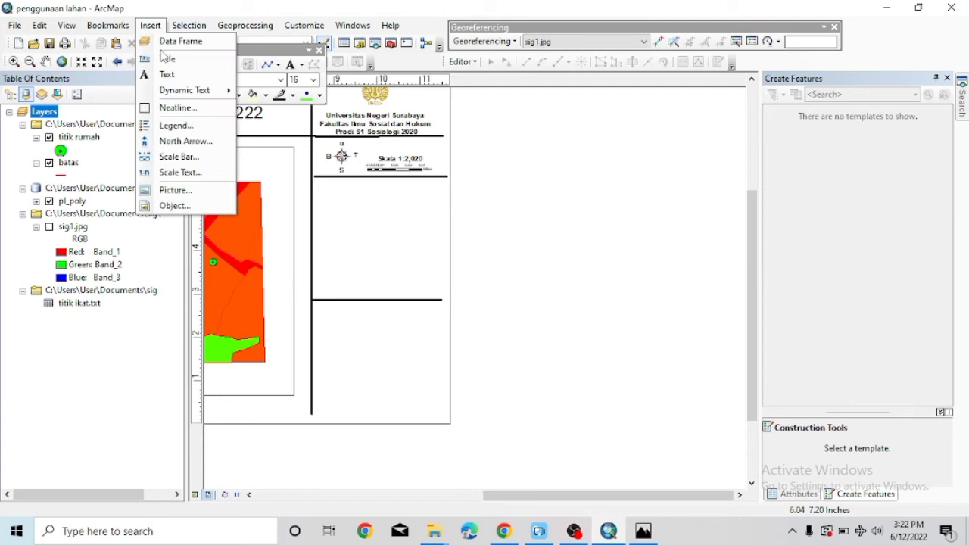
{"action": "left_click", "coordinate": [186, 190]}
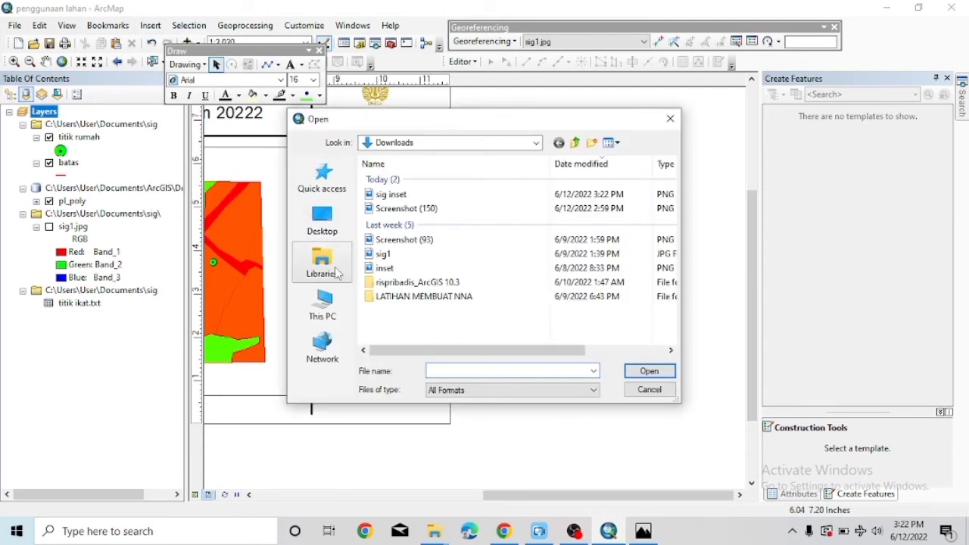
{"action": "left_click", "coordinate": [385, 196]}
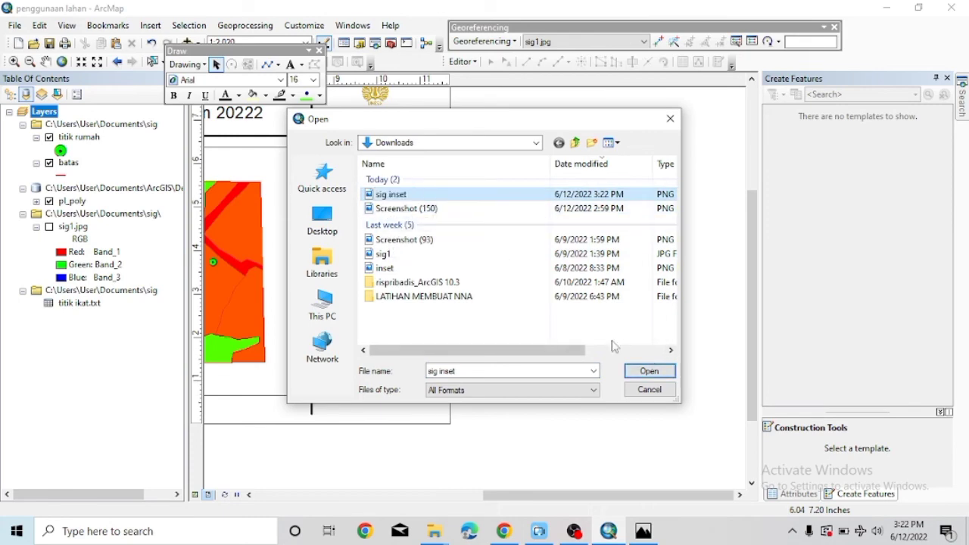
{"action": "left_click", "coordinate": [649, 372]}
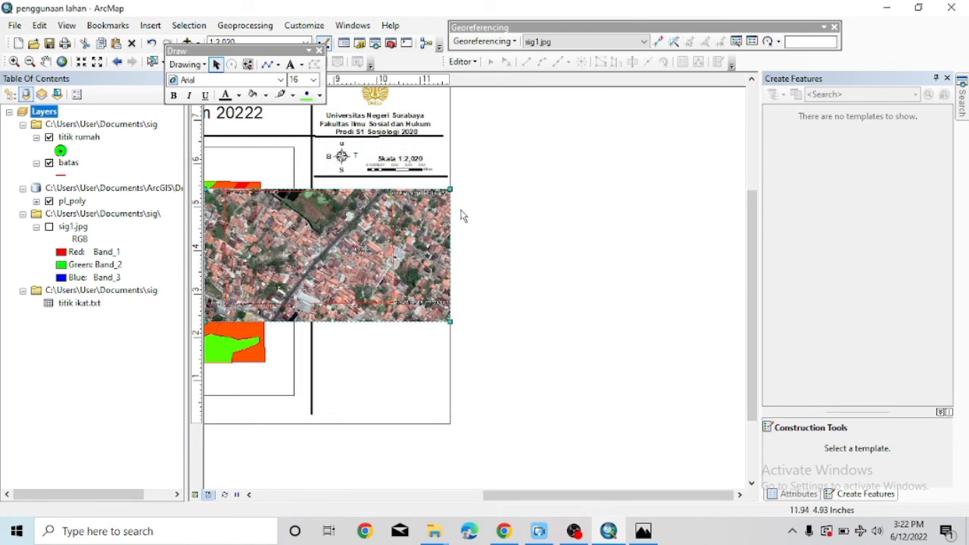
{"action": "left_click_drag", "start_coordinate": [451, 189], "coordinate": [356, 242]}
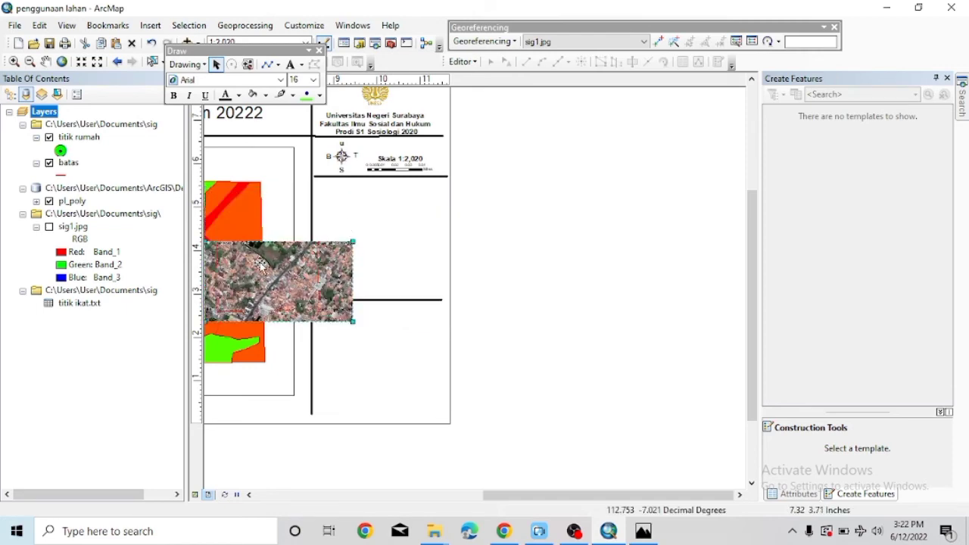
{"action": "left_click_drag", "start_coordinate": [258, 267], "coordinate": [372, 266]}
Raise the horizontal divider line to sit above the aerial photo.
{"action": "left_click", "coordinate": [367, 301]}
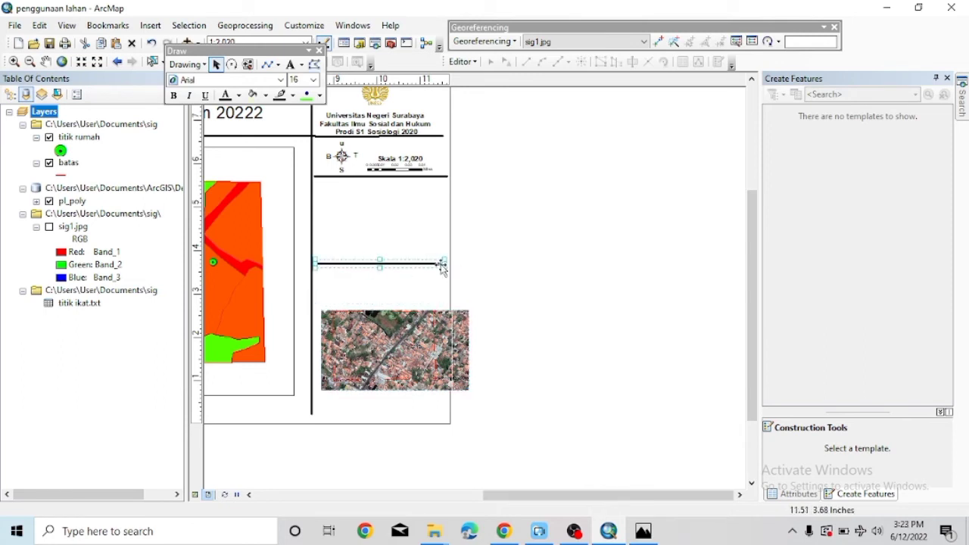
{"action": "left_click_drag", "start_coordinate": [440, 269], "coordinate": [441, 245]}
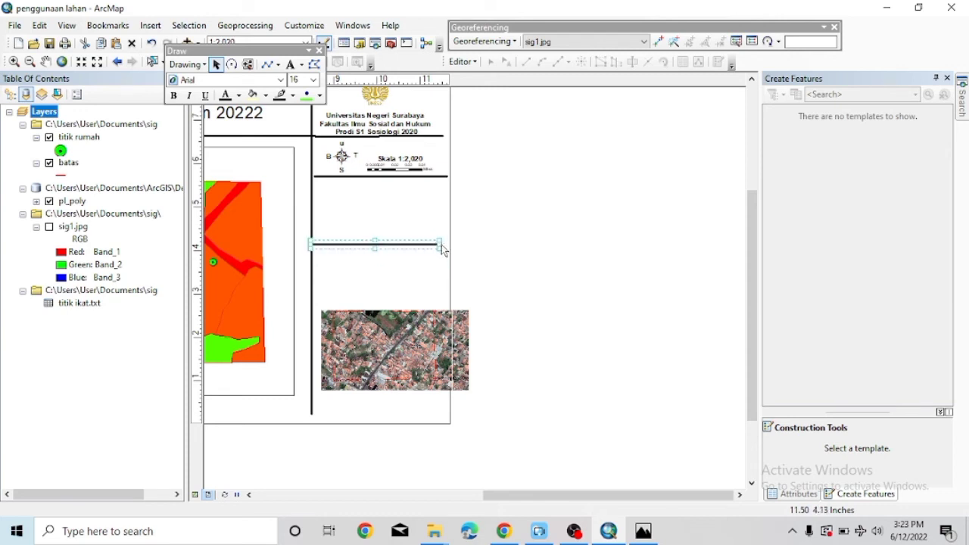
{"action": "left_click", "coordinate": [449, 246]}
{"action": "left_click", "coordinate": [435, 244]}
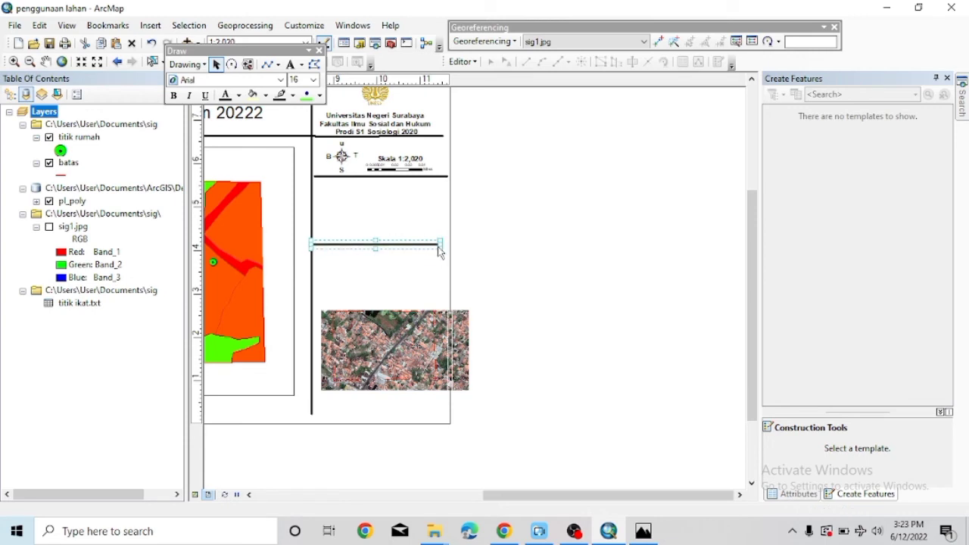
Delete the old divider and draw a new horizontal line across the panel above the photo.
{"action": "key", "text": "Delete"}
{"action": "left_click", "coordinate": [267, 64]}
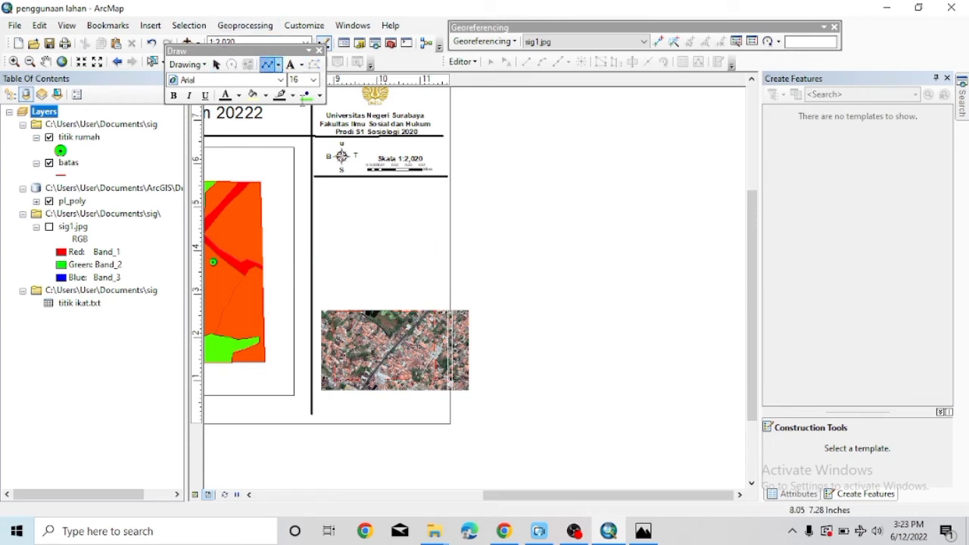
{"action": "left_click", "coordinate": [313, 277]}
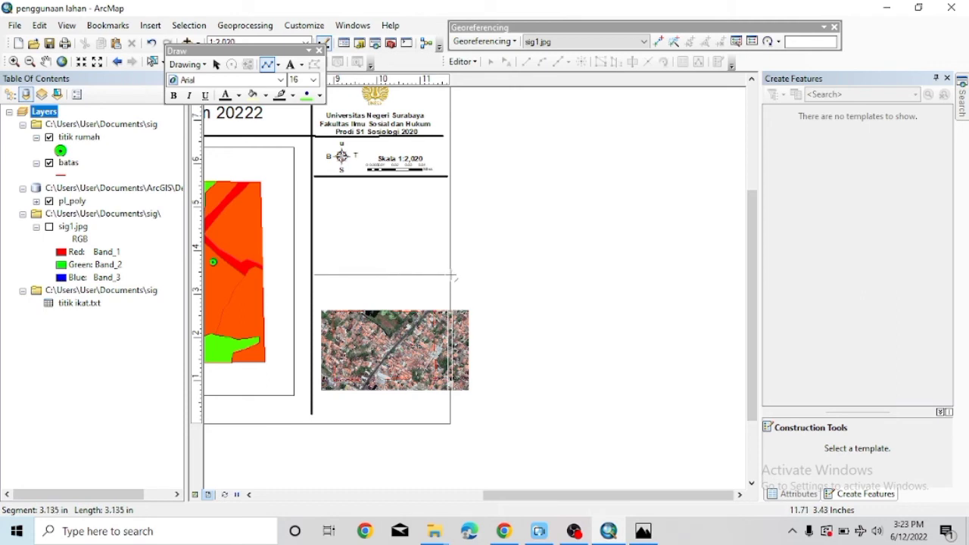
{"action": "double_click", "coordinate": [452, 276]}
Set the new divider line's width to 3.
{"action": "right_click", "coordinate": [452, 274]}
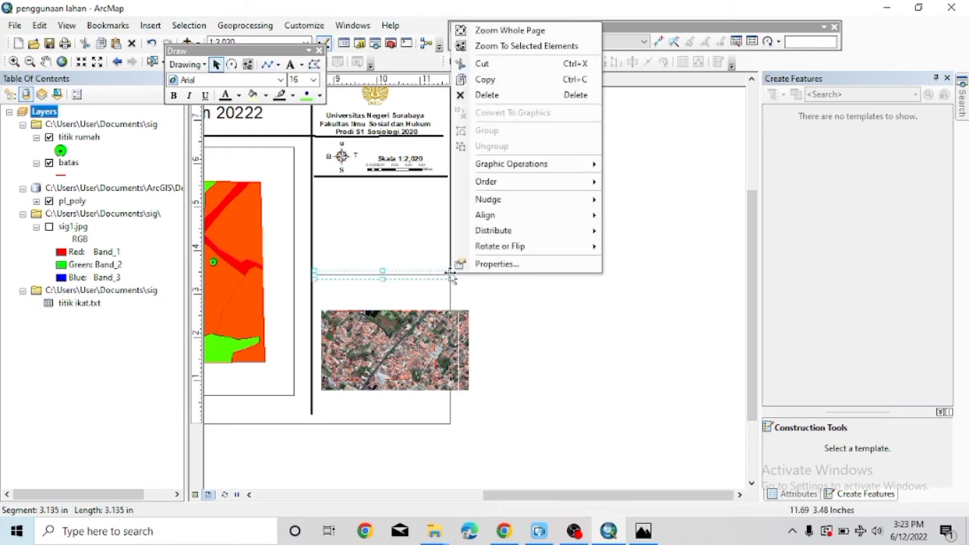
{"action": "left_click", "coordinate": [459, 265]}
{"action": "left_click", "coordinate": [442, 237]}
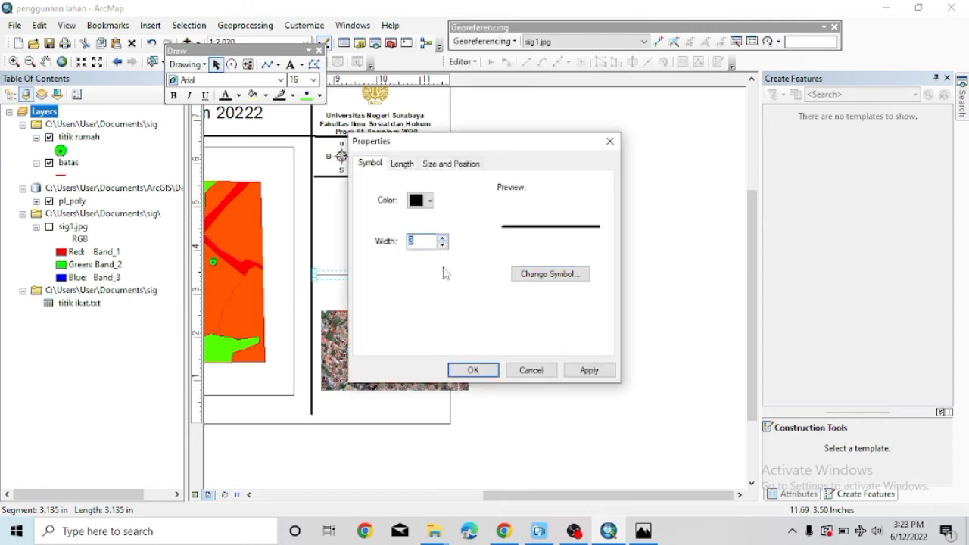
{"action": "left_click", "coordinate": [472, 370]}
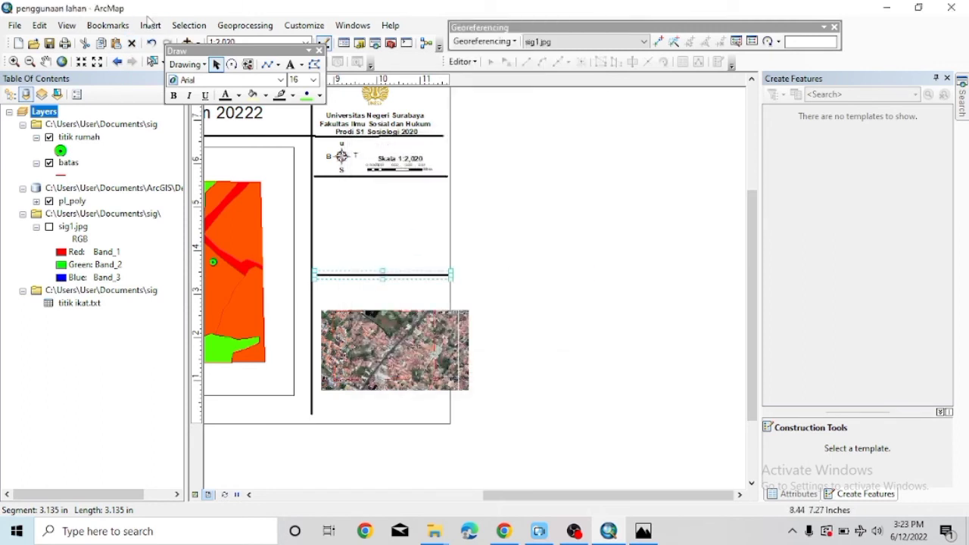
{"action": "left_click", "coordinate": [150, 25]}
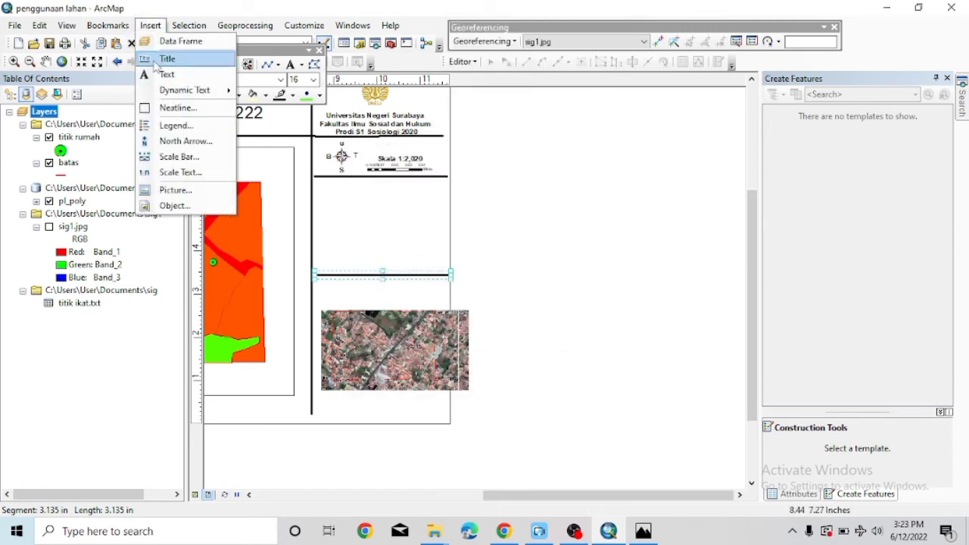
Add a new legend, shrink it into the panel, and nudge the line below it down.
{"action": "left_click", "coordinate": [167, 123]}
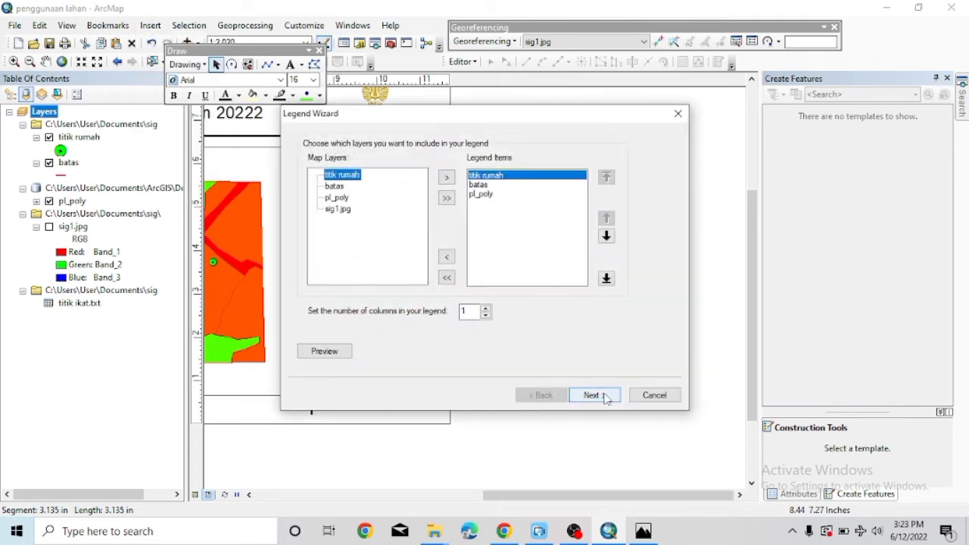
{"action": "left_click", "coordinate": [606, 396]}
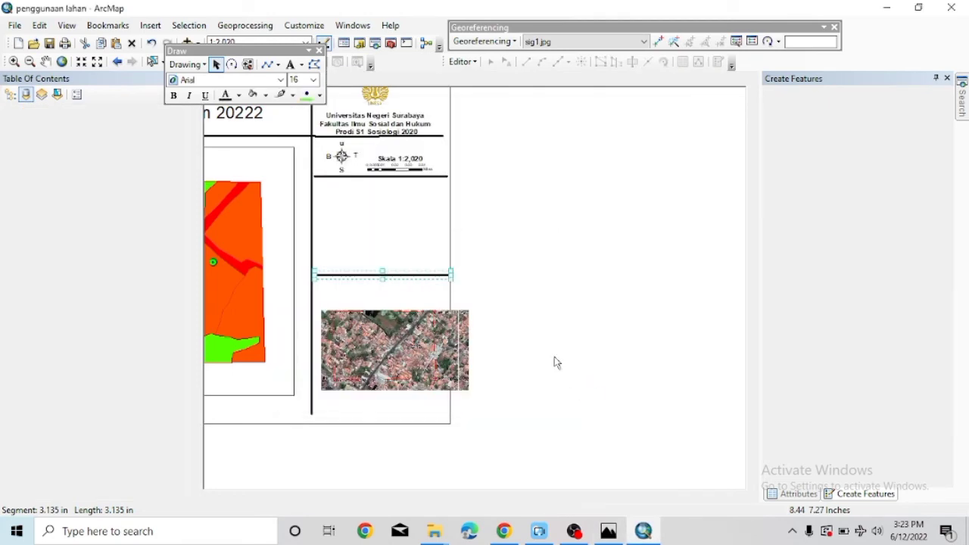
{"action": "left_click_drag", "start_coordinate": [476, 291], "coordinate": [442, 278]}
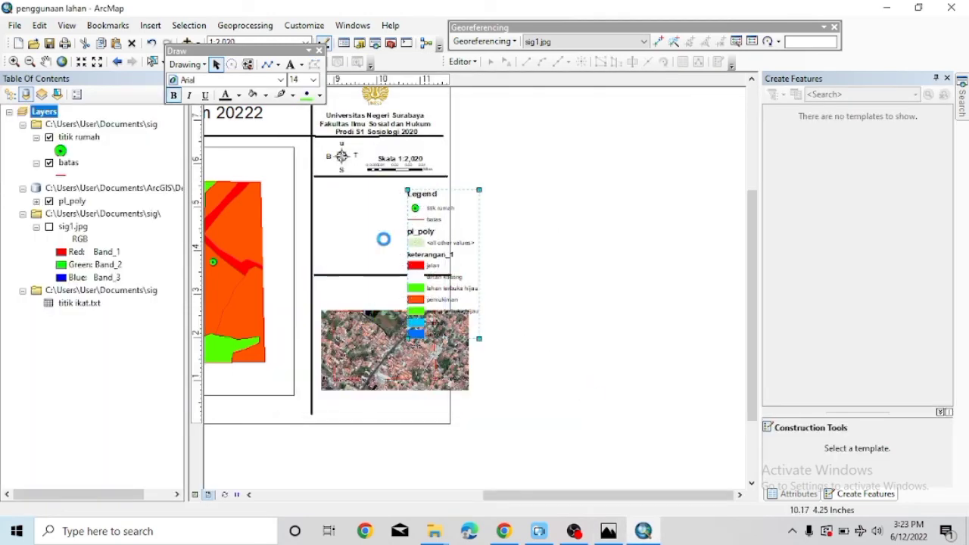
{"action": "left_click_drag", "start_coordinate": [444, 324], "coordinate": [431, 274]}
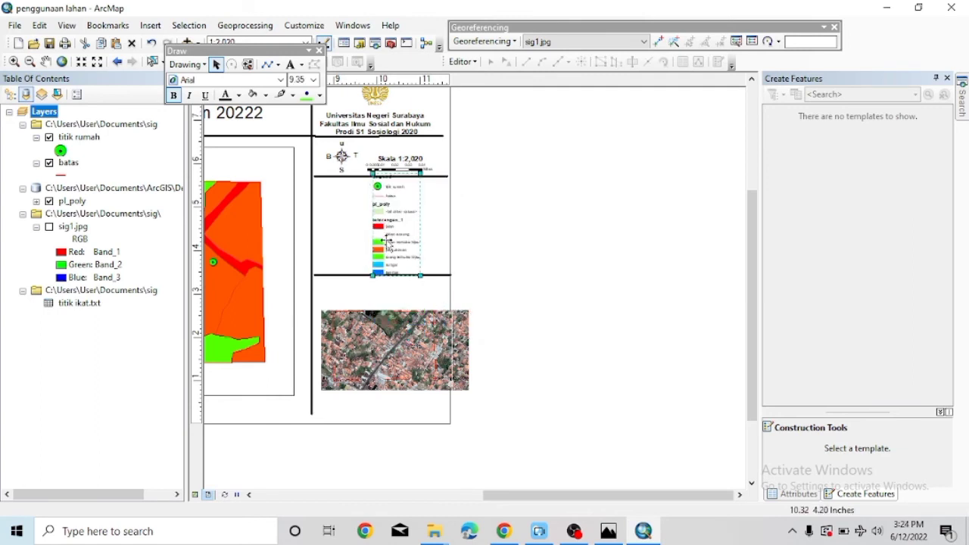
{"action": "left_click", "coordinate": [341, 274]}
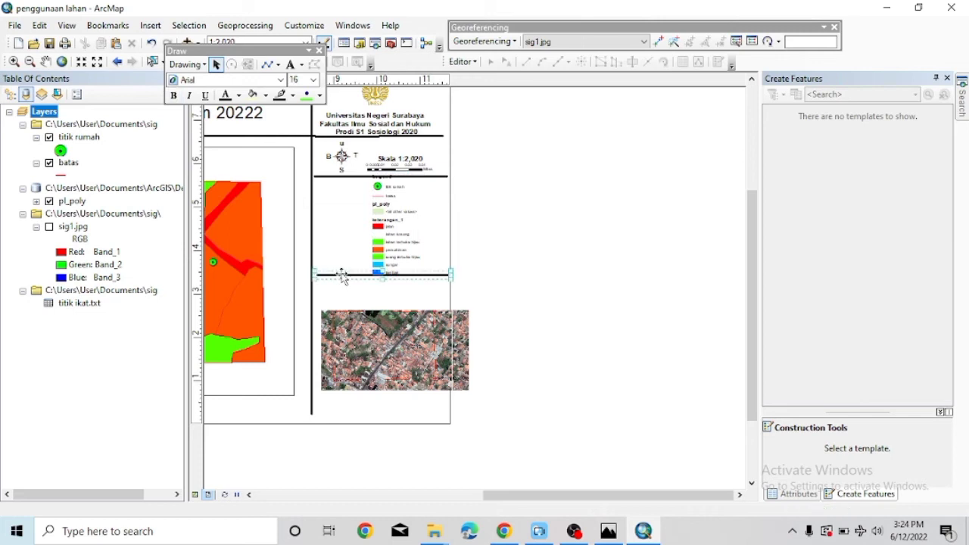
{"action": "left_click", "coordinate": [341, 276]}
{"action": "left_click_drag", "start_coordinate": [344, 277], "coordinate": [346, 282]}
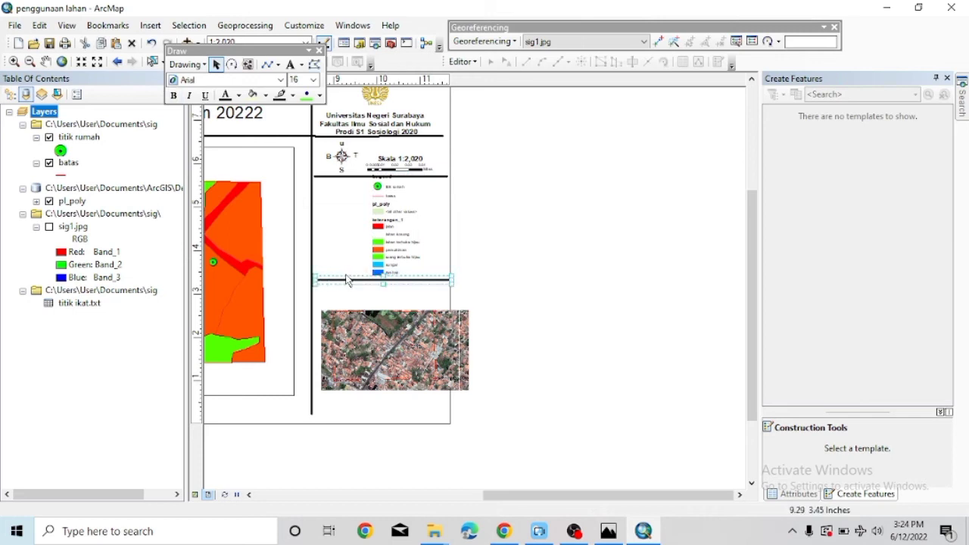
{"action": "left_click", "coordinate": [388, 248]}
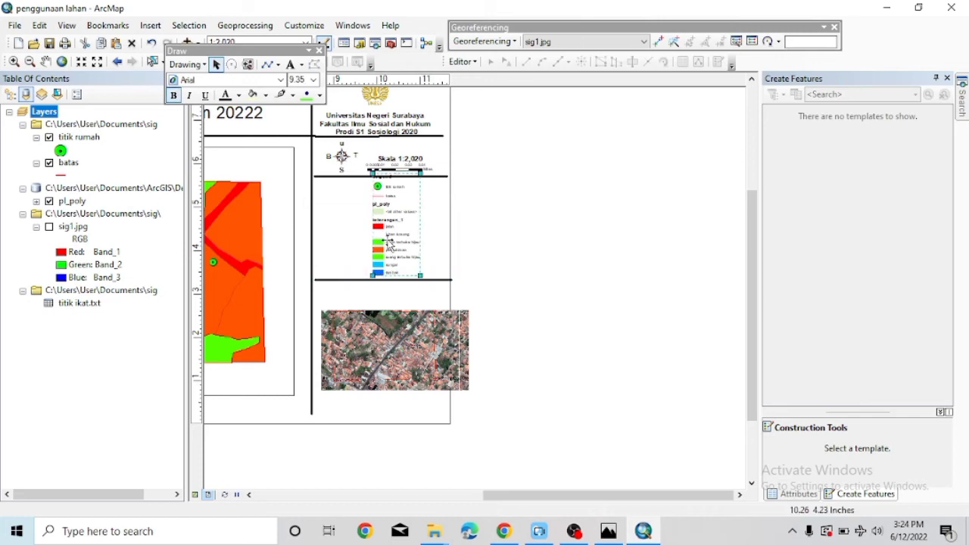
Resize the aerial inset photo and position it beneath the legend's divider line.
{"action": "left_click", "coordinate": [358, 330]}
{"action": "left_click_drag", "start_coordinate": [364, 348], "coordinate": [366, 330]}
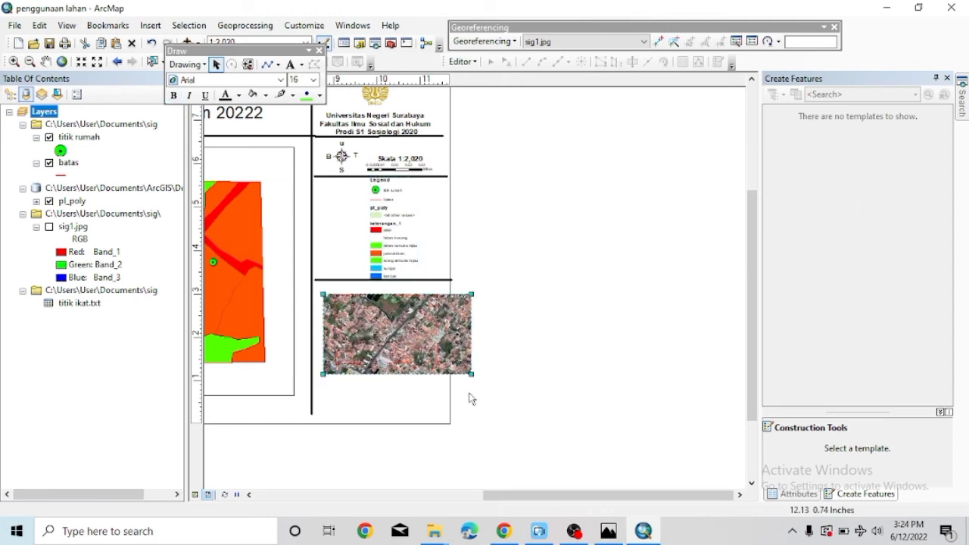
{"action": "left_click_drag", "start_coordinate": [475, 379], "coordinate": [425, 350]}
{"action": "left_click_drag", "start_coordinate": [371, 313], "coordinate": [381, 327]}
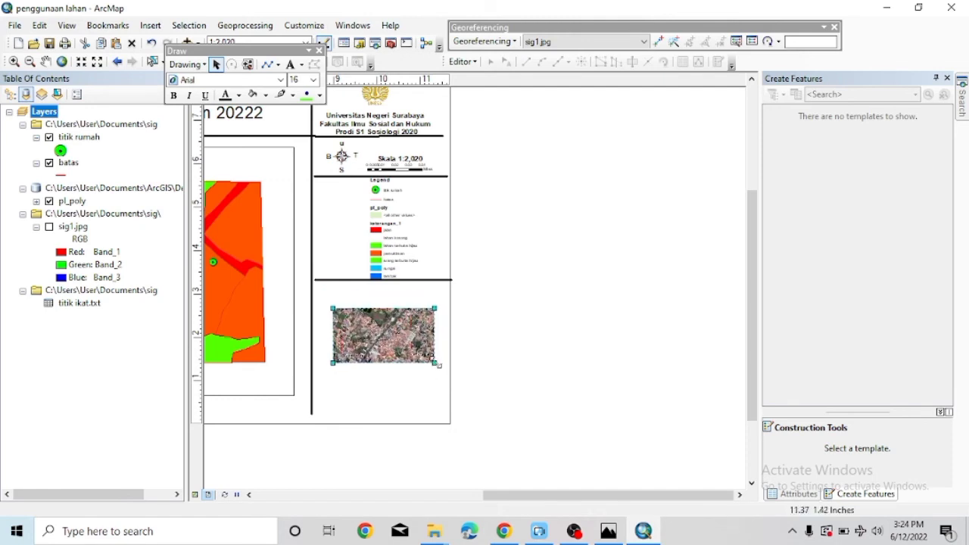
{"action": "left_click_drag", "start_coordinate": [437, 364], "coordinate": [405, 340]}
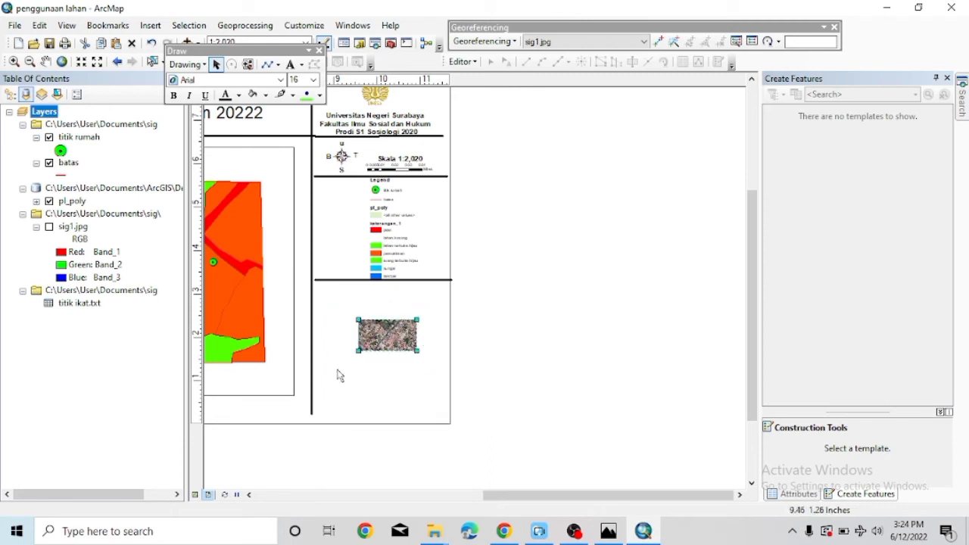
Extend the vertical divider to the page bottom and move the aerial photo up-left.
{"action": "left_click", "coordinate": [312, 401]}
{"action": "left_click_drag", "start_coordinate": [313, 401], "coordinate": [313, 401]}
{"action": "left_click", "coordinate": [390, 337]}
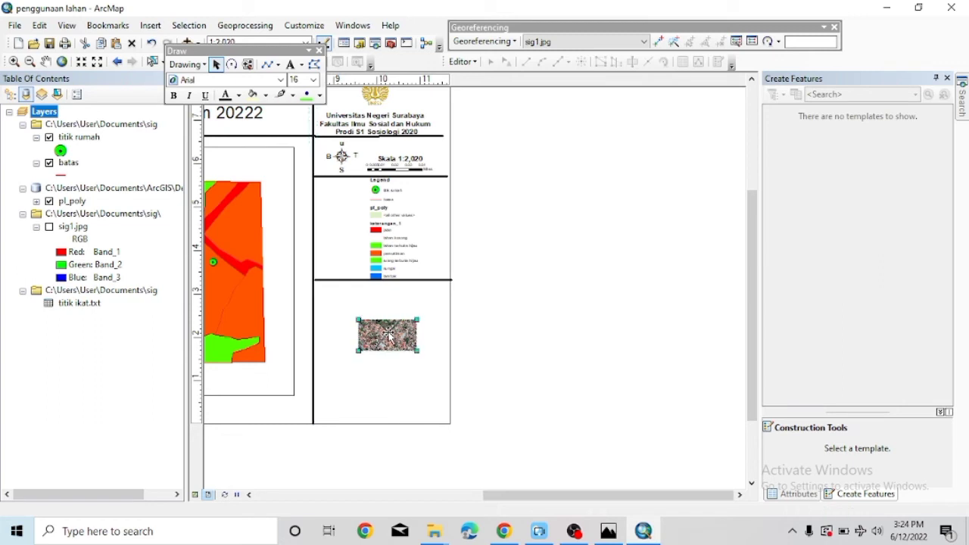
{"action": "left_click_drag", "start_coordinate": [391, 338], "coordinate": [383, 316]}
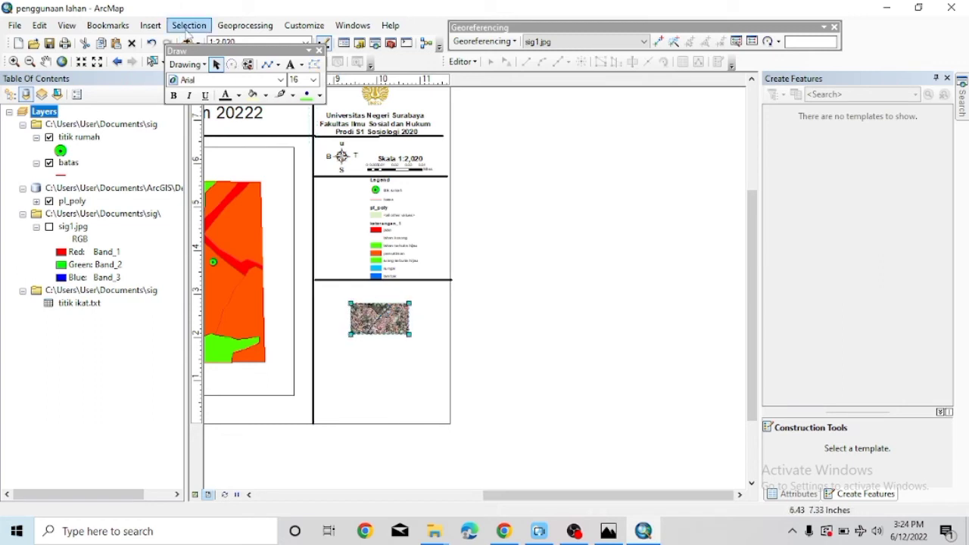
Add an 'inset' text label above the photo and nudge the photo slightly.
{"action": "left_click", "coordinate": [152, 25]}
{"action": "left_click", "coordinate": [168, 74]}
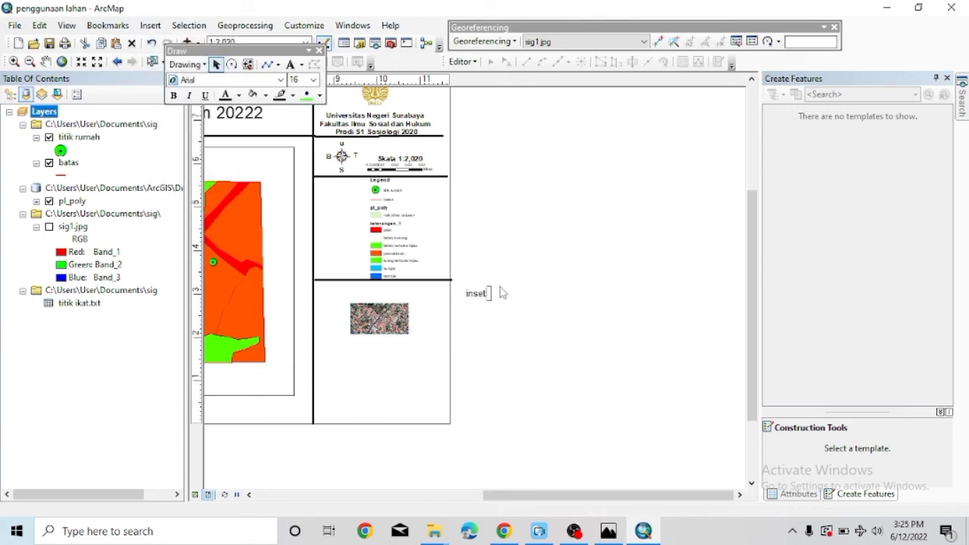
{"action": "left_click_drag", "start_coordinate": [477, 295], "coordinate": [384, 289]}
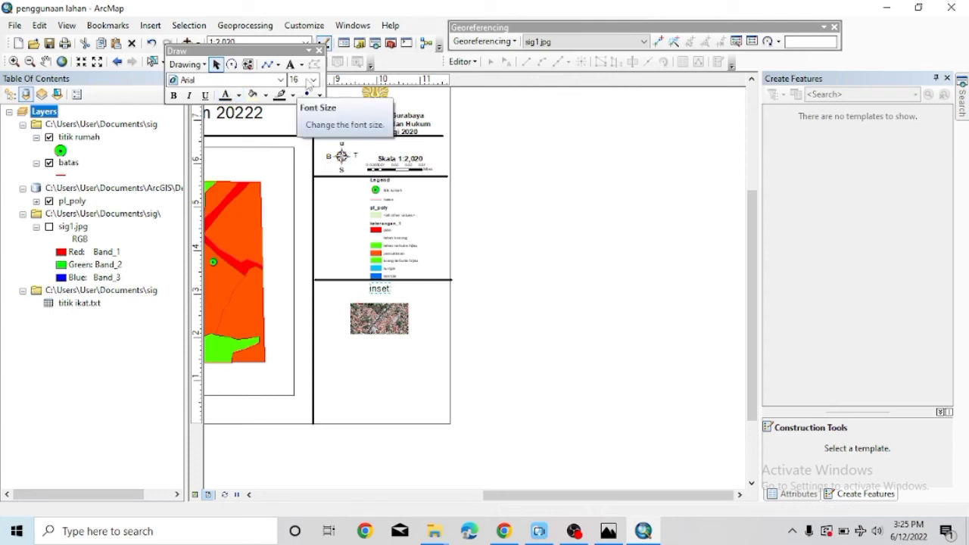
{"action": "left_click", "coordinate": [313, 80]}
{"action": "key", "text": "Escape"}
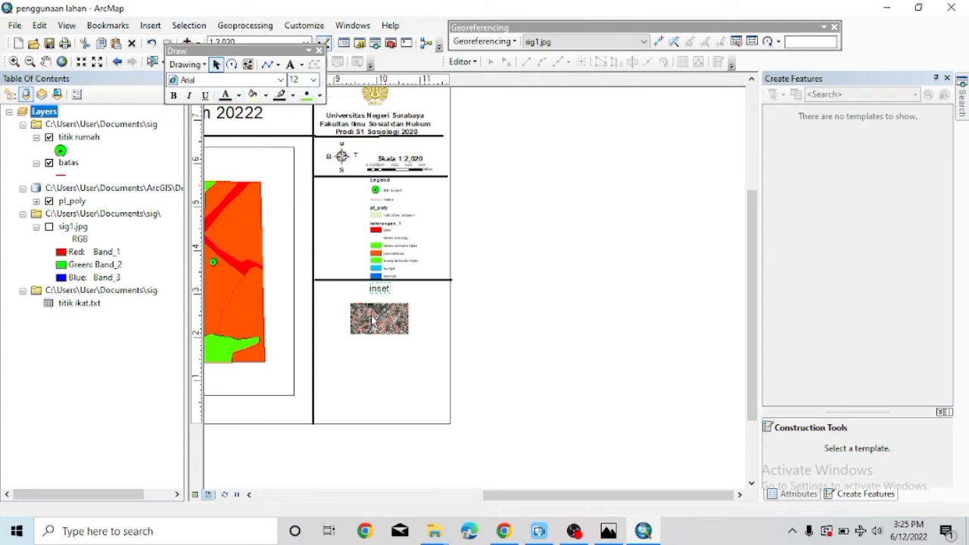
{"action": "left_click", "coordinate": [373, 314]}
{"action": "left_click_drag", "start_coordinate": [373, 314], "coordinate": [376, 311]}
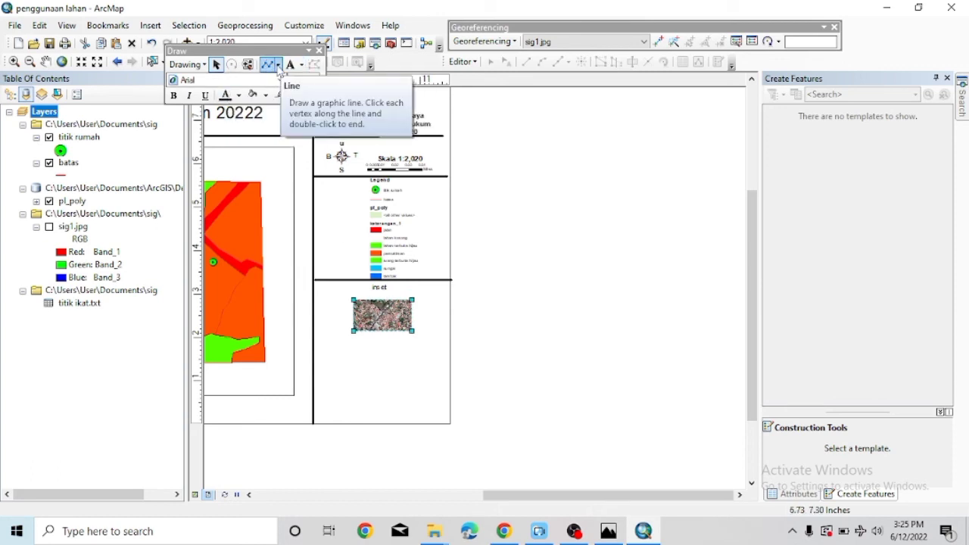
Draw a rectangle around the inset photo and set its fill to No Color.
{"action": "left_click", "coordinate": [277, 66]}
{"action": "left_click", "coordinate": [266, 80]}
{"action": "mouse_move", "coordinate": [348, 306]}
{"action": "left_mouse_down"}
{"action": "mouse_move", "coordinate": [426, 328]}
{"action": "mouse_move", "coordinate": [420, 348]}
{"action": "left_mouse_up"}
{"action": "right_click", "coordinate": [395, 335]}
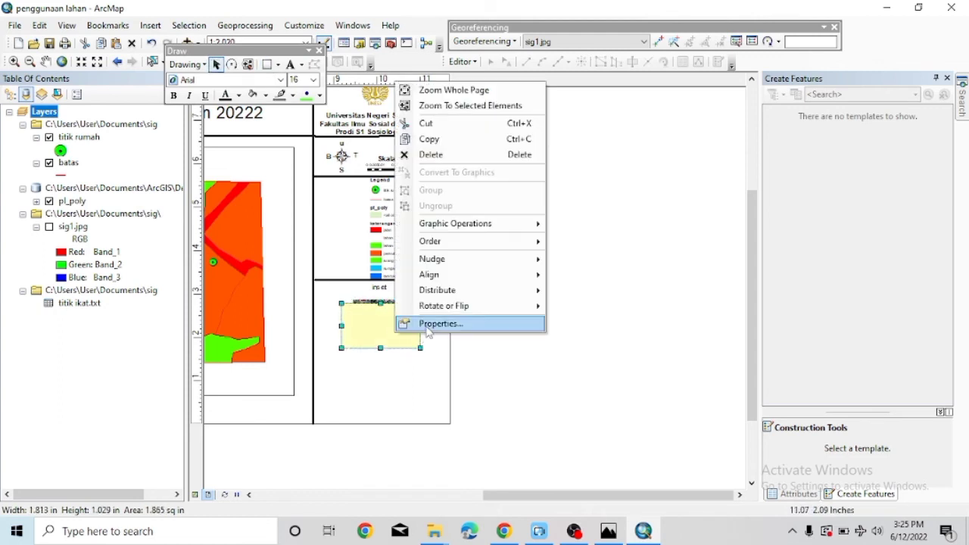
{"action": "left_click", "coordinate": [429, 324]}
{"action": "left_click", "coordinate": [442, 201]}
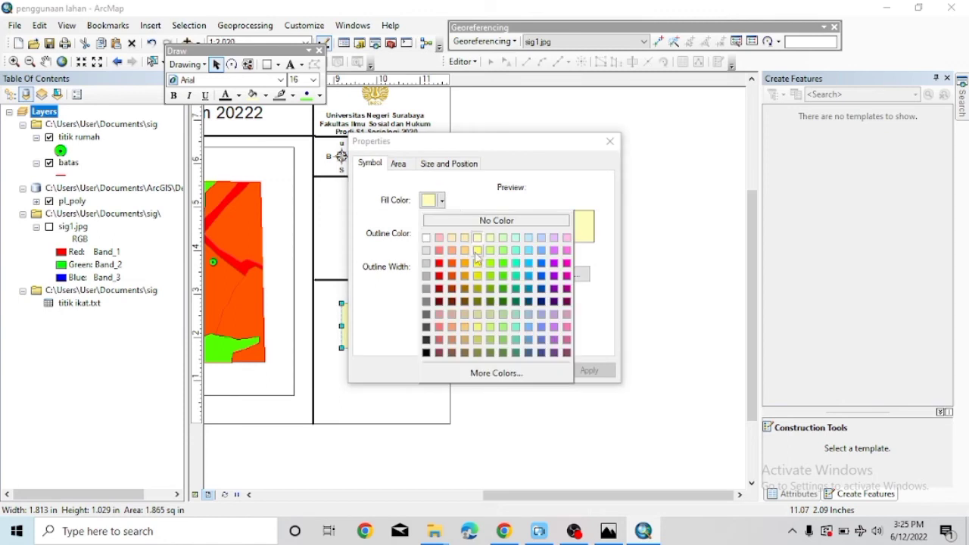
{"action": "left_click", "coordinate": [498, 220]}
{"action": "left_click", "coordinate": [471, 370]}
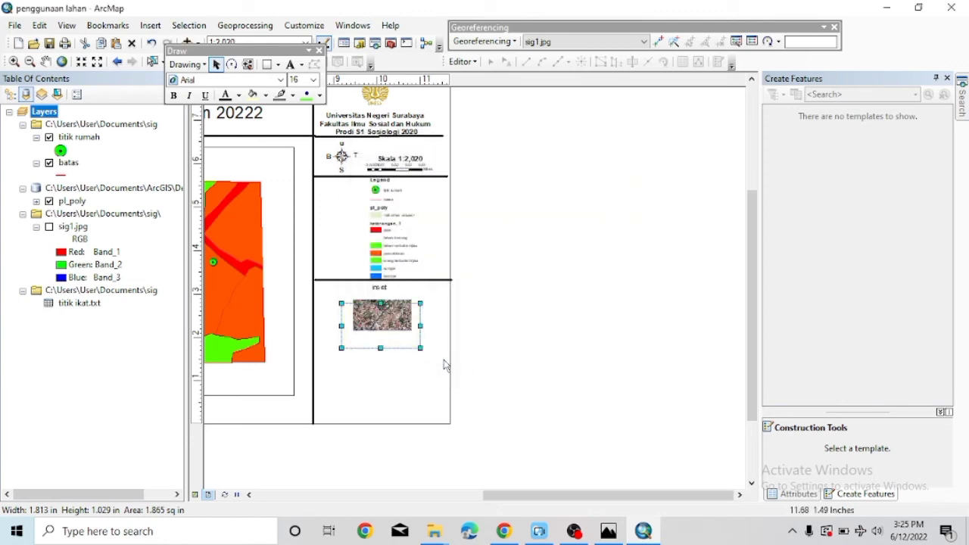
Give the inset frame a black outline 2 wide.
{"action": "right_click", "coordinate": [414, 347]}
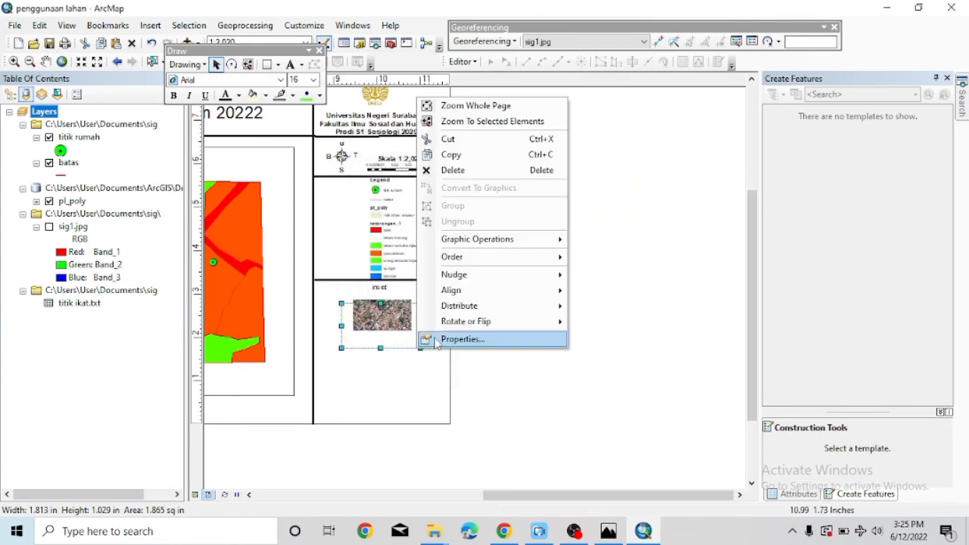
{"action": "left_click", "coordinate": [458, 339]}
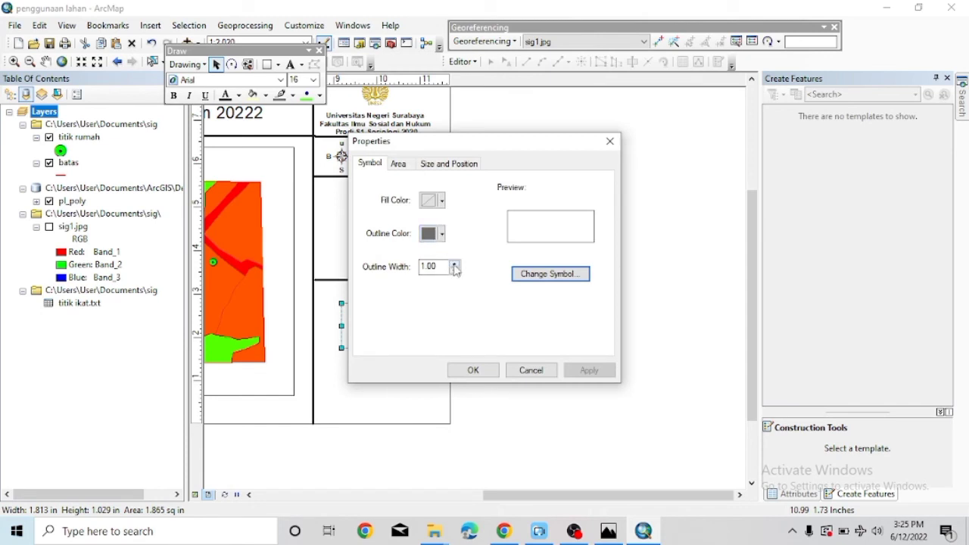
{"action": "left_click", "coordinate": [442, 234]}
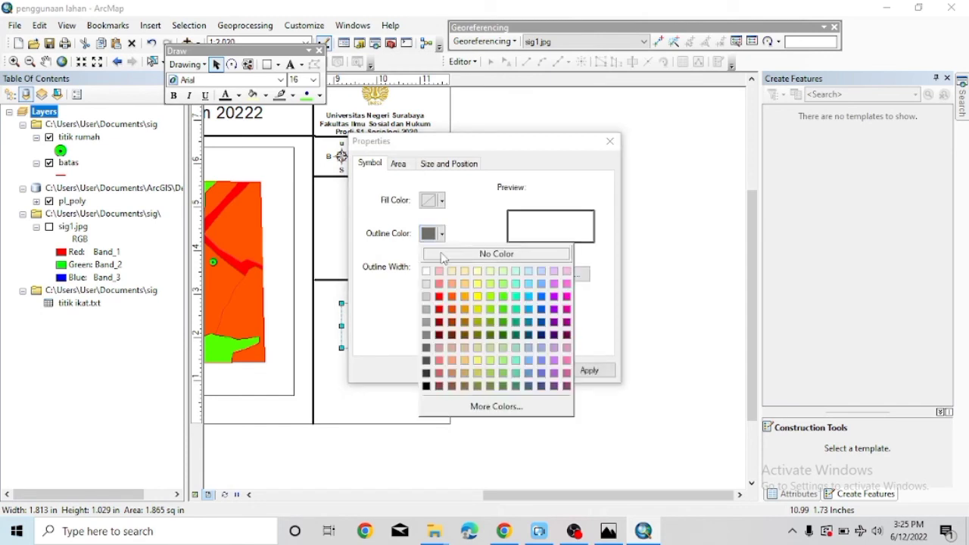
{"action": "left_click", "coordinate": [428, 386]}
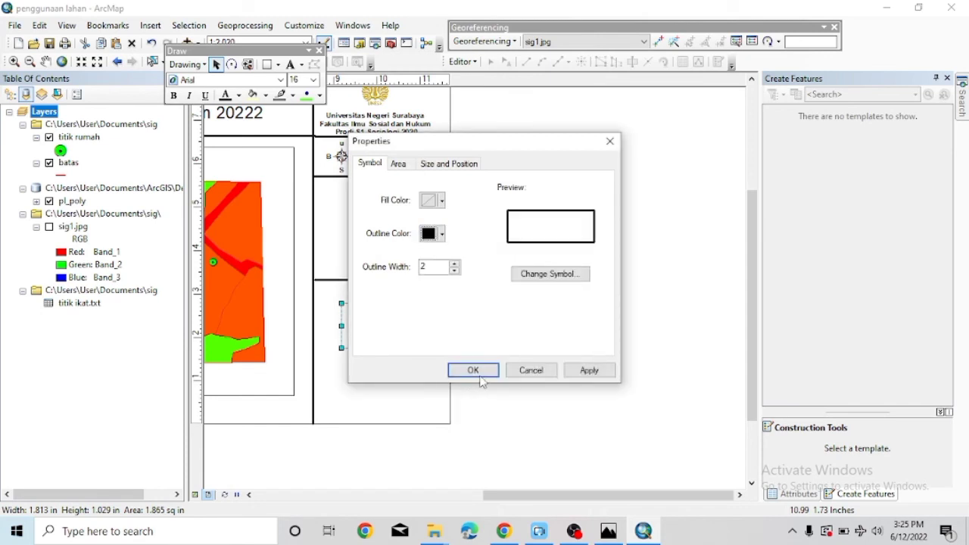
{"action": "left_click", "coordinate": [469, 370]}
Adjust the frame's position and edges to fit snugly around the photo.
{"action": "left_click_drag", "start_coordinate": [383, 351], "coordinate": [383, 353]}
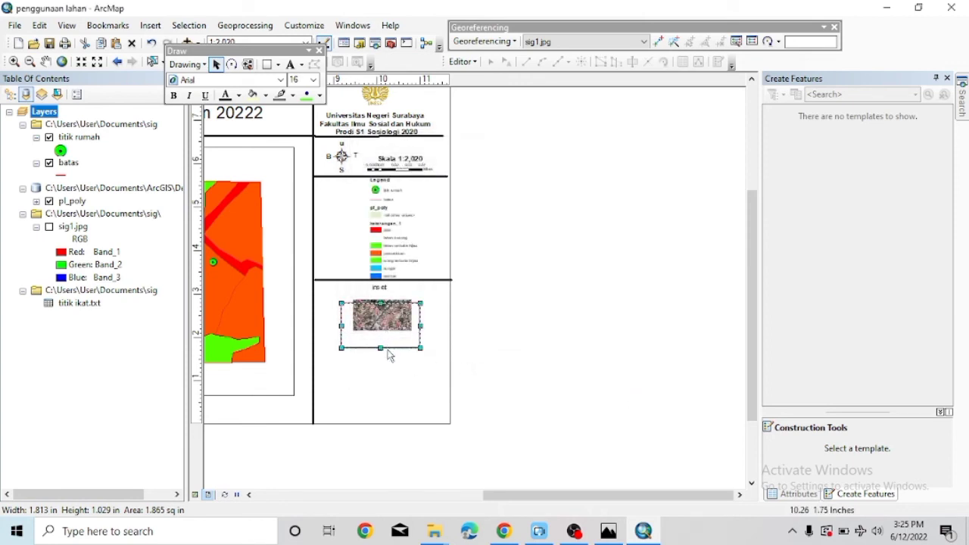
{"action": "left_click_drag", "start_coordinate": [384, 314], "coordinate": [387, 299]}
{"action": "key", "text": "Left"}
{"action": "key", "text": "Left"}
{"action": "key", "text": "Left"}
{"action": "key", "text": "Down"}
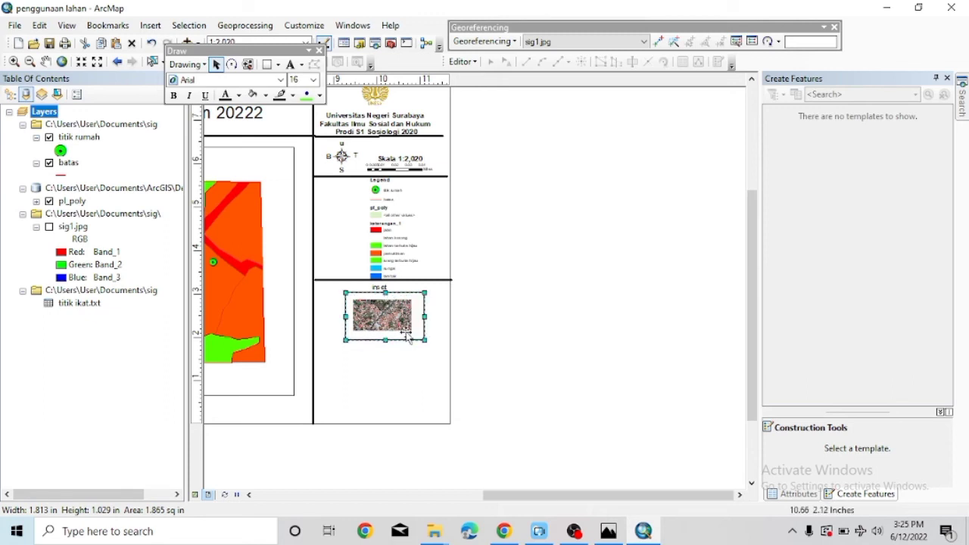
{"action": "left_click_drag", "start_coordinate": [419, 342], "coordinate": [417, 340]}
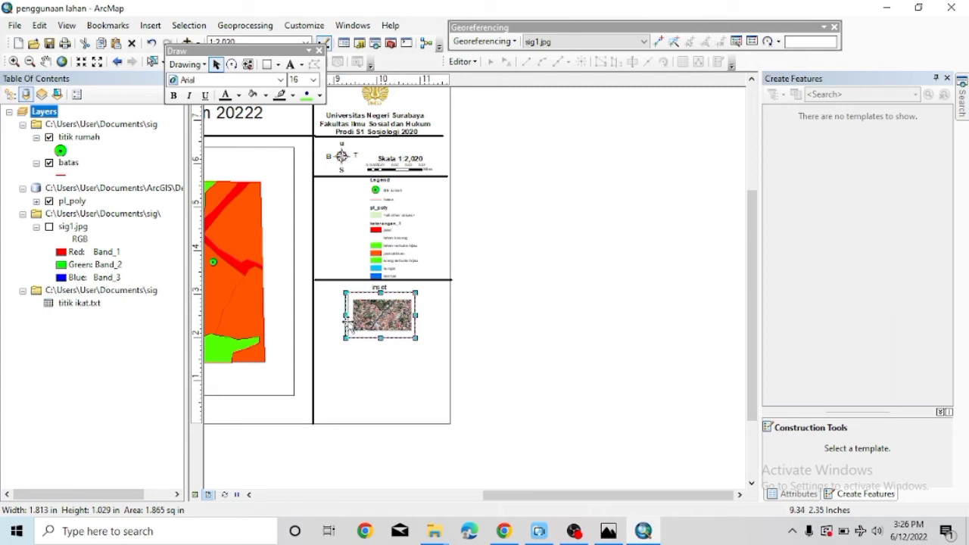
{"action": "left_click_drag", "start_coordinate": [347, 322], "coordinate": [349, 332]}
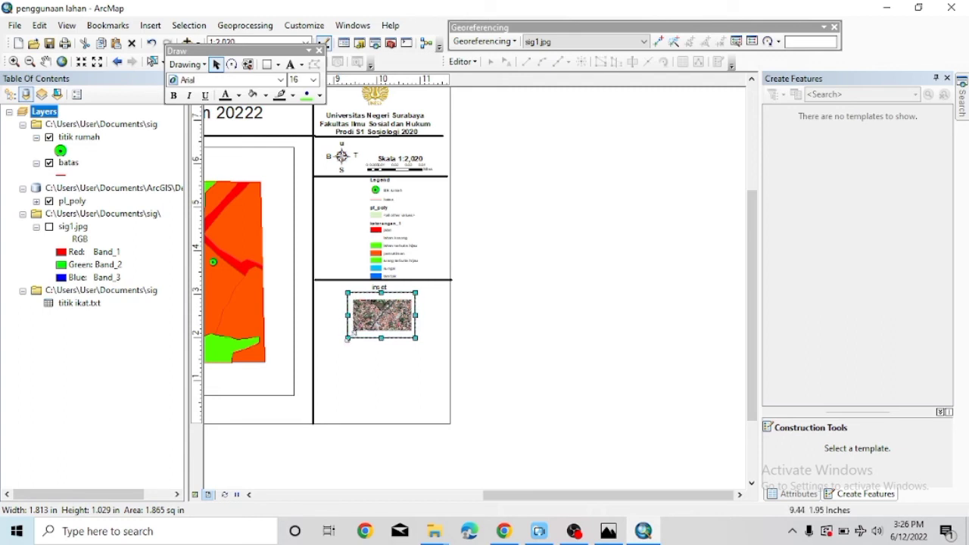
{"action": "left_click", "coordinate": [149, 25]}
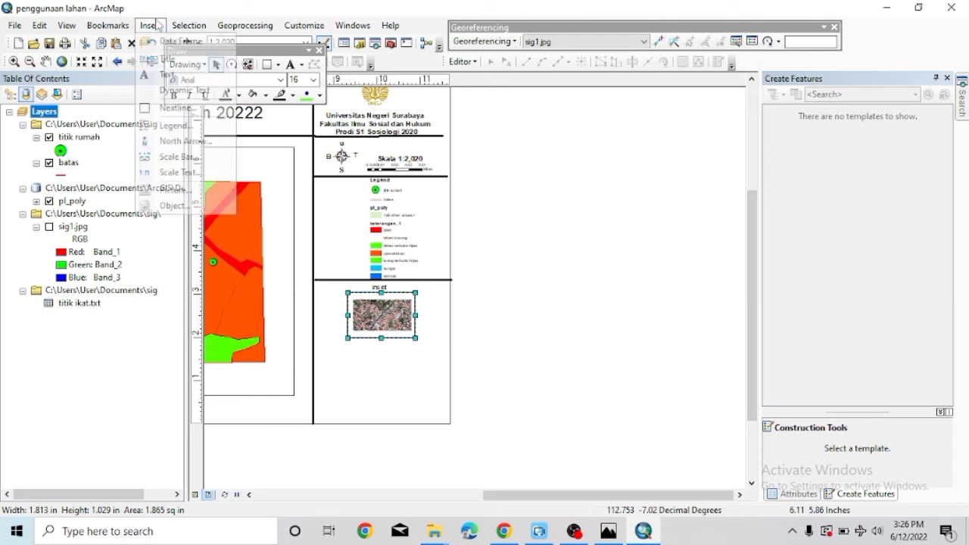
Add a text element reading 'sumber peta' with a second line 'Google Earth 2022'.
{"action": "left_click", "coordinate": [168, 74]}
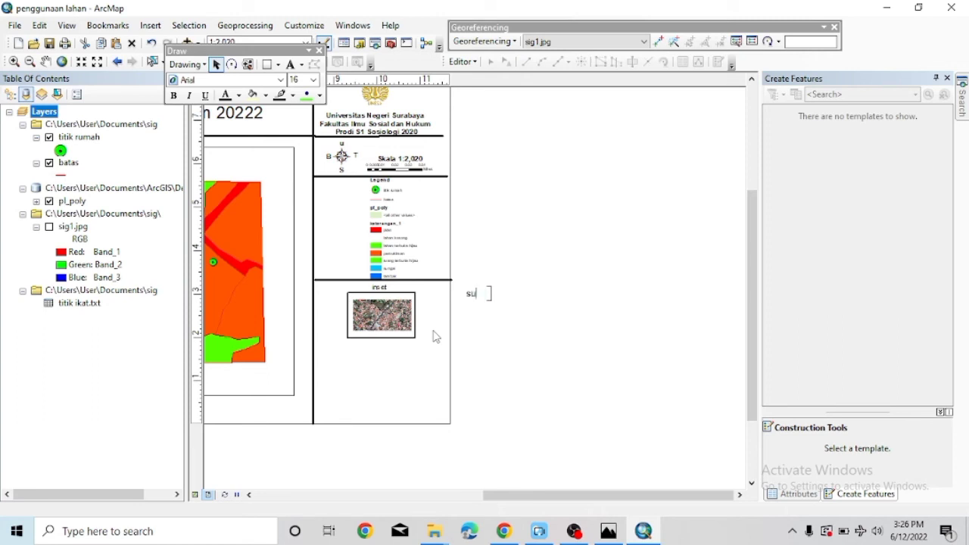
{"action": "type", "text": "sumber peta"}
{"action": "left_click", "coordinate": [436, 337]}
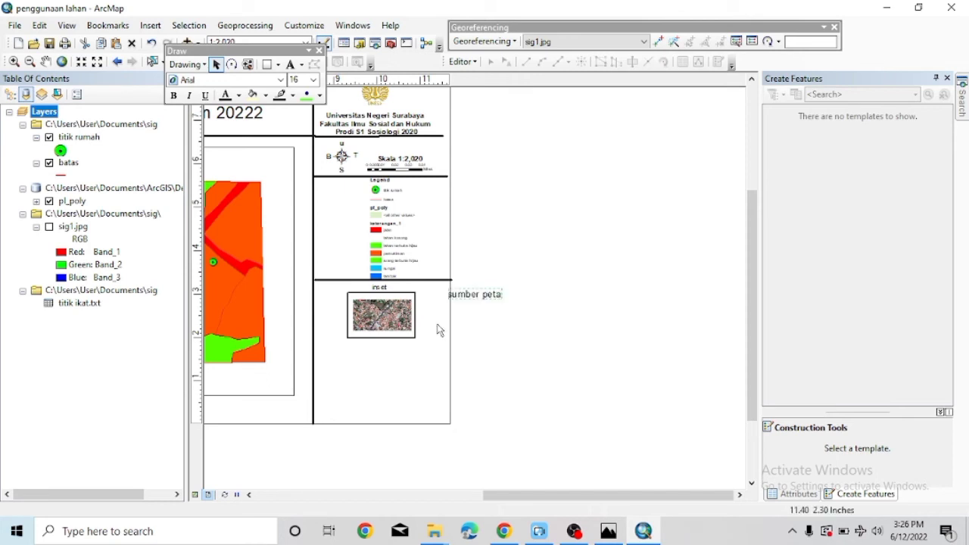
{"action": "double_click", "coordinate": [495, 300]}
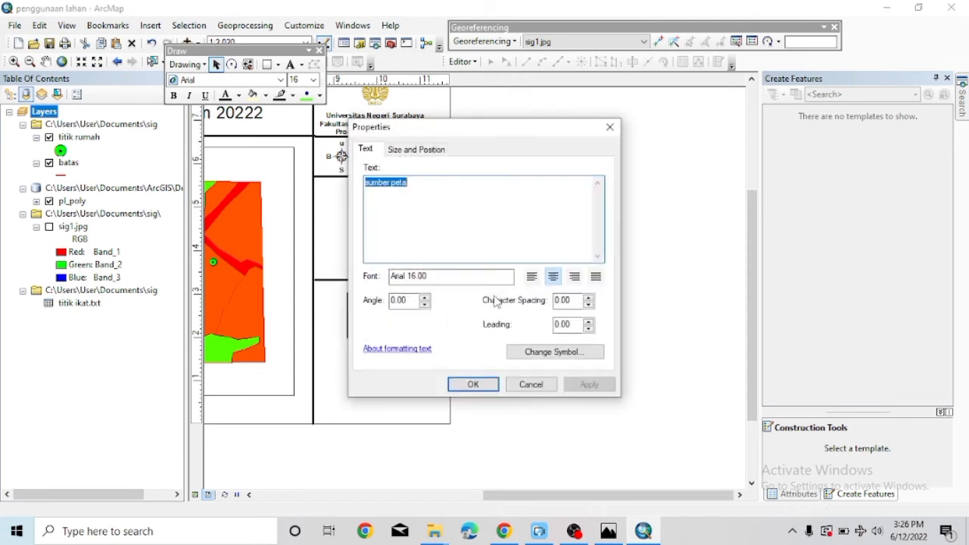
{"action": "left_click", "coordinate": [406, 182]}
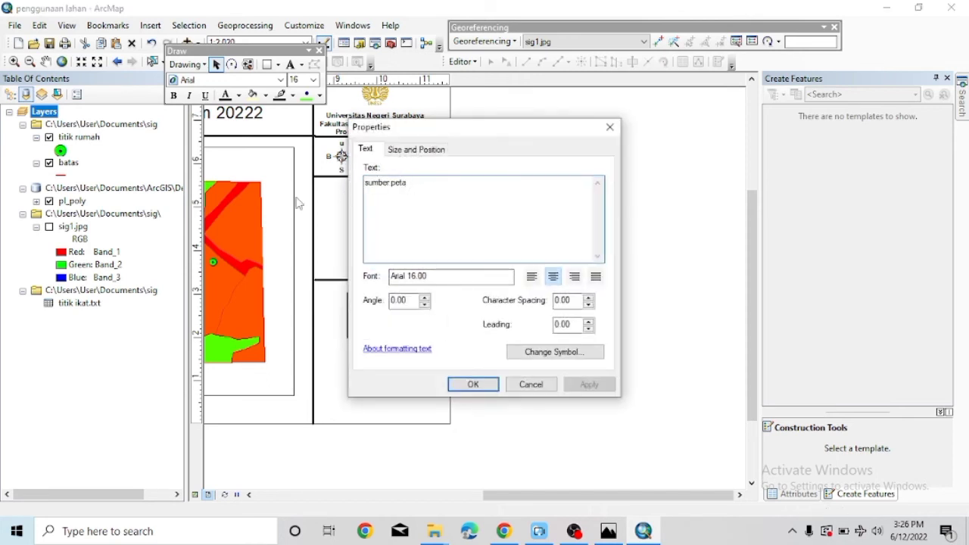
{"action": "key", "text": "Return"}
{"action": "type", "text": "Google  Earth 2022"}
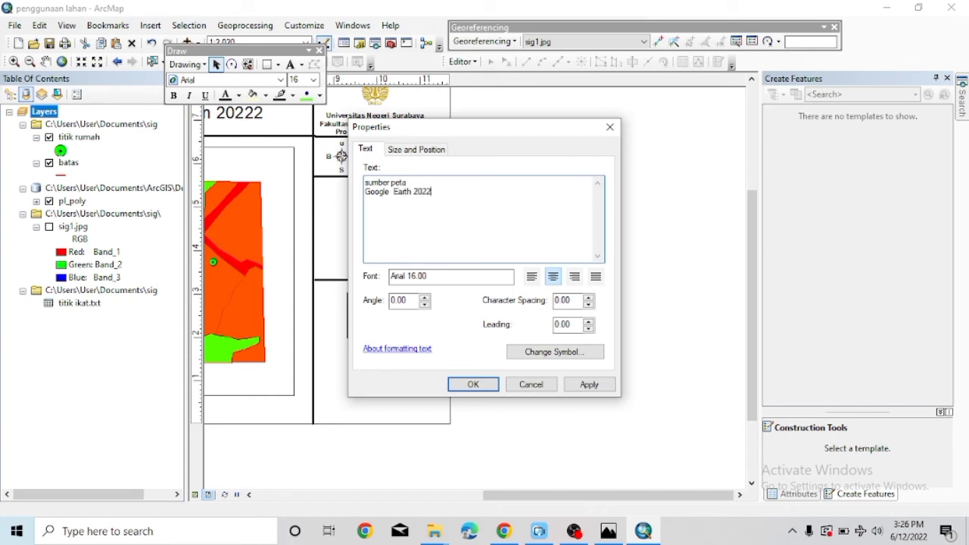
{"action": "left_click", "coordinate": [480, 392]}
Move the source note below the inset frame and set it to 12 point.
{"action": "mouse_move", "coordinate": [477, 306]}
{"action": "left_mouse_down"}
{"action": "mouse_move", "coordinate": [418, 363]}
{"action": "mouse_move", "coordinate": [383, 354]}
{"action": "left_mouse_up"}
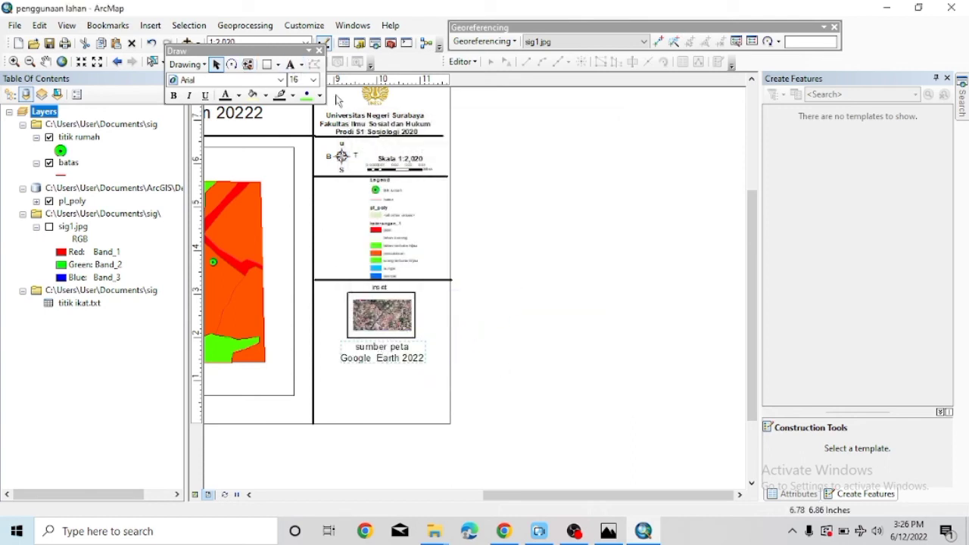
{"action": "left_click", "coordinate": [313, 80]}
{"action": "left_click", "coordinate": [298, 113]}
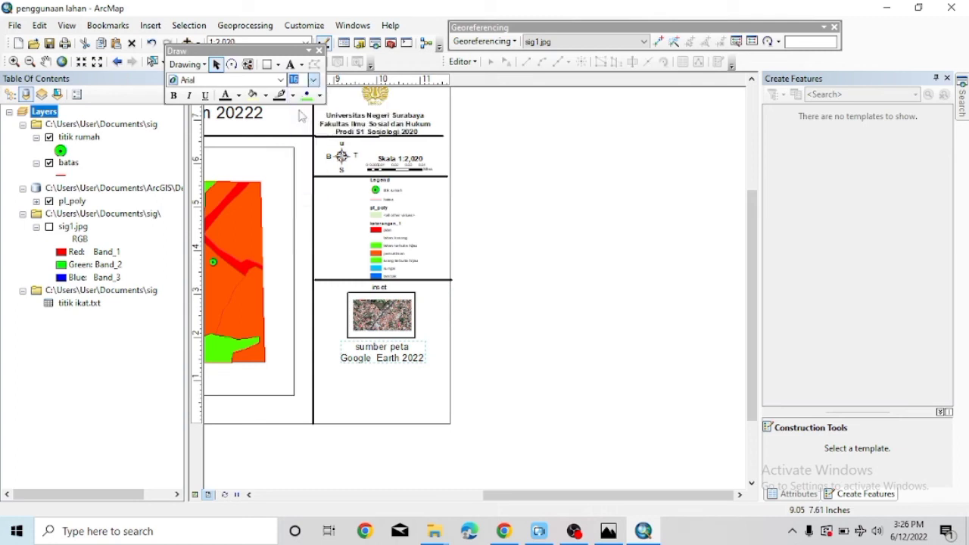
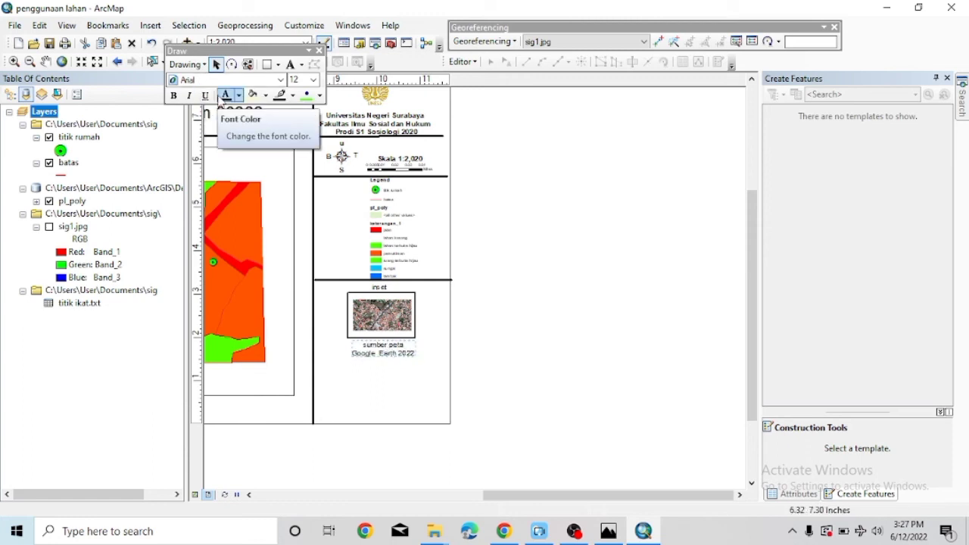
Make the 'sumber peta' source note bold and move the divider line below it.
{"action": "left_click", "coordinate": [174, 95]}
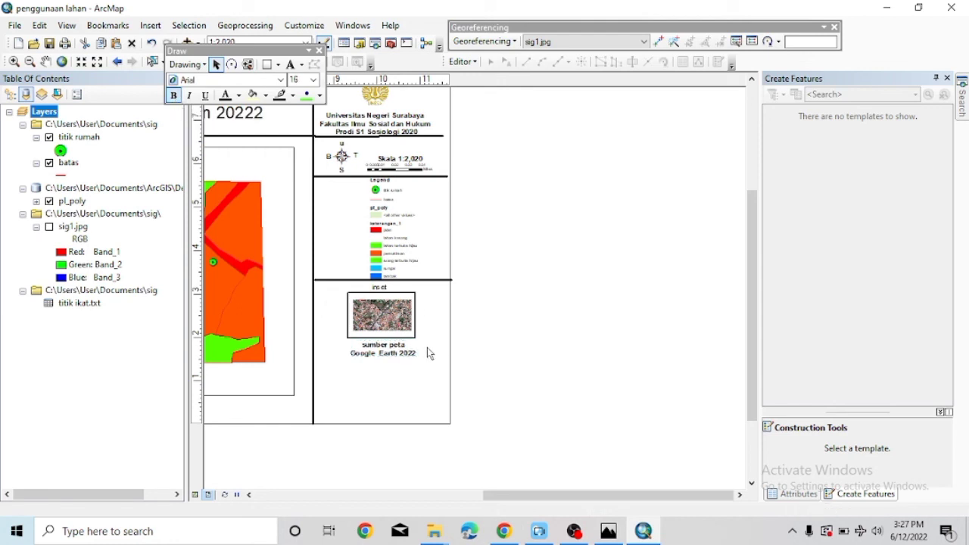
{"action": "left_click", "coordinate": [424, 282]}
{"action": "left_click", "coordinate": [426, 280]}
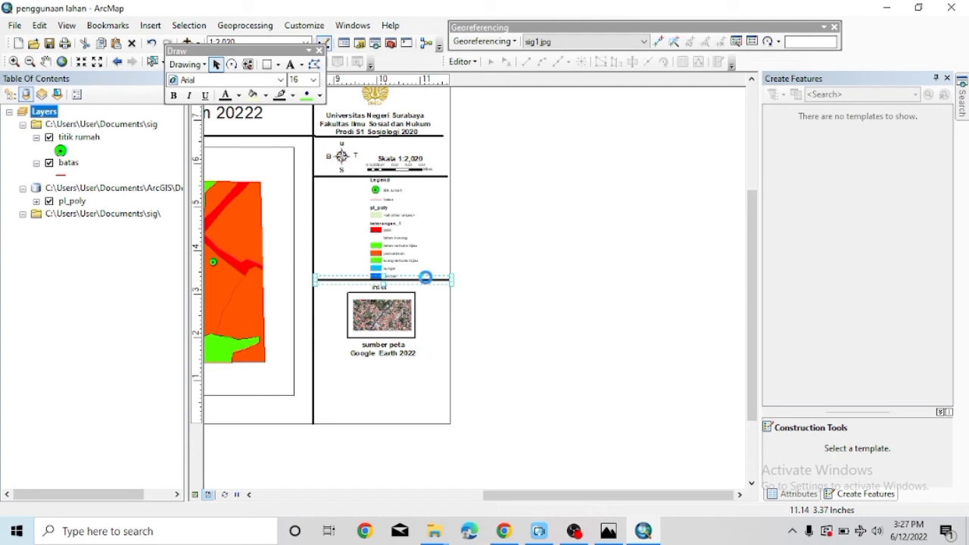
{"action": "left_click_drag", "start_coordinate": [427, 279], "coordinate": [412, 364]}
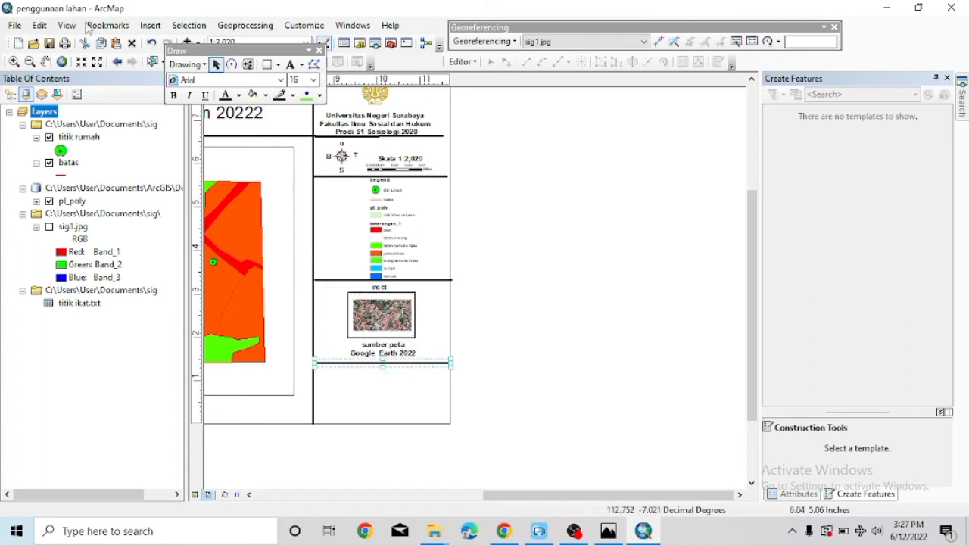
Insert a new text element with the author's name and place it beside the inset.
{"action": "left_click", "coordinate": [155, 27]}
{"action": "left_click", "coordinate": [166, 74]}
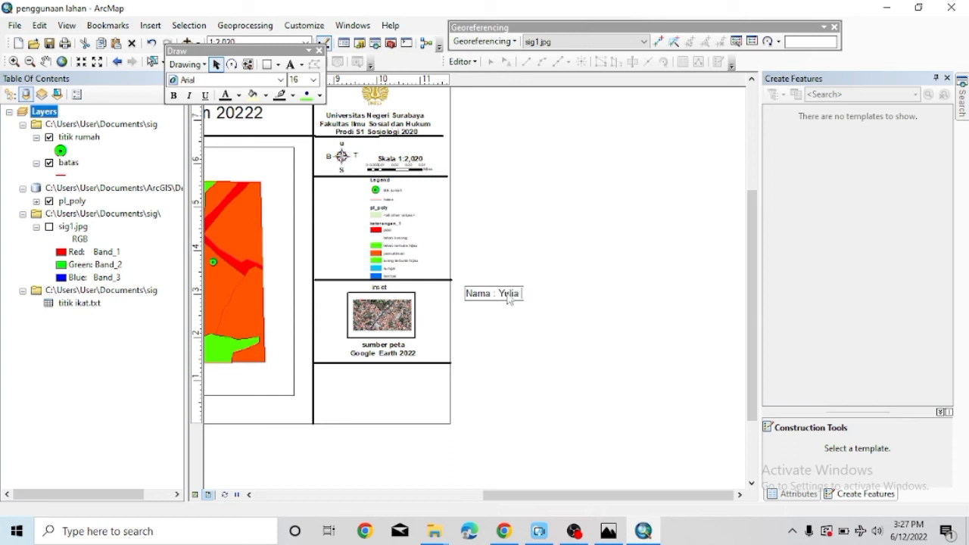
{"action": "right_click", "coordinate": [510, 298]}
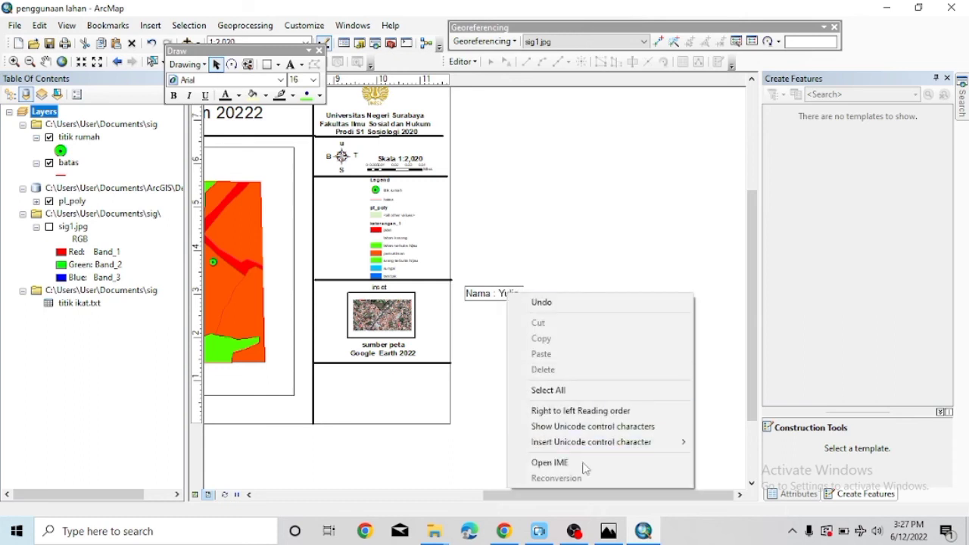
{"action": "left_click", "coordinate": [756, 488]}
{"action": "left_click_drag", "start_coordinate": [503, 294], "coordinate": [456, 302]}
Extend the text with the full name and student number, then move it to the panel bottom.
{"action": "right_click", "coordinate": [456, 303]}
{"action": "left_click", "coordinate": [468, 291]}
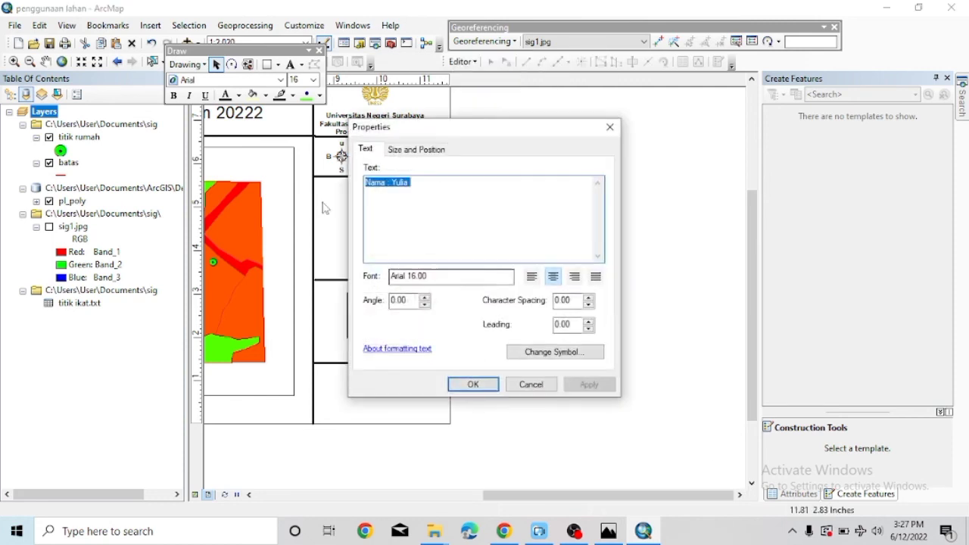
{"action": "left_click", "coordinate": [420, 188]}
{"action": "type", "text": "Anggita"}
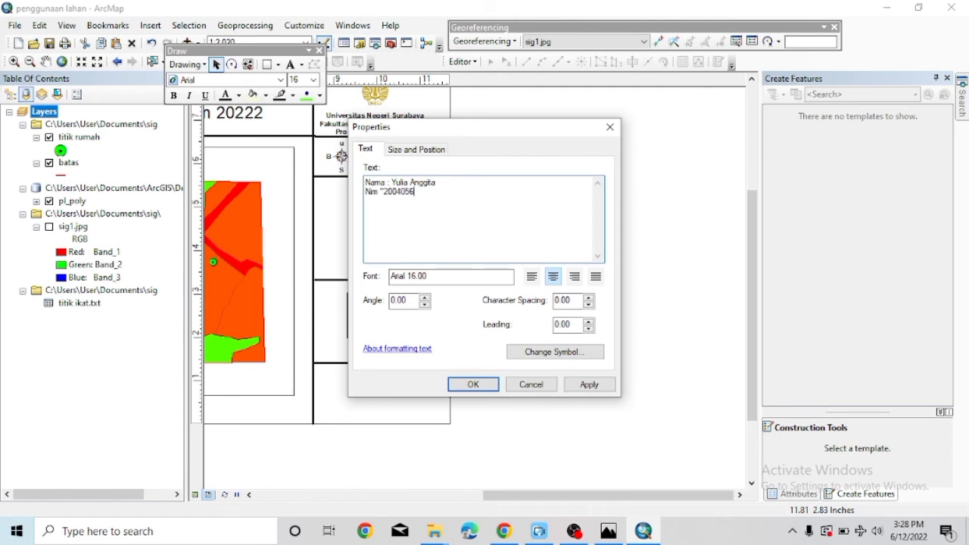
{"action": "left_click", "coordinate": [473, 384]}
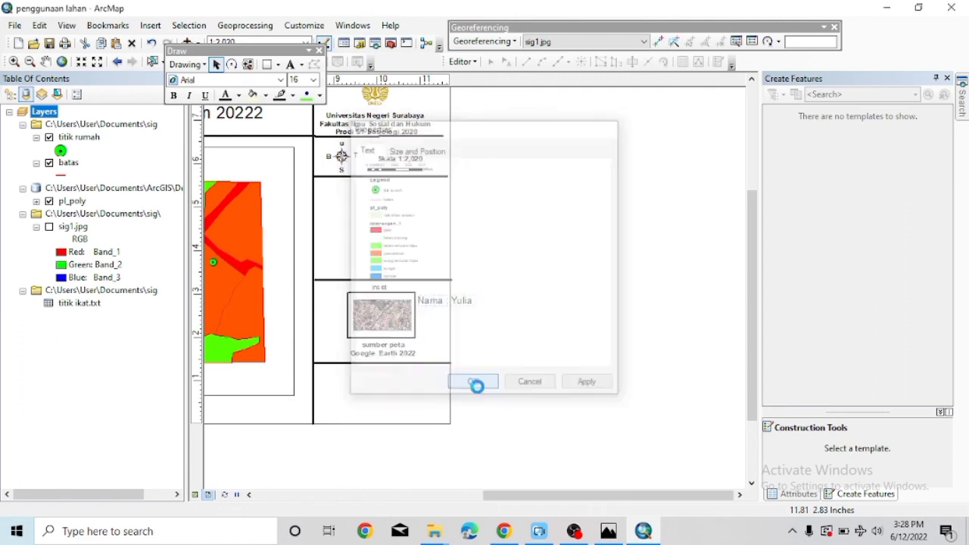
{"action": "left_click_drag", "start_coordinate": [438, 306], "coordinate": [378, 421]}
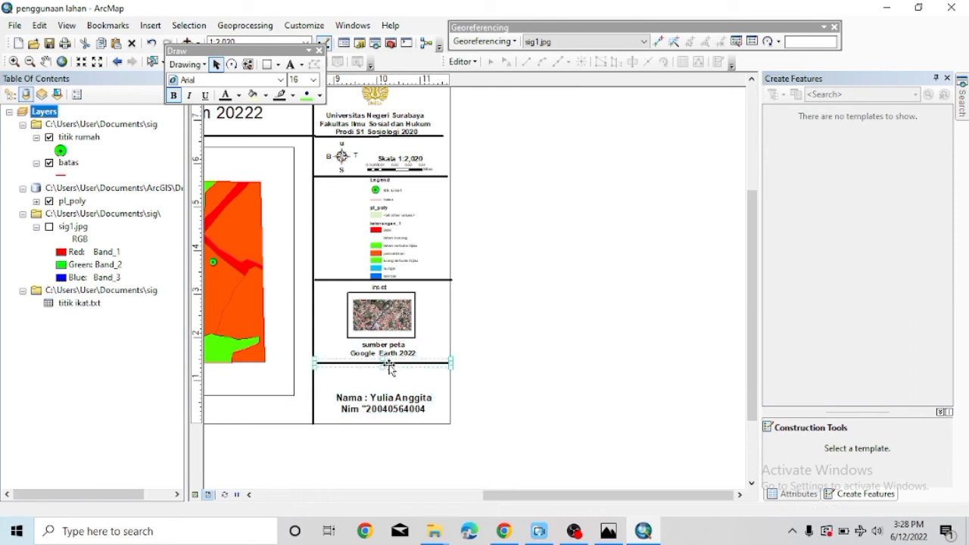
Lower the divider and source credit, and shift the inset picture down.
{"action": "mouse_move", "coordinate": [407, 370]}
{"action": "left_mouse_down"}
{"action": "mouse_move", "coordinate": [416, 382]}
{"action": "mouse_move", "coordinate": [403, 386]}
{"action": "left_mouse_up"}
{"action": "left_click_drag", "start_coordinate": [390, 345], "coordinate": [384, 377]}
{"action": "left_click", "coordinate": [375, 318]}
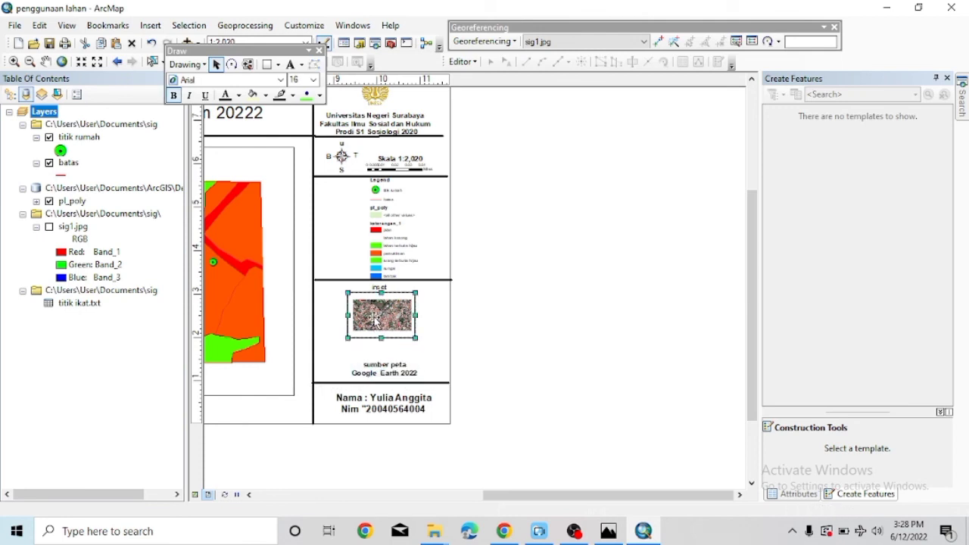
{"action": "mouse_move", "coordinate": [375, 318]}
{"action": "left_mouse_down"}
{"action": "mouse_move", "coordinate": [383, 336]}
{"action": "mouse_move", "coordinate": [380, 326]}
{"action": "left_mouse_up"}
Place the empty rectangle frame around the repositioned inset picture.
{"action": "double_click", "coordinate": [381, 325]}
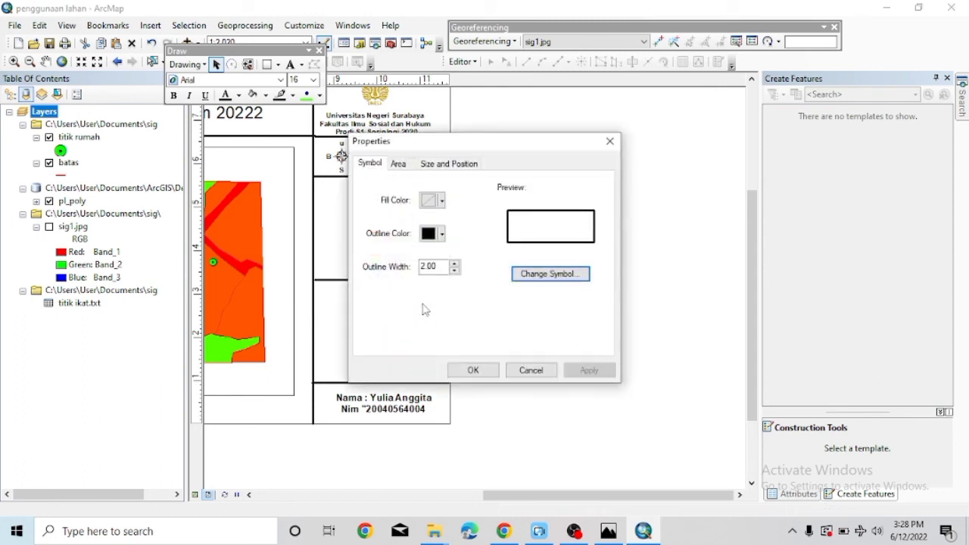
{"action": "left_click", "coordinate": [609, 141]}
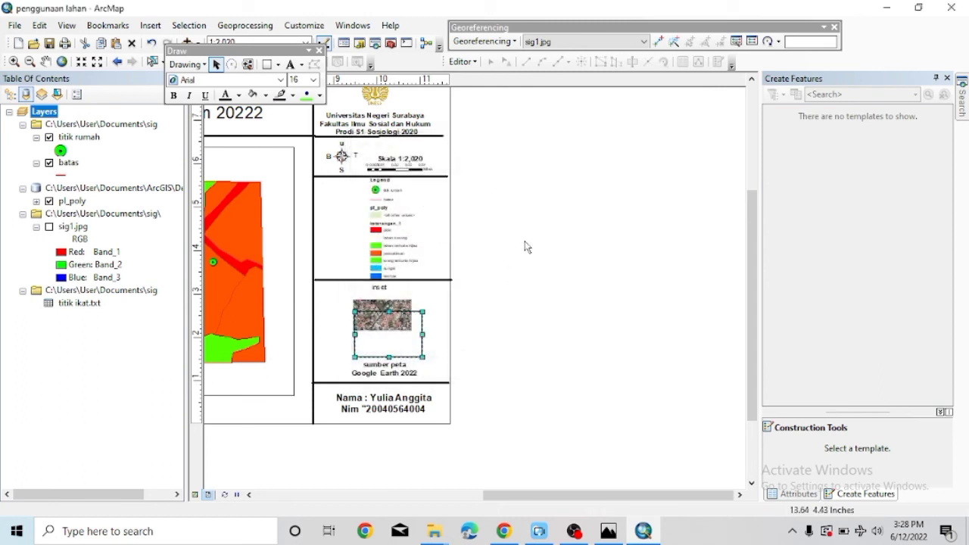
{"action": "left_click_drag", "start_coordinate": [393, 326], "coordinate": [486, 278]}
{"action": "left_click", "coordinate": [378, 326]}
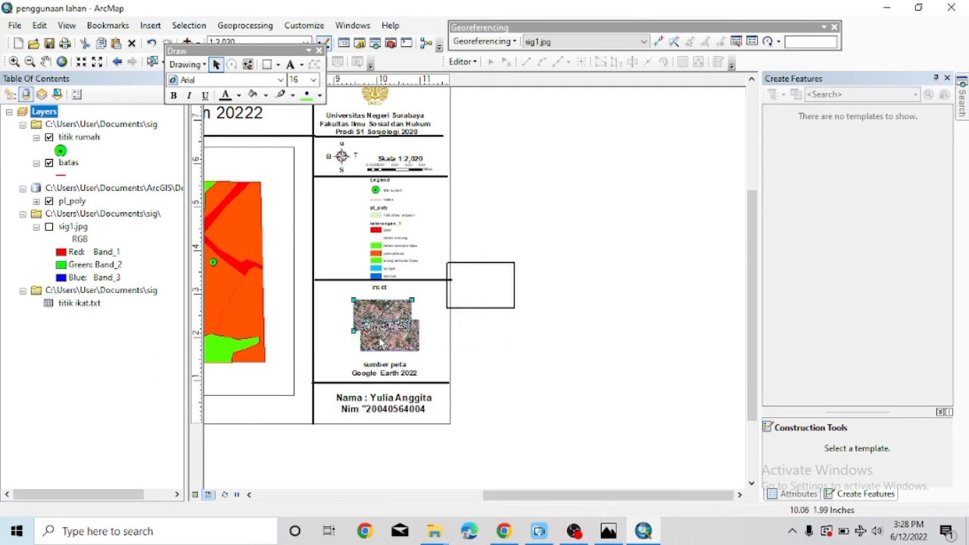
{"action": "left_click_drag", "start_coordinate": [372, 319], "coordinate": [376, 338]}
{"action": "left_click", "coordinate": [465, 304]}
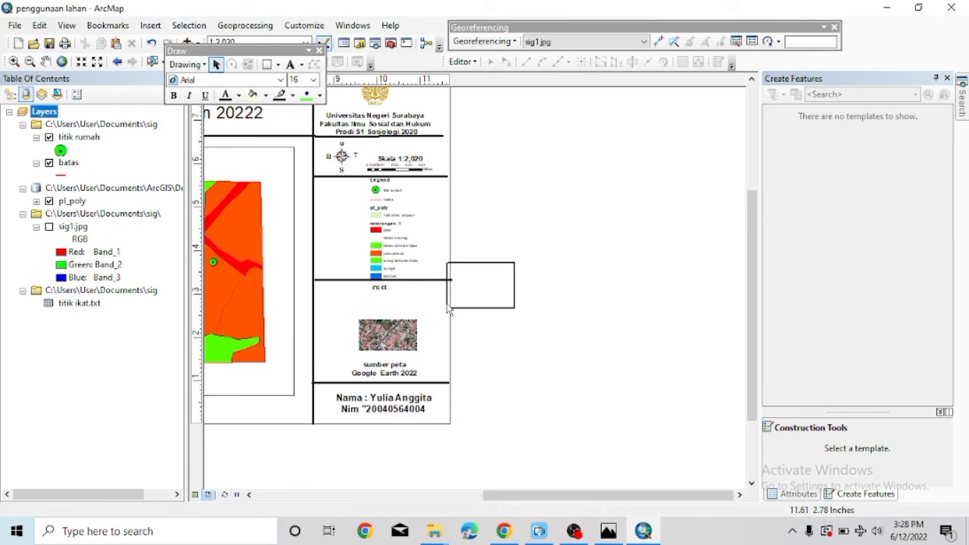
{"action": "left_click_drag", "start_coordinate": [449, 308], "coordinate": [357, 356]}
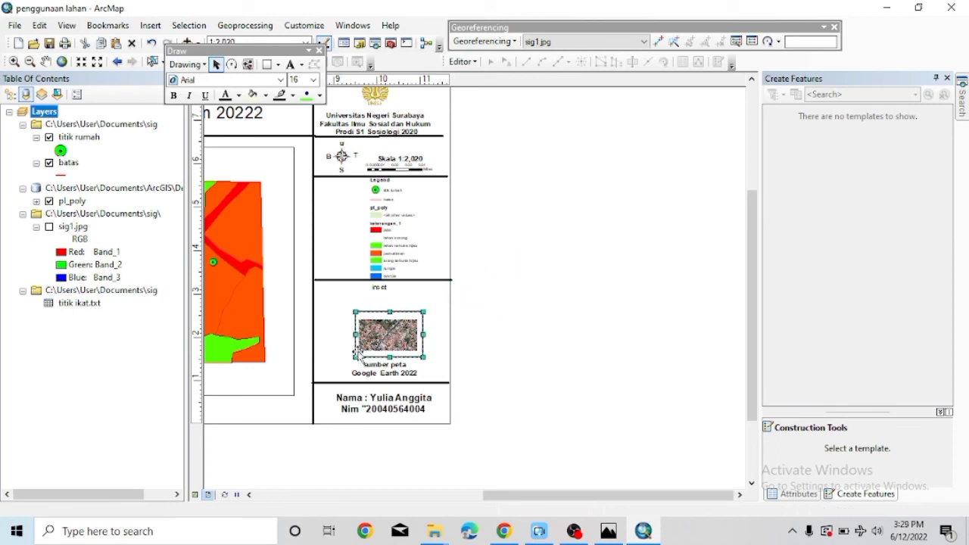
{"action": "left_click", "coordinate": [376, 287]}
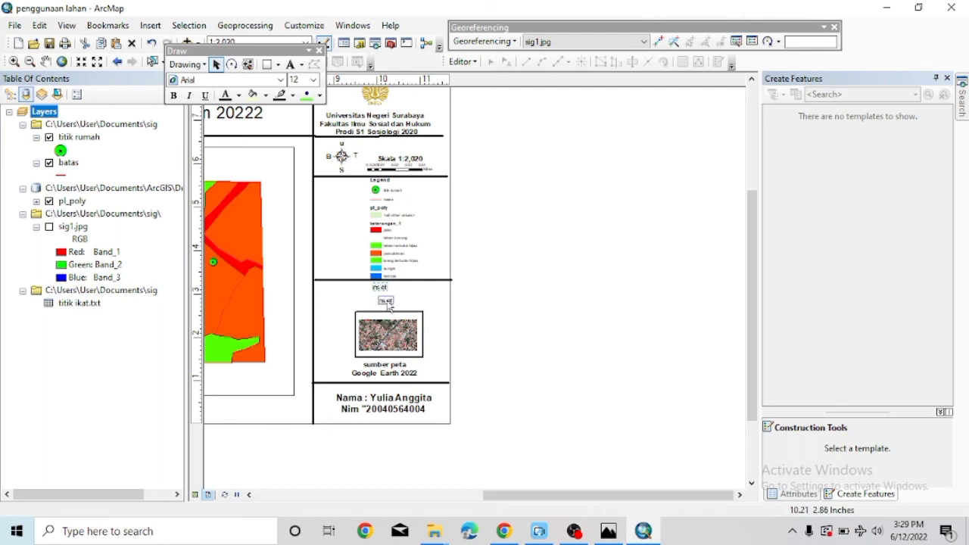
Set the inset label to size 14 and lower the divider line above it.
{"action": "left_click", "coordinate": [313, 79]}
{"action": "left_click", "coordinate": [295, 120]}
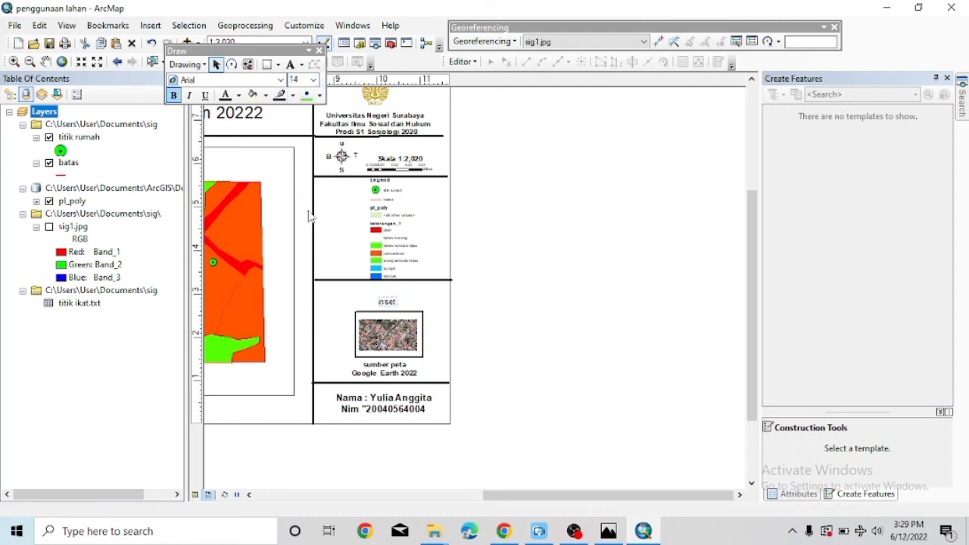
{"action": "double_click", "coordinate": [340, 280]}
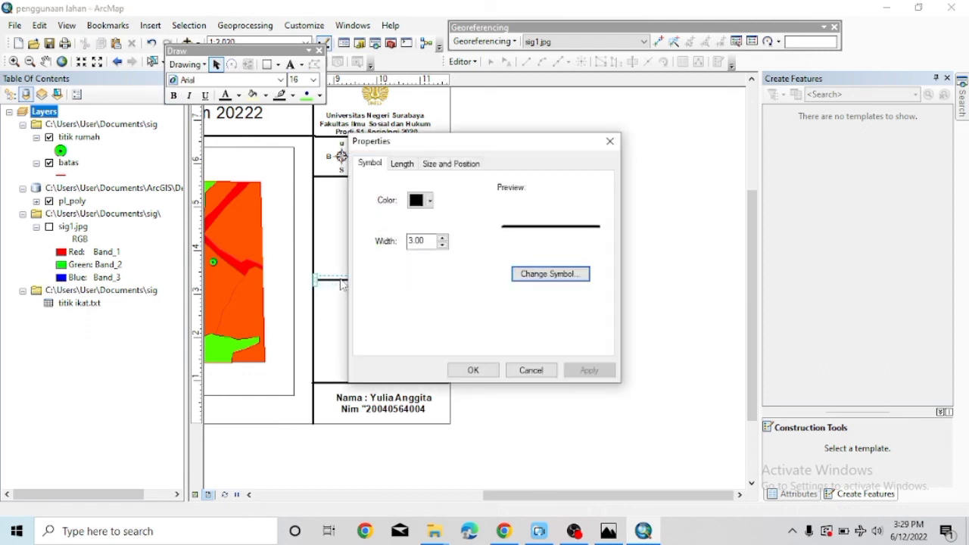
{"action": "left_click", "coordinate": [609, 138]}
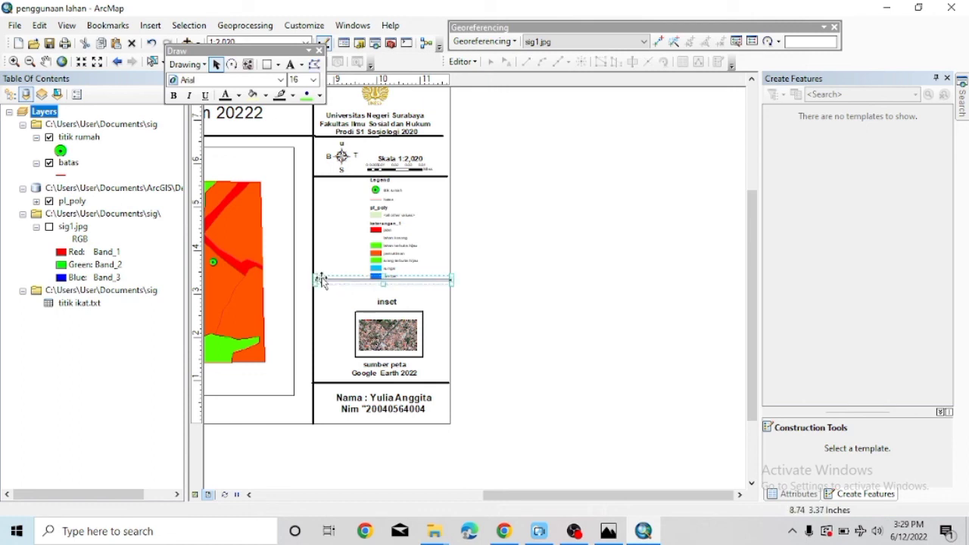
{"action": "left_click_drag", "start_coordinate": [322, 280], "coordinate": [326, 298]}
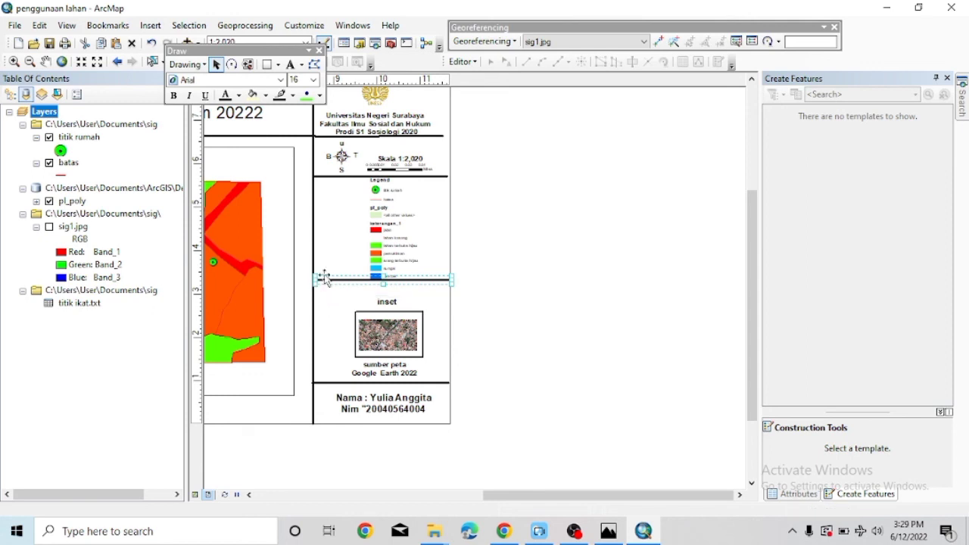
Resize the legend to fill its section between the scale bar and inset divider.
{"action": "left_click", "coordinate": [375, 244]}
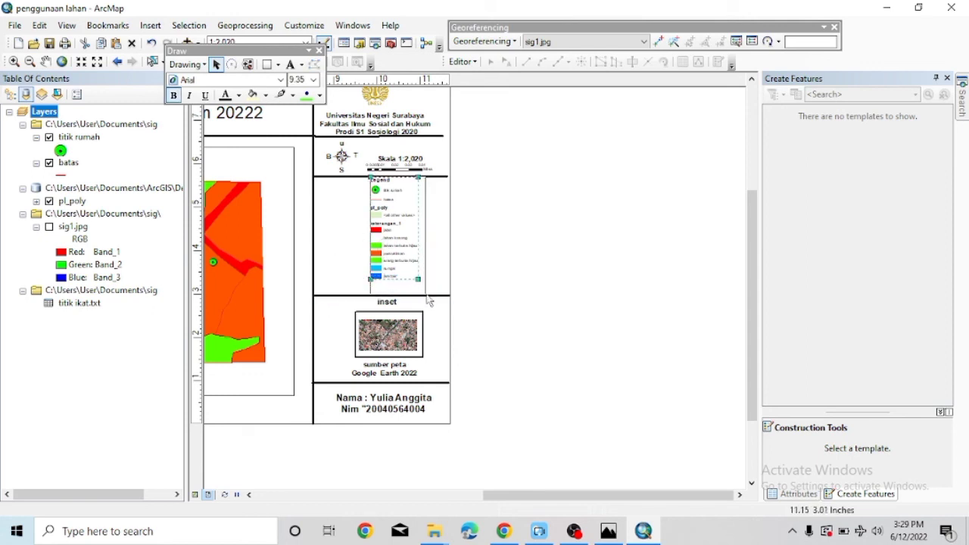
{"action": "left_click_drag", "start_coordinate": [426, 295], "coordinate": [426, 295]}
{"action": "left_click_drag", "start_coordinate": [390, 241], "coordinate": [376, 250]}
{"action": "left_click_drag", "start_coordinate": [415, 295], "coordinate": [402, 275]}
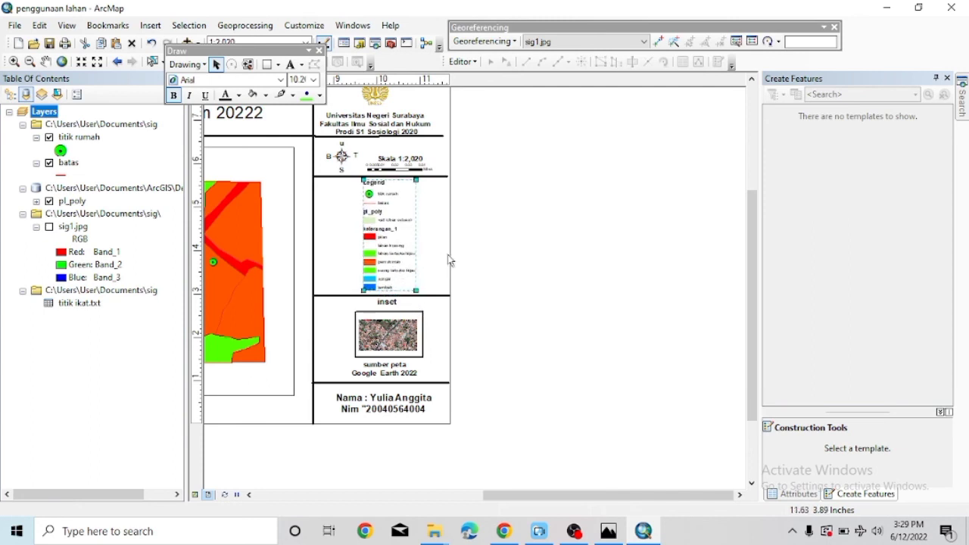
{"action": "left_click", "coordinate": [431, 250]}
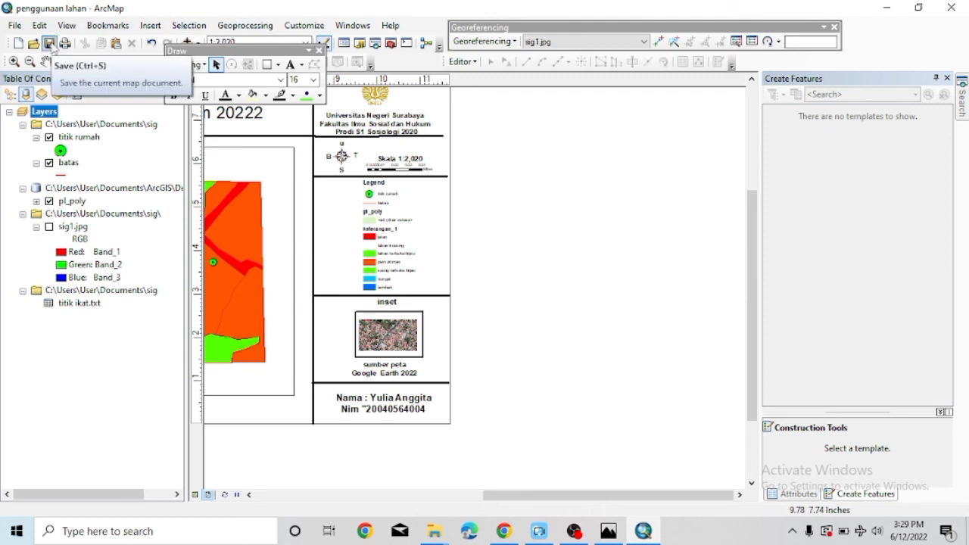
Save a copy of the map document as 'penggunaan lahan1' in Documents\sig.
{"action": "left_click", "coordinate": [40, 25]}
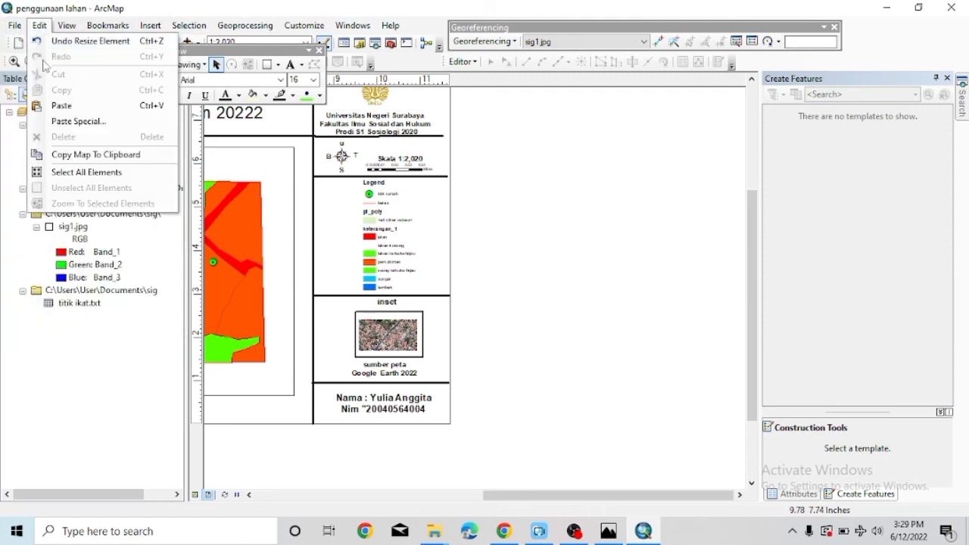
{"action": "left_click", "coordinate": [16, 26]}
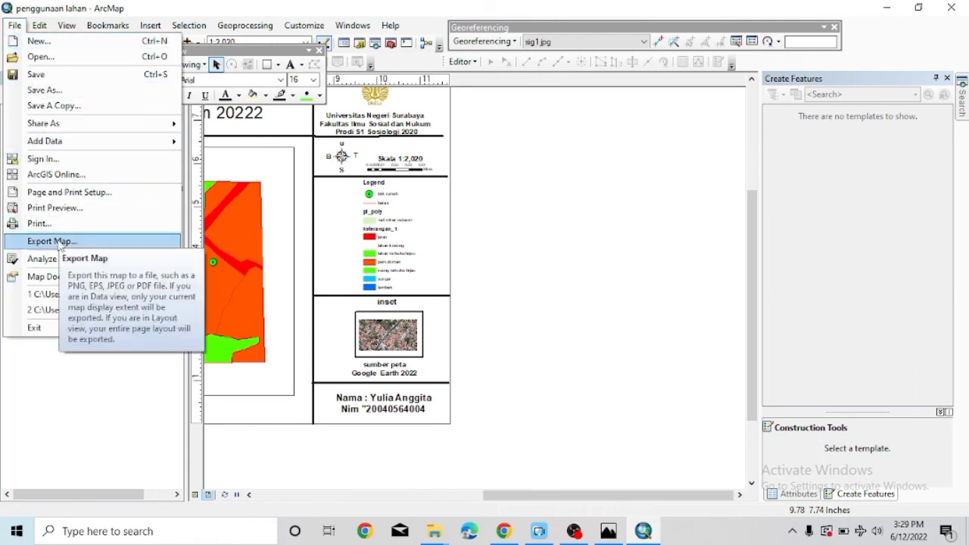
{"action": "mouse_move", "coordinate": [47, 126]}
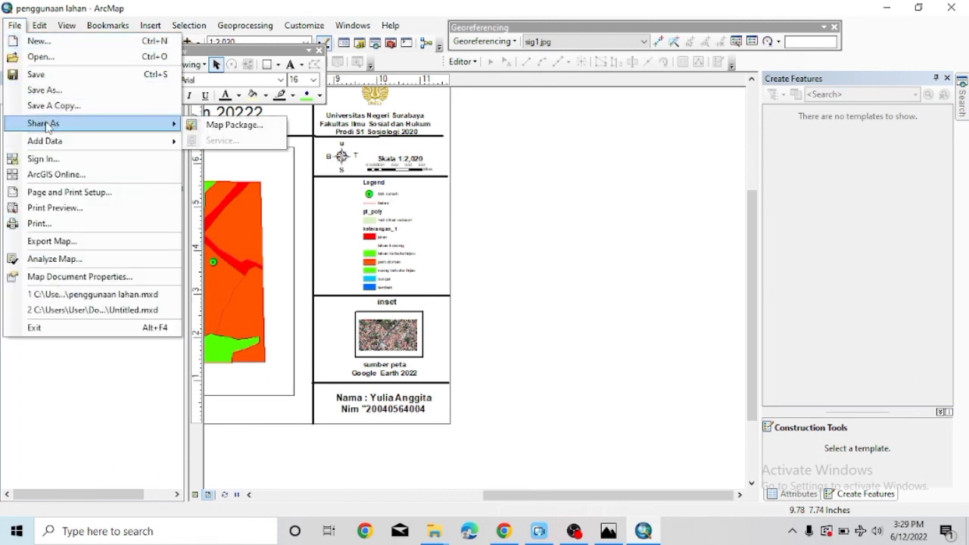
{"action": "left_click", "coordinate": [53, 105]}
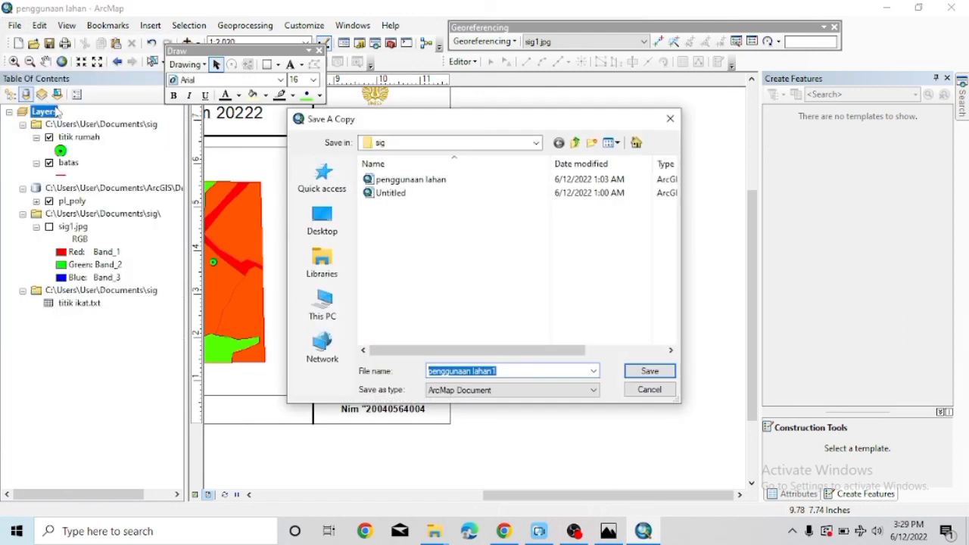
{"action": "left_click", "coordinate": [324, 258]}
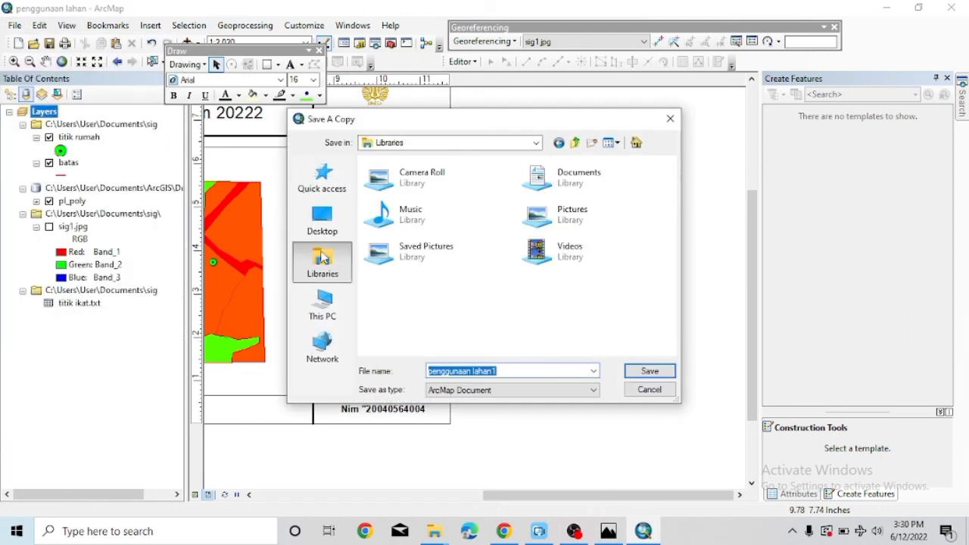
{"action": "left_click", "coordinate": [550, 195]}
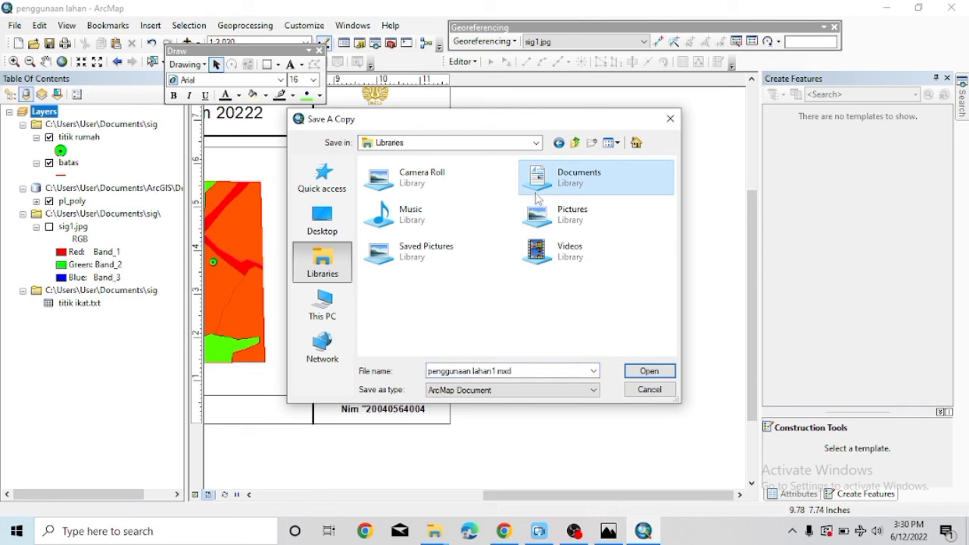
{"action": "double_click", "coordinate": [547, 193]}
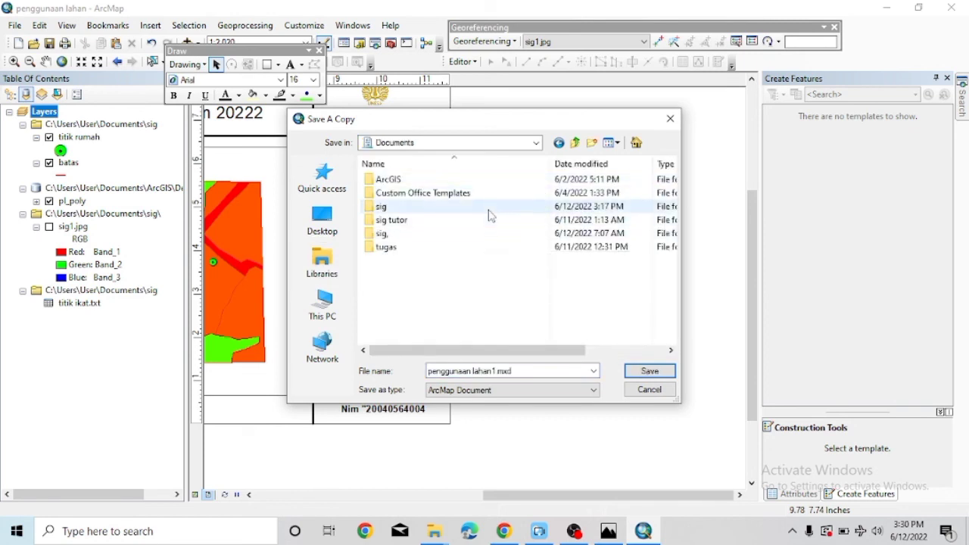
{"action": "double_click", "coordinate": [488, 206]}
{"action": "left_click", "coordinate": [627, 372]}
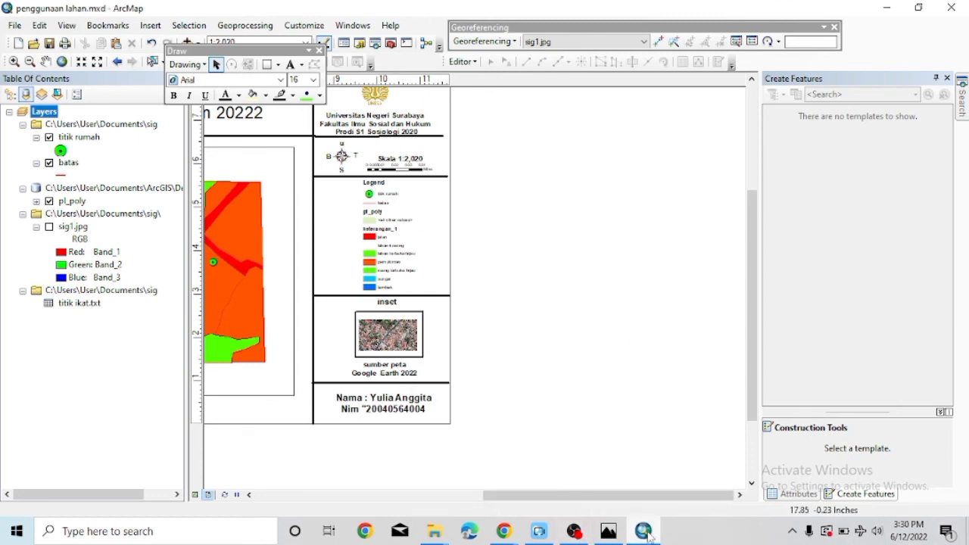
Bring up the data frame's properties and go to its Grids page.
{"action": "left_click_drag", "start_coordinate": [507, 495], "coordinate": [382, 495]}
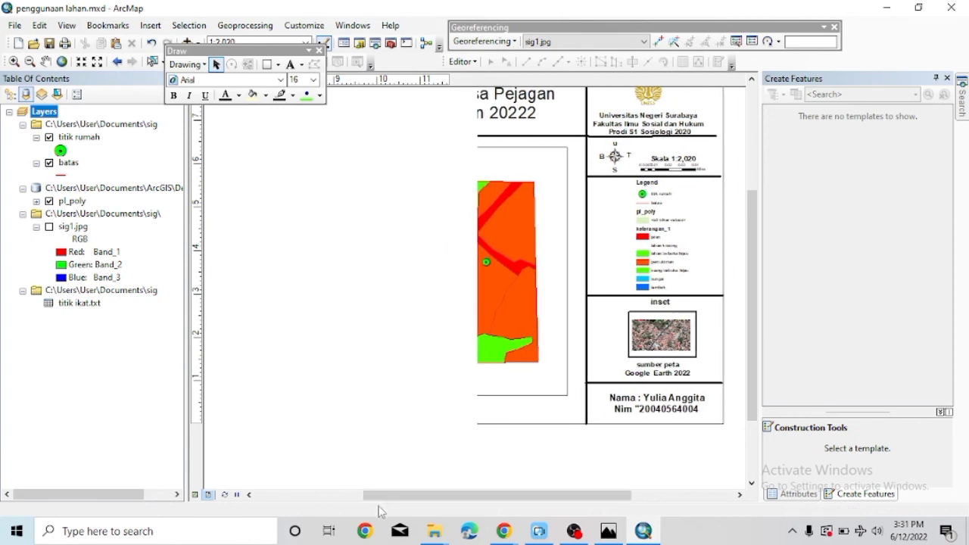
{"action": "left_click", "coordinate": [150, 25]}
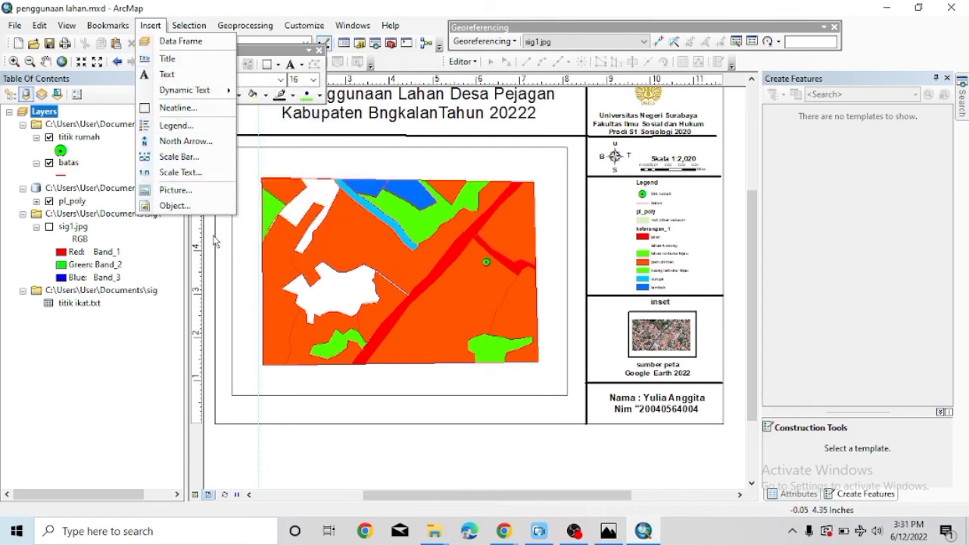
{"action": "left_click", "coordinate": [255, 155]}
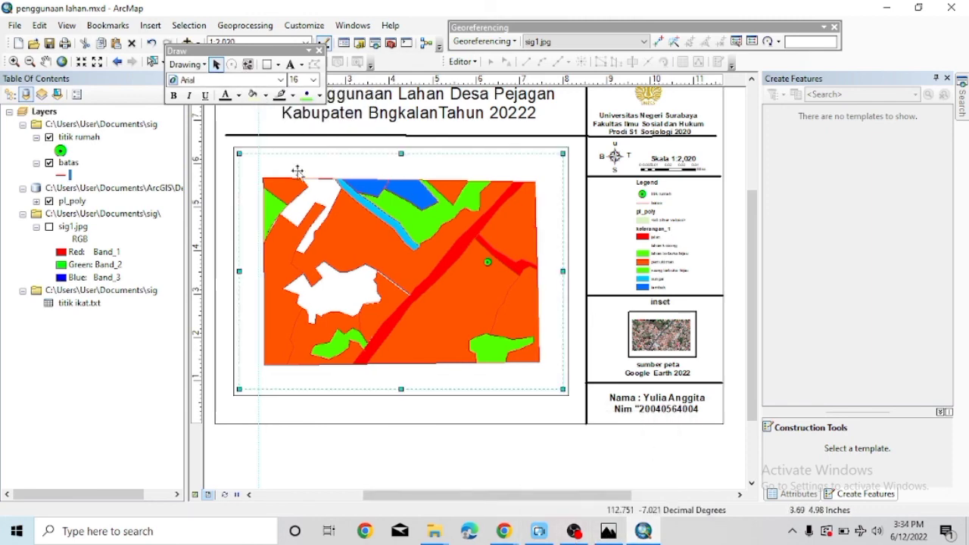
{"action": "left_click", "coordinate": [66, 25]}
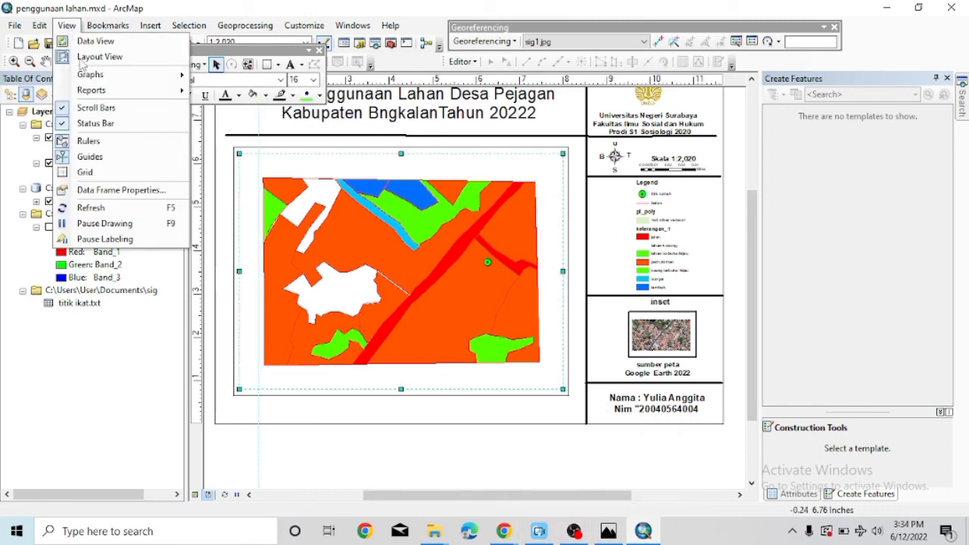
{"action": "left_click", "coordinate": [107, 190]}
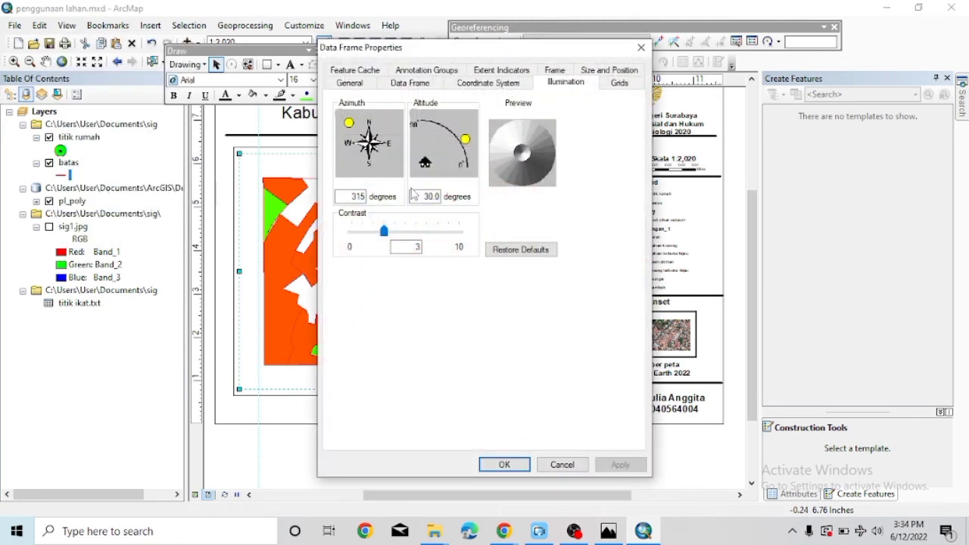
{"action": "left_click", "coordinate": [640, 50]}
{"action": "left_click", "coordinate": [66, 25]}
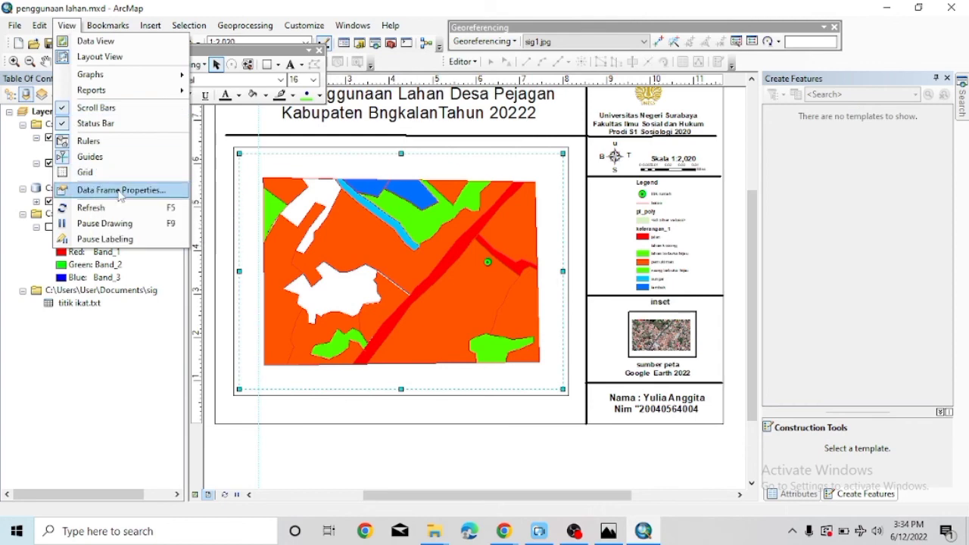
{"action": "left_click", "coordinate": [119, 192]}
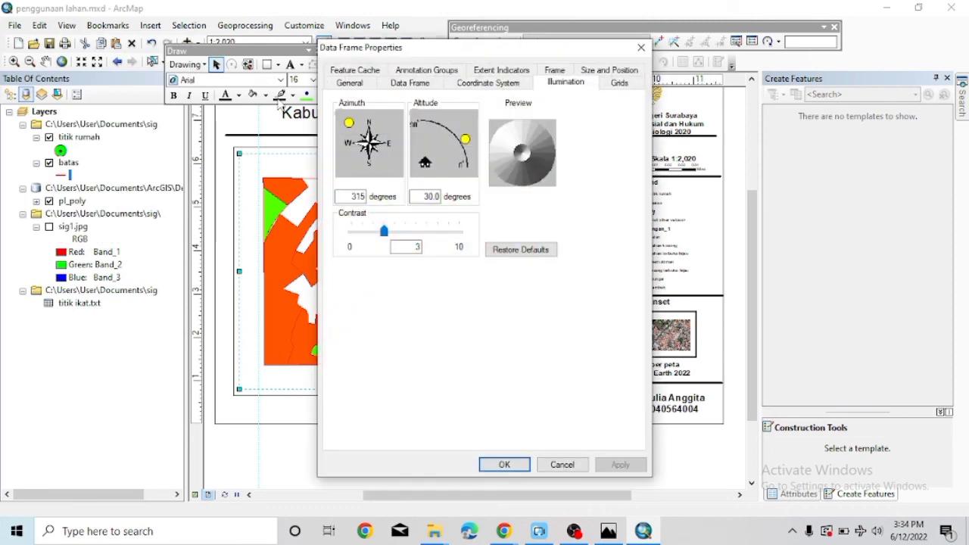
{"action": "left_click", "coordinate": [342, 82]}
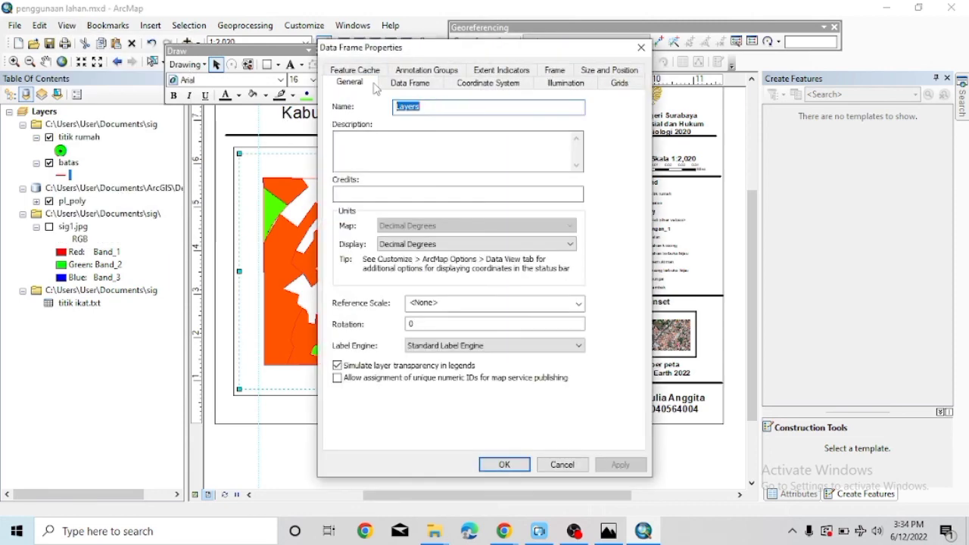
{"action": "left_click", "coordinate": [458, 85]}
{"action": "left_click", "coordinate": [564, 87]}
{"action": "left_click", "coordinate": [628, 86]}
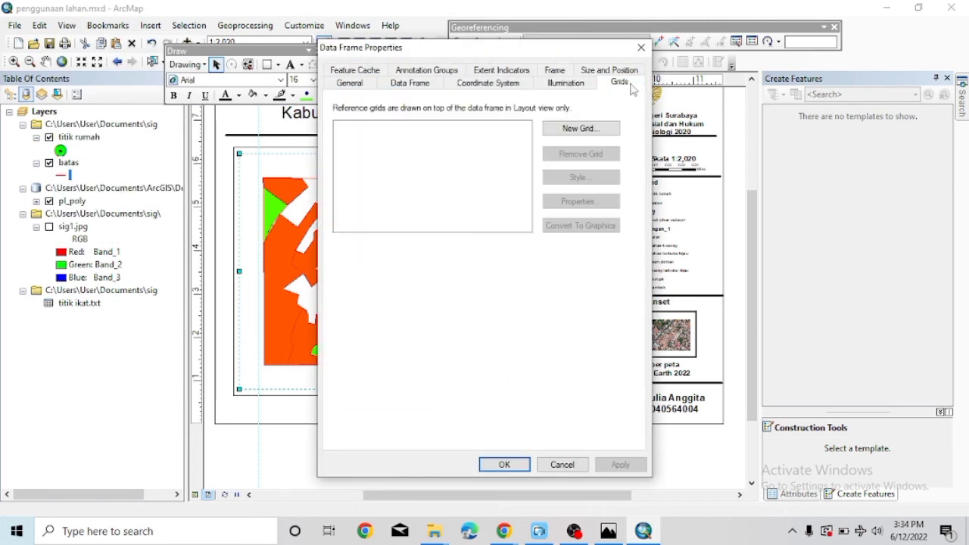
Create a new Measured Grid in map units with default axes and border, and apply it.
{"action": "left_click", "coordinate": [582, 129]}
{"action": "left_click", "coordinate": [577, 388]}
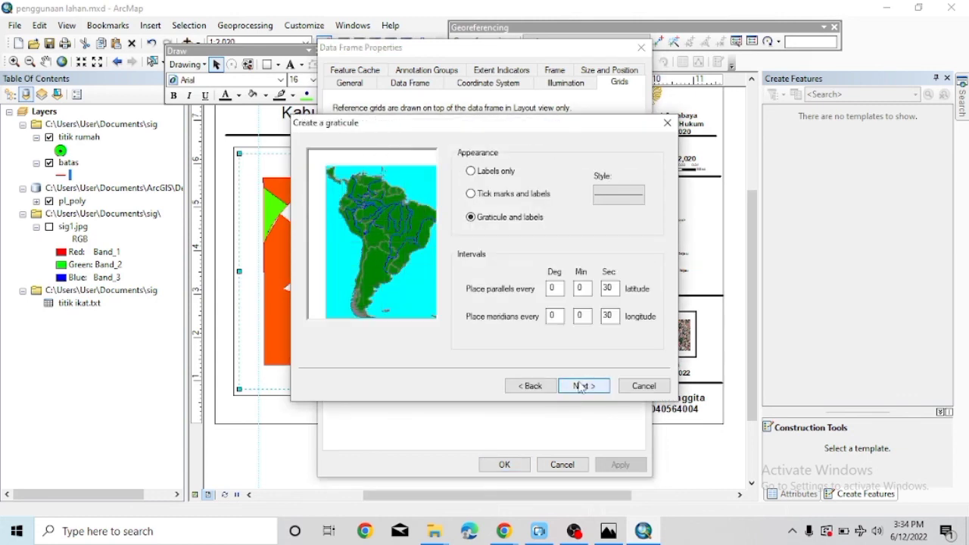
{"action": "left_click", "coordinate": [523, 386]}
{"action": "left_click", "coordinate": [467, 217]}
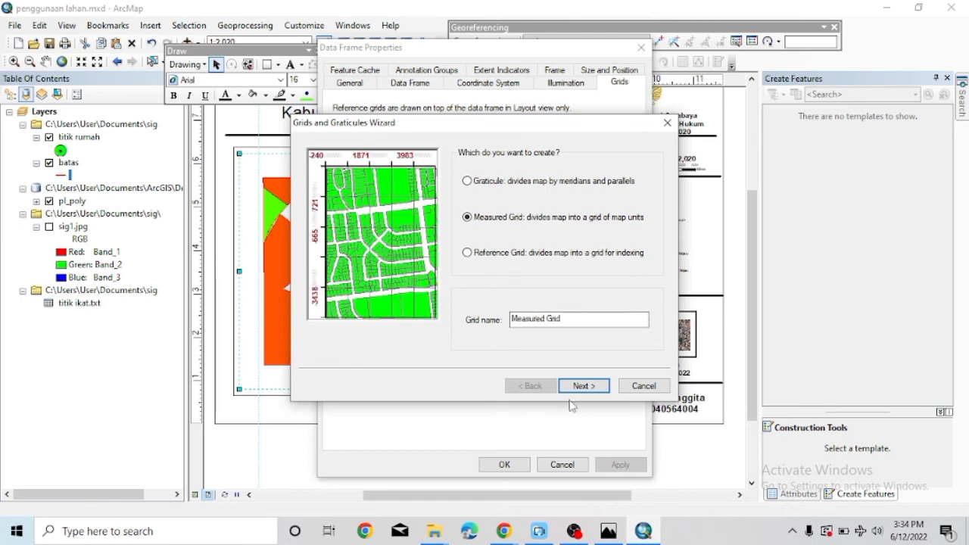
{"action": "left_click", "coordinate": [580, 389]}
{"action": "left_click", "coordinate": [580, 387]}
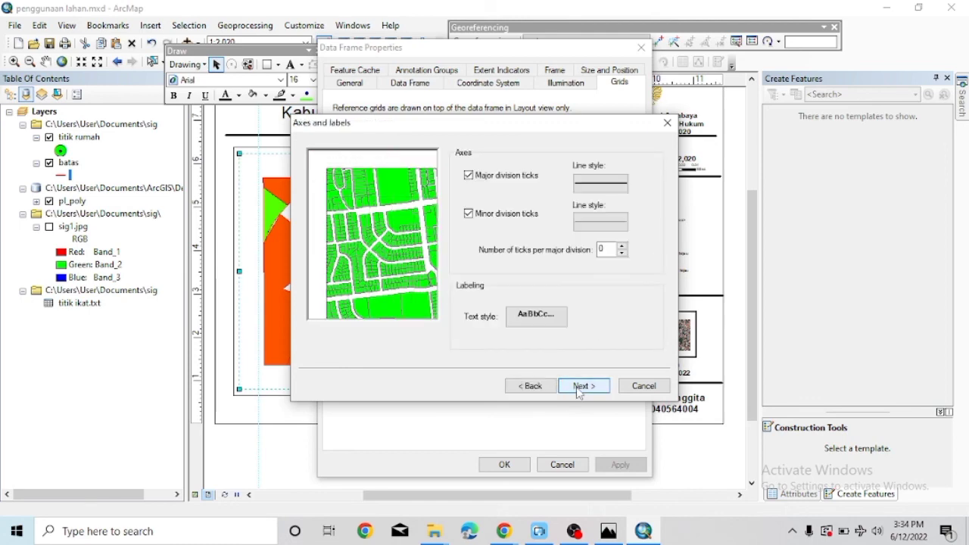
{"action": "left_click", "coordinate": [579, 387]}
{"action": "left_click", "coordinate": [578, 388]}
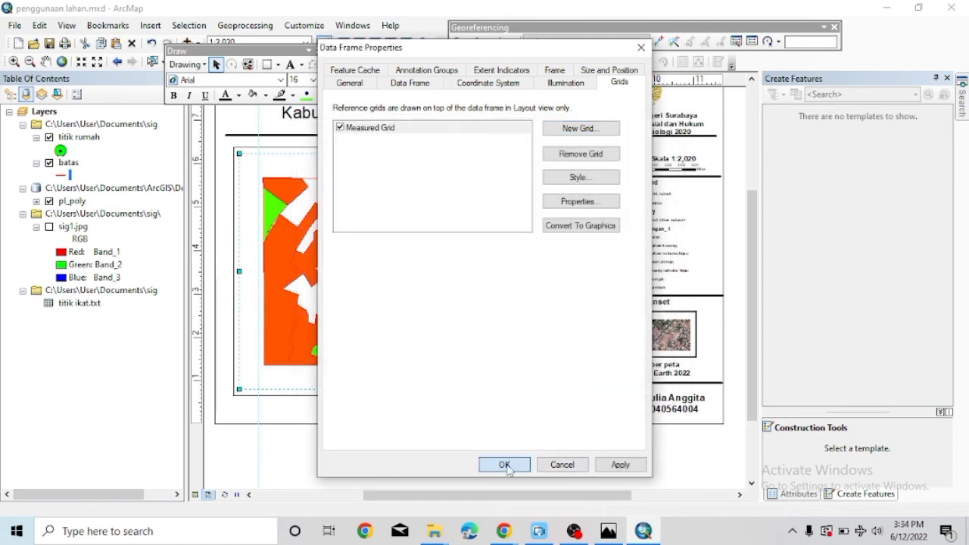
{"action": "left_click", "coordinate": [501, 462]}
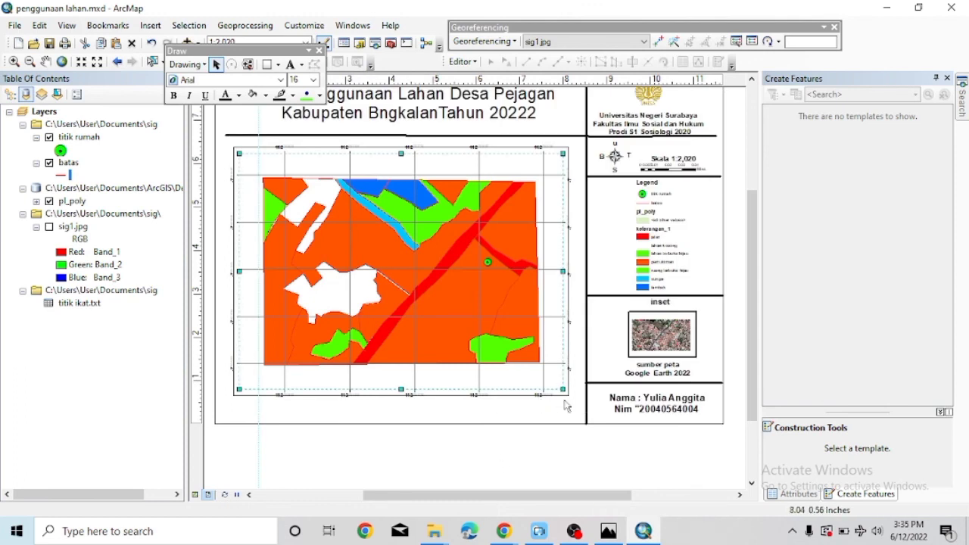
Enlarge the gridded map frame toward the lower right, undo a stray move, and bring up the Open dialog.
{"action": "left_click_drag", "start_coordinate": [560, 386], "coordinate": [575, 409]}
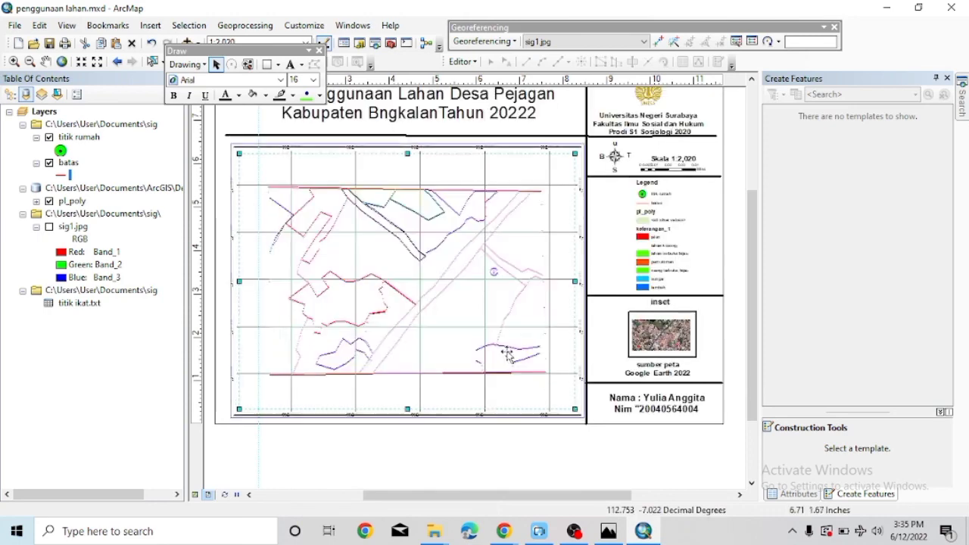
{"action": "left_click_drag", "start_coordinate": [506, 354], "coordinate": [491, 345]}
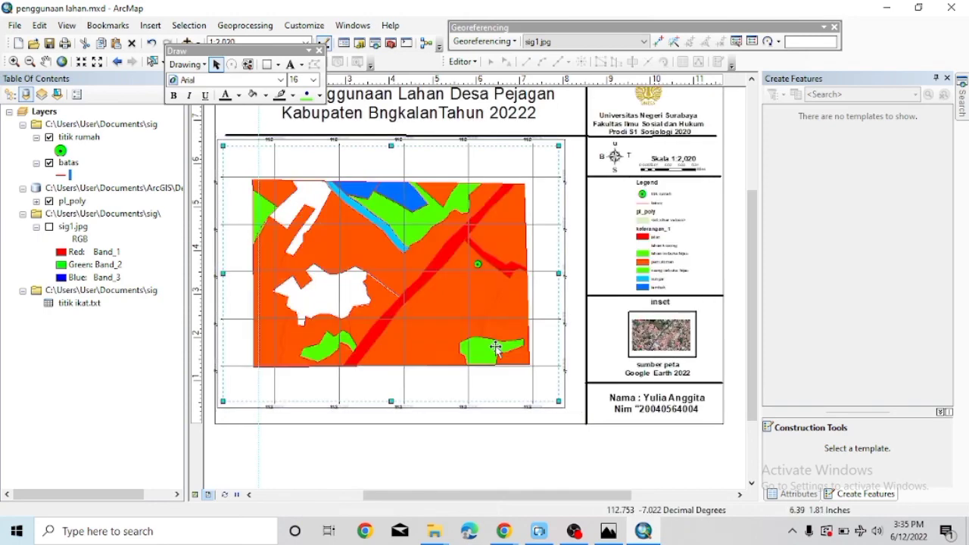
{"action": "key", "text": "ctrl+z"}
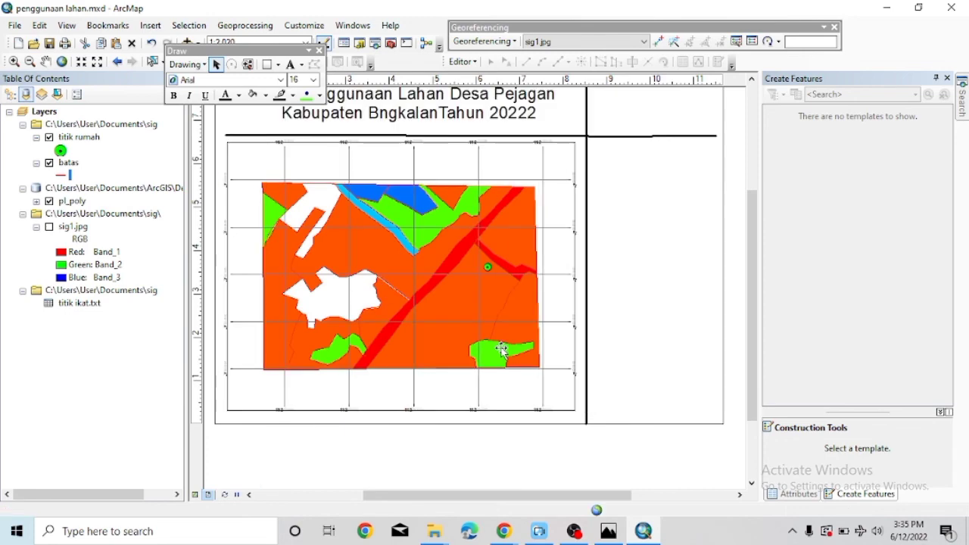
{"action": "left_click", "coordinate": [34, 43]}
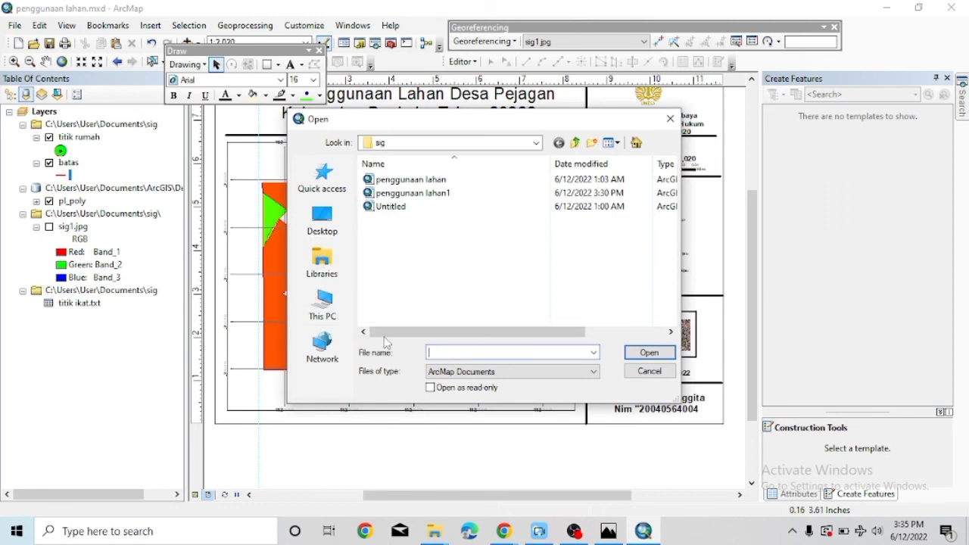
Browse to Documents\sig in the Open dialog and try opening a file named 'sele'.
{"action": "left_click", "coordinate": [311, 258]}
{"action": "double_click", "coordinate": [532, 184]}
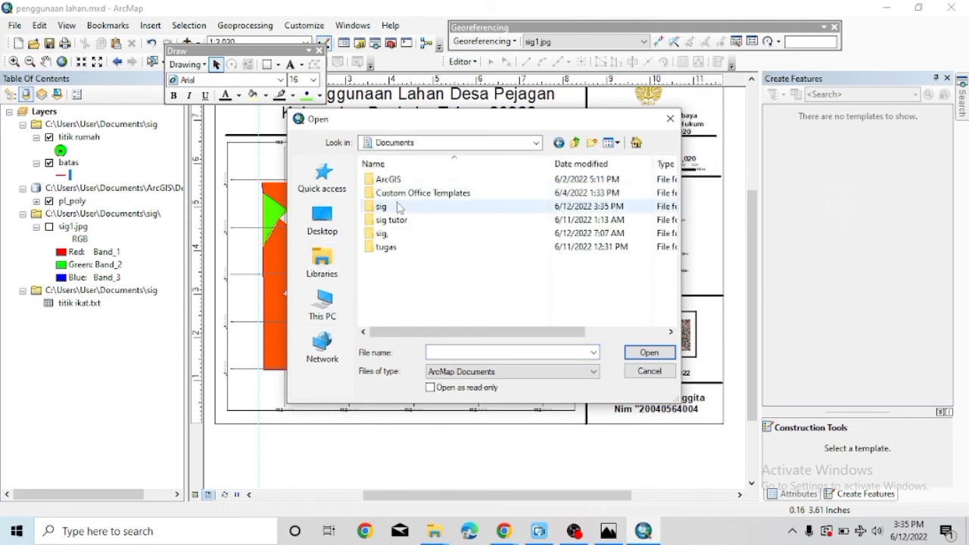
{"action": "left_click", "coordinate": [400, 209]}
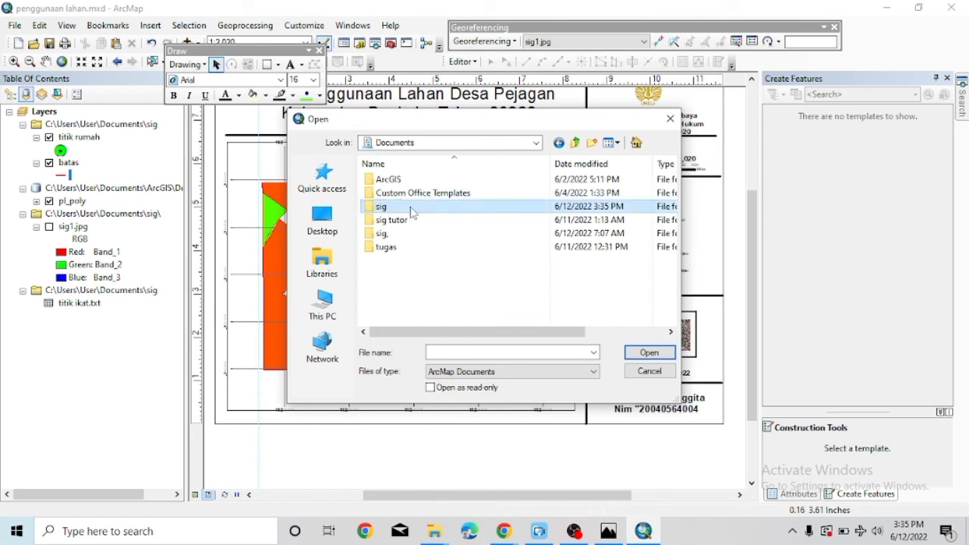
{"action": "double_click", "coordinate": [412, 210]}
{"action": "left_click", "coordinate": [443, 354]}
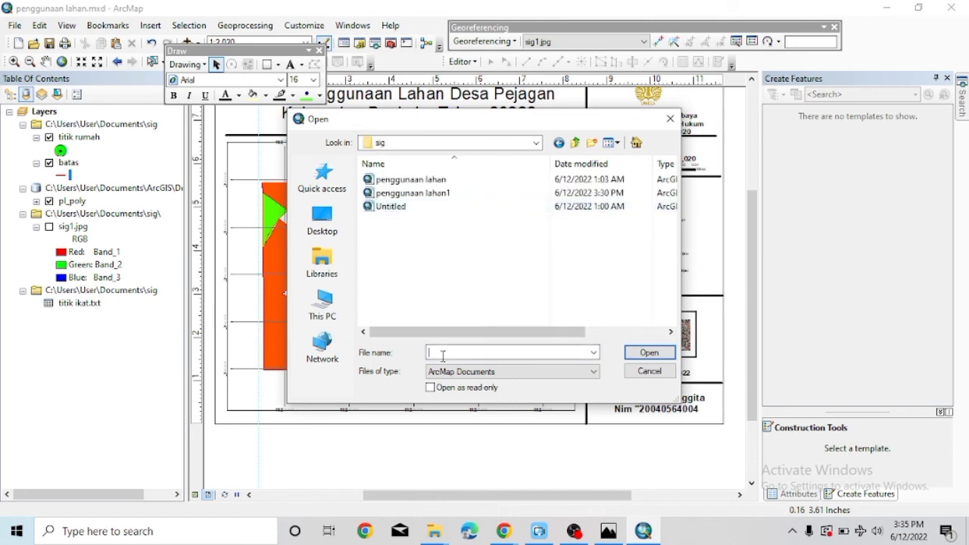
{"action": "type", "text": "selesai"}
{"action": "key", "text": "Return"}
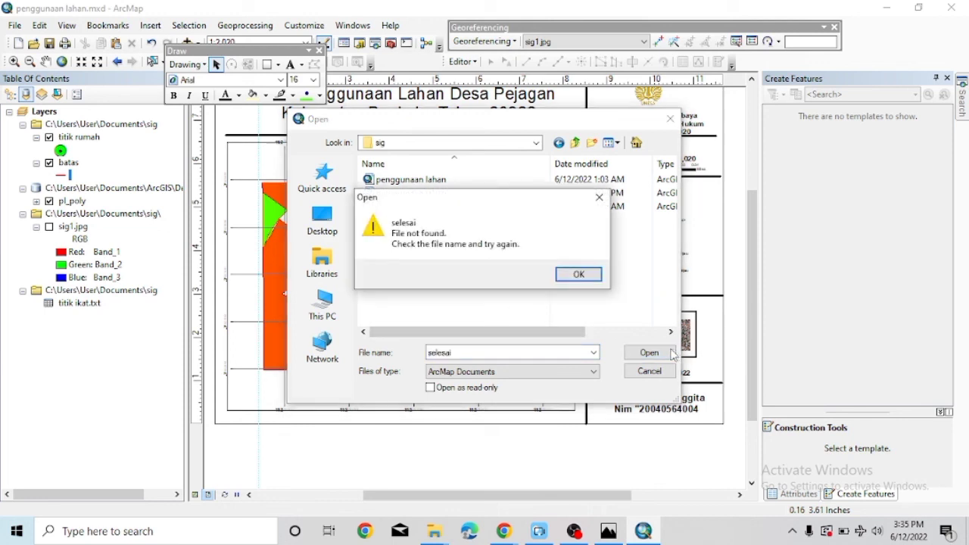
{"action": "left_click", "coordinate": [577, 274]}
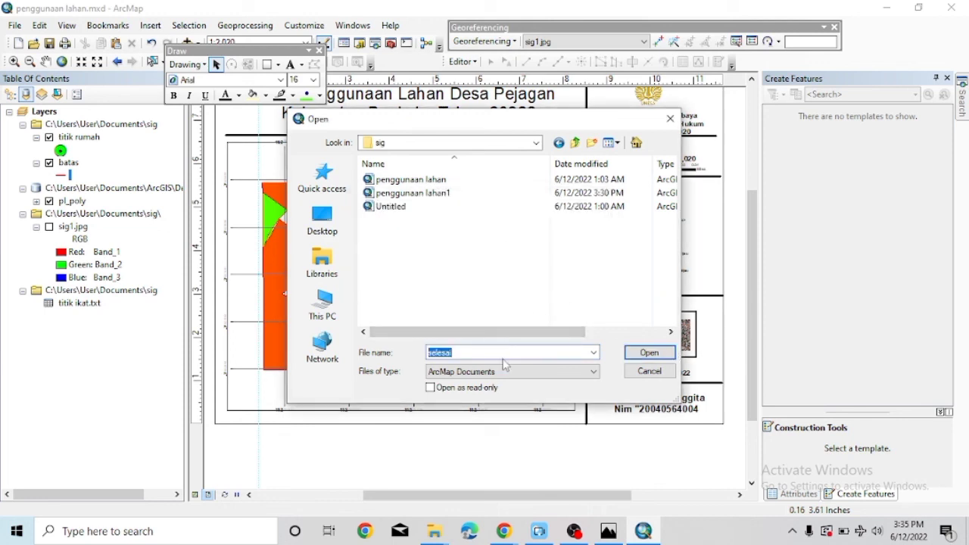
Try a document named 'sig' via This PC > Documents > sig, then close the dialog.
{"action": "type", "text": "si"}
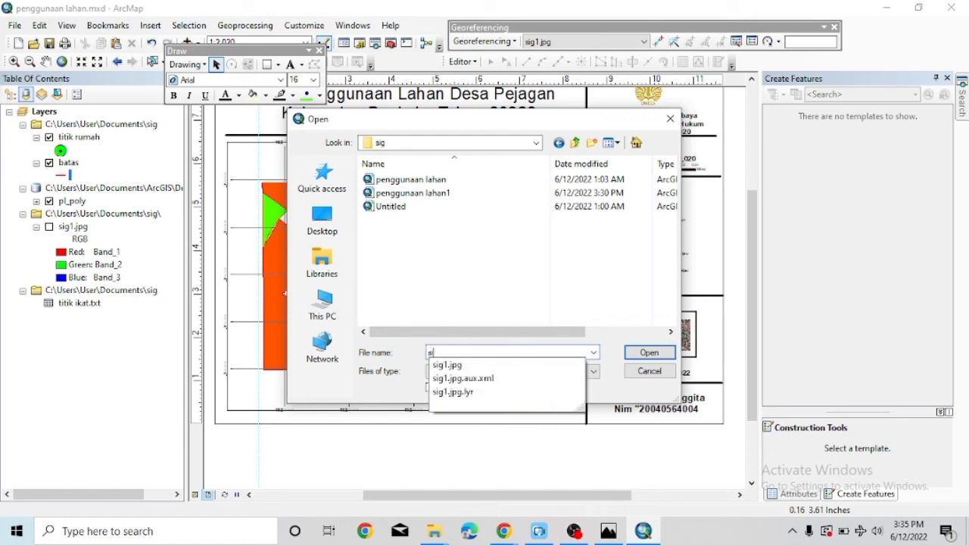
{"action": "type", "text": "g"}
{"action": "left_click", "coordinate": [649, 352]}
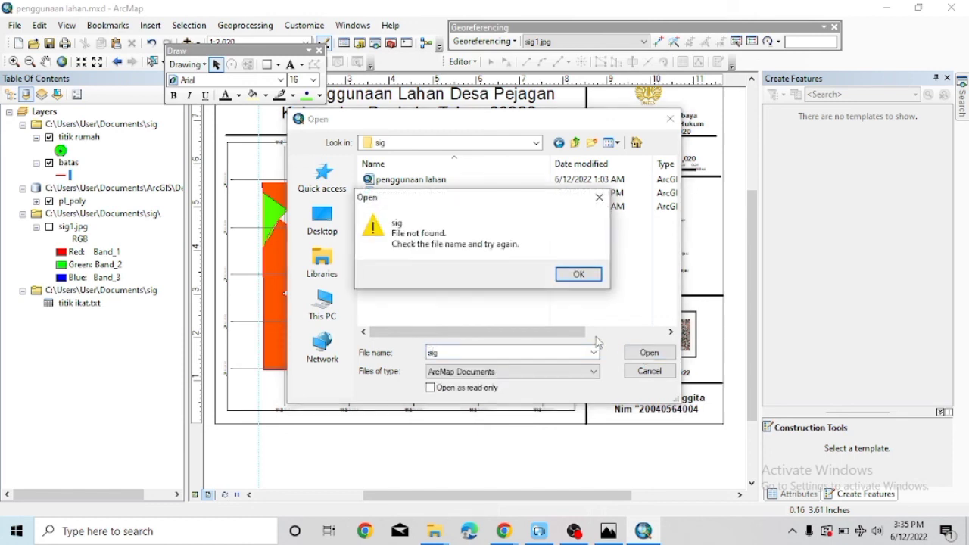
{"action": "left_click", "coordinate": [578, 274]}
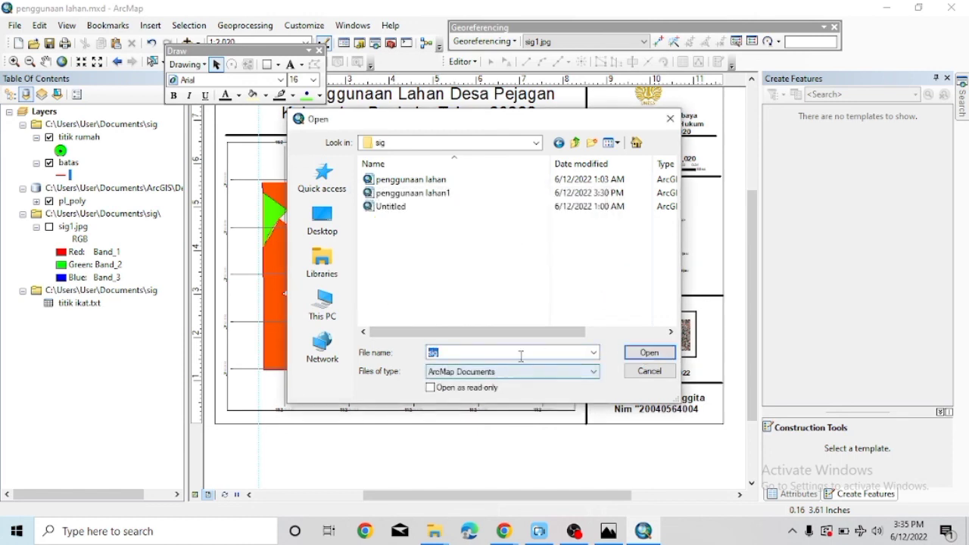
{"action": "left_click", "coordinate": [323, 305]}
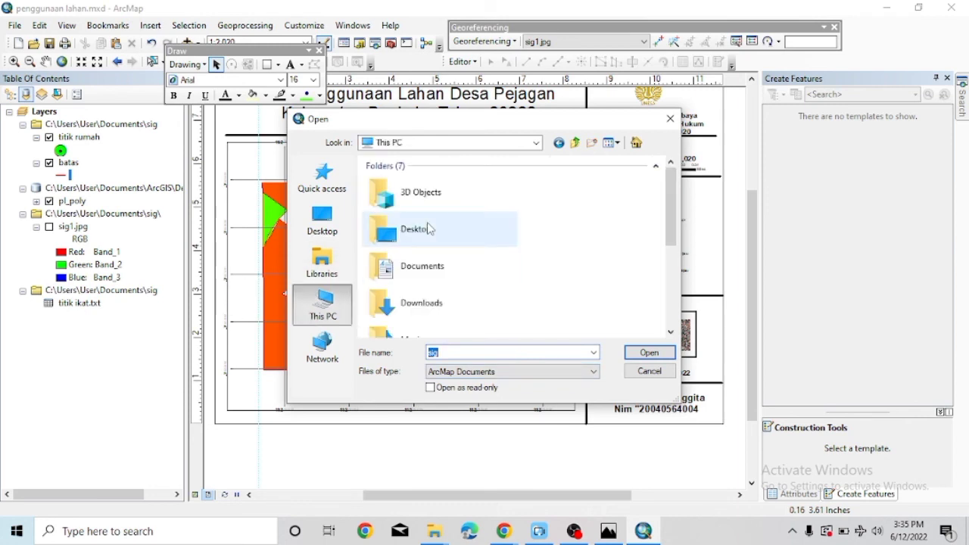
{"action": "double_click", "coordinate": [396, 273]}
{"action": "left_click", "coordinate": [428, 219]}
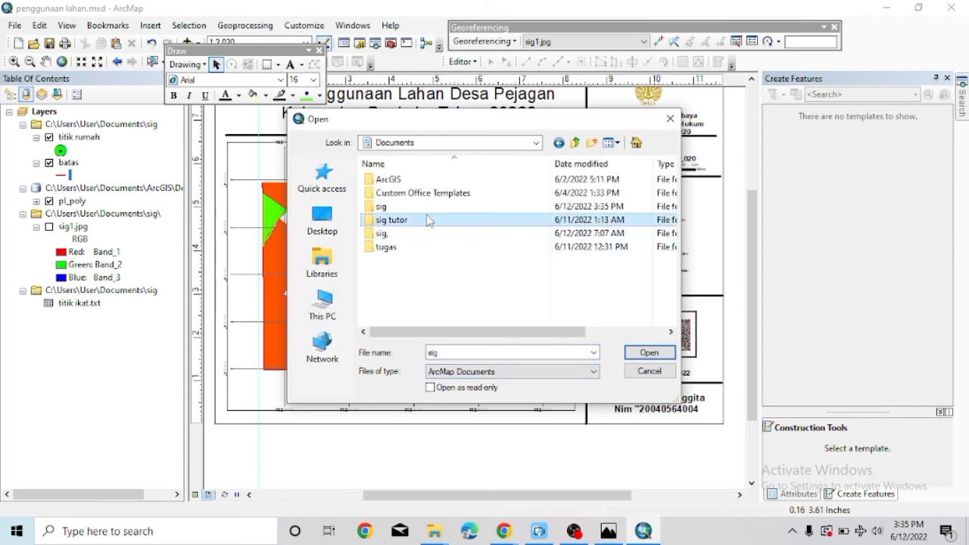
{"action": "double_click", "coordinate": [428, 212]}
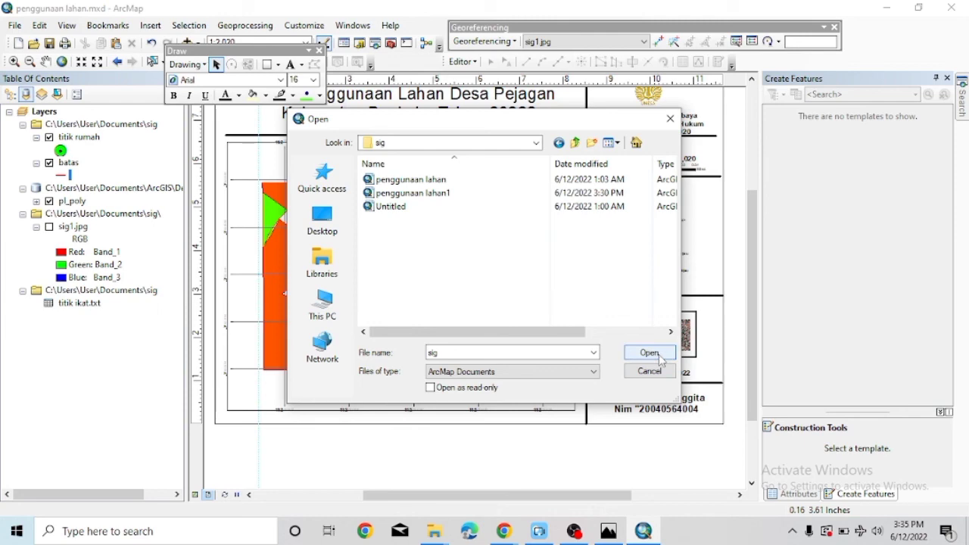
{"action": "left_click", "coordinate": [649, 352]}
{"action": "left_click", "coordinate": [579, 273]}
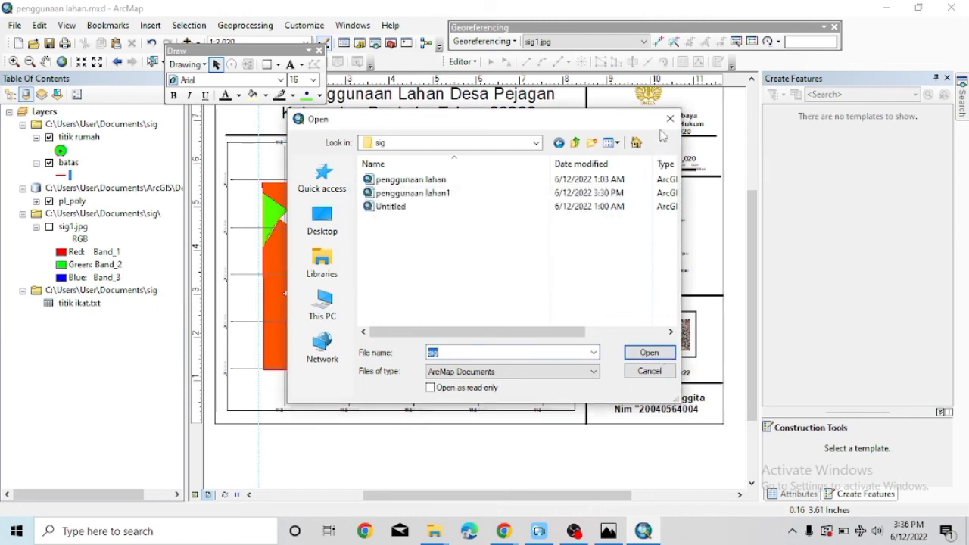
{"action": "left_click", "coordinate": [670, 119]}
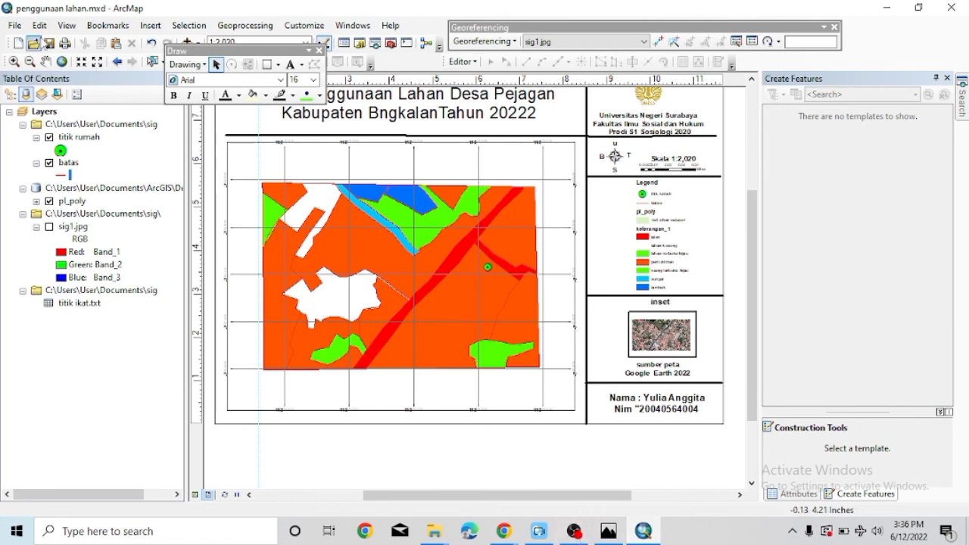
Export the layout as a JPEG named 'penggunaan lahan' into Documents\sig.
{"action": "left_click", "coordinate": [14, 25]}
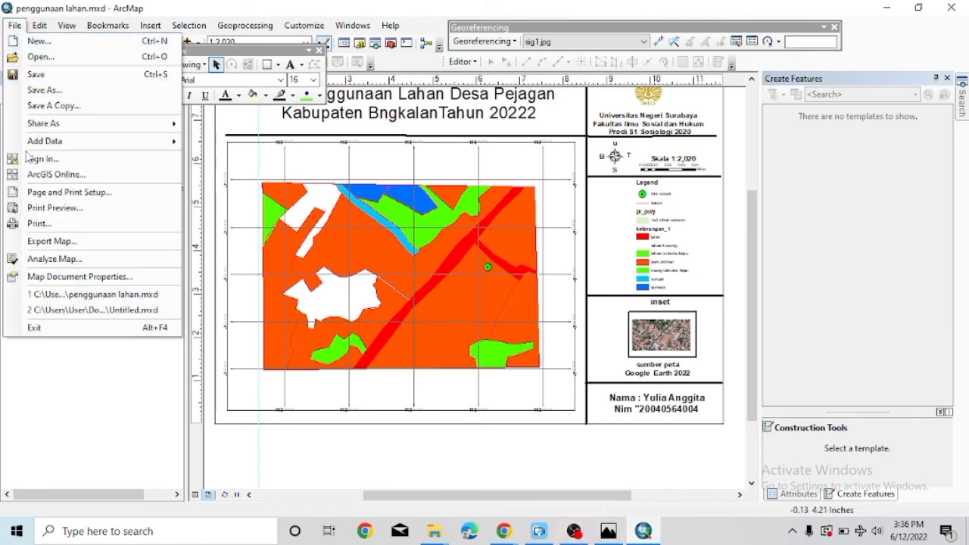
{"action": "left_click", "coordinate": [59, 242]}
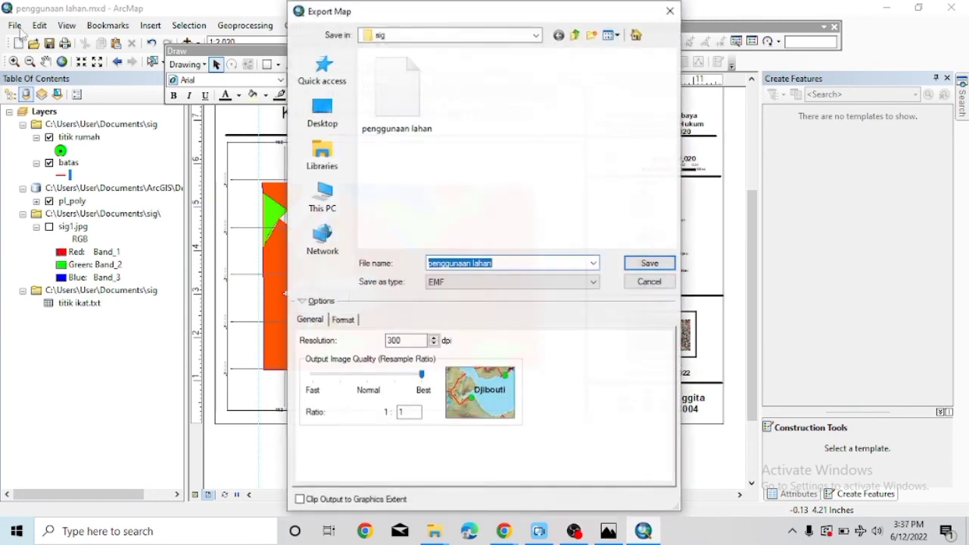
{"action": "left_click", "coordinate": [573, 281]}
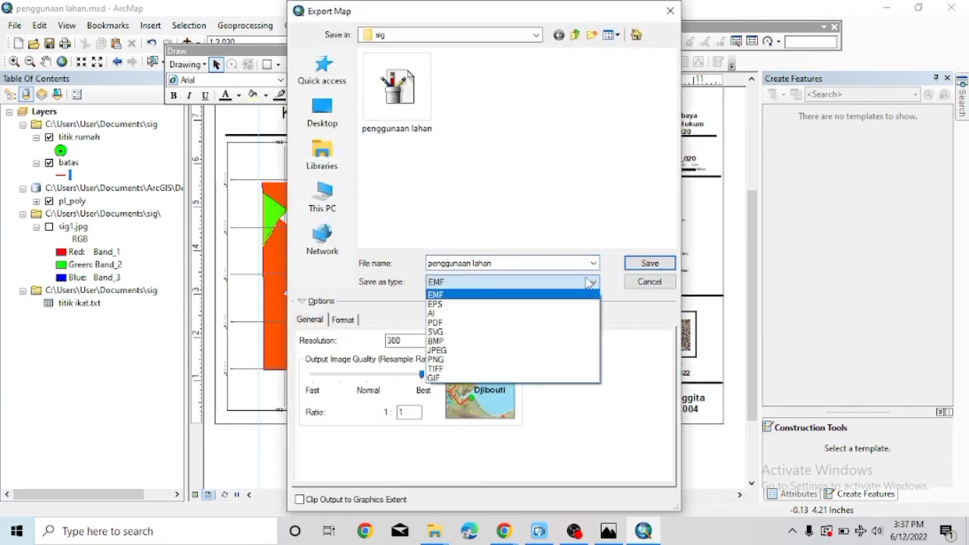
{"action": "left_click", "coordinate": [545, 351]}
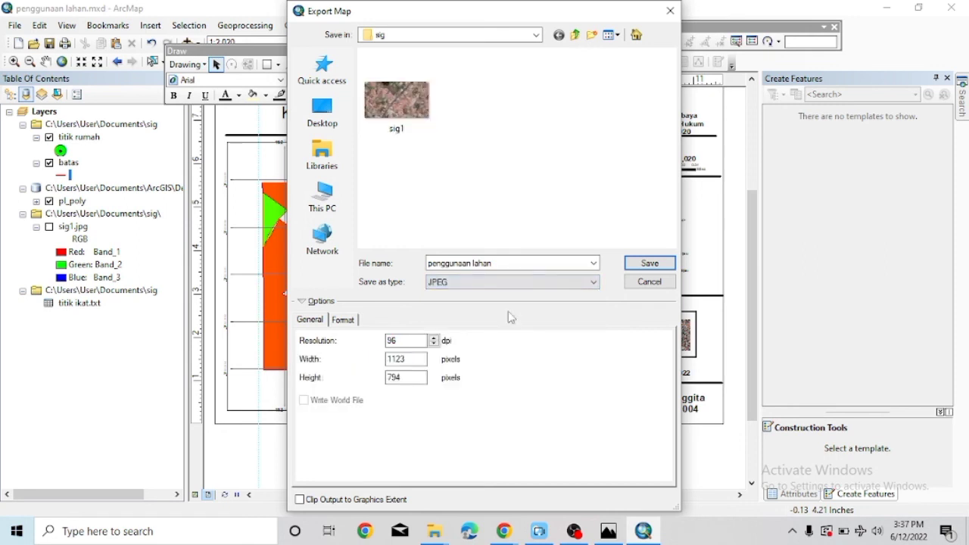
{"action": "left_click", "coordinate": [322, 195]}
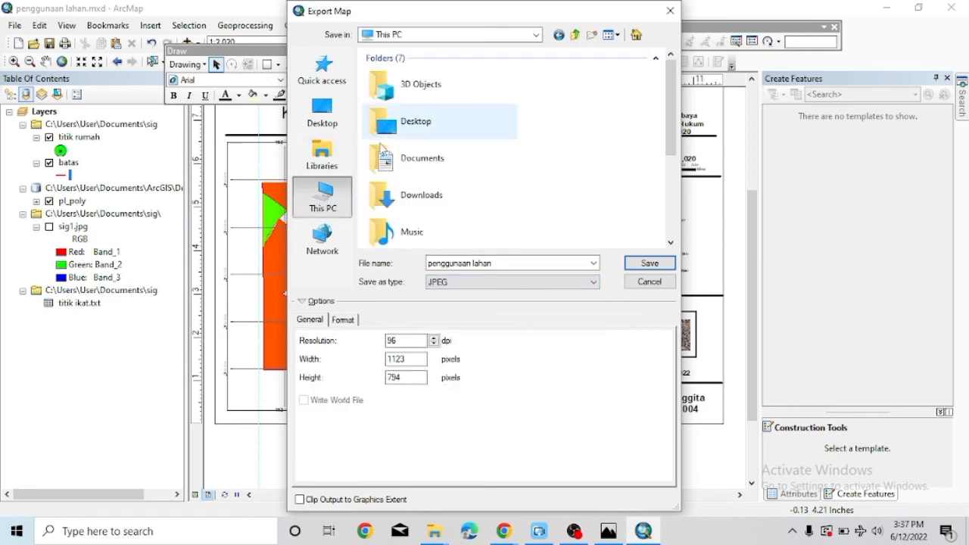
{"action": "left_click", "coordinate": [384, 166]}
{"action": "double_click", "coordinate": [383, 166]}
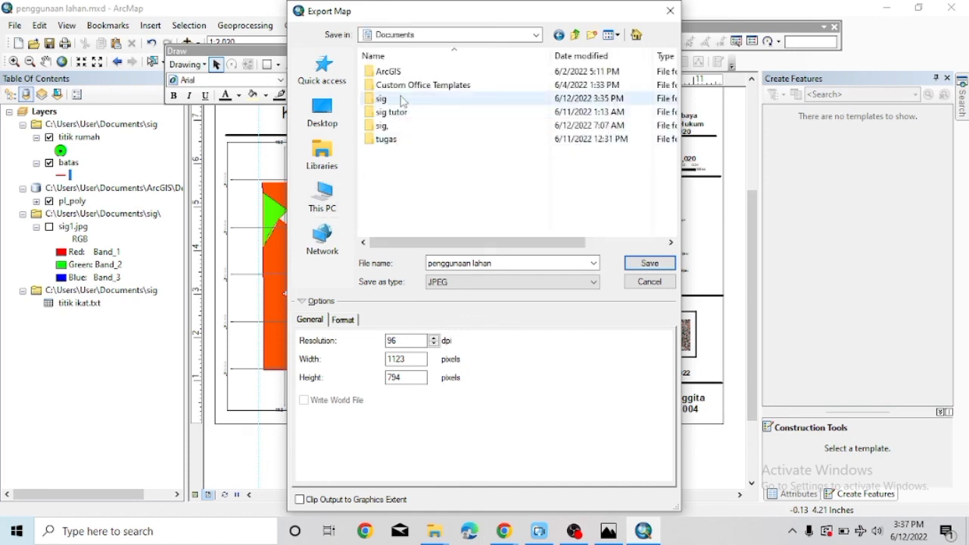
{"action": "double_click", "coordinate": [379, 98]}
{"action": "left_click", "coordinate": [629, 264]}
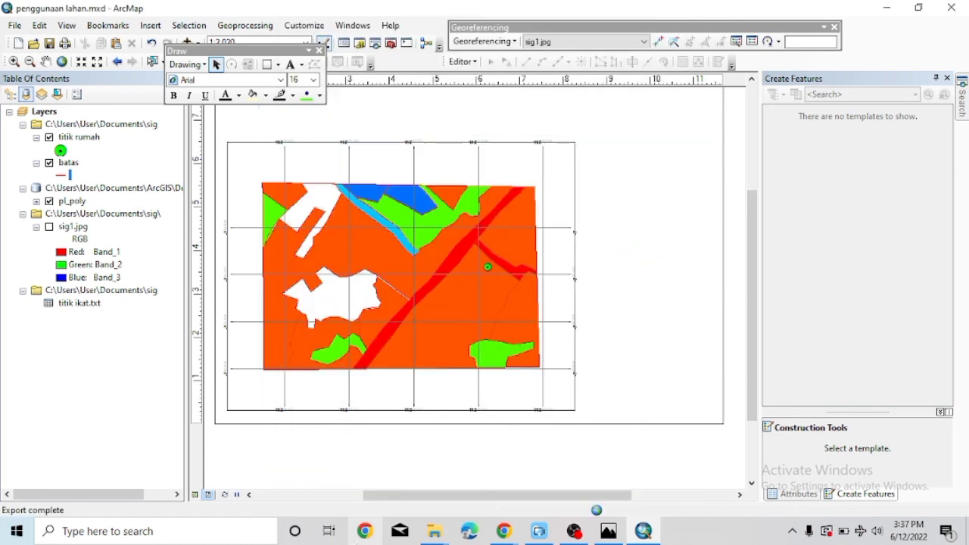
{"action": "mouse_move", "coordinate": [433, 533]}
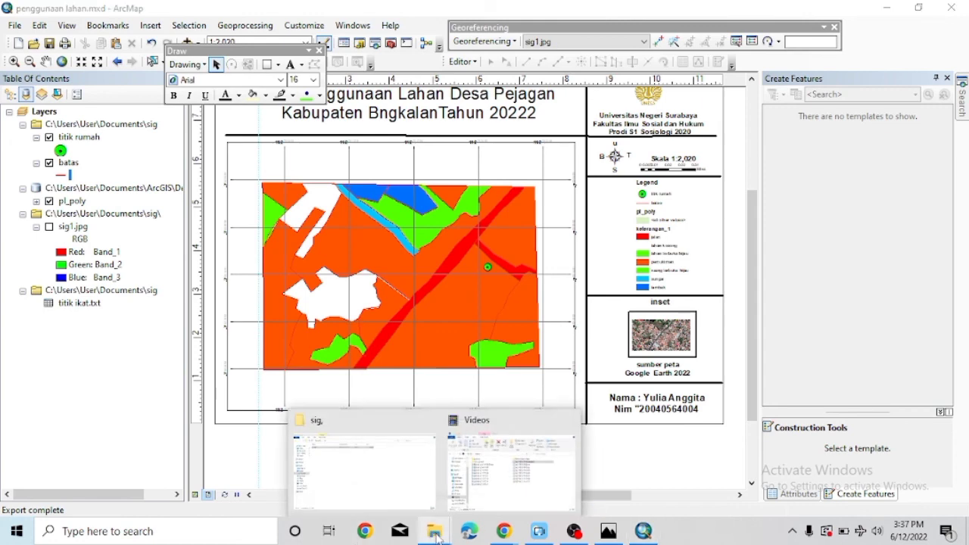
View the exported 'penggunaan lahan' JPEG from Documents\sig in File Explorer, then close Photos.
{"action": "left_click", "coordinate": [474, 495]}
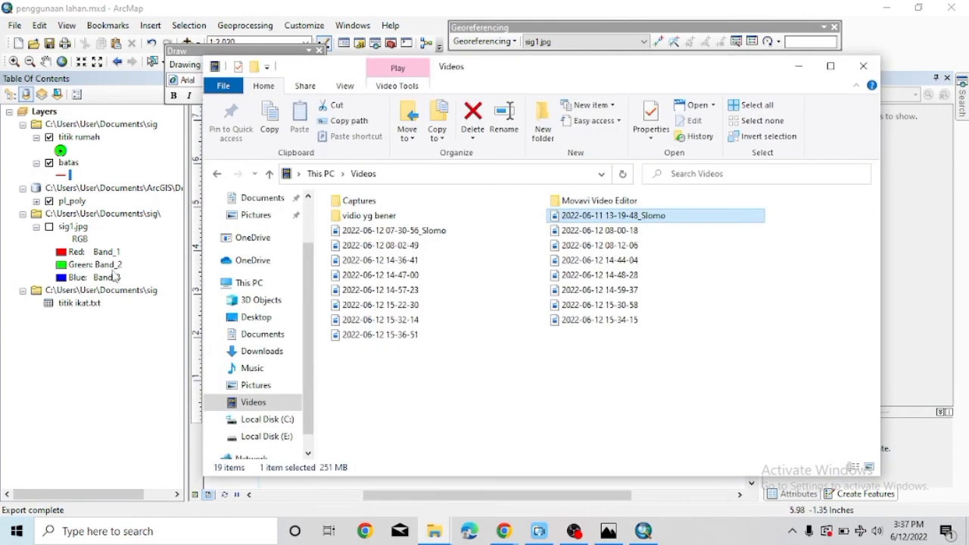
{"action": "left_click", "coordinate": [259, 198]}
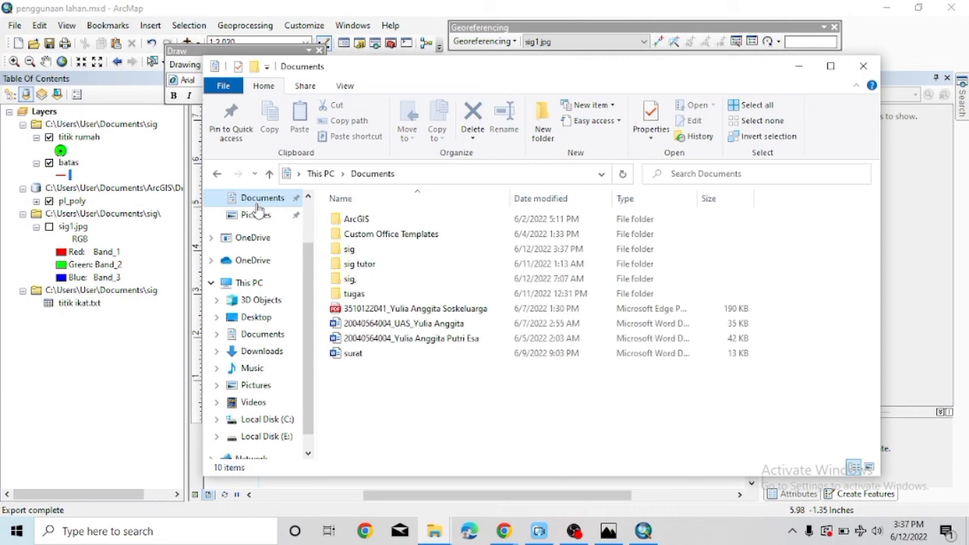
{"action": "double_click", "coordinate": [337, 250]}
{"action": "scroll", "coordinate": [611, 341], "scroll_direction": "down", "scroll_amount": 5}
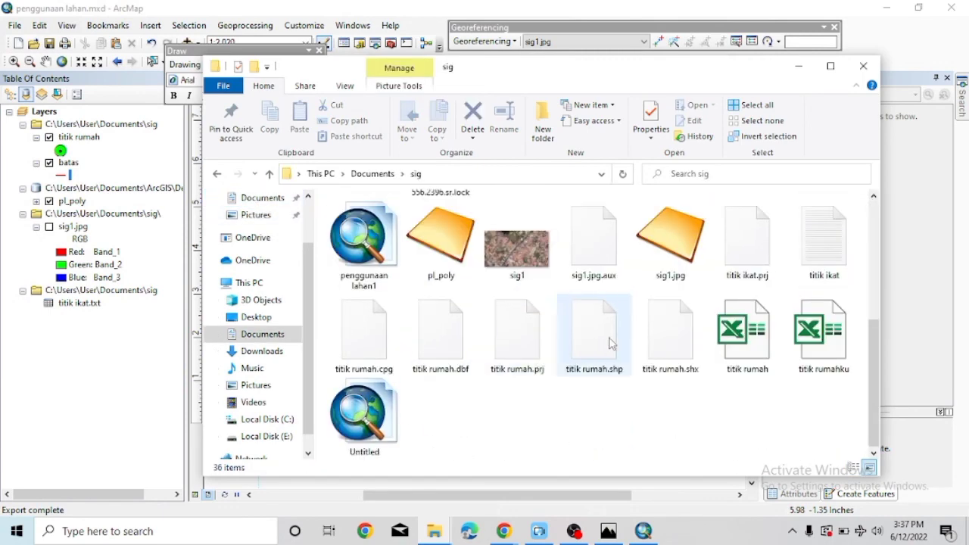
{"action": "scroll", "coordinate": [681, 325], "scroll_direction": "up", "scroll_amount": 3}
{"action": "double_click", "coordinate": [741, 318]}
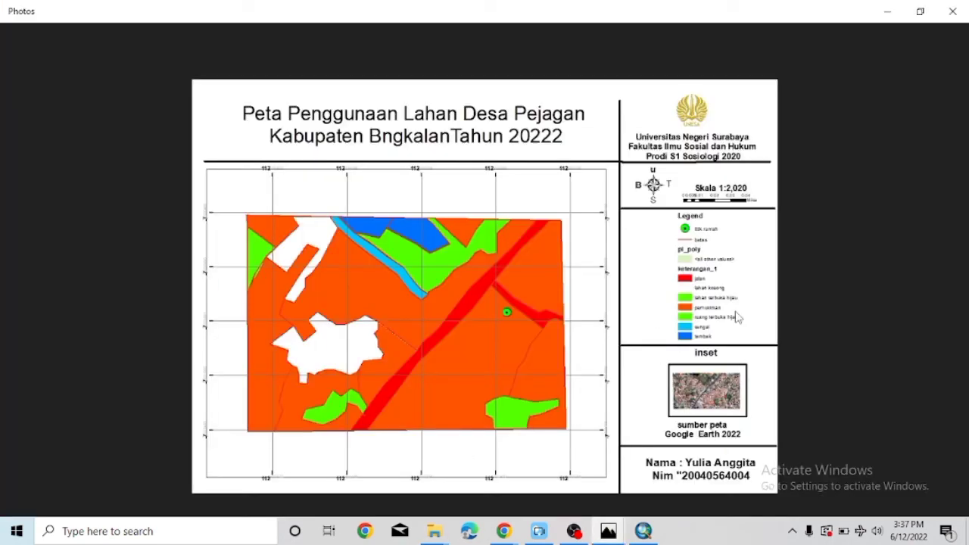
{"action": "left_click", "coordinate": [966, 4]}
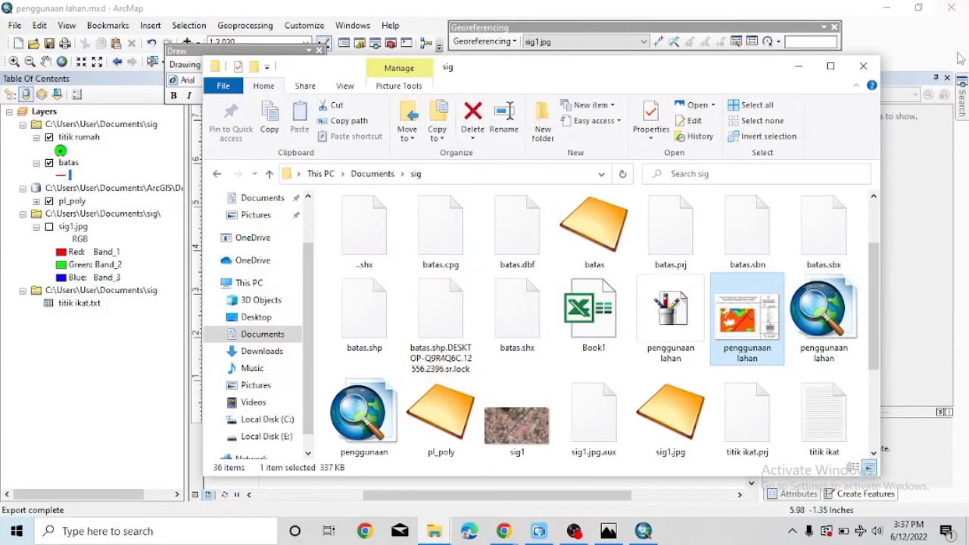